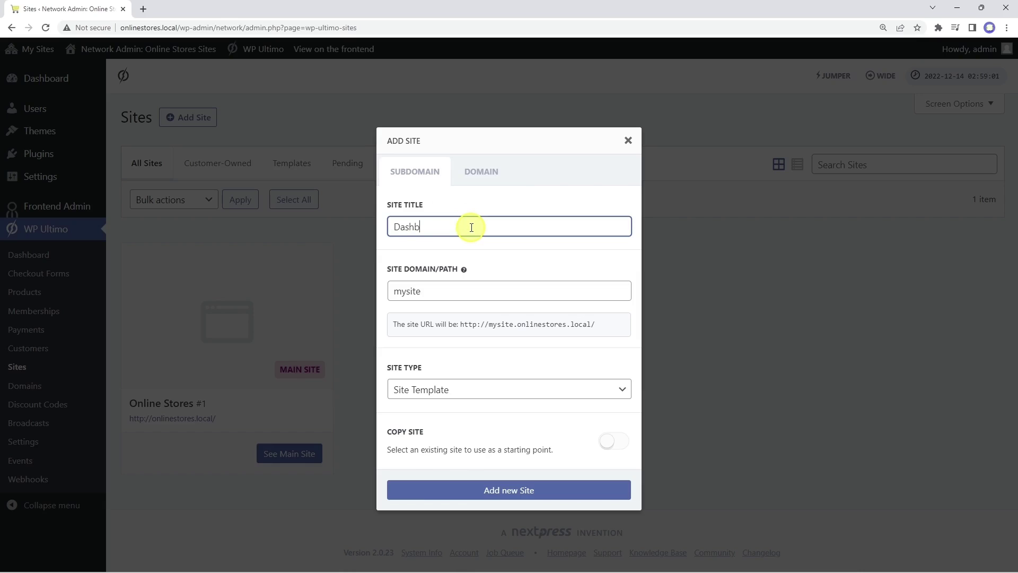
Step: Enter 'dashboard' as the site path, choose Regular WP Site as the type, and add the site
{"action": "key", "text": "Tab"}
{"action": "type", "text": "dashboard"}
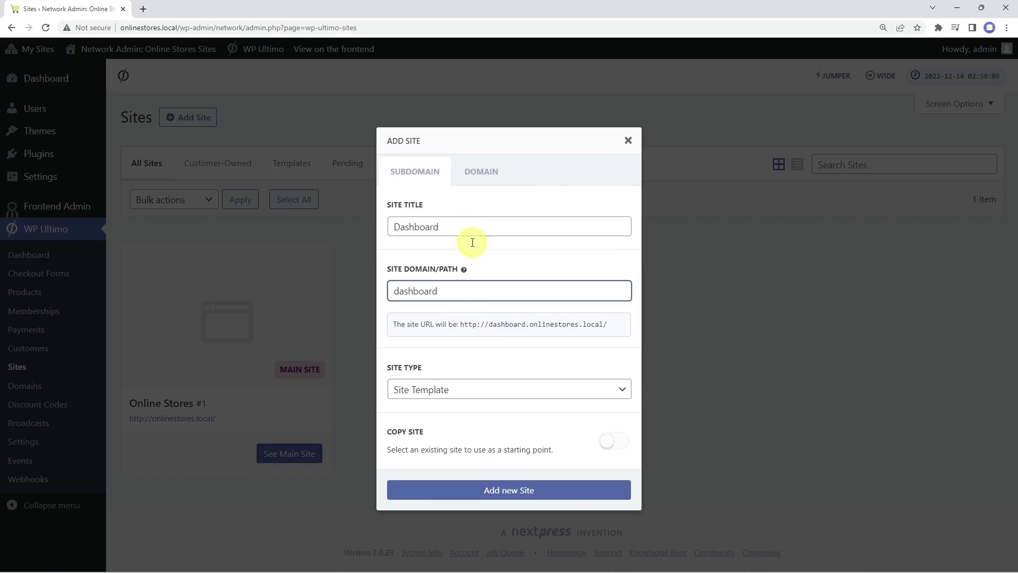
{"action": "left_click_drag", "start_coordinate": [461, 324], "coordinate": [626, 330]}
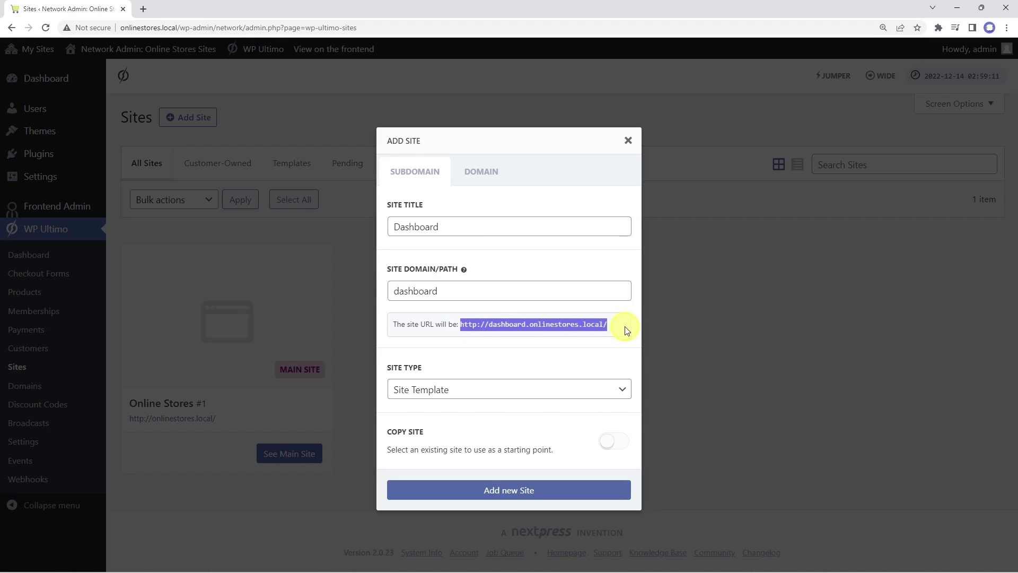
{"action": "left_click", "coordinate": [523, 359]}
{"action": "left_click", "coordinate": [501, 391]}
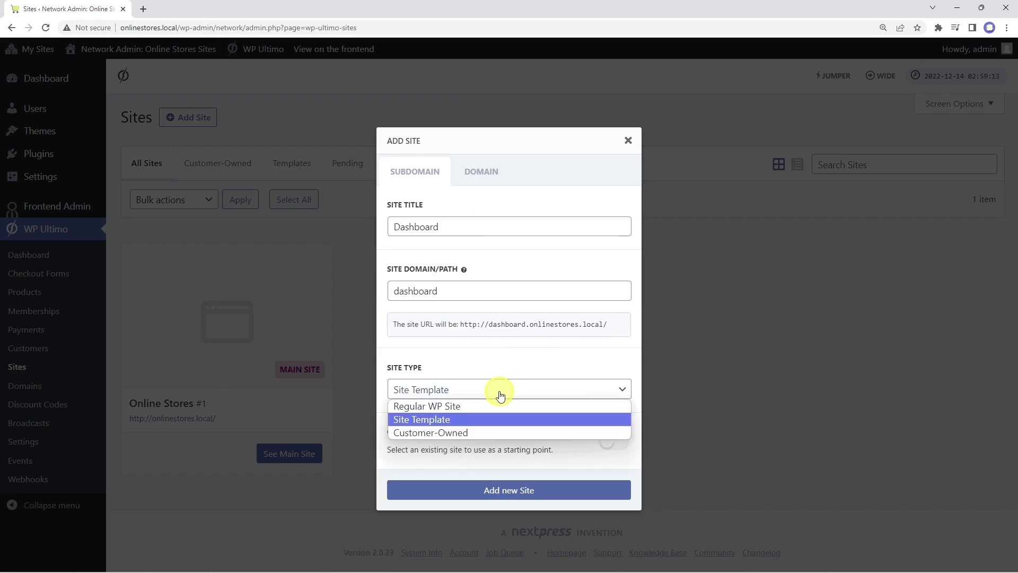
{"action": "left_click", "coordinate": [486, 407]}
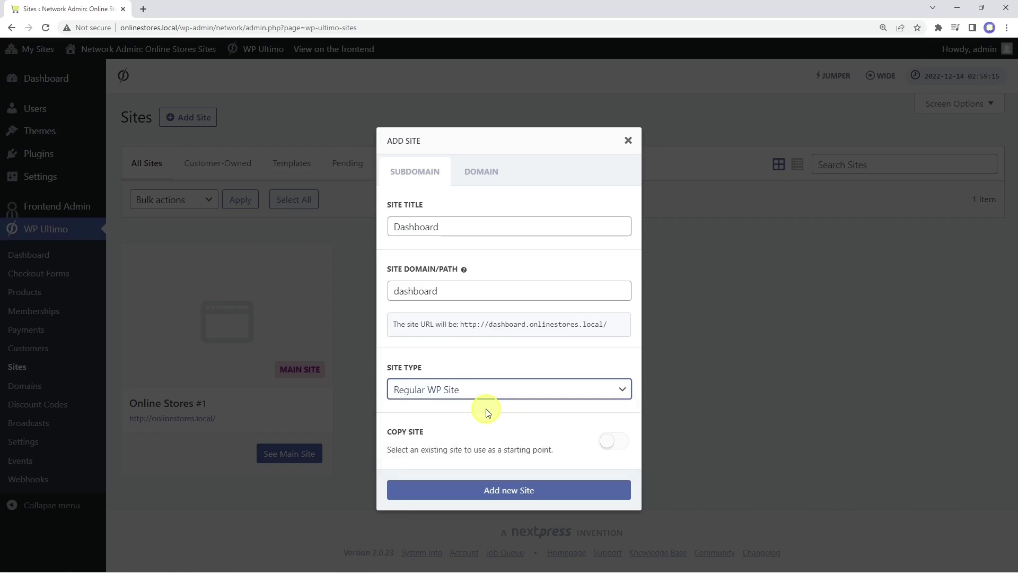
{"action": "left_click", "coordinate": [508, 489]}
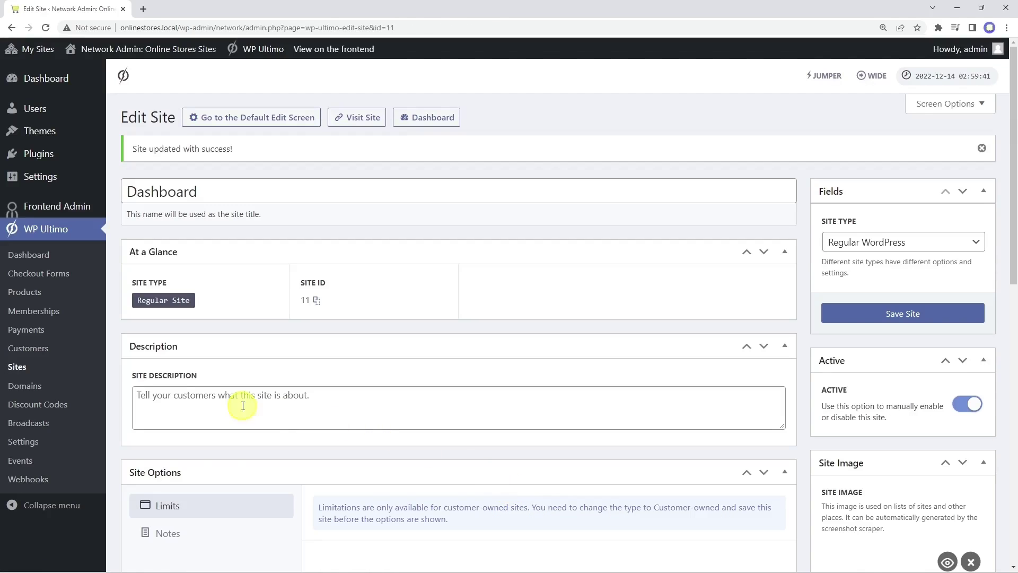
Step: Go to the WP Frontend Admin settings page in the network admin
{"action": "left_click", "coordinate": [17, 370]}
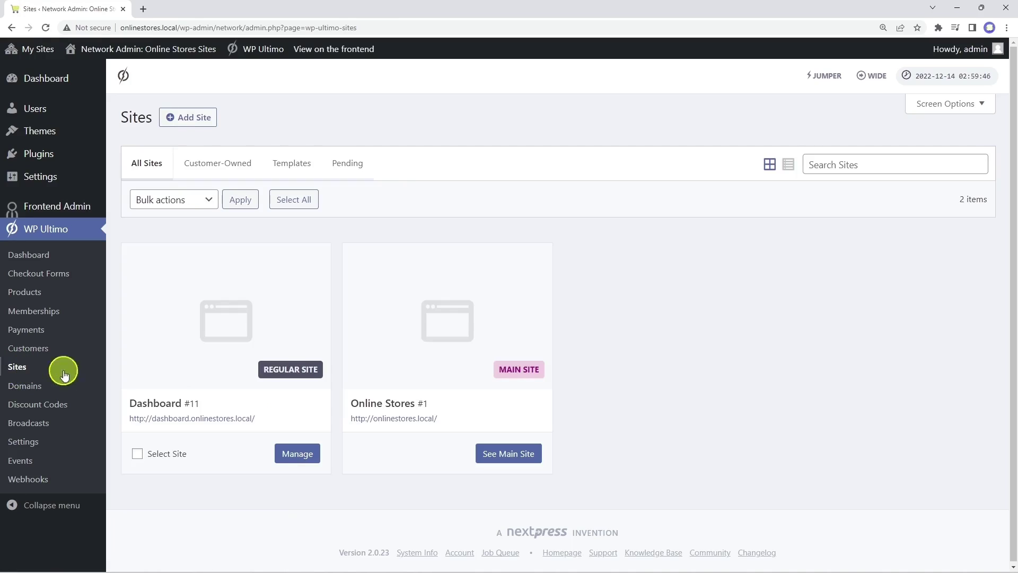
{"action": "mouse_move", "coordinate": [220, 345]}
{"action": "mouse_move", "coordinate": [57, 204]}
{"action": "left_click", "coordinate": [141, 209]}
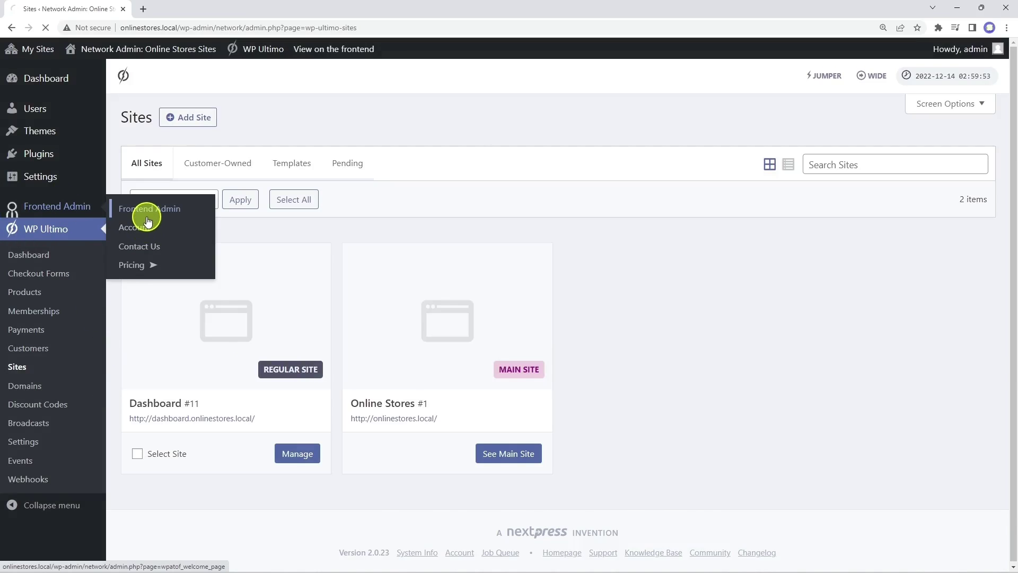
{"action": "left_click", "coordinate": [562, 157]}
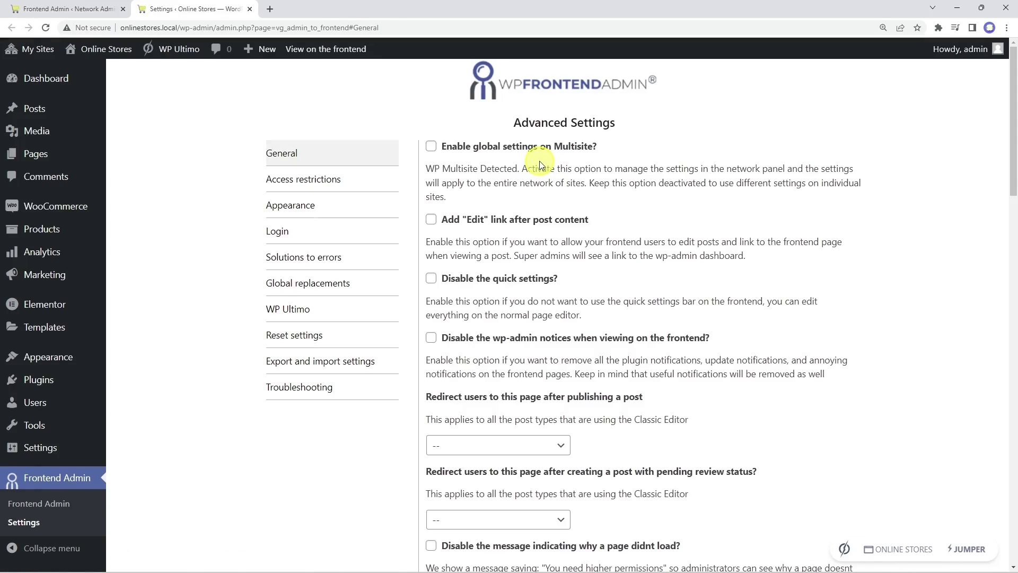
Step: Turn on global multisite settings and disable wp-admin notices, use dashboard.onlinestores.local as dashboard, and save
{"action": "left_click", "coordinate": [430, 148]}
{"action": "left_click", "coordinate": [431, 339]}
{"action": "scroll", "coordinate": [430, 343], "scroll_direction": "down", "scroll_amount": 20}
{"action": "left_click", "coordinate": [511, 303]}
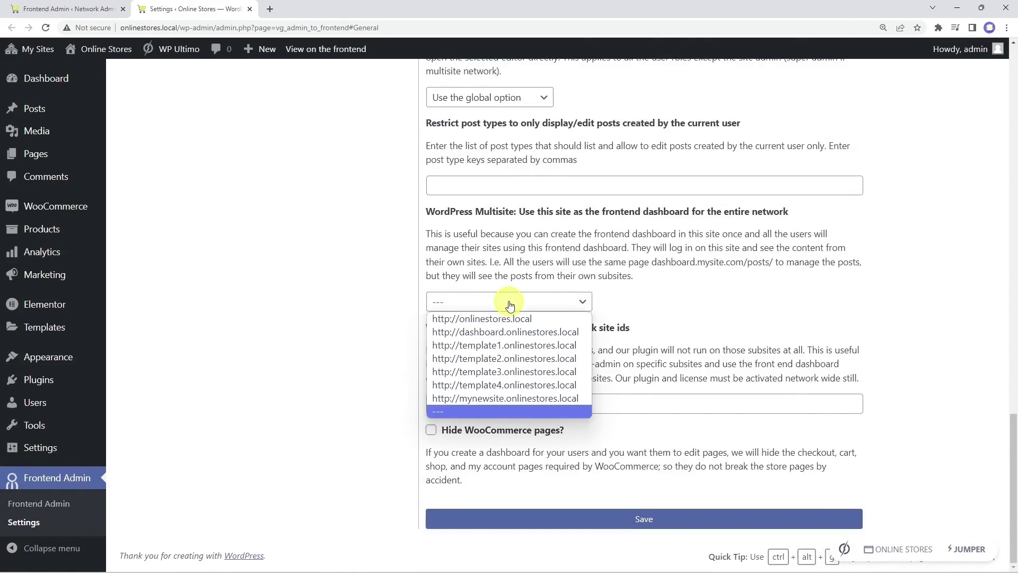
{"action": "left_click", "coordinate": [503, 333]}
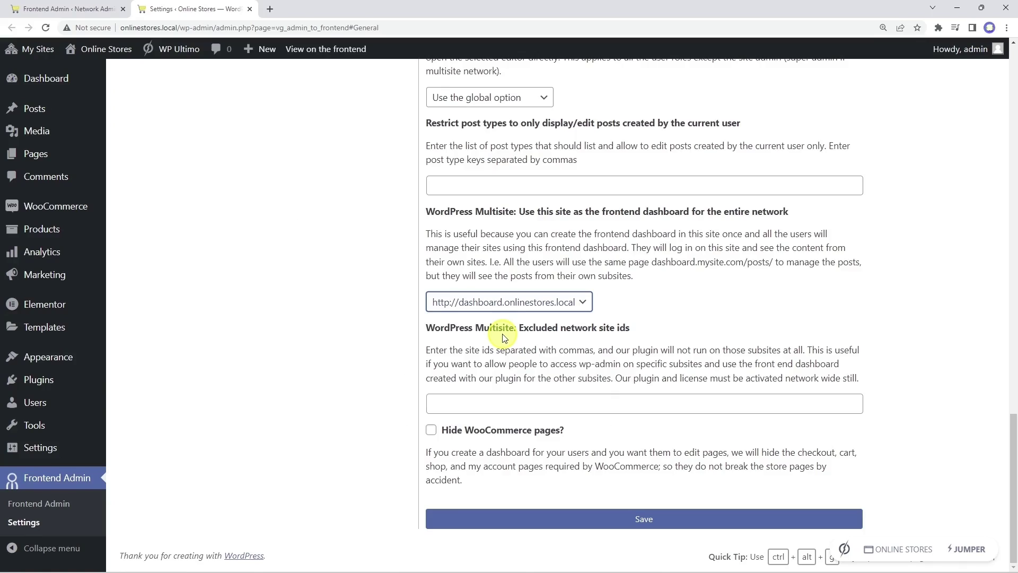
{"action": "left_click", "coordinate": [643, 518]}
{"action": "key", "text": "Return"}
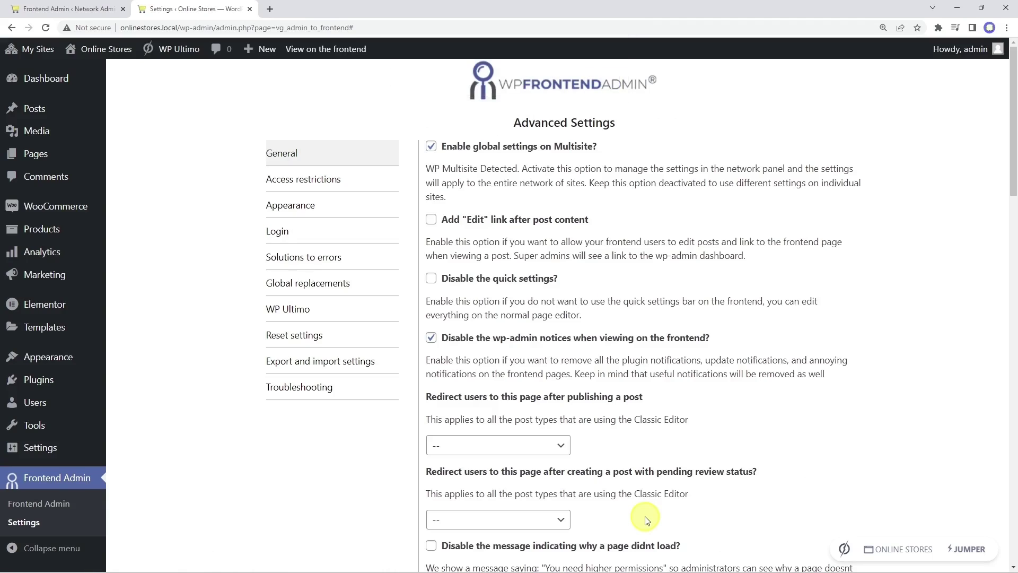
Step: Hide the frontend admin bar and use a Bounce loading animation in blue #1e73be
{"action": "left_click", "coordinate": [332, 209]}
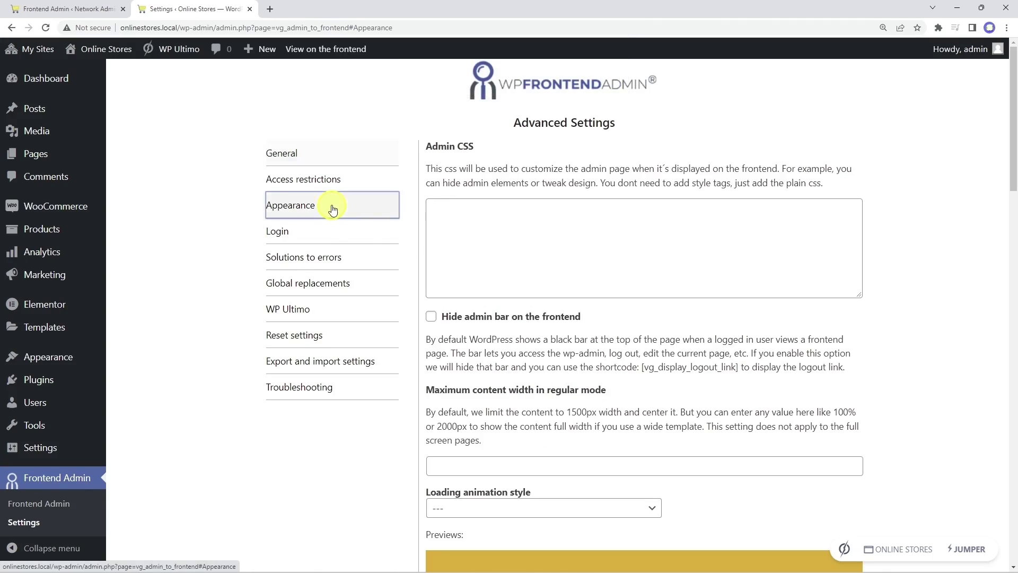
{"action": "left_click", "coordinate": [432, 318]}
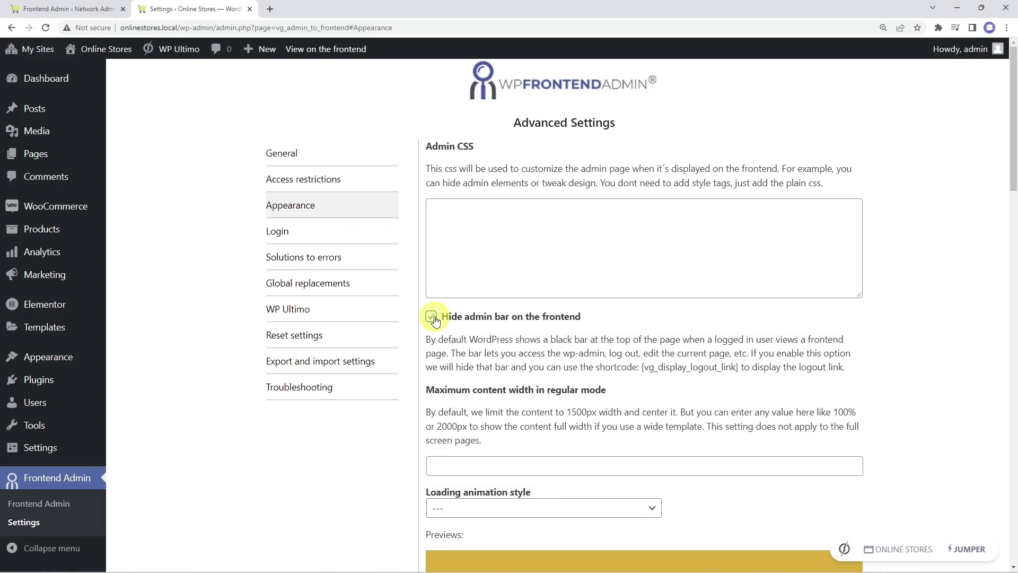
{"action": "scroll", "coordinate": [435, 321], "scroll_direction": "down", "scroll_amount": 5}
{"action": "left_click", "coordinate": [497, 243]}
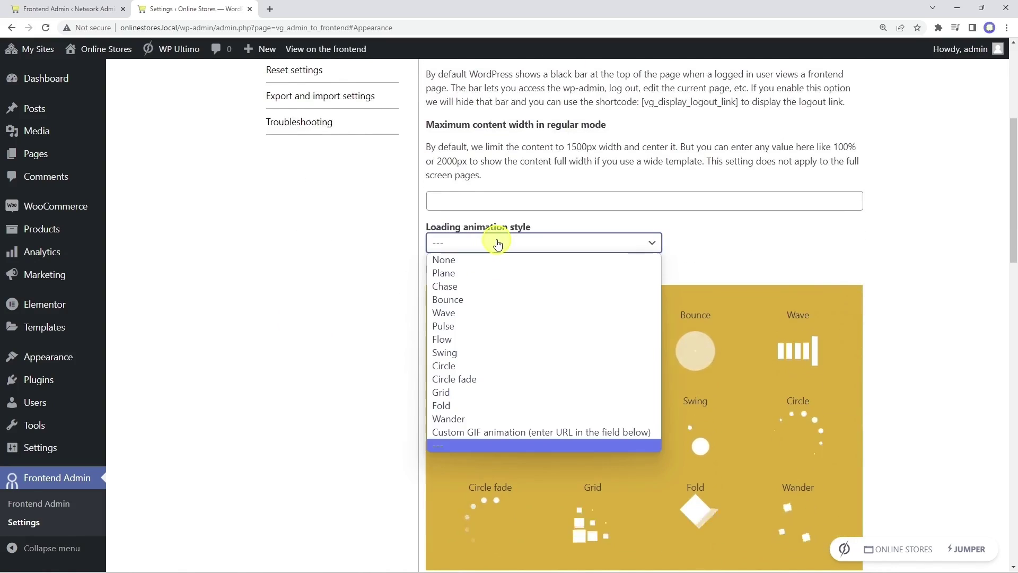
{"action": "left_click", "coordinate": [470, 304]}
{"action": "scroll", "coordinate": [470, 304], "scroll_direction": "down", "scroll_amount": 6}
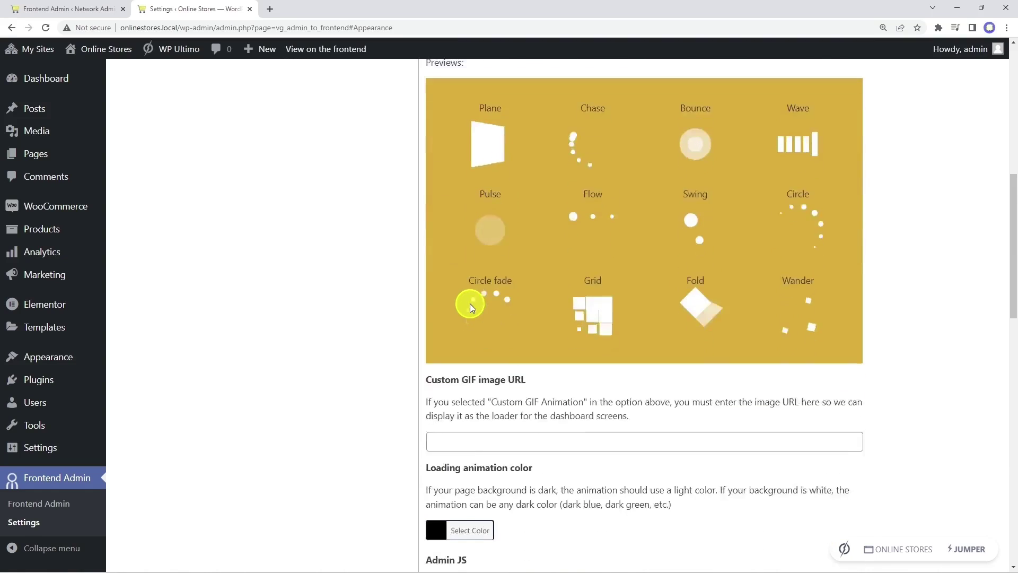
{"action": "left_click", "coordinate": [463, 225]}
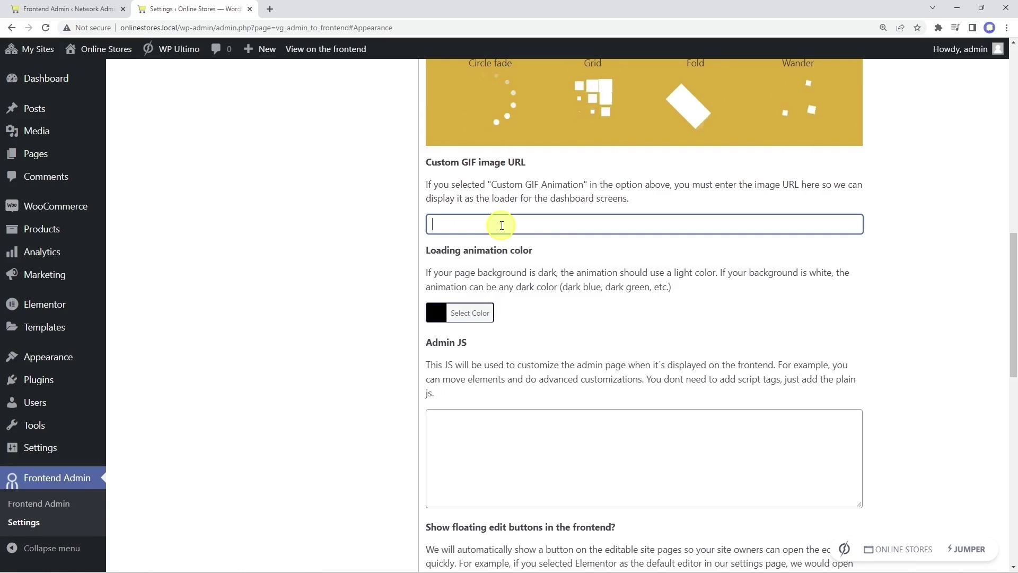
{"action": "left_click", "coordinate": [463, 313]}
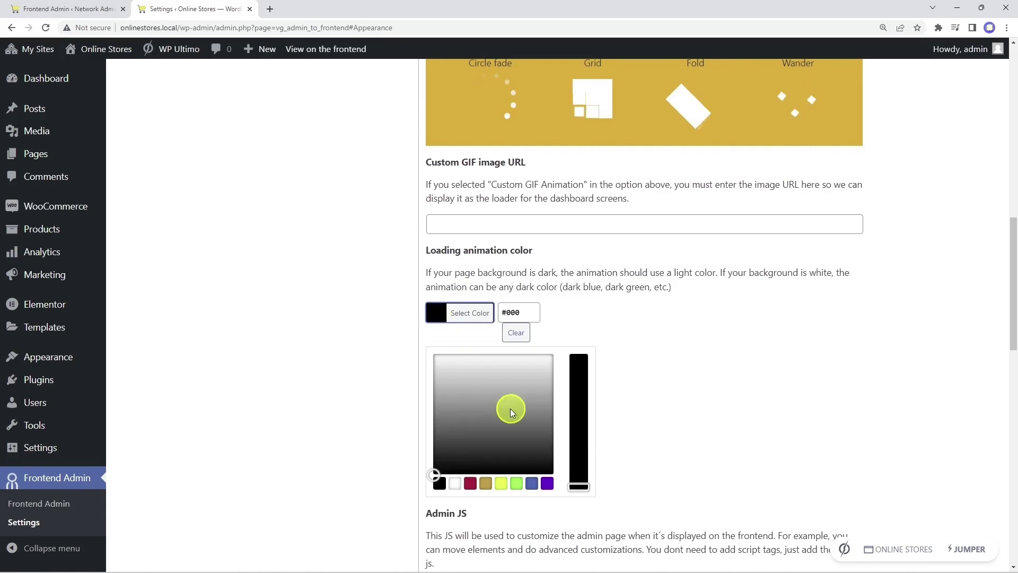
{"action": "left_click", "coordinate": [532, 484]}
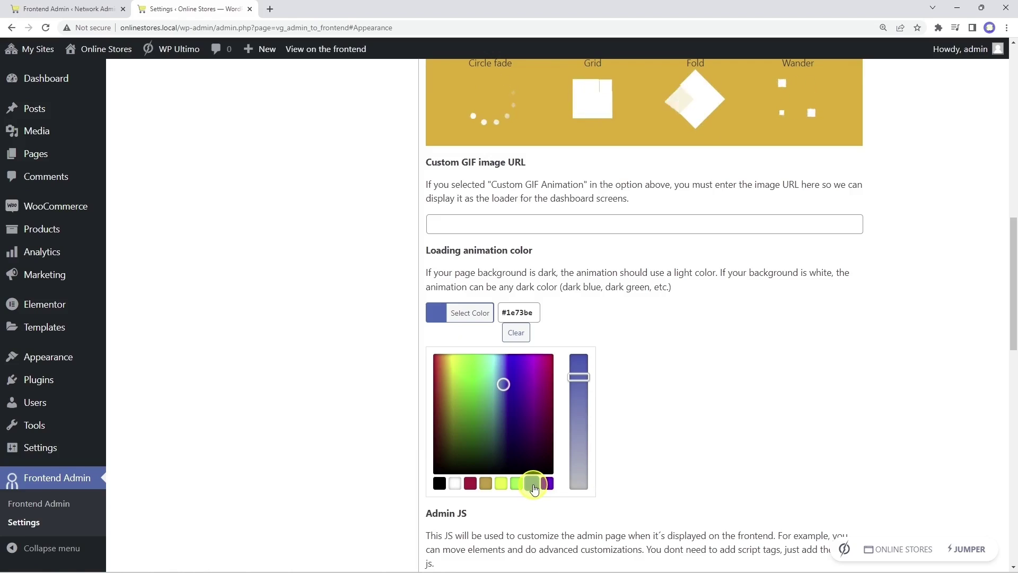
{"action": "left_click", "coordinate": [632, 409]}
{"action": "scroll", "coordinate": [602, 377], "scroll_direction": "down", "scroll_amount": 15}
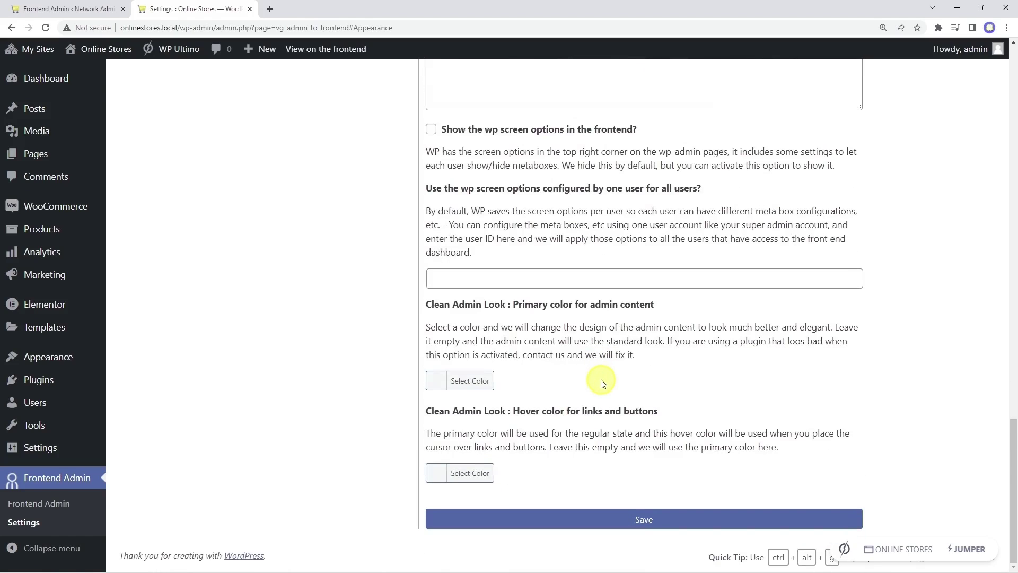
Step: Set the primary admin colour to black and the hover colour to #1e73be, then save
{"action": "left_click", "coordinate": [434, 387]}
{"action": "scroll", "coordinate": [433, 384], "scroll_direction": "down", "scroll_amount": 3}
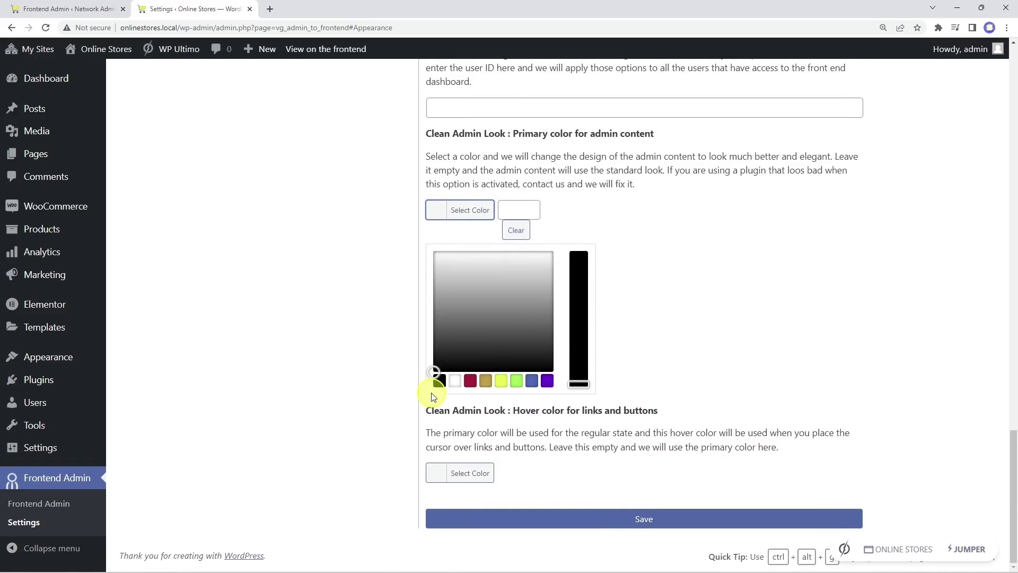
{"action": "left_click", "coordinate": [439, 388]}
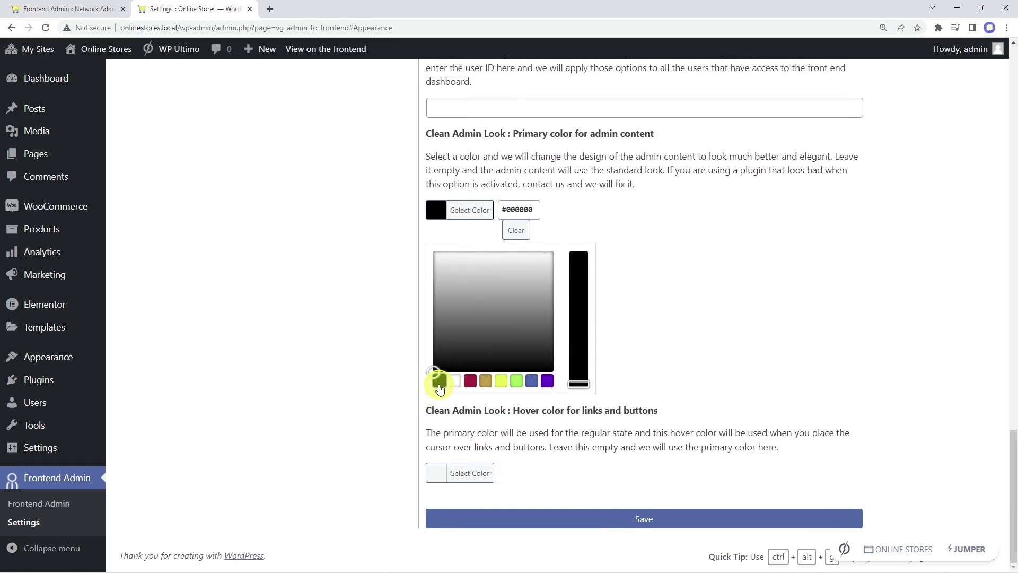
{"action": "left_click", "coordinate": [450, 473]}
{"action": "left_click", "coordinate": [531, 472]}
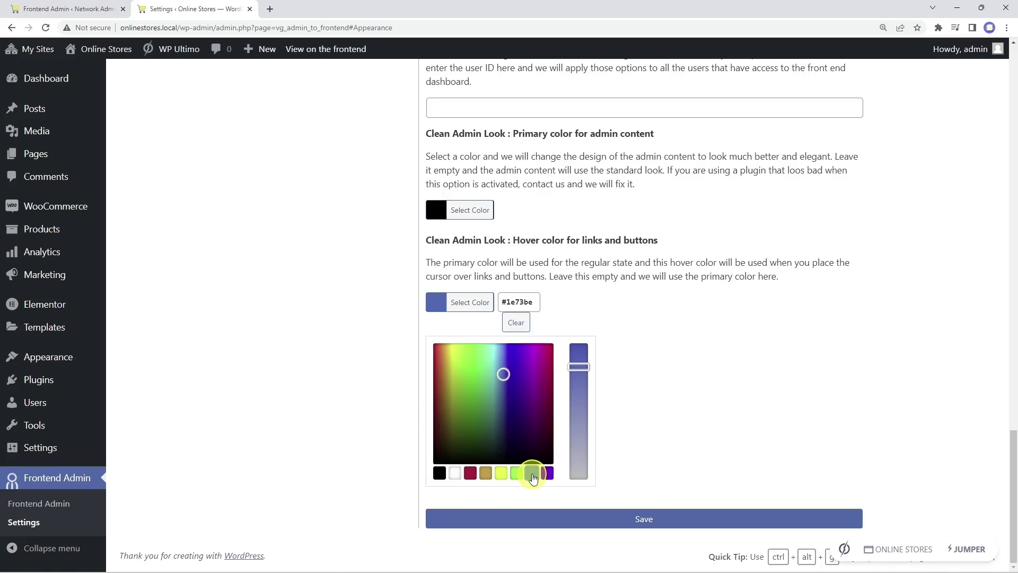
{"action": "left_click", "coordinate": [657, 324]}
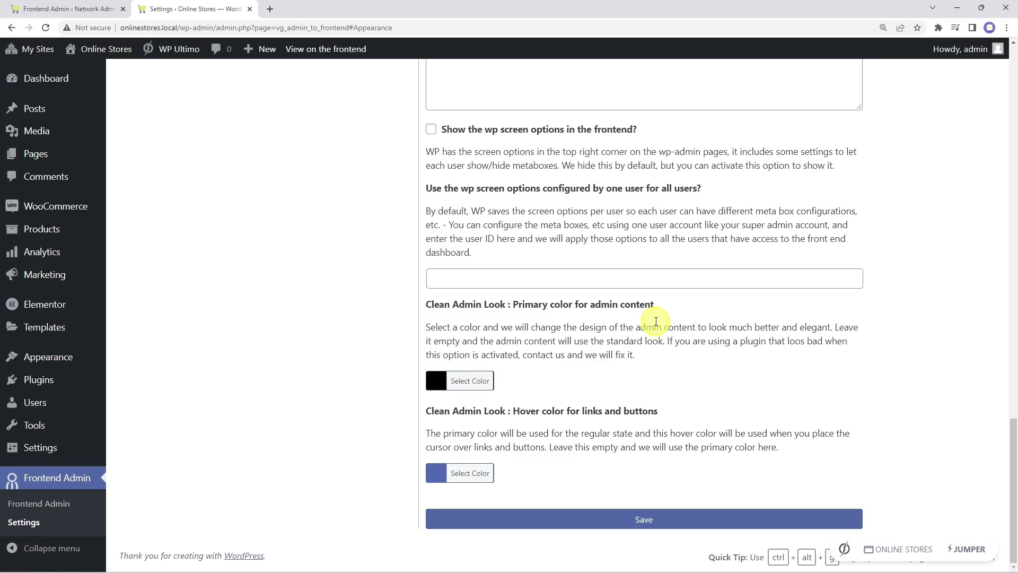
{"action": "left_click", "coordinate": [641, 520]}
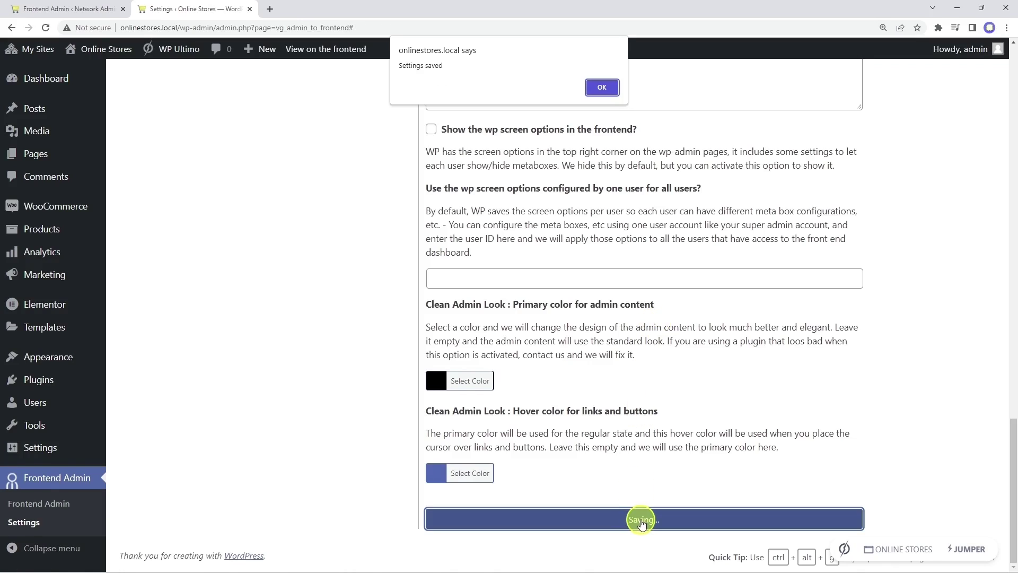
Step: Dismiss the Settings saved confirmation
{"action": "left_click", "coordinate": [601, 86]}
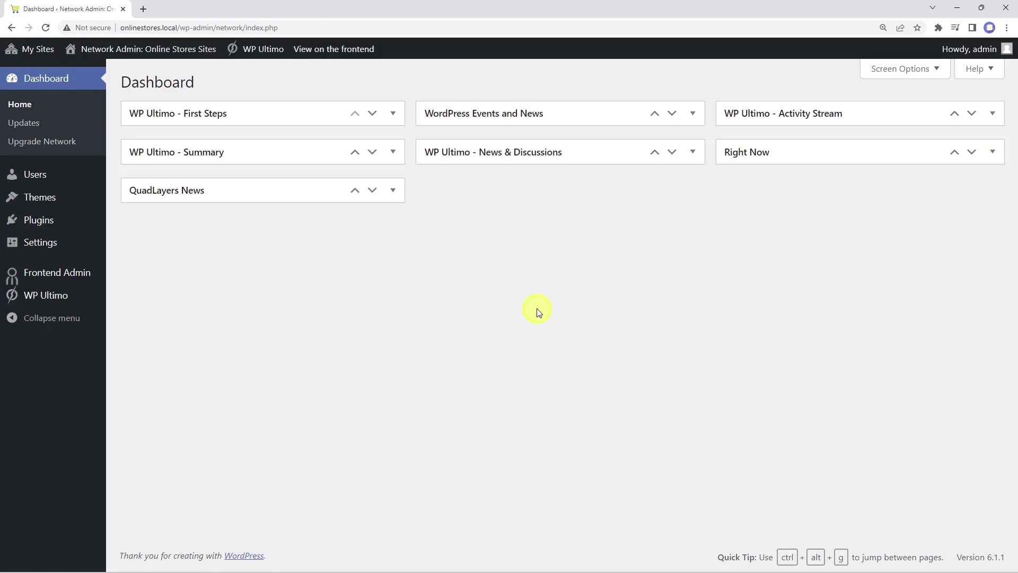
Step: Go to the Dashboard subsite's admin and activate the Kadence theme
{"action": "mouse_move", "coordinate": [53, 295]}
{"action": "left_click", "coordinate": [133, 391]}
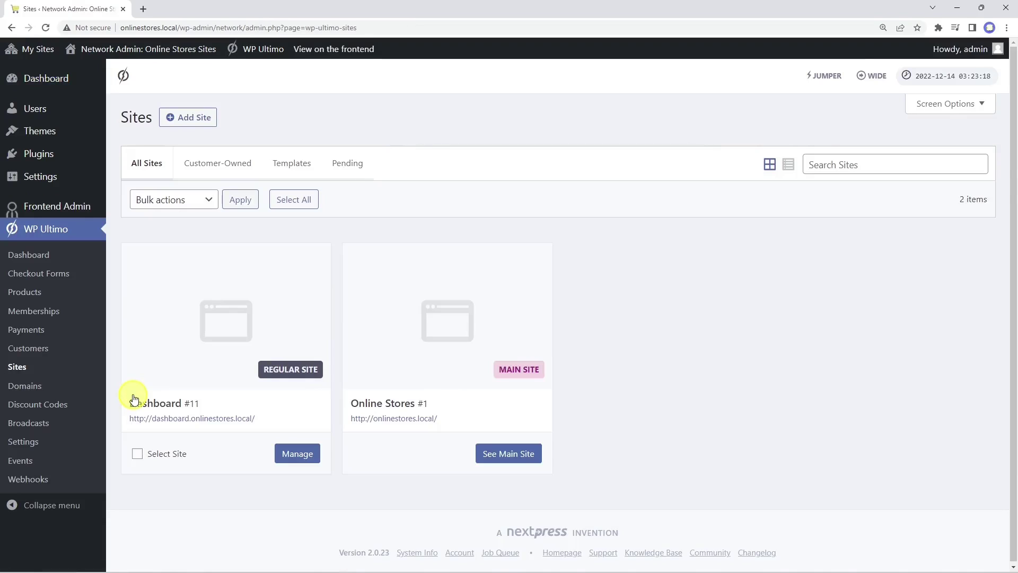
{"action": "left_click", "coordinate": [295, 454]}
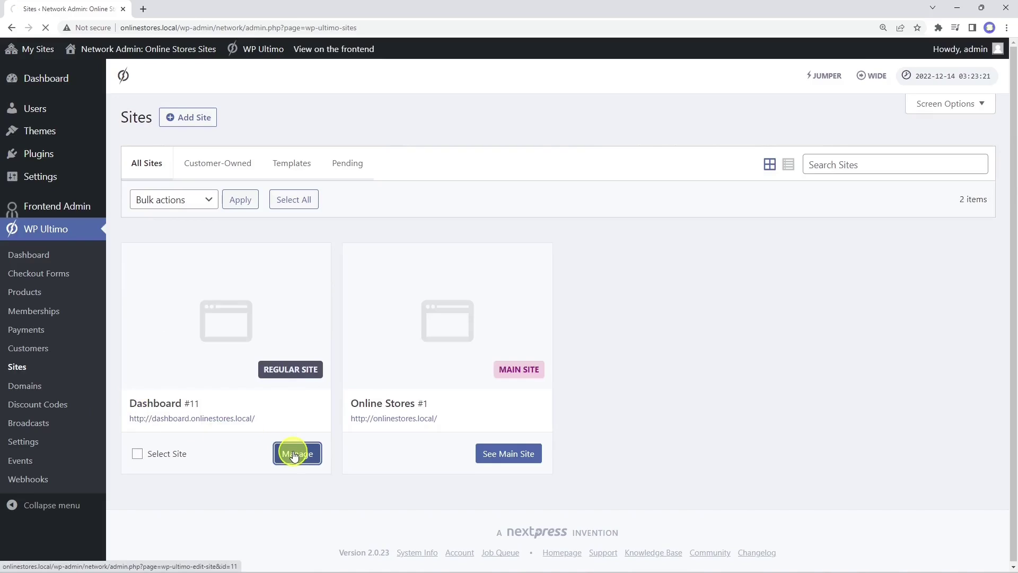
{"action": "left_click", "coordinate": [427, 118]}
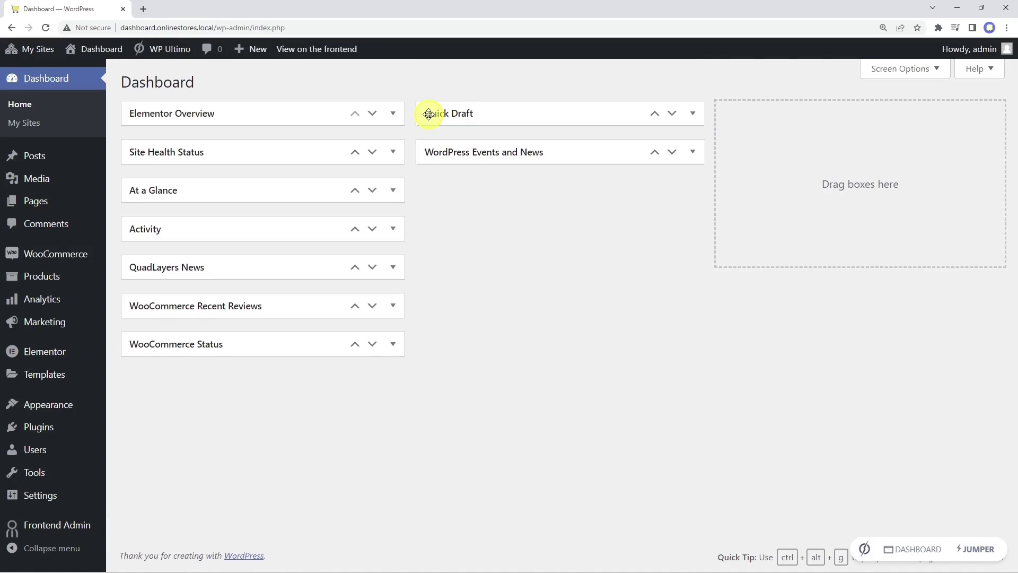
{"action": "mouse_move", "coordinate": [64, 409]}
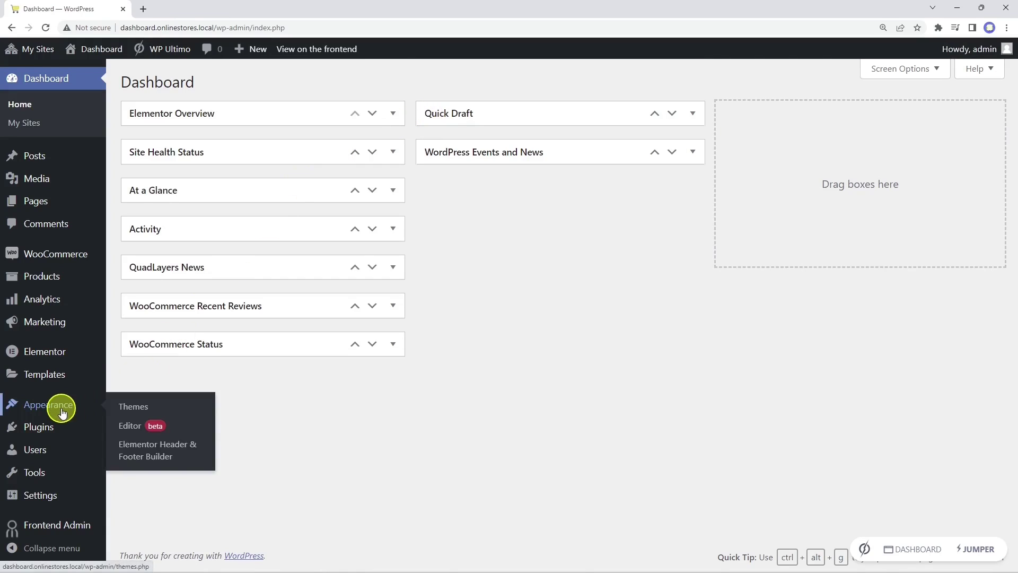
{"action": "left_click", "coordinate": [118, 407]}
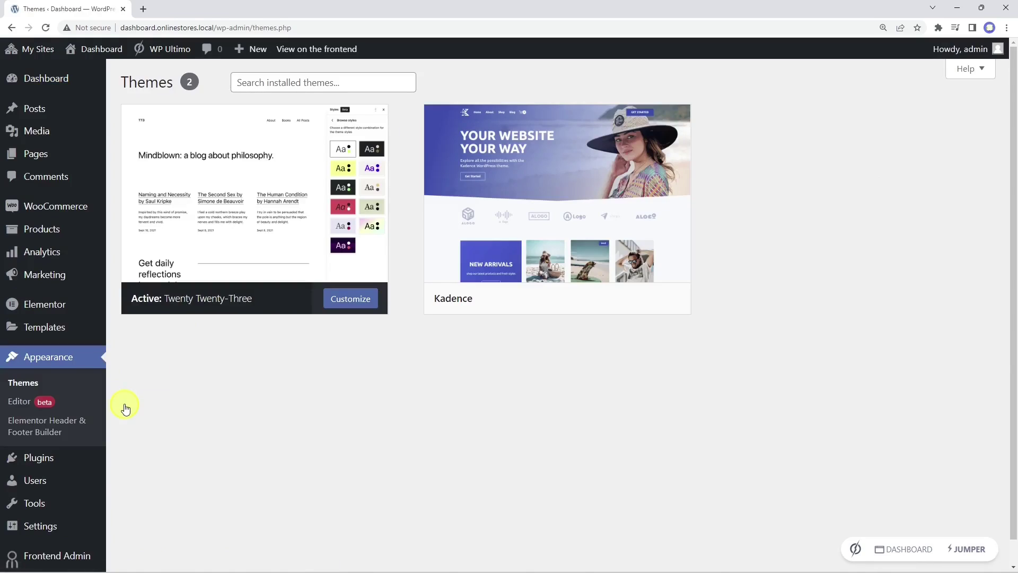
{"action": "left_click", "coordinate": [587, 298]}
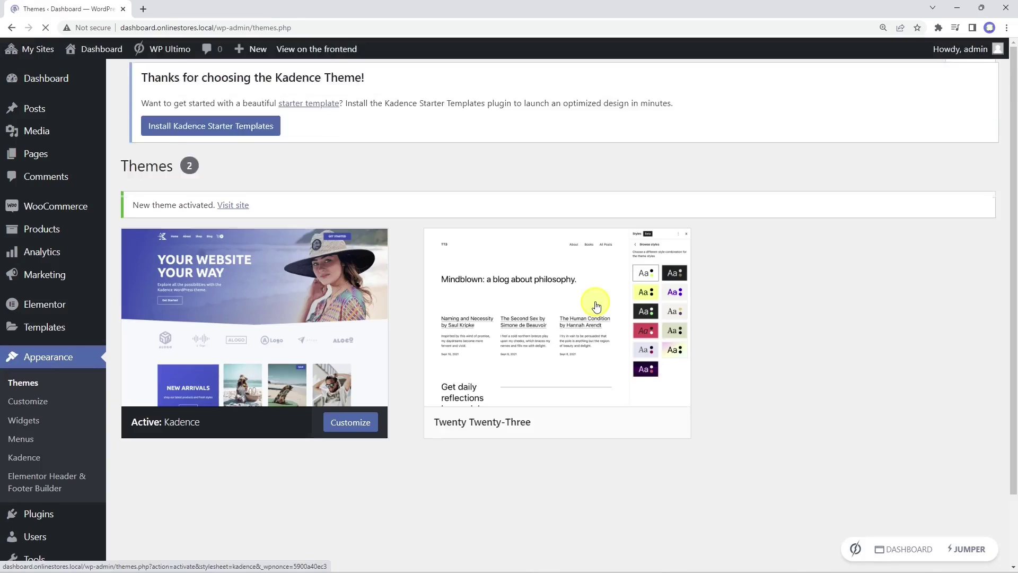
Step: Create an empty menu named 'Dashboard' and dismiss the Kadence welcome notice
{"action": "left_click", "coordinate": [42, 446]}
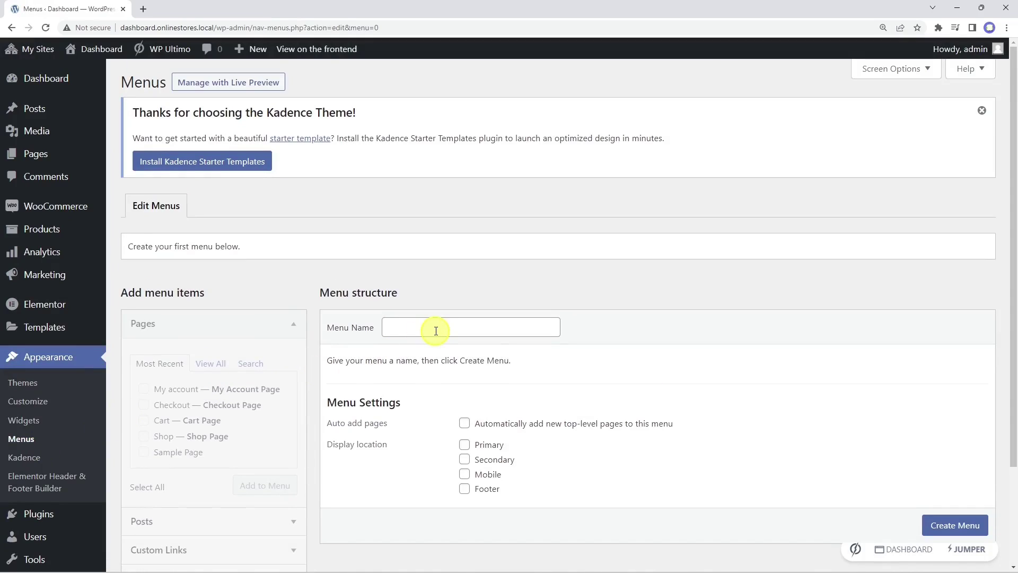
{"action": "left_click", "coordinate": [439, 327]}
{"action": "type", "text": "Dashboard"}
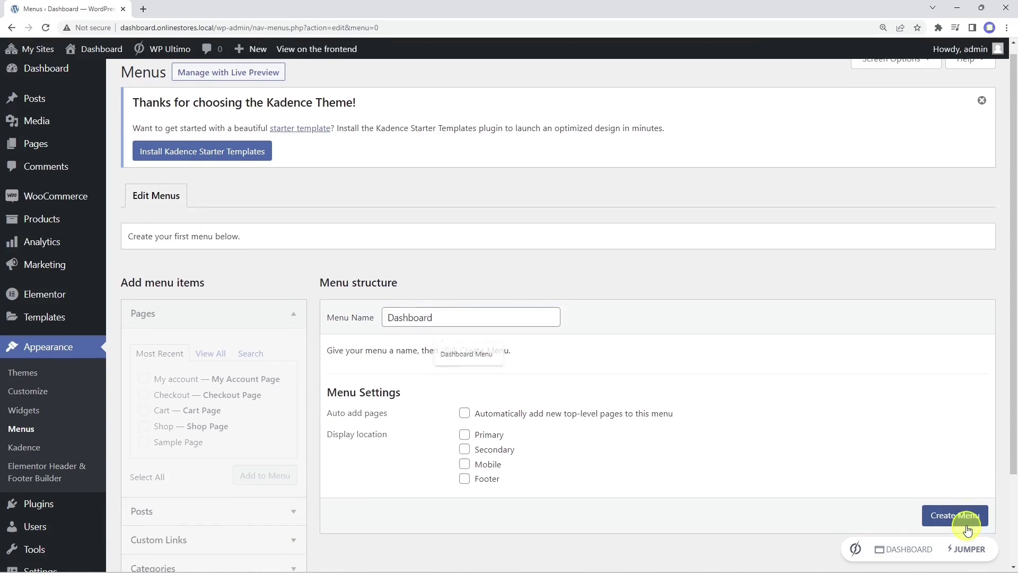
{"action": "left_click", "coordinate": [970, 517]}
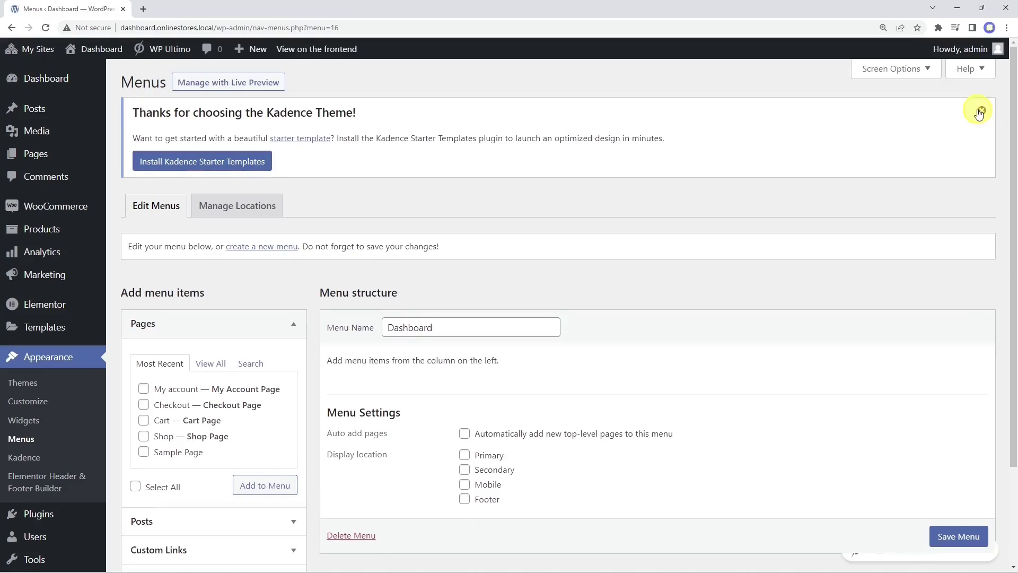
{"action": "left_click", "coordinate": [983, 111]}
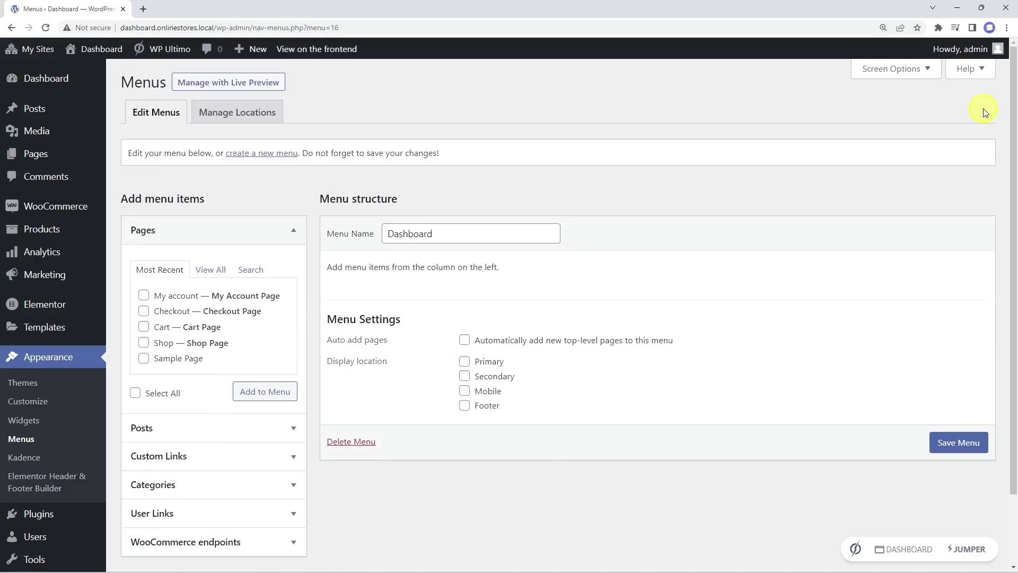
Step: Import elementor-01.json into Saved Templates, allowing unfiltered uploads
{"action": "left_click", "coordinate": [43, 331]}
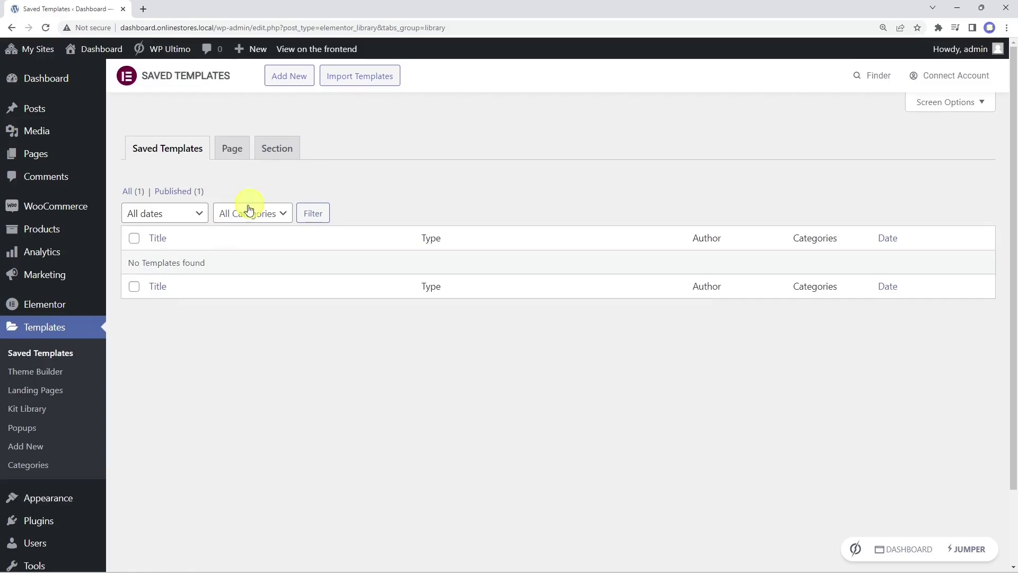
{"action": "left_click", "coordinate": [360, 81]}
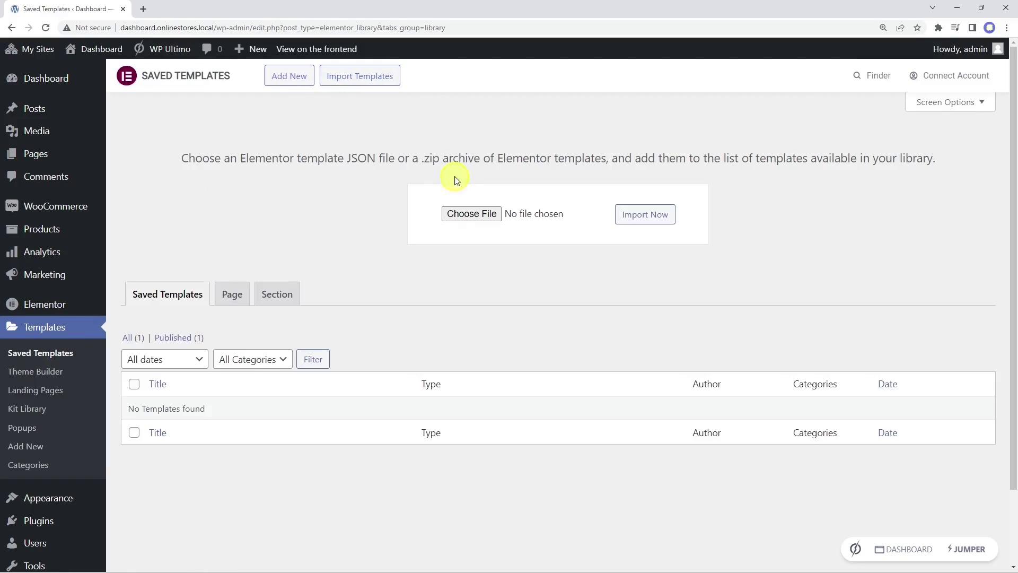
{"action": "left_click", "coordinate": [476, 212]}
{"action": "left_click", "coordinate": [180, 166]}
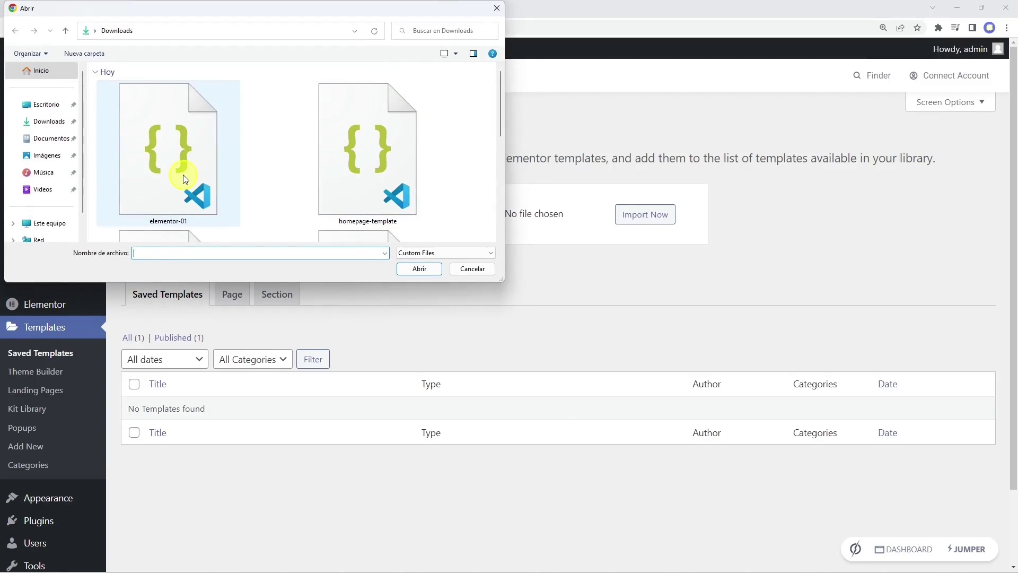
{"action": "left_click", "coordinate": [419, 269]}
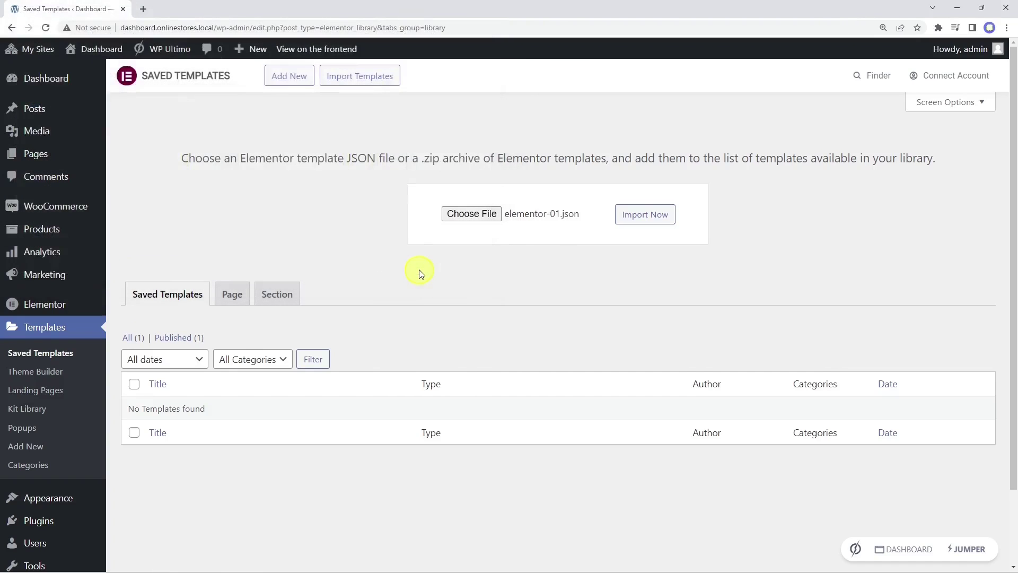
{"action": "left_click", "coordinate": [646, 215]}
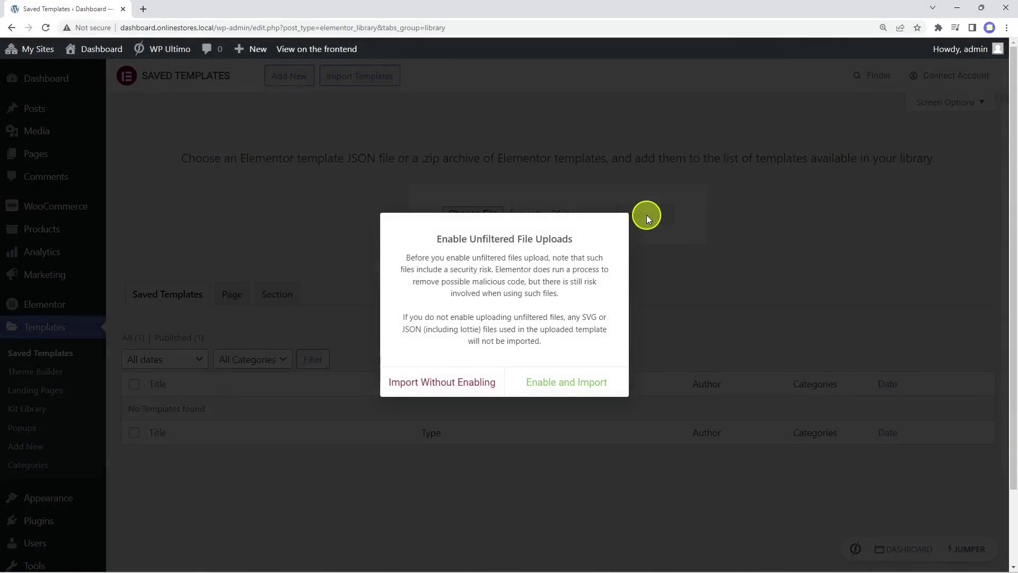
{"action": "left_click", "coordinate": [575, 386]}
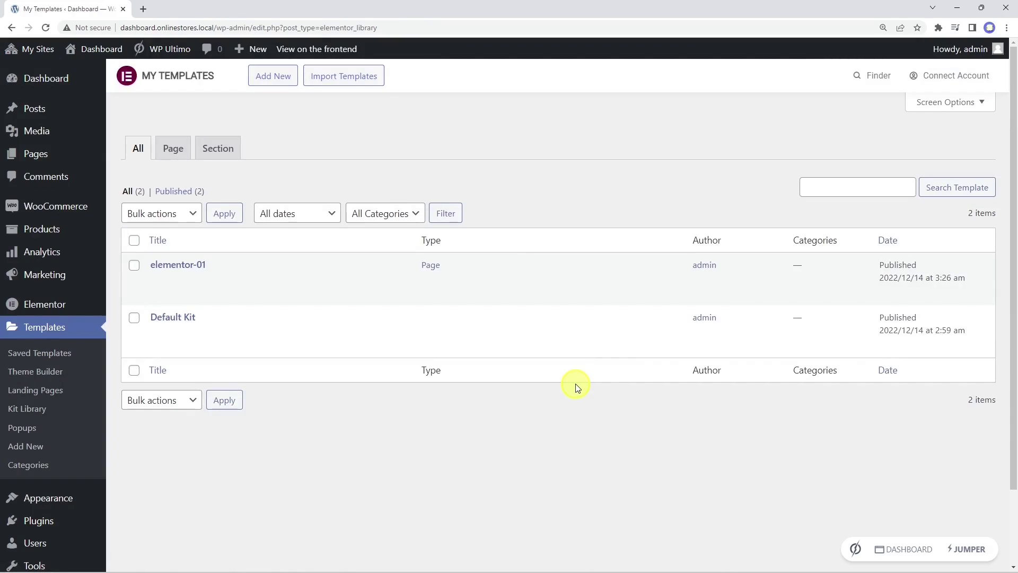
Step: Open the elementor-01 template in Elementor in a new browser tab
{"action": "right_click", "coordinate": [349, 285]}
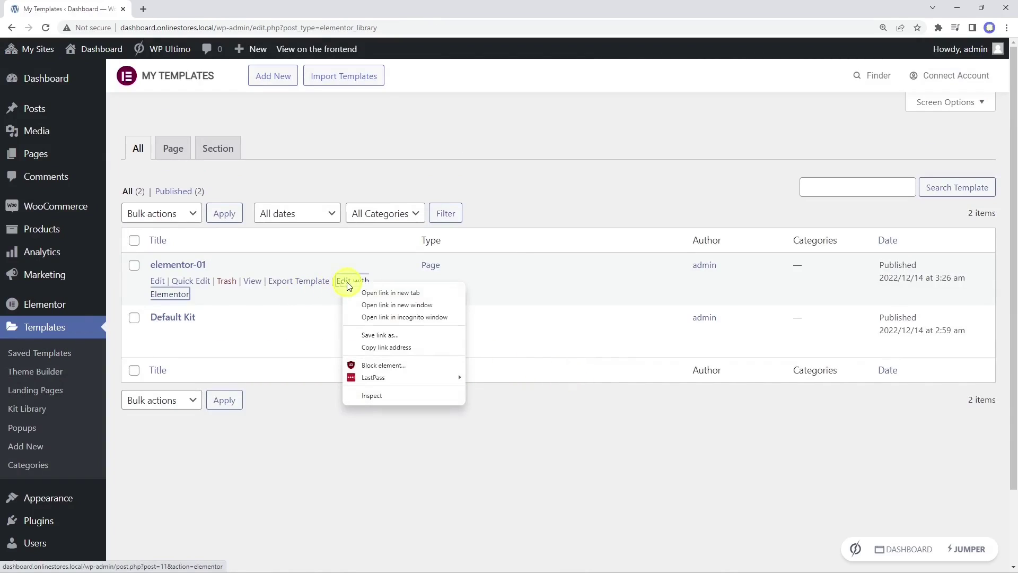
{"action": "left_click", "coordinate": [378, 292]}
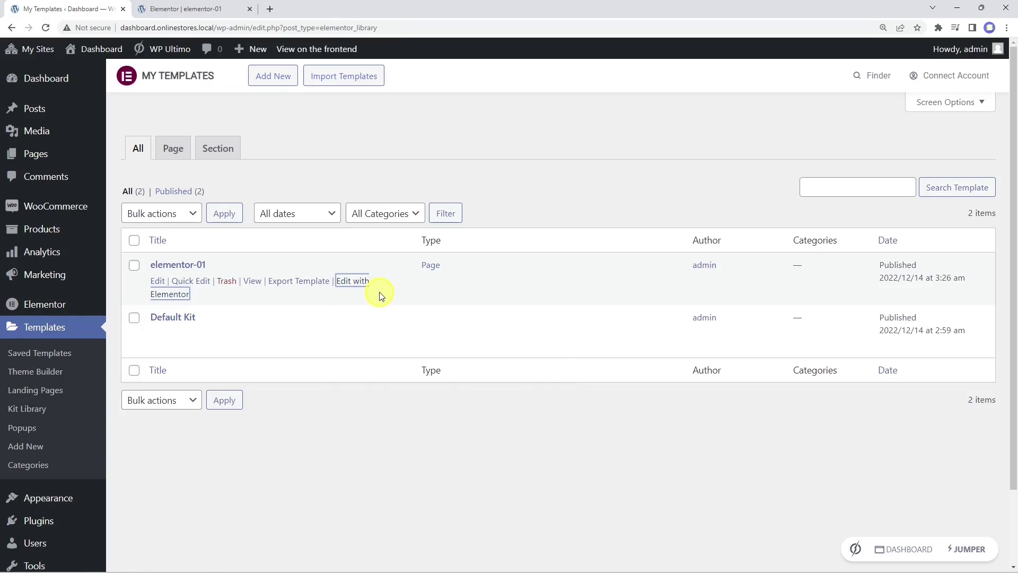
{"action": "left_click", "coordinate": [199, 11]}
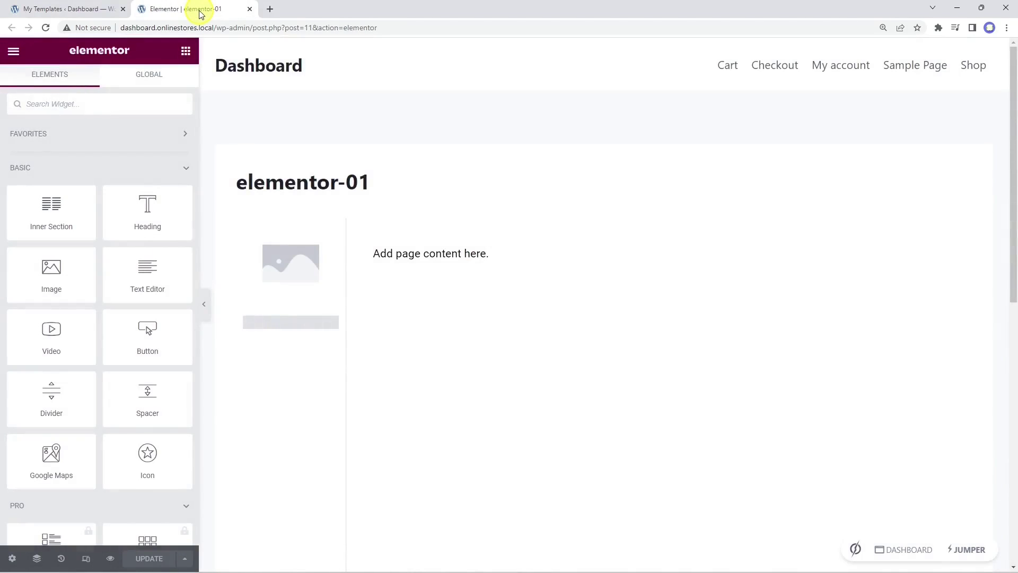
Step: Set the template's page layout to Elementor Canvas
{"action": "left_click", "coordinate": [12, 558]}
{"action": "left_click", "coordinate": [133, 273]}
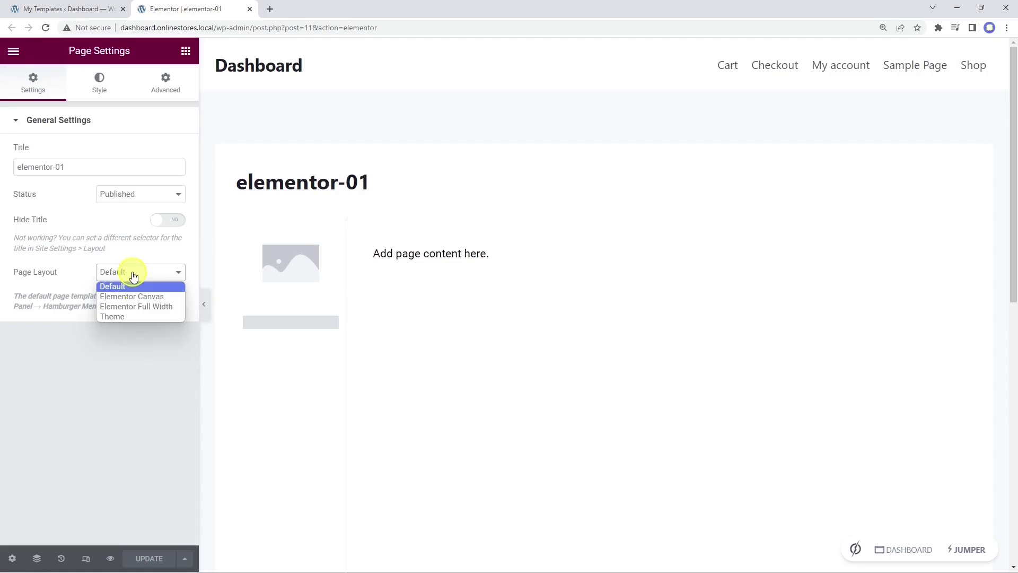
{"action": "left_click", "coordinate": [135, 297]}
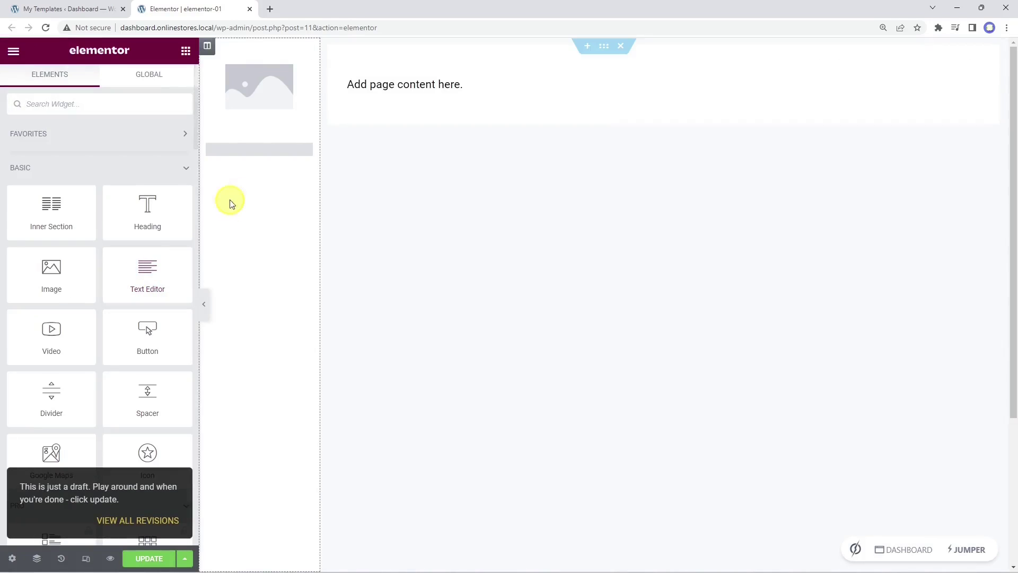
Step: Keep Dashboard as the nav menu, switch off the Site Logo custom image, and update
{"action": "left_click", "coordinate": [280, 153]}
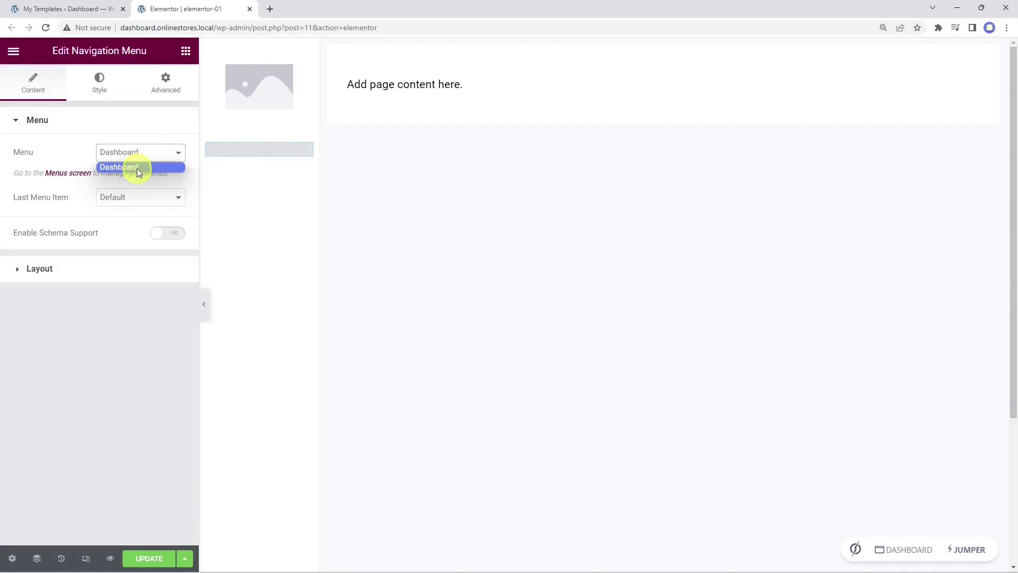
{"action": "left_click", "coordinate": [253, 157]}
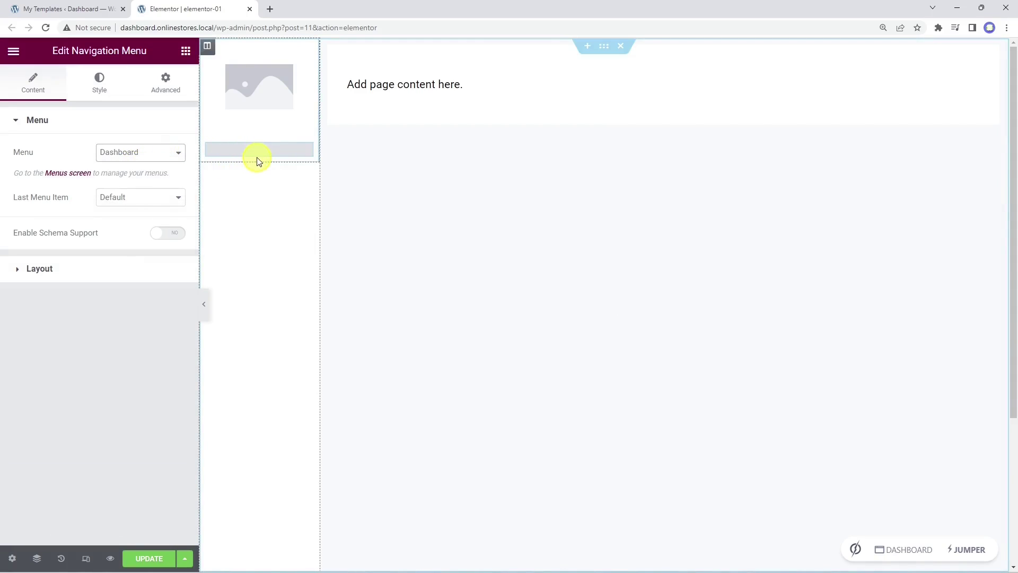
{"action": "left_click", "coordinate": [251, 88]}
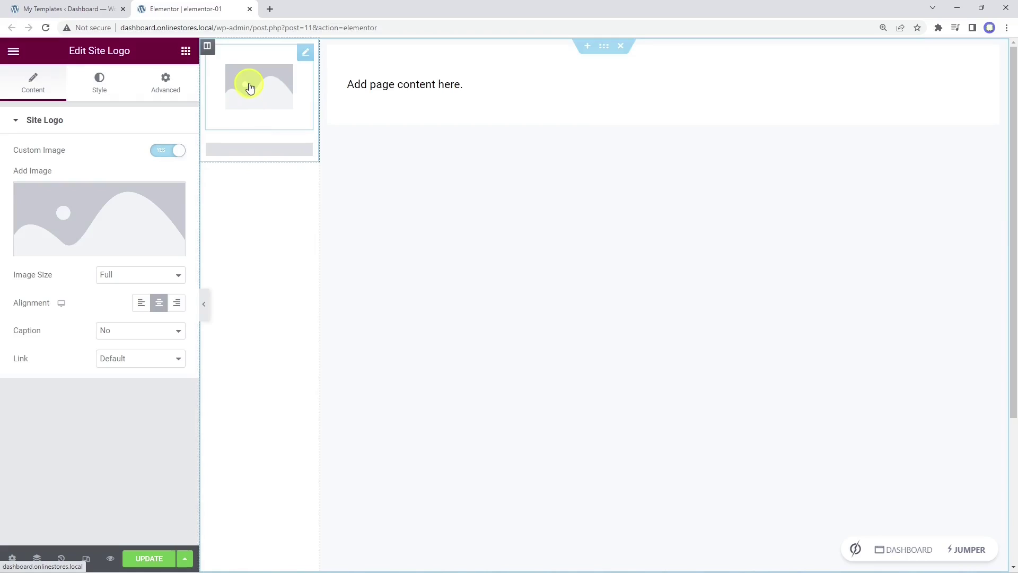
{"action": "left_click", "coordinate": [170, 152]}
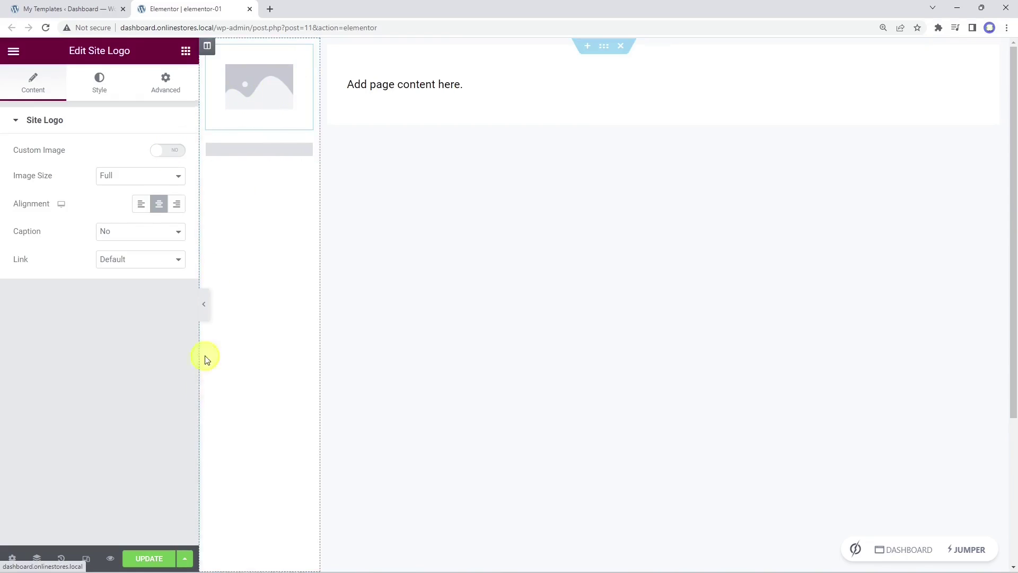
{"action": "left_click", "coordinate": [147, 560]}
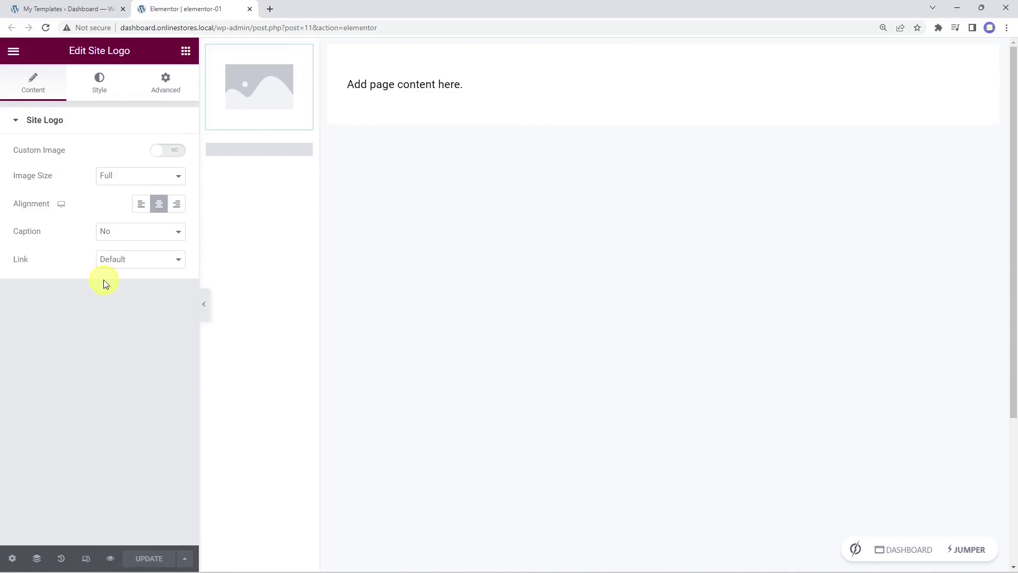
{"action": "left_click", "coordinate": [67, 11]}
Step: Publish GoShopping-logo.png uncropped as the Customizer site logo, then reload the elementor-01 editor
{"action": "mouse_move", "coordinate": [67, 499]}
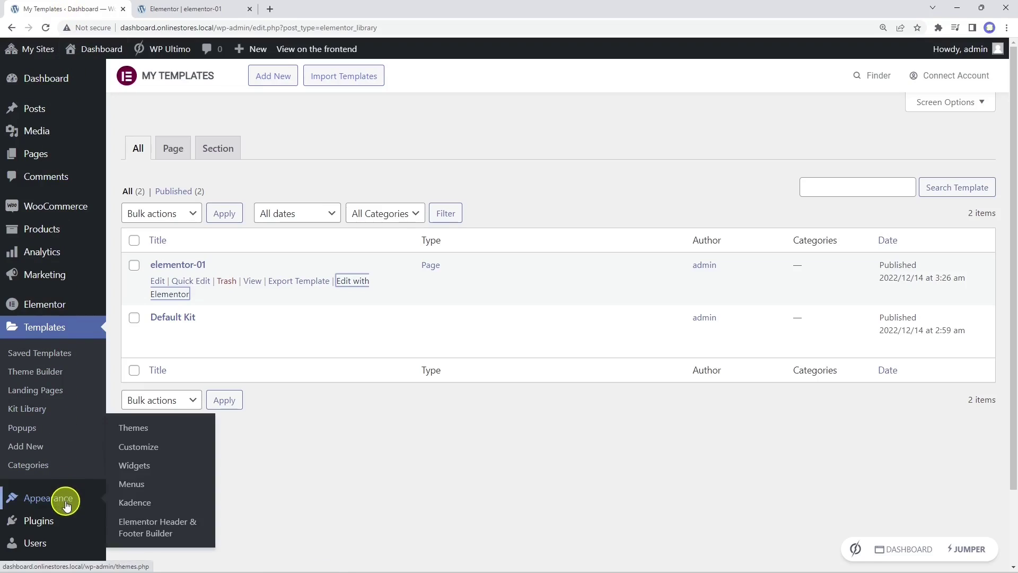
{"action": "left_click", "coordinate": [129, 447]}
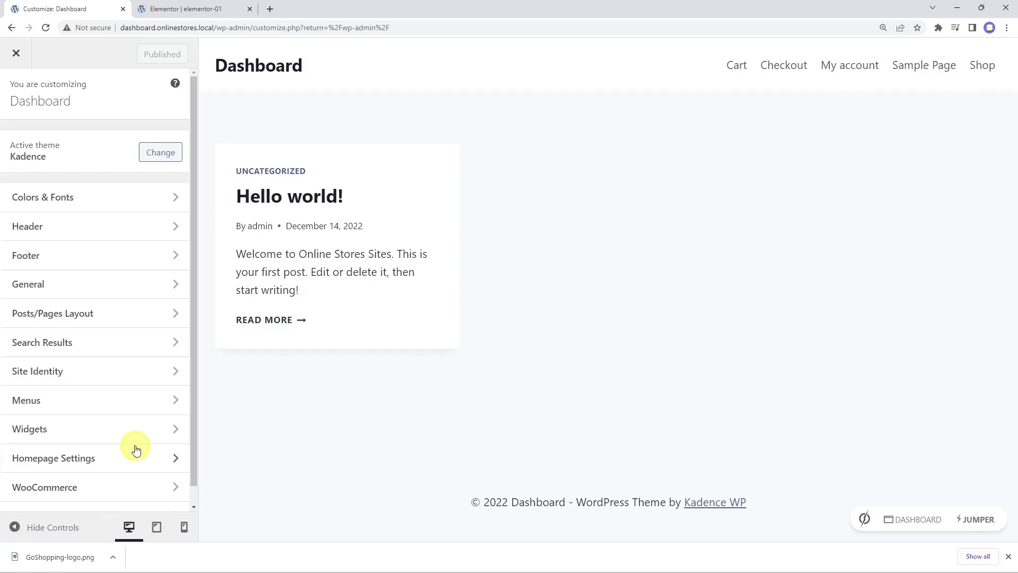
{"action": "left_click", "coordinate": [132, 372]}
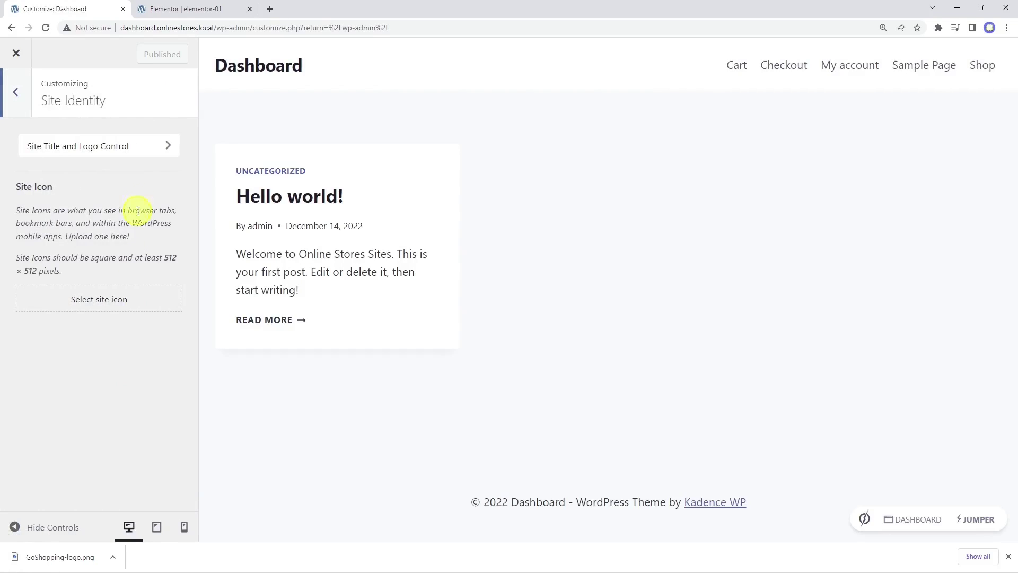
{"action": "left_click", "coordinate": [132, 147]}
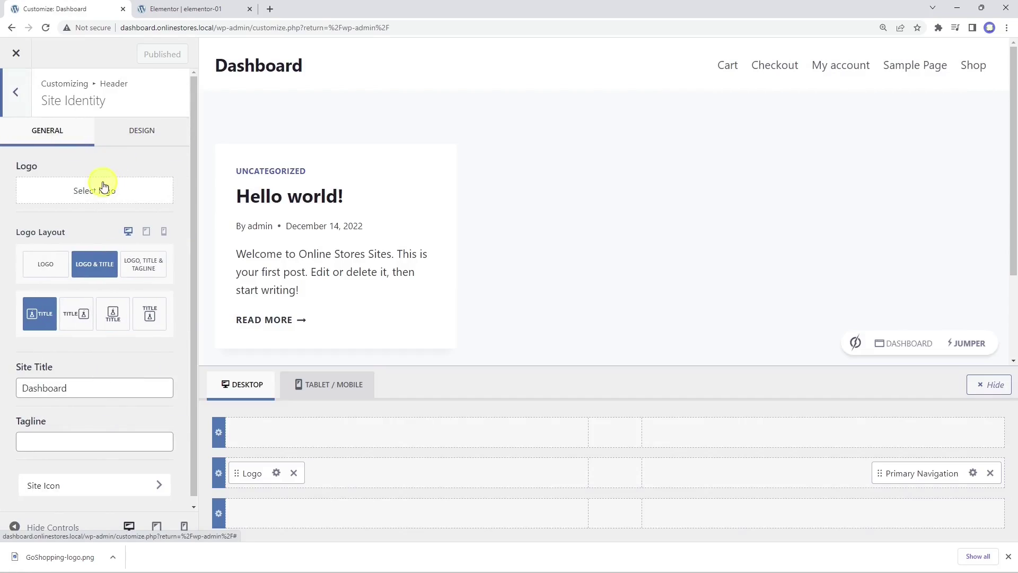
{"action": "left_click", "coordinate": [101, 190]}
{"action": "left_click", "coordinate": [83, 212]}
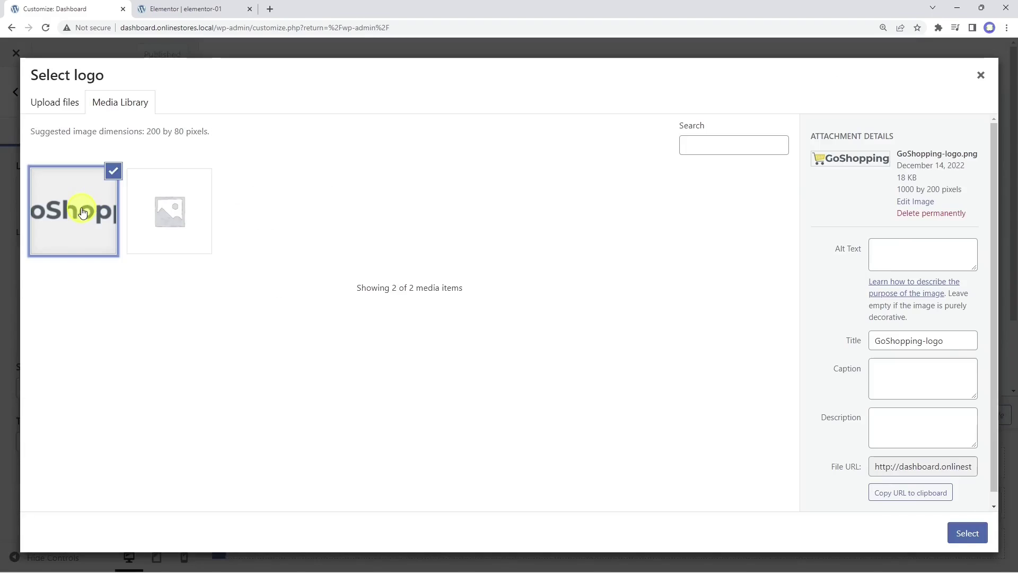
{"action": "left_click", "coordinate": [968, 533]}
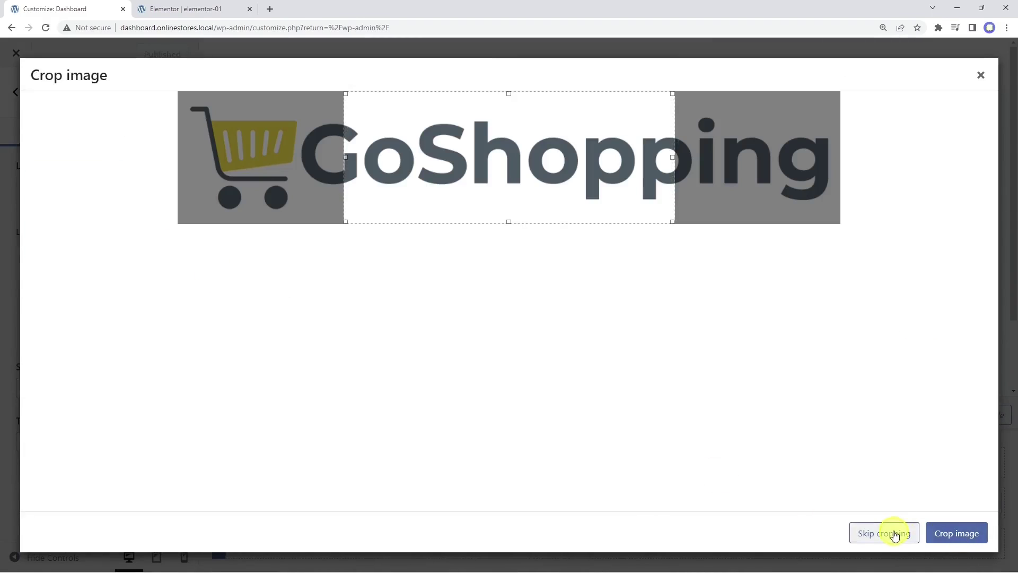
{"action": "left_click", "coordinate": [889, 532]}
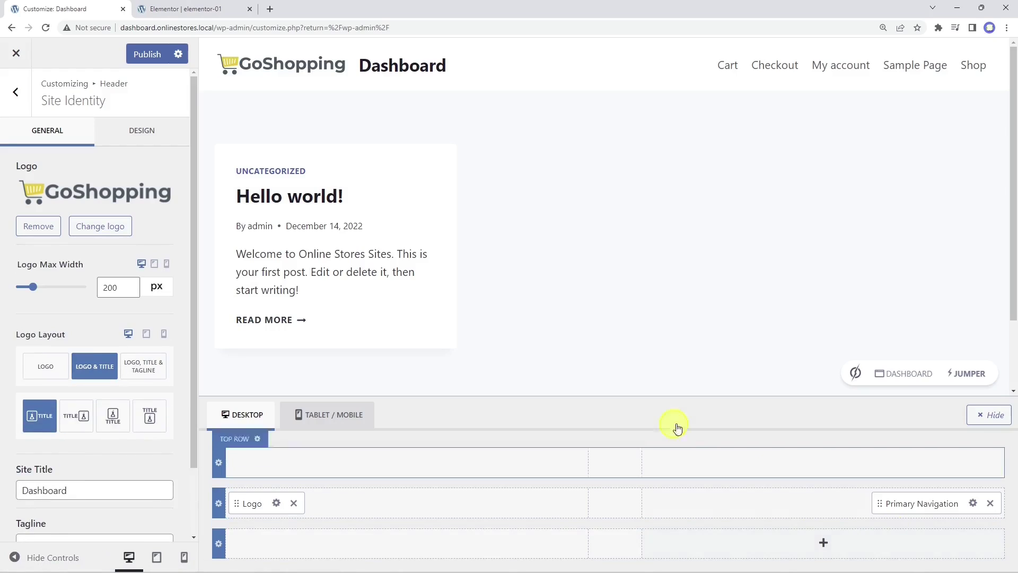
{"action": "left_click", "coordinate": [148, 55]}
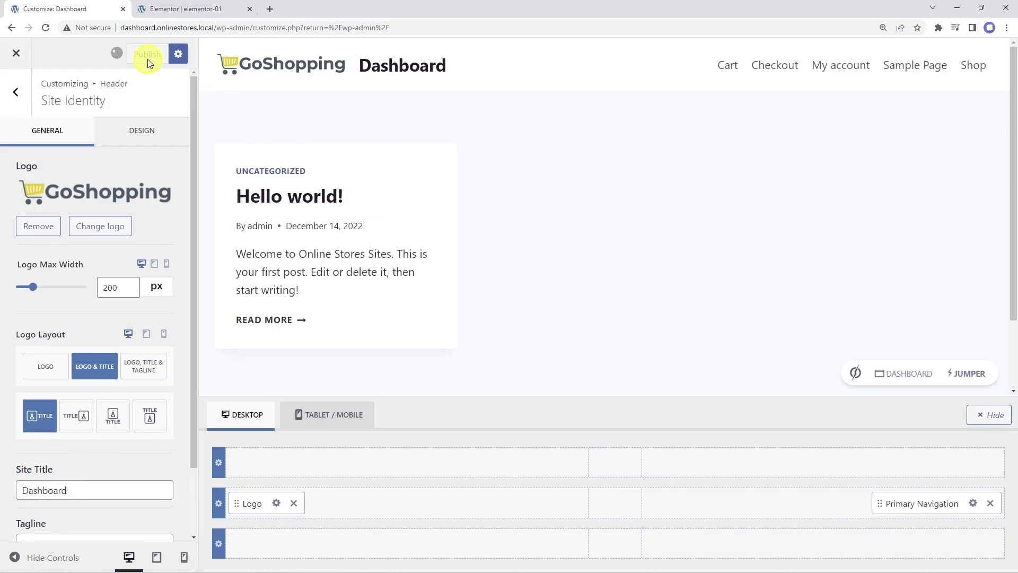
{"action": "left_click", "coordinate": [184, 11]}
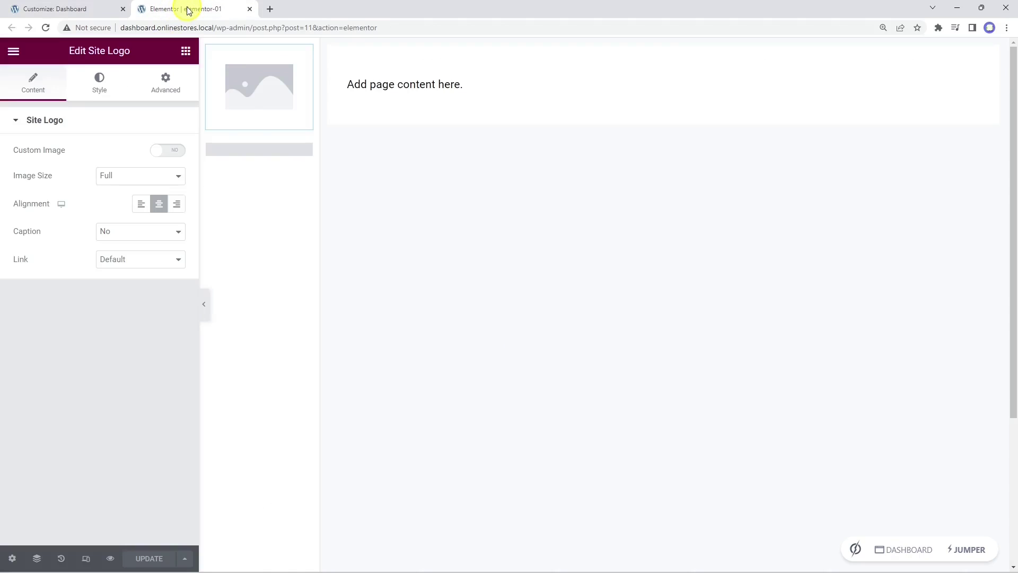
{"action": "left_click", "coordinate": [48, 31]}
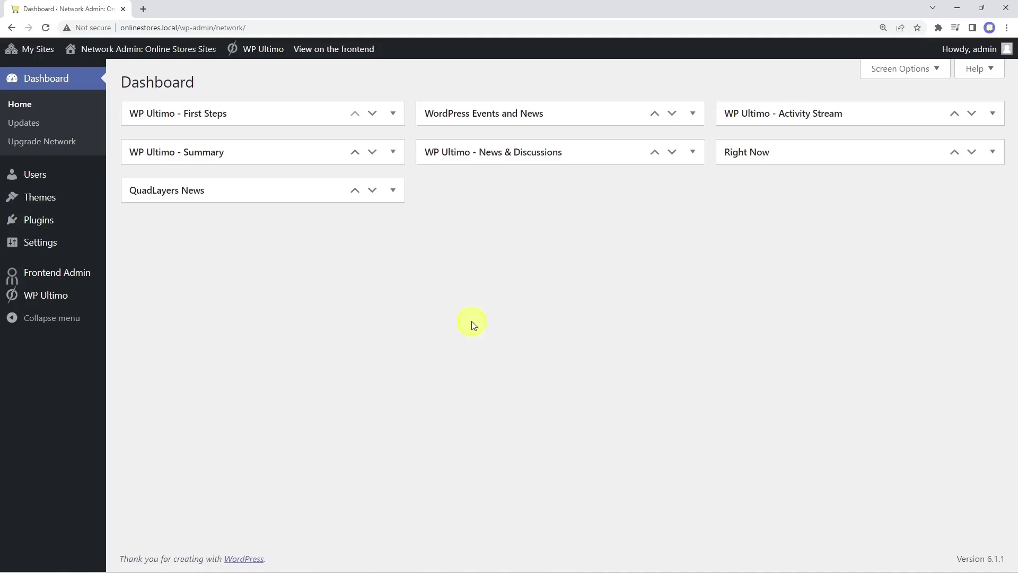
Step: In Dashboard #11's admin, add a new page titled 'Reports' and edit it with Elementor
{"action": "mouse_move", "coordinate": [59, 297]}
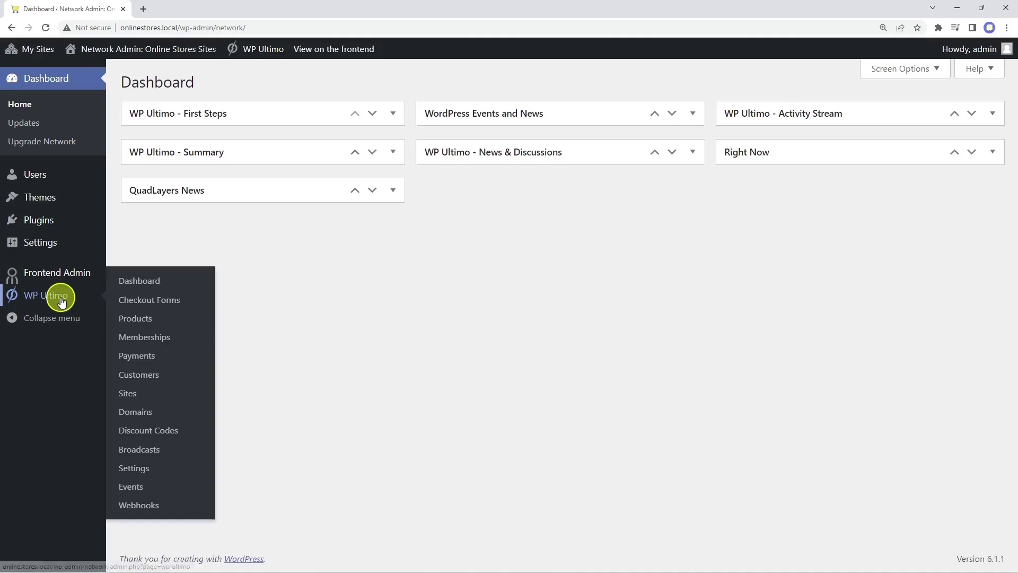
{"action": "left_click", "coordinate": [127, 392]}
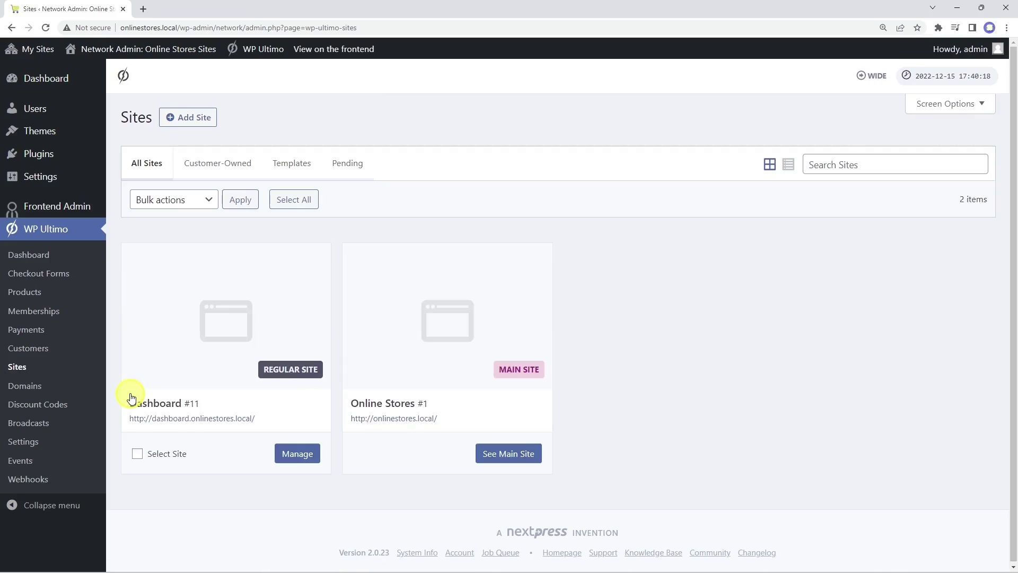
{"action": "left_click", "coordinate": [294, 454]}
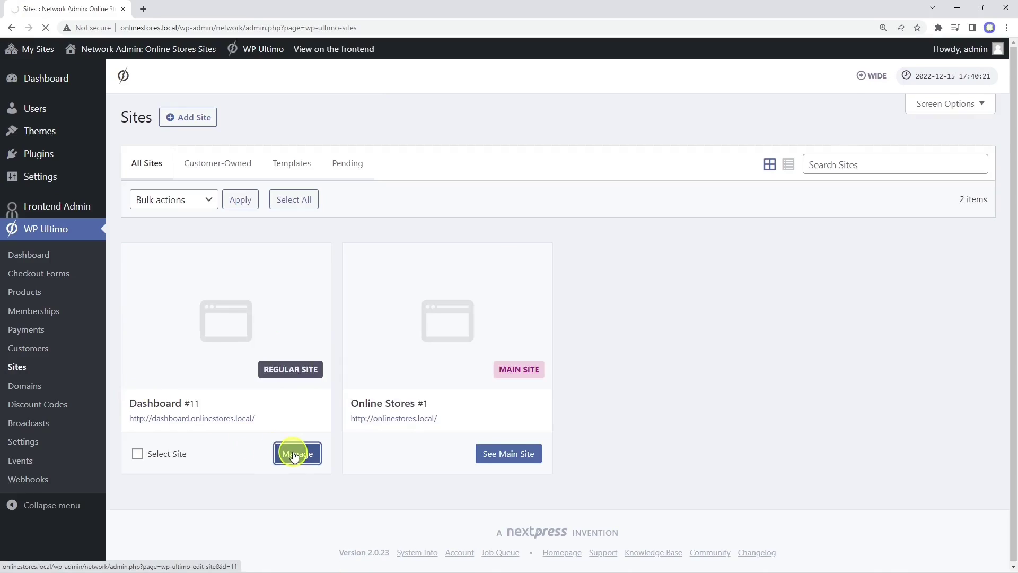
{"action": "left_click", "coordinate": [435, 118]}
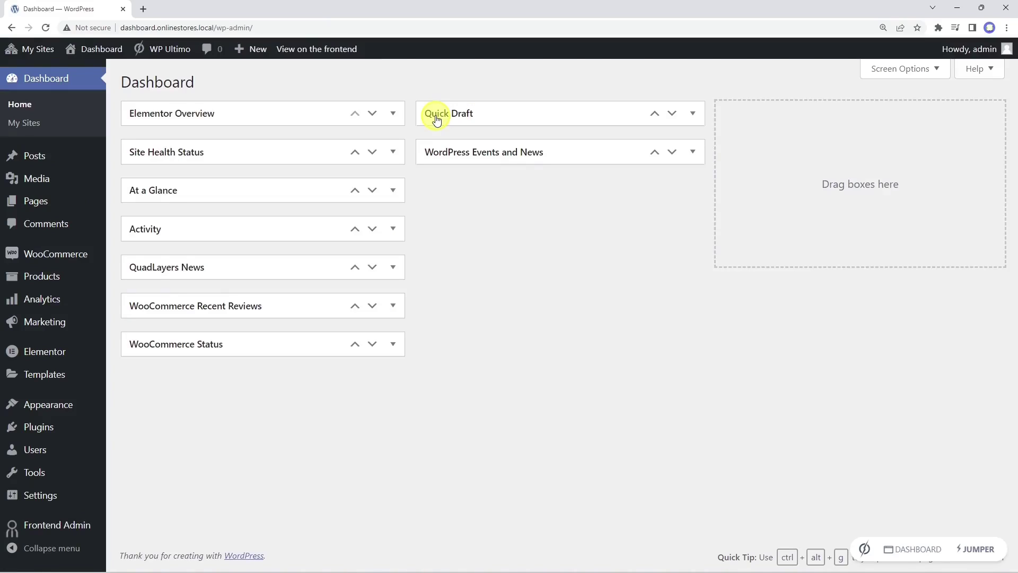
{"action": "mouse_move", "coordinate": [38, 201]}
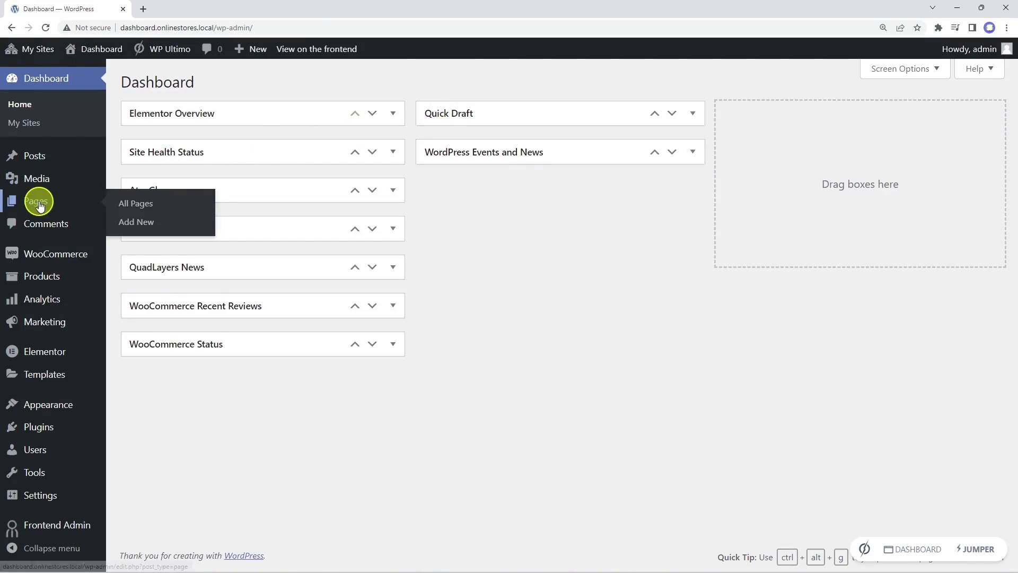
{"action": "left_click", "coordinate": [139, 223]}
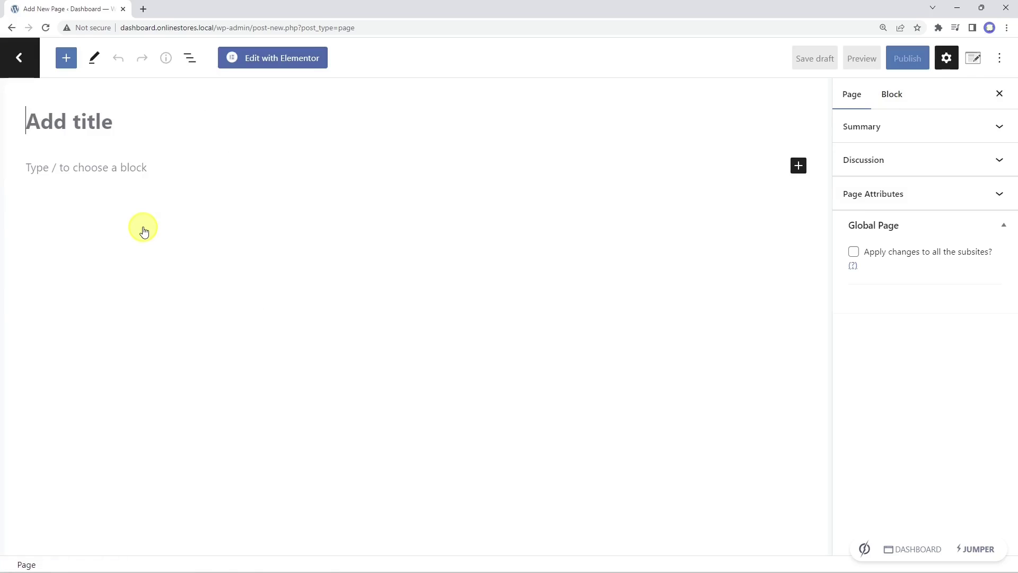
{"action": "type", "text": "Reports"}
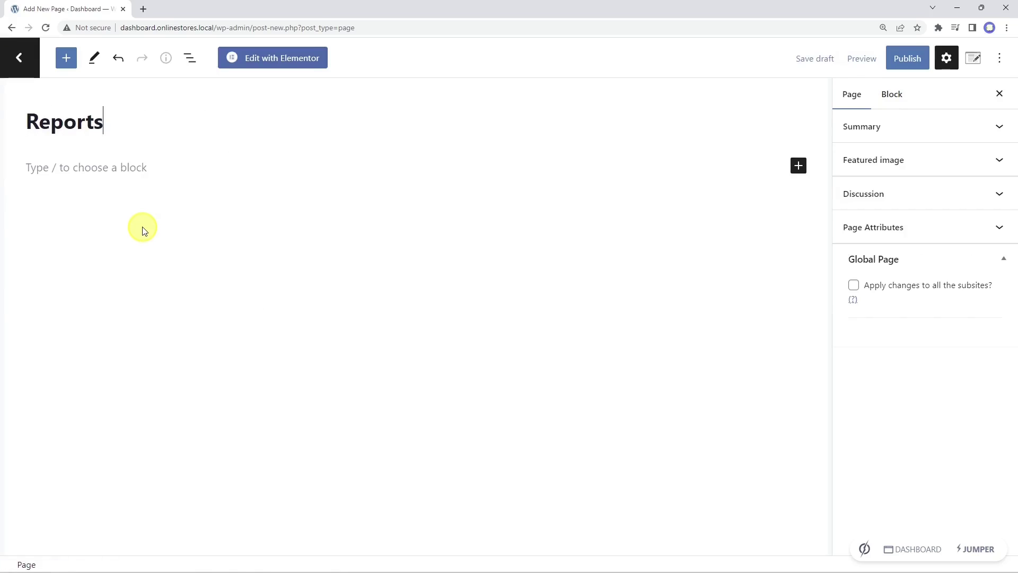
{"action": "left_click", "coordinate": [284, 60]}
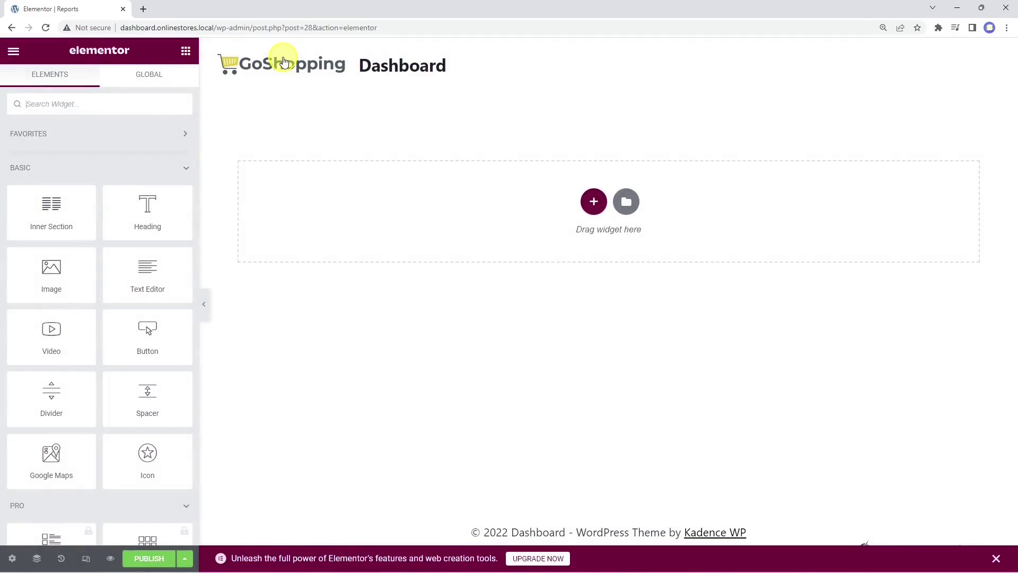
Step: Use the Elementor Canvas layout and insert the elementor-01 template with its page settings
{"action": "left_click", "coordinate": [12, 559]}
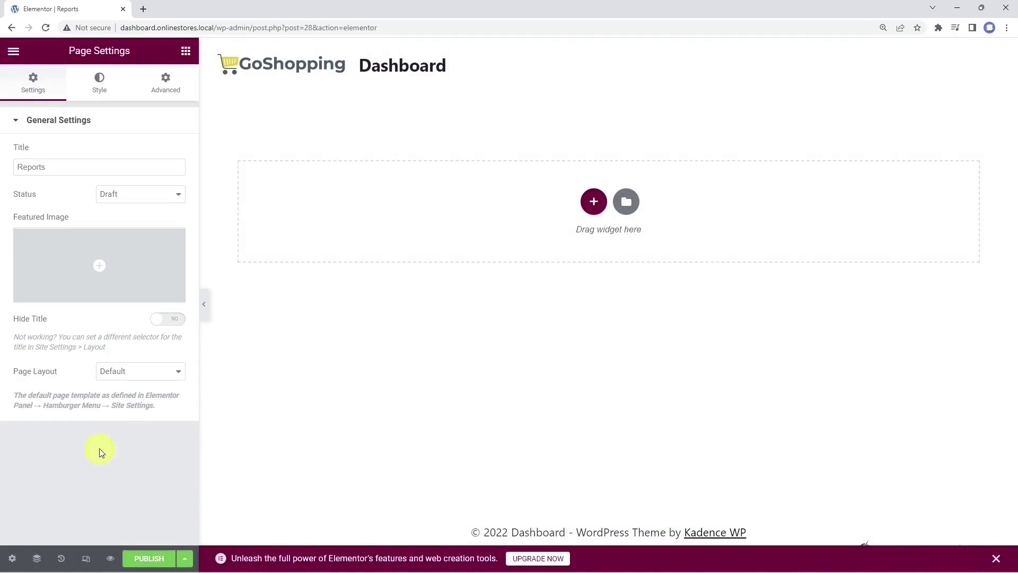
{"action": "left_click", "coordinate": [147, 373]}
{"action": "left_click", "coordinate": [151, 395]}
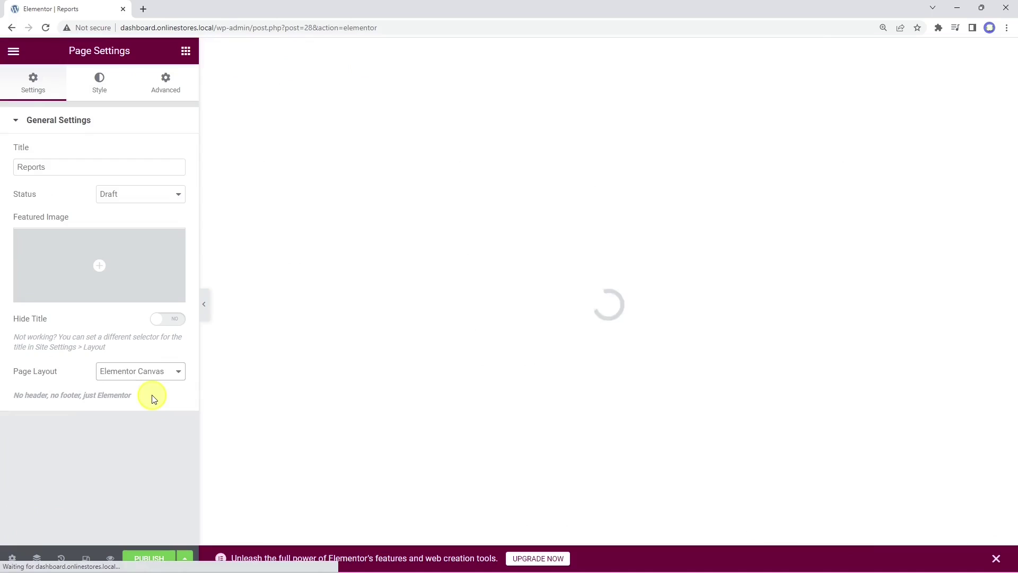
{"action": "left_click", "coordinate": [626, 150]}
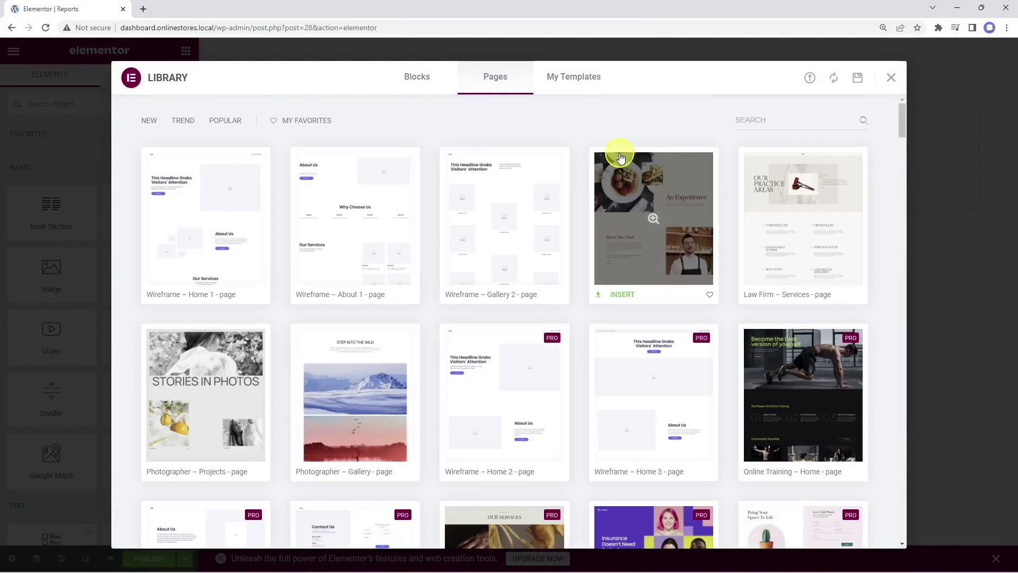
{"action": "left_click", "coordinate": [572, 78]}
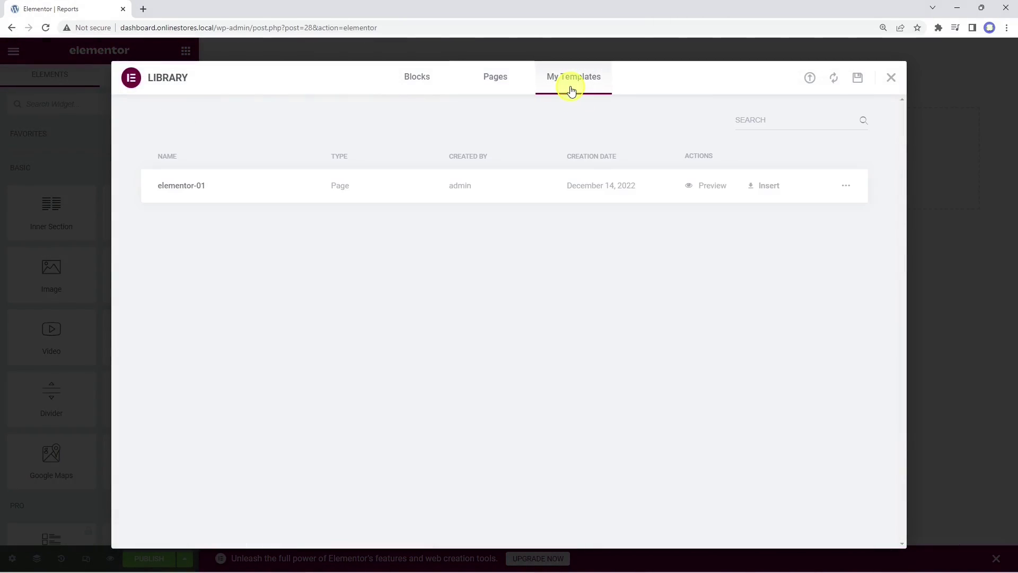
{"action": "left_click", "coordinate": [765, 187]}
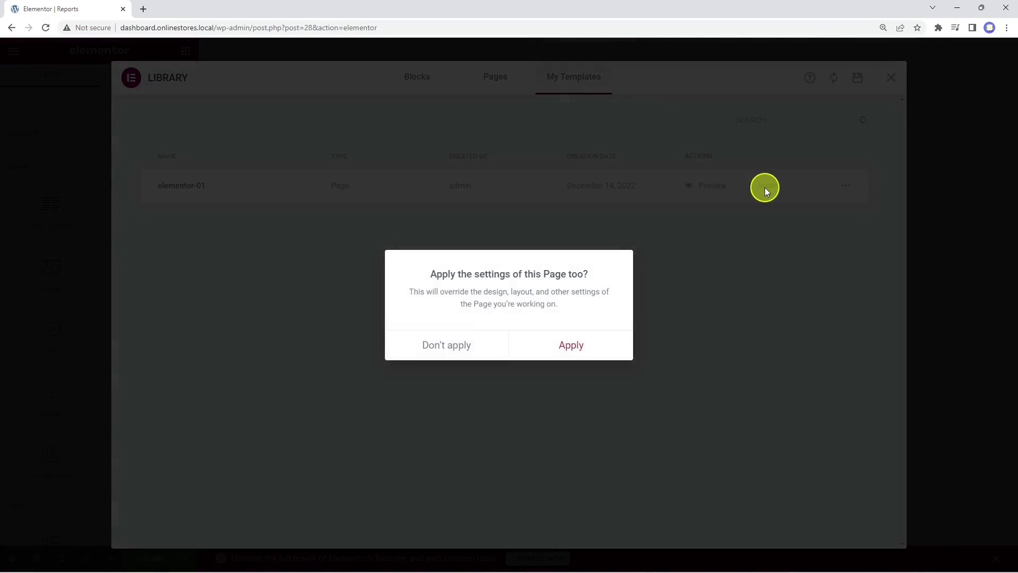
{"action": "left_click", "coordinate": [571, 345]}
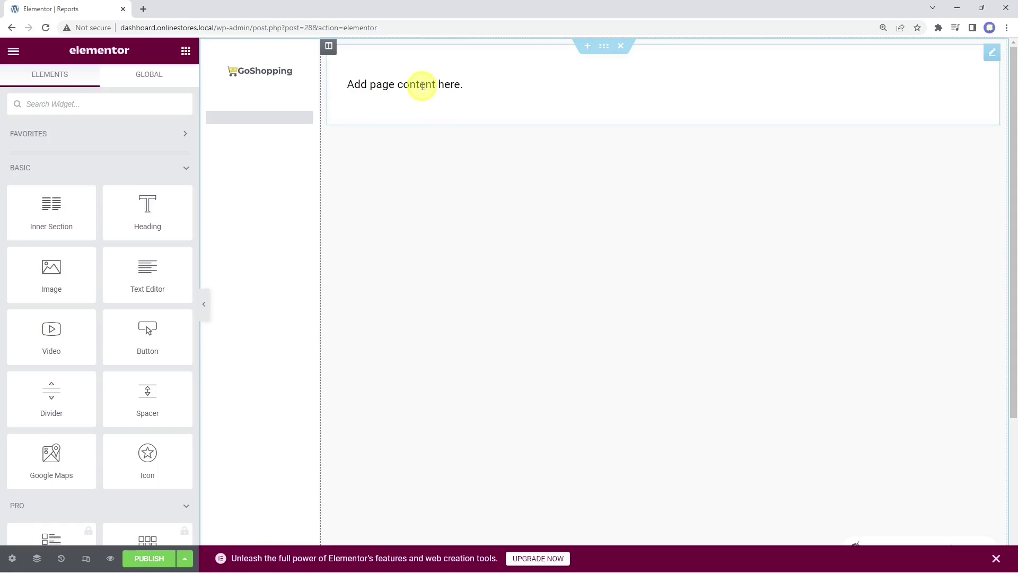
Step: Swap the Reports text block's placeholder for the vg_display_admin_page analytics-overview shortcode and preview the page
{"action": "left_click", "coordinate": [417, 85]}
{"action": "left_click_drag", "start_coordinate": [139, 229], "coordinate": [24, 230]}
{"action": "key", "text": "BackSpace"}
{"action": "right_click", "coordinate": [23, 229]}
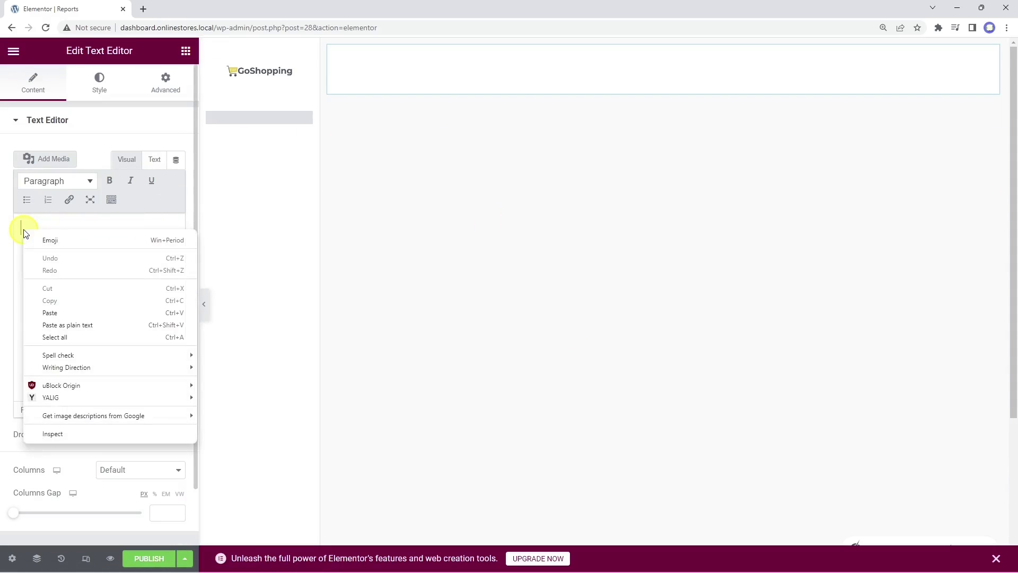
{"action": "left_click", "coordinate": [79, 326]}
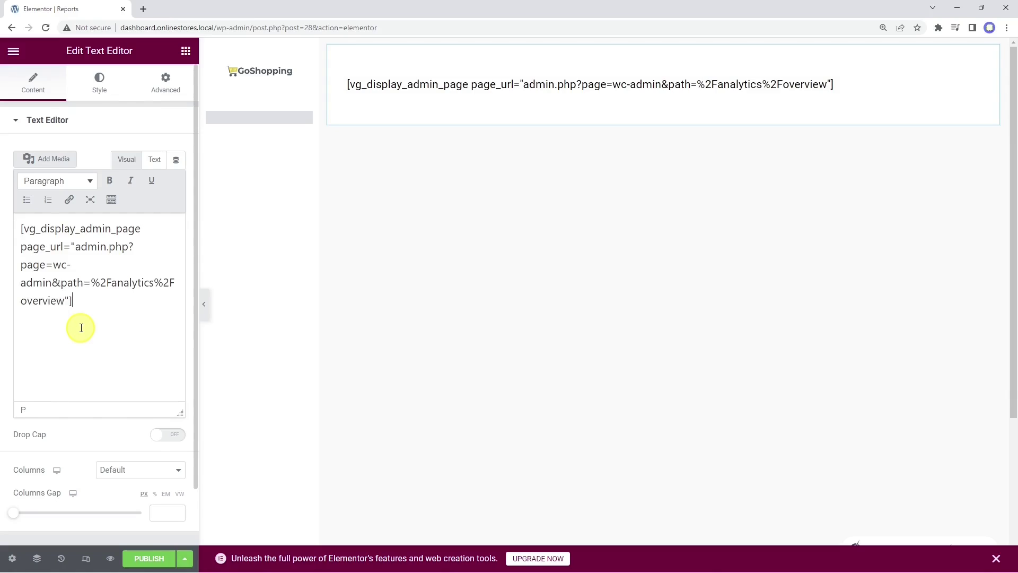
{"action": "left_click", "coordinate": [109, 561]}
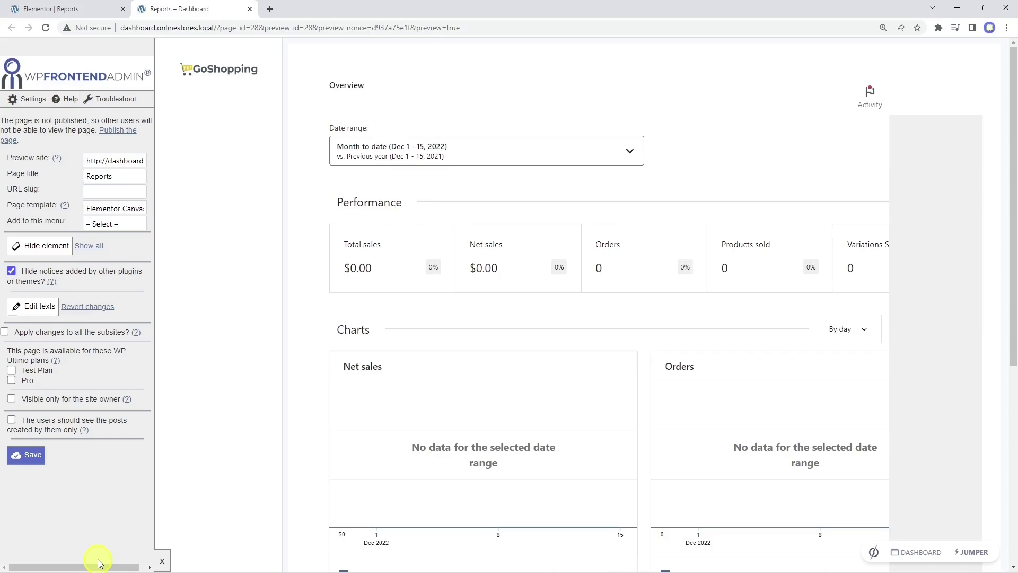
Step: In the WP Frontend Admin panel, enter URL slug 'reports' and choose the Dashboard menu
{"action": "left_click", "coordinate": [135, 160]}
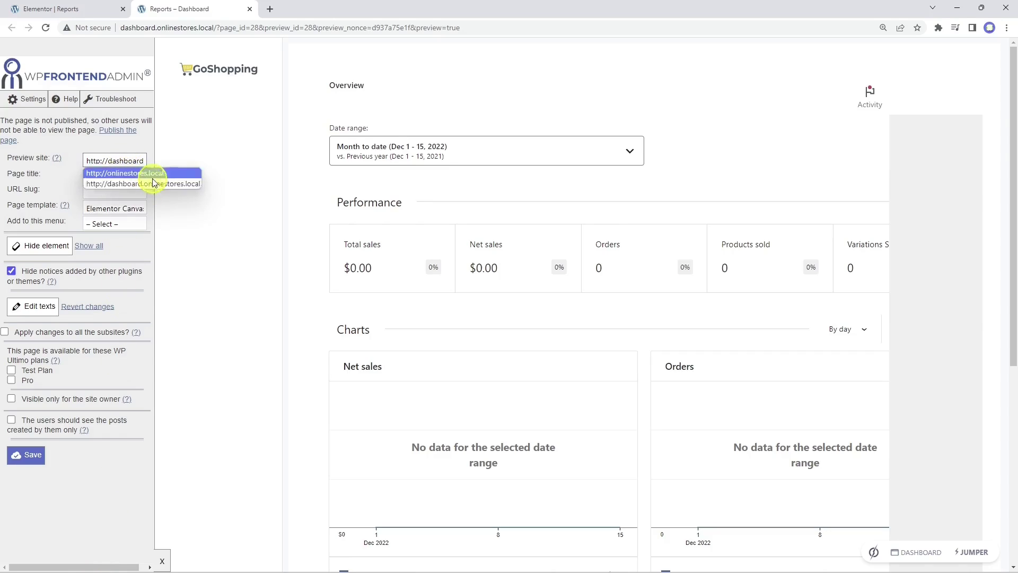
{"action": "left_click", "coordinate": [127, 167]}
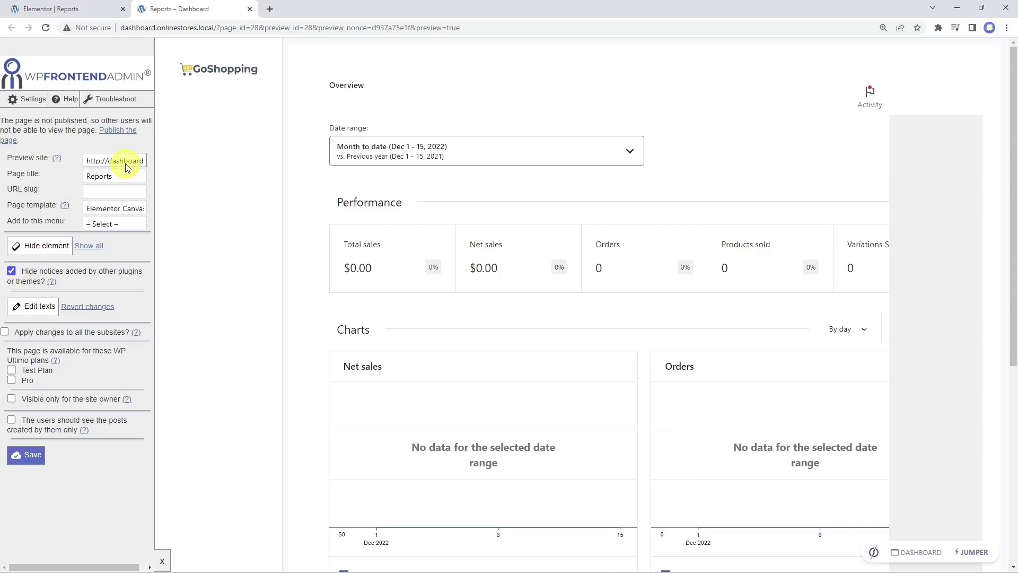
{"action": "left_click", "coordinate": [121, 191]}
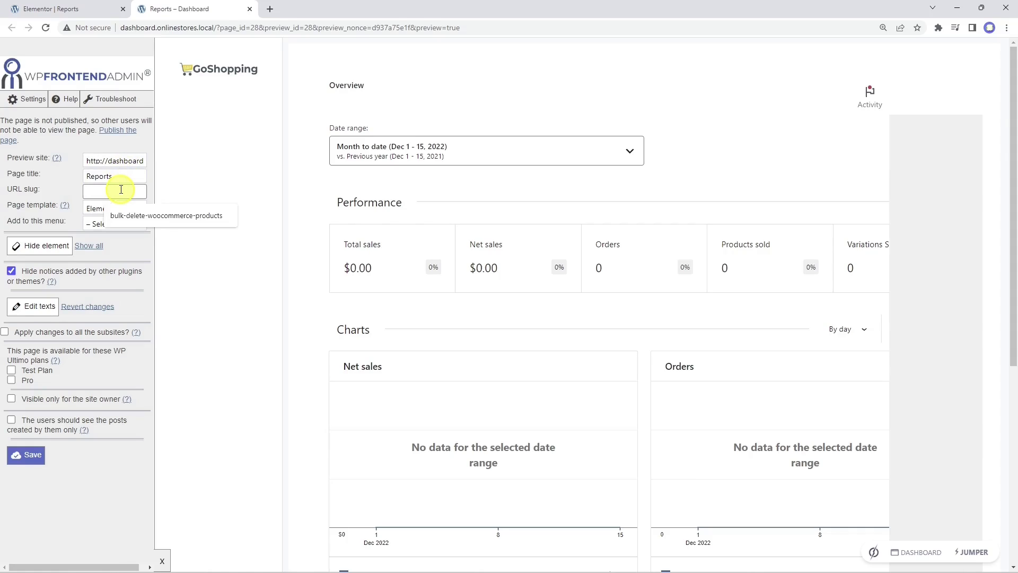
{"action": "type", "text": "reports"}
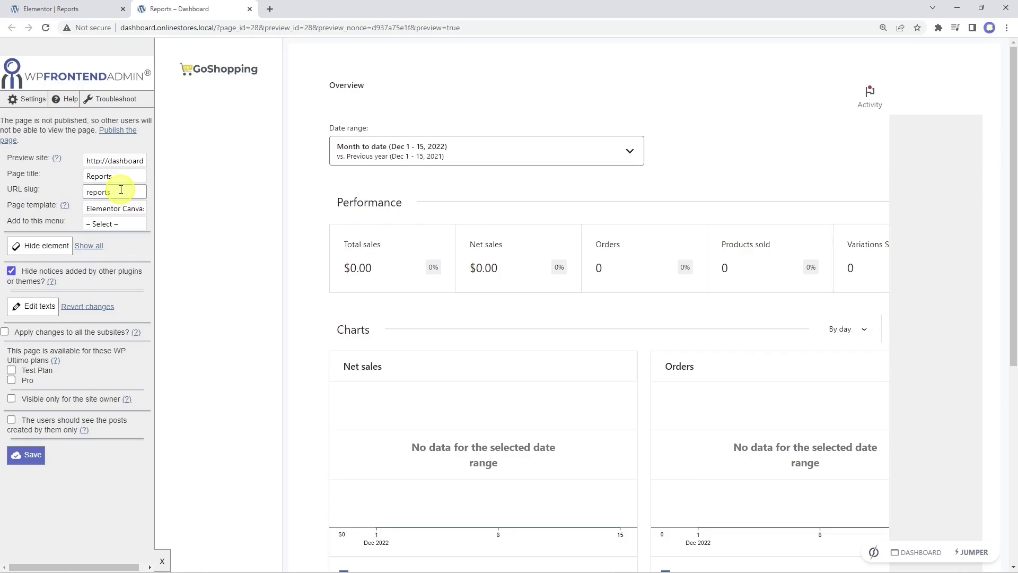
{"action": "left_click", "coordinate": [125, 223]}
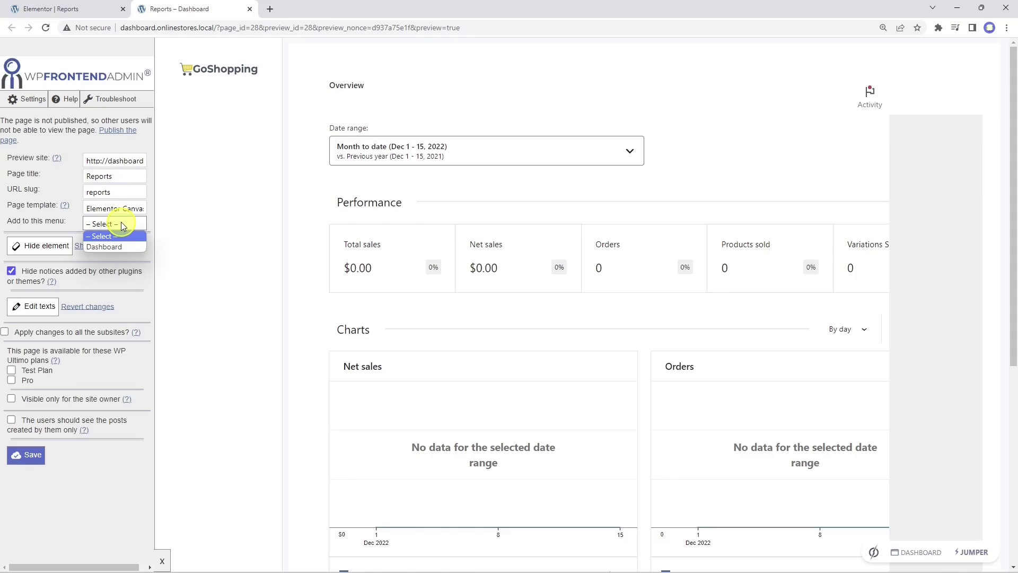
{"action": "left_click", "coordinate": [132, 248]}
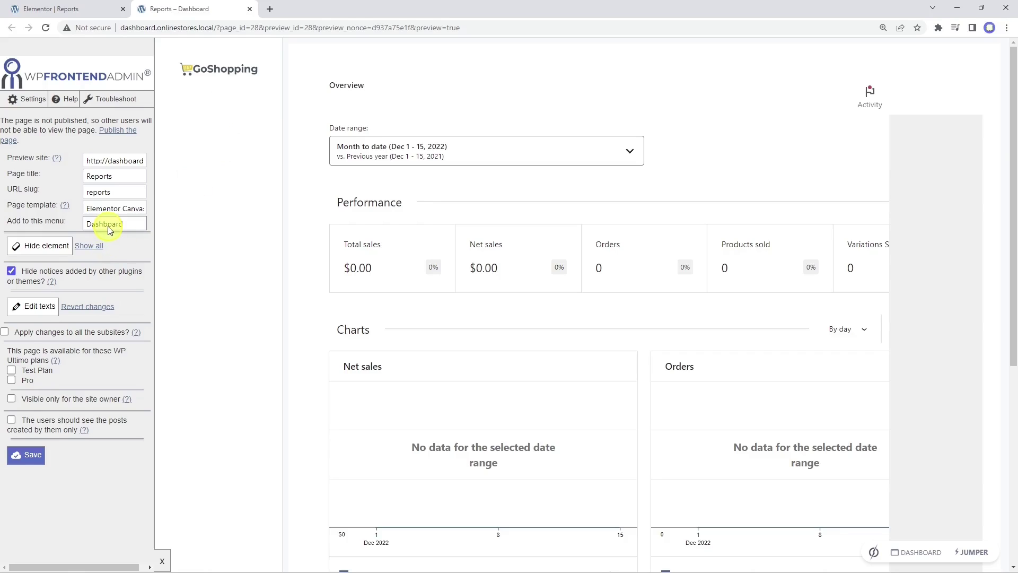
{"action": "scroll", "coordinate": [603, 359], "scroll_direction": "down", "scroll_amount": 8}
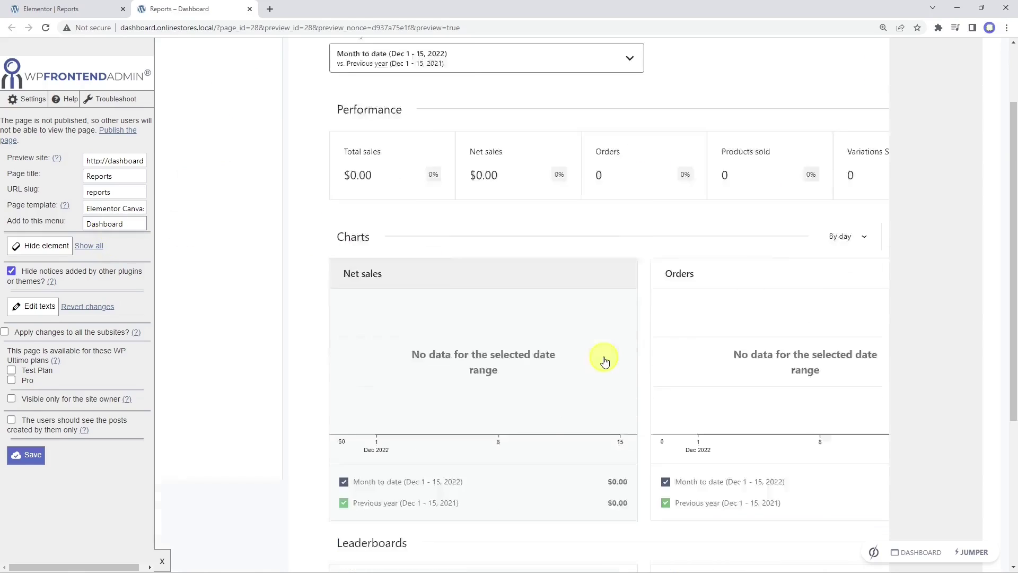
{"action": "scroll", "coordinate": [605, 361], "scroll_direction": "up", "scroll_amount": 8}
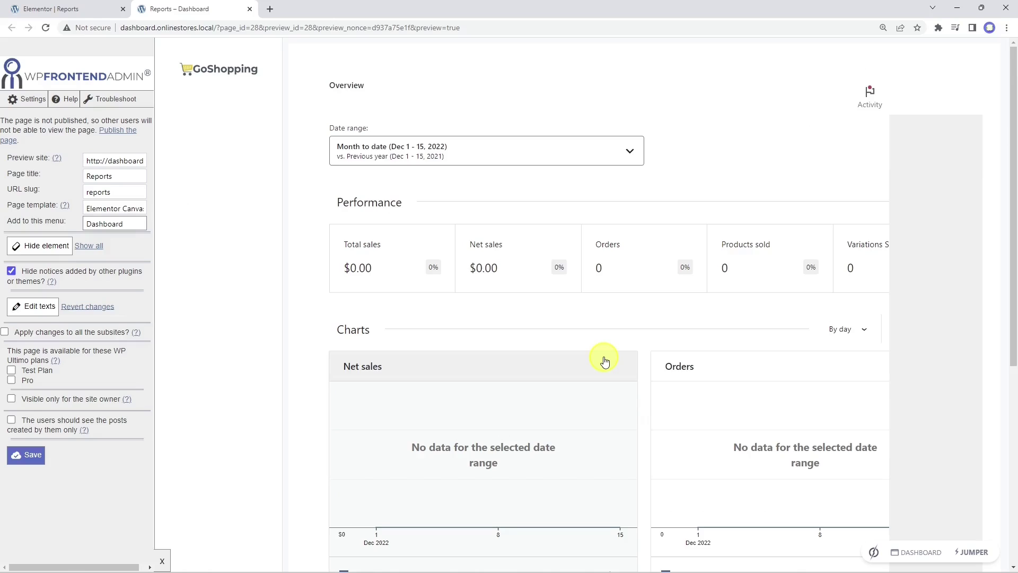
Step: Hide the grey right-hand column and the Activity panel, and toggle hiding other plugins' notices
{"action": "left_click", "coordinate": [40, 246]}
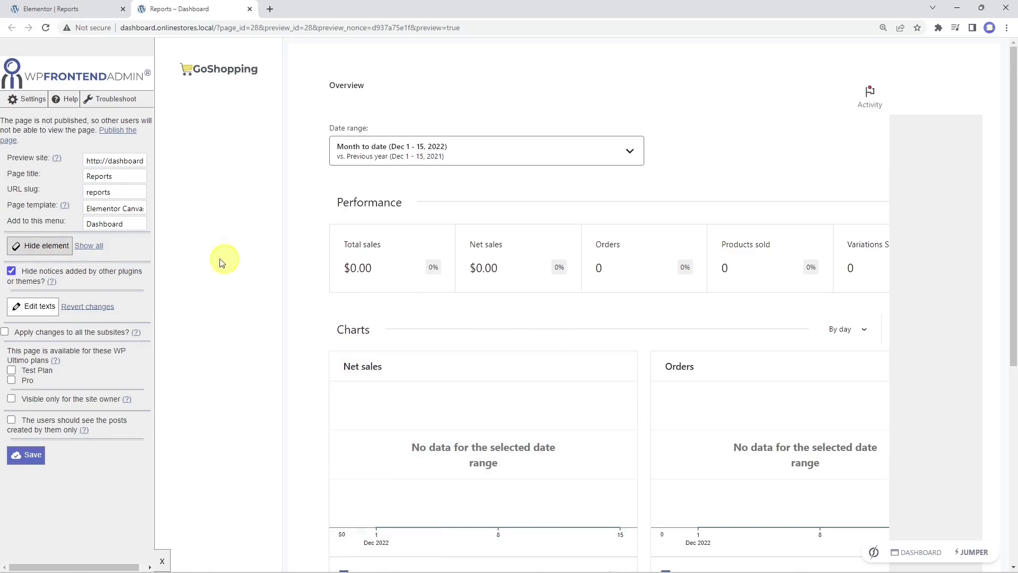
{"action": "left_click", "coordinate": [916, 167]}
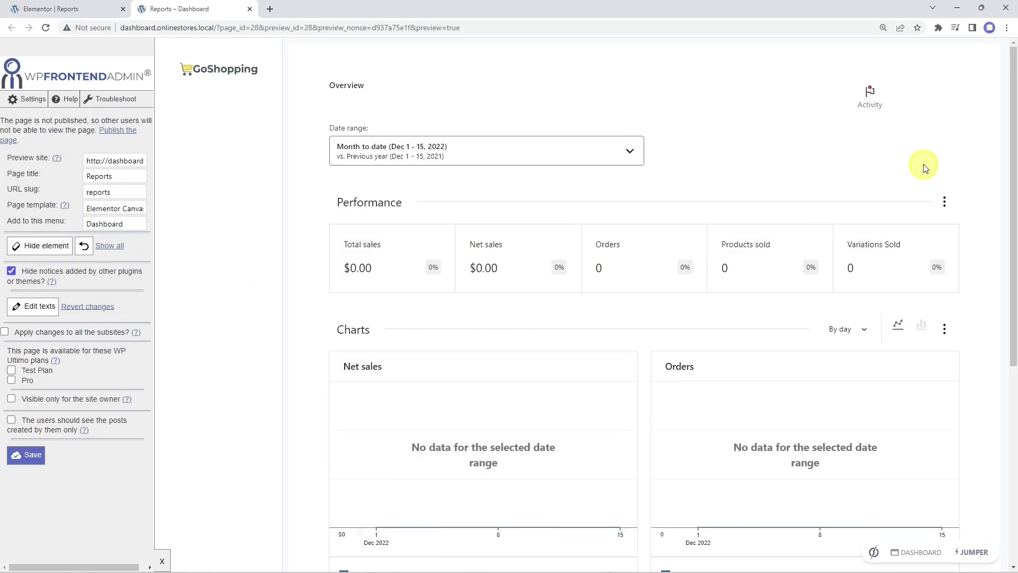
{"action": "left_click", "coordinate": [49, 247]}
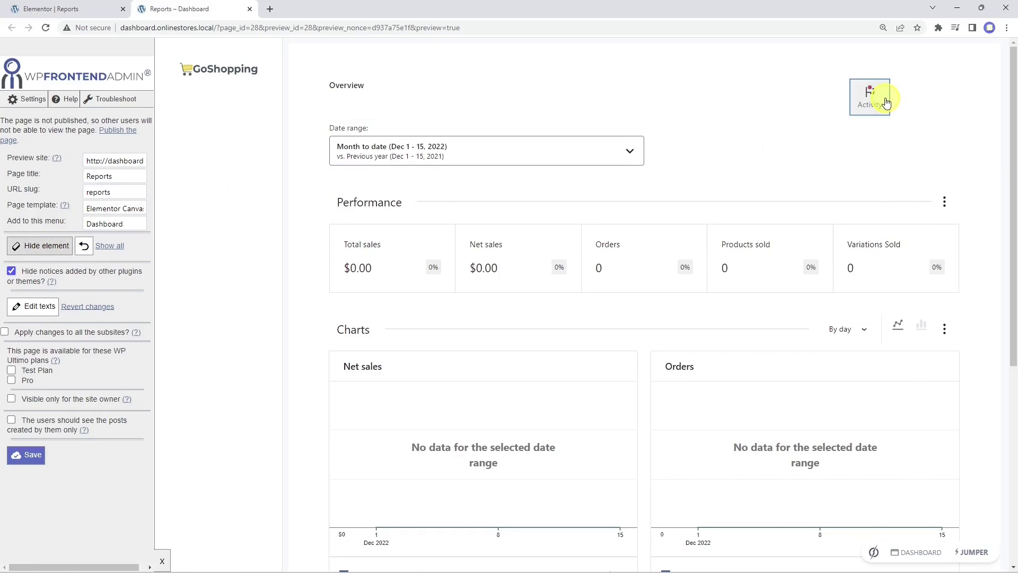
{"action": "left_click", "coordinate": [890, 96]}
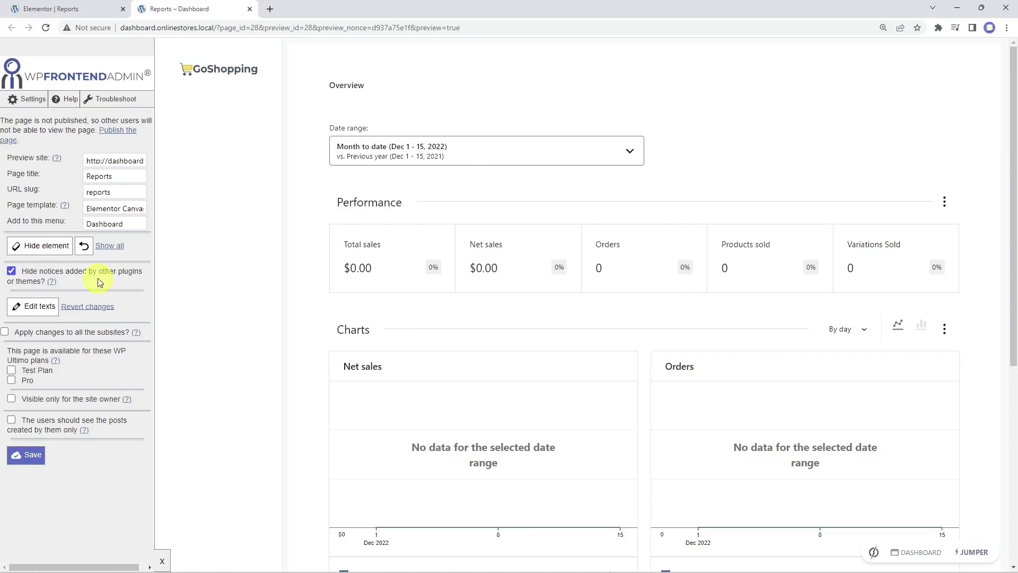
{"action": "left_click", "coordinate": [11, 272]}
Step: Rename the analytics 'Overview' heading to 'Sales reports'
{"action": "left_click", "coordinate": [33, 306]}
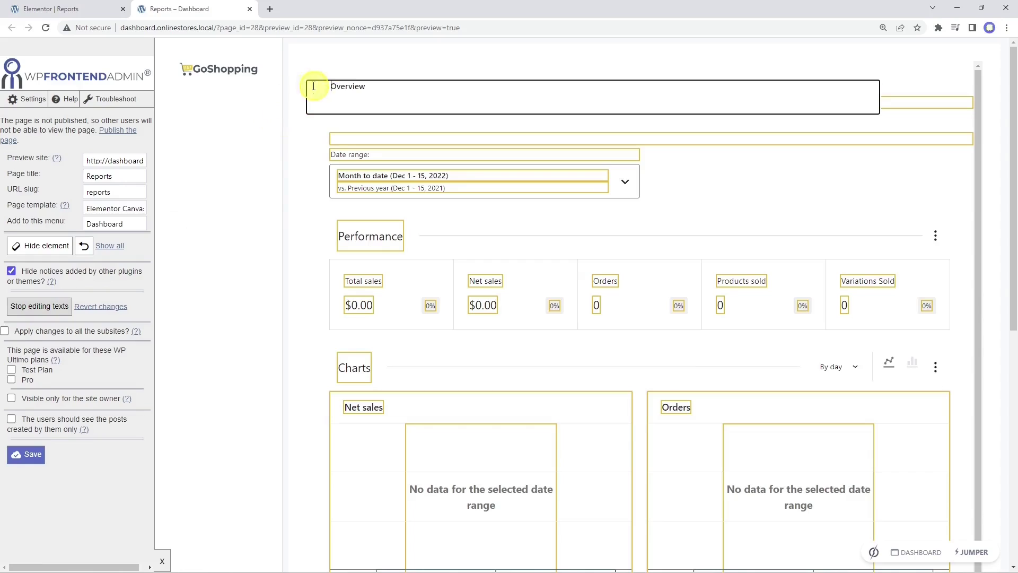
{"action": "left_click_drag", "start_coordinate": [334, 87], "coordinate": [366, 87]}
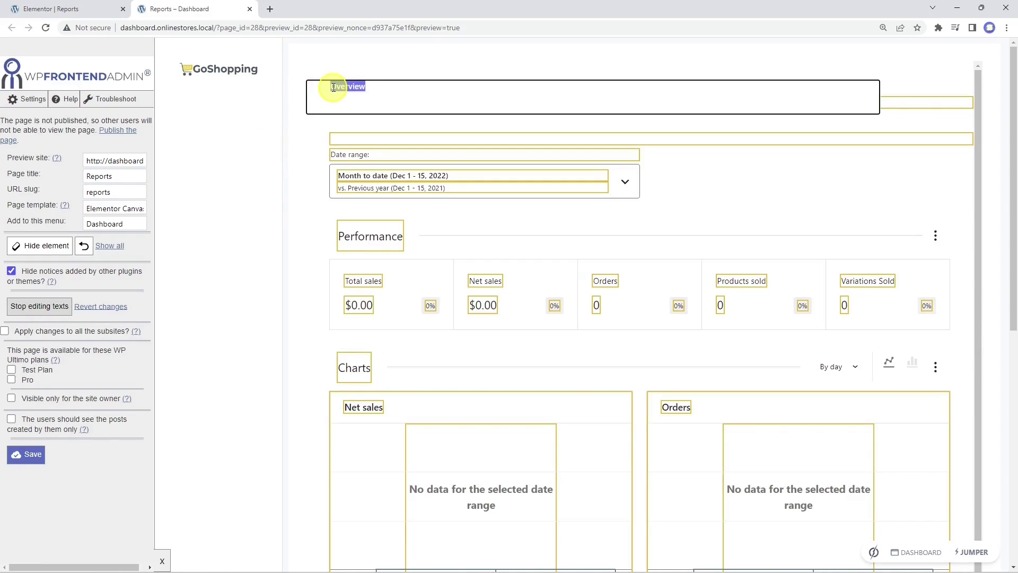
{"action": "type", "text": "Sales reports"}
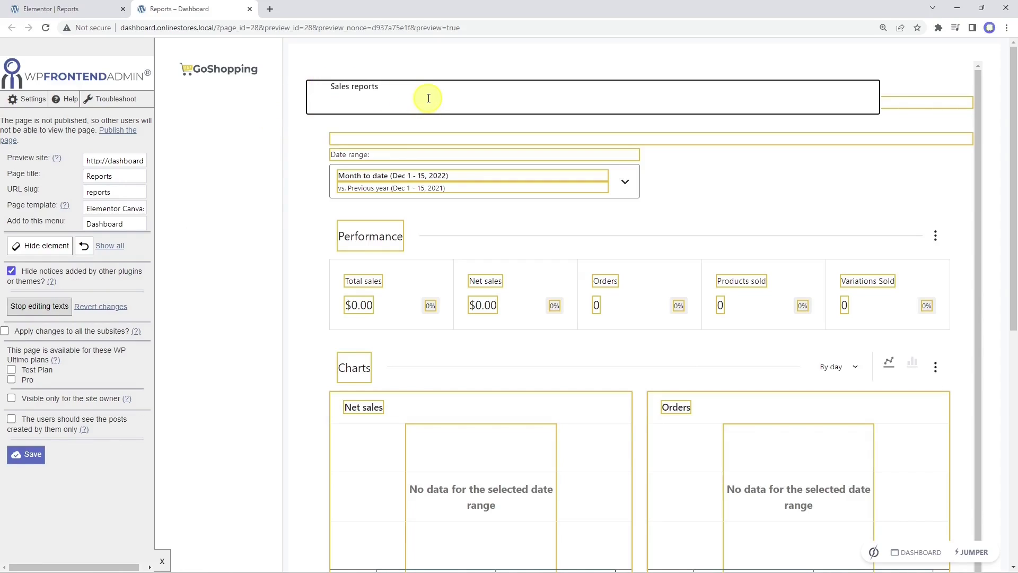
{"action": "left_click", "coordinate": [52, 306]}
{"action": "scroll", "coordinate": [285, 335], "scroll_direction": "down", "scroll_amount": 6}
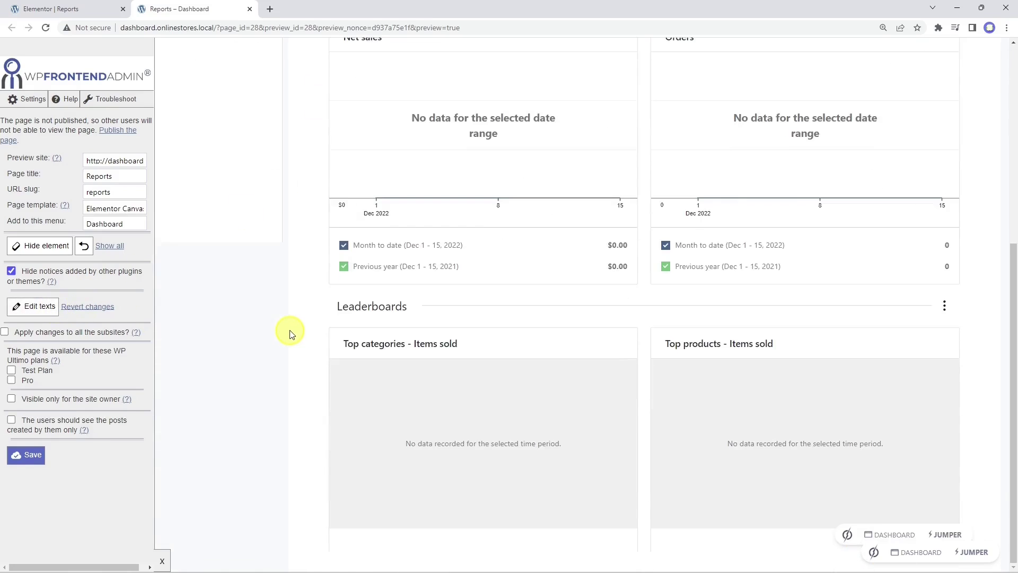
{"action": "scroll", "coordinate": [284, 334], "scroll_direction": "up", "scroll_amount": 6}
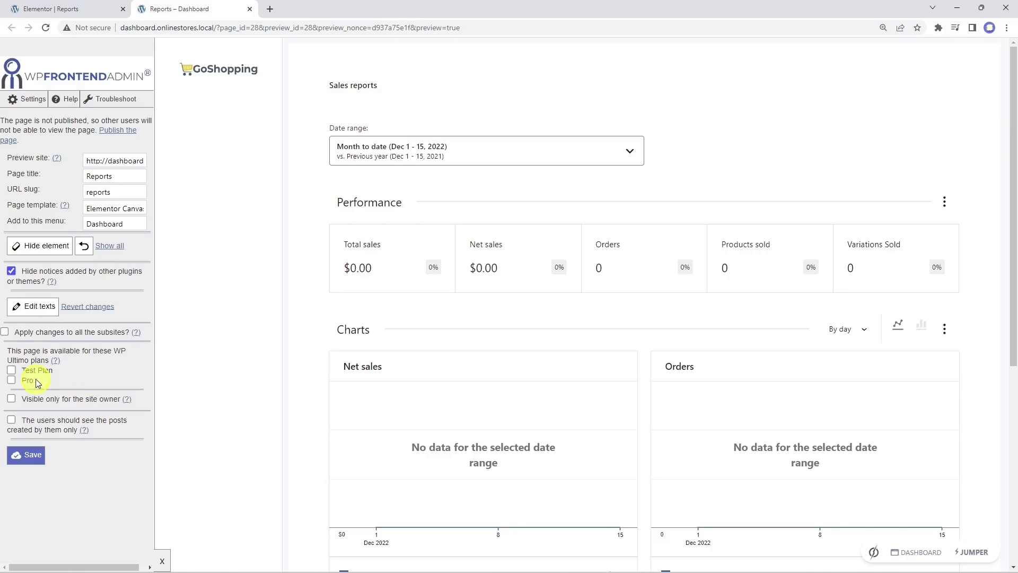
Step: Try the Test Plan, Pro plan and site-owner-only access options, leaving all unchecked
{"action": "left_click", "coordinate": [11, 371]}
{"action": "left_click", "coordinate": [11, 381]}
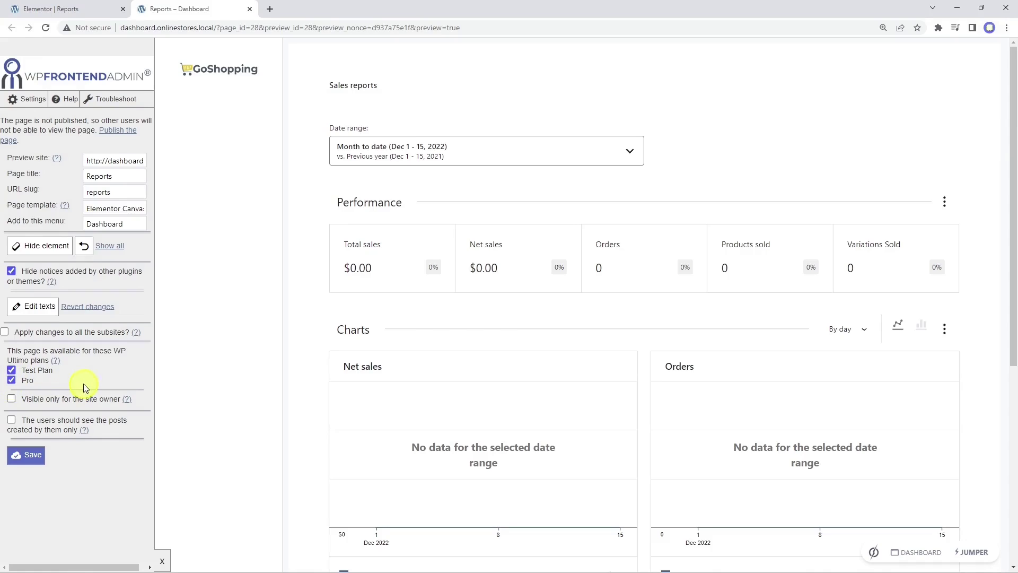
{"action": "left_click", "coordinate": [11, 381]}
{"action": "left_click", "coordinate": [12, 370]}
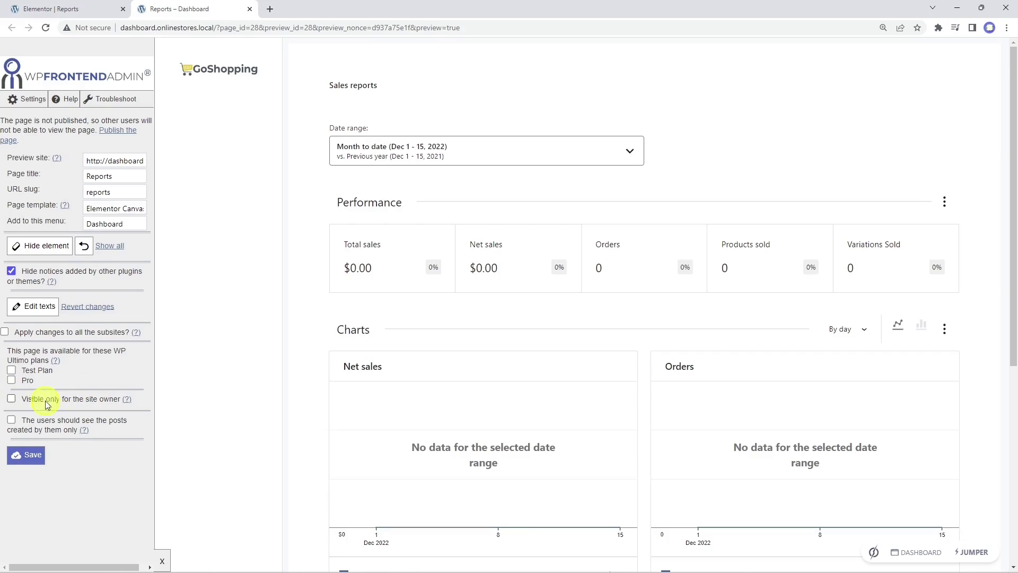
{"action": "left_click", "coordinate": [12, 399]}
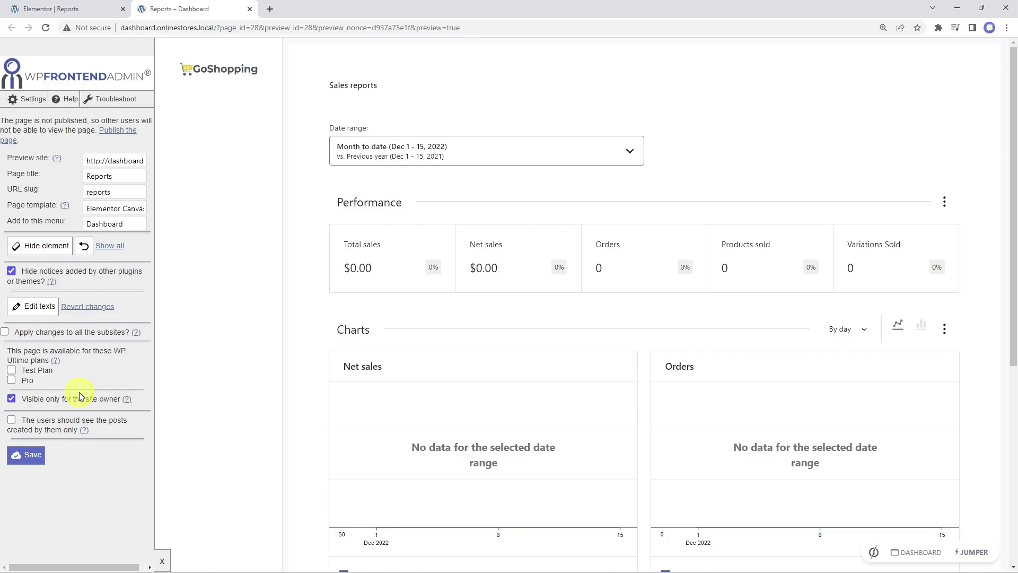
{"action": "mouse_move", "coordinate": [127, 401]}
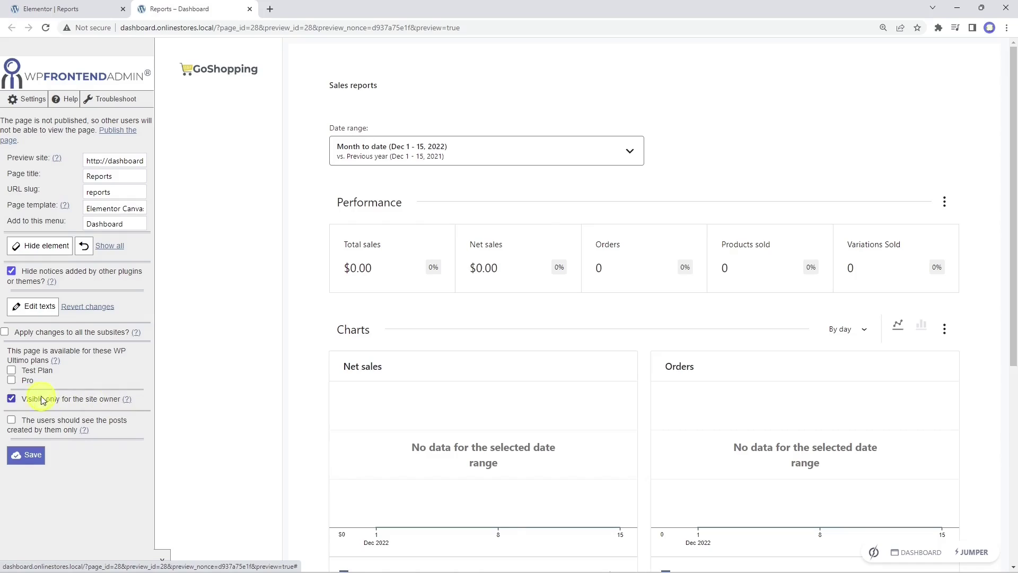
{"action": "left_click", "coordinate": [11, 399]}
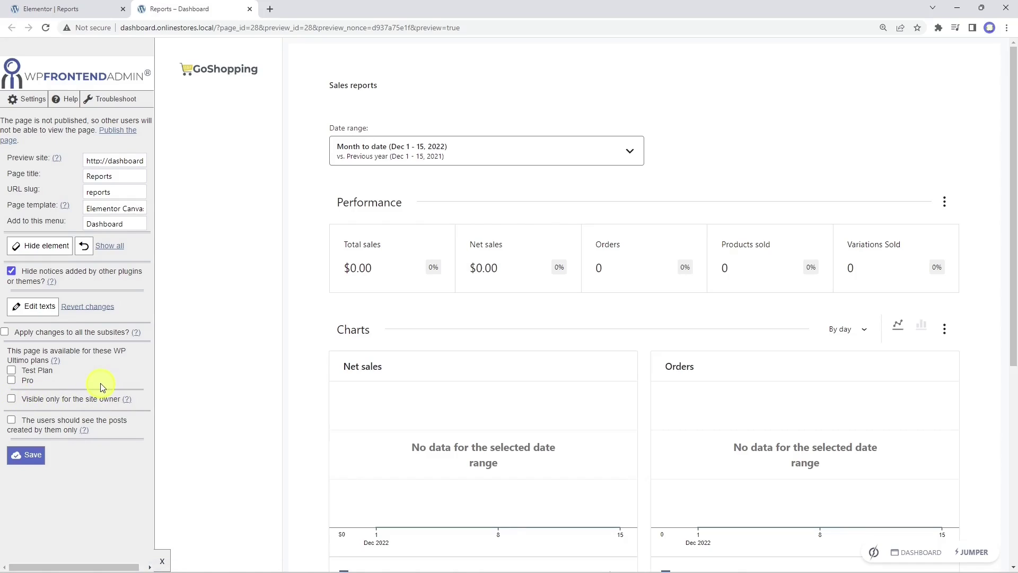
Step: Save the Reports page settings, confirm the alert, and return to the Elementor editor
{"action": "left_click", "coordinate": [32, 455]}
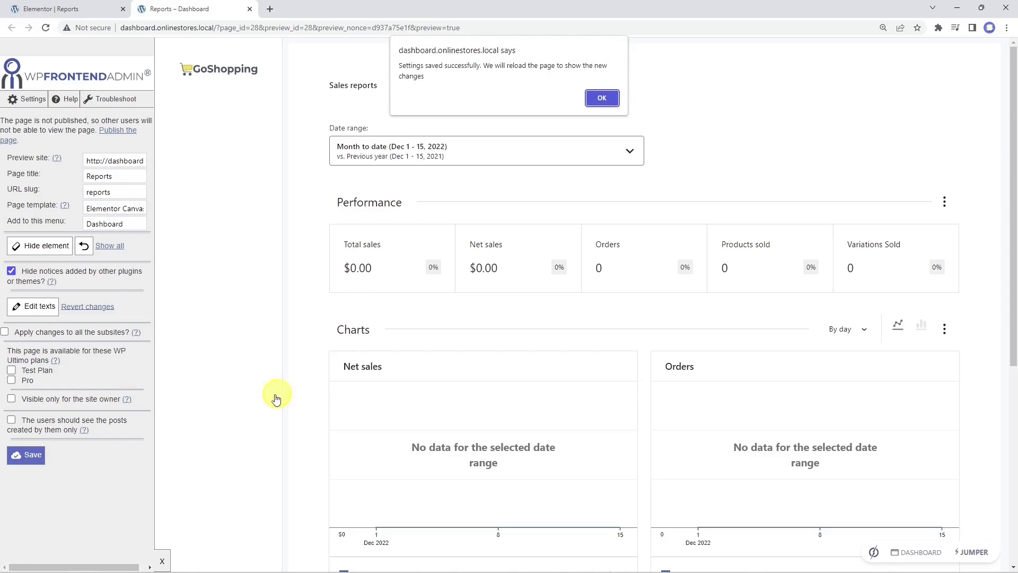
{"action": "left_click", "coordinate": [606, 98]}
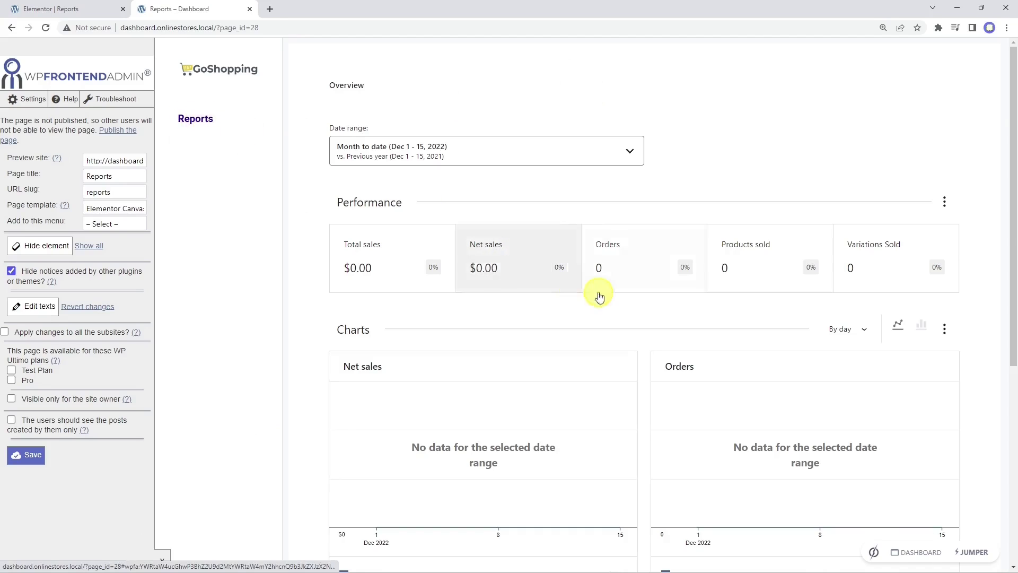
{"action": "scroll", "coordinate": [632, 313], "scroll_direction": "down", "scroll_amount": 6}
{"action": "scroll", "coordinate": [722, 369], "scroll_direction": "up", "scroll_amount": 6}
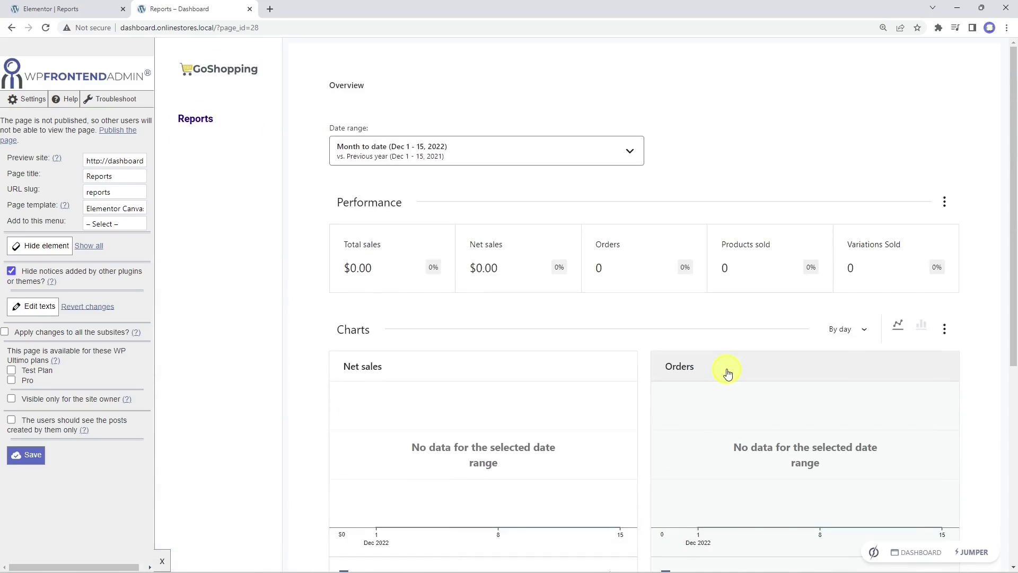
{"action": "left_click", "coordinate": [80, 9]}
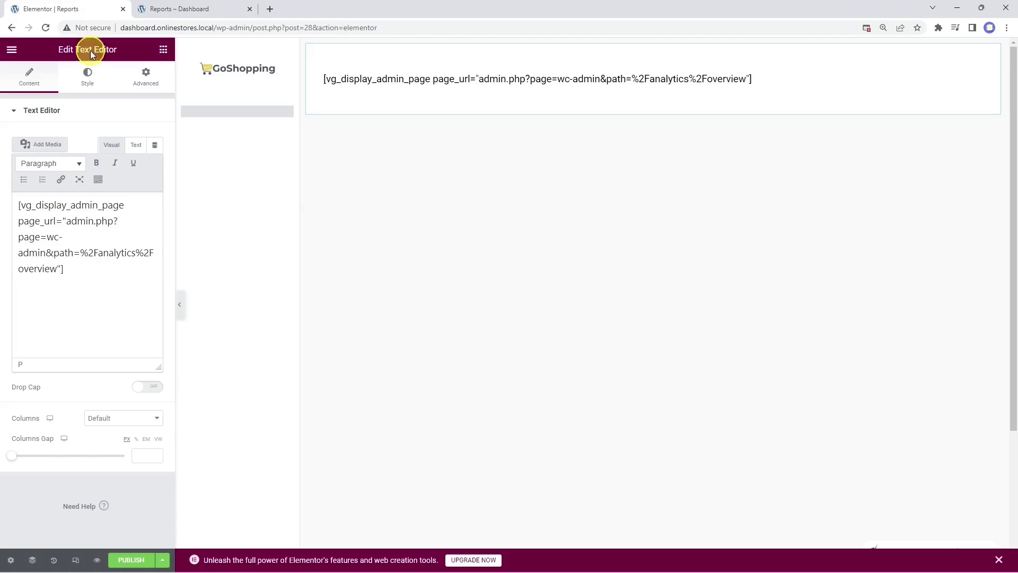
Step: Publish the Reports page from the Elementor panel
{"action": "left_click", "coordinate": [126, 562]}
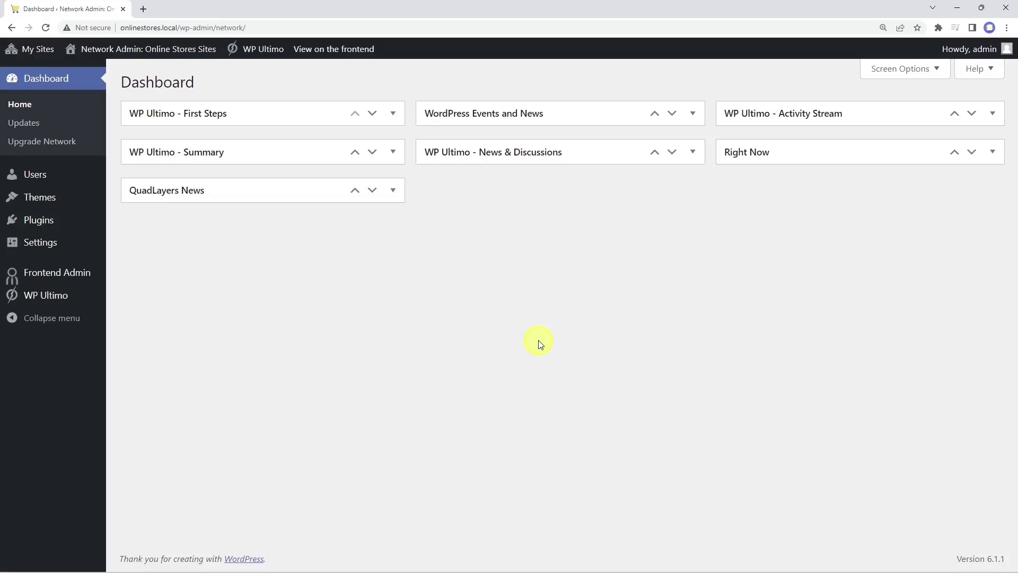
Step: Via My Sites > Online Stores > Dashboard, go to Pages and start a new page
{"action": "mouse_move", "coordinate": [39, 50]}
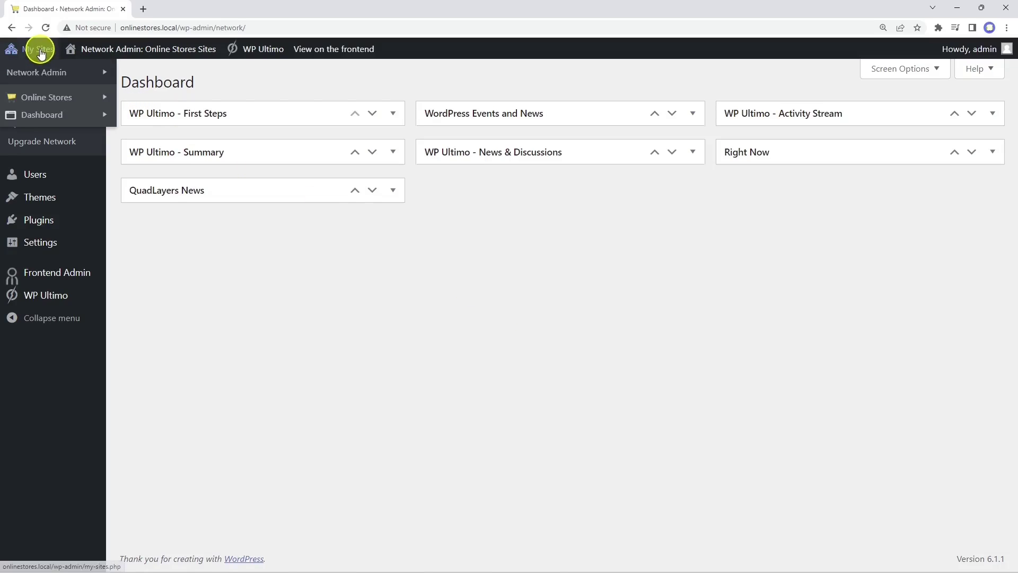
{"action": "mouse_move", "coordinate": [43, 114]}
{"action": "left_click", "coordinate": [145, 116]}
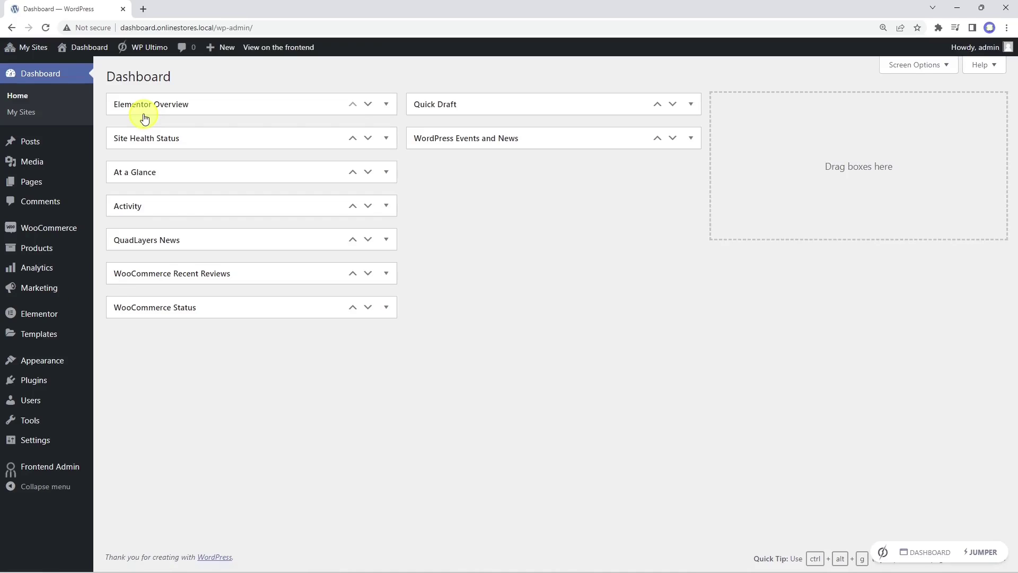
{"action": "left_click", "coordinate": [53, 179]}
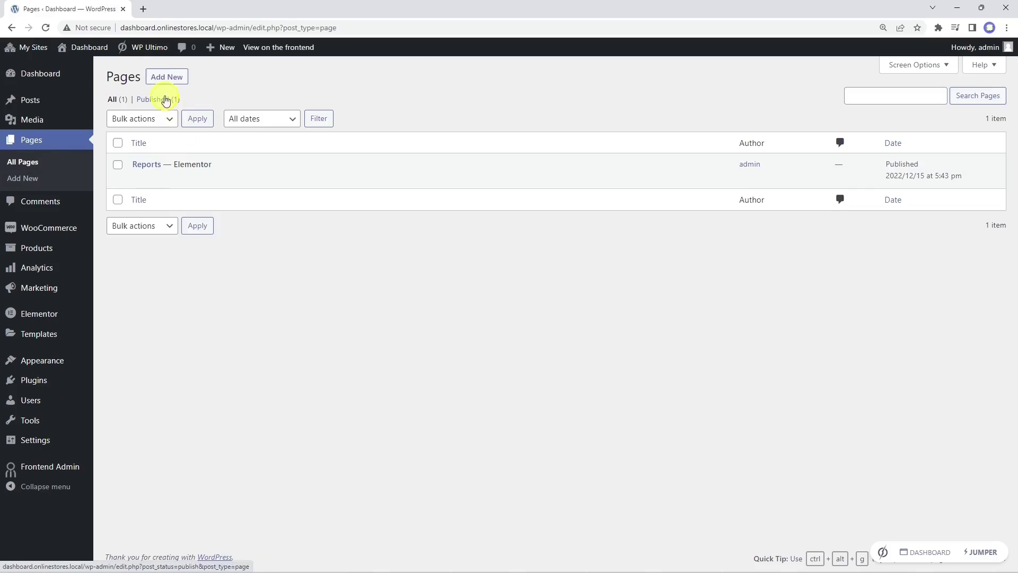
{"action": "left_click", "coordinate": [168, 78]}
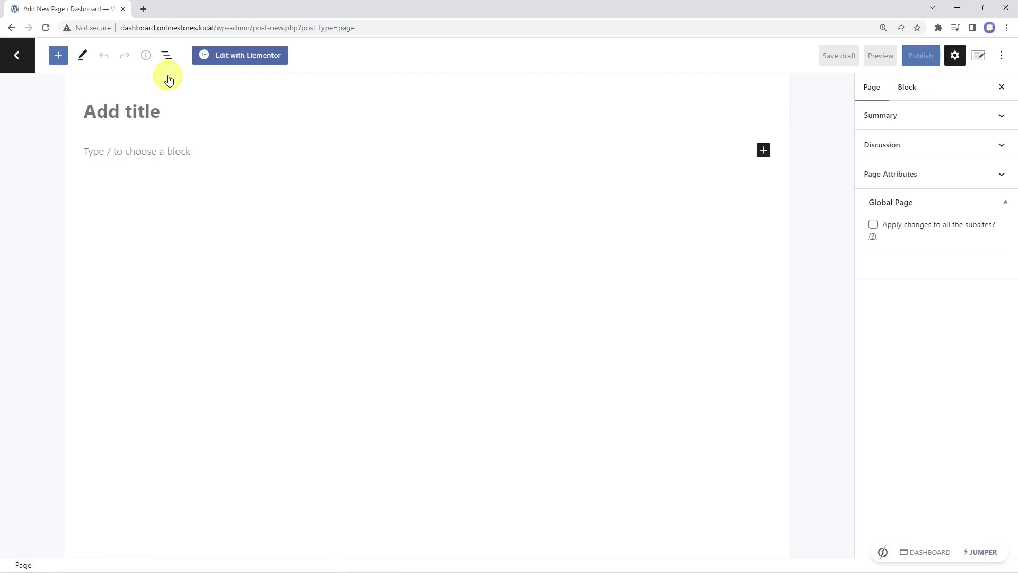
Step: Title the new page 'Products' and load the elementor-01 template in Elementor
{"action": "type", "text": "Products"}
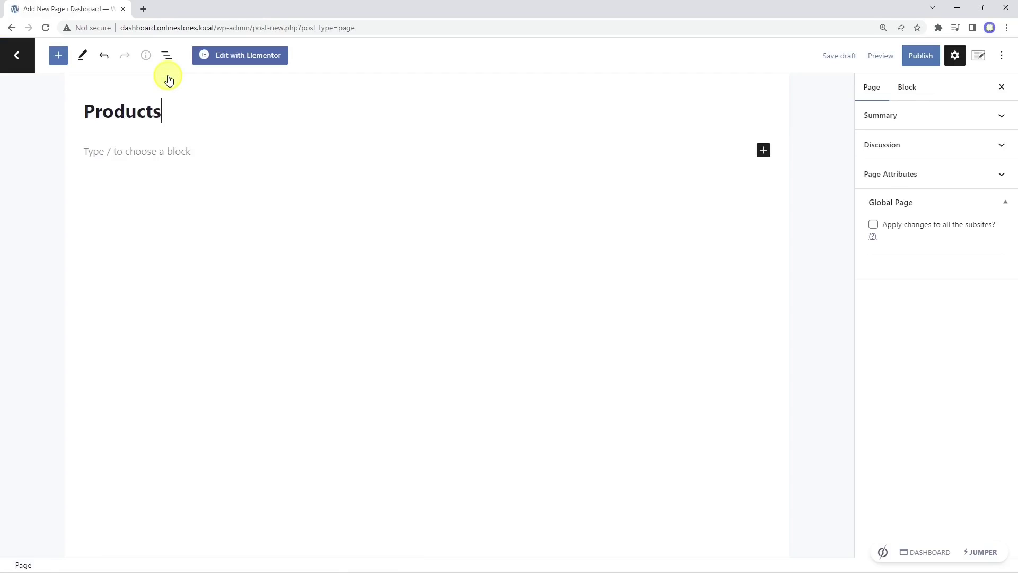
{"action": "left_click", "coordinate": [250, 56]}
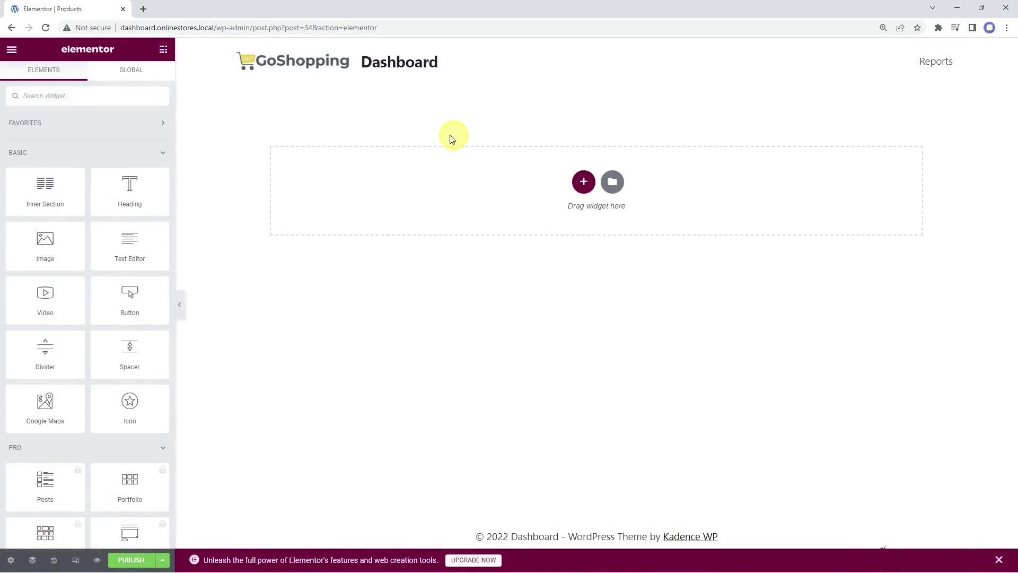
{"action": "left_click", "coordinate": [613, 181]}
{"action": "left_click", "coordinate": [568, 90]}
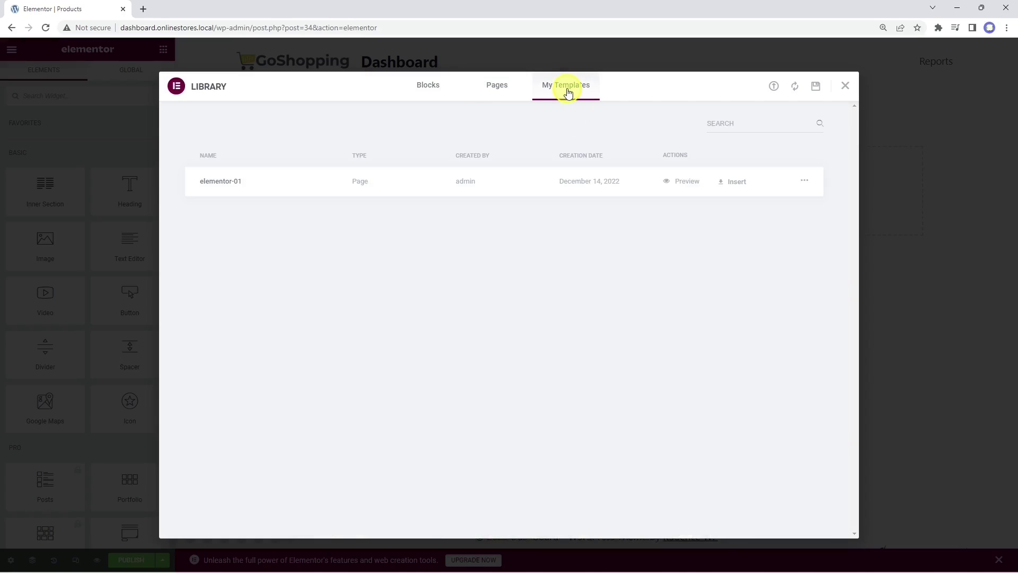
{"action": "left_click", "coordinate": [735, 181]}
{"action": "left_click", "coordinate": [580, 338]}
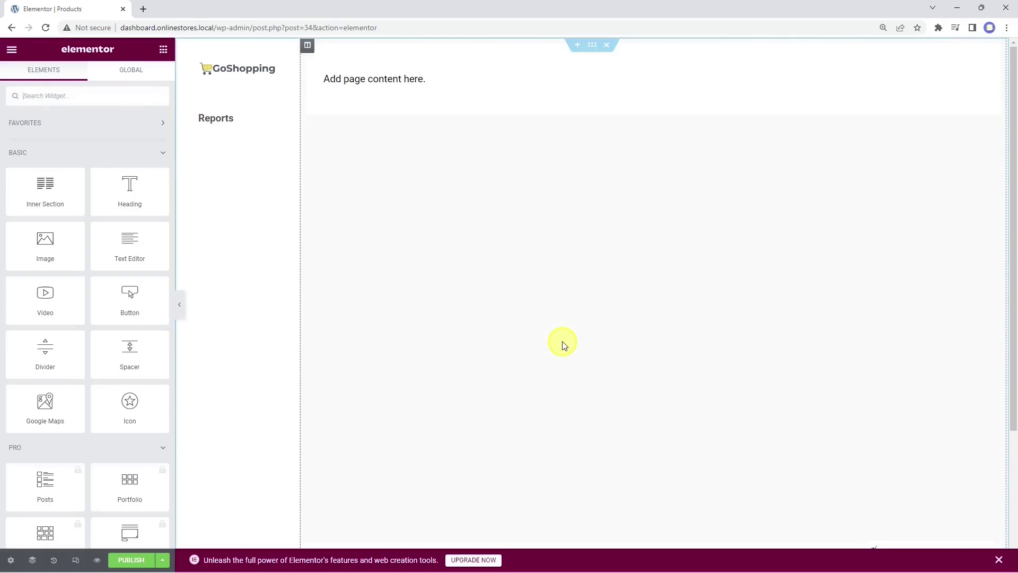
Step: Replace the placeholder text with the edit.php?post_type=product admin shortcode and preview the page
{"action": "left_click", "coordinate": [409, 78]}
{"action": "triple_click", "coordinate": [146, 218]}
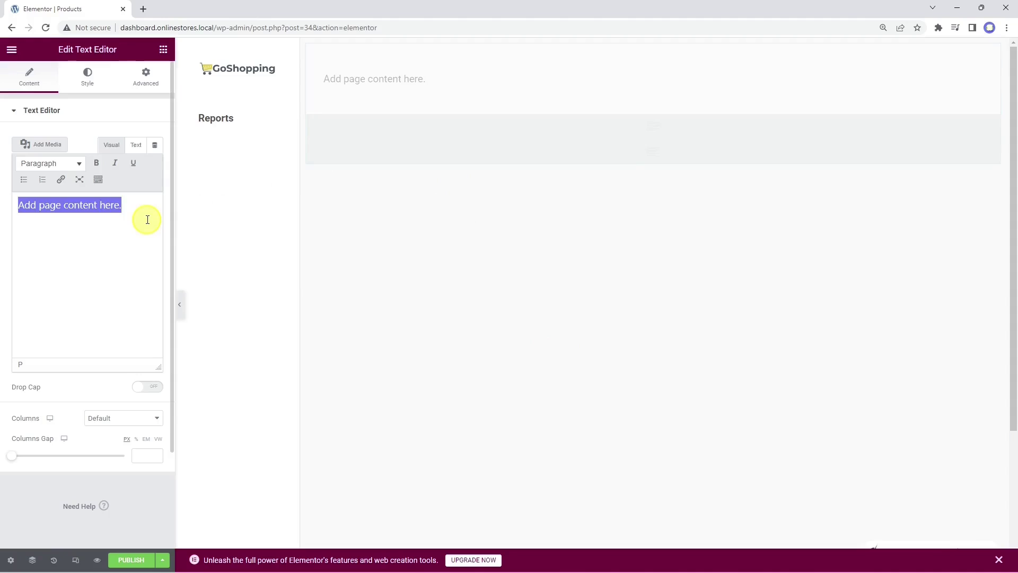
{"action": "key", "text": "BackSpace"}
{"action": "right_click", "coordinate": [45, 212]}
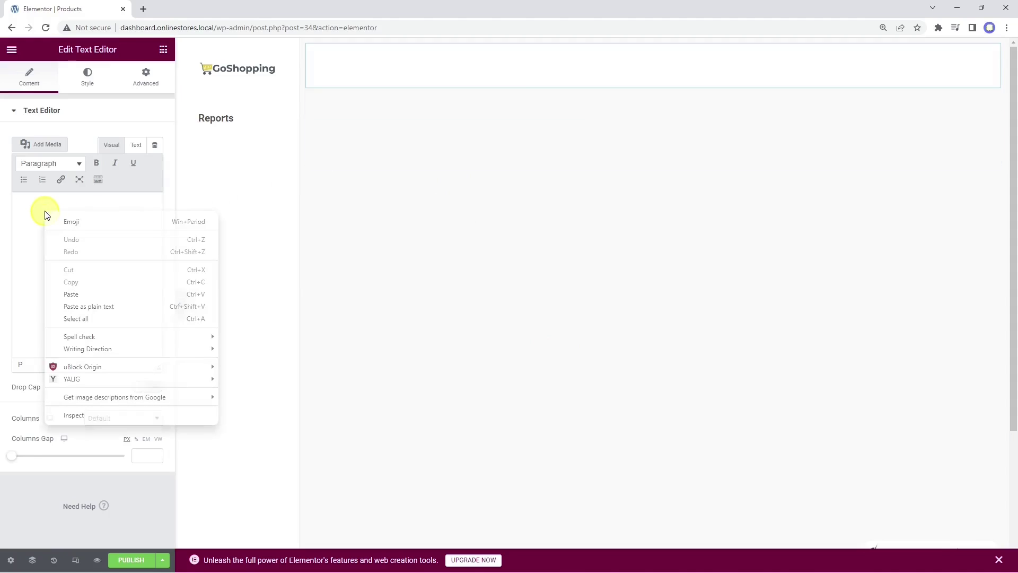
{"action": "left_click", "coordinate": [92, 305]}
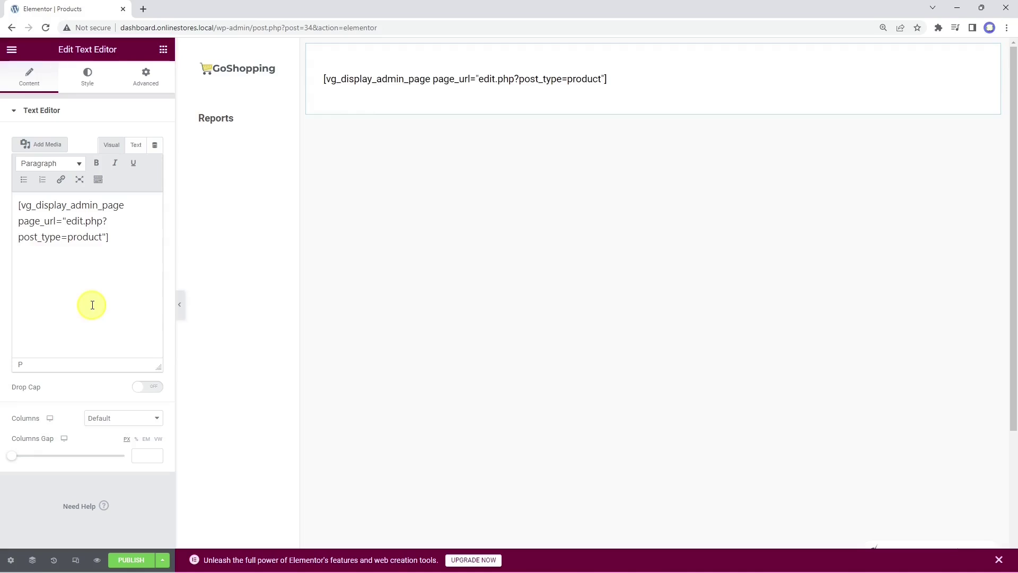
{"action": "left_click", "coordinate": [99, 561]}
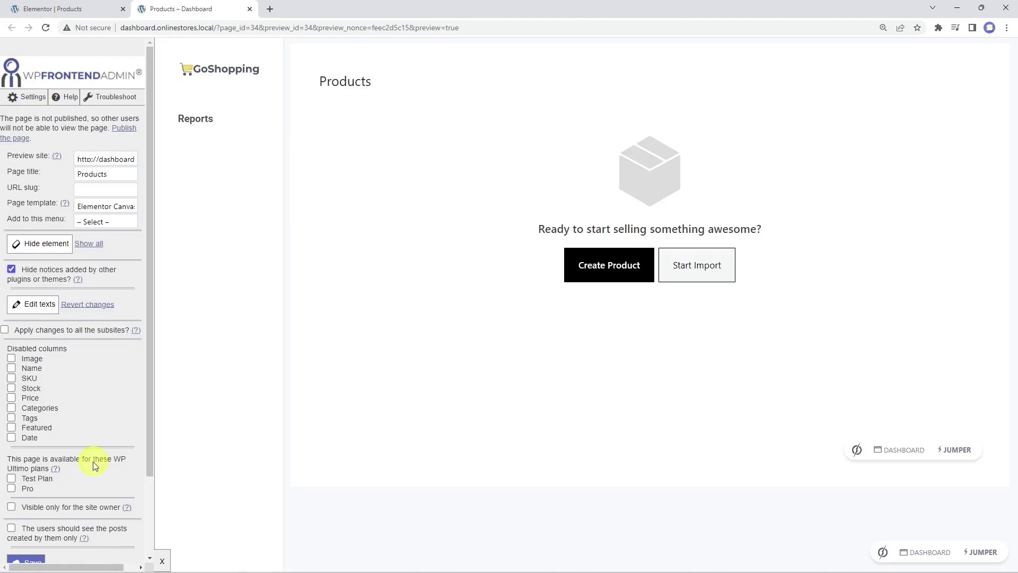
Step: Enter 'products' as the URL slug, choose the Dashboard menu, and save the page settings
{"action": "left_click", "coordinate": [102, 191]}
{"action": "type", "text": "products"}
{"action": "left_click", "coordinate": [117, 222]}
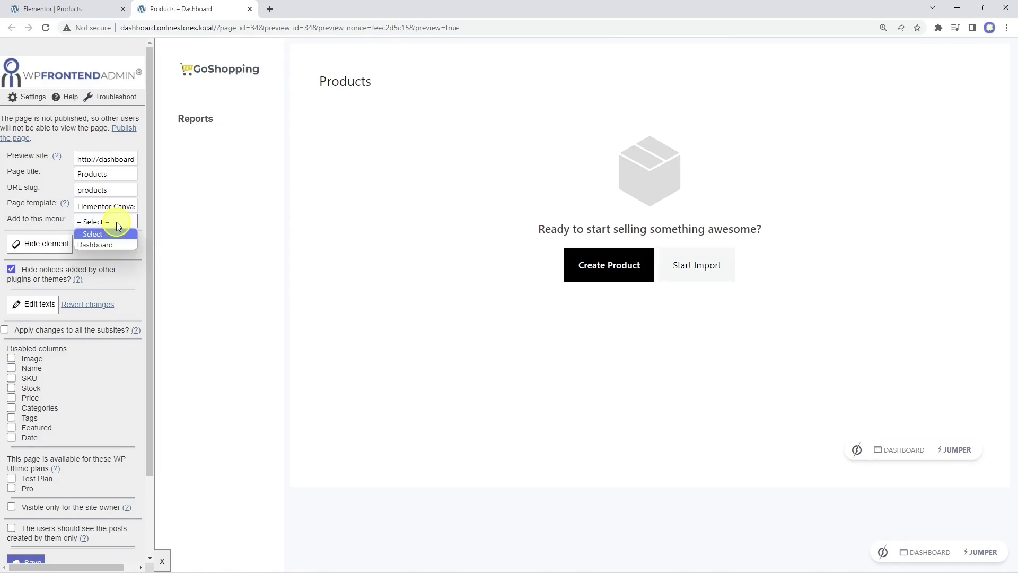
{"action": "left_click", "coordinate": [100, 244]}
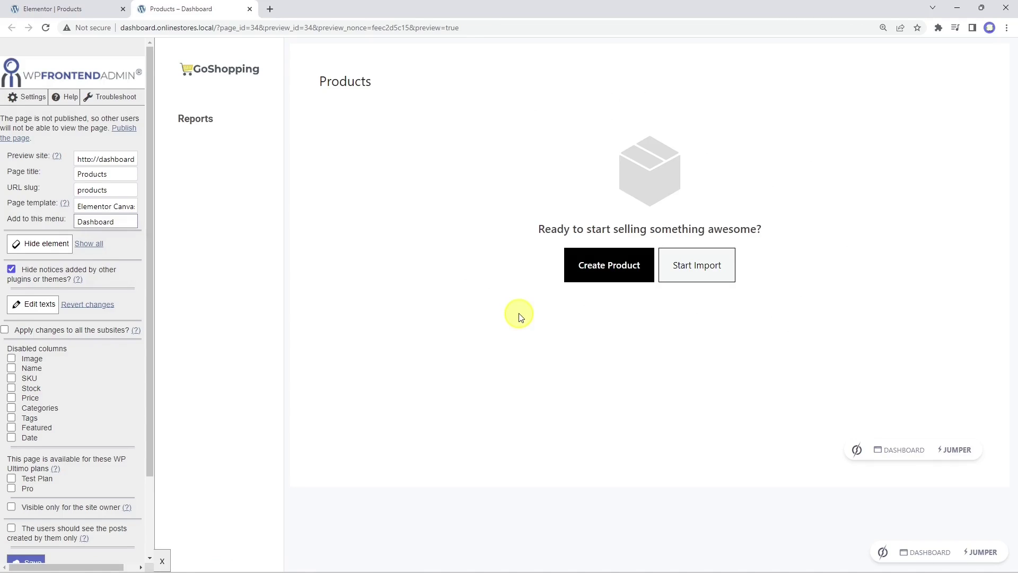
{"action": "scroll", "coordinate": [42, 534], "scroll_direction": "down", "scroll_amount": 2}
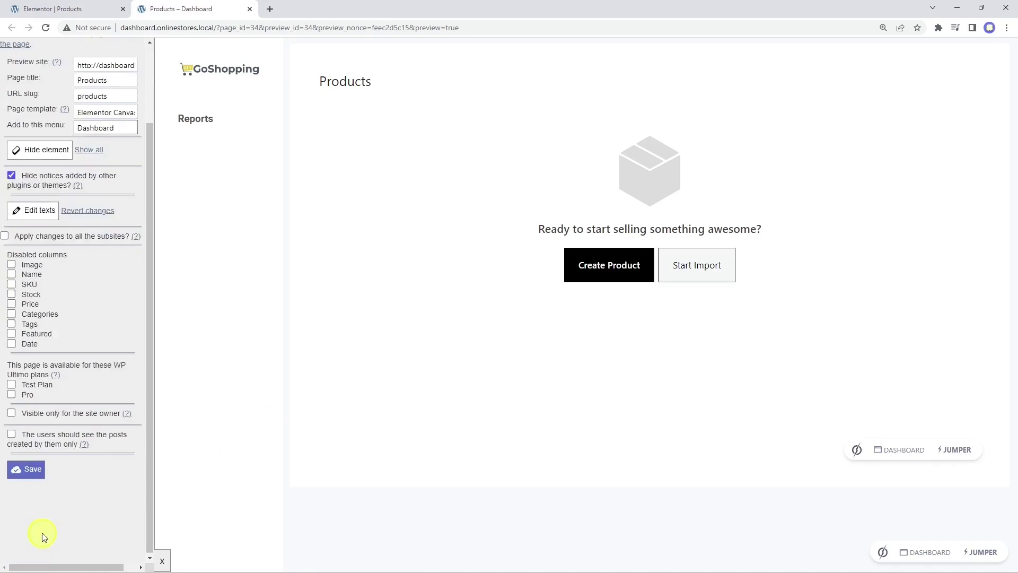
{"action": "left_click", "coordinate": [31, 469]}
{"action": "left_click", "coordinate": [602, 99]}
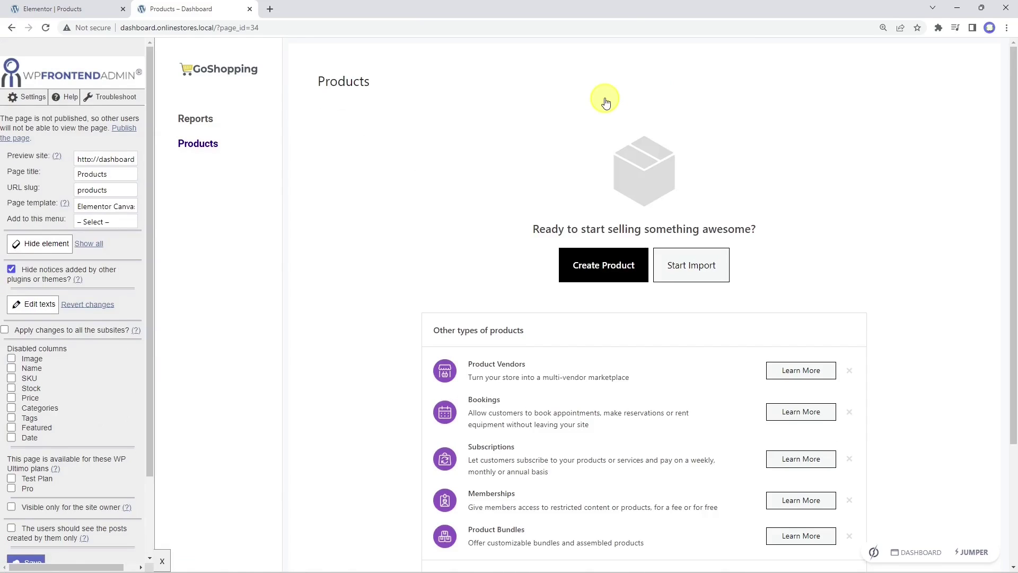
Step: Hide the Other types of products header and the Product Vendors, Bookings, Subscriptions and Memberships suggestions
{"action": "scroll", "coordinate": [606, 102], "scroll_direction": "down", "scroll_amount": 3}
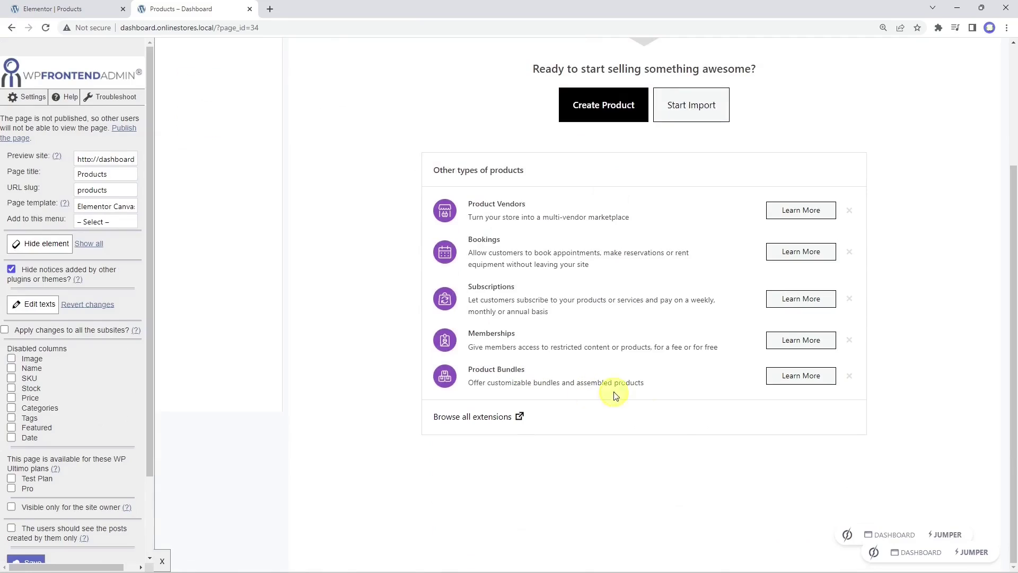
{"action": "left_click", "coordinate": [40, 244]}
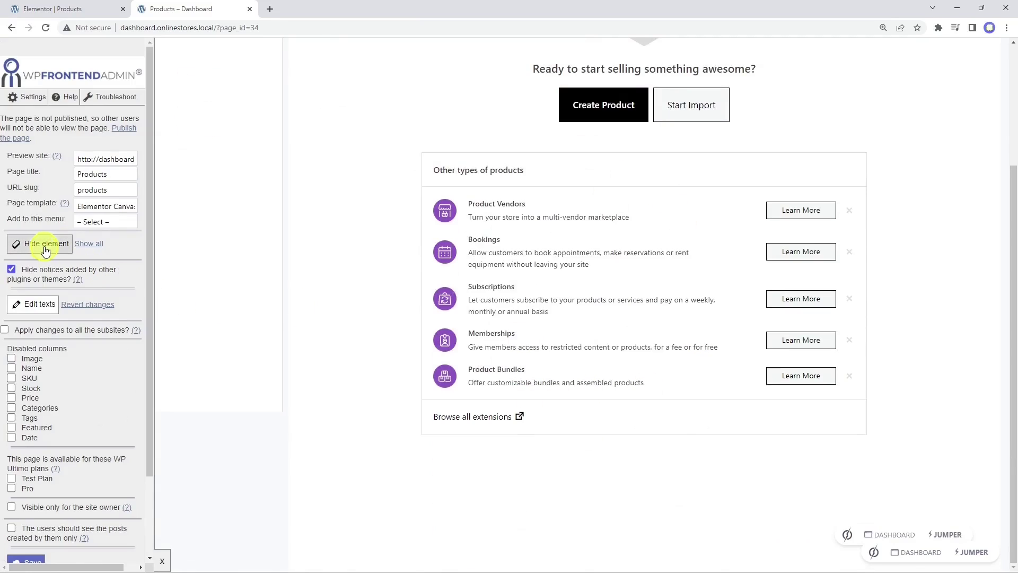
{"action": "left_click", "coordinate": [643, 176]}
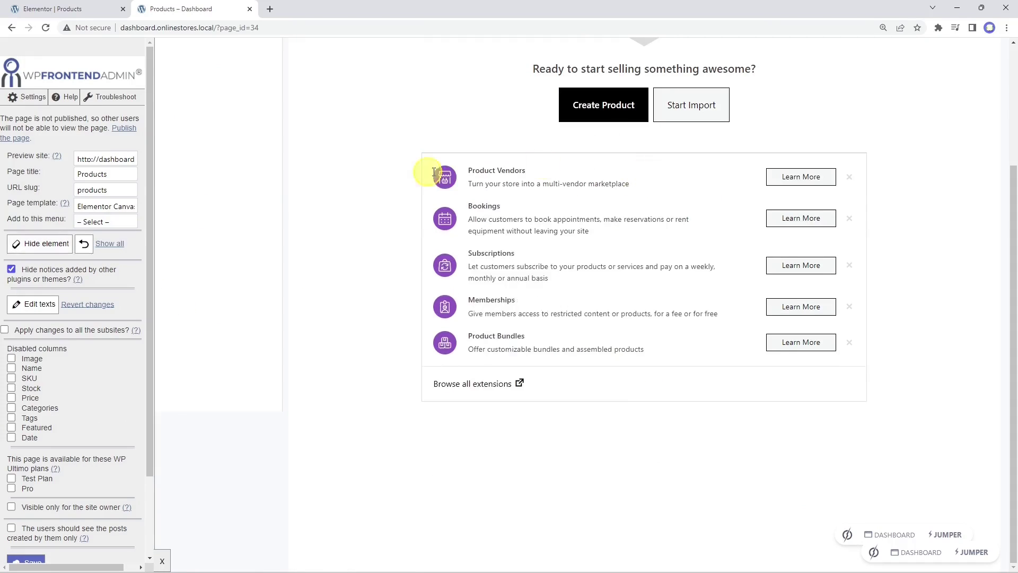
{"action": "left_click", "coordinate": [866, 198]}
{"action": "left_click", "coordinate": [42, 243]}
{"action": "left_click", "coordinate": [737, 249]}
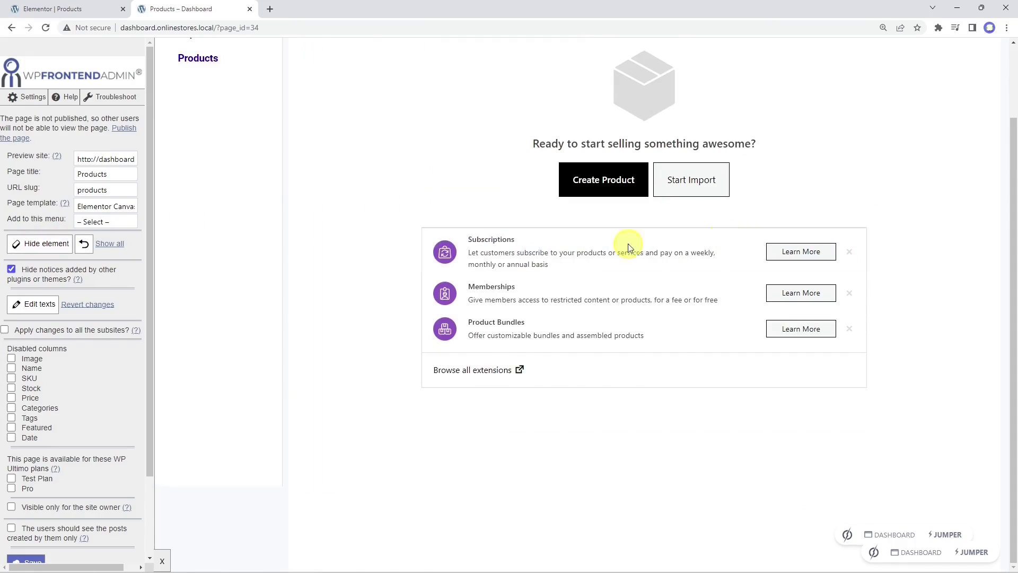
{"action": "left_click", "coordinate": [671, 279]}
{"action": "left_click", "coordinate": [49, 245]}
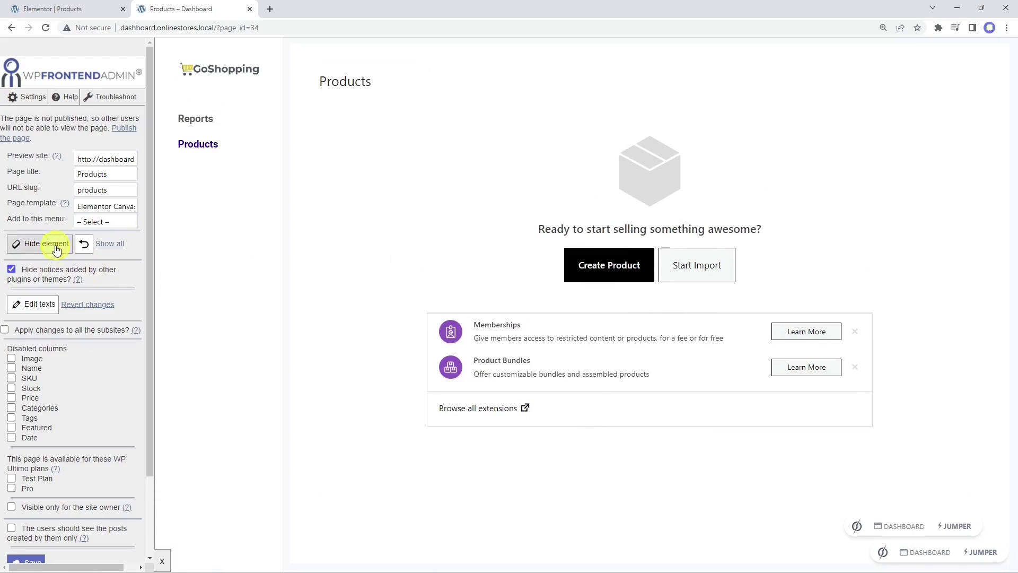
{"action": "left_click", "coordinate": [655, 318]}
Step: Hide the Product Bundles suggestion, Browse all extensions row, leftover divider and Start Import option
{"action": "left_click", "coordinate": [44, 243]}
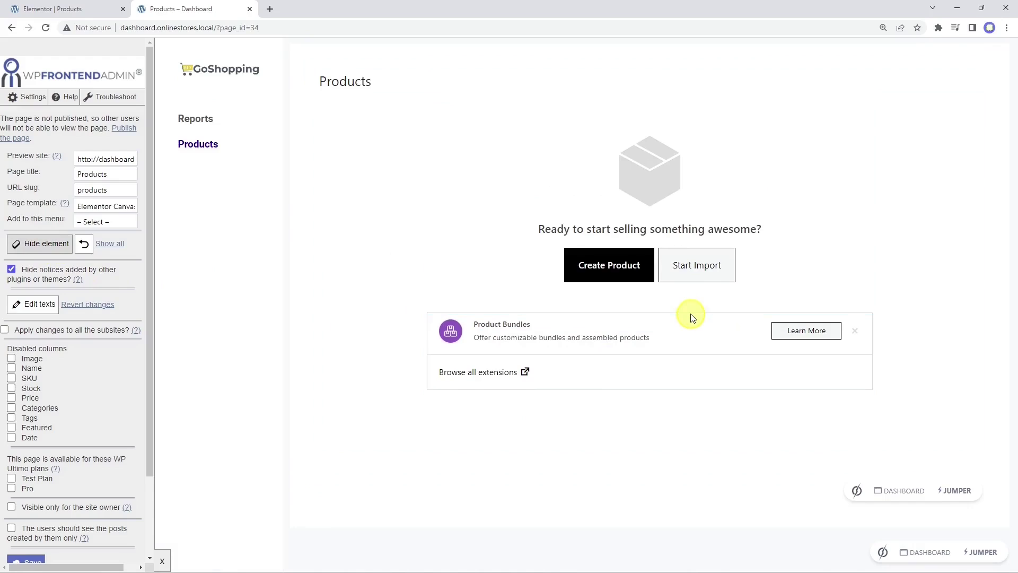
{"action": "left_click", "coordinate": [43, 240]}
{"action": "left_click", "coordinate": [44, 242]}
{"action": "left_click", "coordinate": [663, 326]}
{"action": "left_click", "coordinate": [49, 244]}
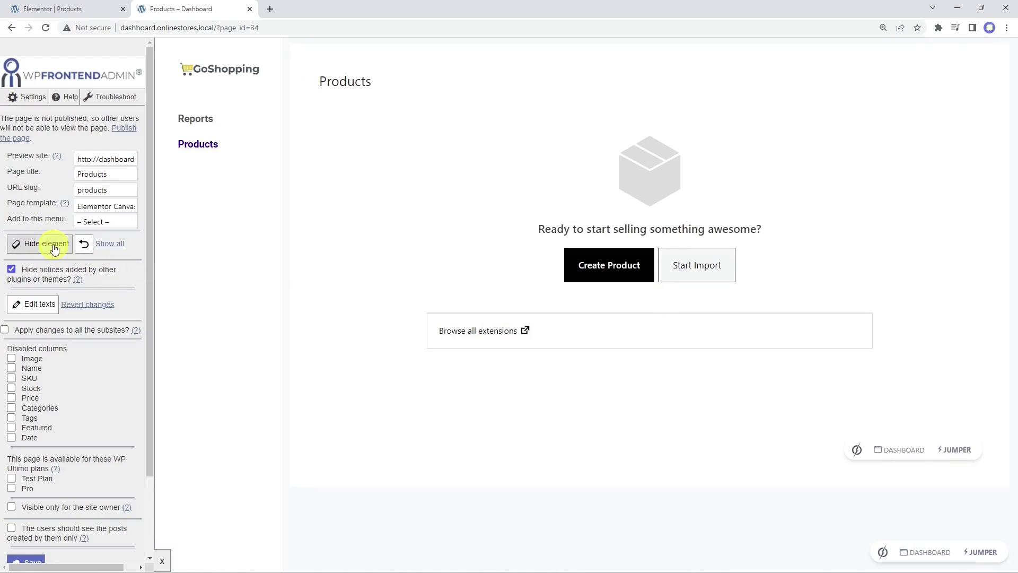
{"action": "left_click", "coordinate": [684, 325]}
{"action": "left_click", "coordinate": [38, 244]}
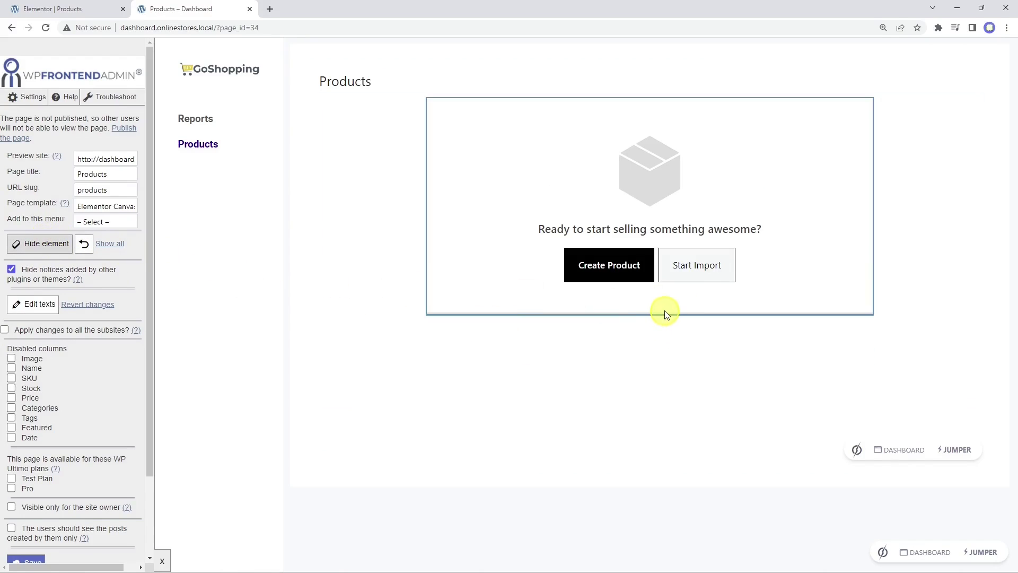
{"action": "left_click", "coordinate": [668, 315]}
{"action": "left_click", "coordinate": [69, 245]}
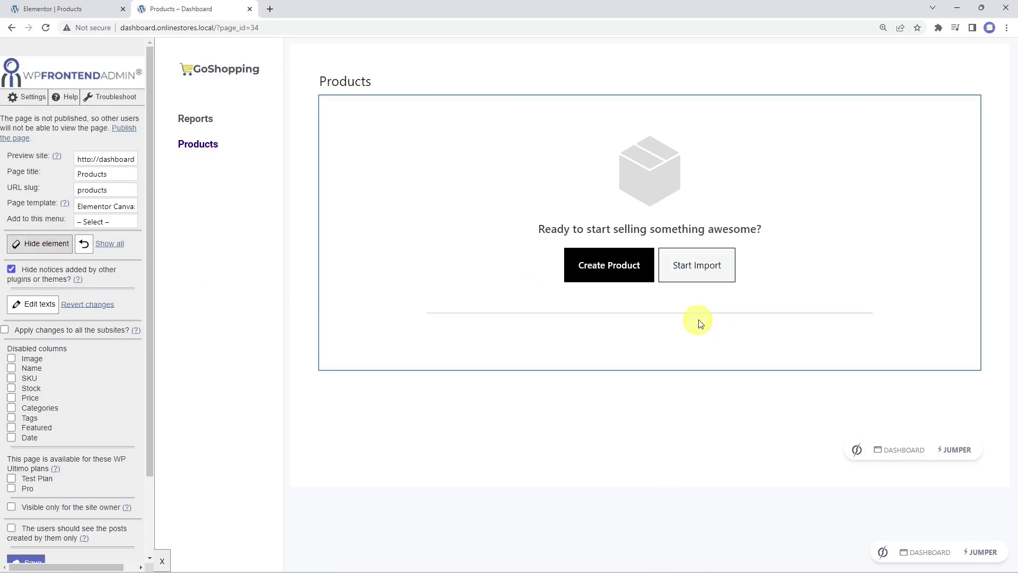
{"action": "left_click", "coordinate": [692, 316]}
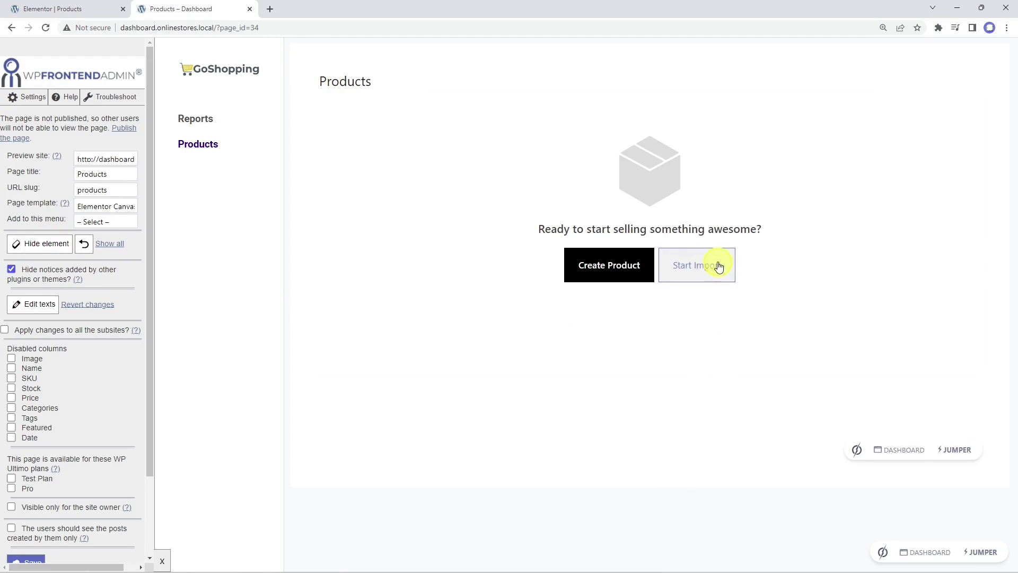
{"action": "left_click", "coordinate": [43, 244]}
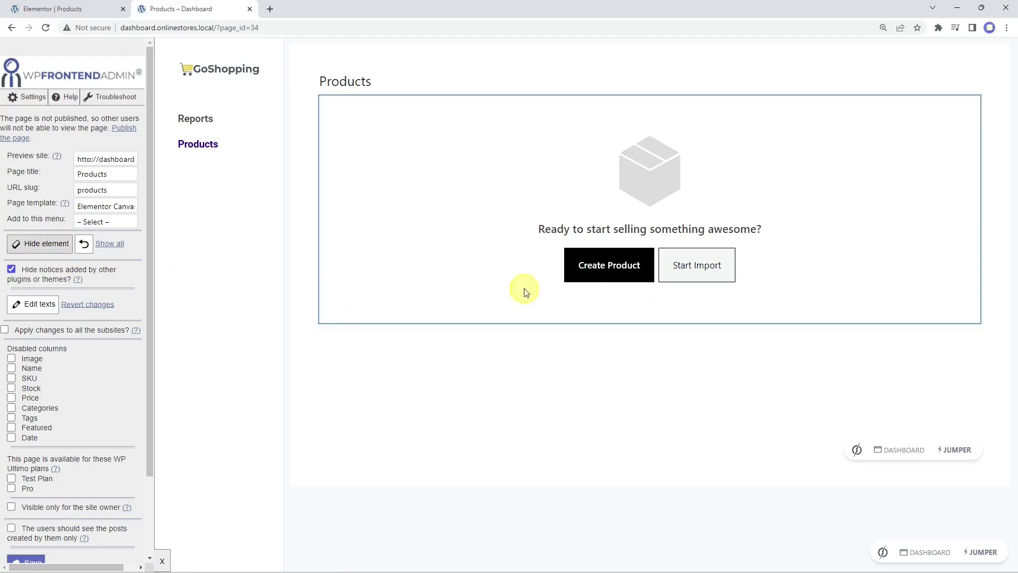
{"action": "left_click", "coordinate": [704, 285]}
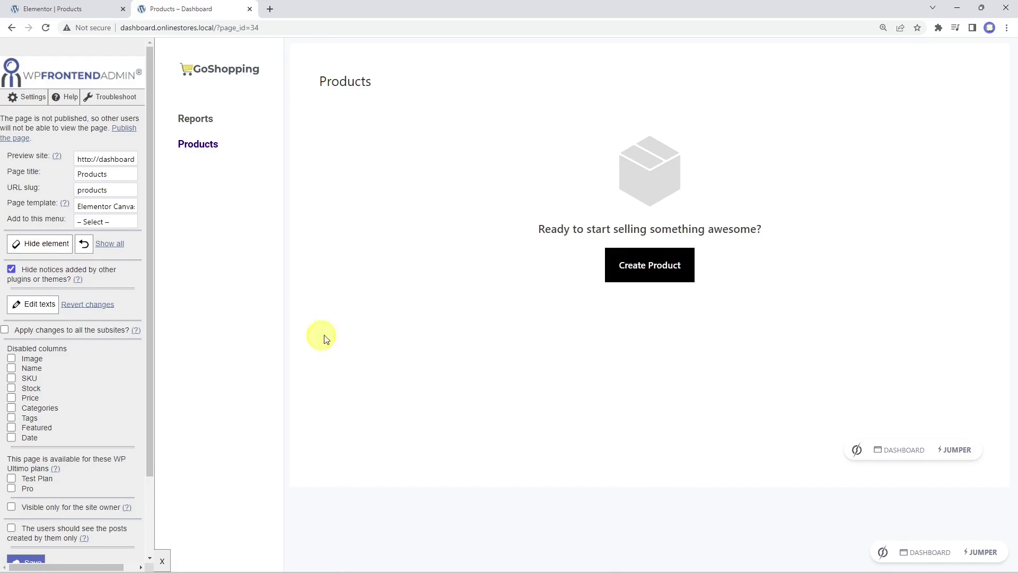
Step: Replace the empty-store heading text with 'Start by creating your first product!'
{"action": "left_click", "coordinate": [36, 305]}
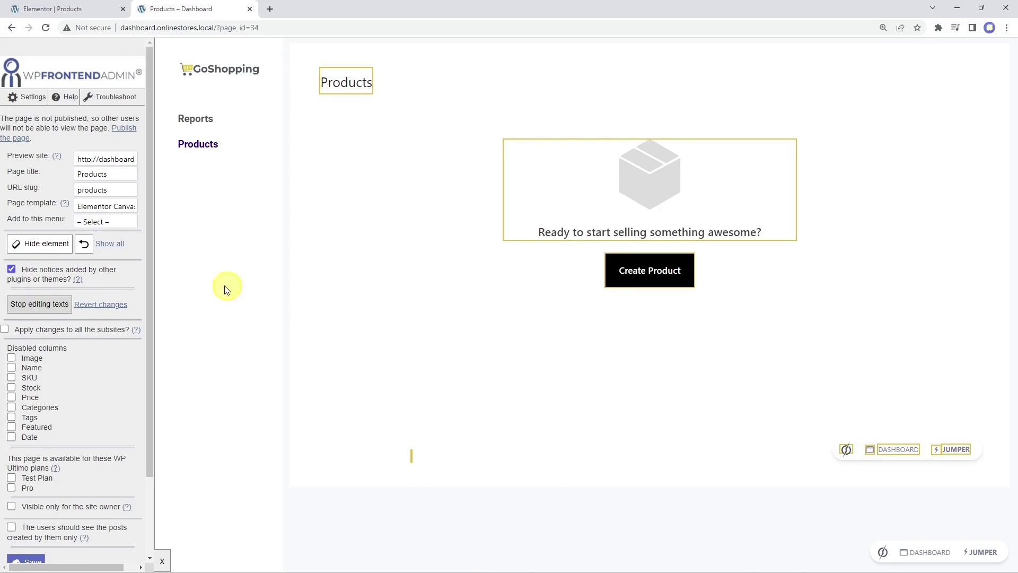
{"action": "left_click", "coordinate": [546, 234]}
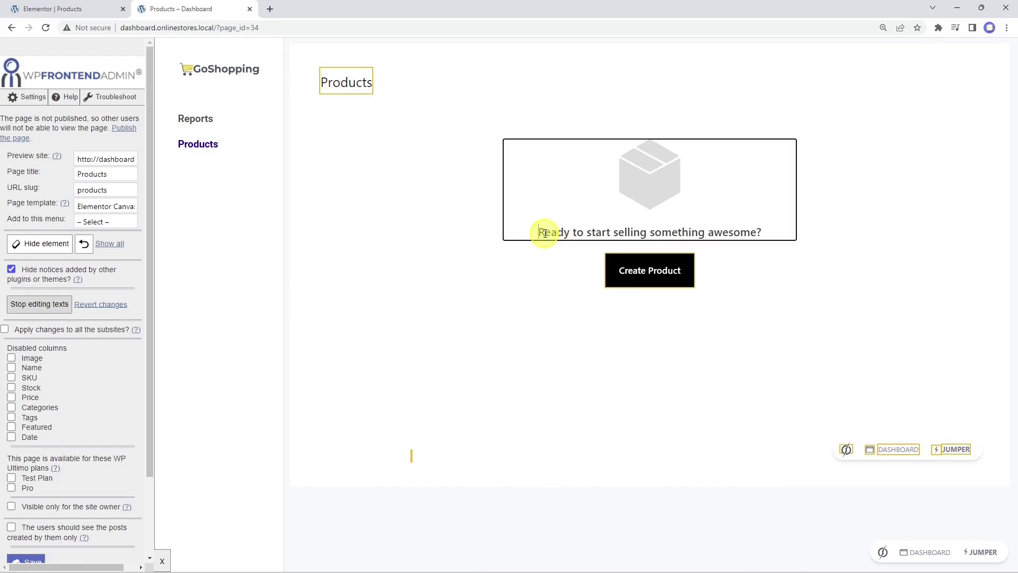
{"action": "key", "text": "ctrl+a"}
{"action": "type", "text": "Start by creating y"}
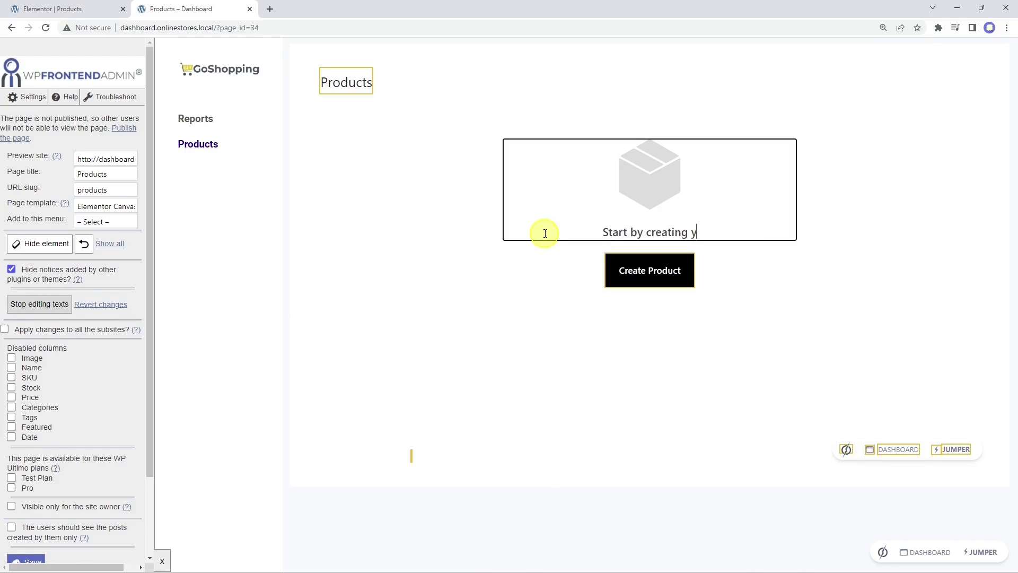
{"action": "type", "text": "our first product!"}
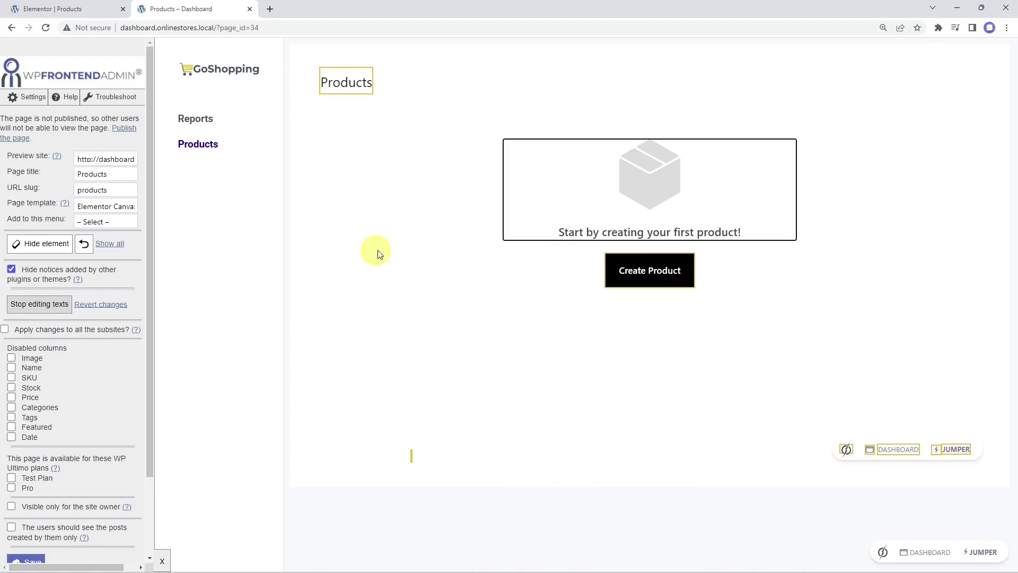
{"action": "left_click", "coordinate": [56, 305]}
Step: Save the Products page settings and dismiss the confirmation
{"action": "scroll", "coordinate": [56, 305], "scroll_direction": "down", "scroll_amount": 2}
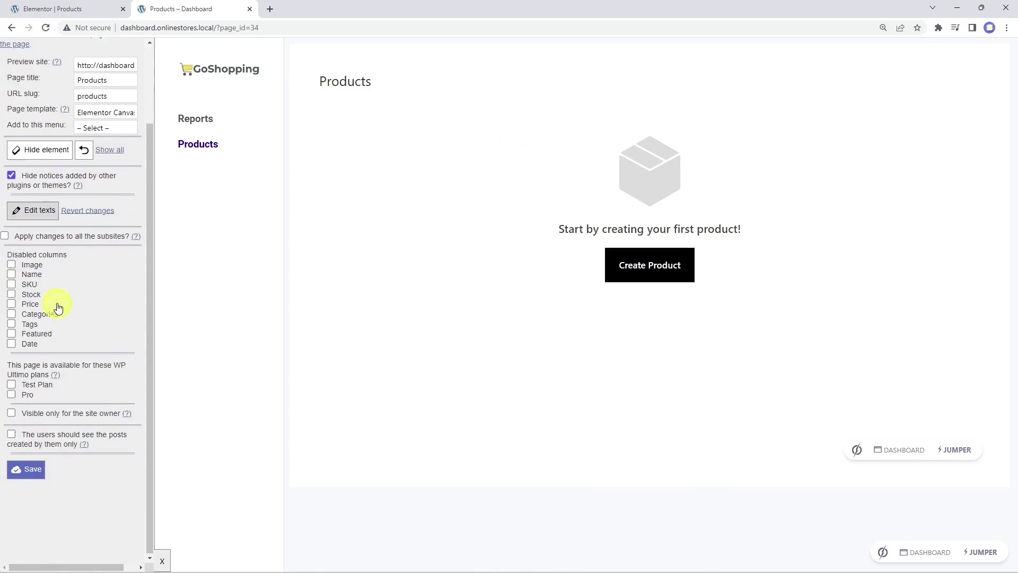
{"action": "left_click", "coordinate": [31, 473]}
{"action": "left_click", "coordinate": [602, 98]}
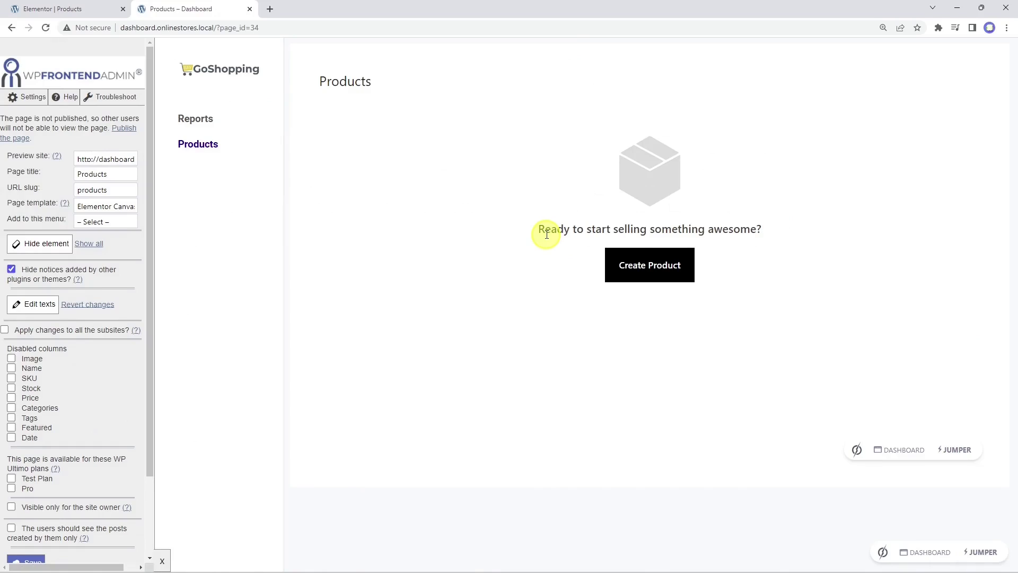
Step: Open the Add new product form and dismiss the product name tour popup
{"action": "left_click", "coordinate": [649, 264]}
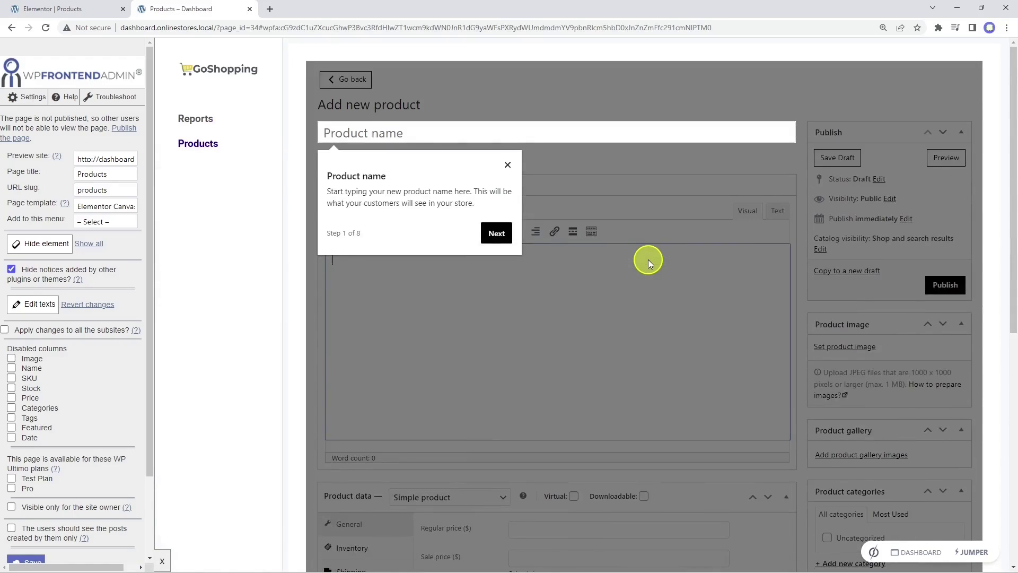
{"action": "left_click", "coordinate": [508, 165]}
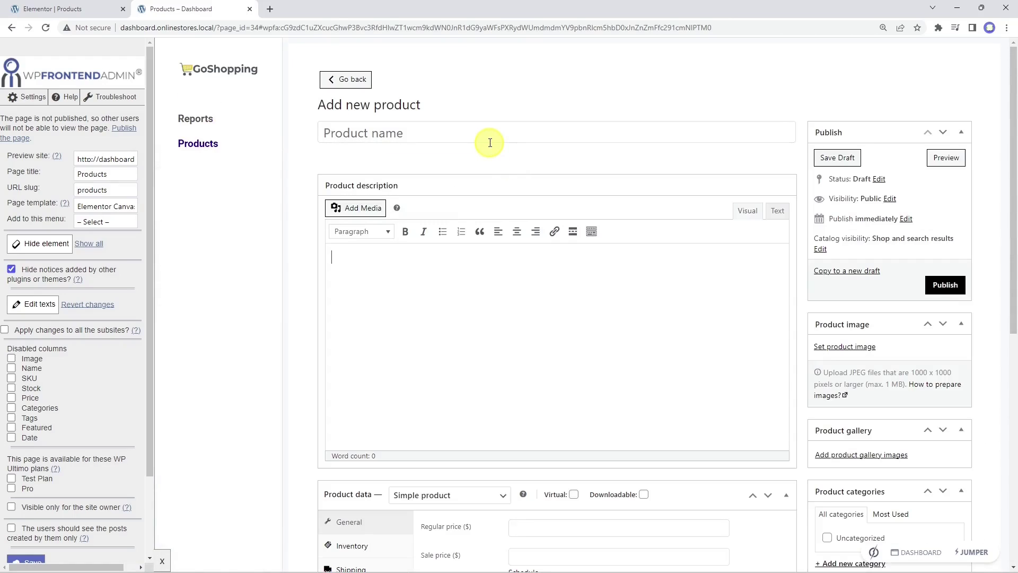
{"action": "scroll", "coordinate": [674, 417], "scroll_direction": "down", "scroll_amount": 8}
{"action": "scroll", "coordinate": [677, 418], "scroll_direction": "up", "scroll_amount": 8}
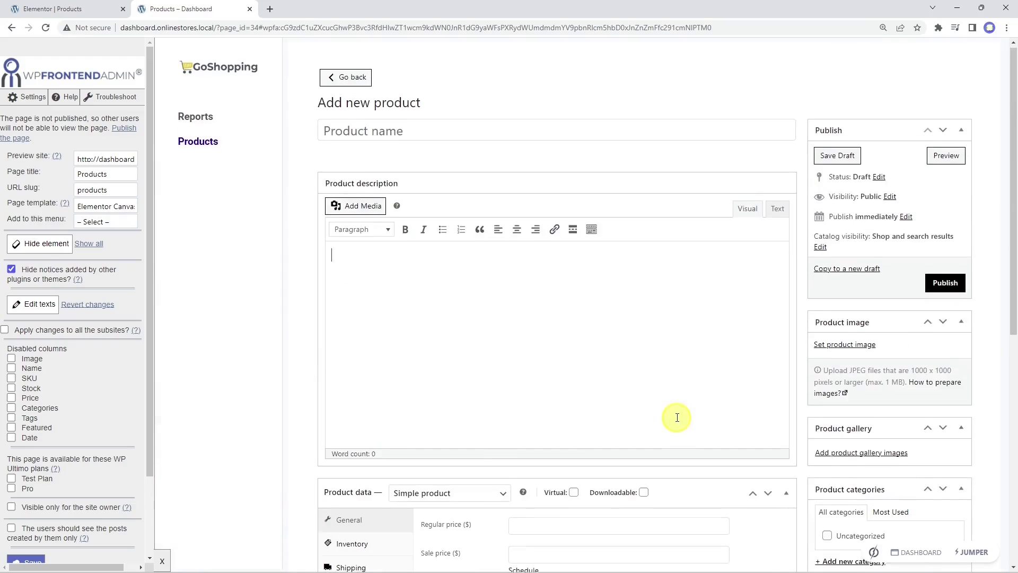
Step: Hide the description editor's Visual/Text switch, second toolbar row, toolbar toggle and last tool
{"action": "left_click", "coordinate": [38, 243]}
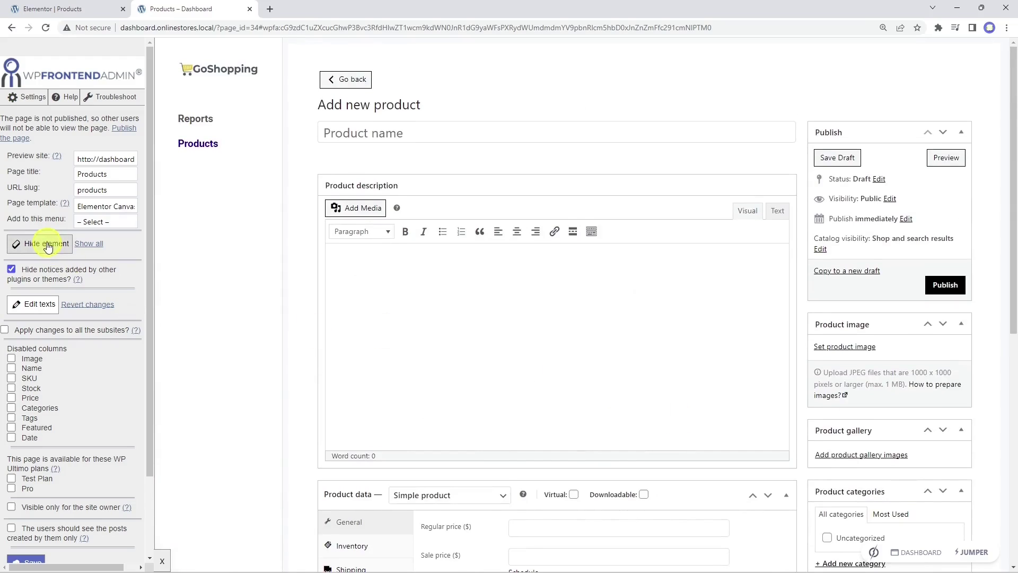
{"action": "left_click", "coordinate": [760, 215]}
{"action": "left_click", "coordinate": [593, 235]}
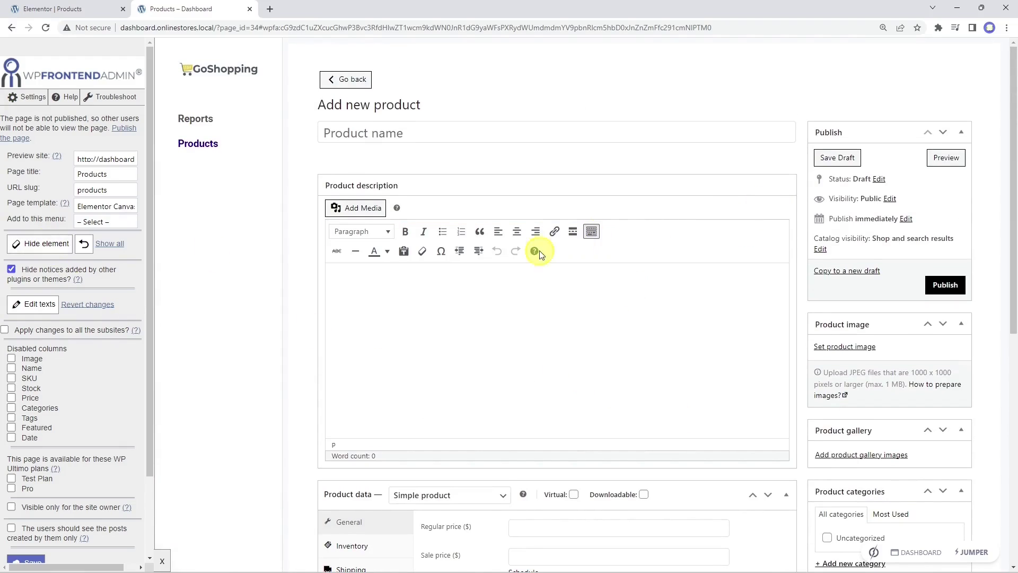
{"action": "left_click", "coordinate": [44, 244]}
{"action": "left_click", "coordinate": [551, 257]}
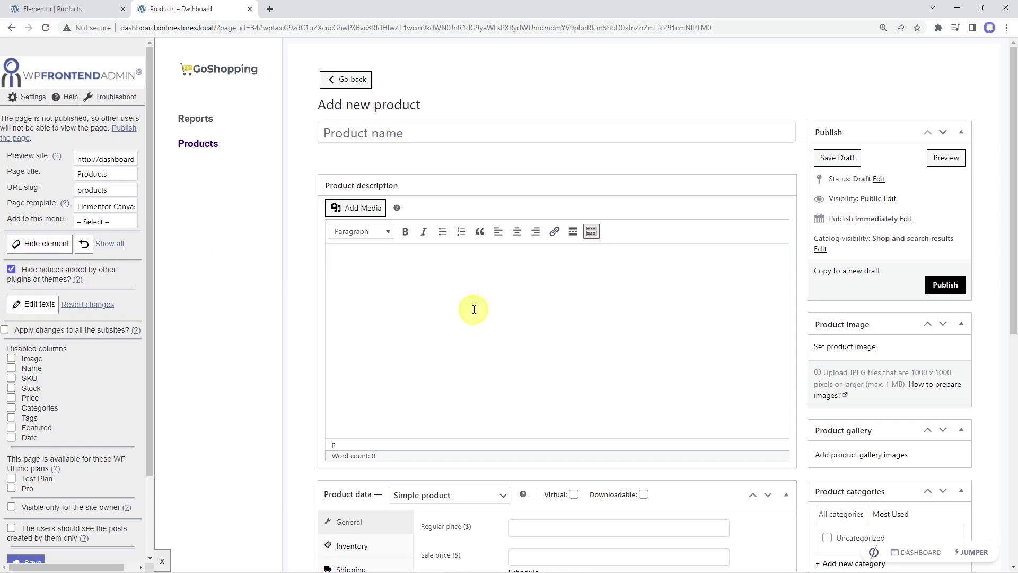
{"action": "left_click", "coordinate": [64, 245]}
{"action": "left_click", "coordinate": [601, 231]}
{"action": "left_click", "coordinate": [574, 231]}
Step: Hide the Get more options section in Product data
{"action": "scroll", "coordinate": [593, 361], "scroll_direction": "down", "scroll_amount": 6}
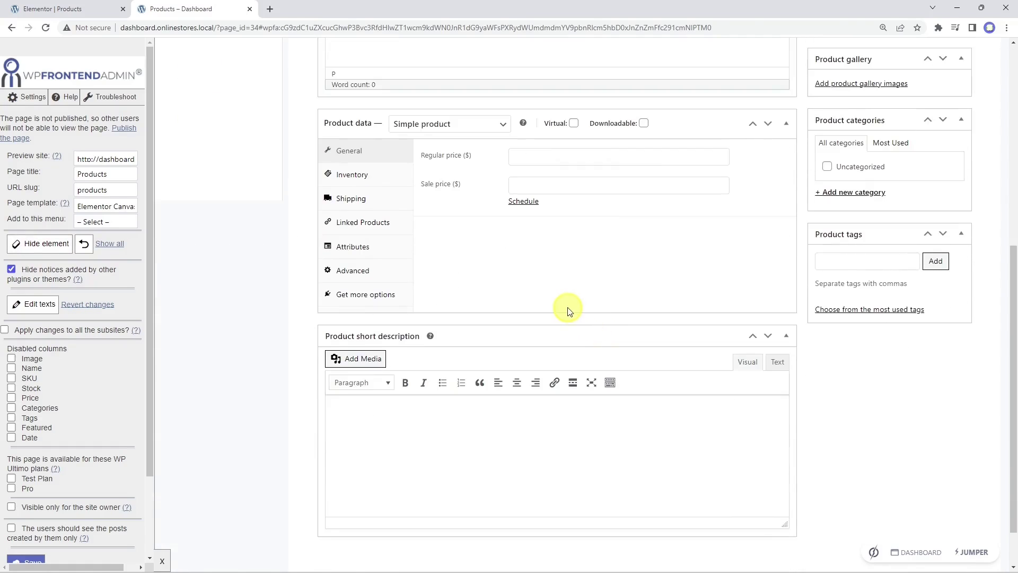
{"action": "left_click", "coordinate": [400, 295]}
{"action": "scroll", "coordinate": [594, 204], "scroll_direction": "down", "scroll_amount": 1}
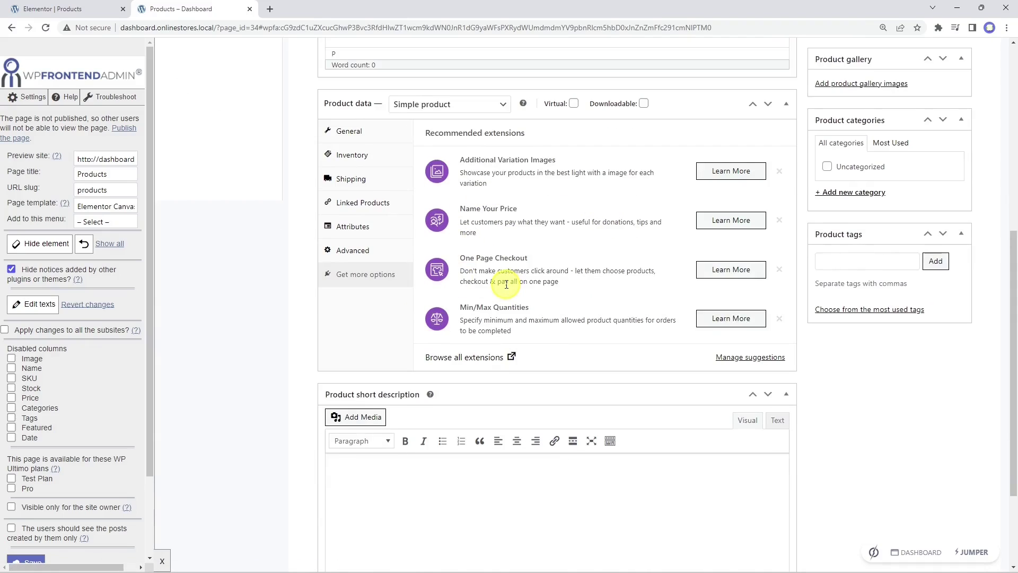
{"action": "left_click", "coordinate": [46, 244]}
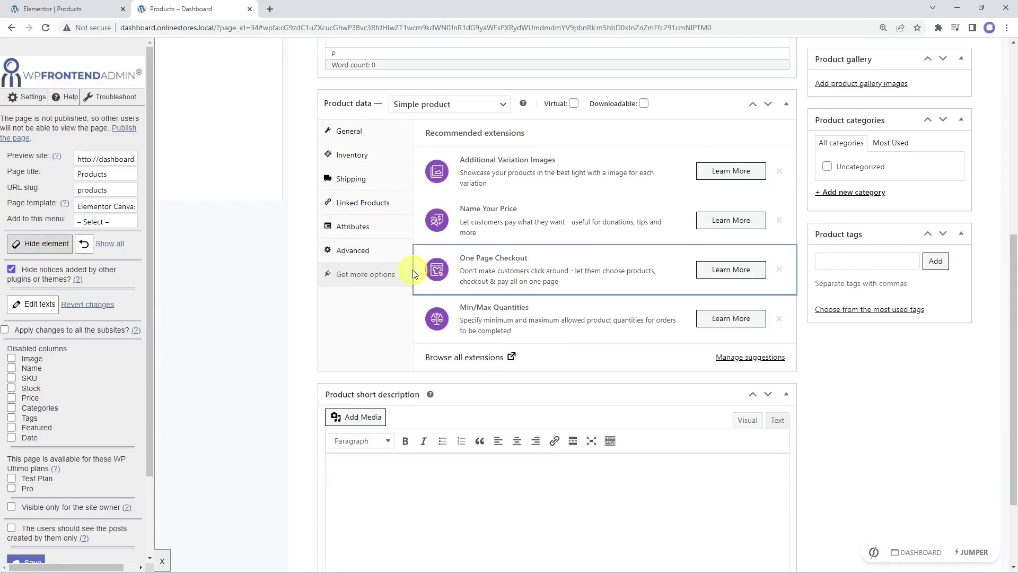
{"action": "left_click", "coordinate": [409, 272]}
{"action": "scroll", "coordinate": [408, 266], "scroll_direction": "up", "scroll_amount": 2}
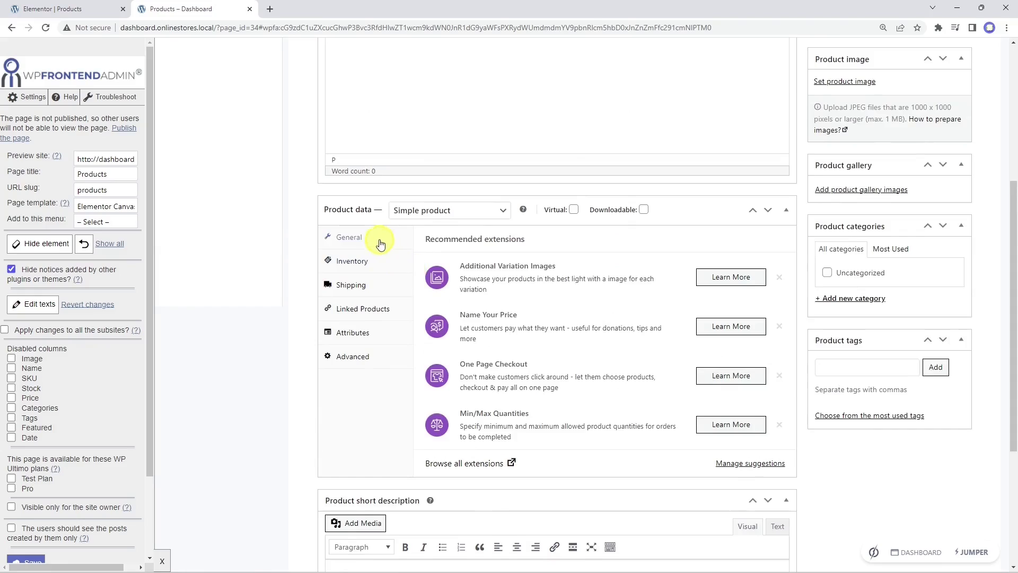
Step: Review the General, Inventory, Shipping, Linked Products, Attributes and Advanced product data panels
{"action": "left_click", "coordinate": [393, 243]}
{"action": "left_click", "coordinate": [376, 271]}
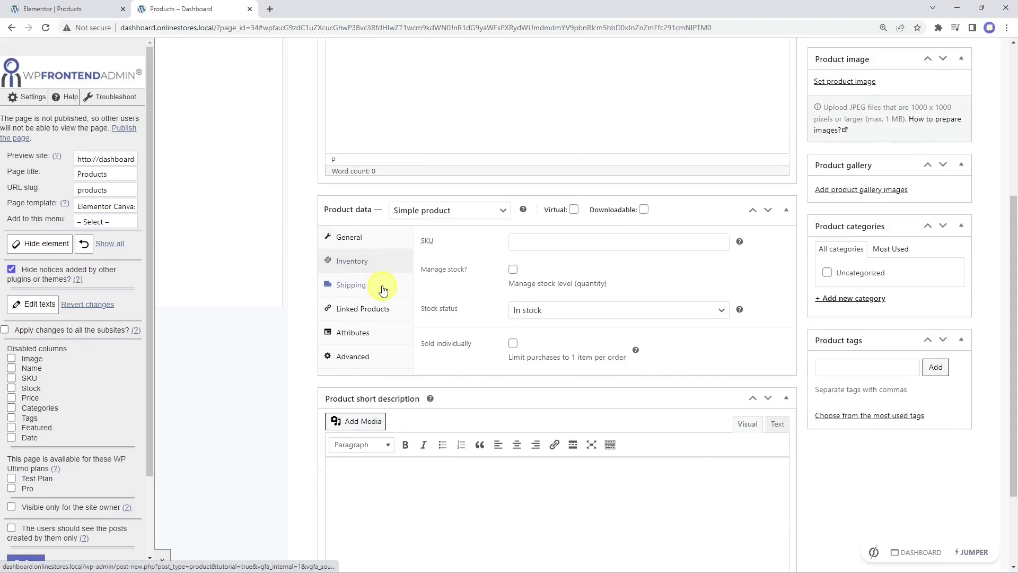
{"action": "left_click", "coordinate": [379, 287]}
{"action": "left_click", "coordinate": [380, 312]}
{"action": "left_click", "coordinate": [379, 336]}
{"action": "left_click", "coordinate": [379, 359]}
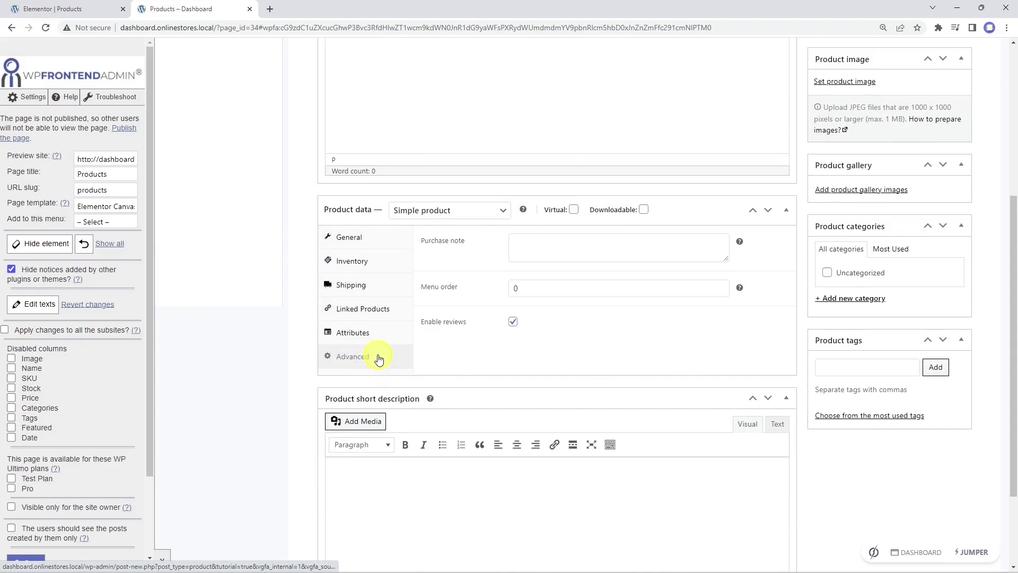
{"action": "scroll", "coordinate": [580, 355], "scroll_direction": "down", "scroll_amount": 2}
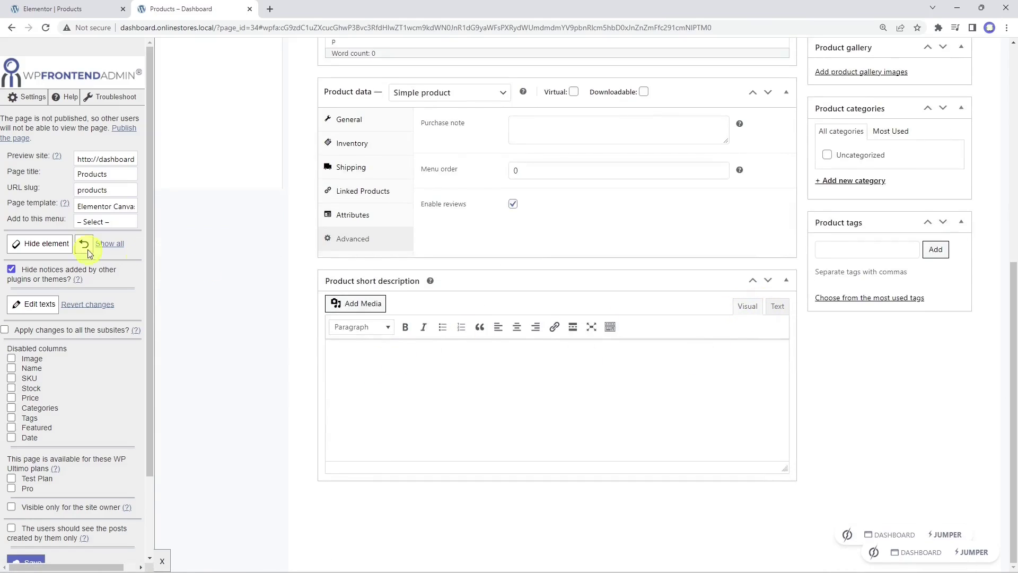
Step: Hide the editor's Visual/Text switch, toolbar toggle, fullscreen icon and last extra icon
{"action": "left_click", "coordinate": [47, 244]}
{"action": "left_click", "coordinate": [764, 301]}
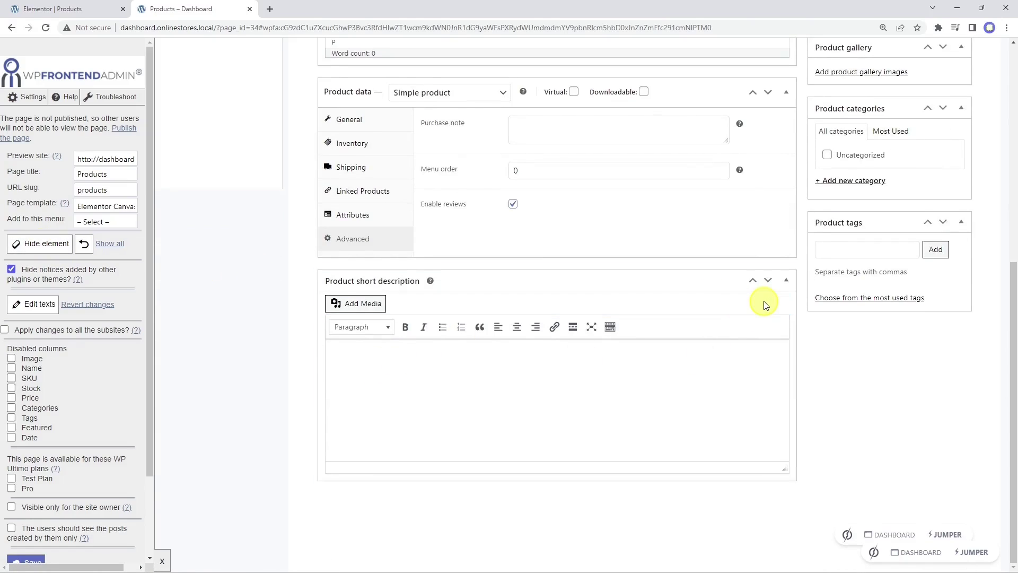
{"action": "left_click", "coordinate": [50, 248]}
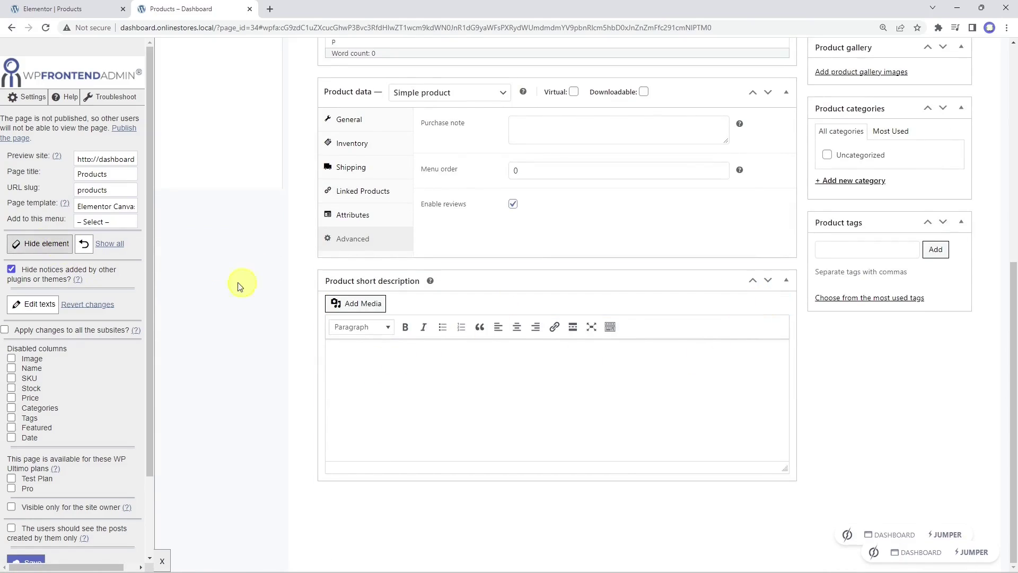
{"action": "left_click", "coordinate": [615, 325]}
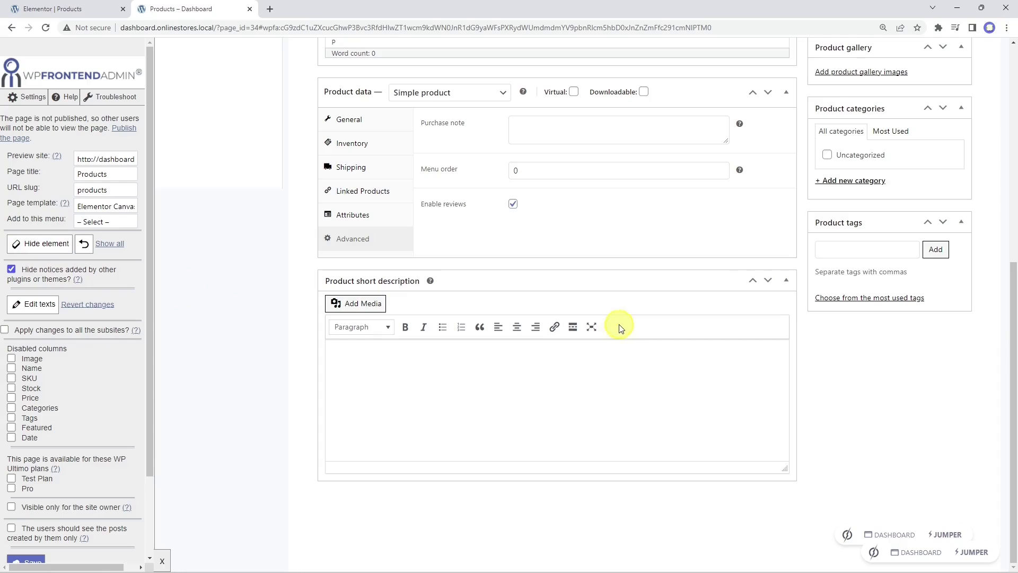
{"action": "left_click", "coordinate": [33, 248]}
{"action": "left_click", "coordinate": [592, 327]}
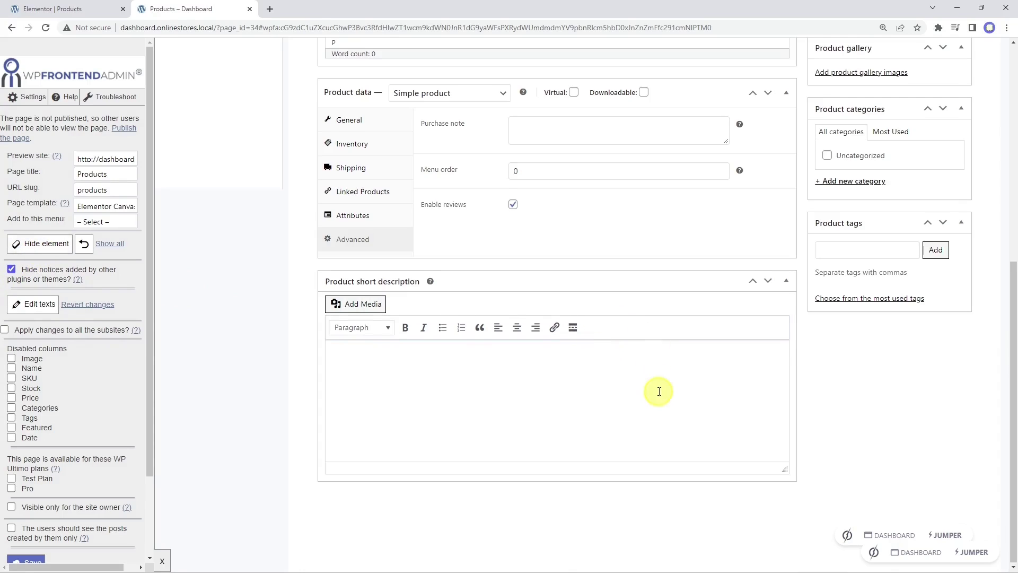
{"action": "left_click", "coordinate": [37, 245]}
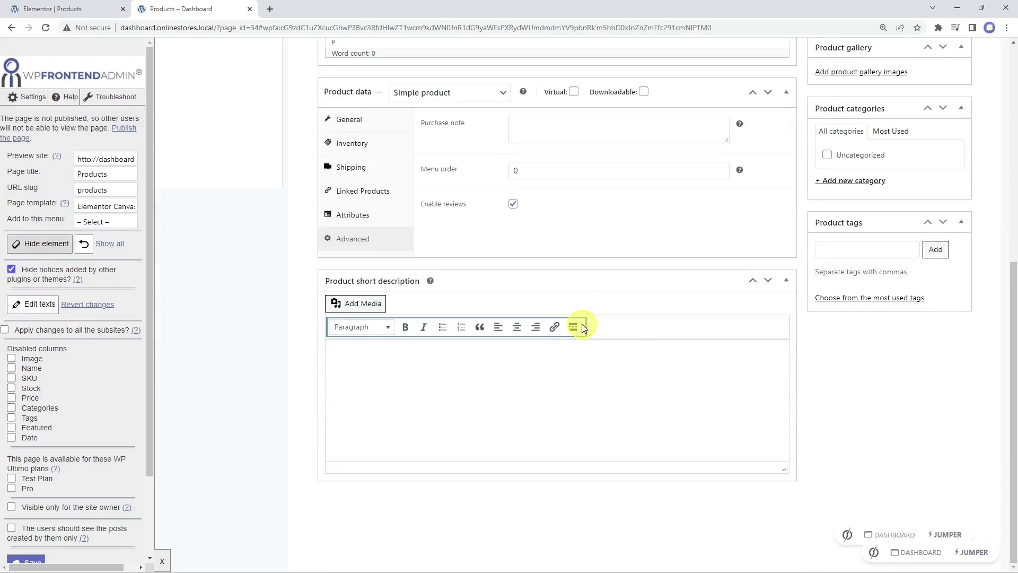
{"action": "left_click", "coordinate": [581, 328]}
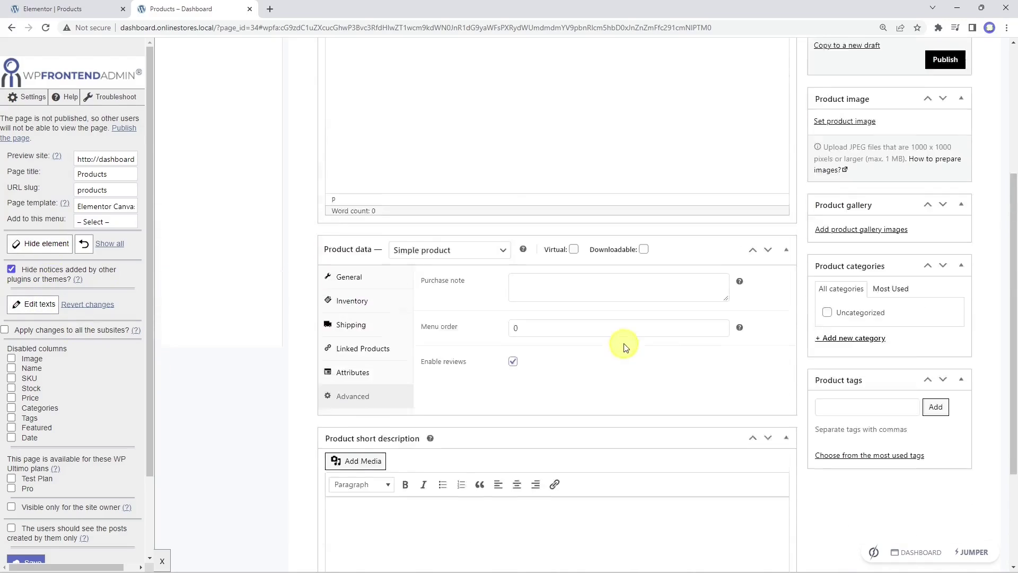
Step: Hide the product image upload hint and the catalog visibility row
{"action": "scroll", "coordinate": [862, 408], "scroll_direction": "up", "scroll_amount": 3}
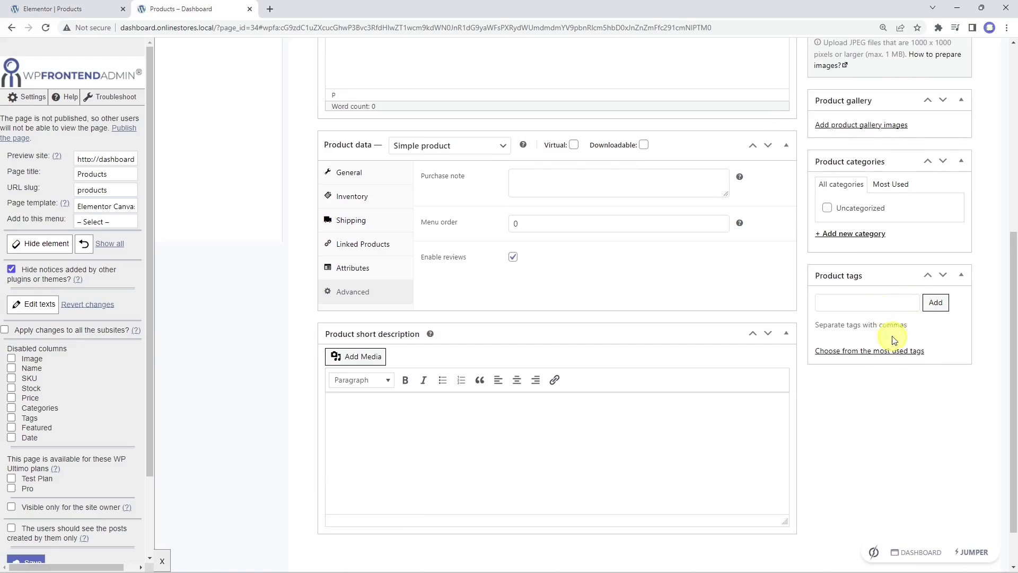
{"action": "scroll", "coordinate": [890, 290], "scroll_direction": "up", "scroll_amount": 5}
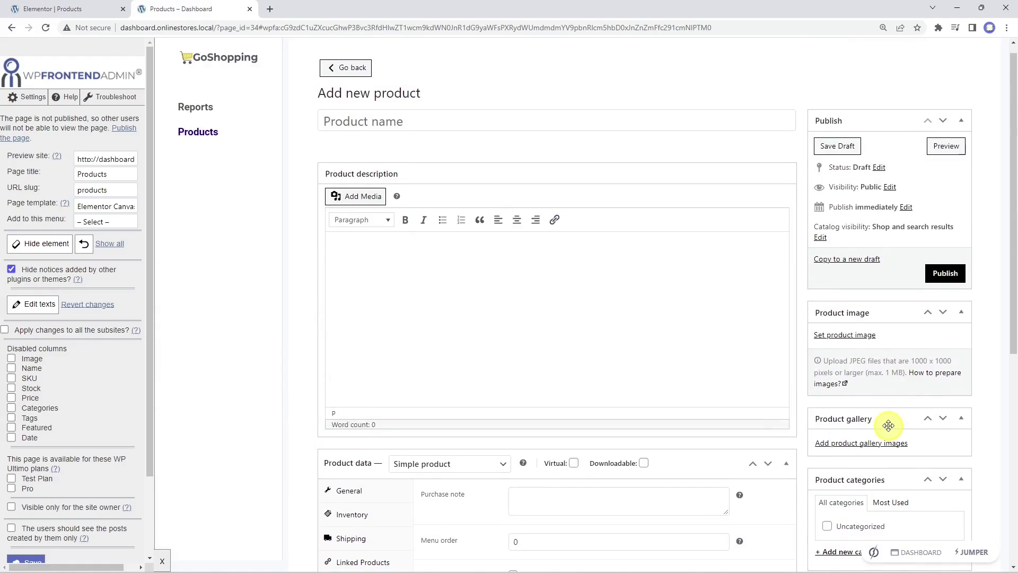
{"action": "left_click", "coordinate": [39, 244]}
{"action": "left_click", "coordinate": [912, 387]}
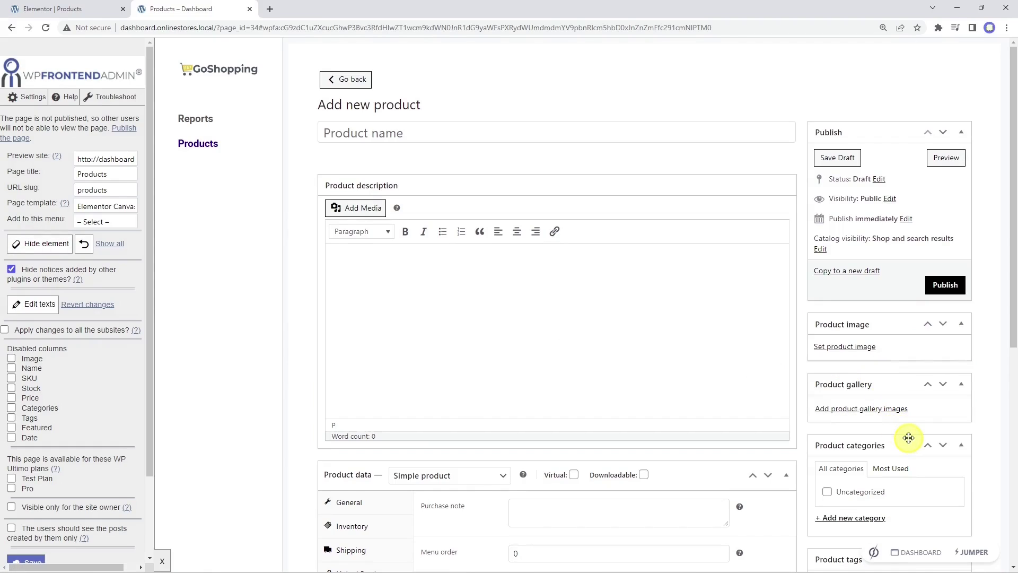
{"action": "left_click", "coordinate": [39, 248]}
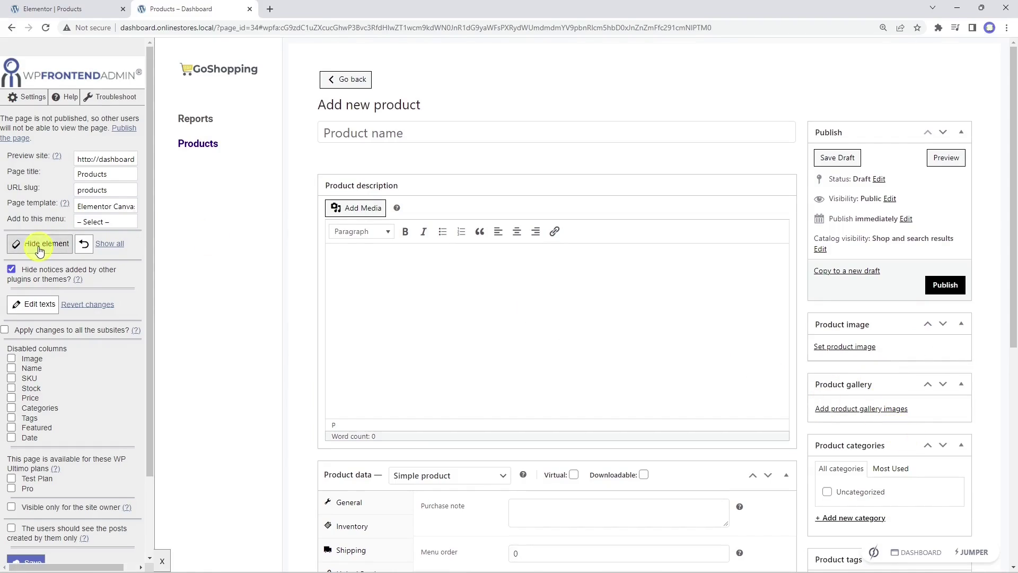
{"action": "left_click", "coordinate": [873, 245]}
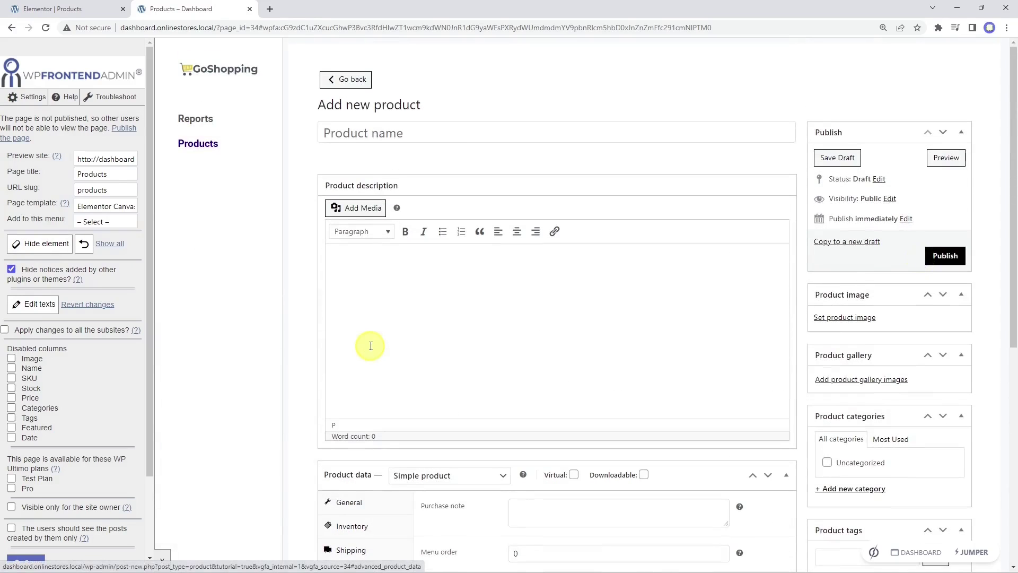
Step: Save the hidden-element settings and confirm the saved message
{"action": "scroll", "coordinate": [79, 461], "scroll_direction": "down", "scroll_amount": 2}
{"action": "left_click", "coordinate": [31, 468]}
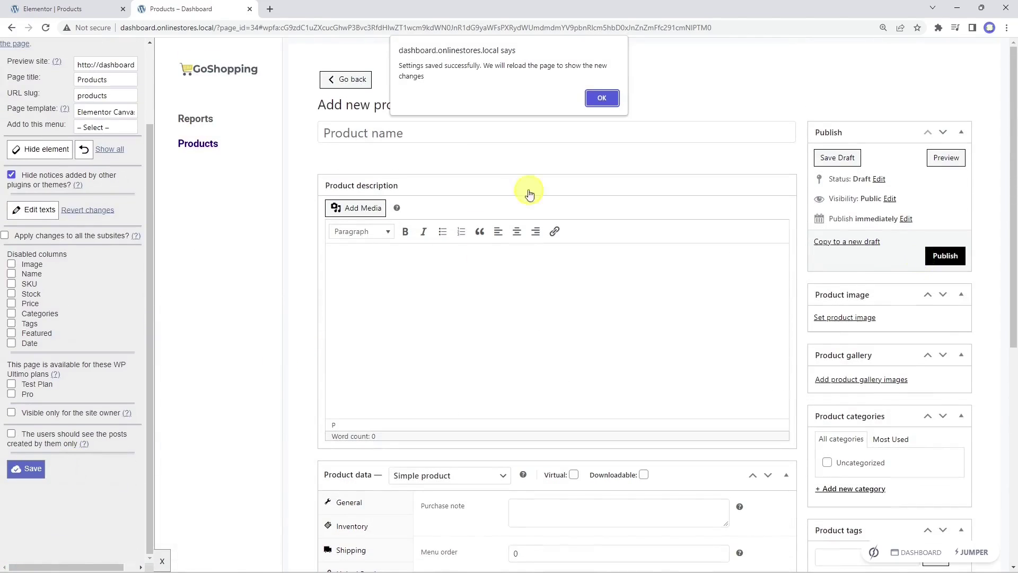
{"action": "left_click", "coordinate": [600, 100]}
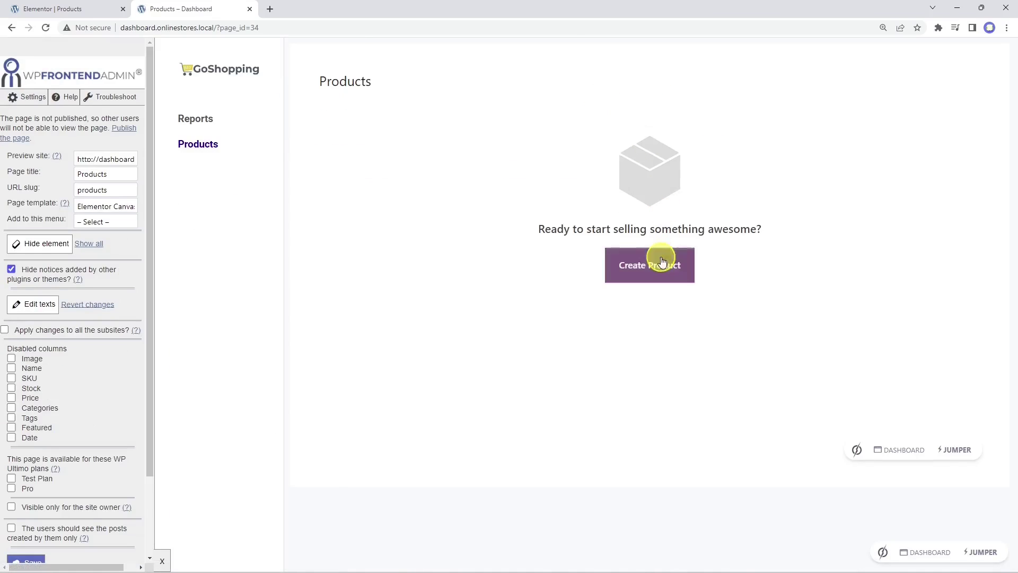
Step: Publish a new product titled 'My new product' and return to the Products list
{"action": "left_click", "coordinate": [654, 265]}
{"action": "left_click", "coordinate": [508, 164]}
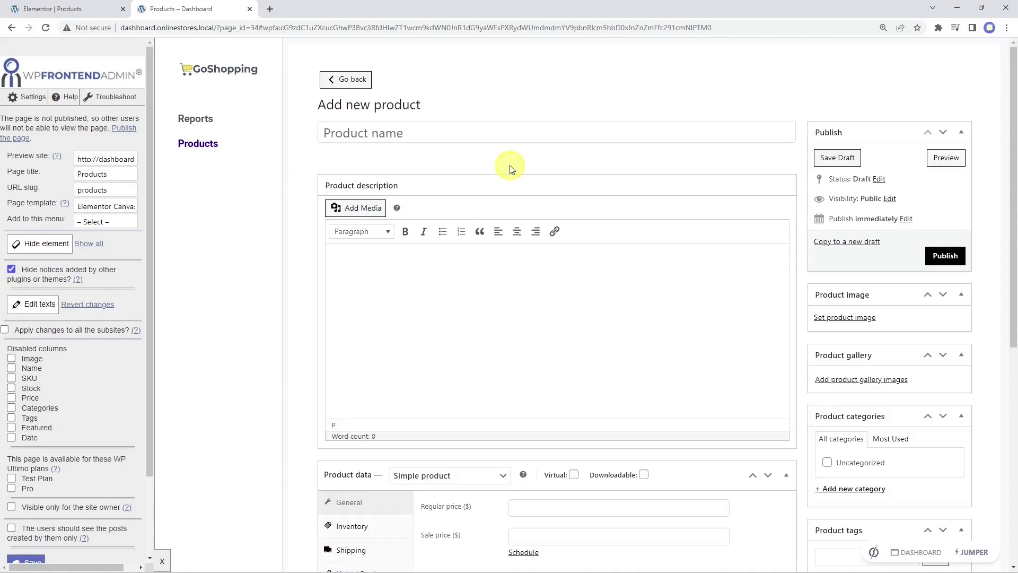
{"action": "left_click", "coordinate": [493, 131]}
{"action": "type", "text": "My new product"}
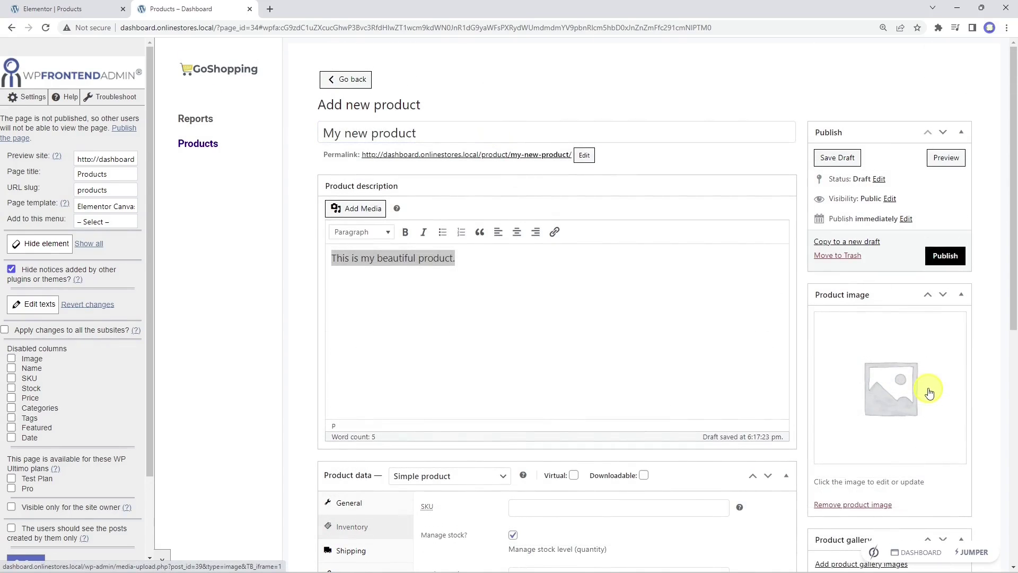
{"action": "left_click", "coordinate": [945, 256]}
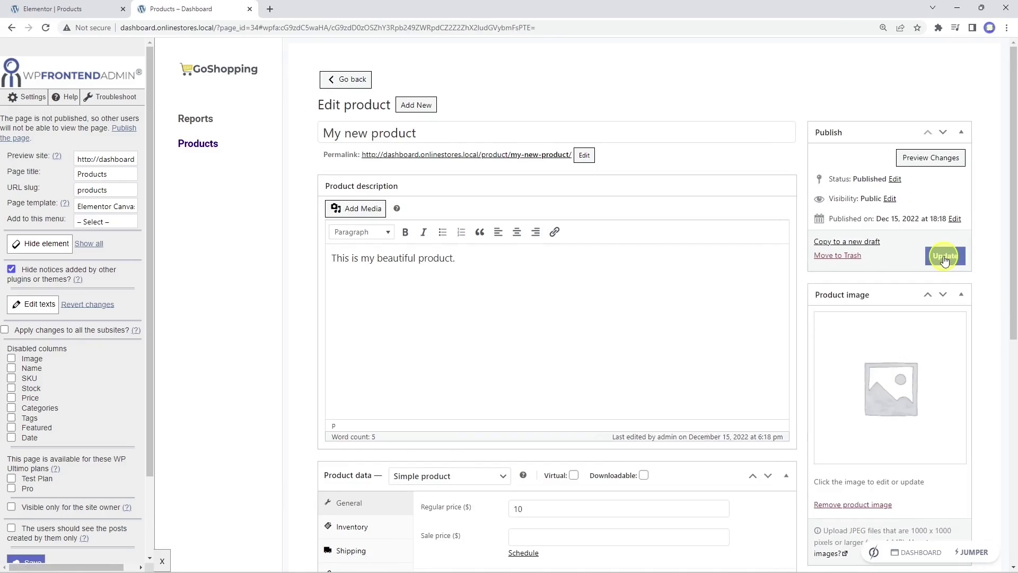
{"action": "left_click", "coordinate": [210, 144]}
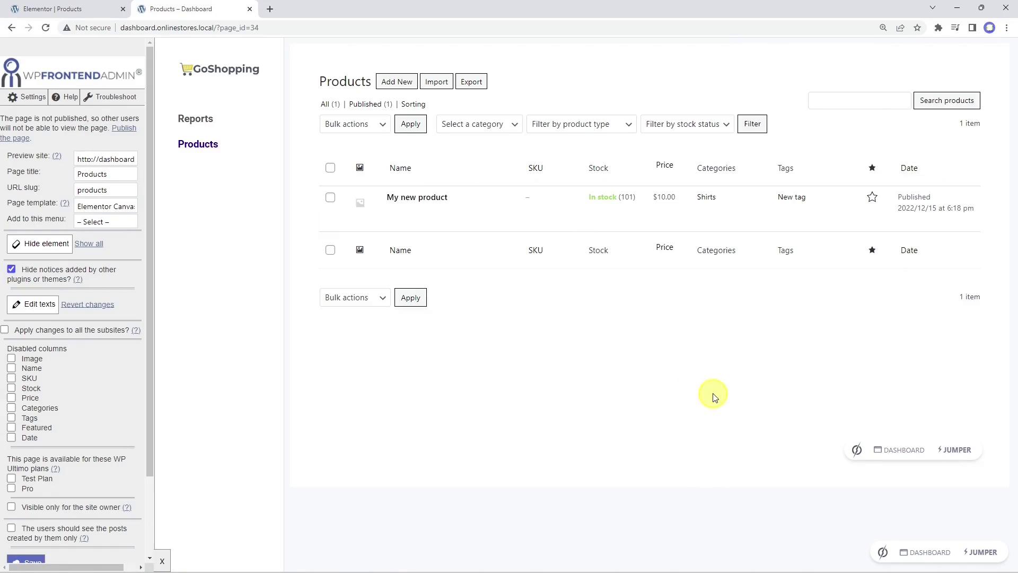
{"action": "mouse_move", "coordinate": [943, 208]}
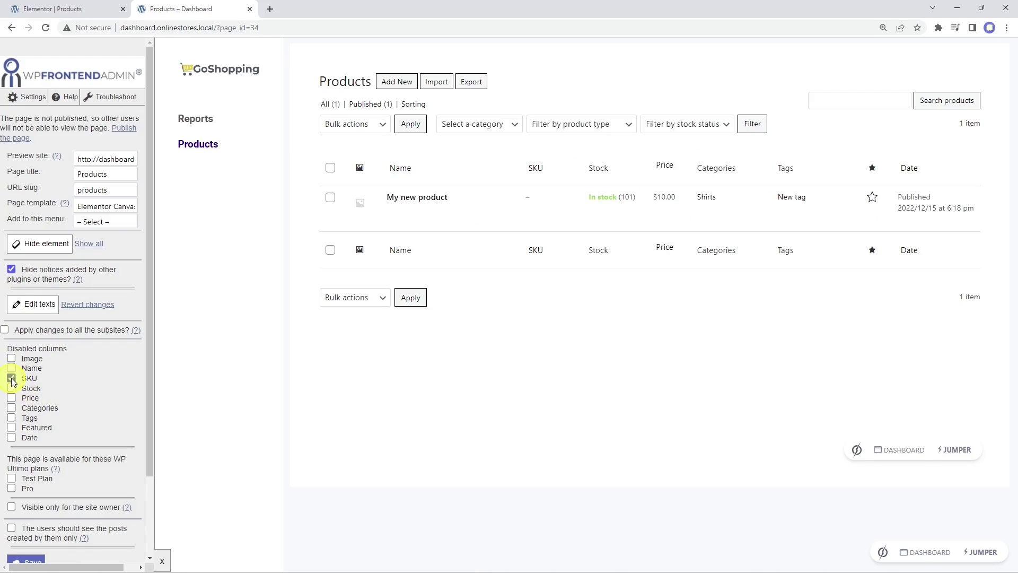
Step: Tick Featured and Tags under Disabled columns and save the Products page settings
{"action": "left_click", "coordinate": [11, 427]}
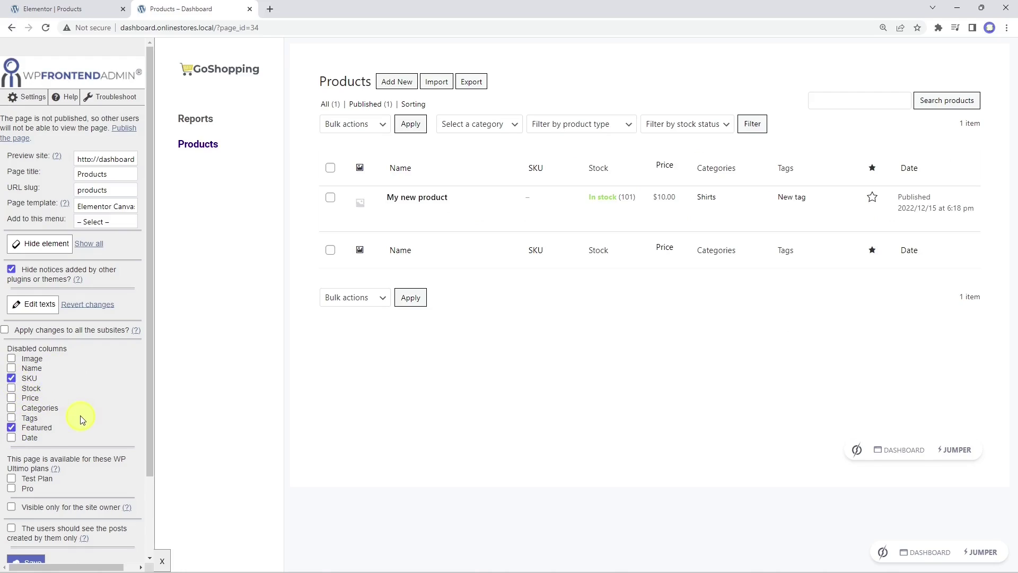
{"action": "left_click", "coordinate": [11, 418]}
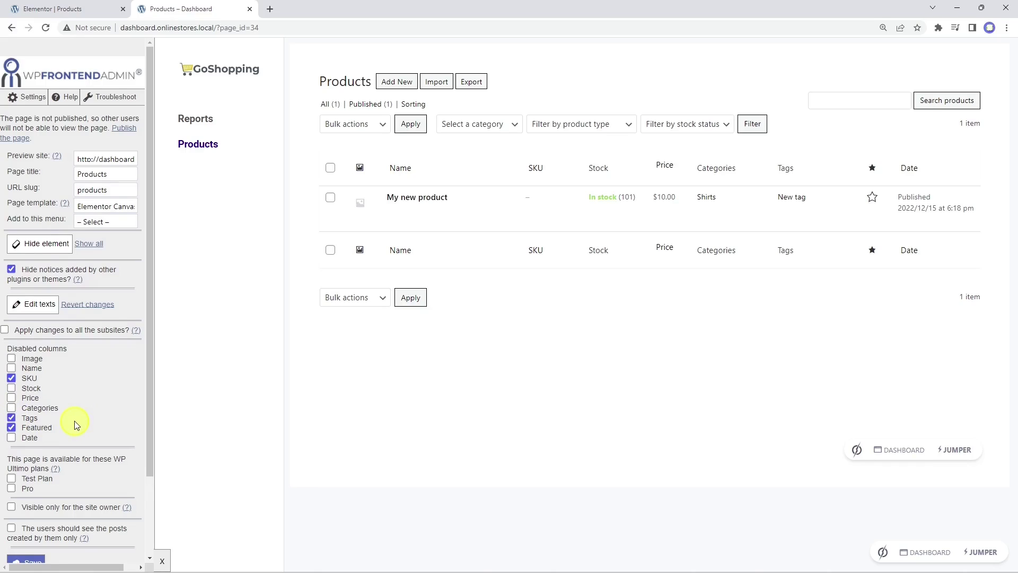
{"action": "scroll", "coordinate": [75, 425], "scroll_direction": "down", "scroll_amount": 2}
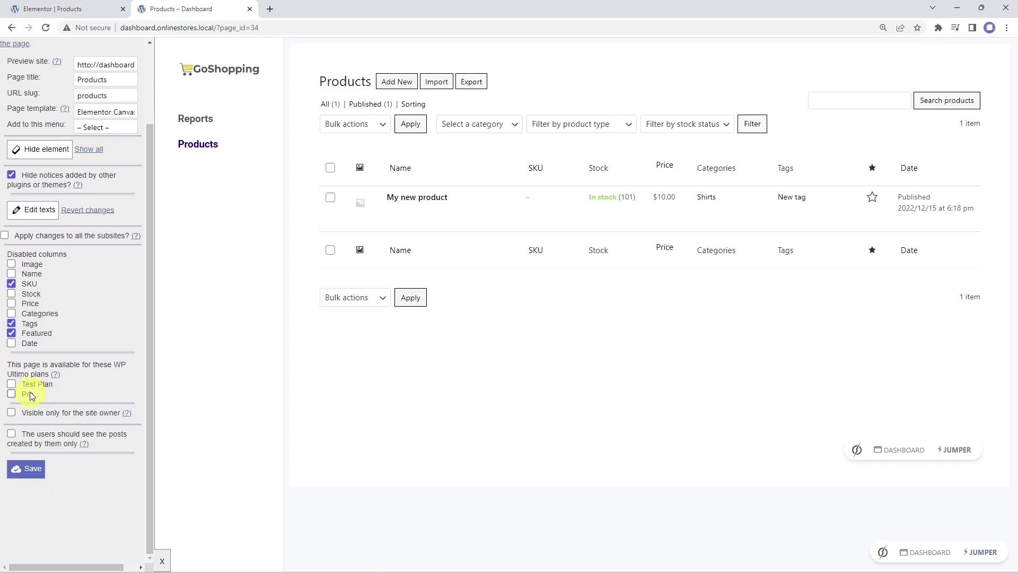
{"action": "scroll", "coordinate": [30, 395], "scroll_direction": "up", "scroll_amount": 1}
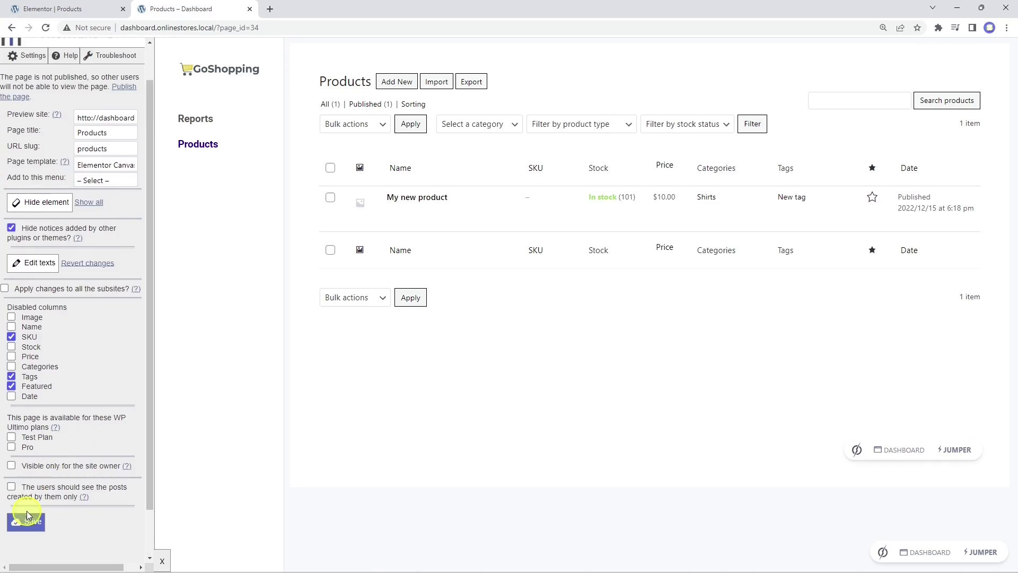
{"action": "left_click", "coordinate": [25, 522]}
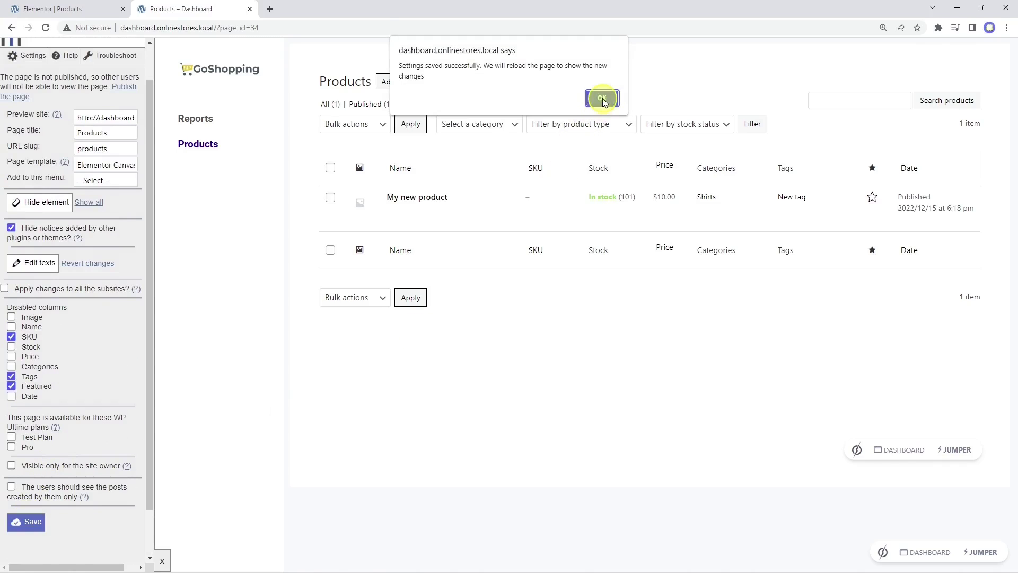
{"action": "left_click", "coordinate": [602, 97]}
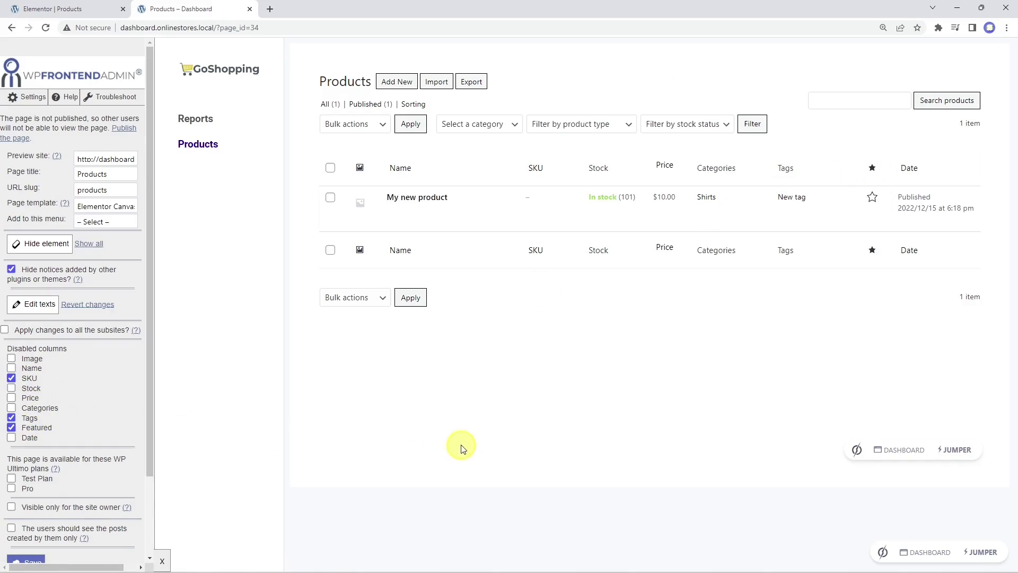
{"action": "left_click", "coordinate": [114, 9]}
Step: Publish the Products page and view it live, highlighting 'Start by creating your first product!'
{"action": "left_click", "coordinate": [127, 560]}
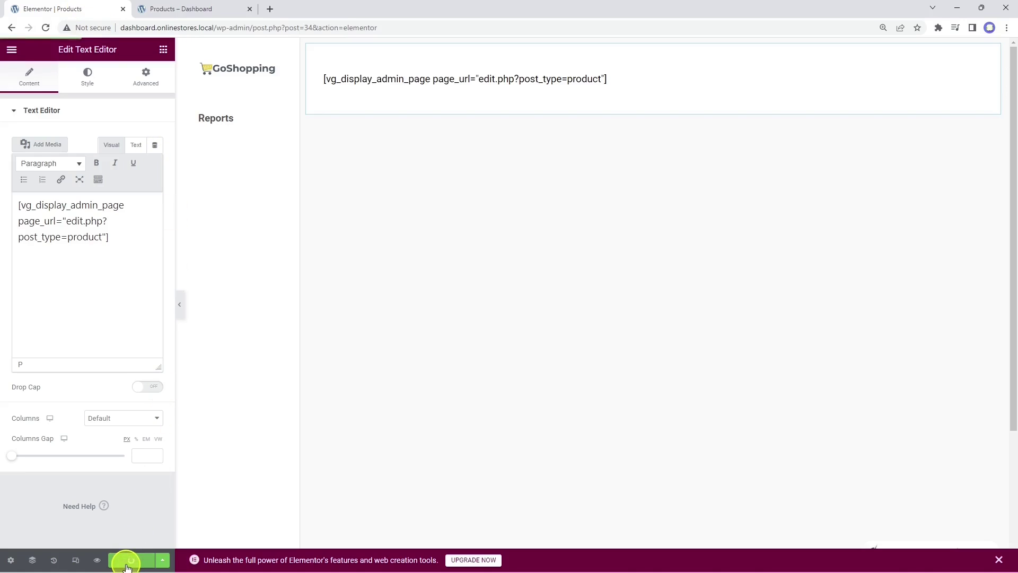
{"action": "left_click", "coordinate": [133, 528]}
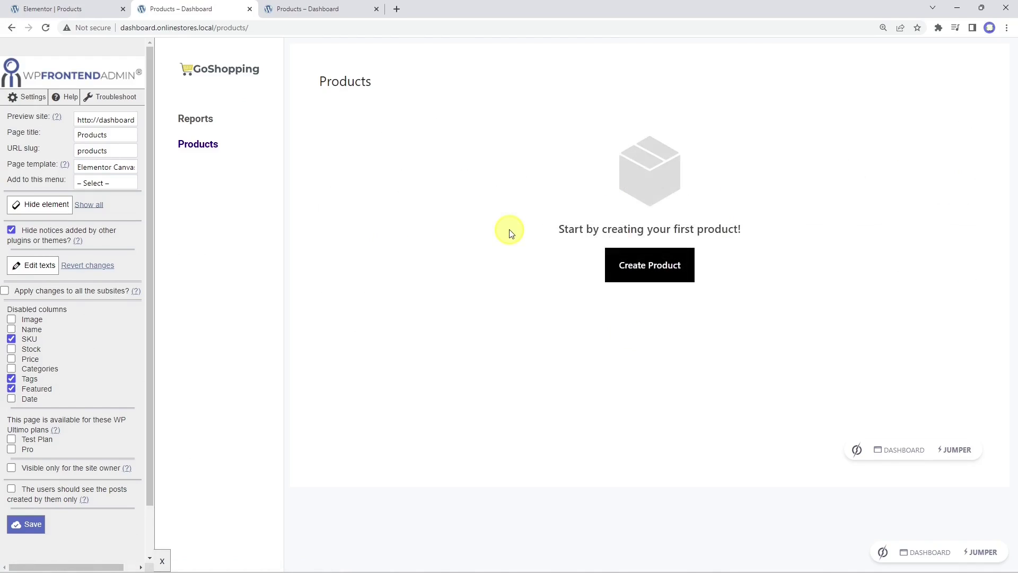
{"action": "left_click_drag", "start_coordinate": [548, 234], "coordinate": [761, 234]}
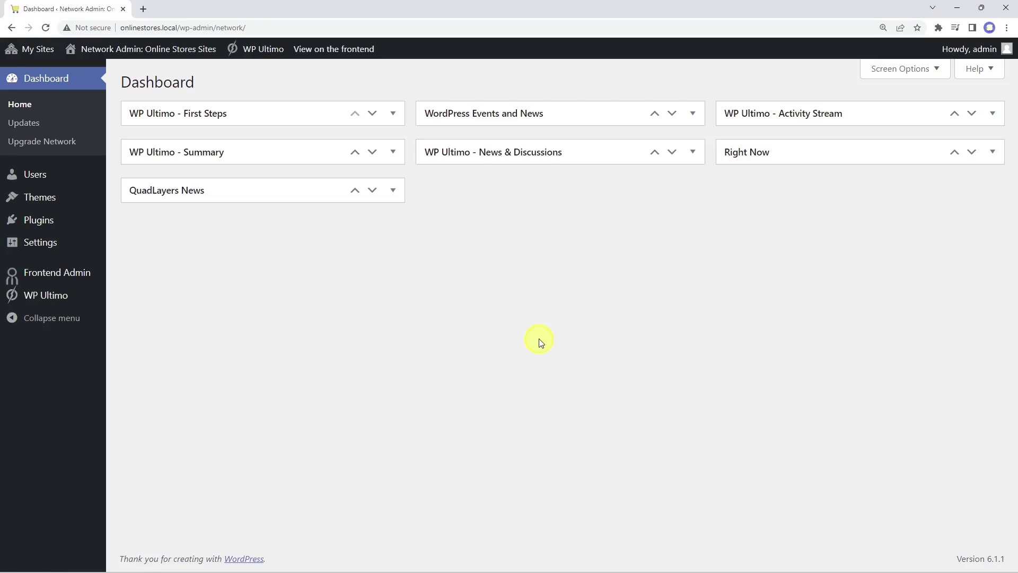
Step: Go to the Dashboard subsite's admin dashboard from WP Ultimo's Sites list
{"action": "mouse_move", "coordinate": [53, 296]}
{"action": "left_click", "coordinate": [136, 399]}
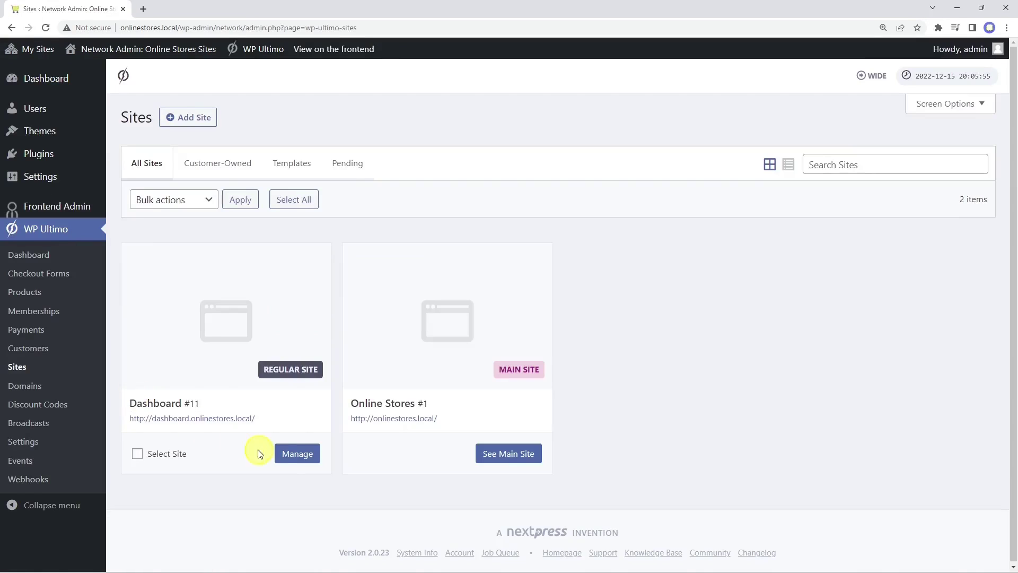
{"action": "left_click", "coordinate": [287, 455]}
{"action": "left_click", "coordinate": [424, 117]}
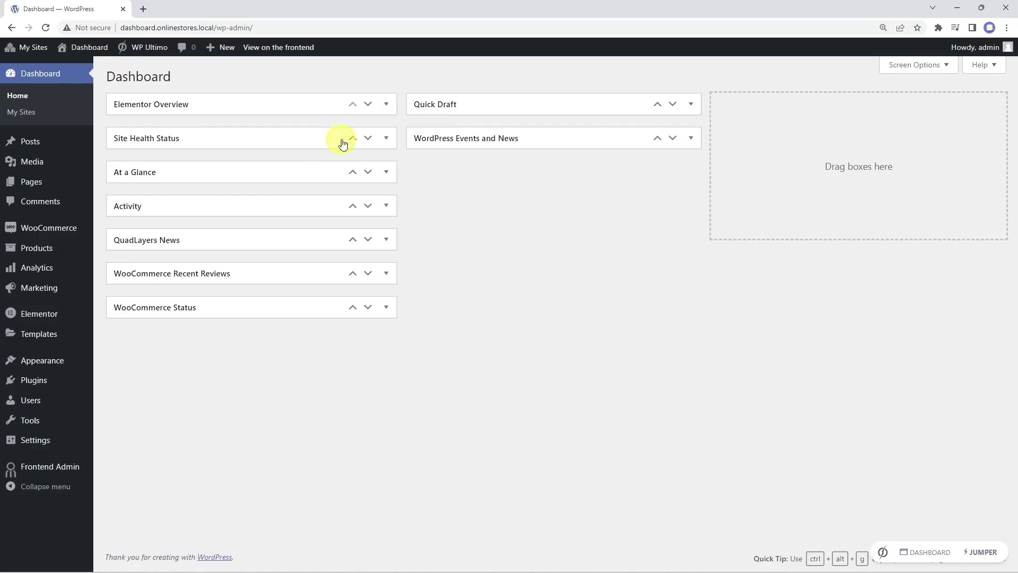
Step: Add a new page titled 'Taxonomies' and open it in Elementor
{"action": "mouse_move", "coordinate": [43, 185]}
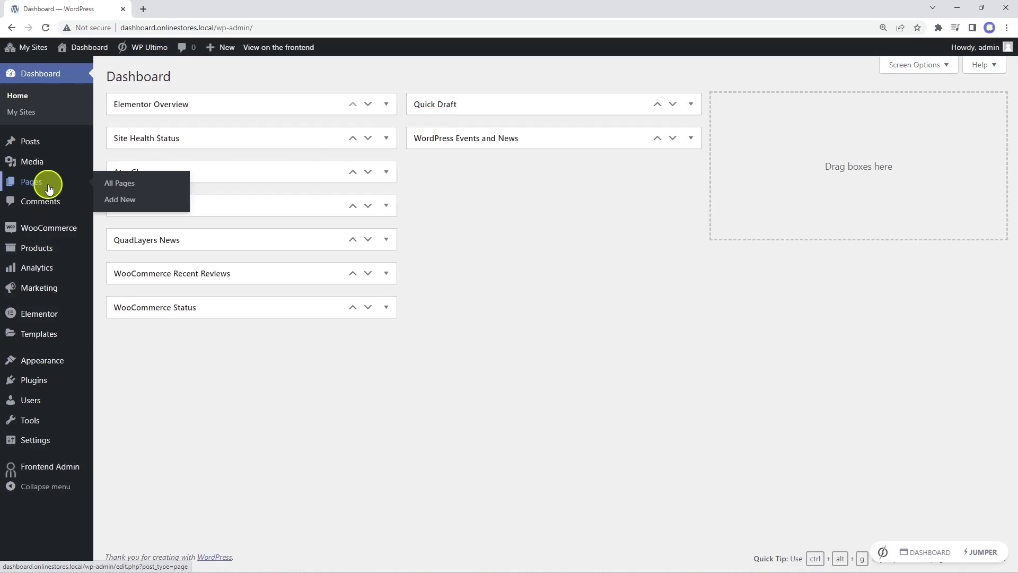
{"action": "left_click", "coordinate": [119, 200]}
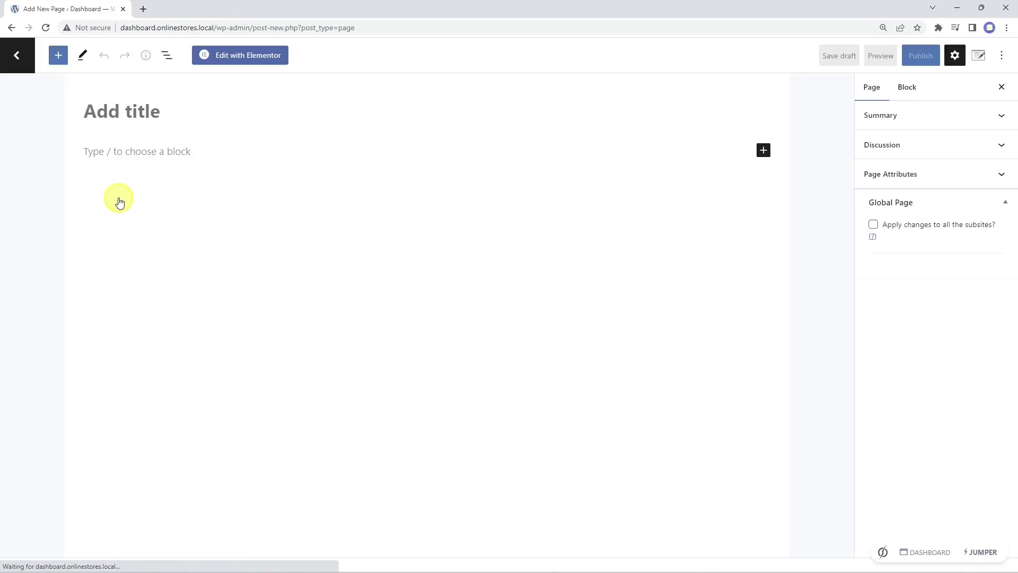
{"action": "type", "text": "Taxonomies"}
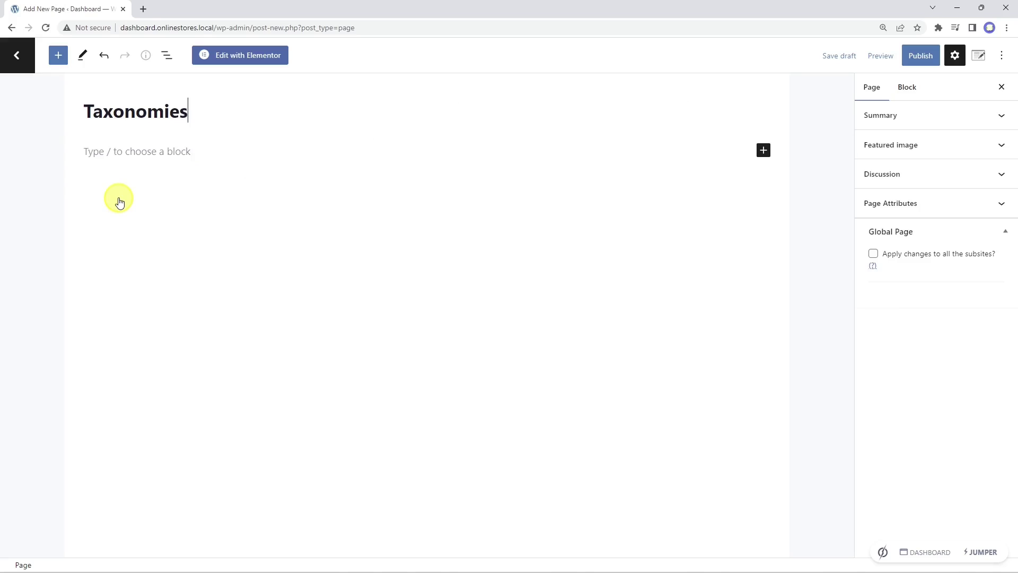
{"action": "left_click", "coordinate": [262, 60]}
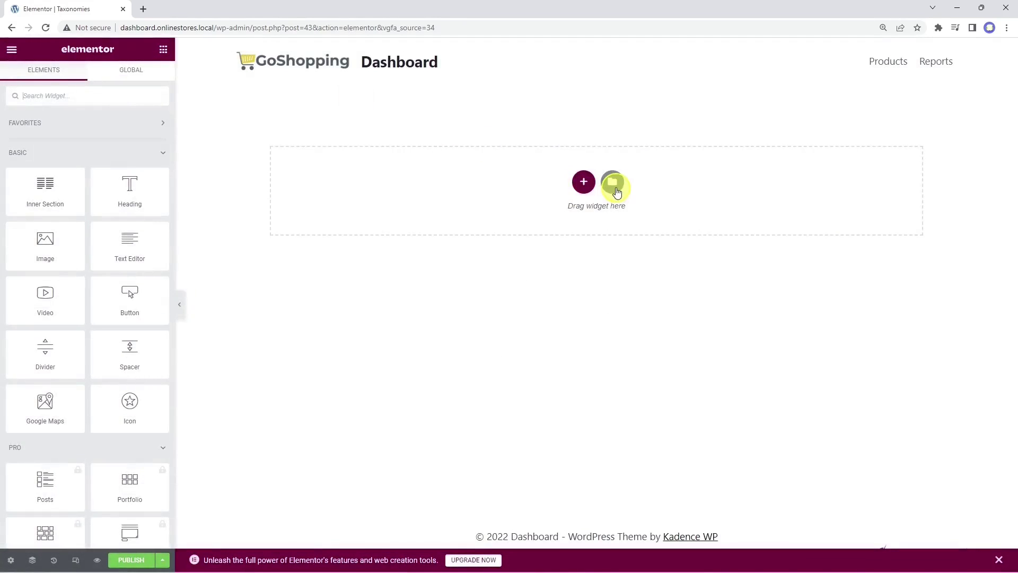
Step: Insert the elementor-01 template from My Templates, applying its page settings too
{"action": "left_click", "coordinate": [612, 182]}
{"action": "left_click", "coordinate": [565, 86]}
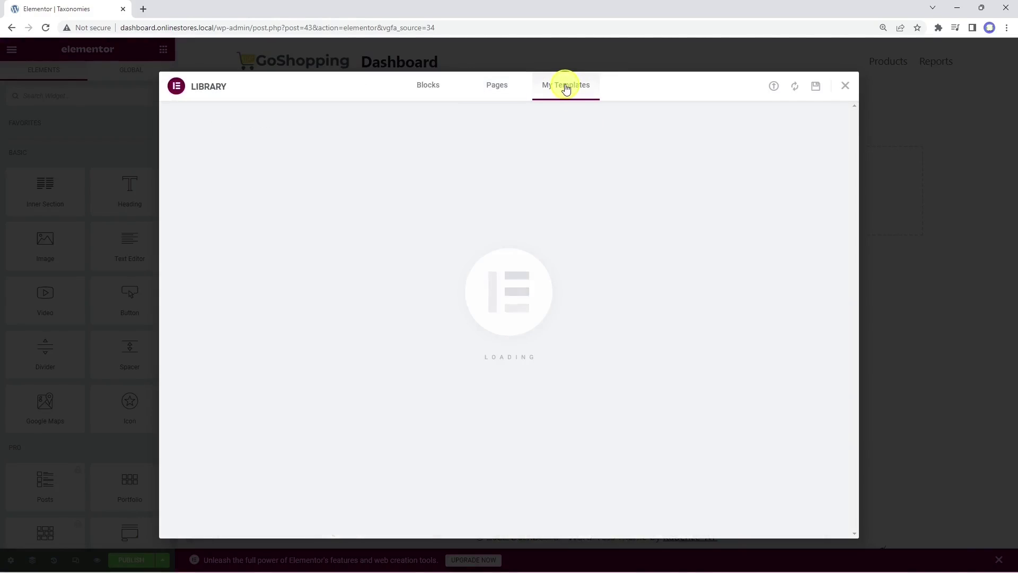
{"action": "left_click", "coordinate": [733, 179]}
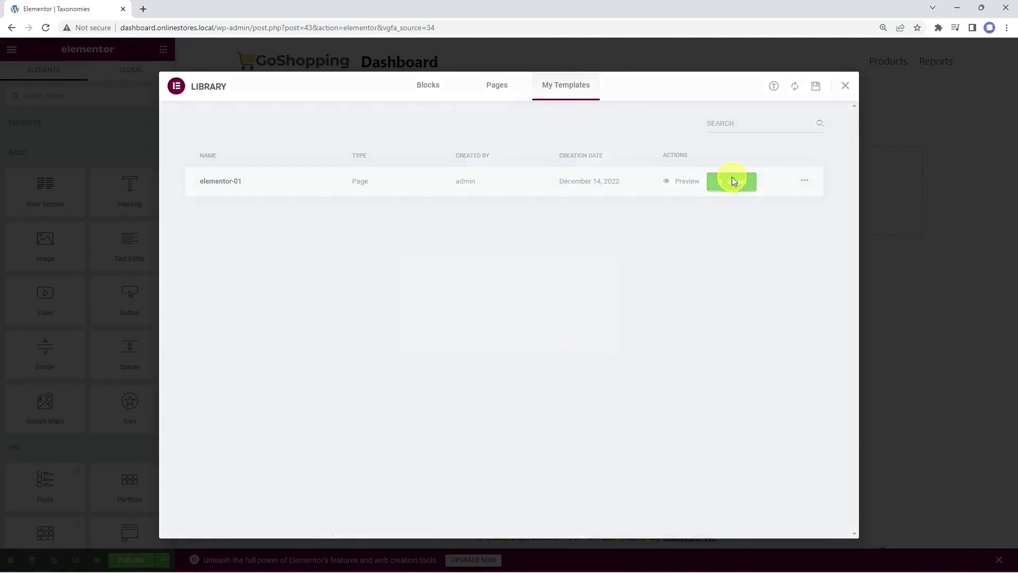
{"action": "left_click", "coordinate": [574, 333]}
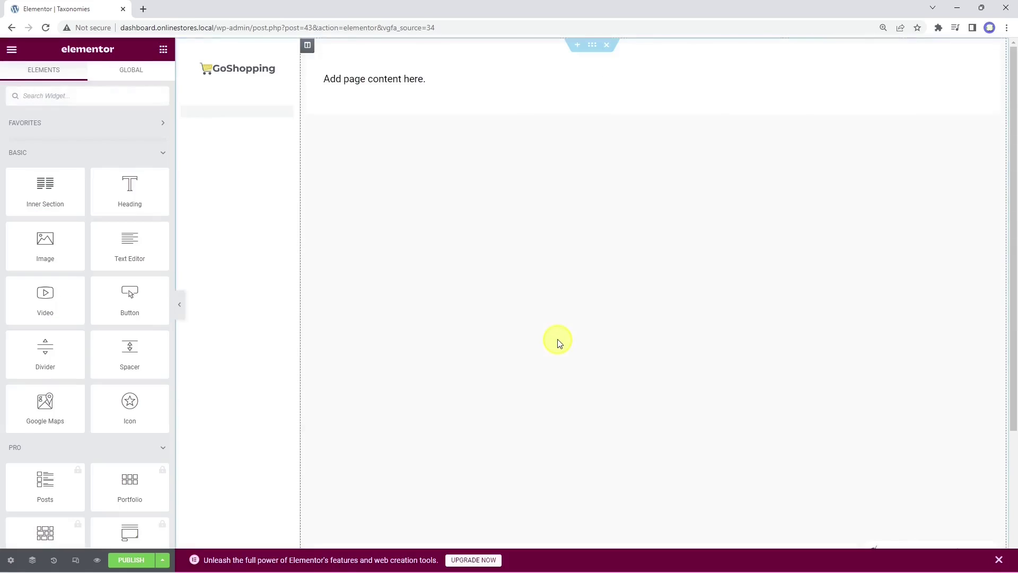
Step: Delete the placeholder text block and drop a Tabs widget into the content area
{"action": "left_click", "coordinate": [451, 81]}
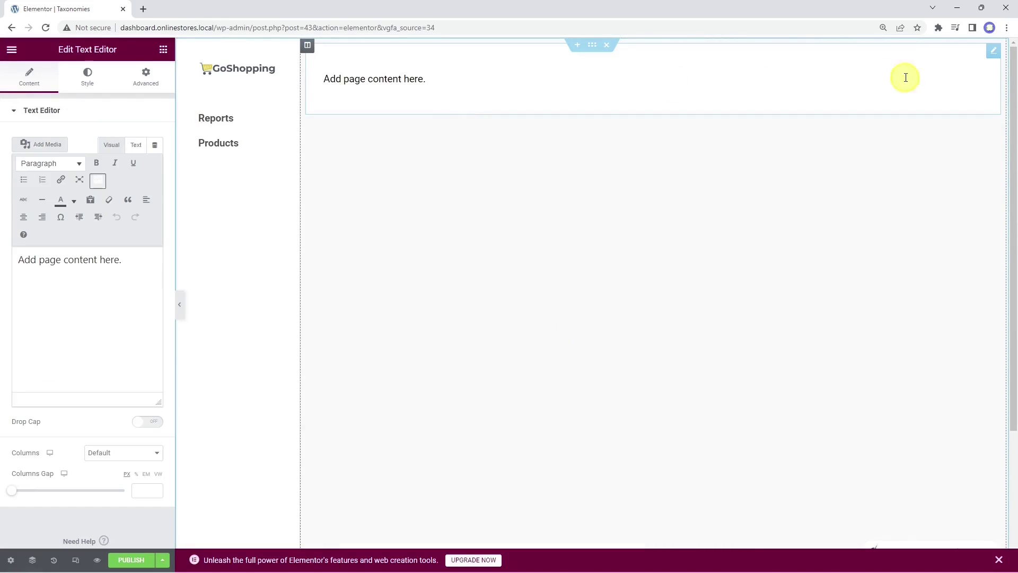
{"action": "right_click", "coordinate": [984, 58]}
{"action": "left_click", "coordinate": [932, 263]}
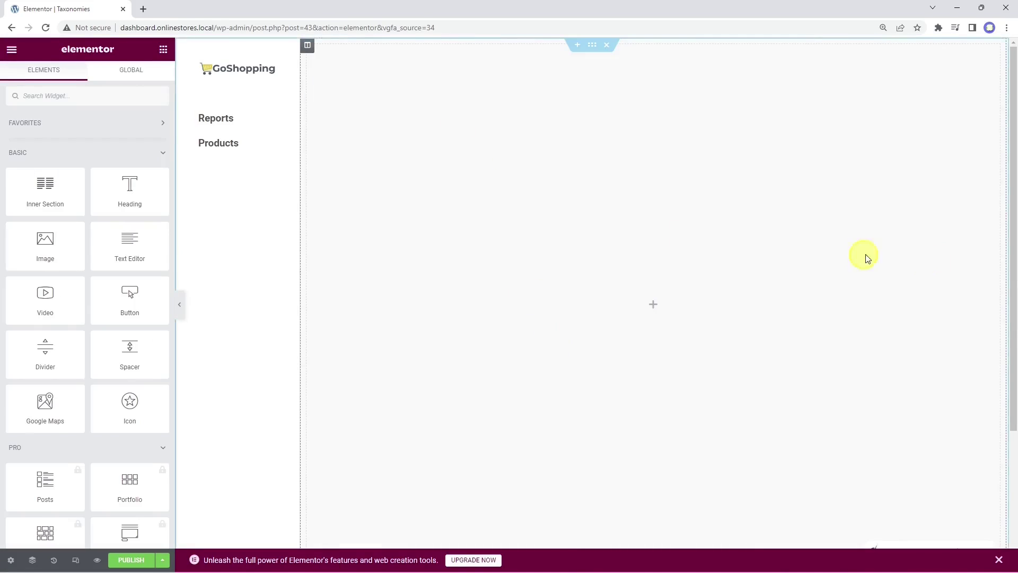
{"action": "type", "text": "tab"}
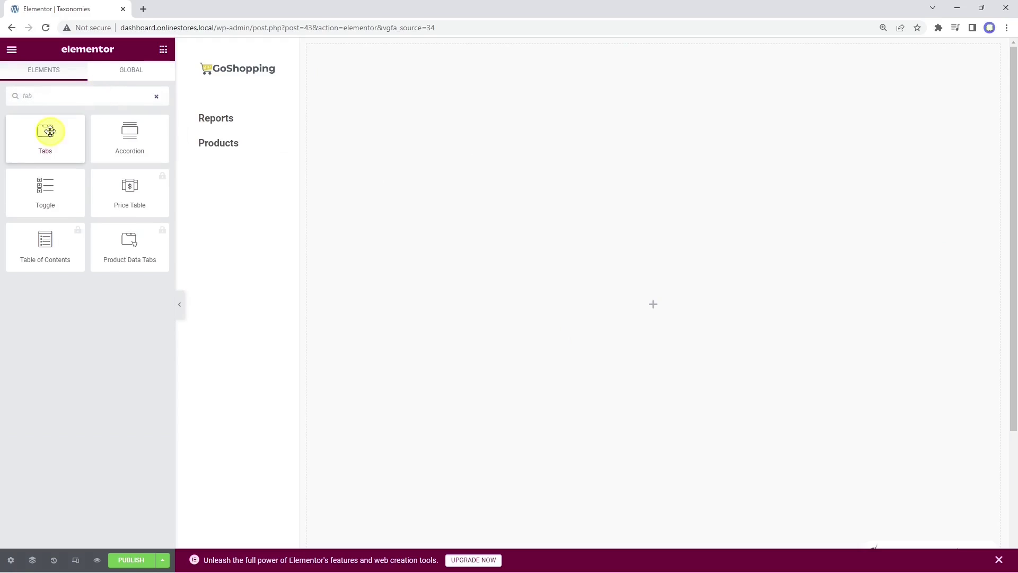
{"action": "left_click_drag", "start_coordinate": [45, 132], "coordinate": [703, 313]}
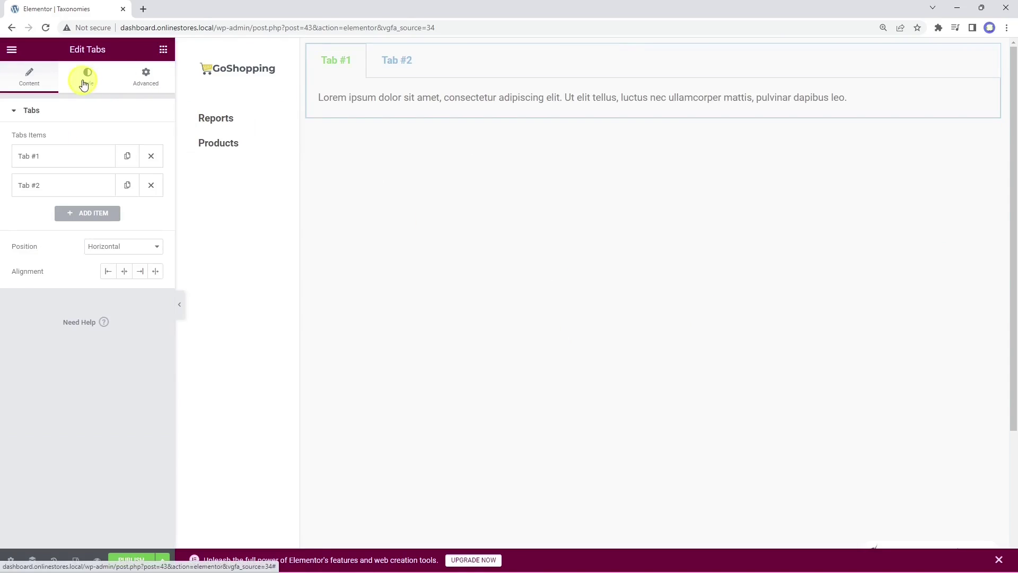
{"action": "left_click", "coordinate": [86, 78]}
{"action": "left_click", "coordinate": [156, 250]}
Step: Set the tab title colour to 282828 and the active tab colour to 280898
{"action": "type", "text": "282828"}
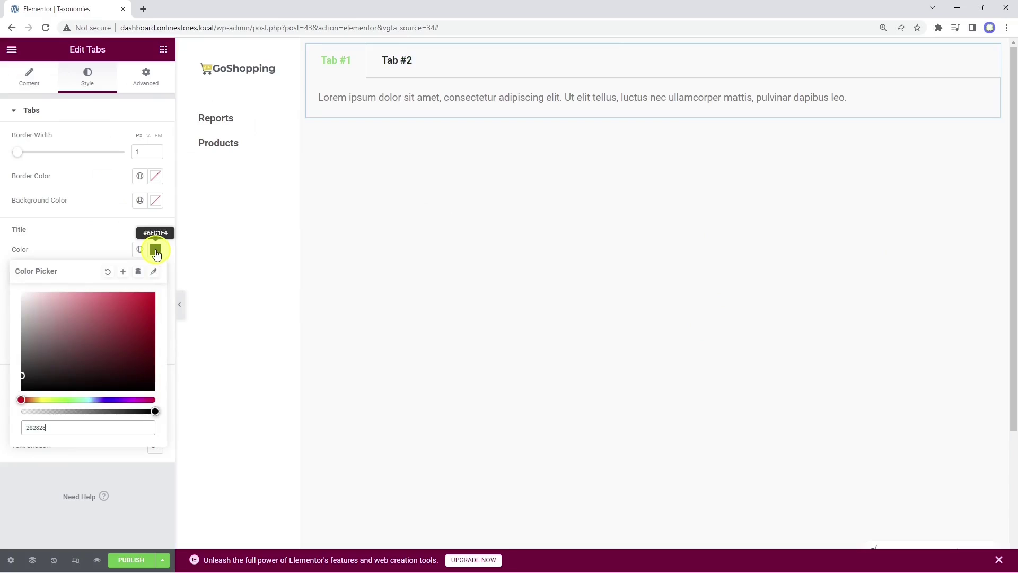
{"action": "left_click", "coordinate": [156, 251]}
{"action": "left_click", "coordinate": [157, 274]}
{"action": "type", "text": "280898"}
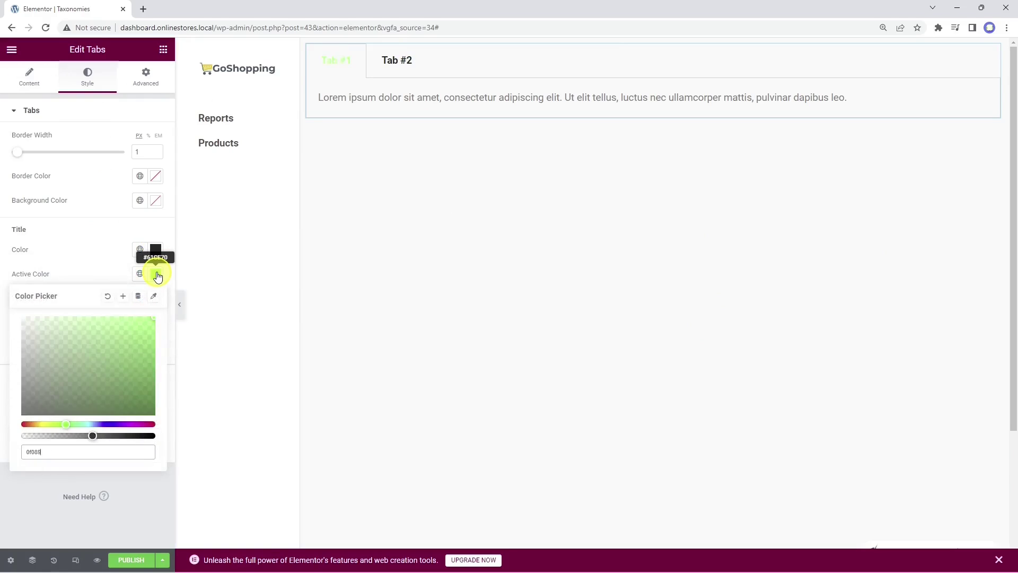
{"action": "left_click", "coordinate": [157, 275]}
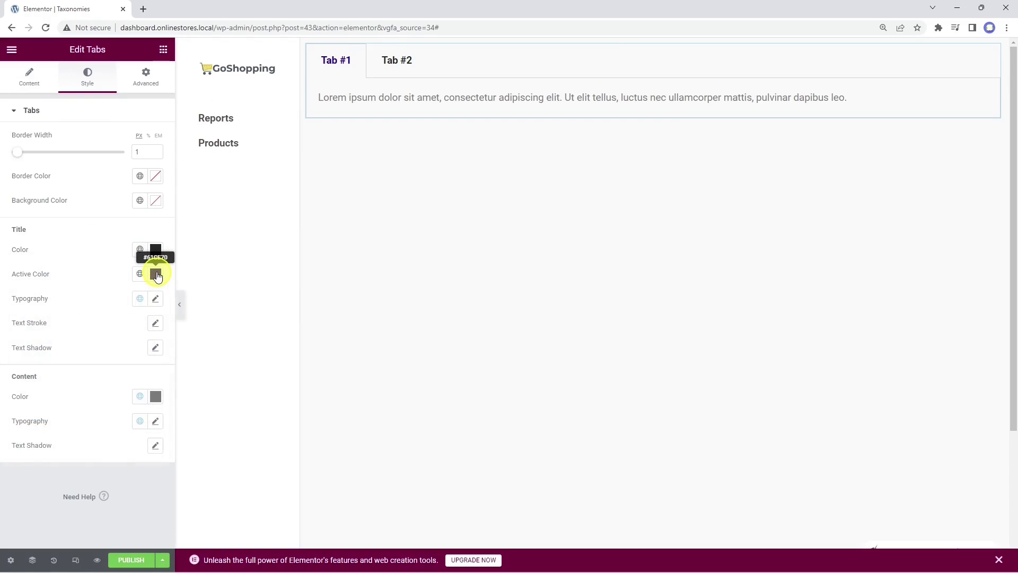
Step: Add a third tab item and rename the first tab 'Categories'
{"action": "left_click", "coordinate": [30, 88]}
{"action": "left_click", "coordinate": [81, 215]}
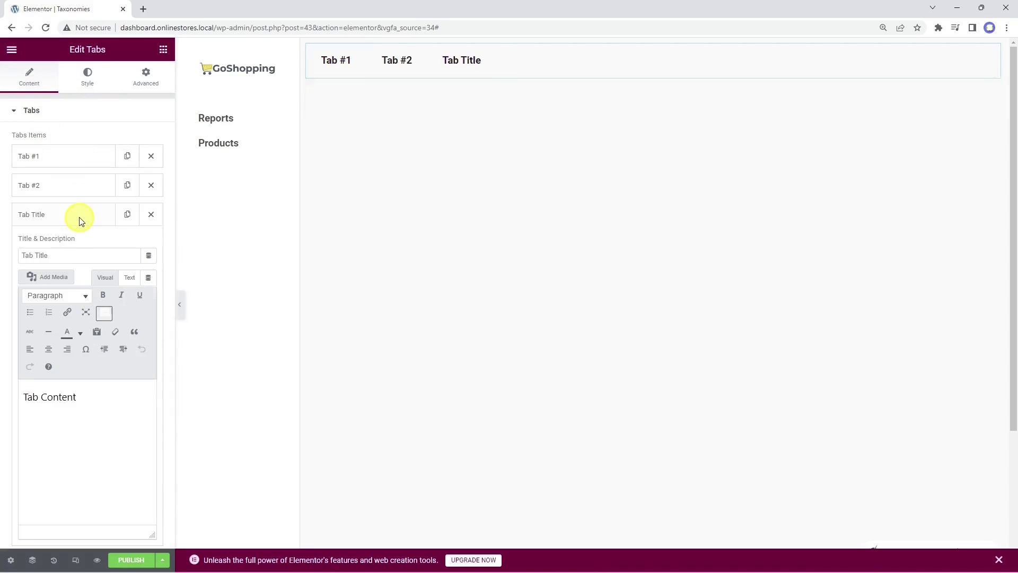
{"action": "left_click", "coordinate": [79, 218]}
{"action": "left_click", "coordinate": [68, 158]}
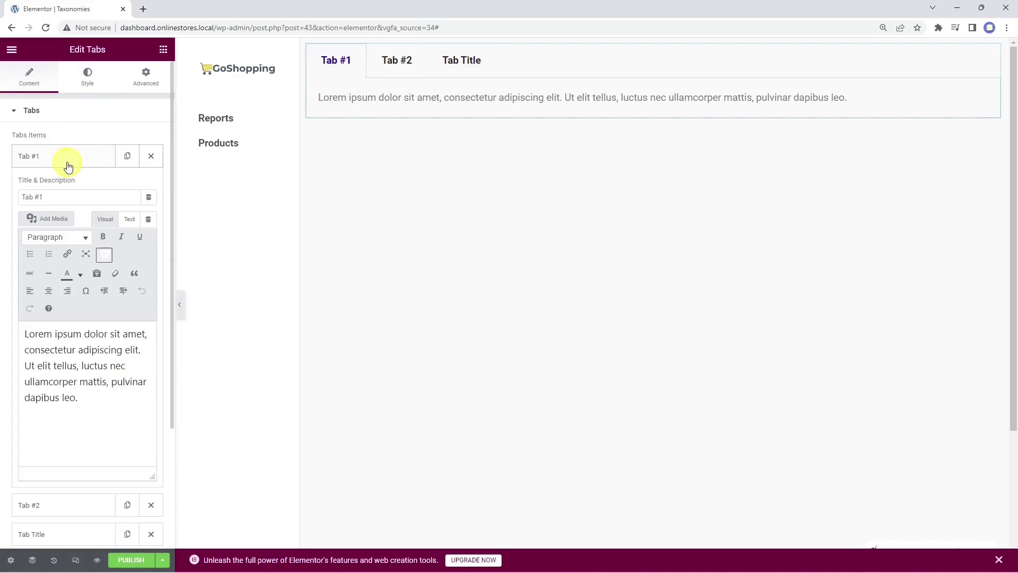
{"action": "triple_click", "coordinate": [69, 198]}
{"action": "type", "text": "Categories"}
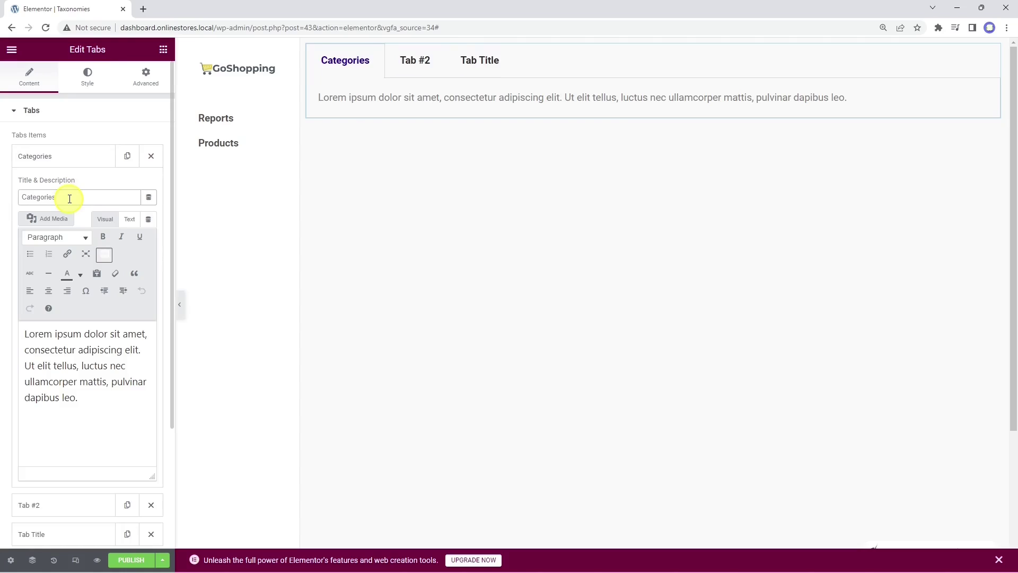
{"action": "left_click", "coordinate": [61, 159]}
Step: Rename the second tab 'Tags' and select the third tab's title for renaming
{"action": "left_click", "coordinate": [61, 188]}
{"action": "left_click", "coordinate": [68, 227]}
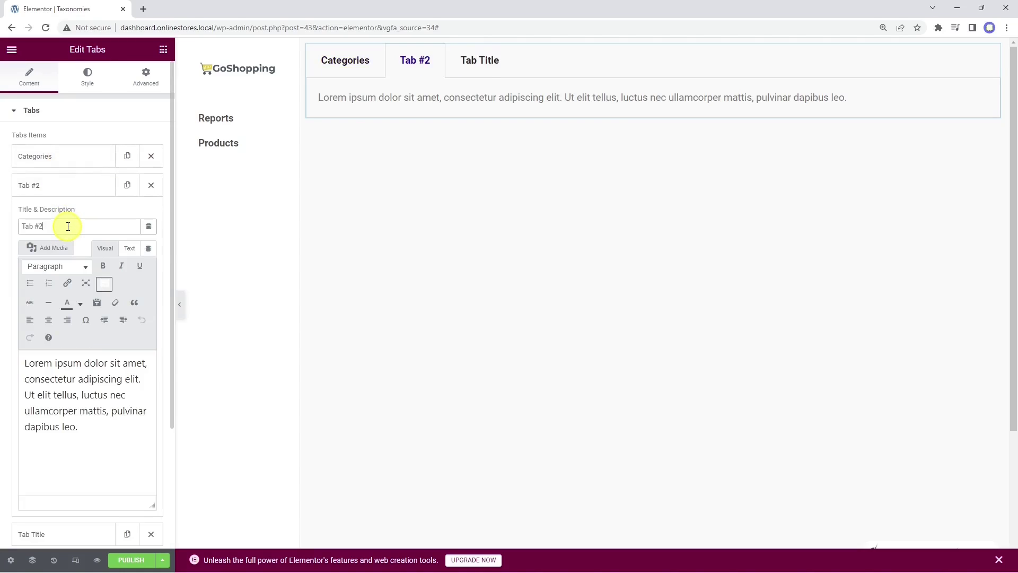
{"action": "triple_click", "coordinate": [68, 227]}
{"action": "type", "text": "Tags"}
{"action": "left_click", "coordinate": [75, 191]}
{"action": "left_click", "coordinate": [75, 221]}
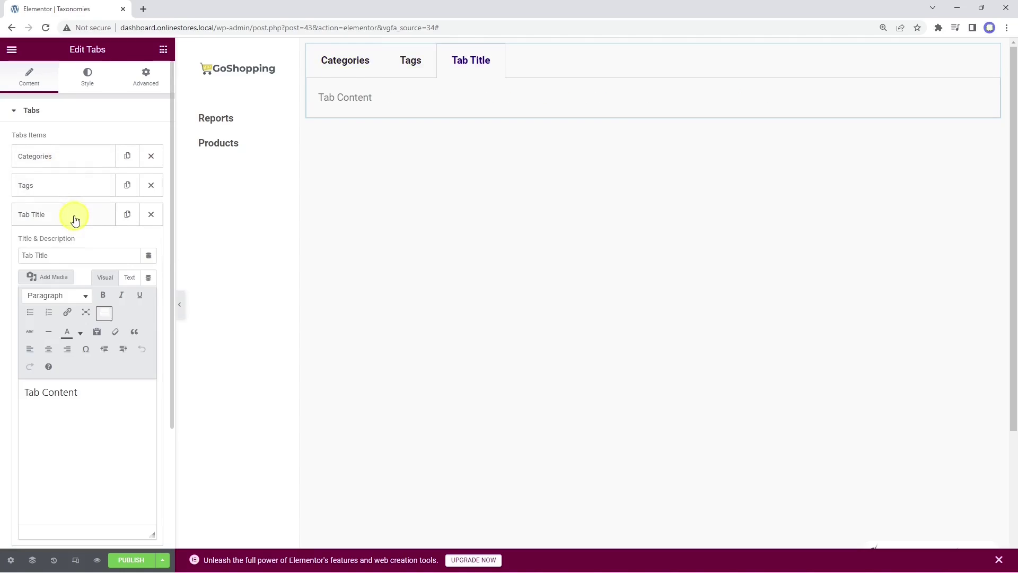
{"action": "triple_click", "coordinate": [77, 257]}
Step: Title the third tab 'Attributes' and paste the product categories shortcode into Categories
{"action": "type", "text": "Attributes"}
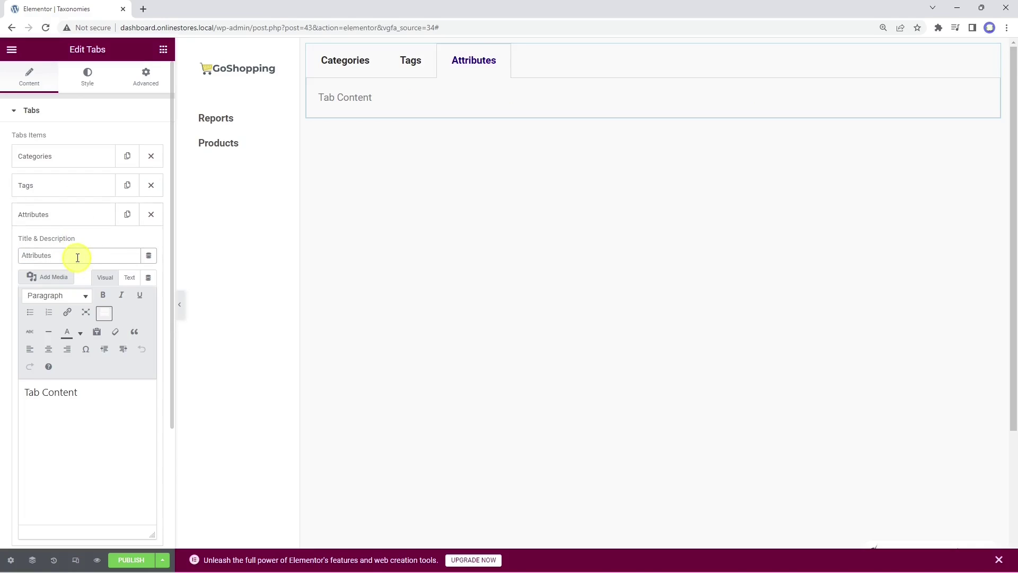
{"action": "left_click", "coordinate": [73, 159]}
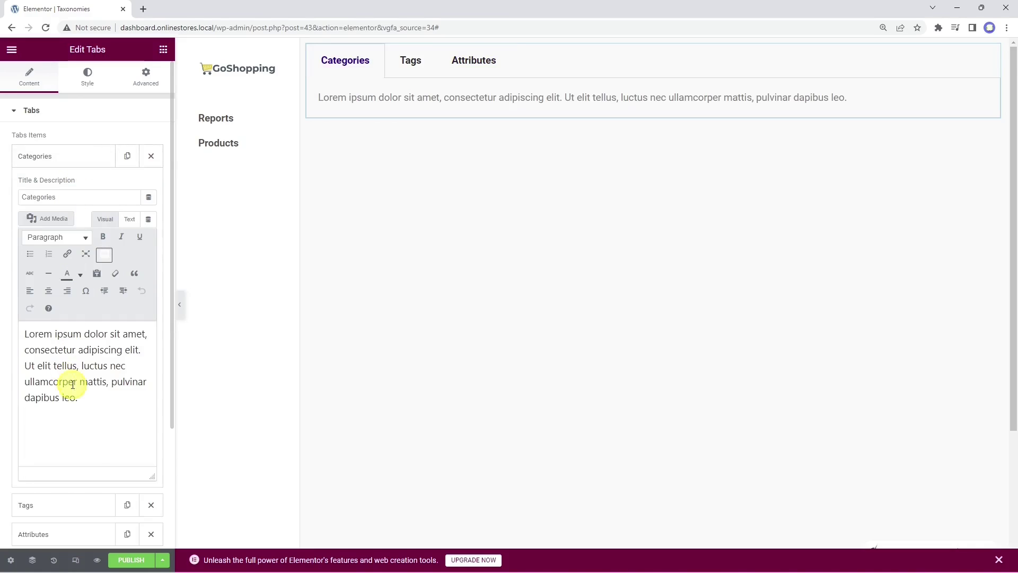
{"action": "triple_click", "coordinate": [86, 399]}
{"action": "right_click", "coordinate": [87, 398]}
{"action": "left_click", "coordinate": [146, 238]}
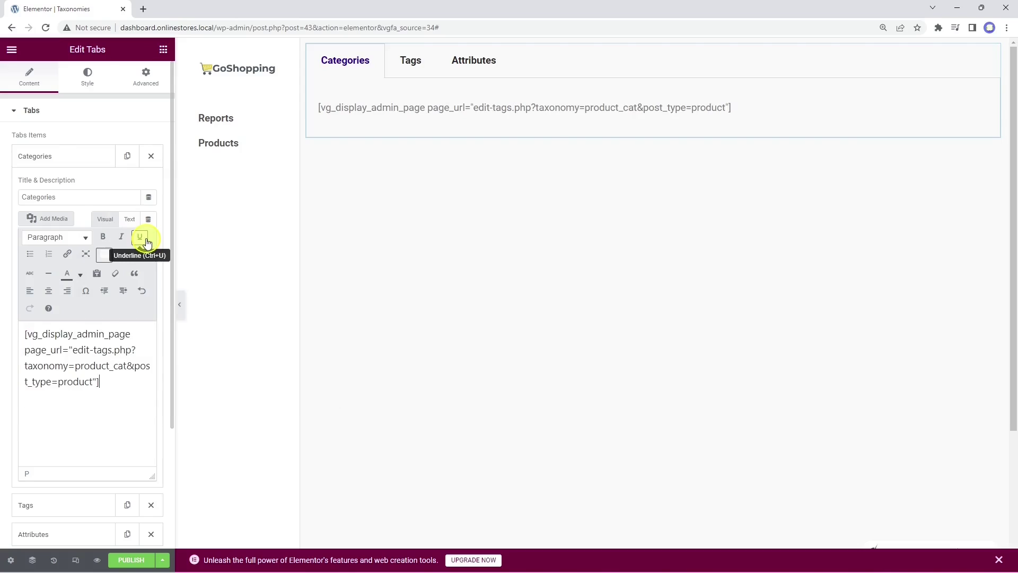
{"action": "left_click", "coordinate": [64, 159]}
Step: Replace the Tags tab's placeholder with the product tags vg_display_admin_page shortcode
{"action": "left_click", "coordinate": [65, 185]}
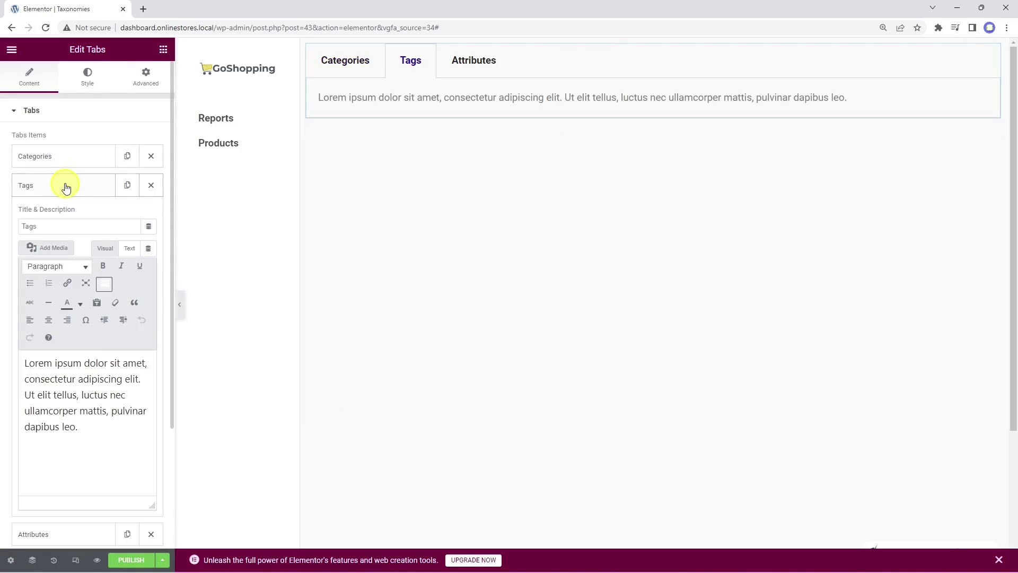
{"action": "left_click_drag", "start_coordinate": [78, 427], "coordinate": [27, 364]}
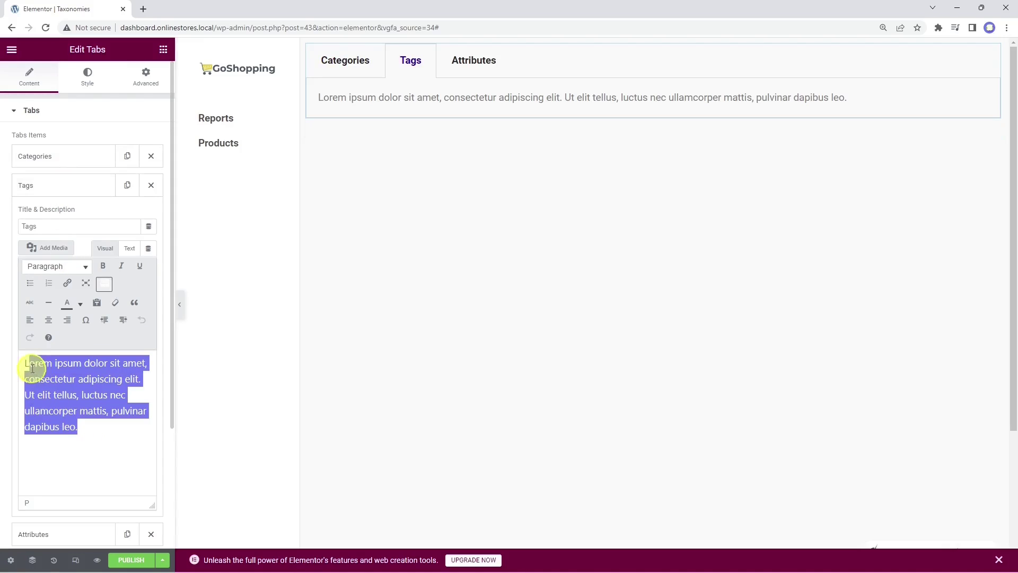
{"action": "right_click", "coordinate": [27, 364]}
{"action": "left_click", "coordinate": [96, 200]}
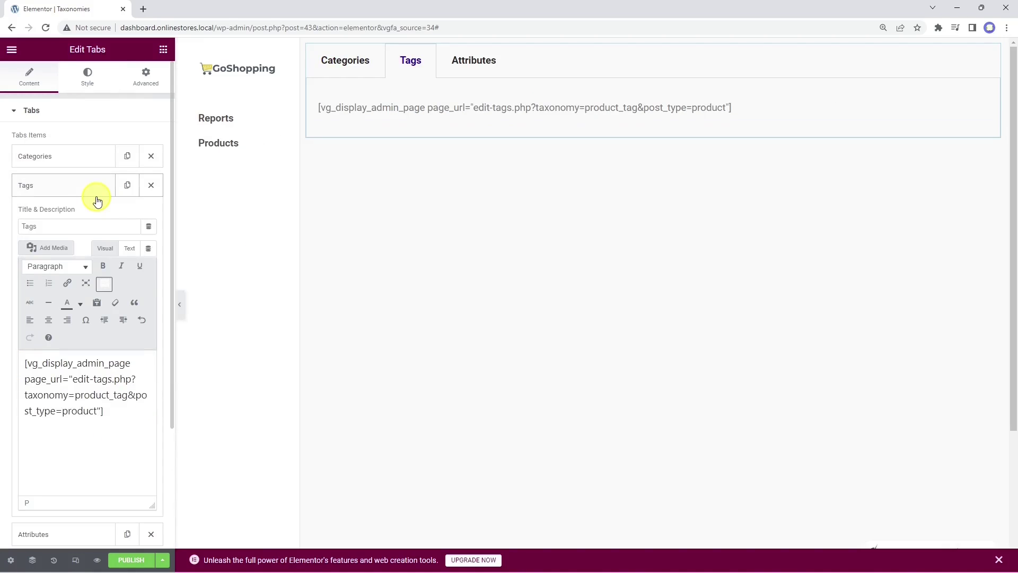
{"action": "left_click", "coordinate": [88, 191]}
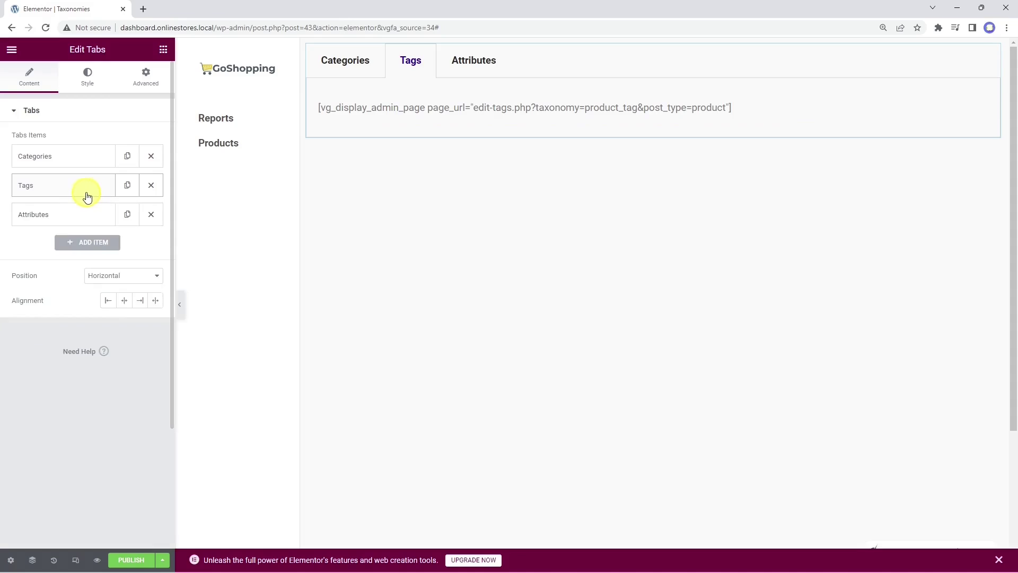
Step: Paste the product attributes shortcode into the Attributes tab and preview the Taxonomies page
{"action": "left_click", "coordinate": [47, 214]}
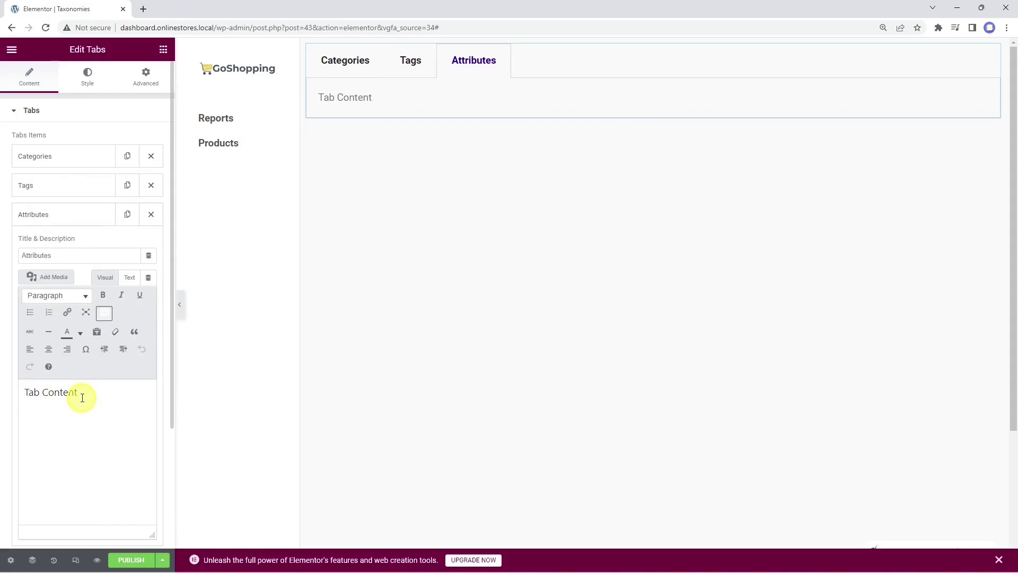
{"action": "left_click_drag", "start_coordinate": [79, 393], "coordinate": [27, 394]}
{"action": "right_click", "coordinate": [27, 393]}
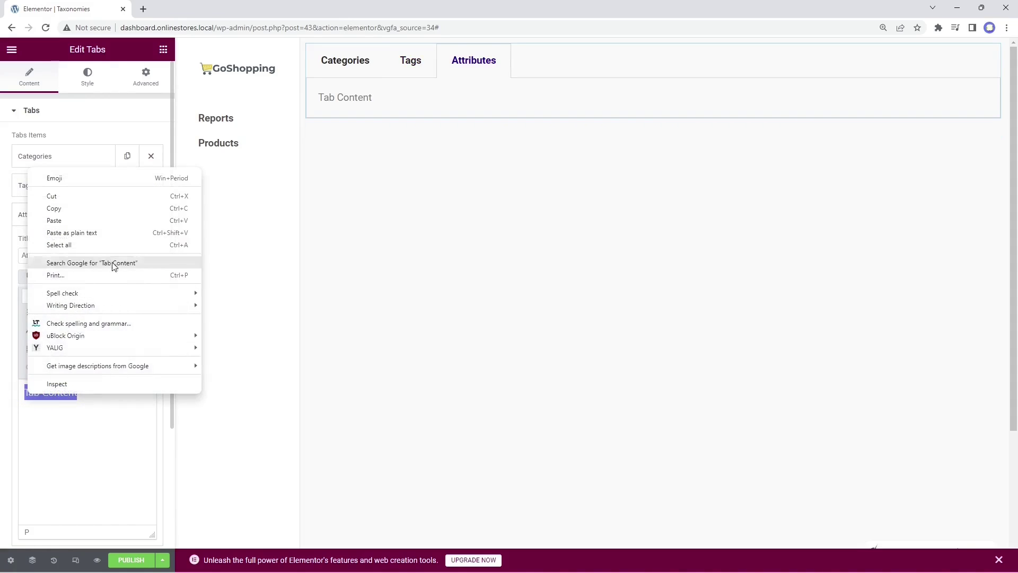
{"action": "left_click", "coordinate": [118, 232]}
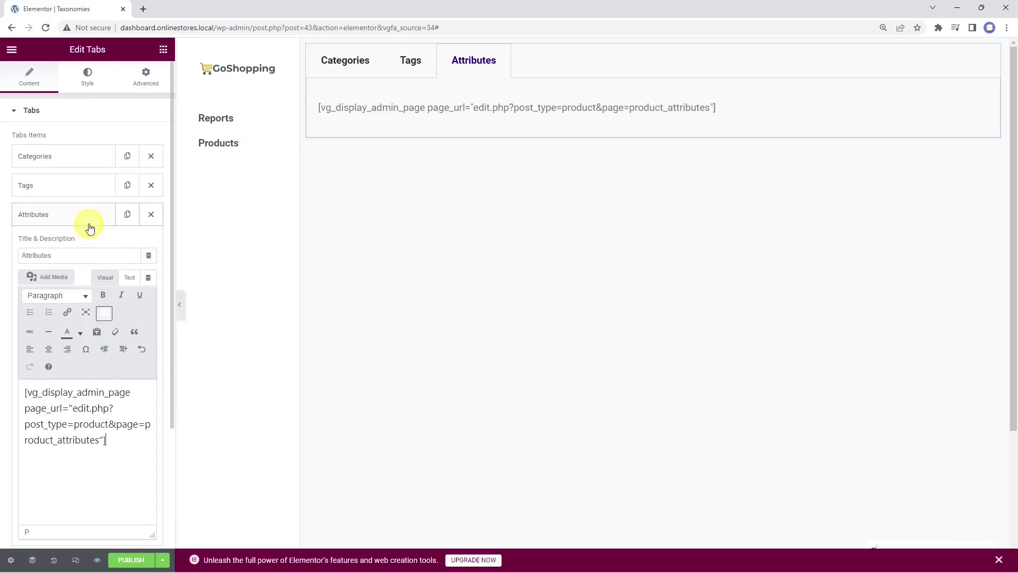
{"action": "left_click", "coordinate": [81, 186]}
{"action": "left_click", "coordinate": [81, 160]}
{"action": "left_click", "coordinate": [81, 161]}
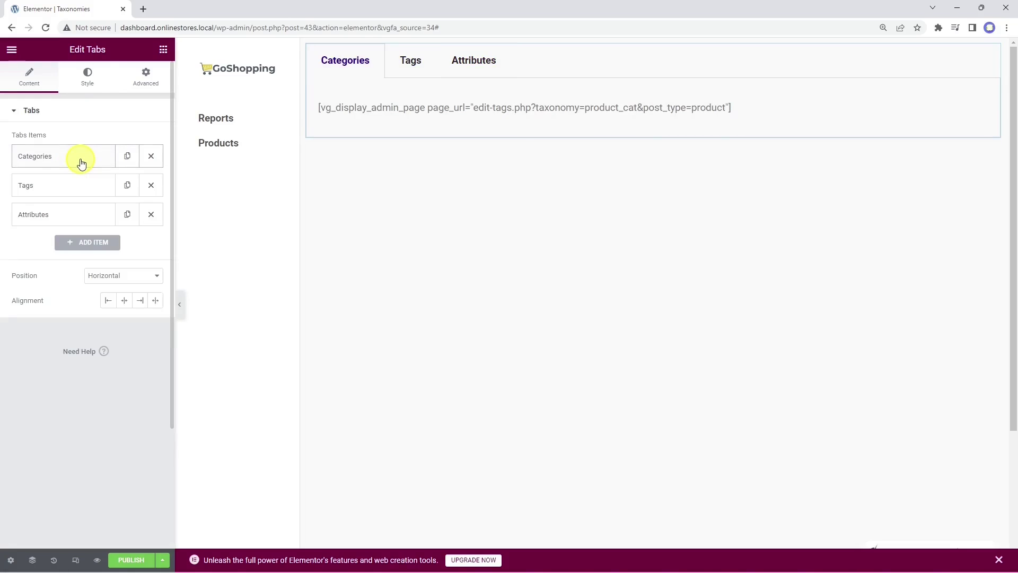
{"action": "left_click", "coordinate": [96, 561]}
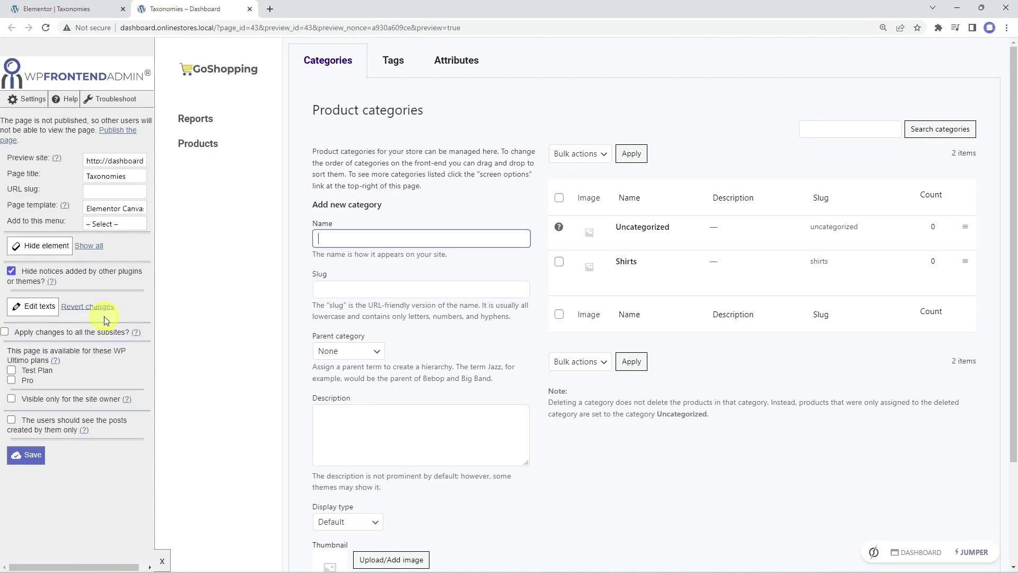
Step: Set the page's URL slug to 'taxon' and add it to the Dashboard menu
{"action": "left_click", "coordinate": [120, 194]}
{"action": "type", "text": "taxonomies"}
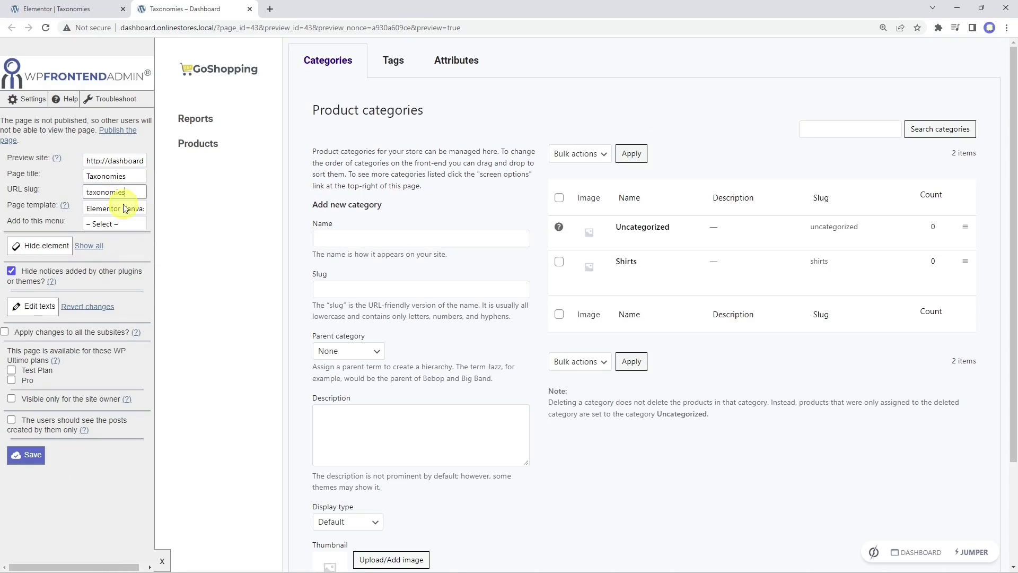
{"action": "left_click", "coordinate": [120, 224]}
{"action": "left_click", "coordinate": [109, 243]}
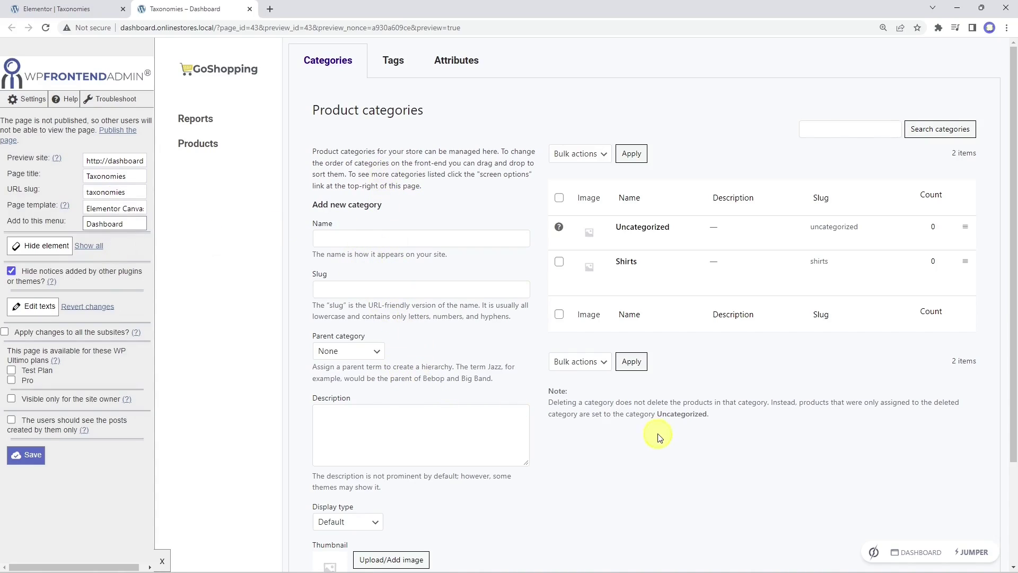
Step: Hide the category form's intro paragraph and the Slug, Name and Parent help texts
{"action": "left_click", "coordinate": [38, 249]}
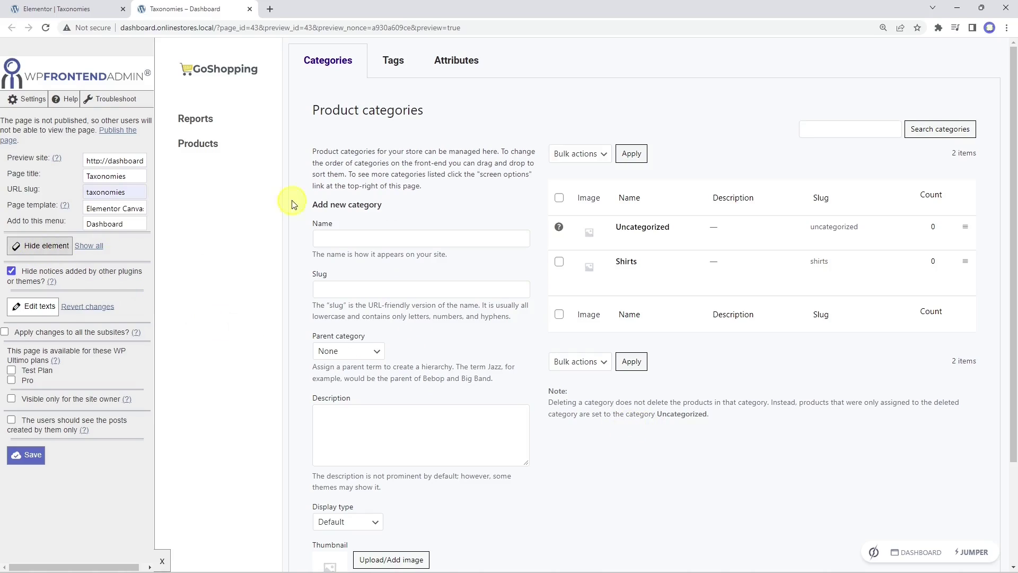
{"action": "left_click", "coordinate": [406, 171]}
{"action": "left_click", "coordinate": [53, 246]}
{"action": "left_click", "coordinate": [381, 250]}
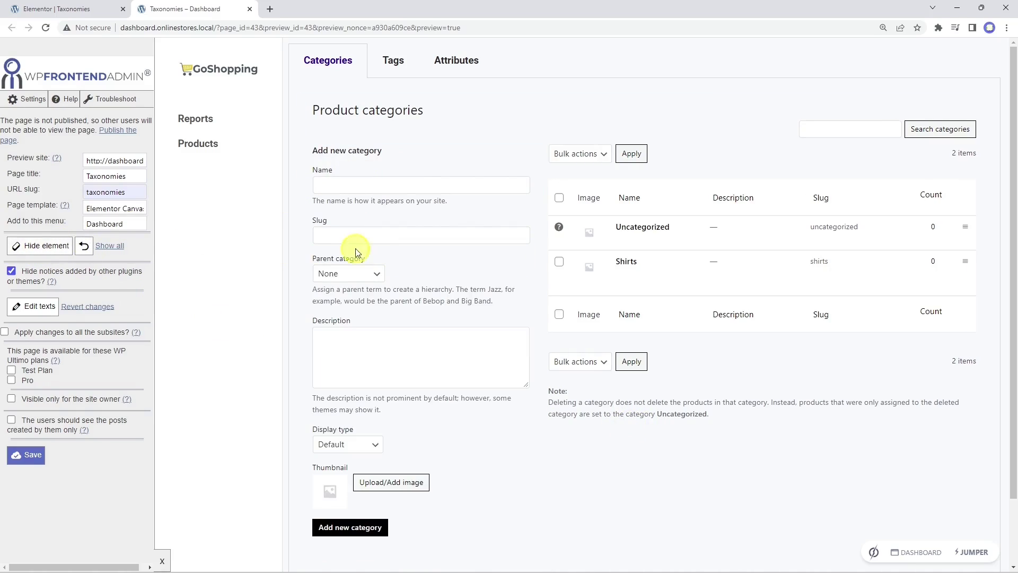
{"action": "left_click", "coordinate": [32, 247]}
{"action": "left_click", "coordinate": [391, 200]}
{"action": "left_click", "coordinate": [48, 246]}
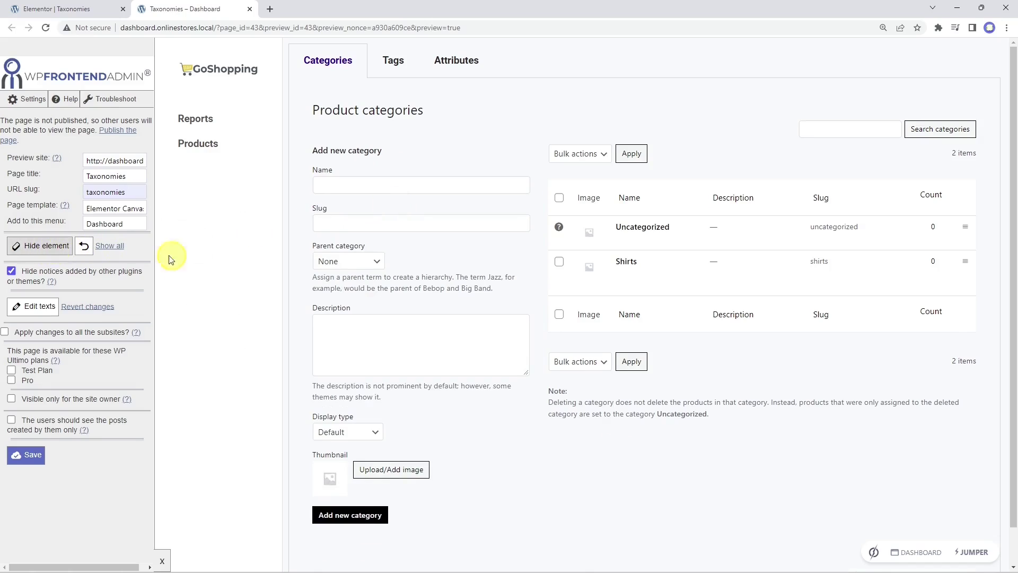
{"action": "left_click", "coordinate": [424, 281]}
Step: Hide the Description help text and the note below the table, then save
{"action": "left_click", "coordinate": [50, 248]}
{"action": "left_click", "coordinate": [399, 382]}
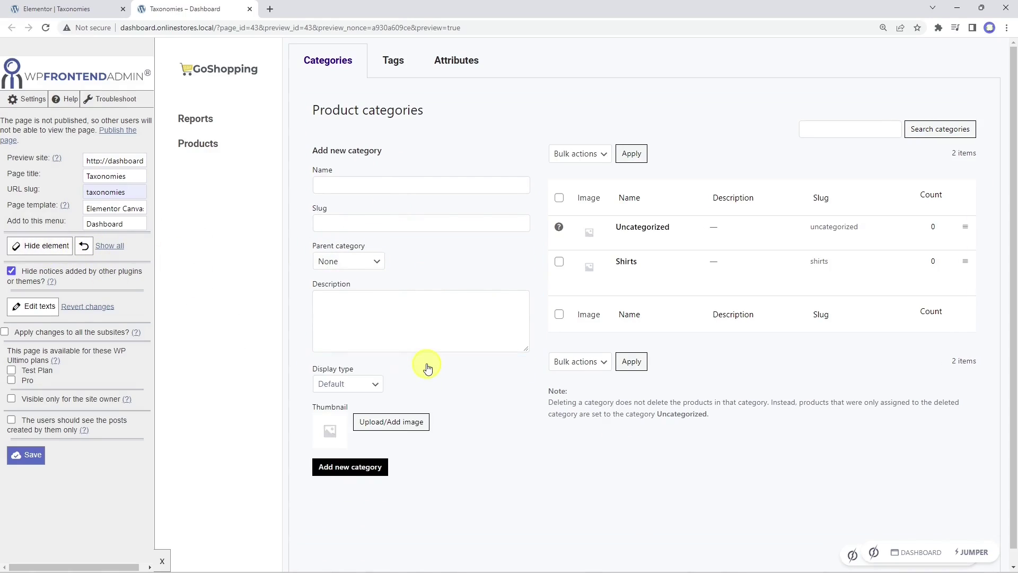
{"action": "left_click", "coordinate": [42, 245]}
{"action": "left_click", "coordinate": [619, 407]}
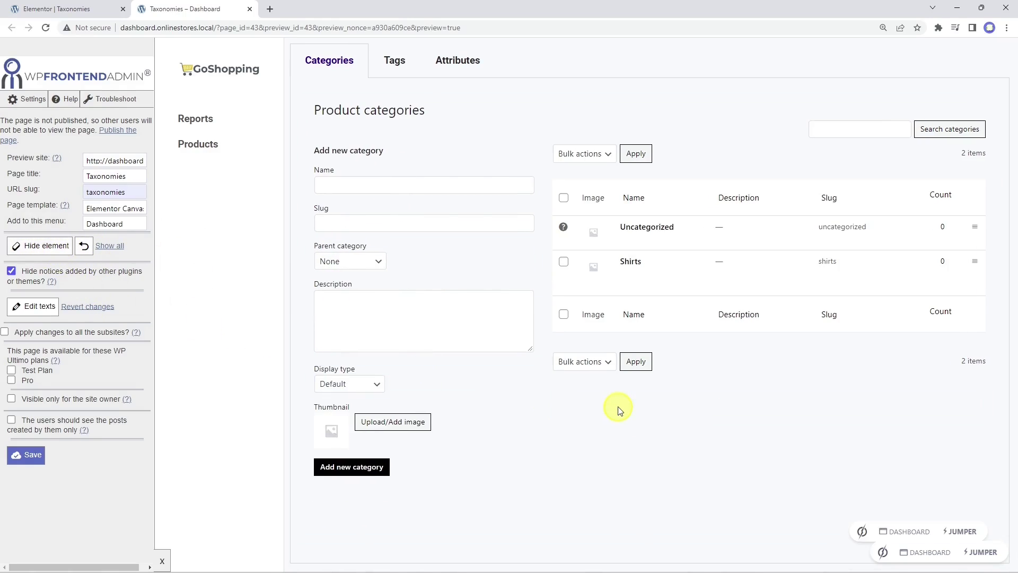
{"action": "left_click", "coordinate": [32, 455]}
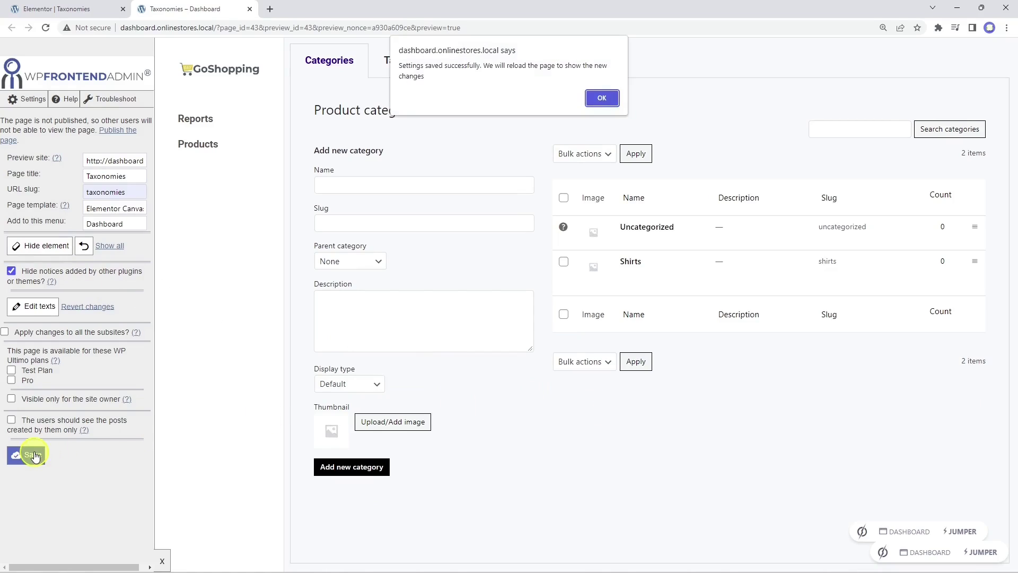
{"action": "left_click", "coordinate": [601, 98]}
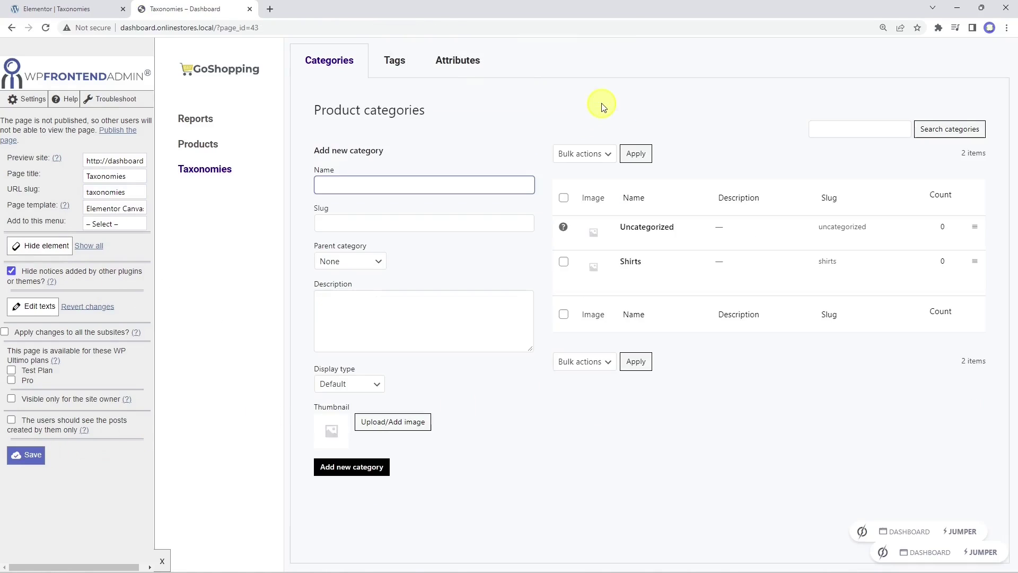
Step: Check the Shirts category and New tag edit screens, then go to the Attributes screen
{"action": "left_click", "coordinate": [631, 267]}
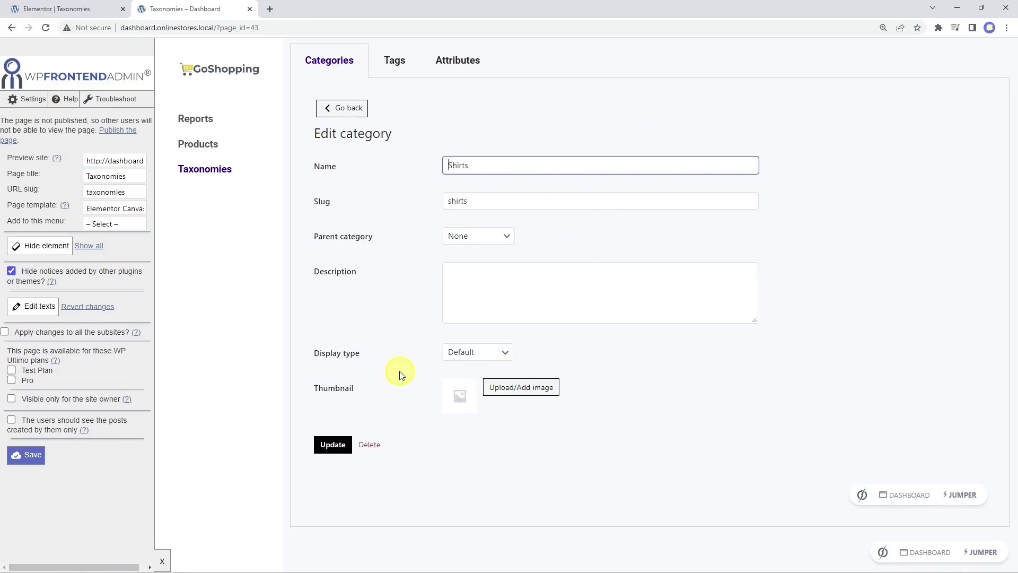
{"action": "left_click", "coordinate": [346, 107]}
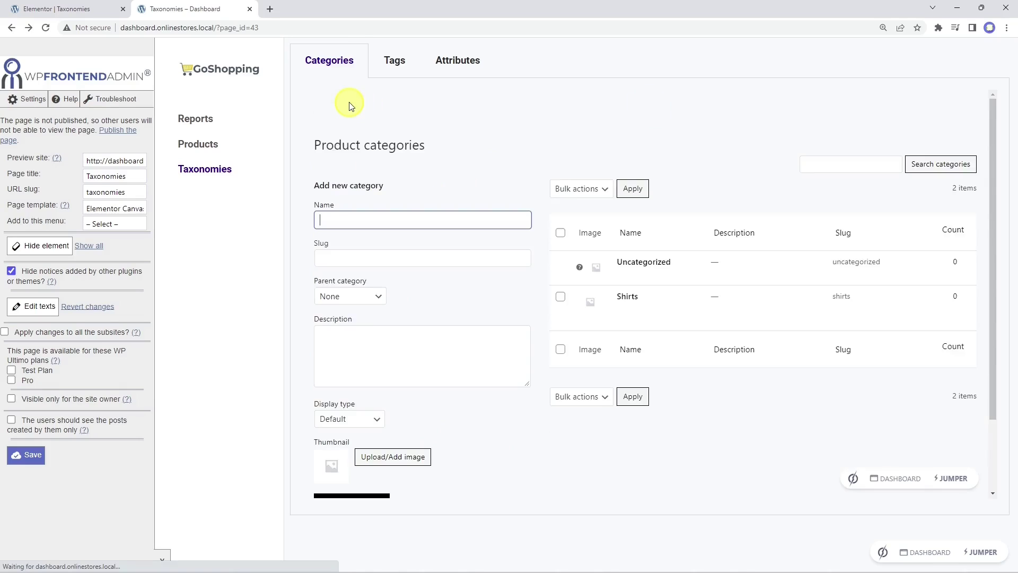
{"action": "left_click", "coordinate": [404, 66]}
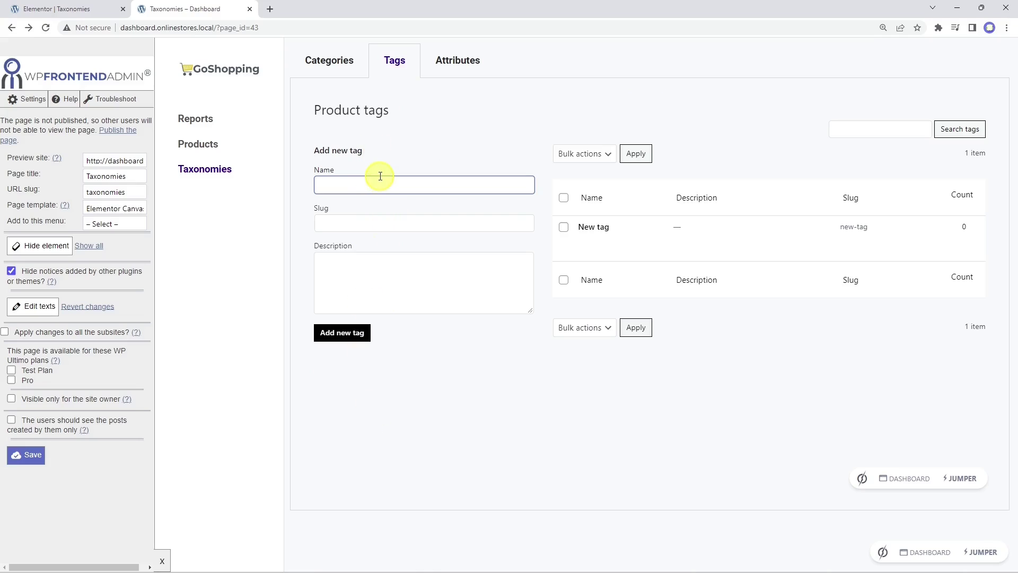
{"action": "left_click", "coordinate": [602, 227]}
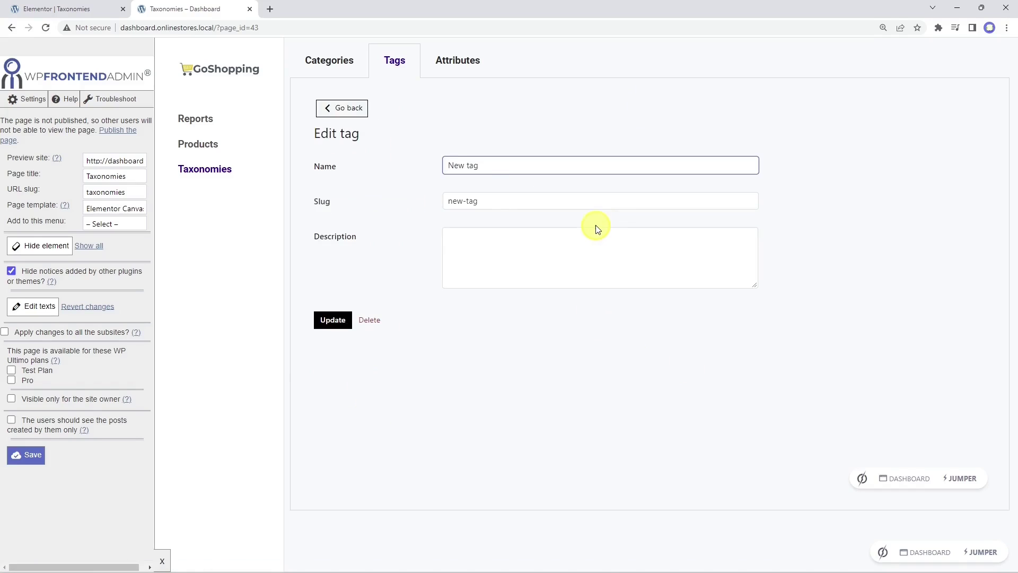
{"action": "left_click", "coordinate": [337, 108]}
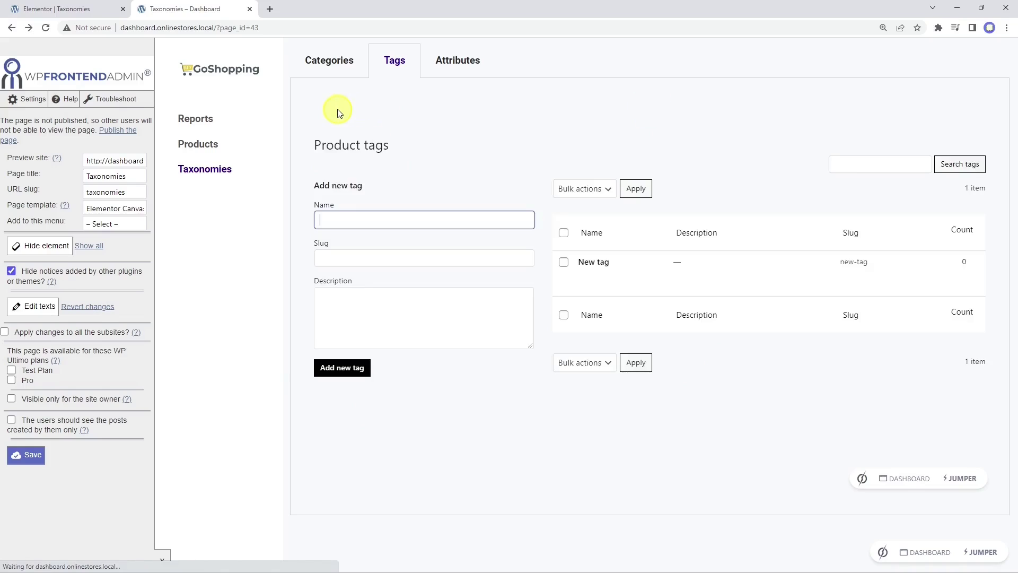
{"action": "left_click", "coordinate": [459, 71]}
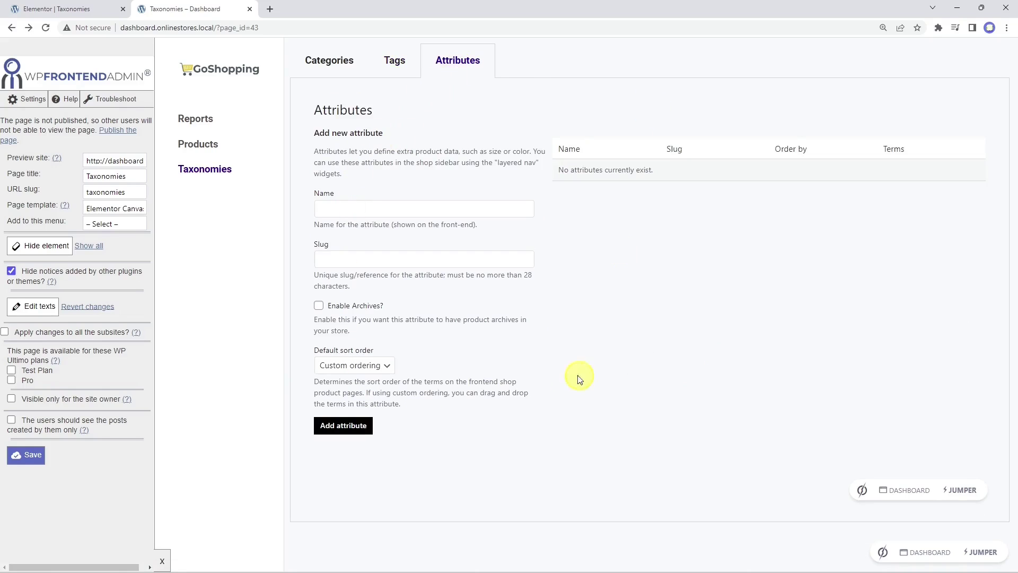
Step: Hide the Attributes intro, Name, Slug, Enable Archives and sort-order descriptions, then save
{"action": "left_click", "coordinate": [43, 246]}
{"action": "left_click", "coordinate": [406, 158]}
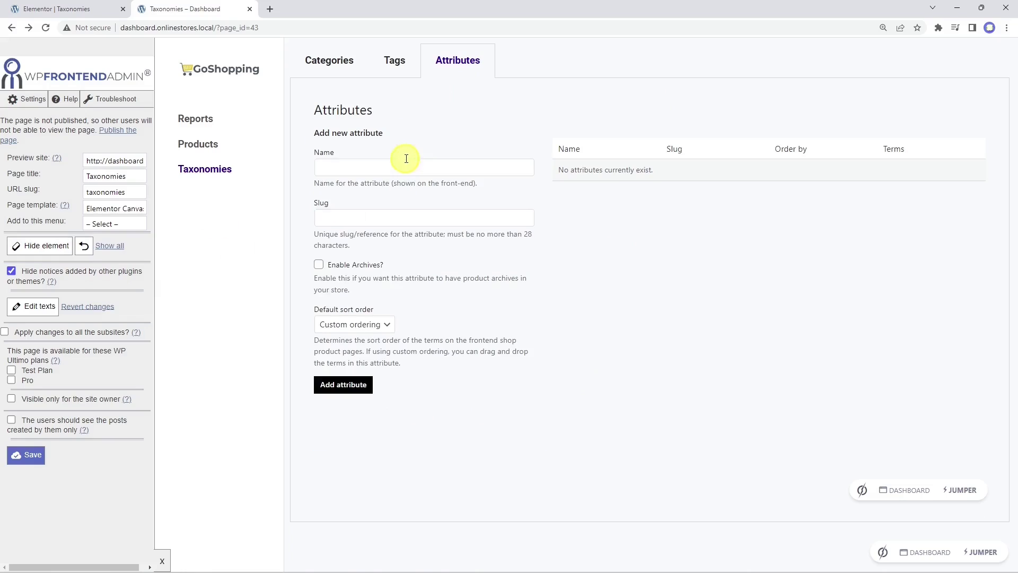
{"action": "left_click", "coordinate": [38, 249]}
{"action": "left_click", "coordinate": [382, 183]}
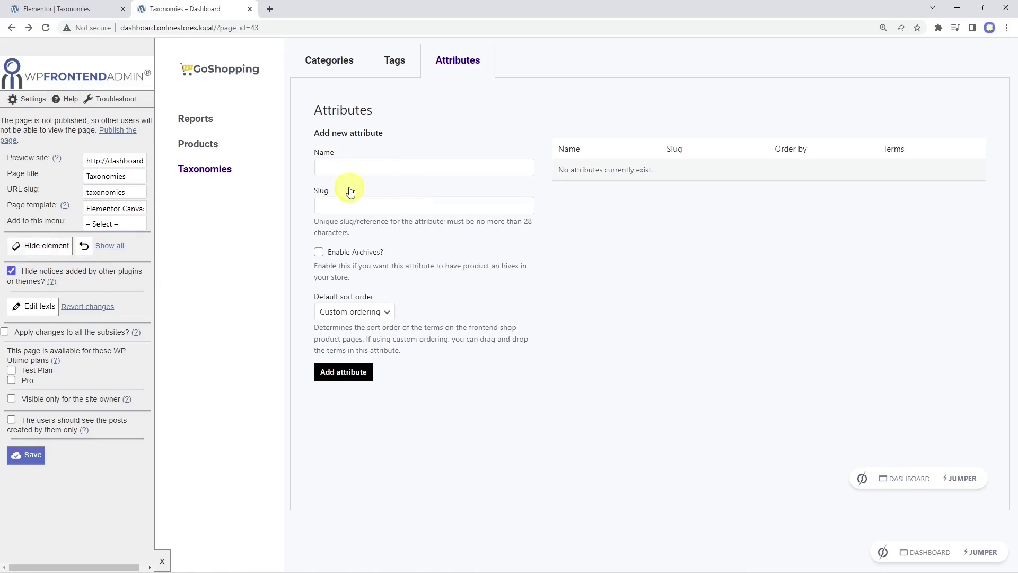
{"action": "left_click", "coordinate": [27, 246]}
{"action": "left_click", "coordinate": [357, 228]}
{"action": "left_click", "coordinate": [41, 246]}
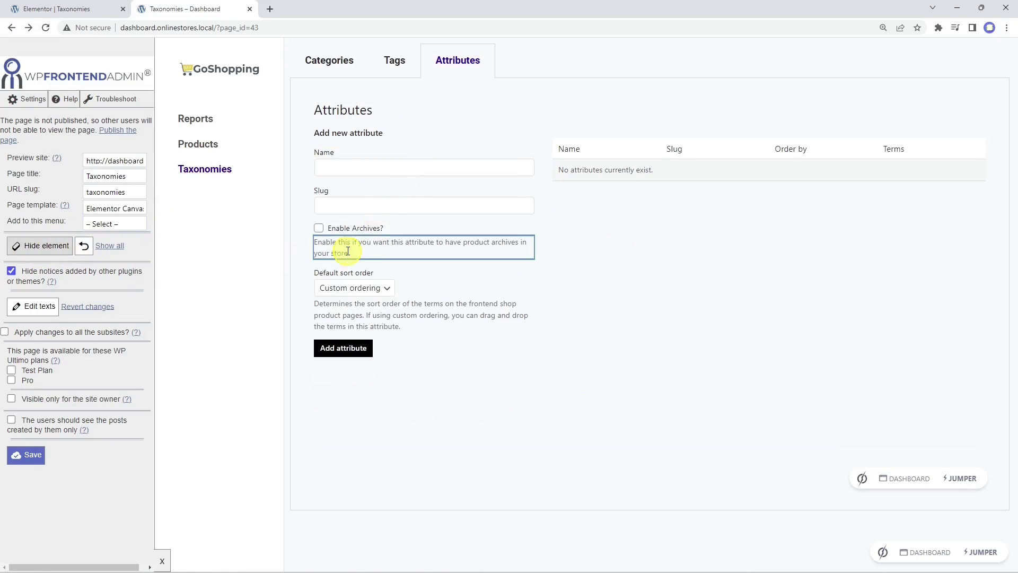
{"action": "left_click", "coordinate": [371, 247]}
{"action": "left_click", "coordinate": [41, 248]}
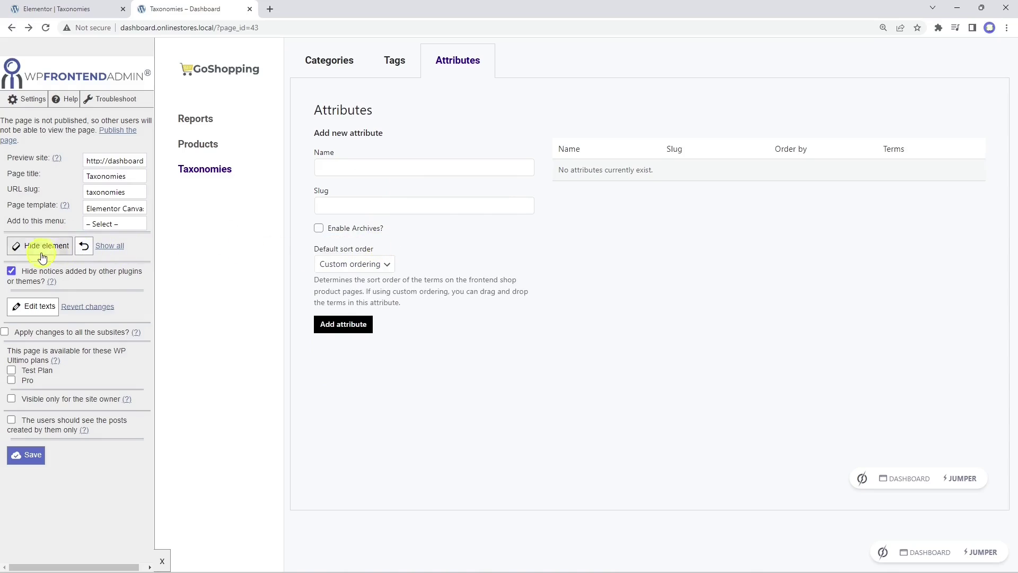
{"action": "left_click", "coordinate": [421, 295]}
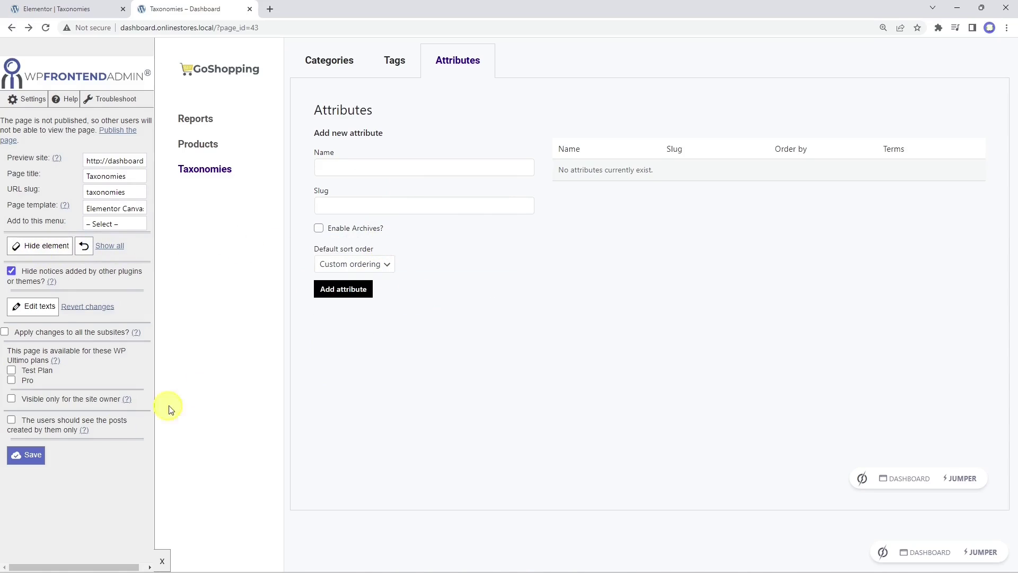
{"action": "left_click", "coordinate": [30, 456]}
{"action": "left_click", "coordinate": [601, 99]}
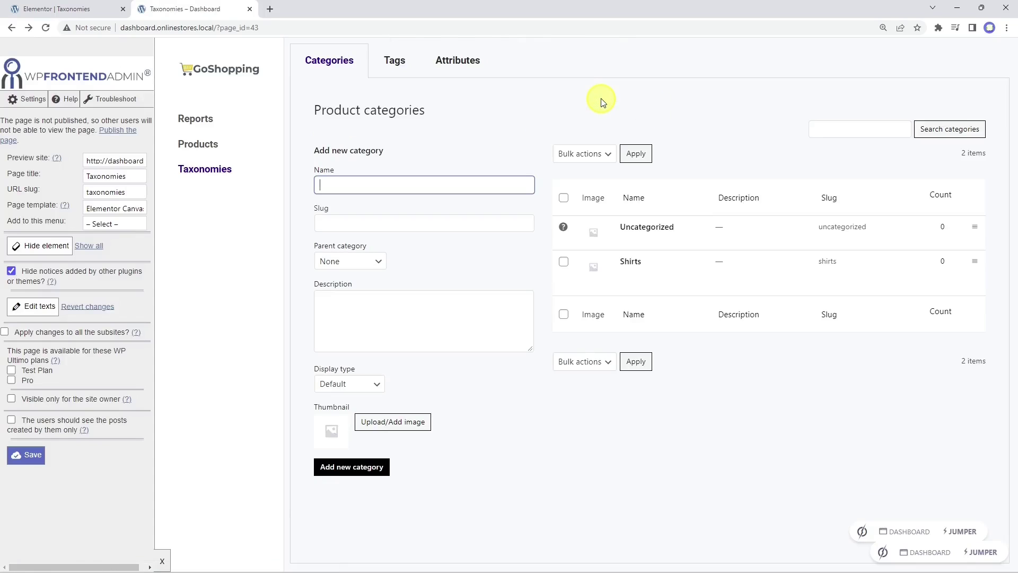
Step: Save the page settings via Edit texts again, then publish the Taxonomies page in Elementor
{"action": "left_click", "coordinate": [38, 310]}
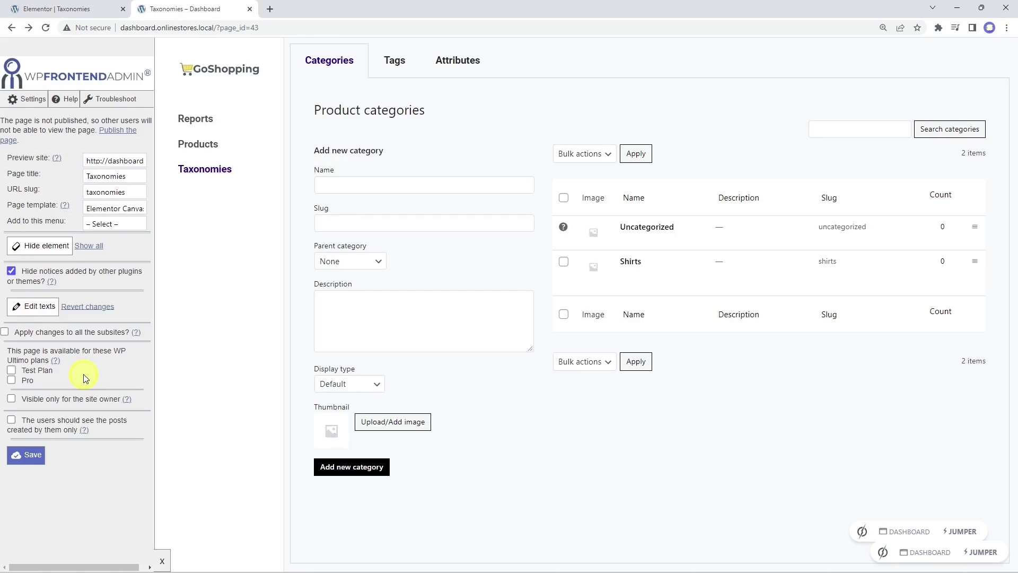
{"action": "left_click", "coordinate": [31, 456]}
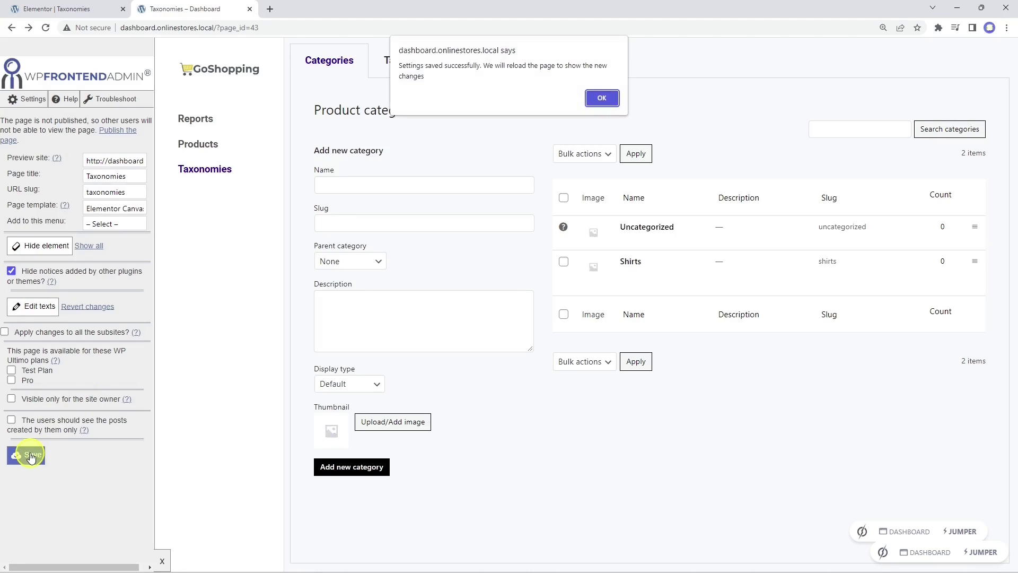
{"action": "left_click", "coordinate": [602, 97]}
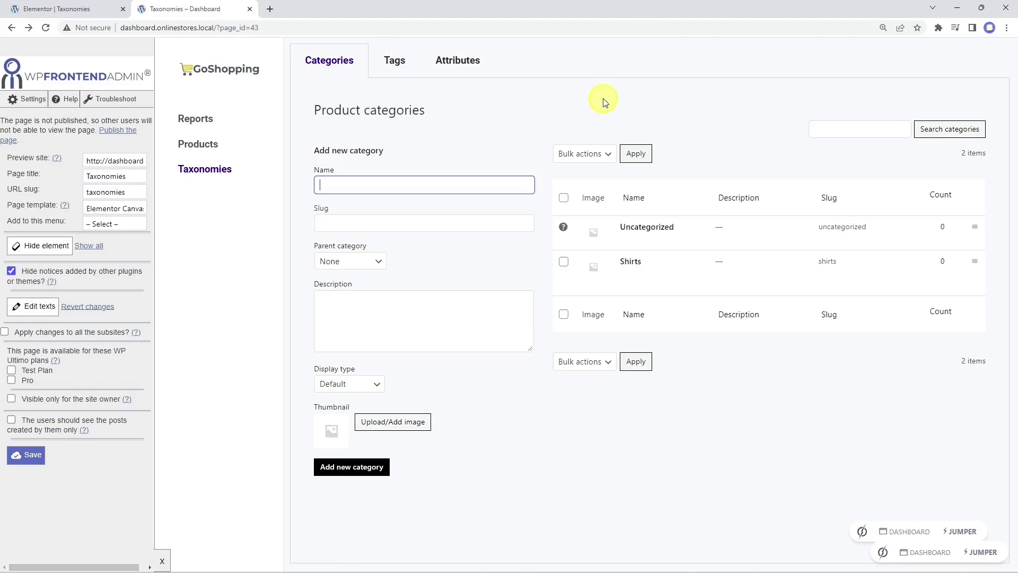
{"action": "left_click", "coordinate": [77, 9]}
{"action": "left_click", "coordinate": [132, 560]}
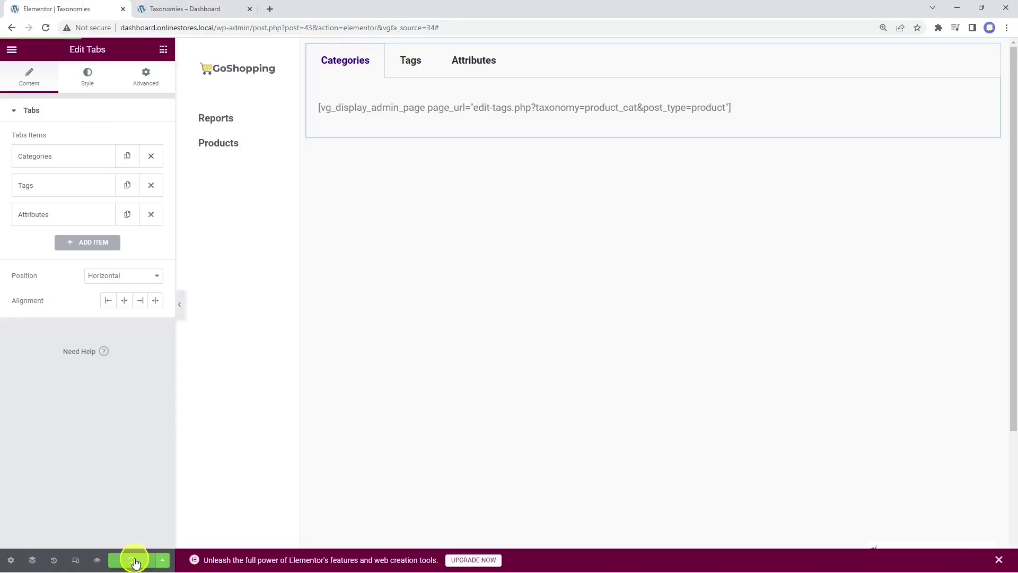
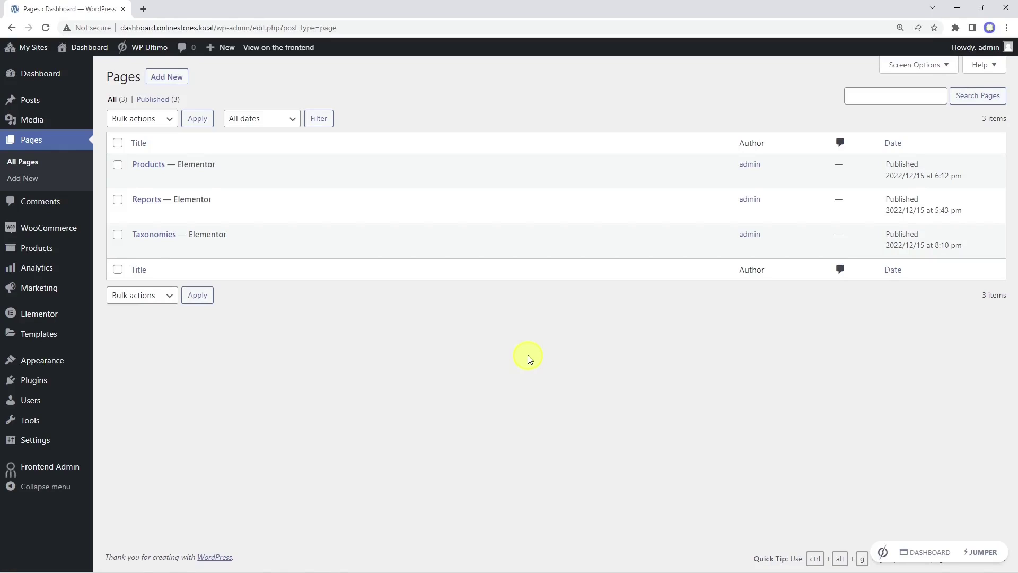
Step: Create a new page titled Orders and insert the elementor-01 template from My Templates in Elementor
{"action": "left_click", "coordinate": [174, 81]}
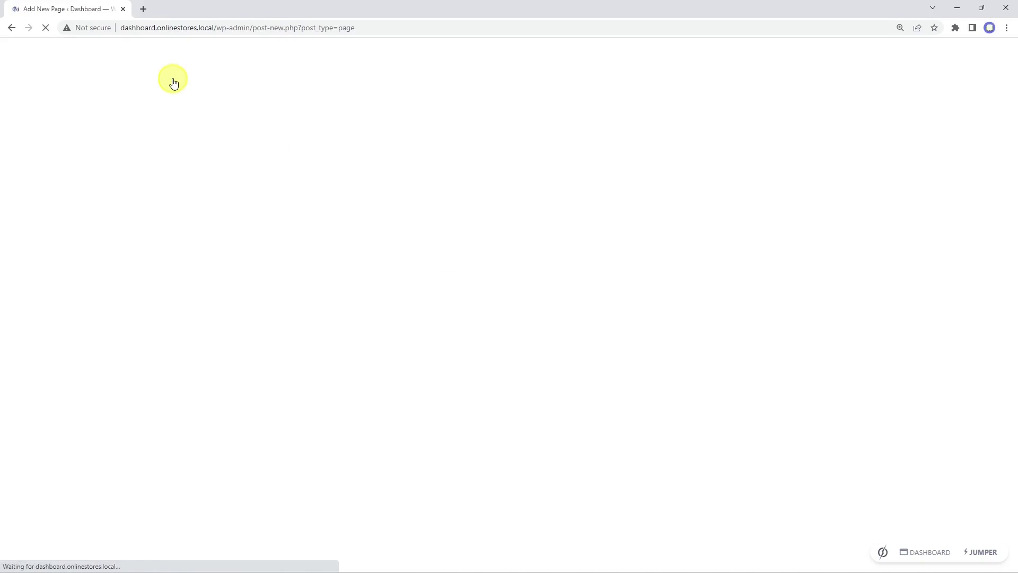
{"action": "type", "text": "Orders"}
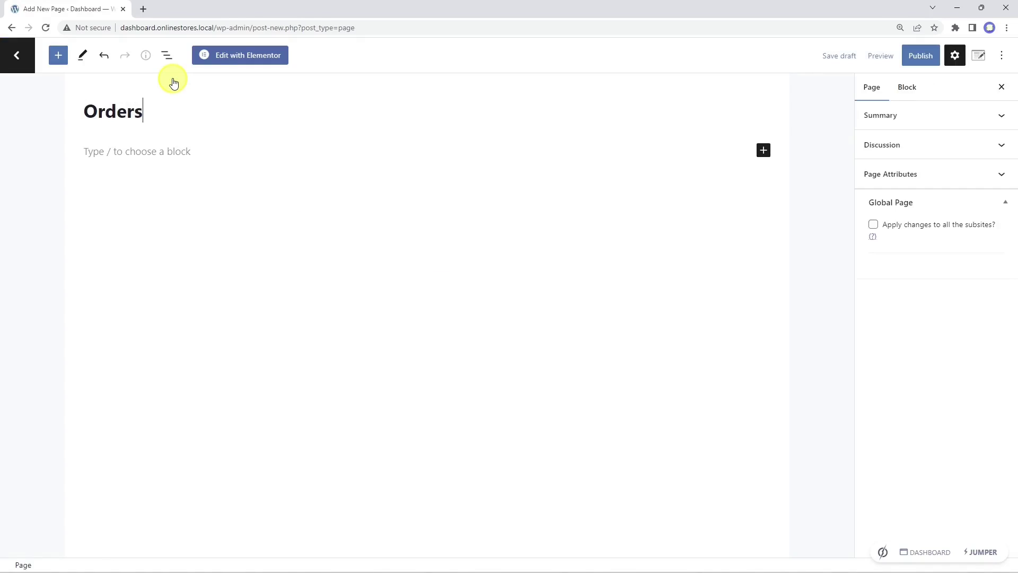
{"action": "left_click", "coordinate": [244, 60]}
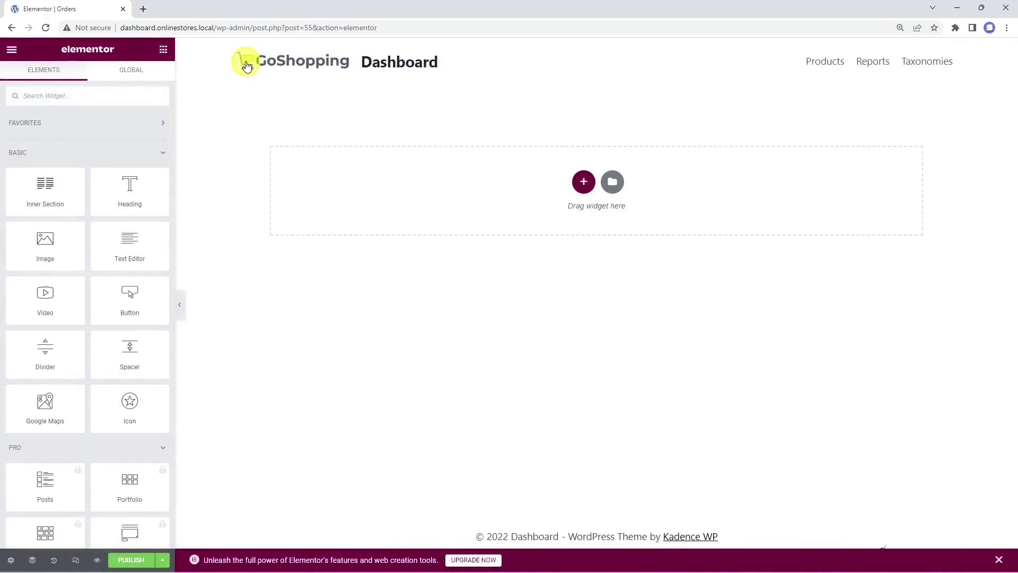
{"action": "left_click", "coordinate": [613, 183]}
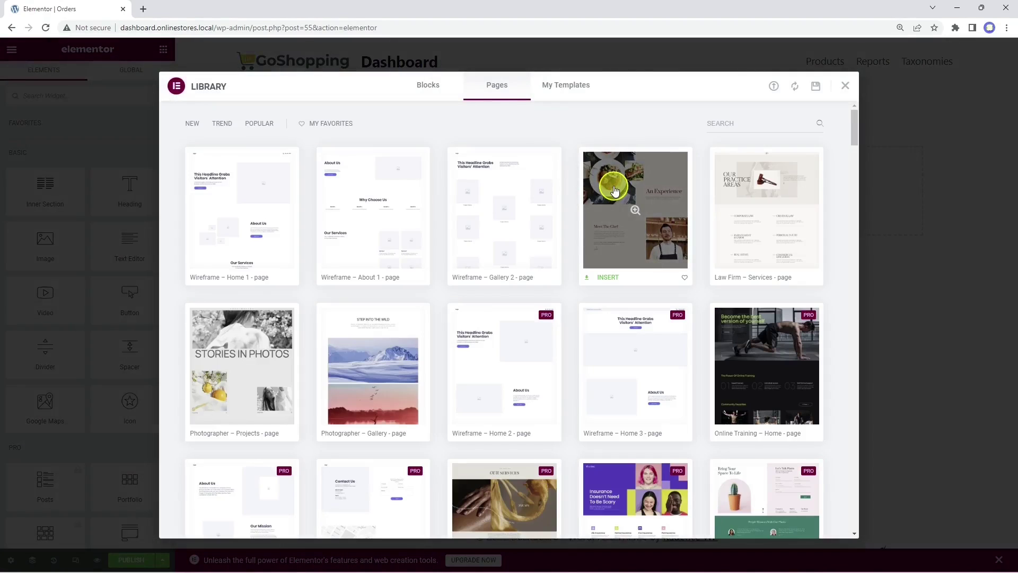
{"action": "left_click", "coordinate": [576, 86]}
{"action": "left_click", "coordinate": [736, 181]}
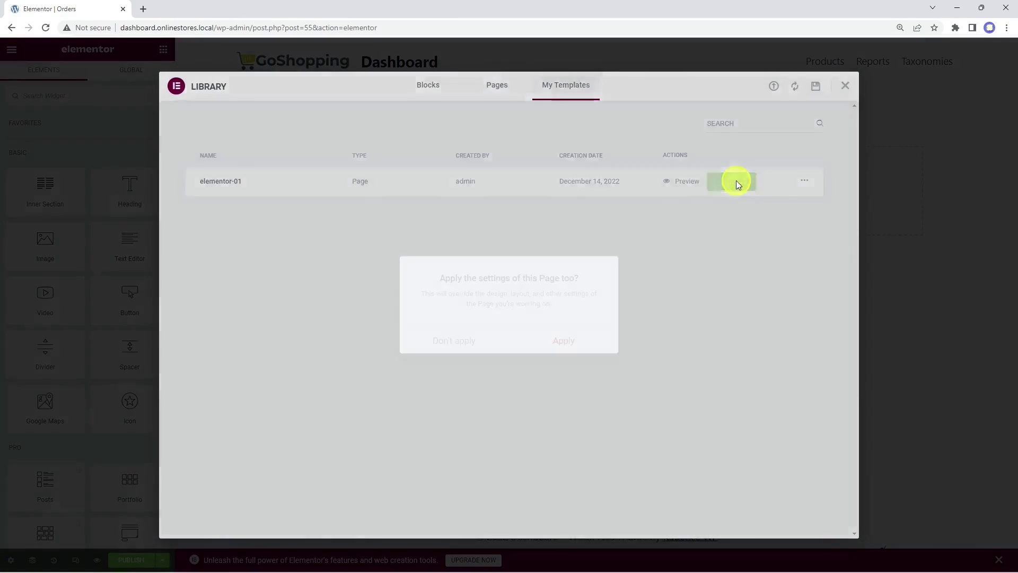
{"action": "left_click", "coordinate": [561, 342]}
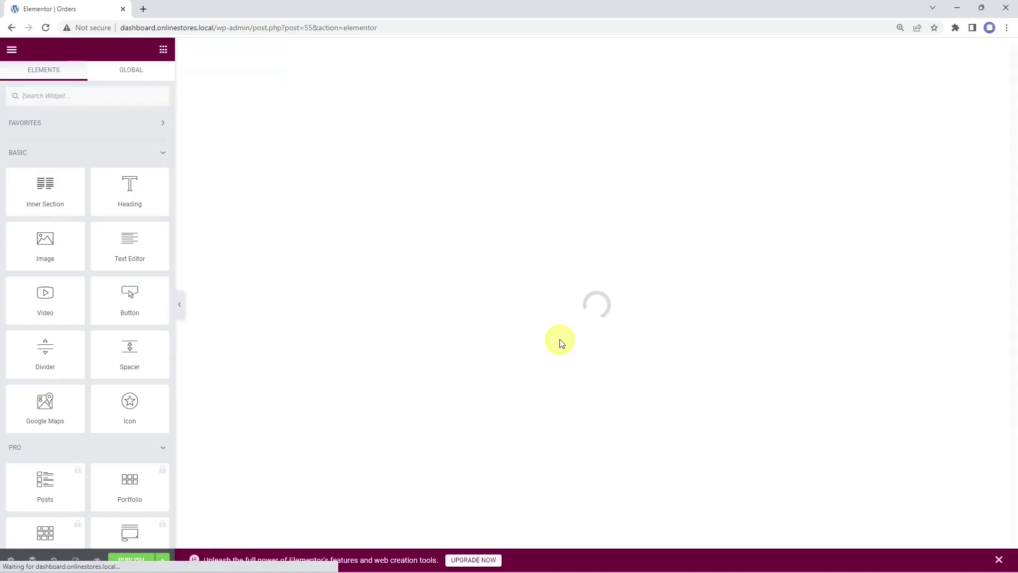
Step: Replace the placeholder text with the shop_order admin-page shortcode and preview the page
{"action": "left_click", "coordinate": [415, 80]}
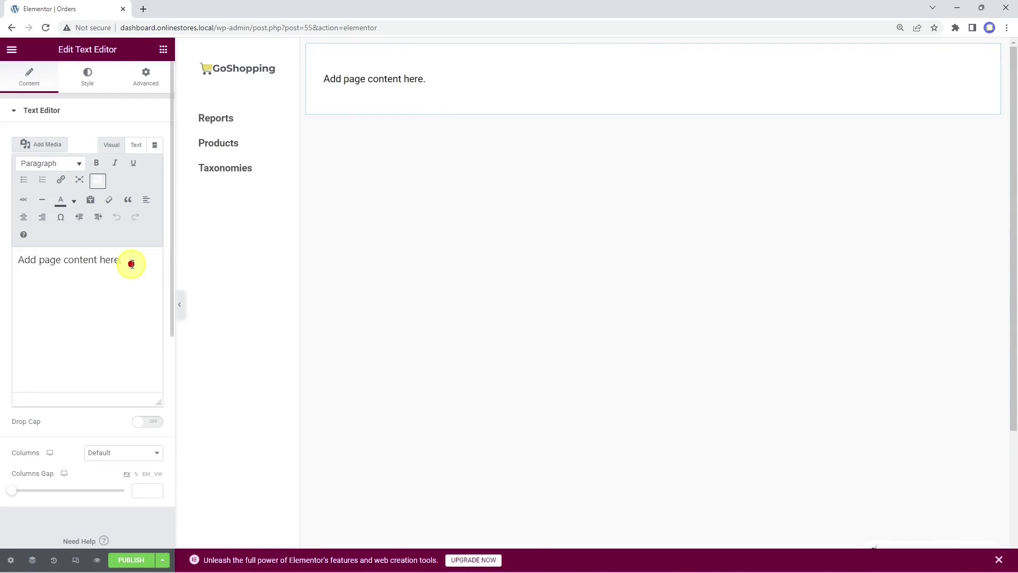
{"action": "left_click_drag", "start_coordinate": [132, 261], "coordinate": [34, 259]}
{"action": "right_click", "coordinate": [19, 259]}
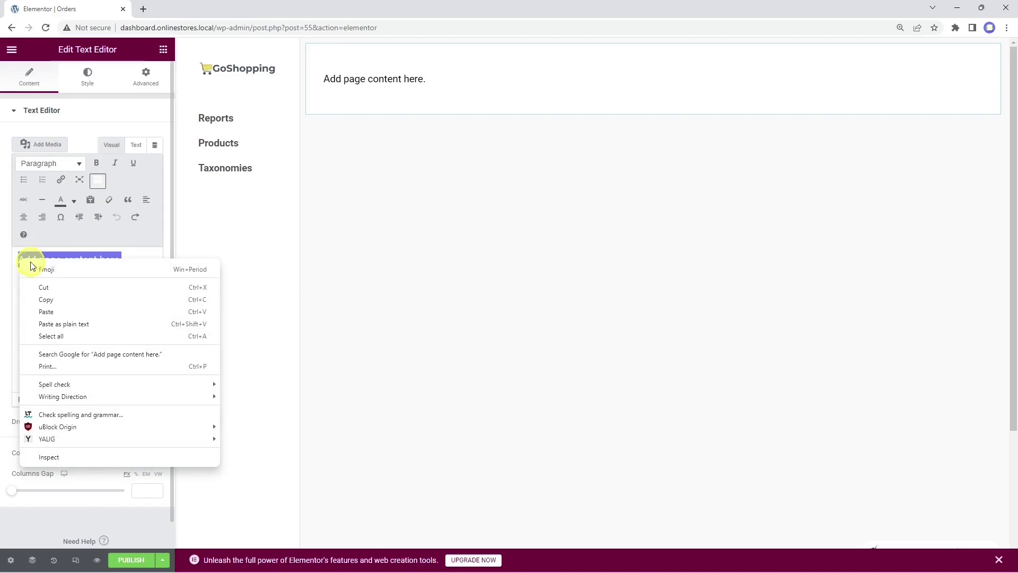
{"action": "left_click", "coordinate": [87, 323]}
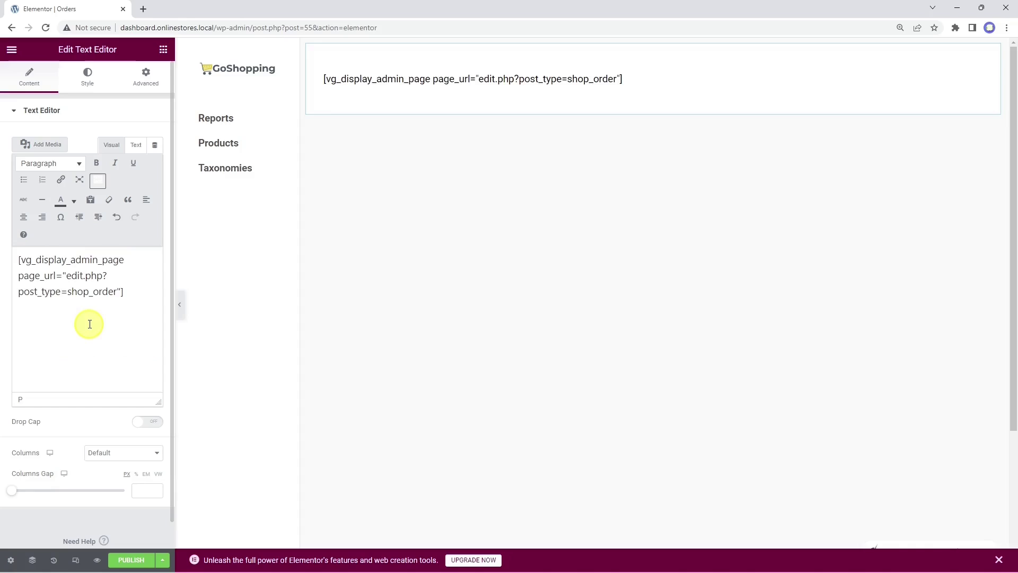
{"action": "left_click", "coordinate": [95, 562]}
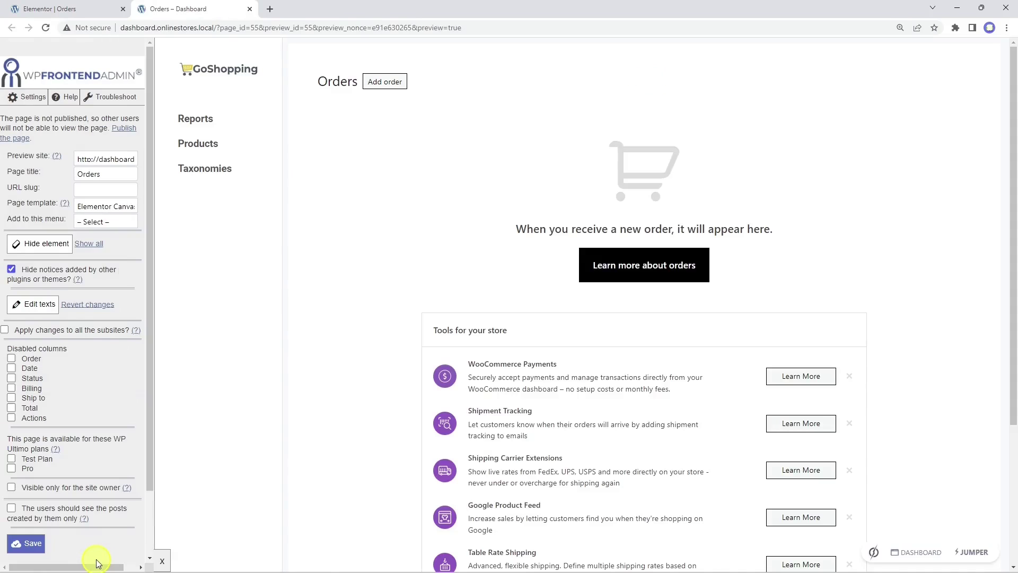
Step: Set the Orders page slug to orders and add it to the Dashboard menu
{"action": "left_click", "coordinate": [91, 194]}
{"action": "type", "text": "orders"}
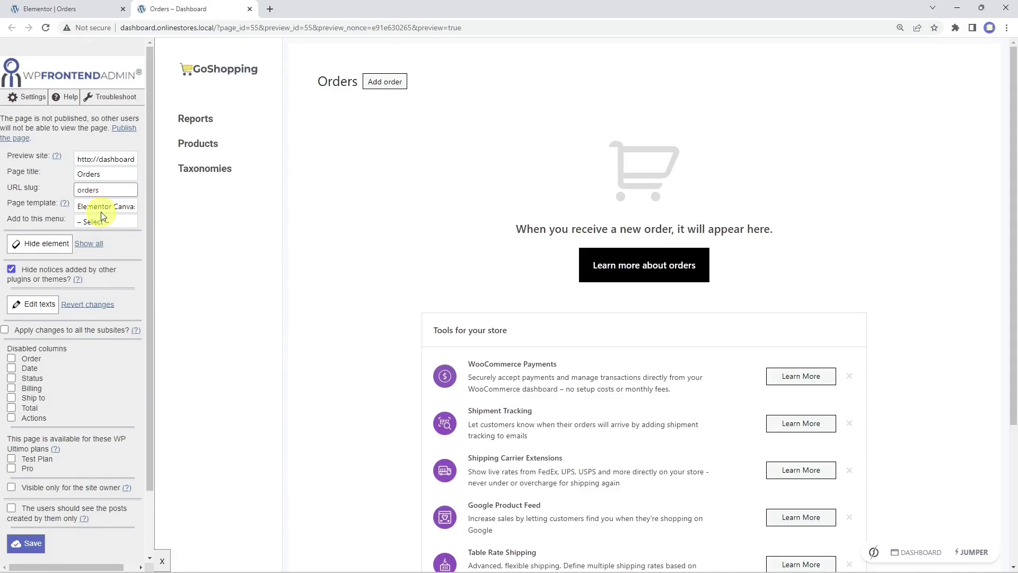
{"action": "left_click", "coordinate": [104, 222]}
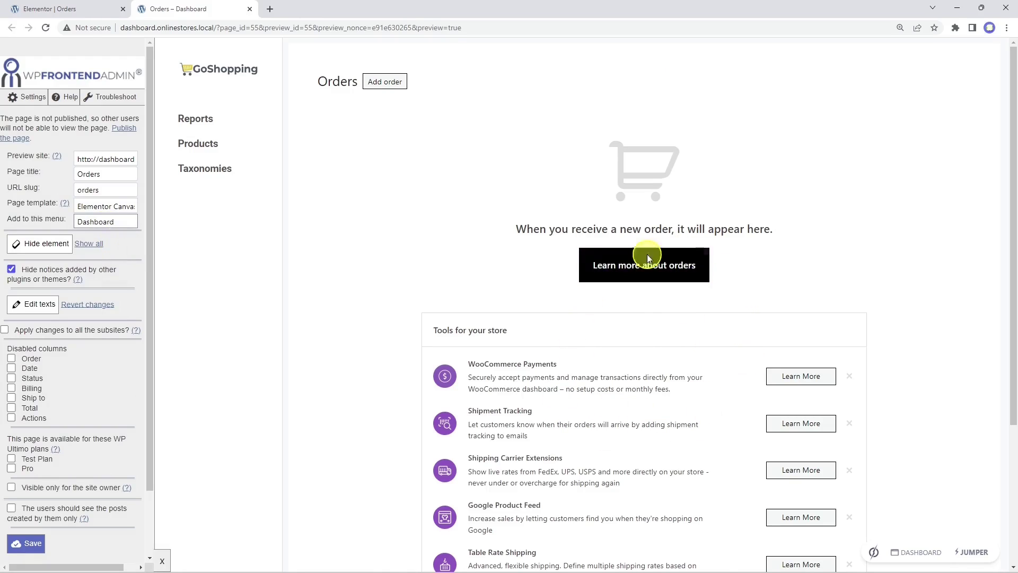
Step: Hide the Learn more button, Tools for your store heading, and Payments, Shipment Tracking, Shipping Carrier rows
{"action": "left_click", "coordinate": [46, 245]}
{"action": "left_click", "coordinate": [489, 268]}
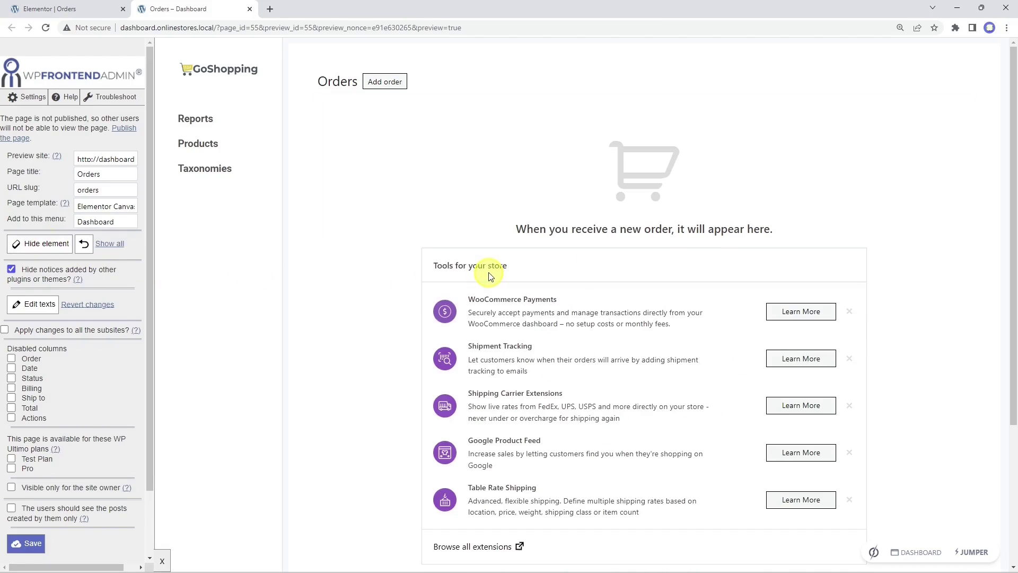
{"action": "left_click", "coordinate": [60, 252]}
{"action": "left_click", "coordinate": [554, 261]}
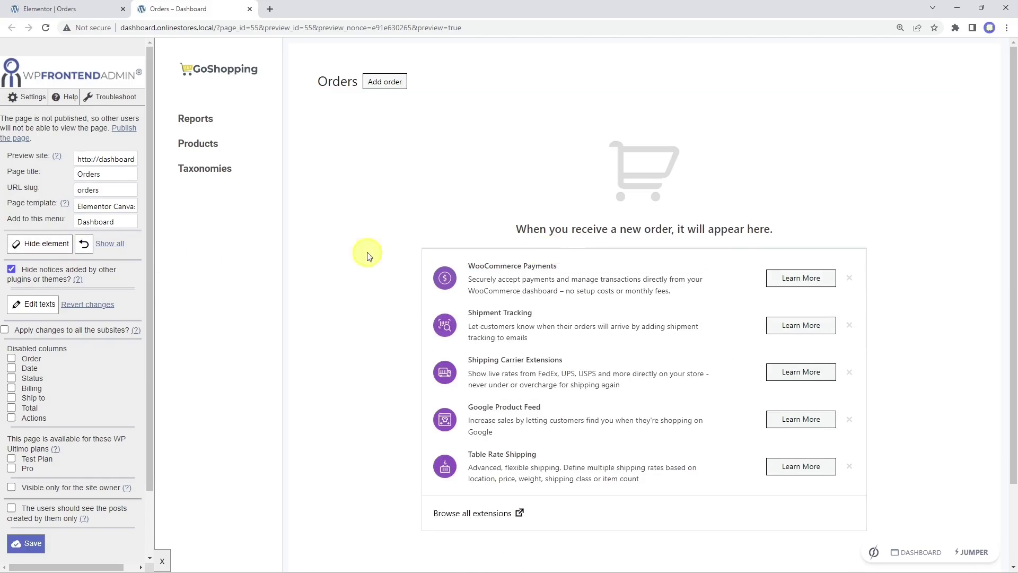
{"action": "left_click", "coordinate": [580, 257]}
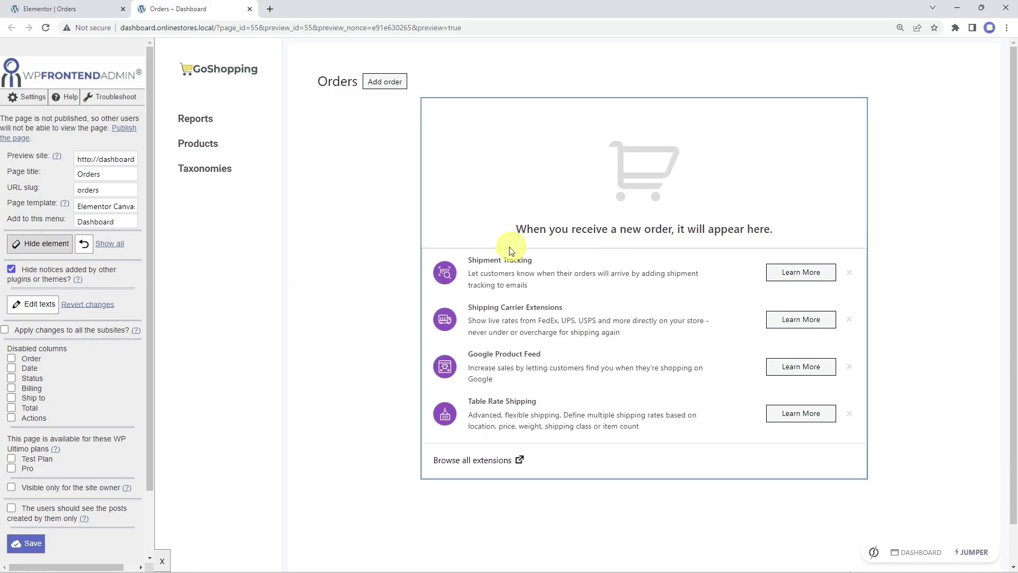
{"action": "left_click", "coordinate": [549, 256]}
{"action": "left_click", "coordinate": [45, 245]}
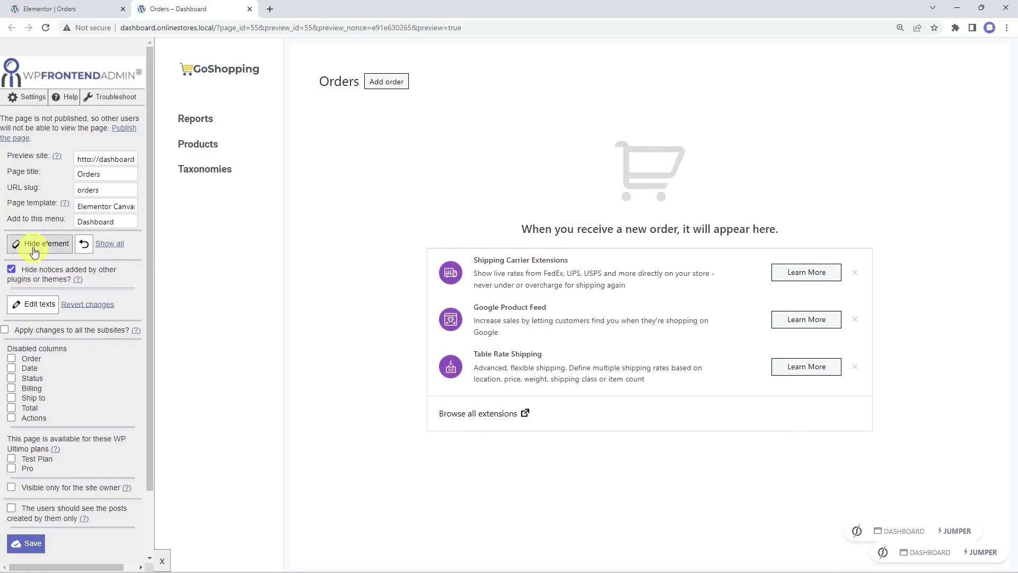
{"action": "left_click", "coordinate": [545, 255]}
Step: Hide the Google Product Feed, Table Rate Shipping, Browse all extensions rows and divider, then save
{"action": "left_click", "coordinate": [43, 244]}
{"action": "left_click", "coordinate": [587, 253]}
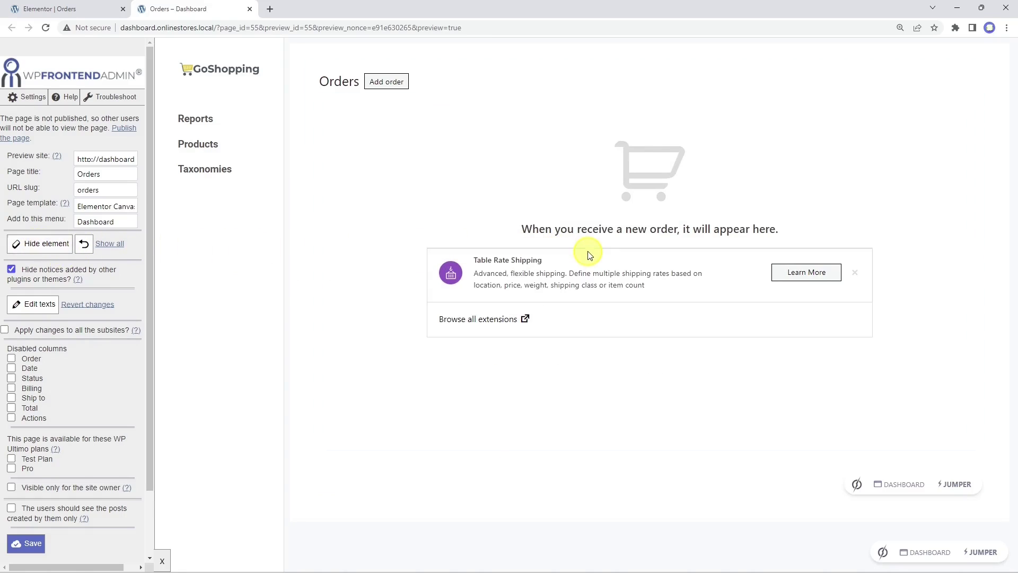
{"action": "left_click", "coordinate": [37, 244]}
{"action": "left_click", "coordinate": [588, 257]}
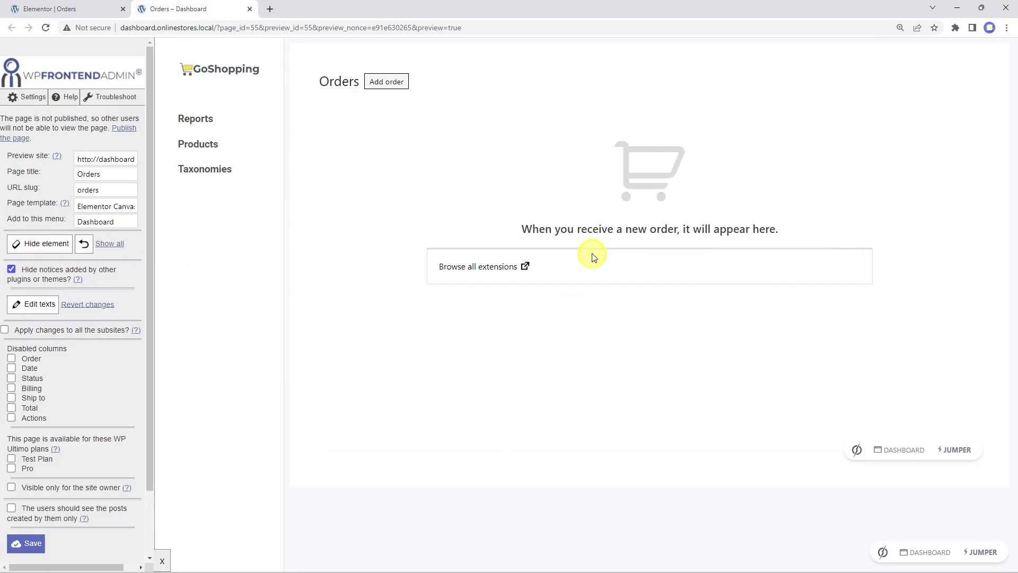
{"action": "left_click", "coordinate": [61, 247]}
{"action": "left_click", "coordinate": [597, 255]}
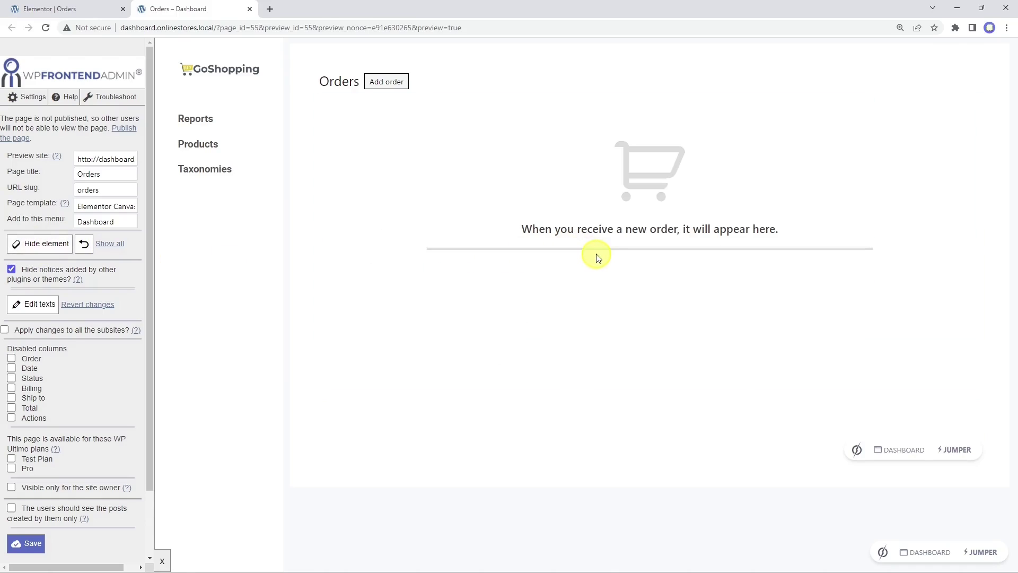
{"action": "left_click", "coordinate": [47, 249]}
{"action": "left_click", "coordinate": [586, 249]}
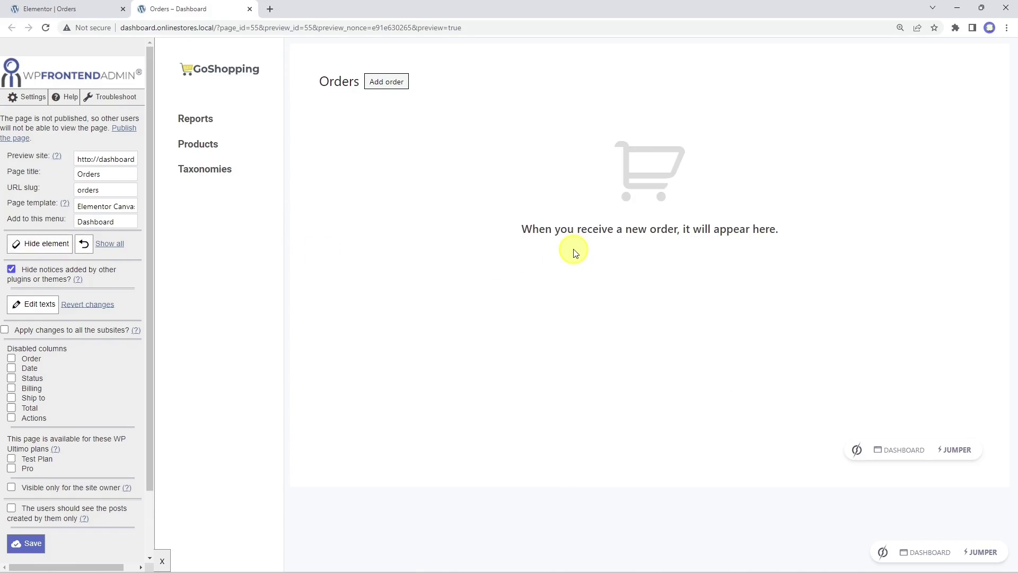
{"action": "left_click", "coordinate": [24, 546]}
Step: Dismiss the settings-saved notice and open the Add new order form
{"action": "left_click", "coordinate": [599, 94]}
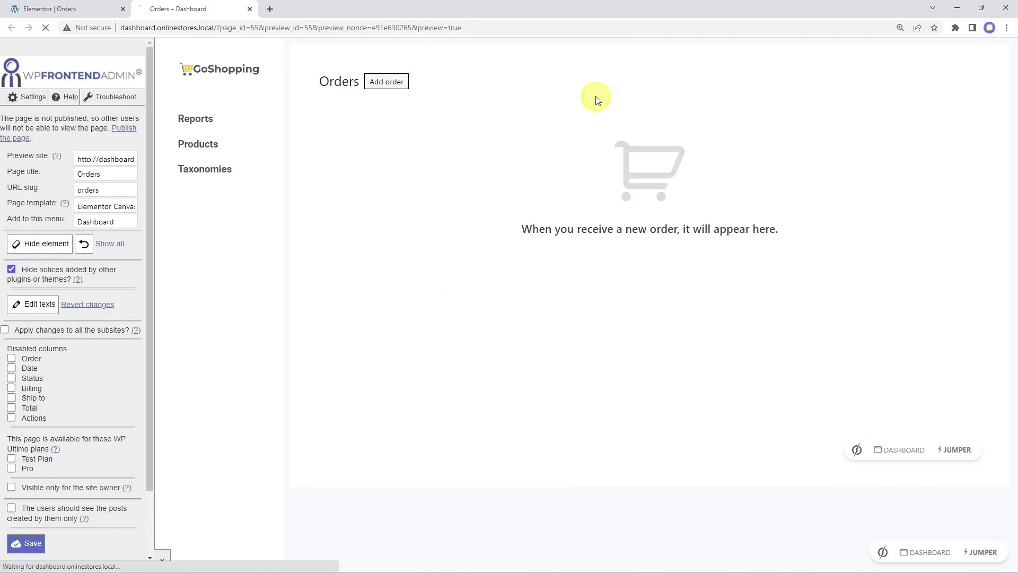
{"action": "left_click", "coordinate": [391, 85]}
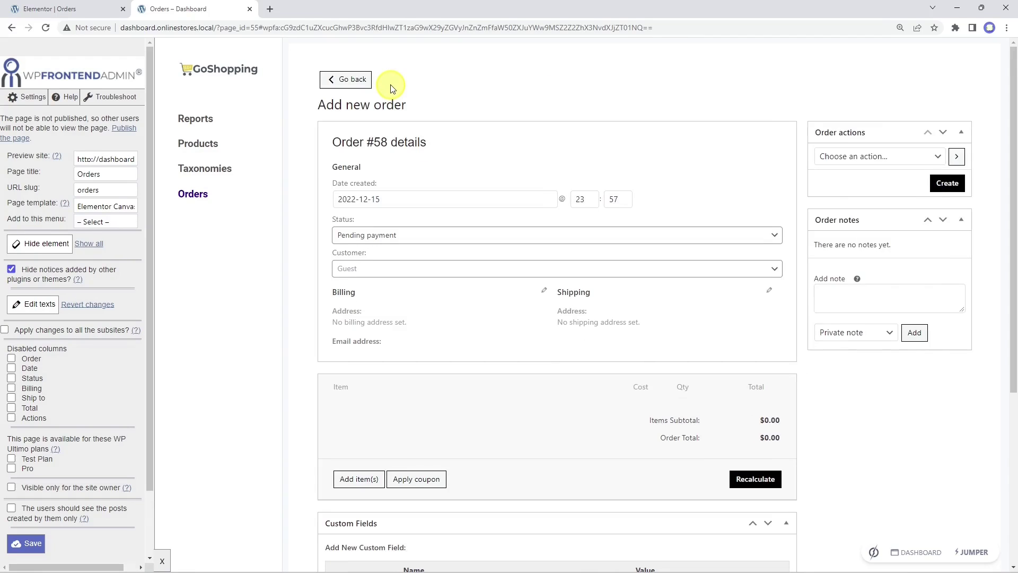
{"action": "scroll", "coordinate": [366, 159], "scroll_direction": "down", "scroll_amount": 5}
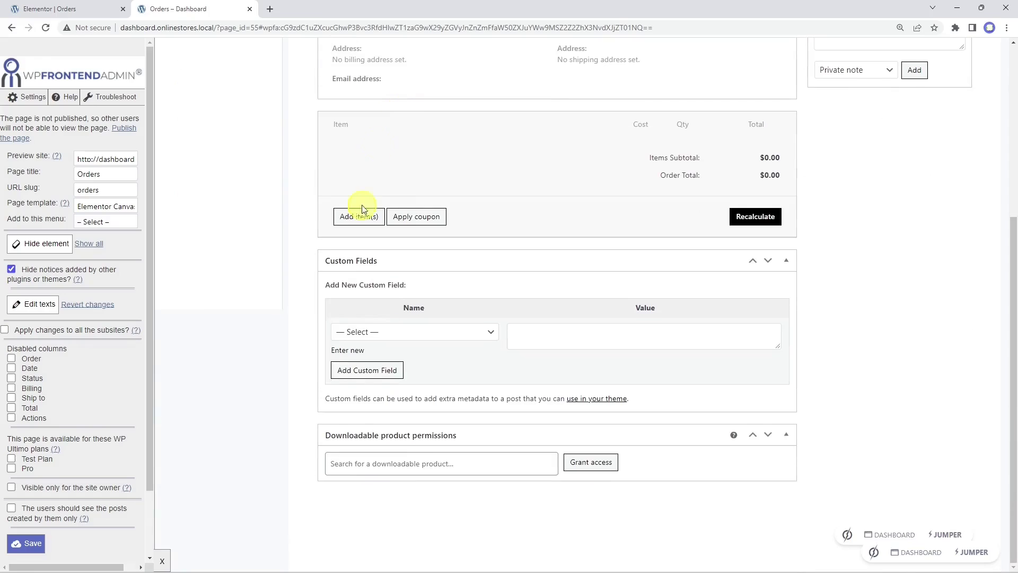
{"action": "scroll", "coordinate": [558, 373], "scroll_direction": "up", "scroll_amount": 5}
{"action": "scroll", "coordinate": [558, 373], "scroll_direction": "down", "scroll_amount": 5}
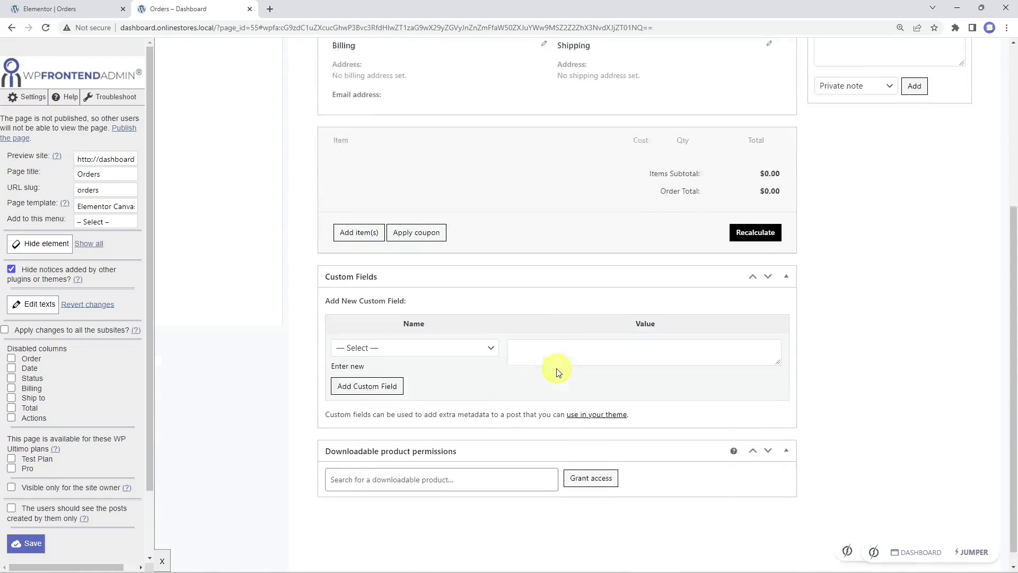
Step: Hide the Custom Fields box and the Downloadable product permissions box with its search area
{"action": "left_click", "coordinate": [43, 248]}
{"action": "left_click", "coordinate": [539, 275]}
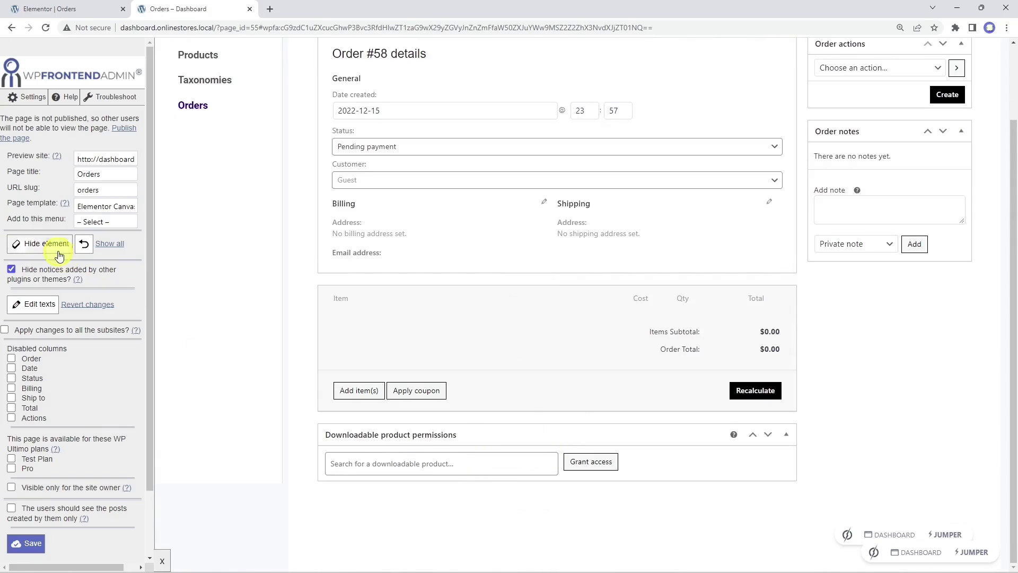
{"action": "left_click", "coordinate": [43, 244]}
{"action": "left_click", "coordinate": [531, 449]}
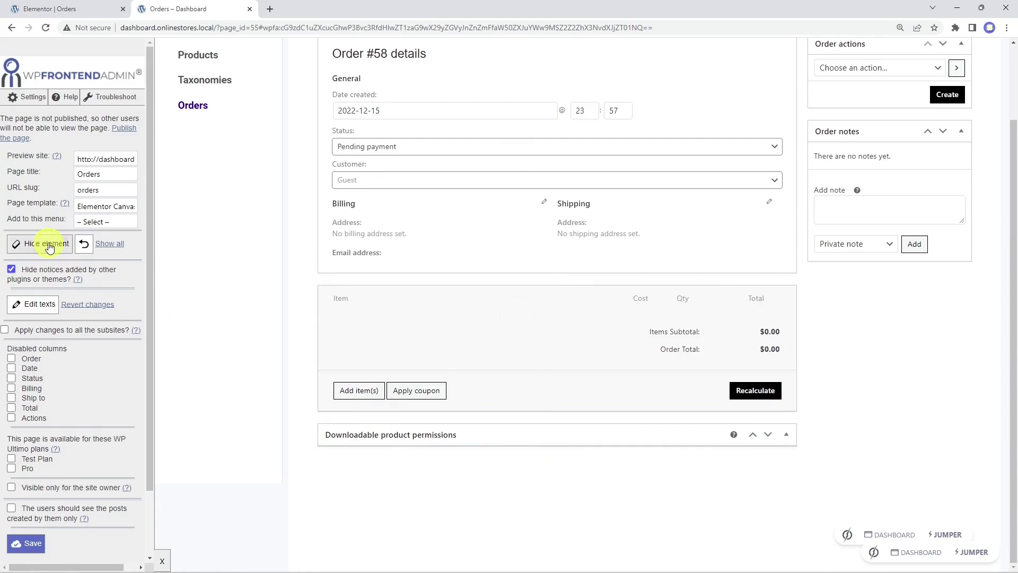
{"action": "left_click", "coordinate": [47, 245]}
{"action": "left_click", "coordinate": [602, 471]}
{"action": "left_click", "coordinate": [46, 247]}
{"action": "left_click", "coordinate": [525, 466]}
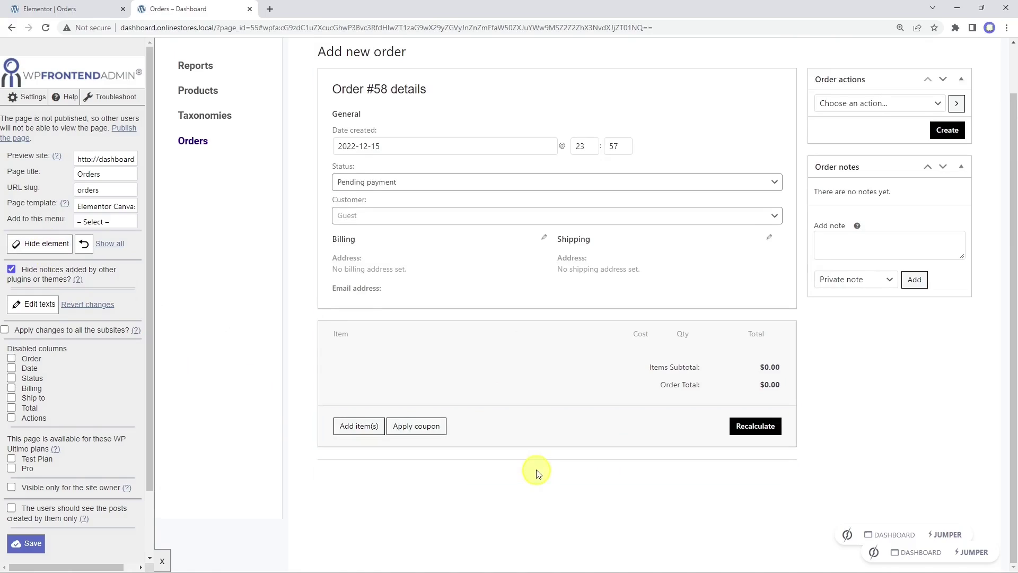
Step: Hide the leftover thin strips, save the page settings, and reopen the Add new order form
{"action": "left_click", "coordinate": [47, 244]}
{"action": "left_click", "coordinate": [519, 497]}
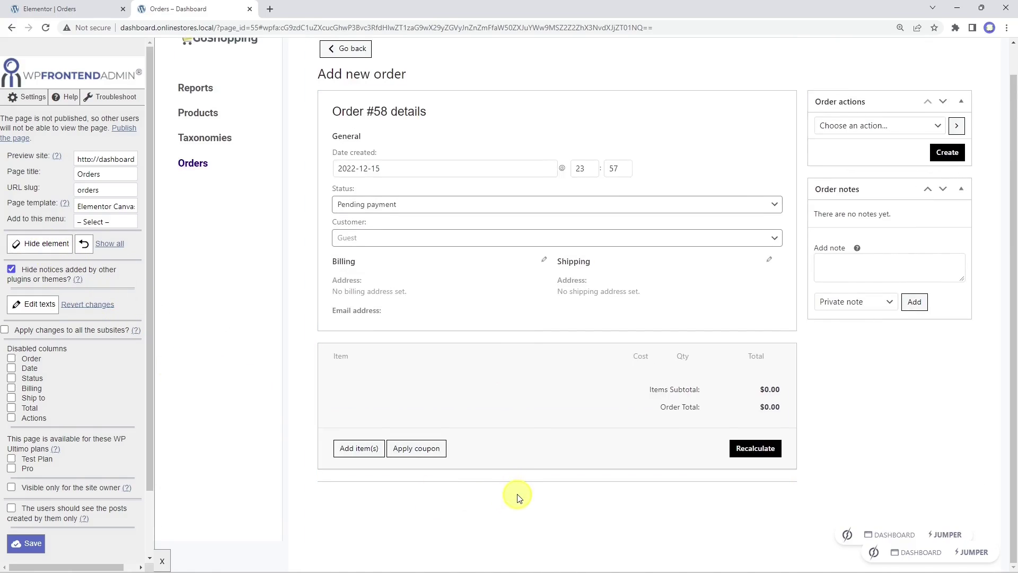
{"action": "left_click", "coordinate": [539, 479]}
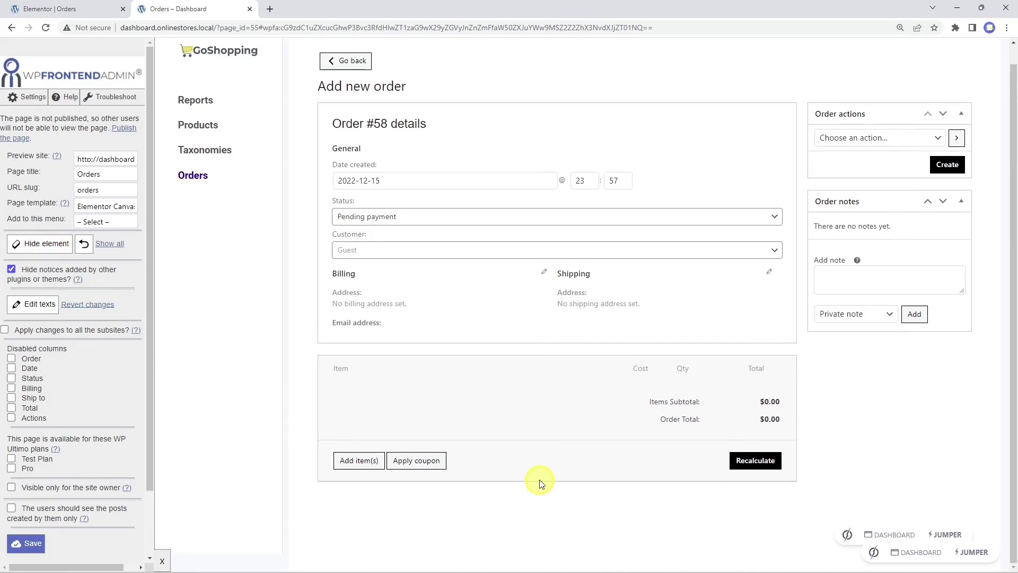
{"action": "left_click", "coordinate": [29, 543]}
{"action": "left_click", "coordinate": [602, 96]}
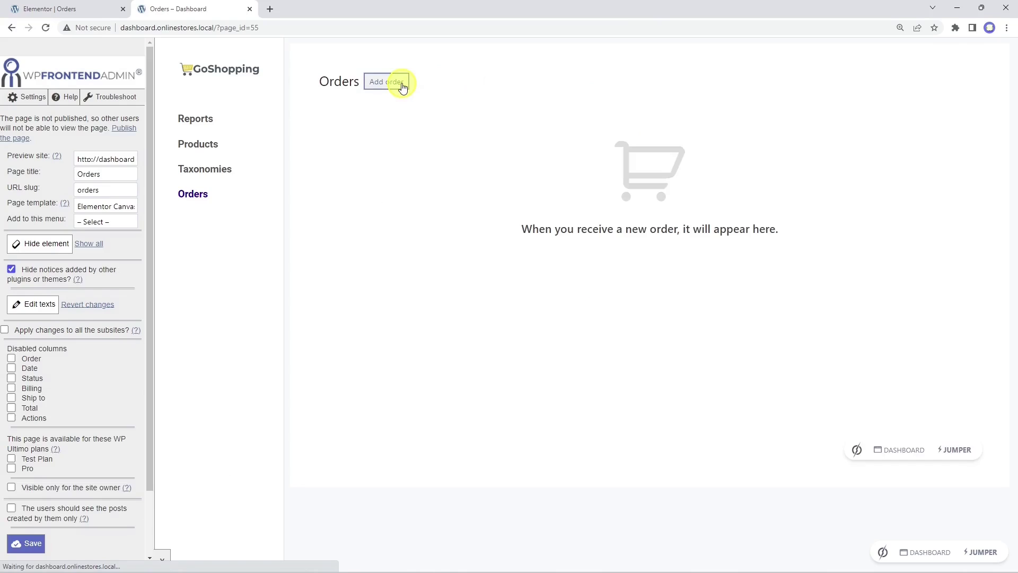
{"action": "left_click", "coordinate": [402, 83]}
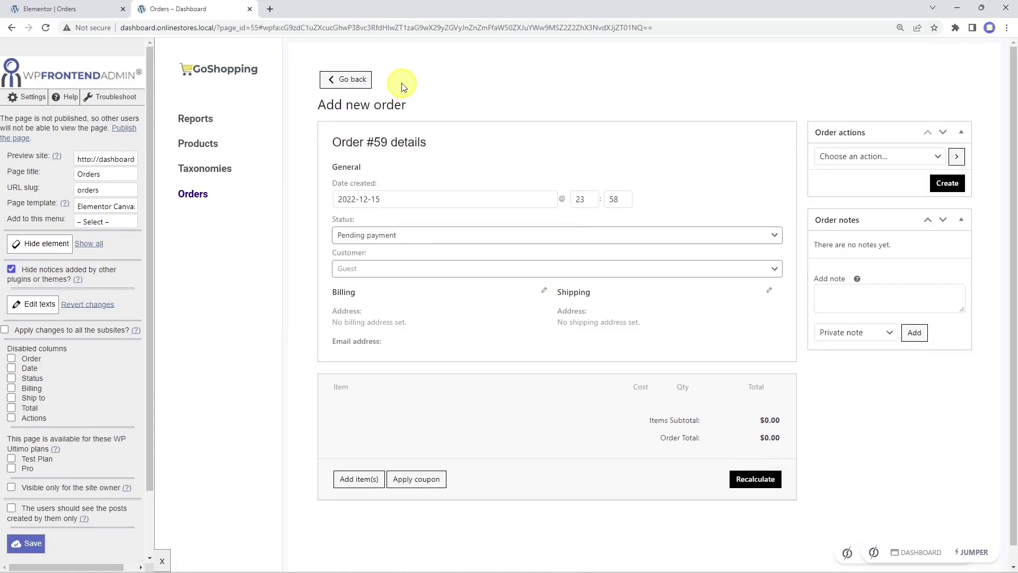
Step: Create a Completed order for two Tshirts totalling $200.00
{"action": "left_click", "coordinate": [450, 235]}
{"action": "left_click", "coordinate": [431, 313]}
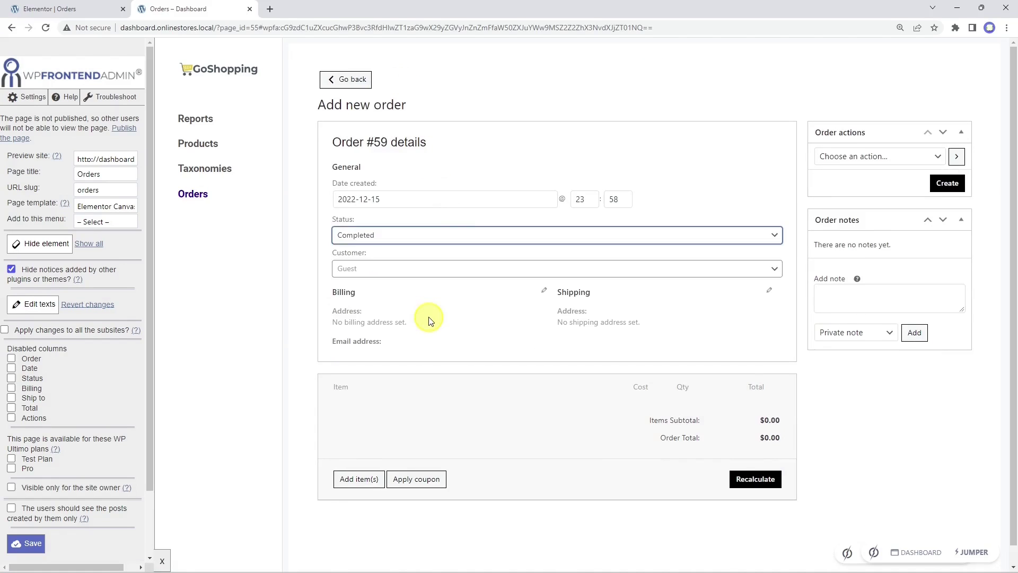
{"action": "left_click", "coordinate": [359, 479]}
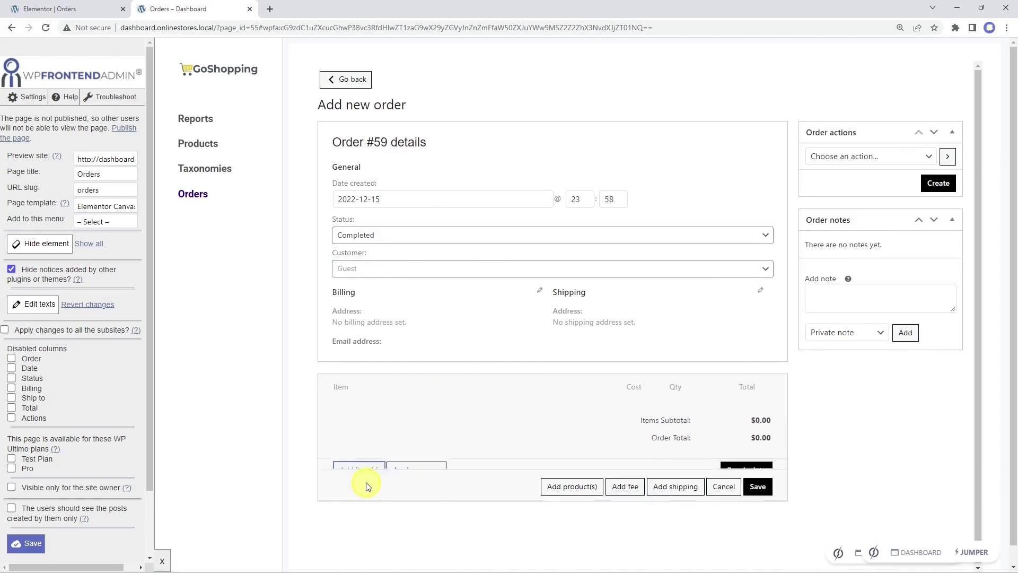
{"action": "left_click", "coordinate": [586, 480]}
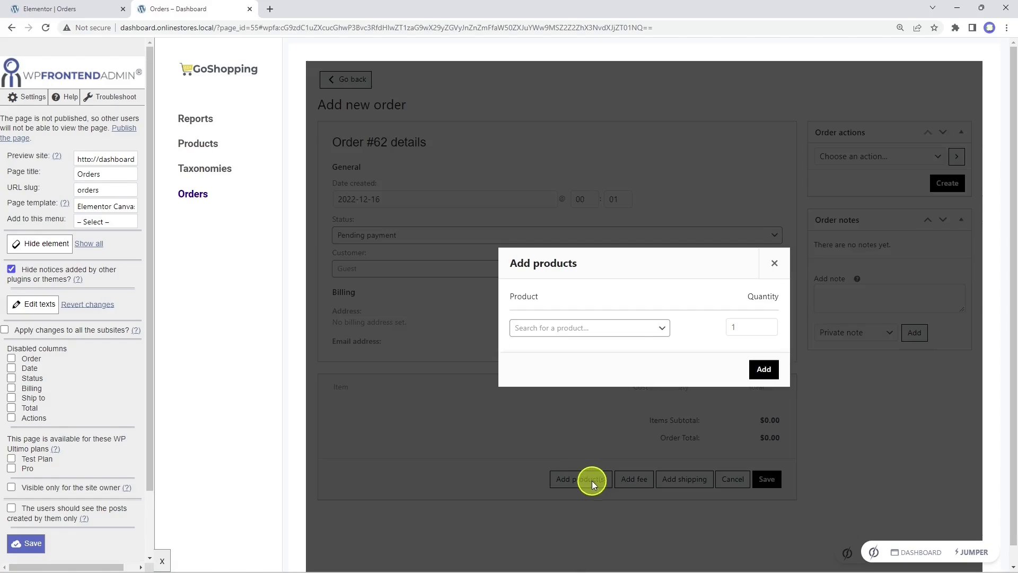
{"action": "left_click", "coordinate": [609, 330]}
{"action": "type", "text": "tshi"}
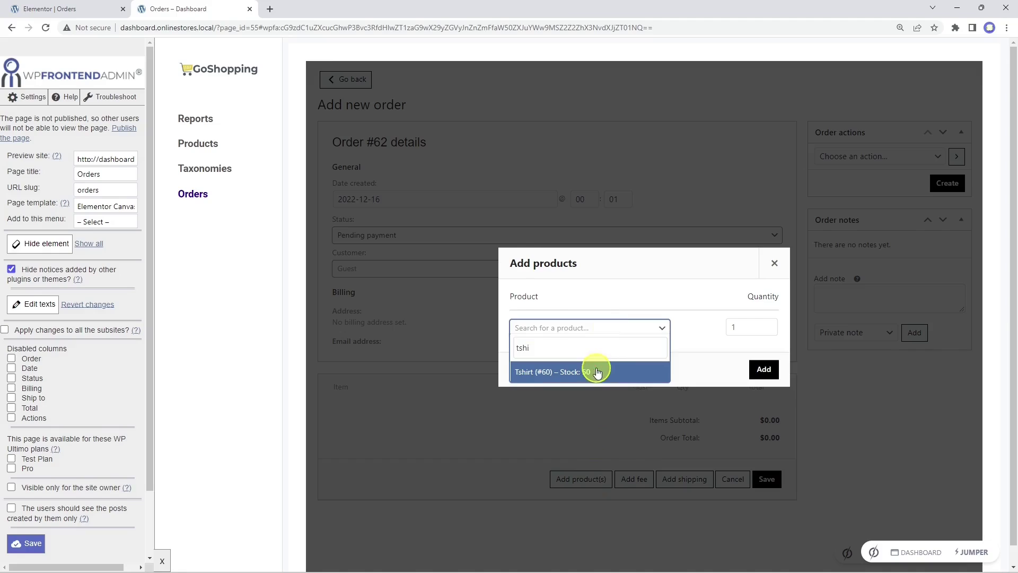
{"action": "left_click", "coordinate": [595, 368]}
{"action": "left_click", "coordinate": [739, 313]}
{"action": "type", "text": "2"}
{"action": "left_click", "coordinate": [764, 385]}
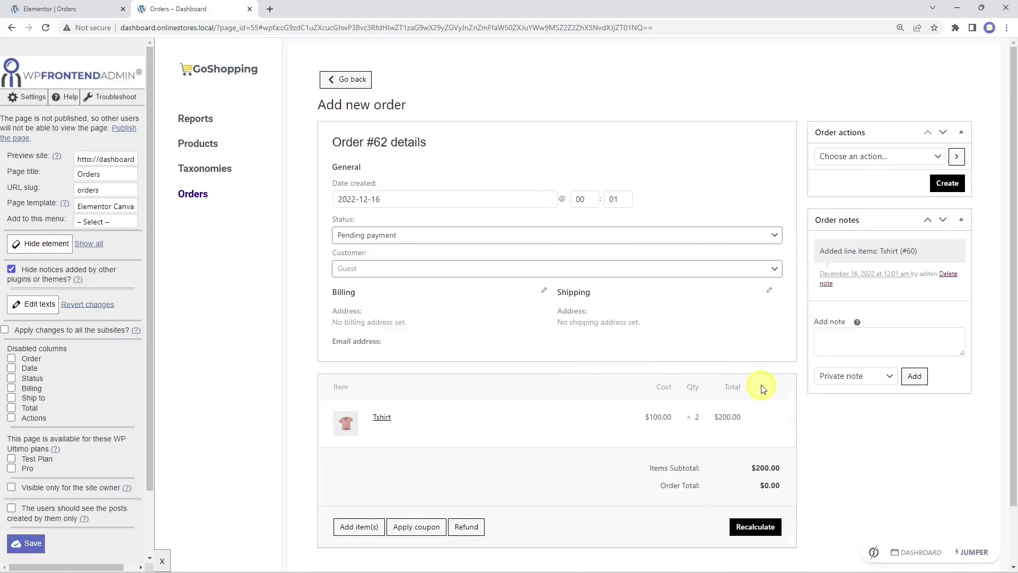
{"action": "left_click", "coordinate": [945, 185]}
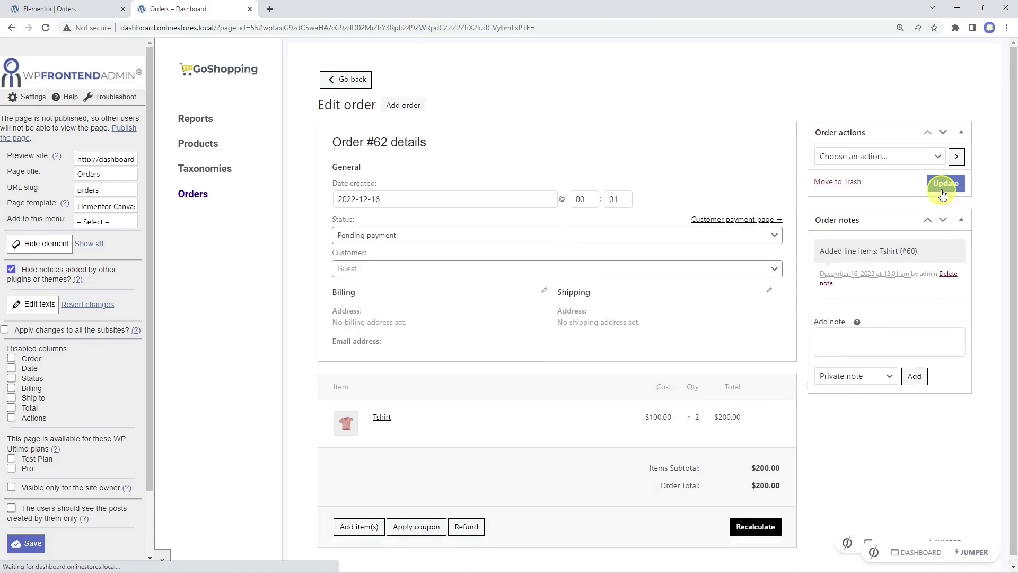
Step: Return to the orders list, save the page settings, and publish the Orders page in Elementor
{"action": "left_click", "coordinate": [349, 81]}
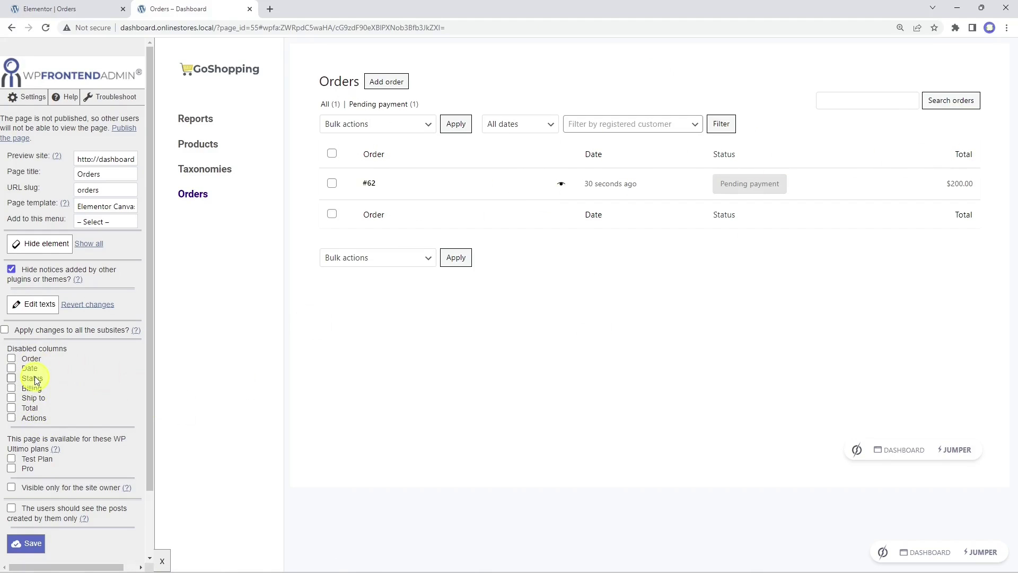
{"action": "scroll", "coordinate": [66, 483], "scroll_direction": "down", "scroll_amount": 1}
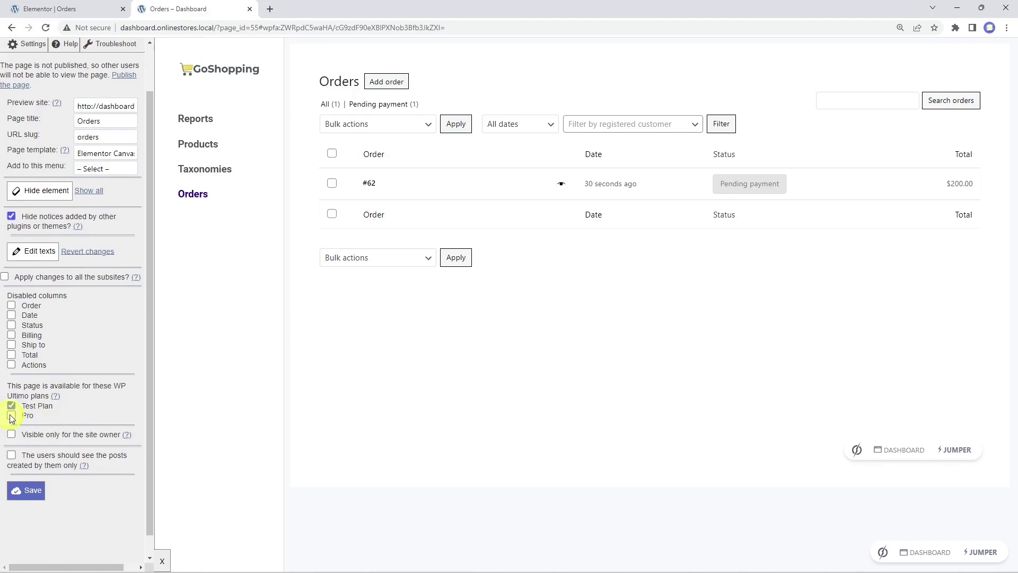
{"action": "scroll", "coordinate": [93, 411], "scroll_direction": "up", "scroll_amount": 1}
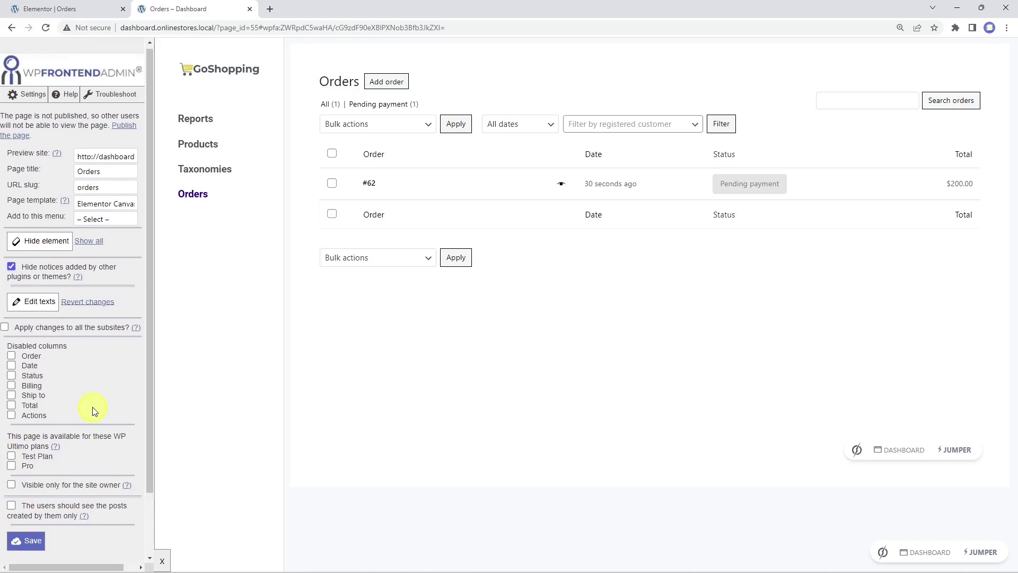
{"action": "scroll", "coordinate": [93, 411], "scroll_direction": "down", "scroll_amount": 1}
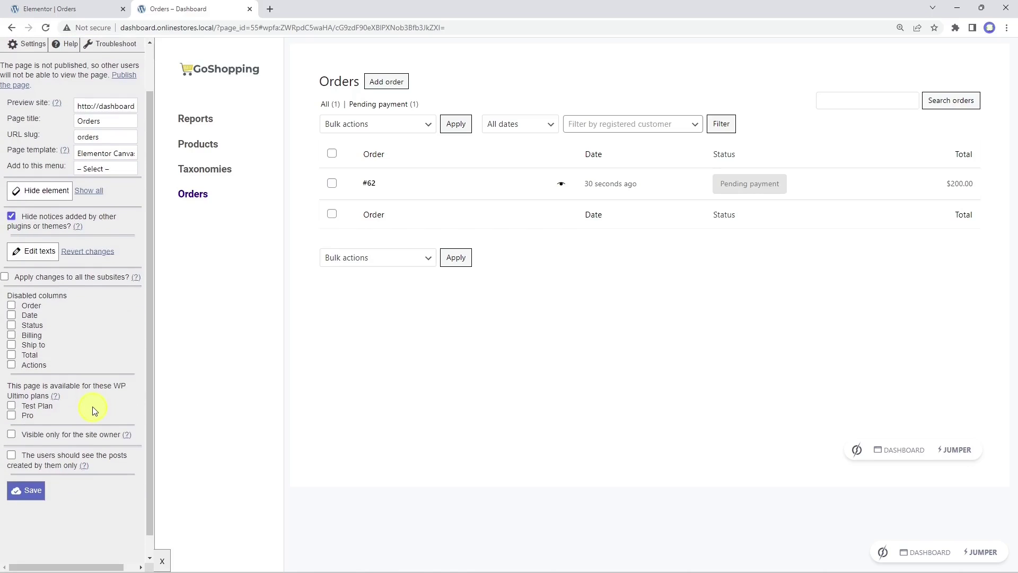
{"action": "left_click", "coordinate": [31, 491]}
{"action": "left_click", "coordinate": [597, 101]}
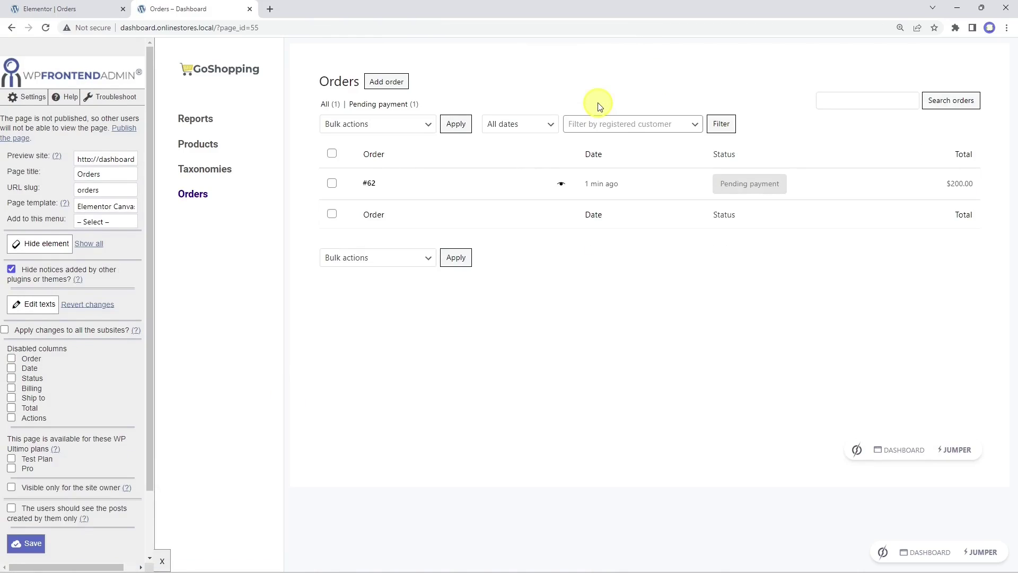
{"action": "left_click", "coordinate": [87, 12]}
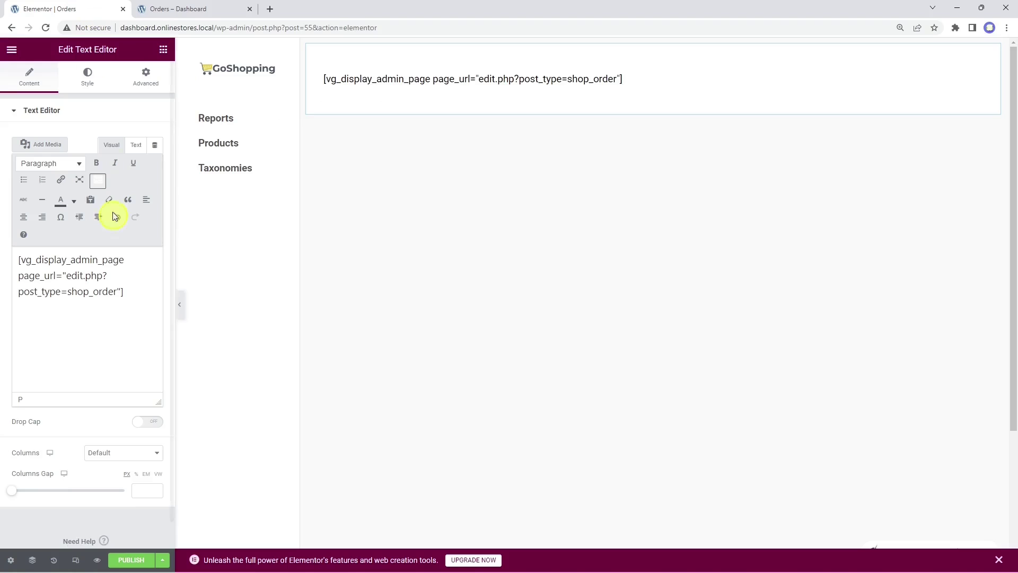
{"action": "left_click", "coordinate": [135, 561]}
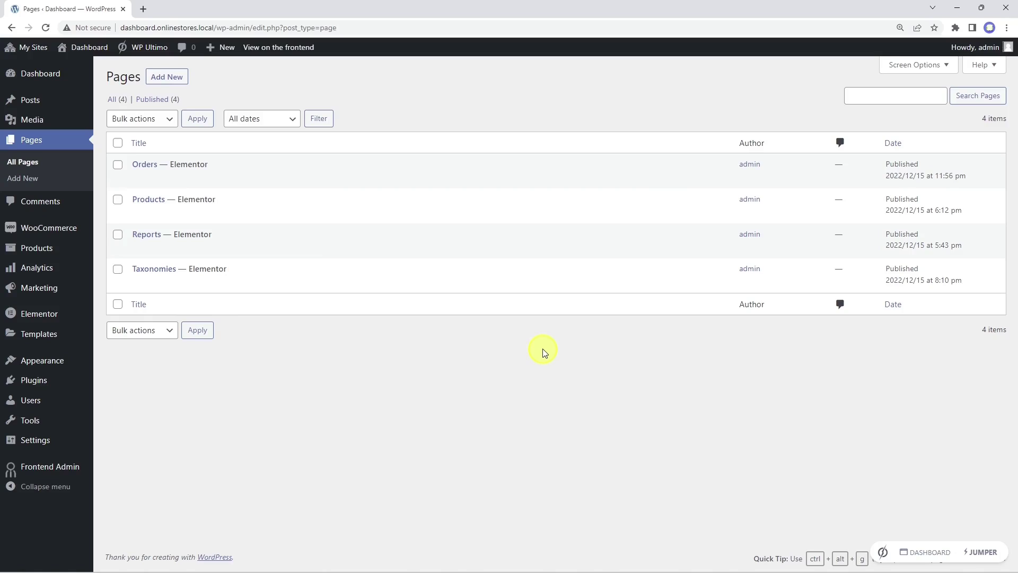
Step: Create a new Coupons page and insert the elementor-01 template from My Templates in Elementor
{"action": "left_click", "coordinate": [177, 74]}
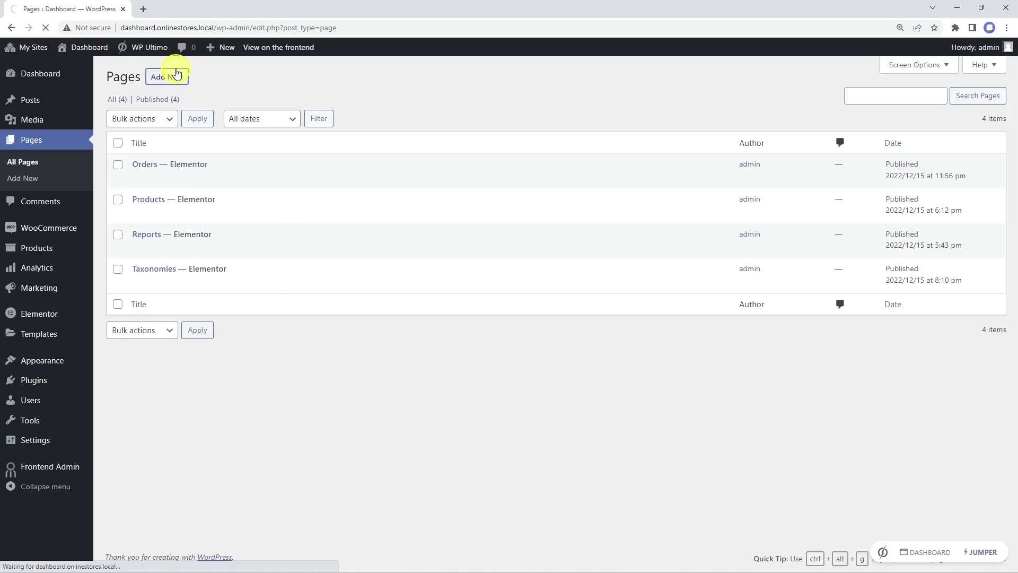
{"action": "type", "text": "Coupons"}
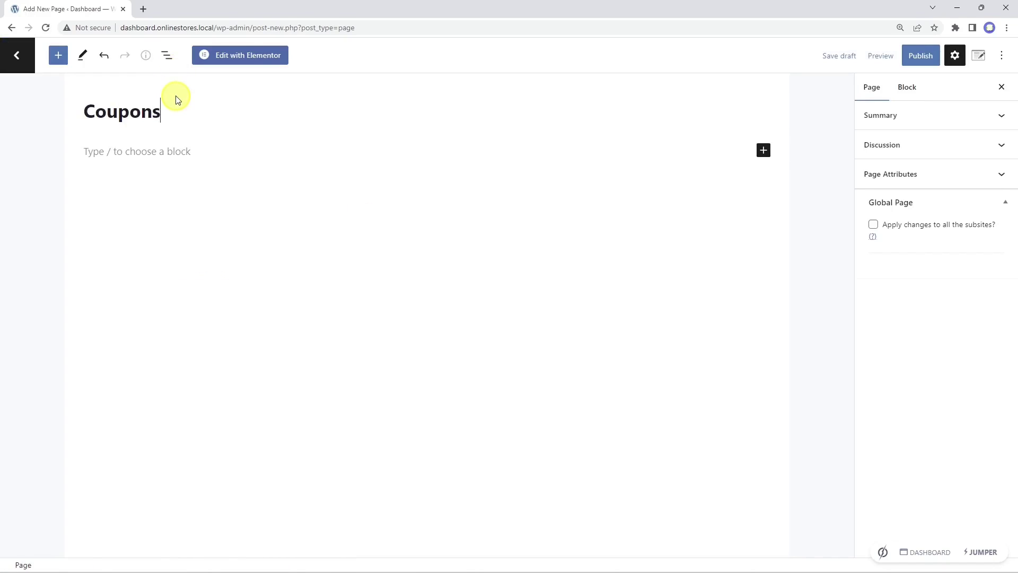
{"action": "left_click", "coordinate": [244, 58]}
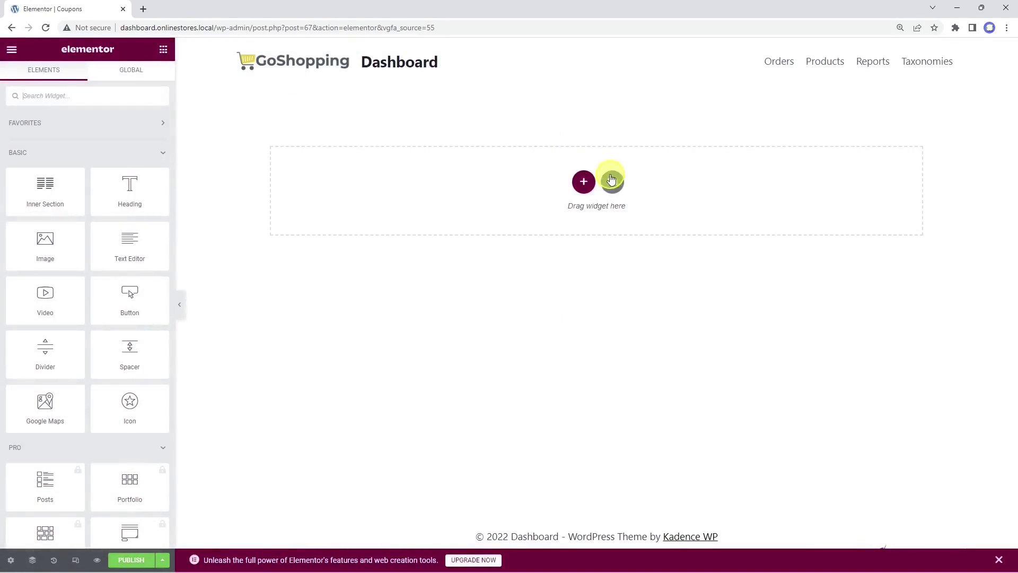
{"action": "left_click", "coordinate": [611, 181]}
{"action": "left_click", "coordinate": [577, 87]}
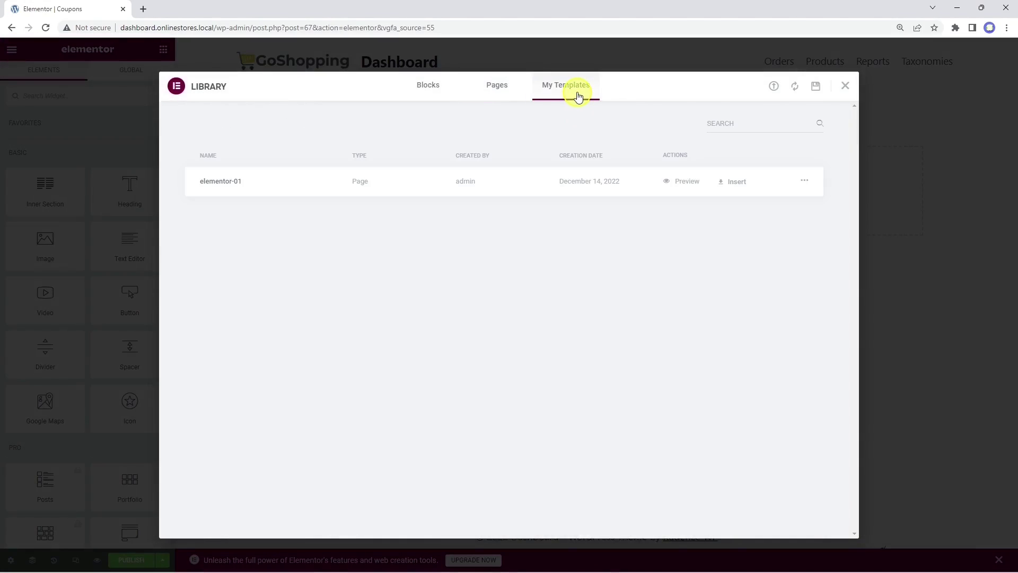
{"action": "left_click", "coordinate": [733, 179]}
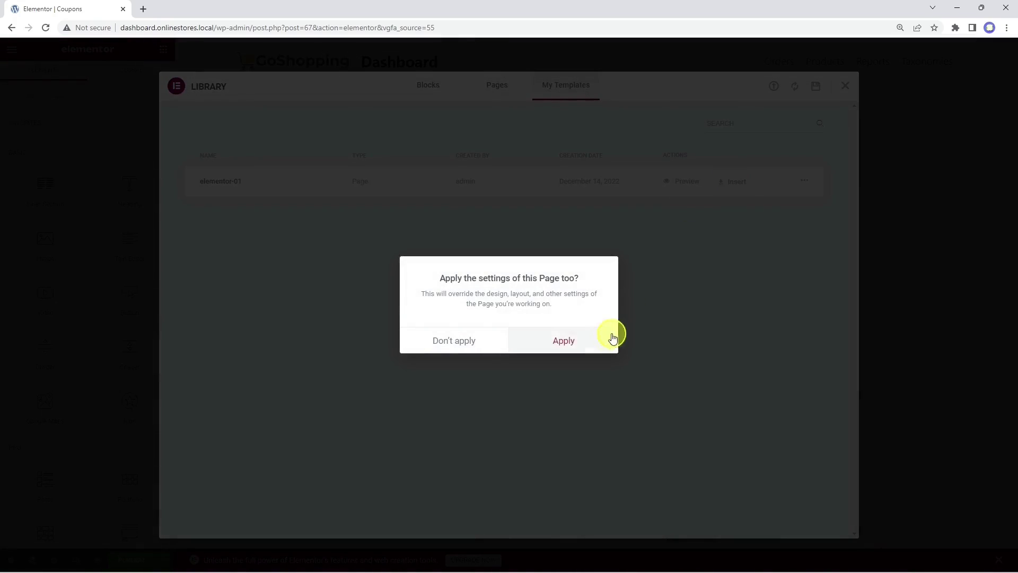
{"action": "left_click", "coordinate": [575, 342]}
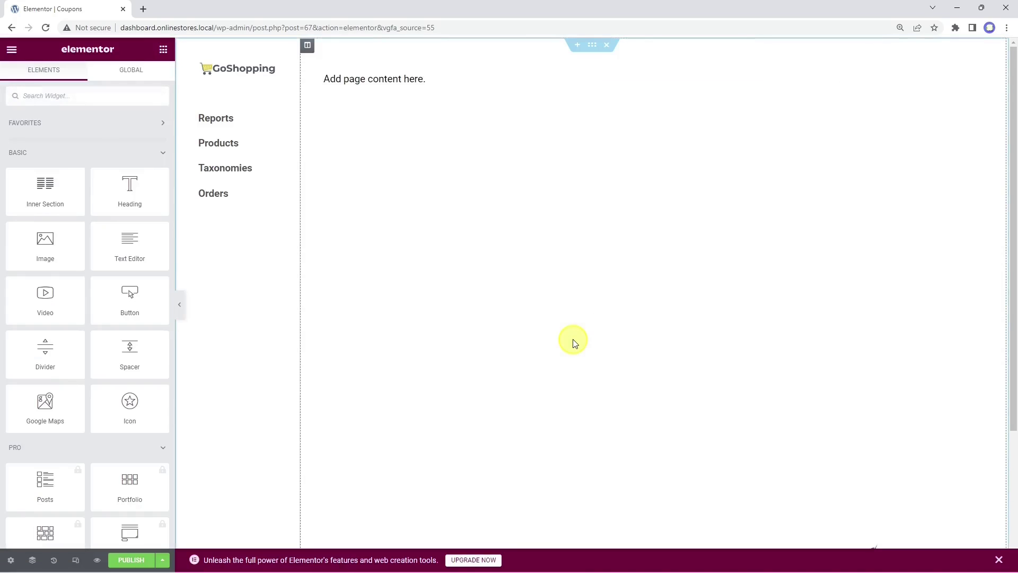
Step: Replace the placeholder text with the shop_coupon admin-page shortcode and preview the page
{"action": "left_click", "coordinate": [423, 79]}
{"action": "left_click", "coordinate": [125, 260]}
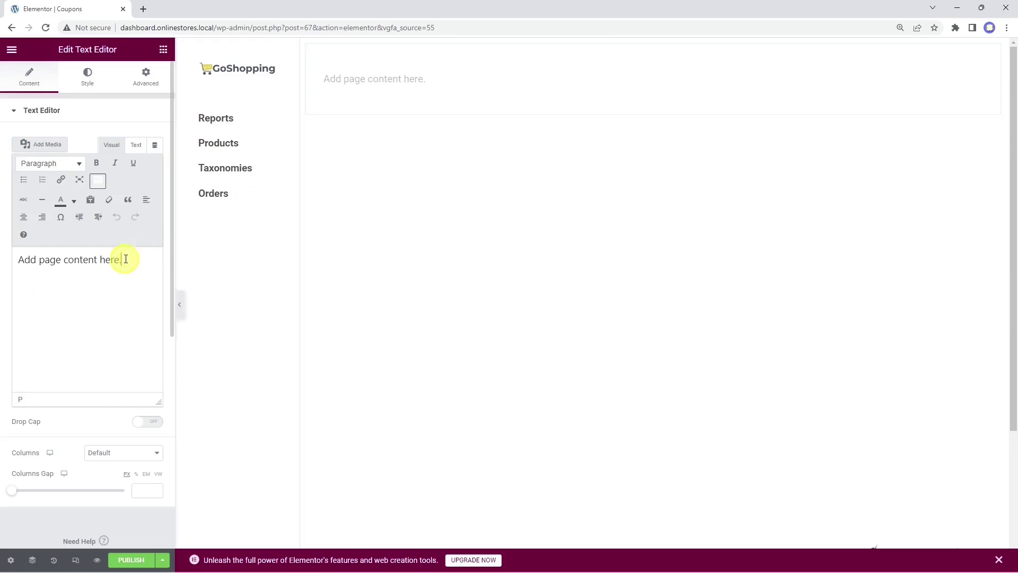
{"action": "left_click_drag", "start_coordinate": [125, 259], "coordinate": [22, 259]}
{"action": "right_click", "coordinate": [20, 258]}
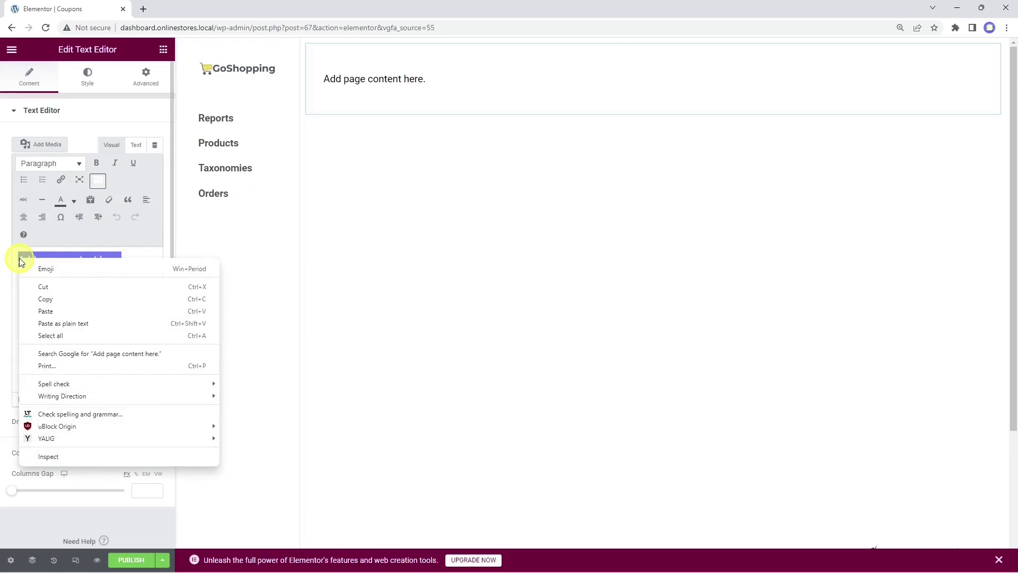
{"action": "left_click", "coordinate": [66, 324]}
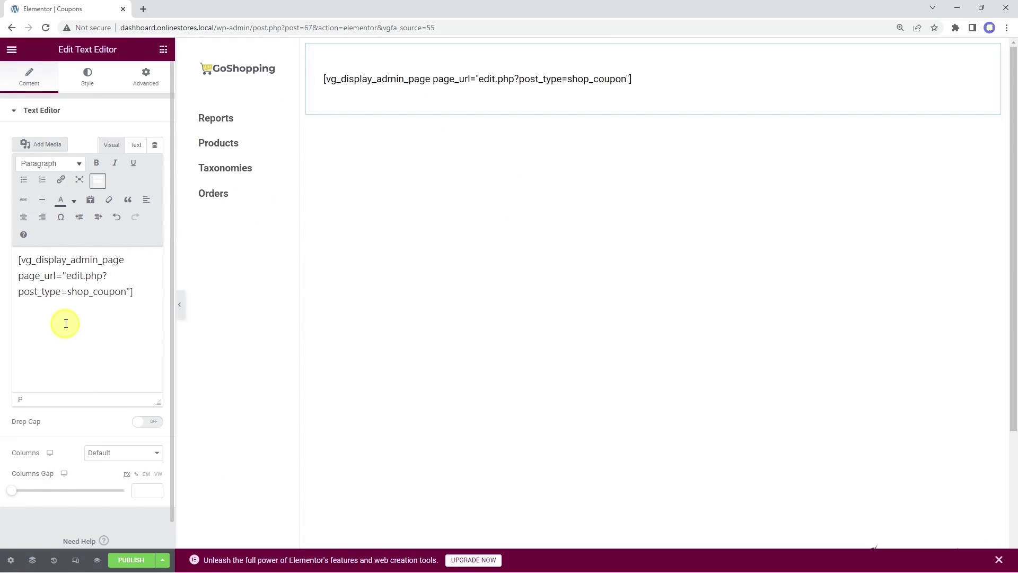
{"action": "left_click", "coordinate": [98, 560]}
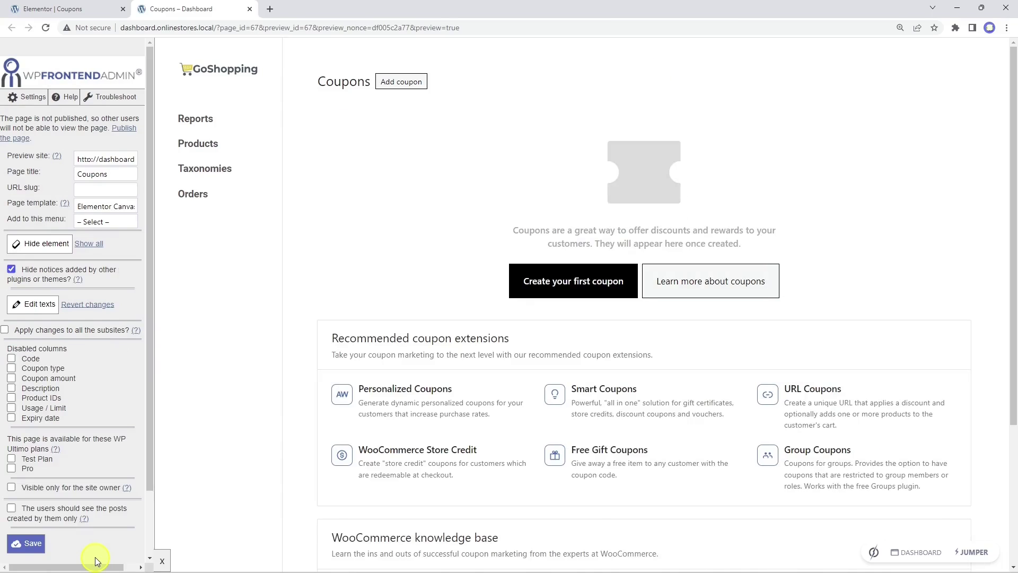
Step: Set the Coupons page slug to coupons and add it to the Dashboard menu
{"action": "left_click", "coordinate": [109, 189]}
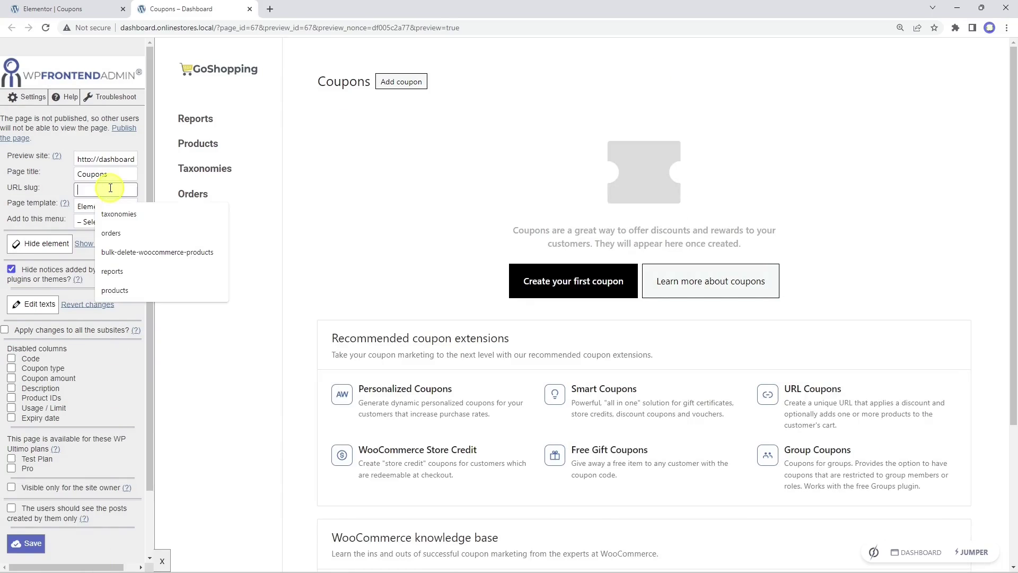
{"action": "type", "text": "coupons"}
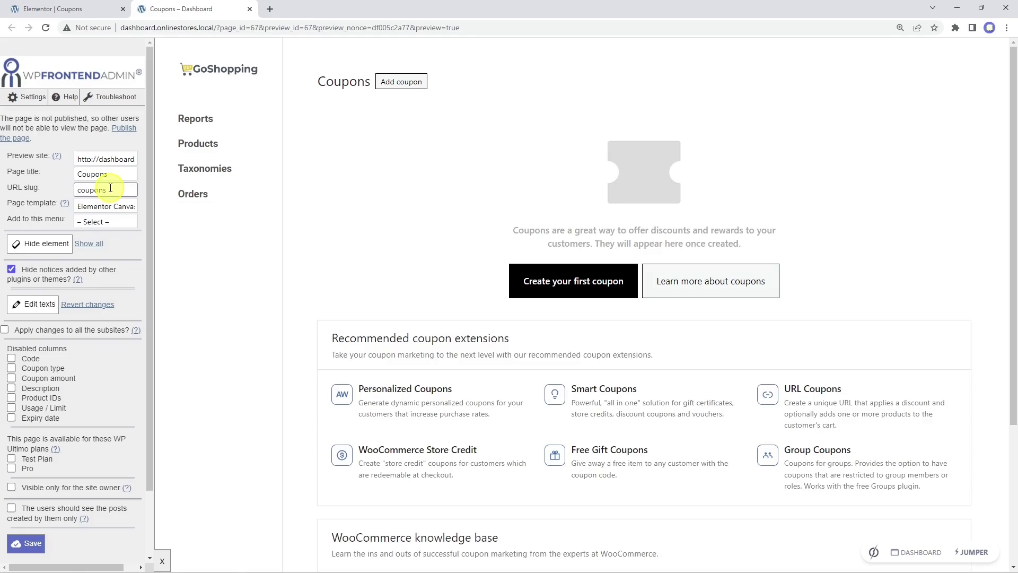
{"action": "left_click", "coordinate": [120, 222]}
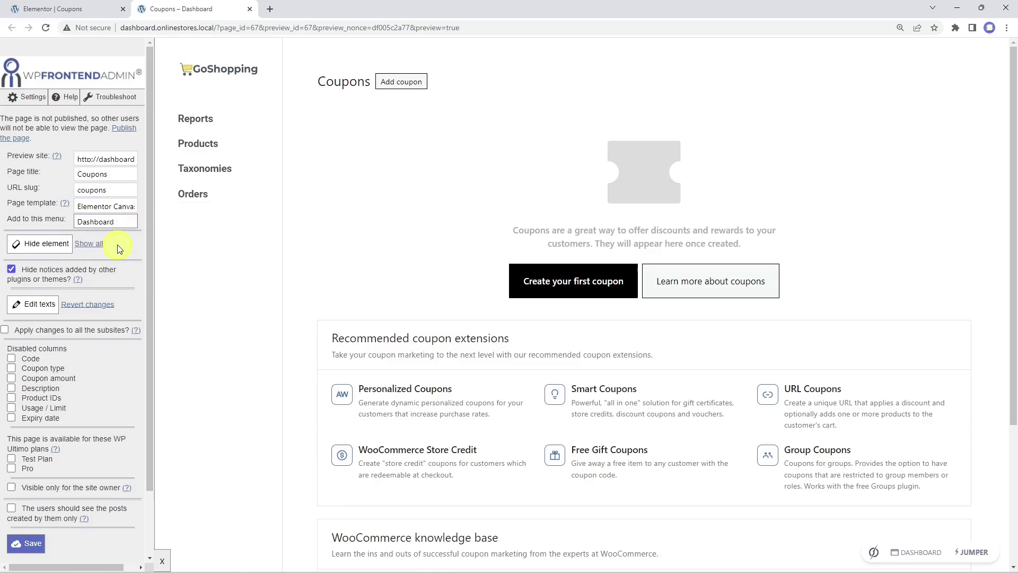
Step: Hide the coupon extensions list, knowledge base heading, articles carousel and empty section, then save
{"action": "left_click", "coordinate": [52, 248]}
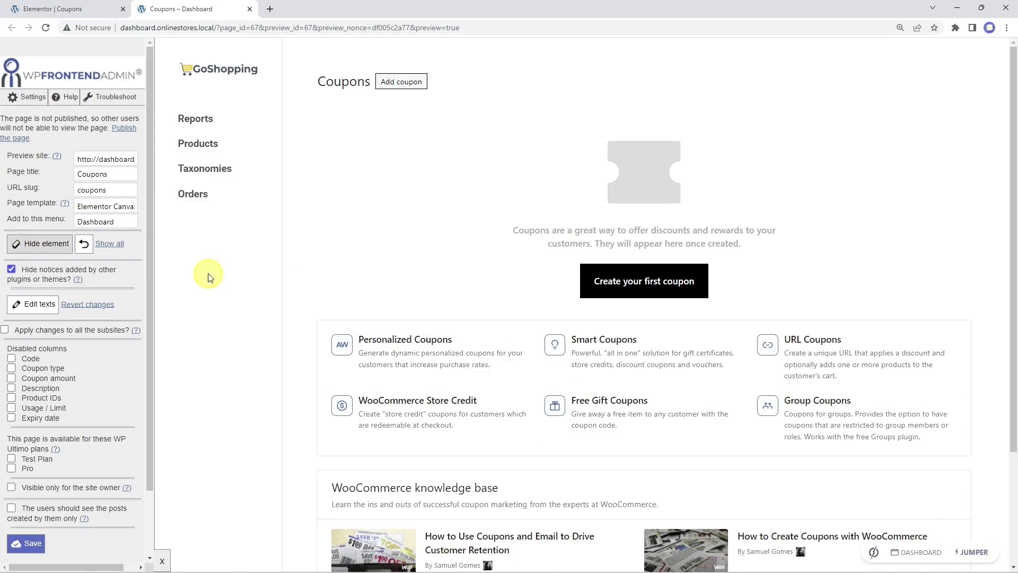
{"action": "left_click", "coordinate": [642, 328]}
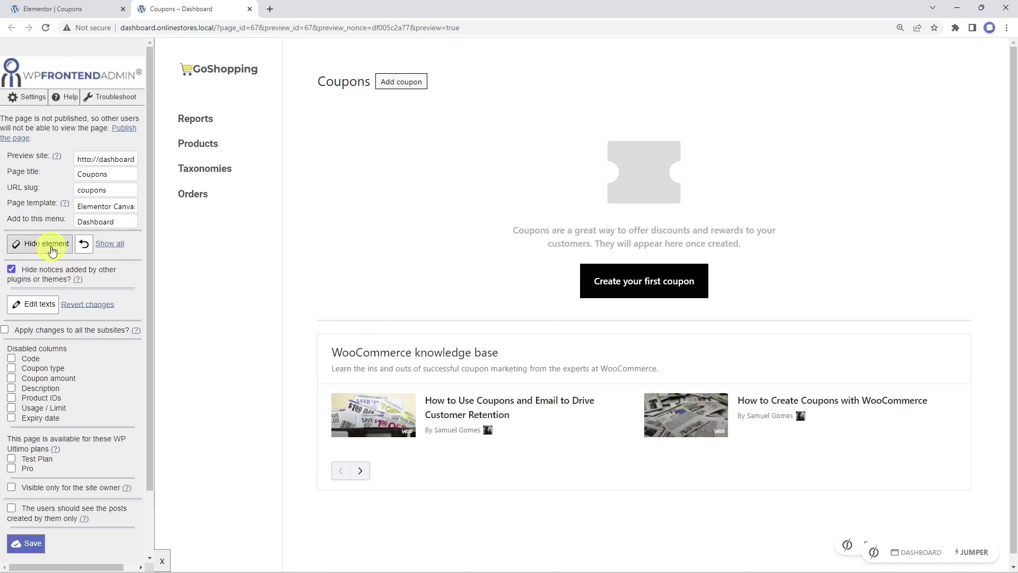
{"action": "left_click", "coordinate": [643, 344]}
{"action": "left_click", "coordinate": [65, 246]}
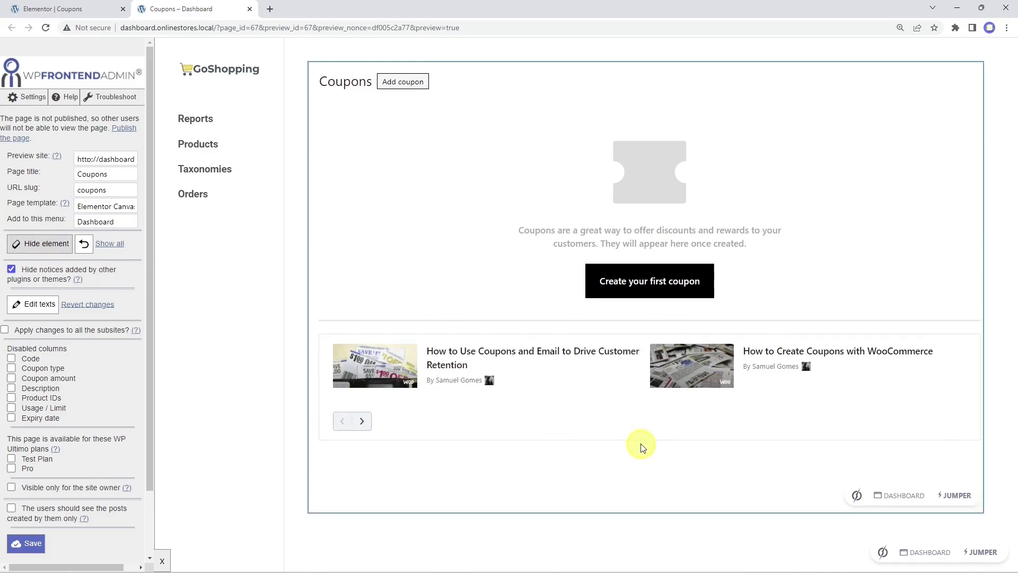
{"action": "left_click", "coordinate": [637, 439]}
{"action": "left_click", "coordinate": [50, 243]}
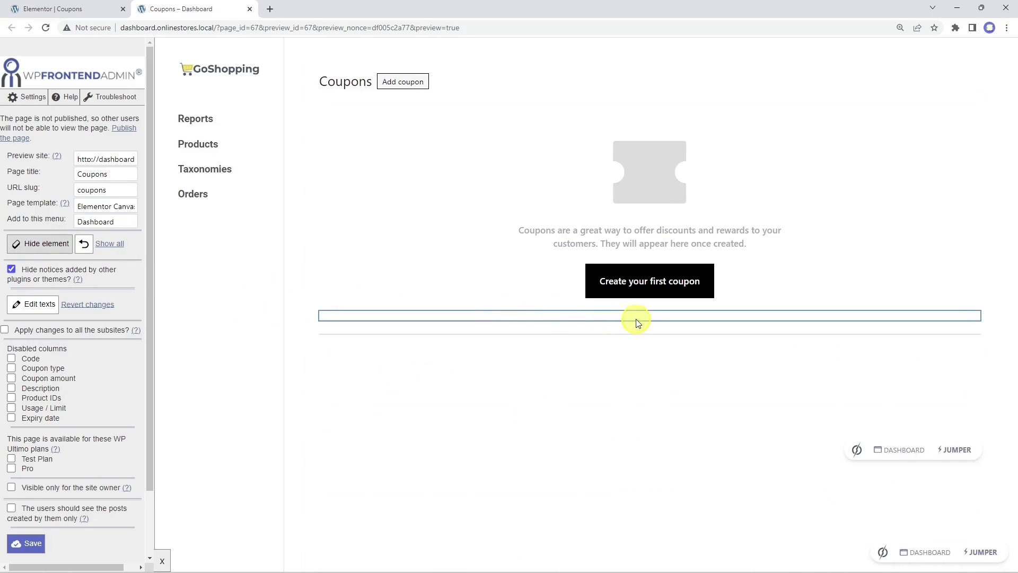
{"action": "left_click", "coordinate": [637, 318]}
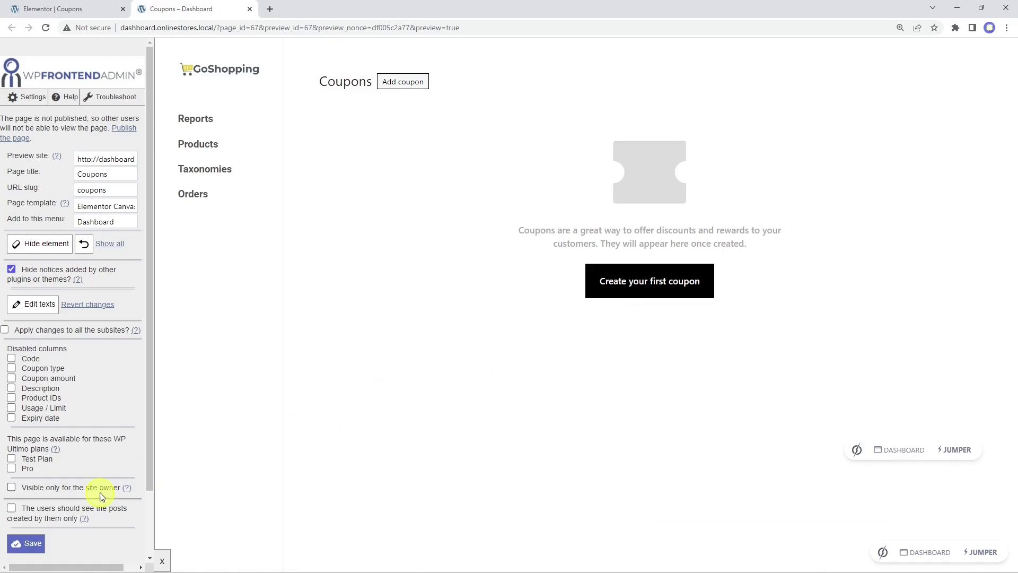
{"action": "left_click", "coordinate": [33, 543]}
{"action": "left_click", "coordinate": [602, 96]}
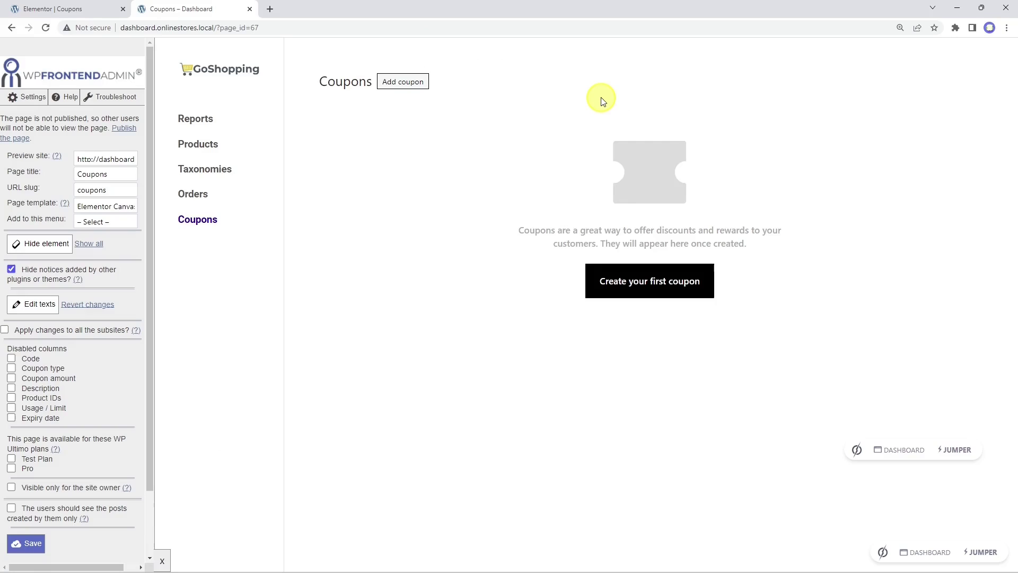
Step: Start the first coupon and generate a random coupon code
{"action": "left_click", "coordinate": [667, 290]}
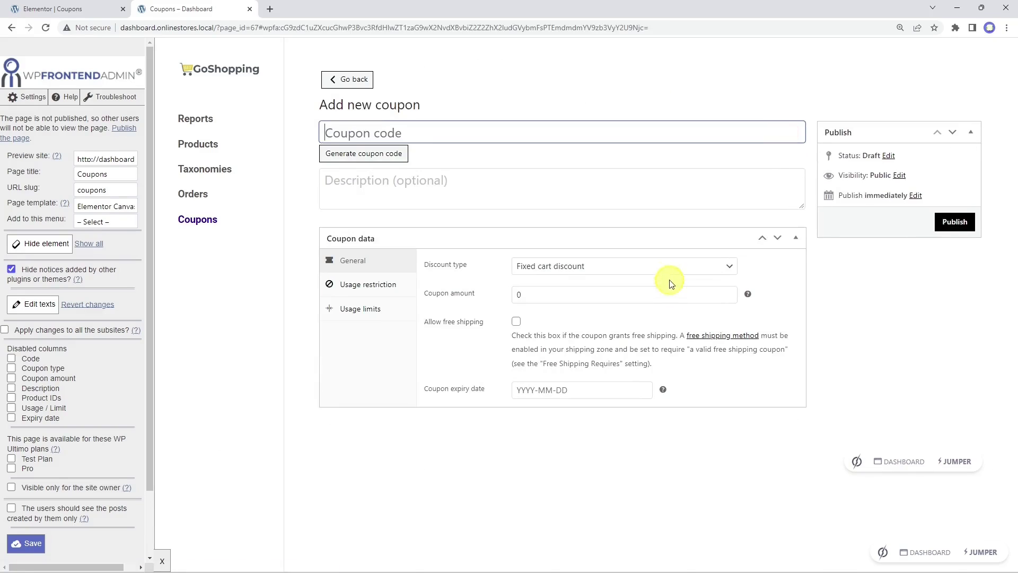
{"action": "left_click", "coordinate": [360, 286]}
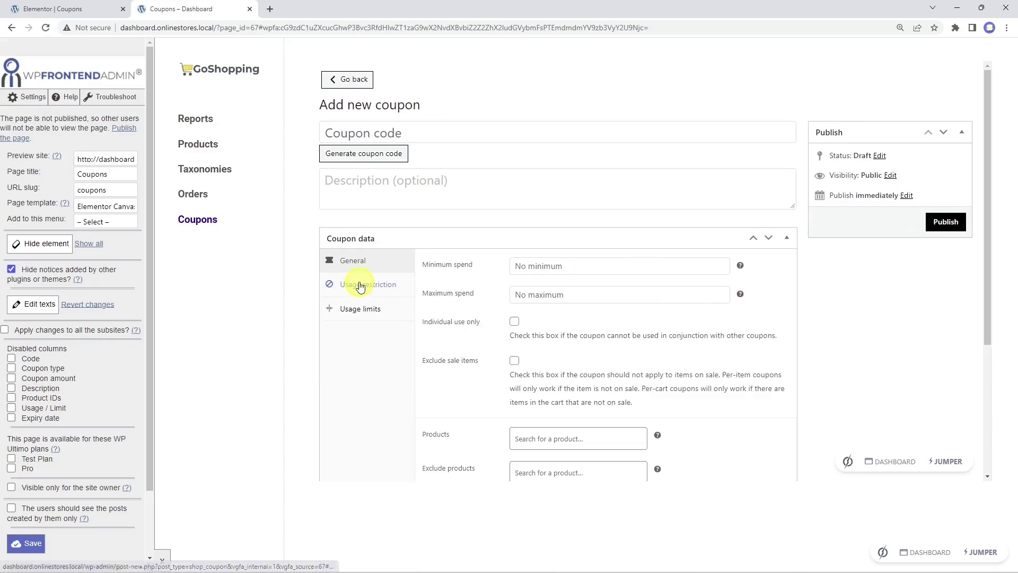
{"action": "scroll", "coordinate": [655, 337], "scroll_direction": "down", "scroll_amount": 3}
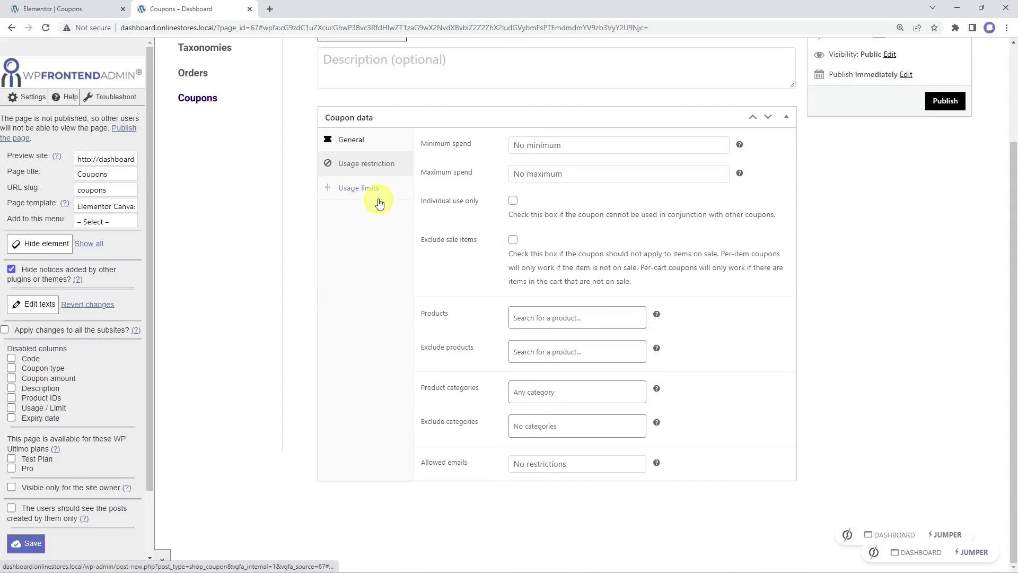
{"action": "left_click", "coordinate": [379, 199]}
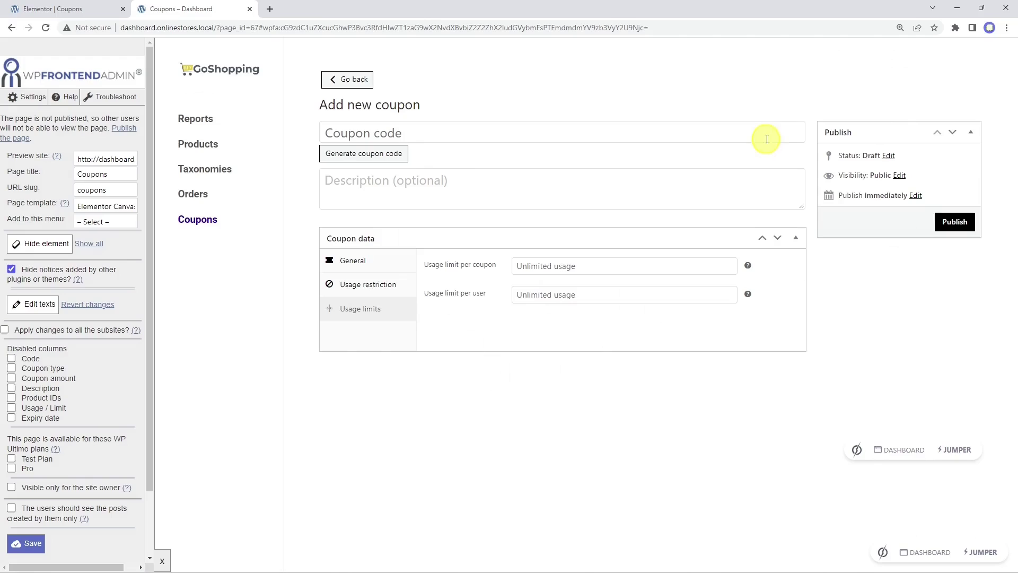
{"action": "left_click", "coordinate": [380, 159]}
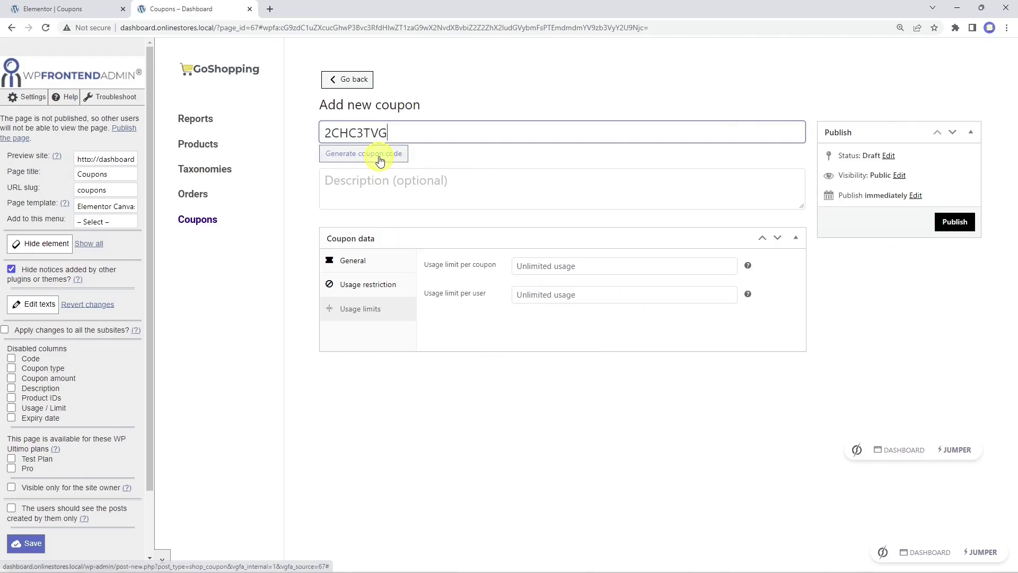
{"action": "left_click", "coordinate": [378, 261]}
Step: Set a 5% percentage discount with free shipping, expiring 2022-12-31
{"action": "left_click", "coordinate": [576, 269]}
{"action": "left_click", "coordinate": [575, 282]}
{"action": "left_click", "coordinate": [513, 295]}
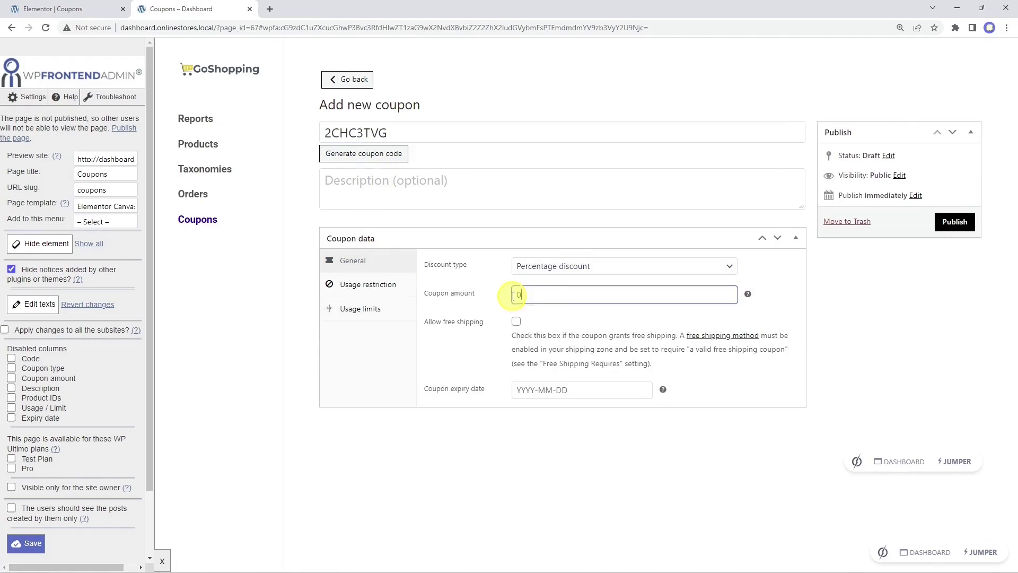
{"action": "left_click", "coordinate": [515, 322]}
{"action": "left_click", "coordinate": [528, 389]}
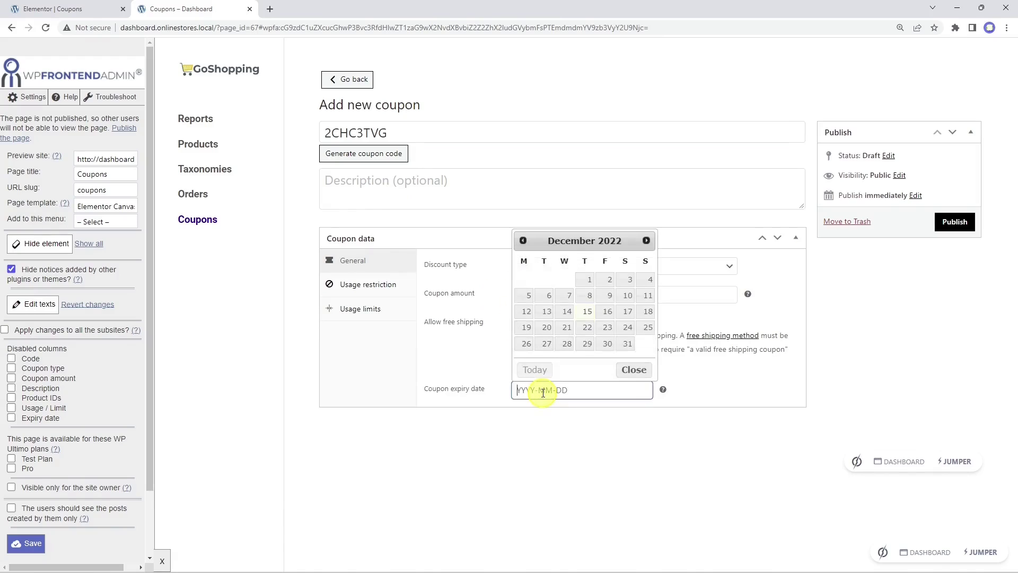
{"action": "left_click", "coordinate": [628, 345]}
Step: Review the usage restriction and limit settings, publish the coupon, and return to the Coupons list
{"action": "left_click", "coordinate": [371, 285]}
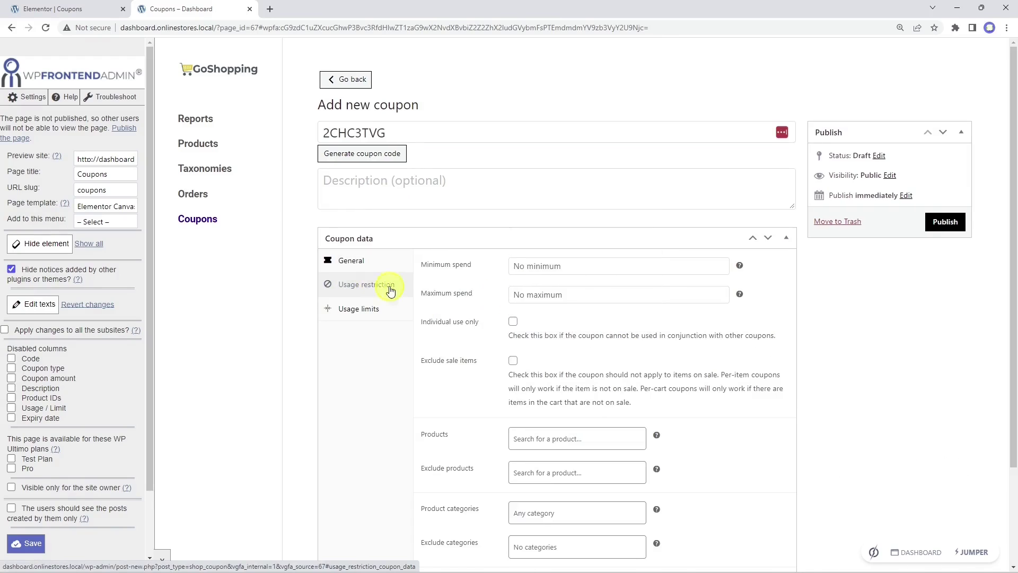
{"action": "scroll", "coordinate": [518, 325], "scroll_direction": "down", "scroll_amount": 2}
{"action": "scroll", "coordinate": [517, 326], "scroll_direction": "up", "scroll_amount": 2}
{"action": "left_click", "coordinate": [359, 309]}
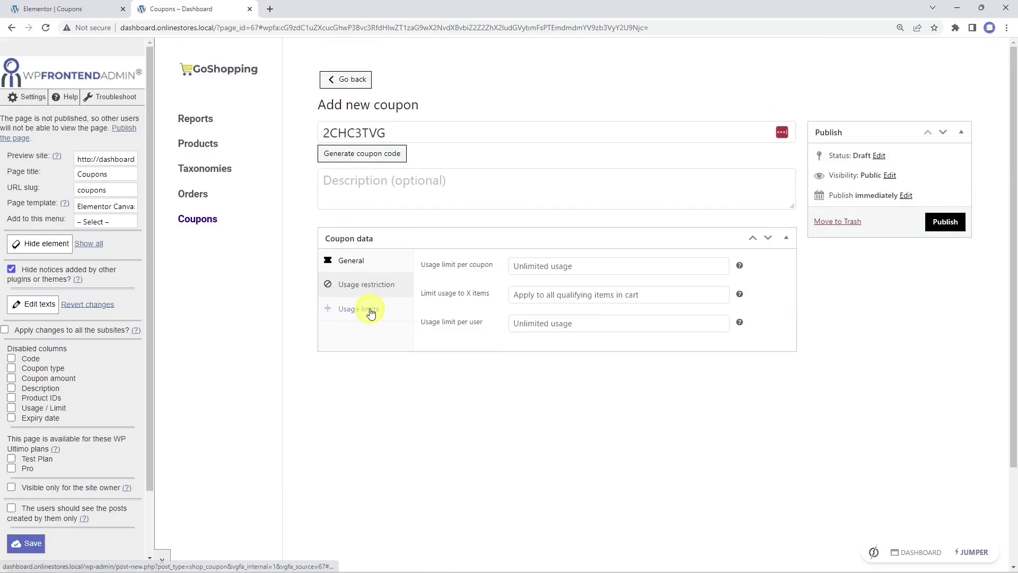
{"action": "left_click", "coordinate": [964, 223]}
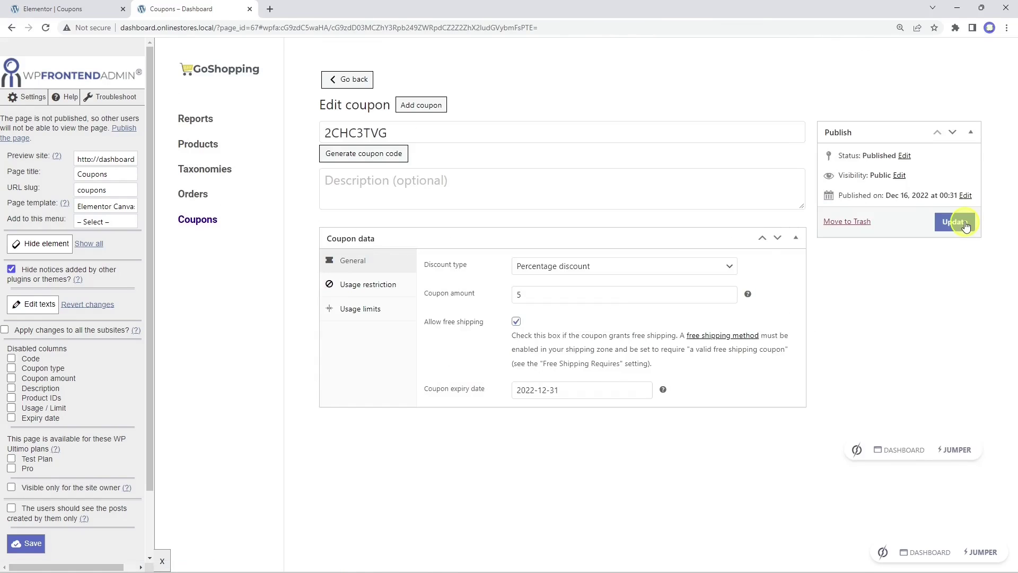
{"action": "left_click", "coordinate": [205, 225]}
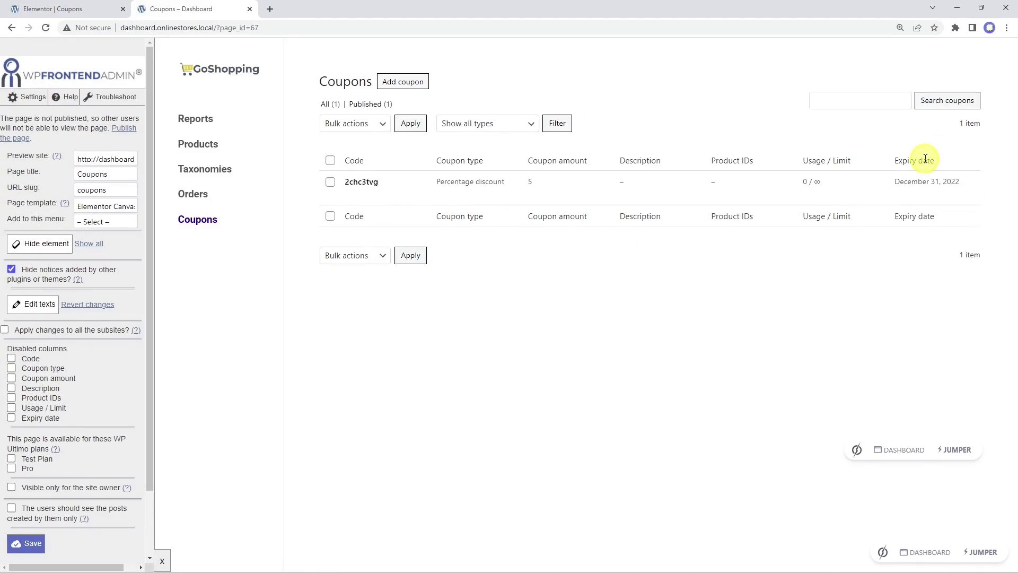
Step: Disable the Description and Product IDs columns, save, and go back to the Elementor Coupons editor
{"action": "left_click", "coordinate": [11, 389]}
{"action": "left_click", "coordinate": [11, 398]}
{"action": "scroll", "coordinate": [93, 363], "scroll_direction": "down", "scroll_amount": 2}
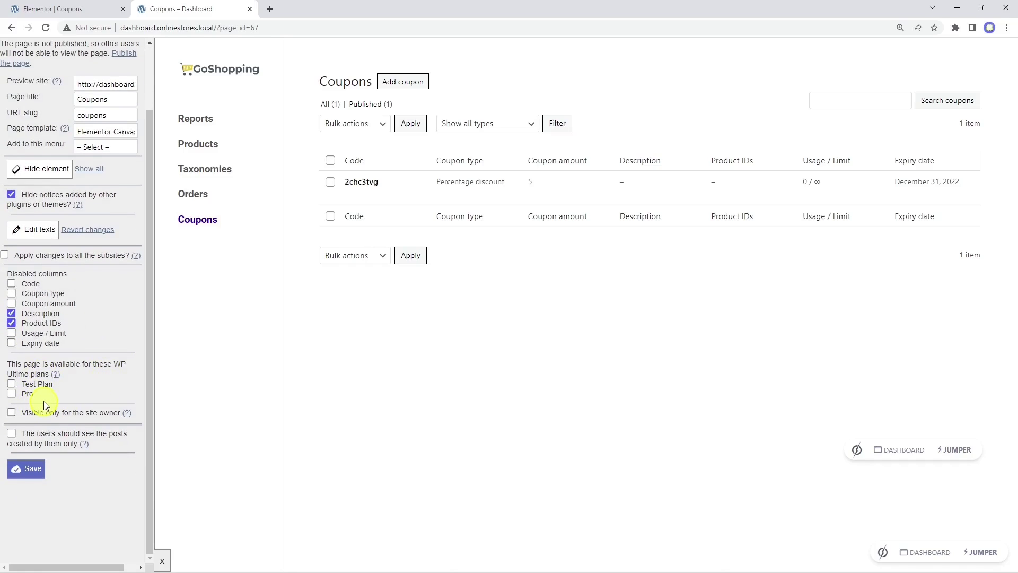
{"action": "left_click", "coordinate": [31, 472]}
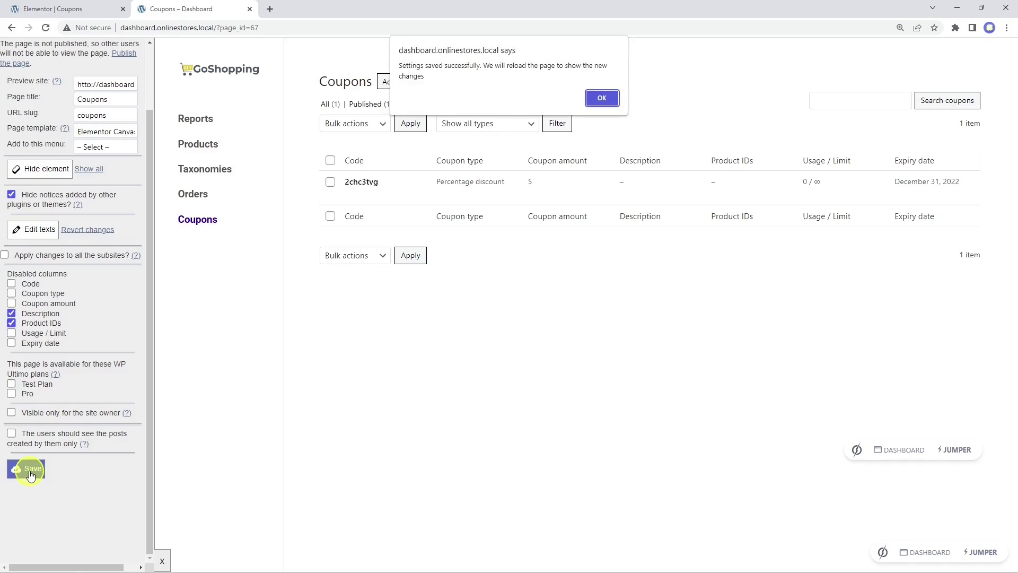
{"action": "left_click", "coordinate": [610, 101]}
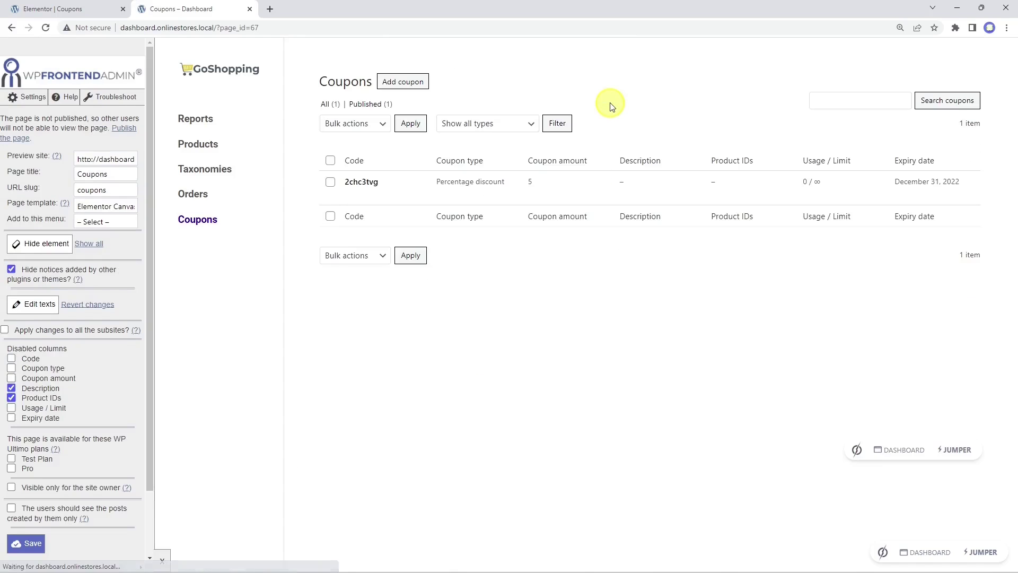
{"action": "left_click", "coordinate": [72, 14]}
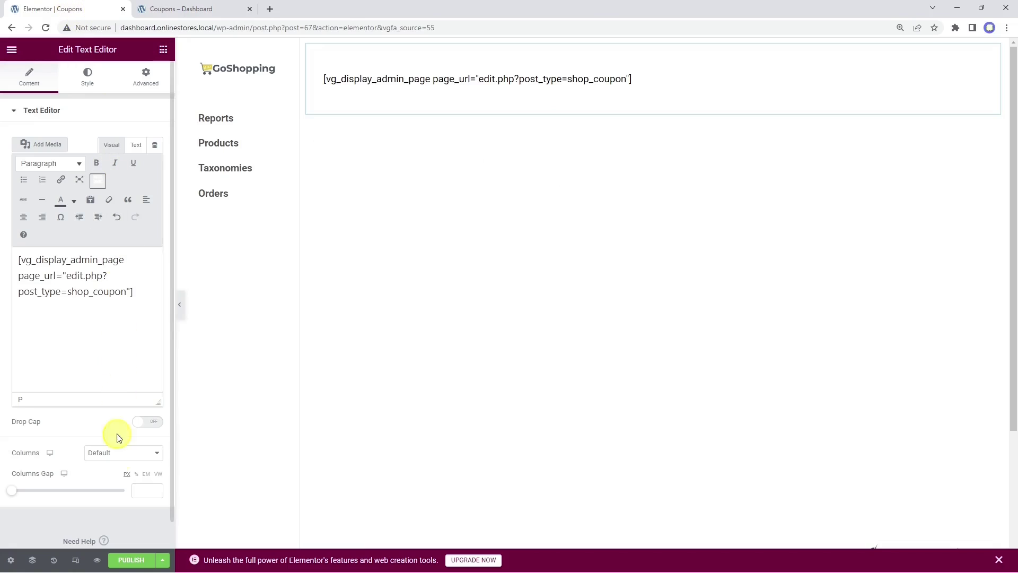
Step: Publish the Coupons page from the Elementor editor
{"action": "left_click", "coordinate": [129, 561]}
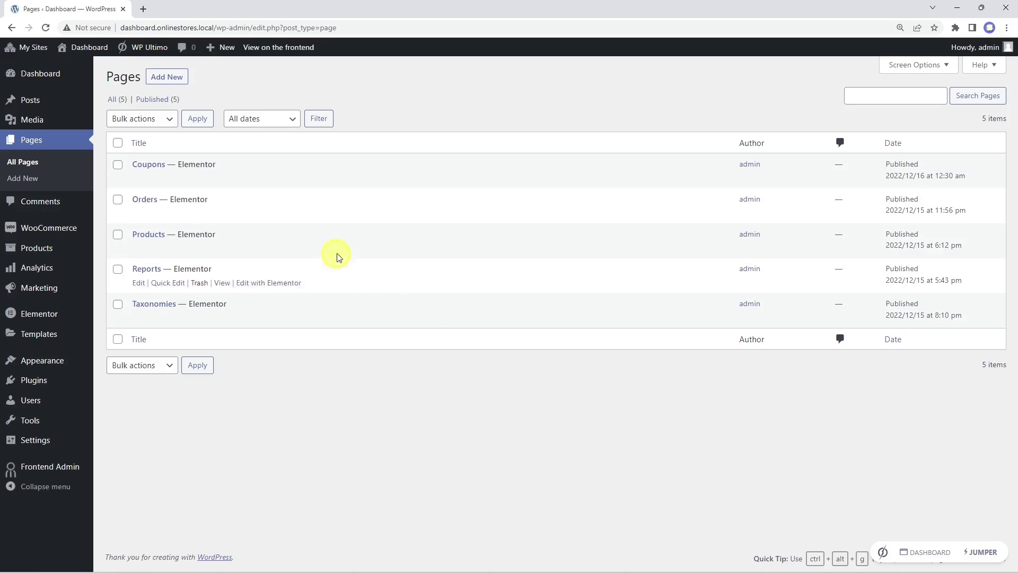
Step: Create a new page titled Customers and insert the elementor-01 template from My Templates
{"action": "left_click", "coordinate": [178, 81]}
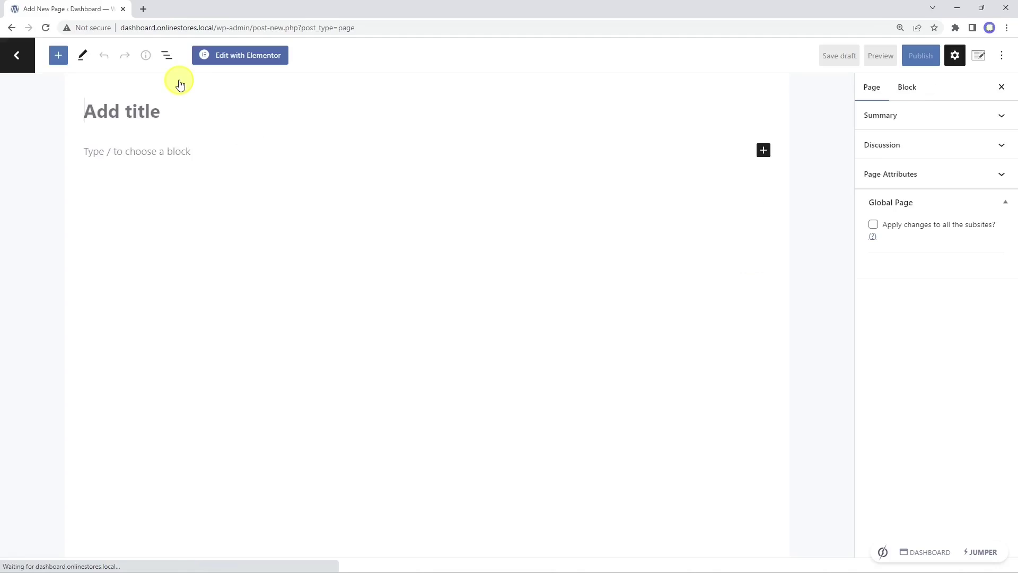
{"action": "type", "text": "Customers"}
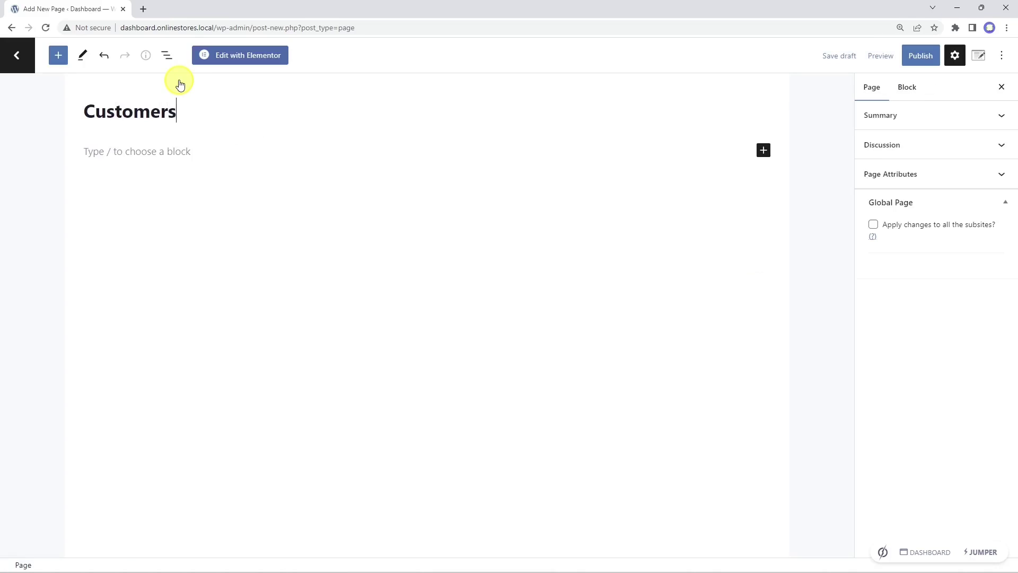
{"action": "left_click", "coordinate": [258, 62]}
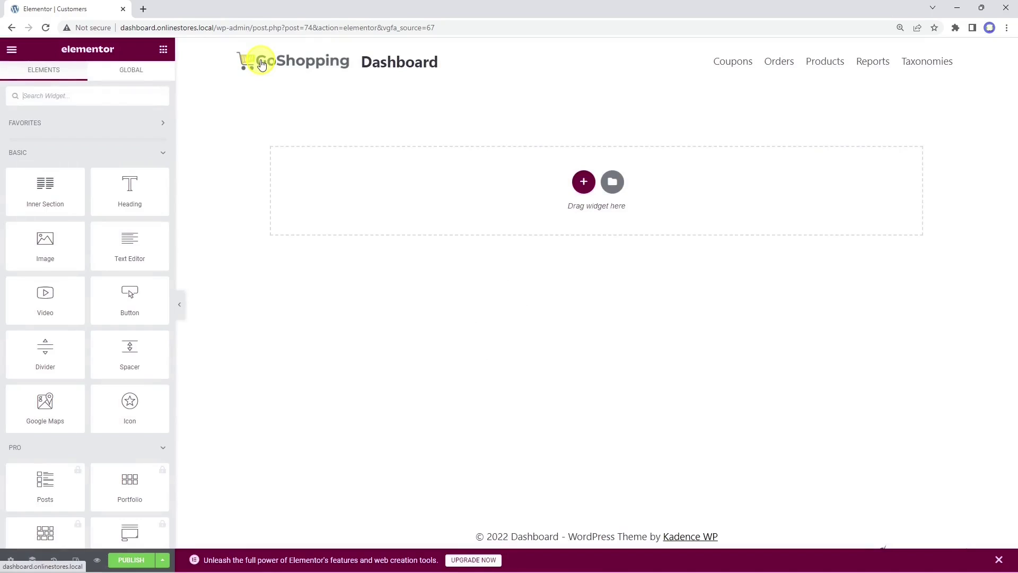
{"action": "left_click", "coordinate": [613, 181]}
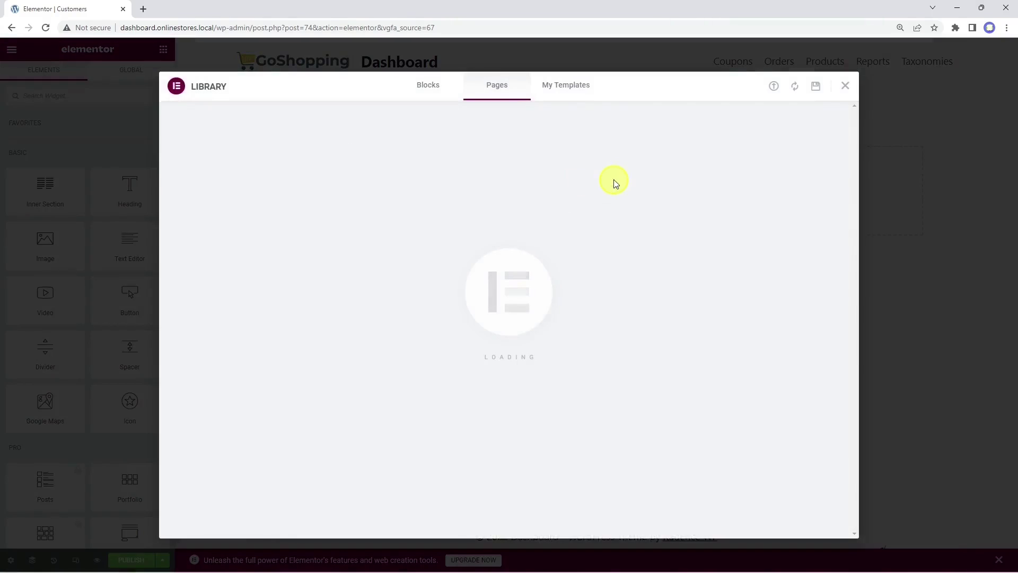
{"action": "left_click", "coordinate": [571, 92]}
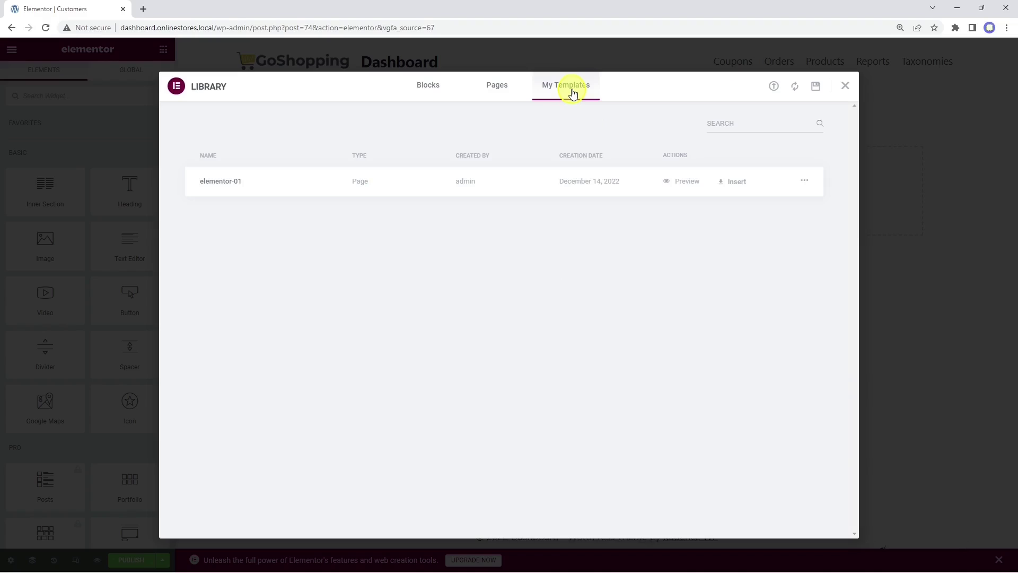
{"action": "left_click", "coordinate": [736, 180]}
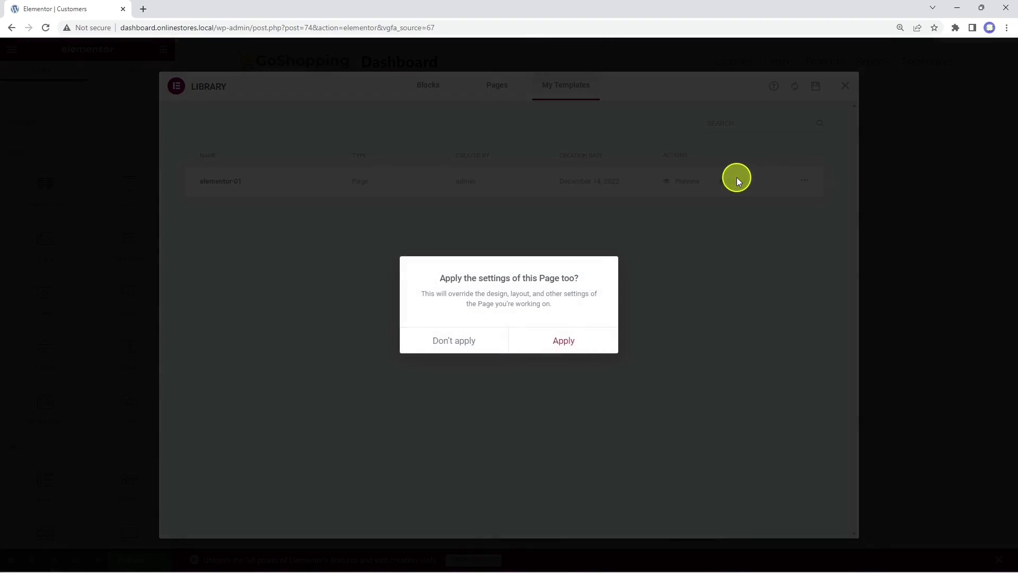
{"action": "left_click", "coordinate": [576, 345]}
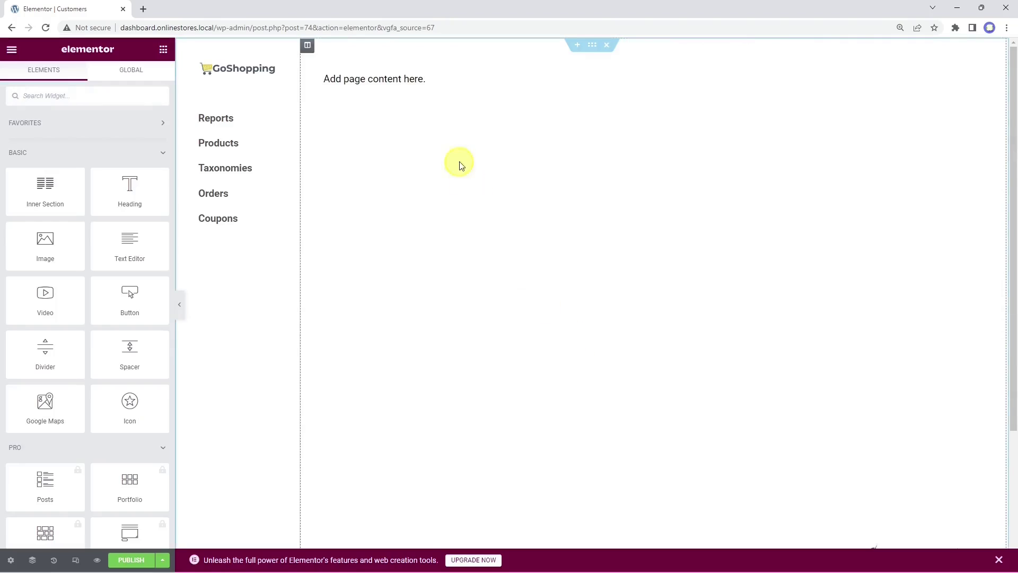
Step: Replace the 'Add page content here.' text with the customers admin-page shortcode
{"action": "left_click", "coordinate": [438, 81]}
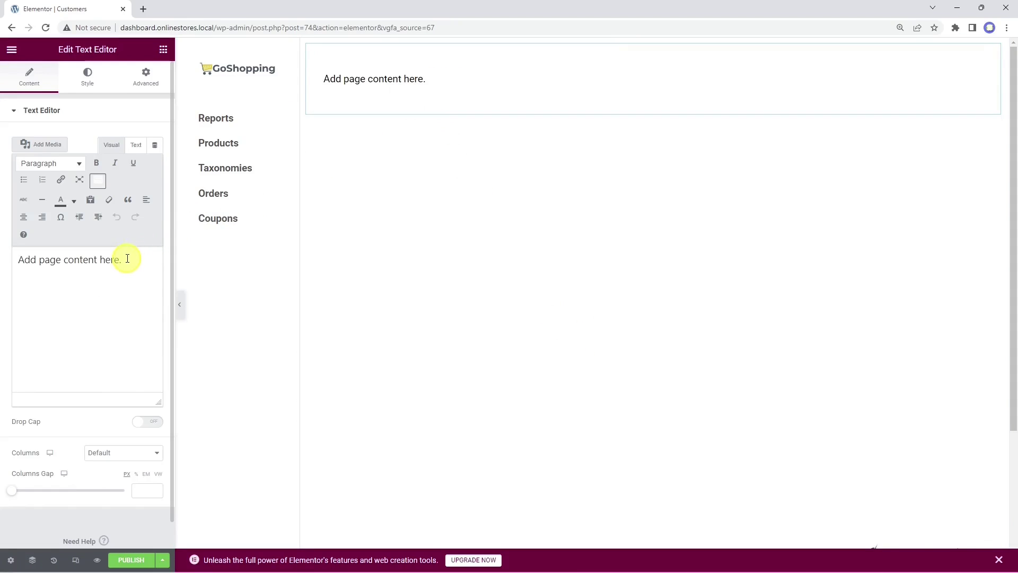
{"action": "left_click_drag", "start_coordinate": [127, 258], "coordinate": [20, 260]}
{"action": "right_click", "coordinate": [19, 259]}
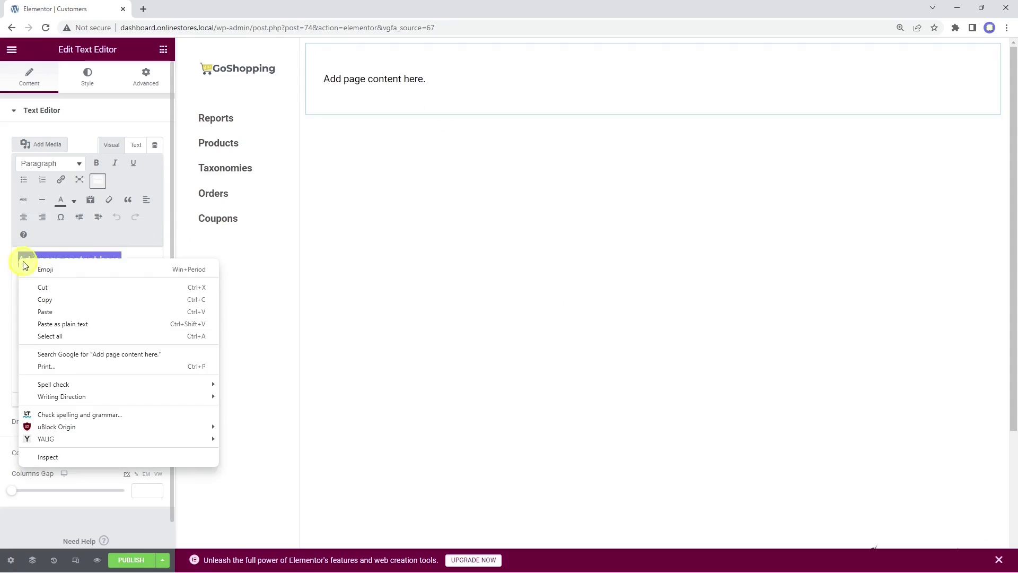
{"action": "left_click", "coordinate": [80, 321]}
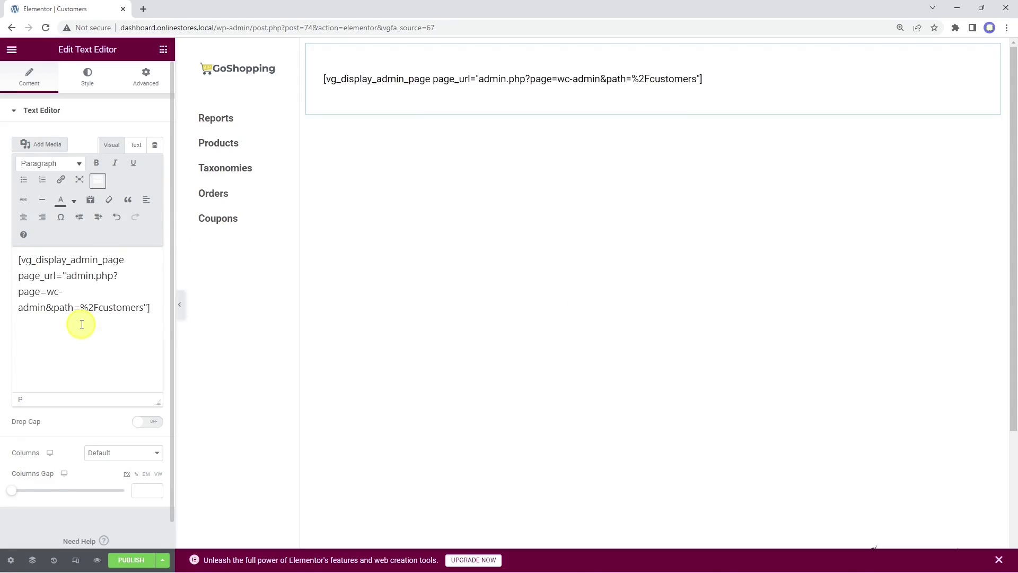
Step: Preview the Customers page, set its slug to 'customers' and add it to the Dashboard menu
{"action": "left_click", "coordinate": [99, 561]}
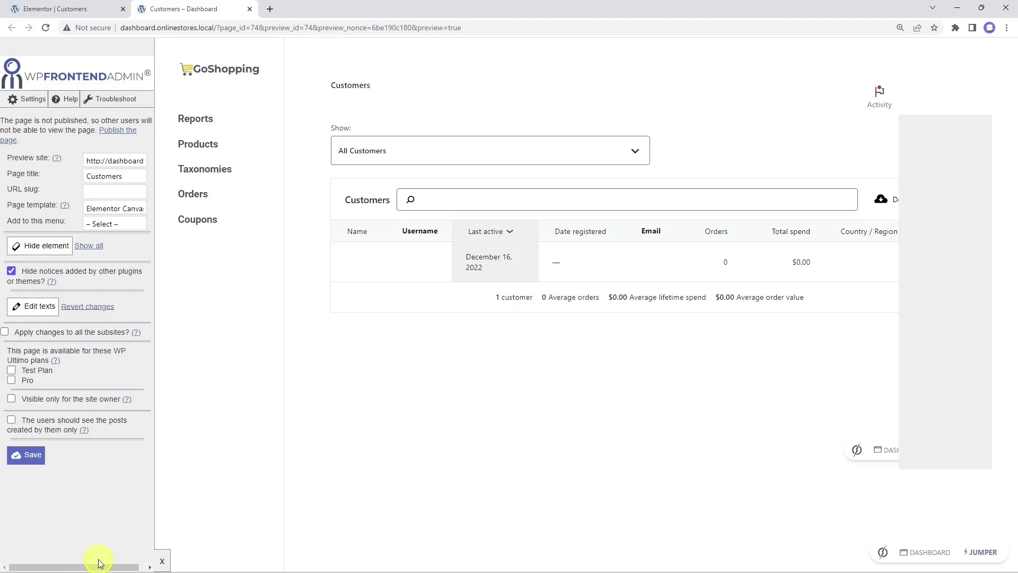
{"action": "left_click", "coordinate": [125, 192]}
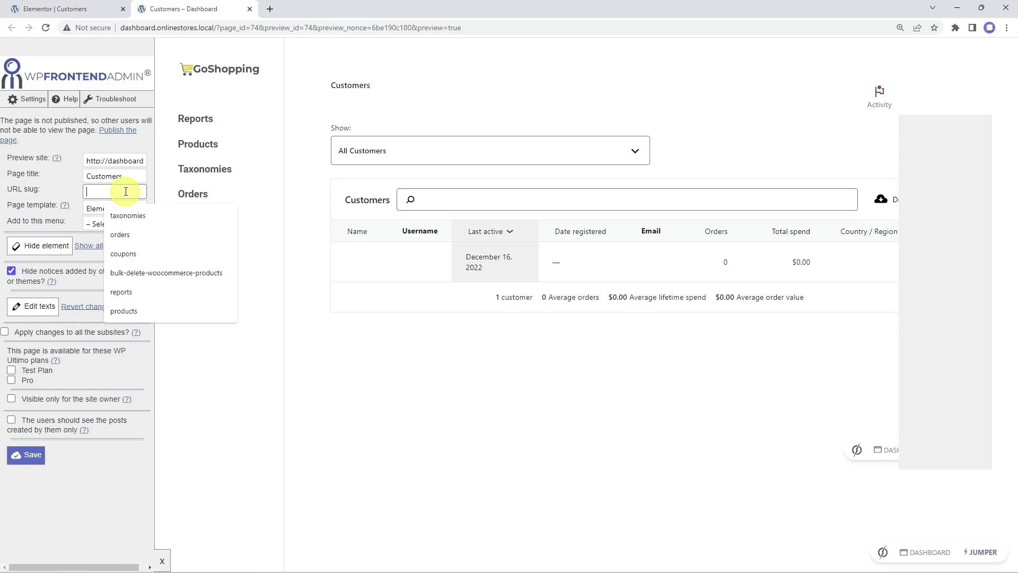
{"action": "type", "text": "customers"}
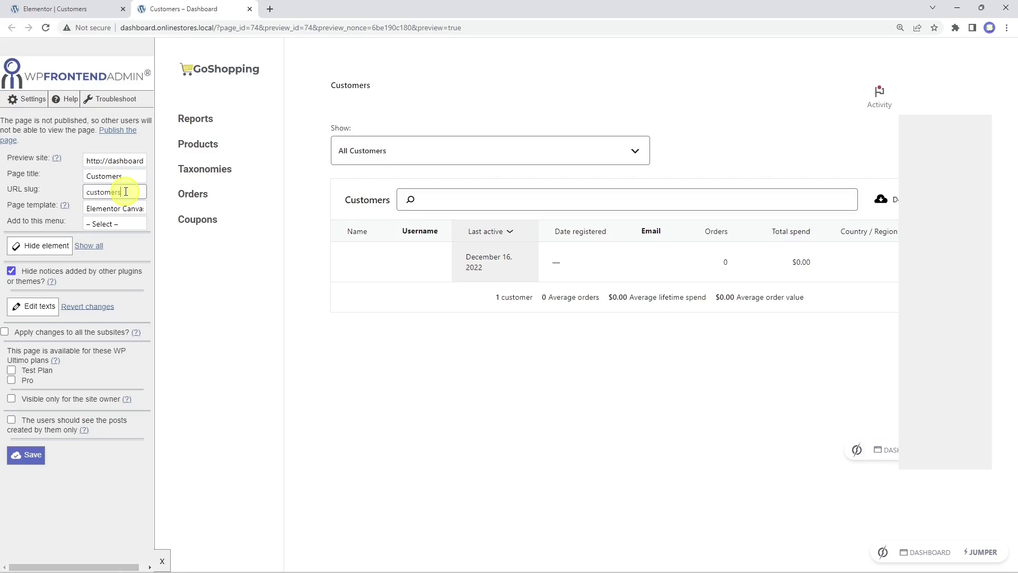
{"action": "left_click", "coordinate": [114, 223]}
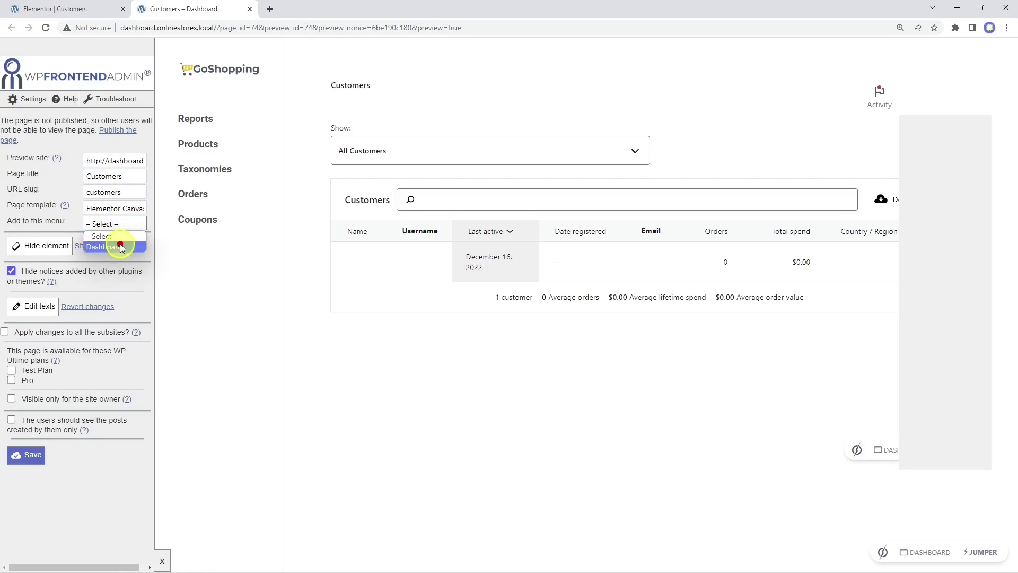
{"action": "left_click", "coordinate": [120, 244]}
Step: Hide the empty grey side panel and the Activity link, then save the page settings
{"action": "left_click", "coordinate": [32, 246]}
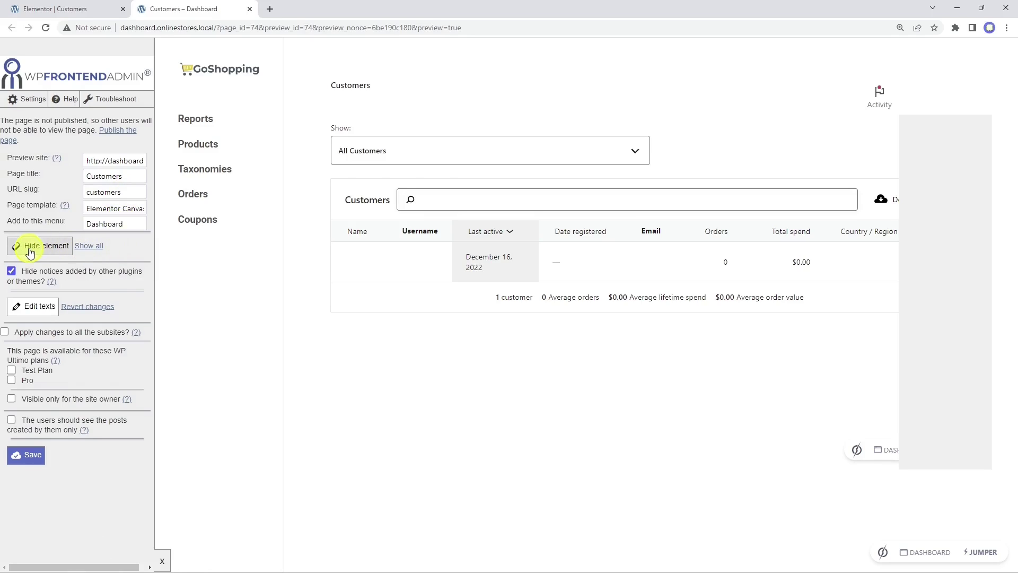
{"action": "left_click", "coordinate": [944, 189]}
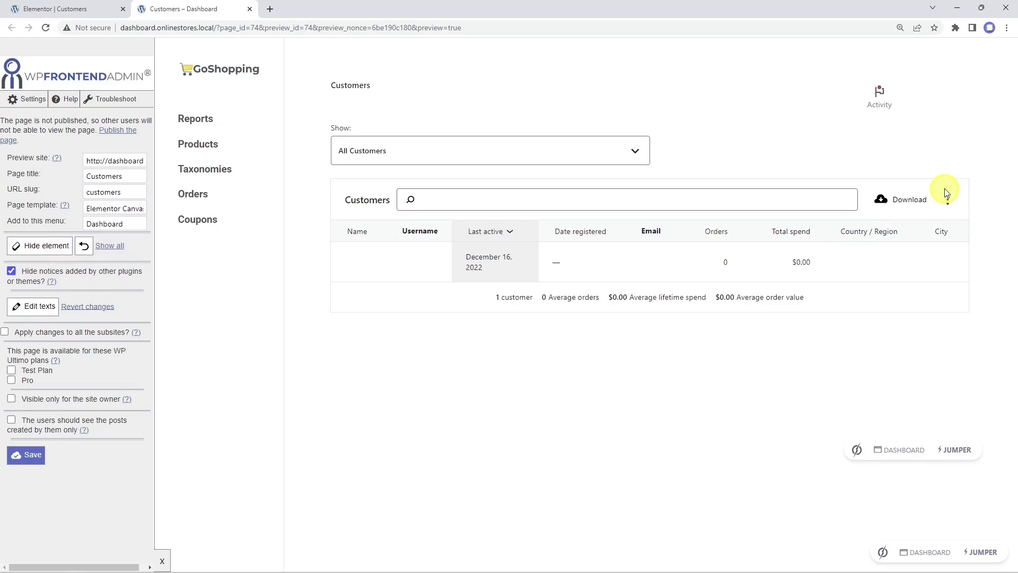
{"action": "left_click", "coordinate": [47, 246]}
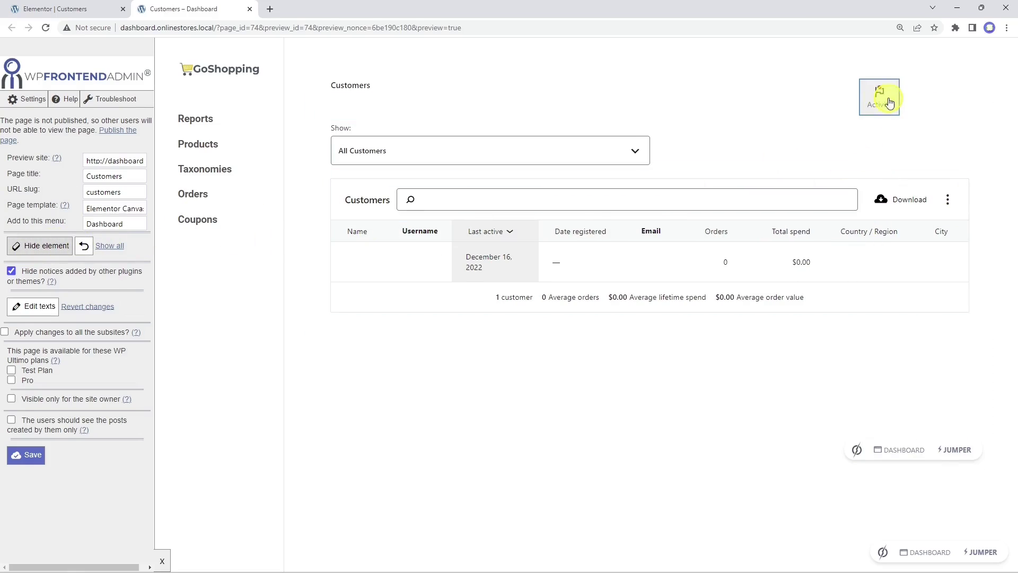
{"action": "left_click", "coordinate": [899, 92]}
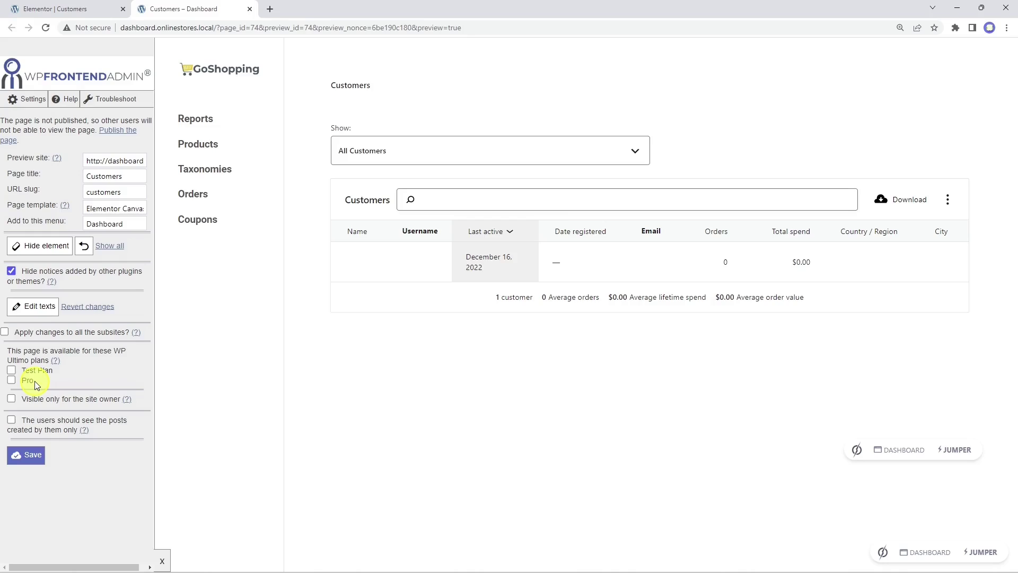
{"action": "left_click", "coordinate": [33, 459]}
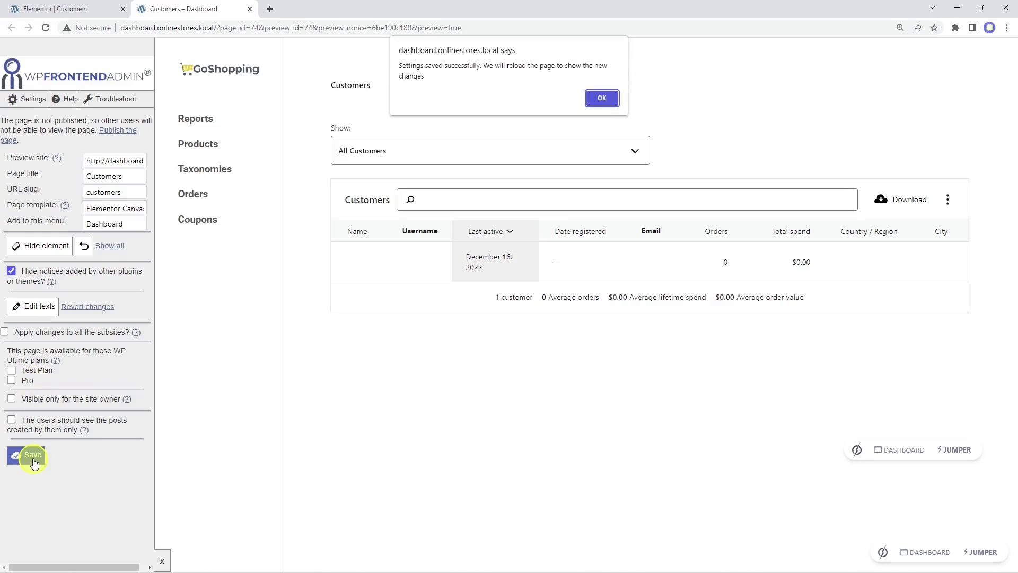
{"action": "left_click", "coordinate": [604, 101]}
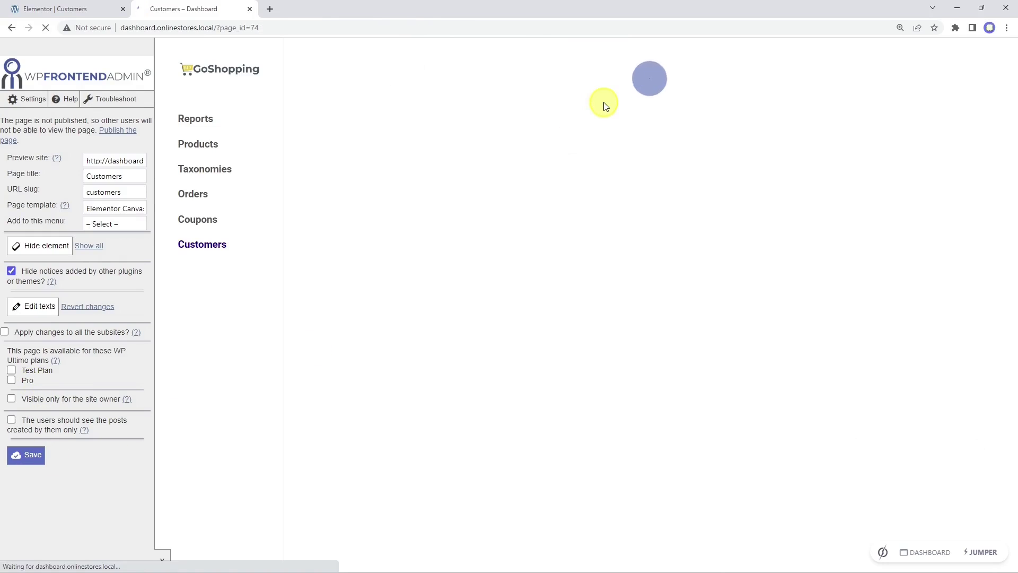
{"action": "left_click", "coordinate": [88, 9]}
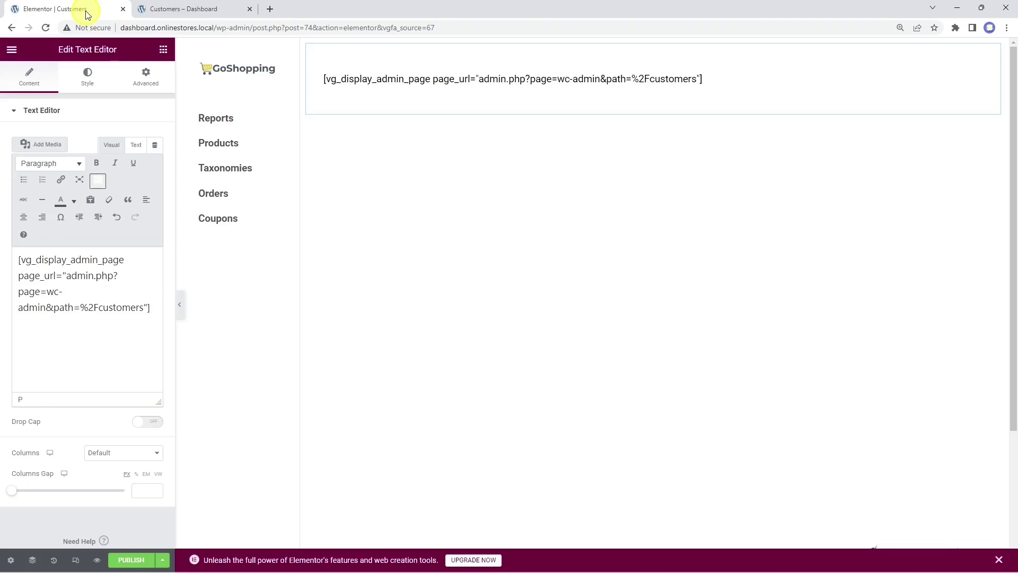
Step: Update the Customers page, then build a new Users page from the elementor-01 template
{"action": "left_click", "coordinate": [137, 560]}
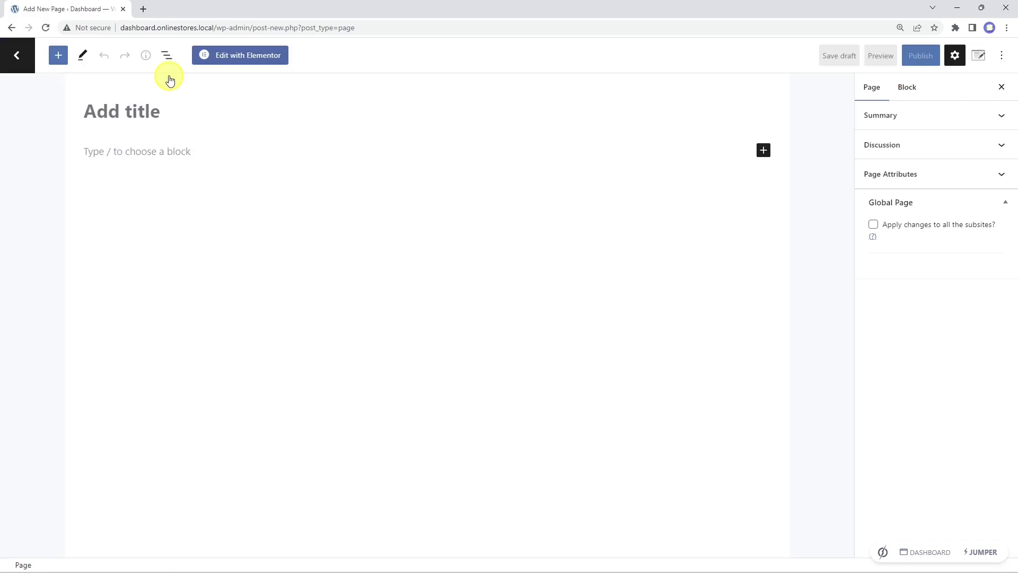
{"action": "type", "text": "Users"}
{"action": "left_click", "coordinate": [247, 56]}
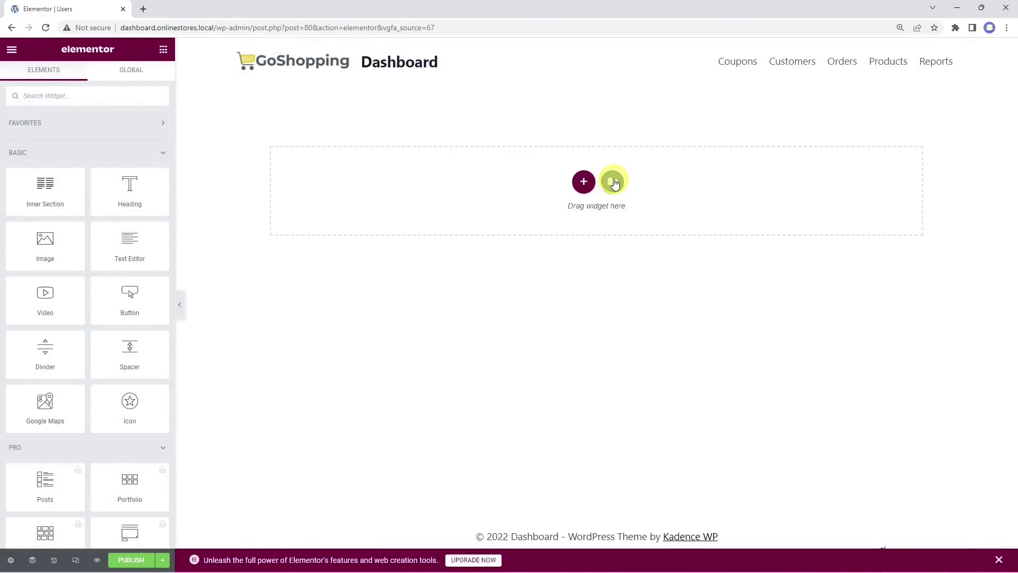
{"action": "left_click", "coordinate": [612, 179]}
{"action": "left_click", "coordinate": [565, 99]}
{"action": "left_click", "coordinate": [734, 180]}
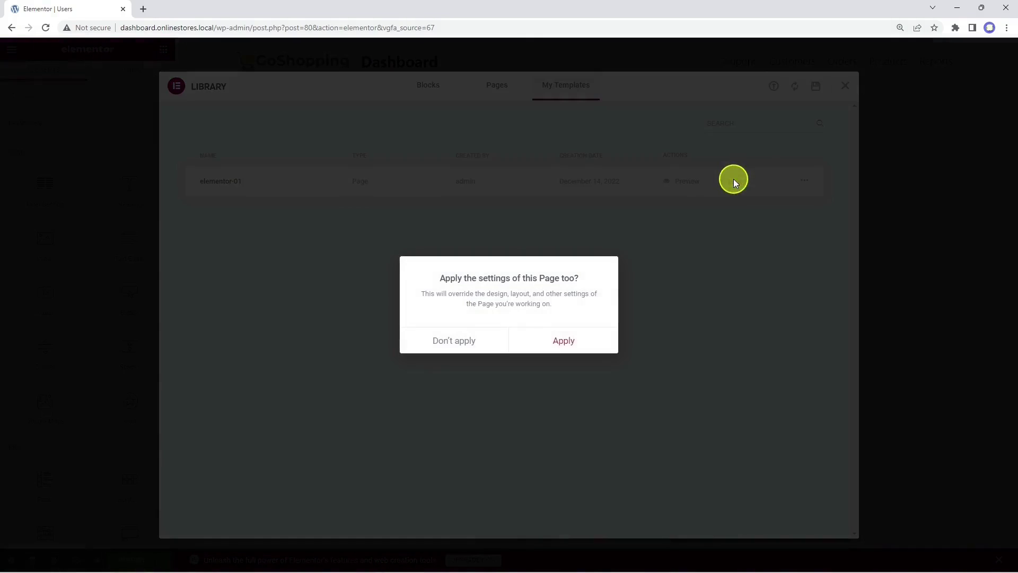
{"action": "left_click", "coordinate": [569, 340]}
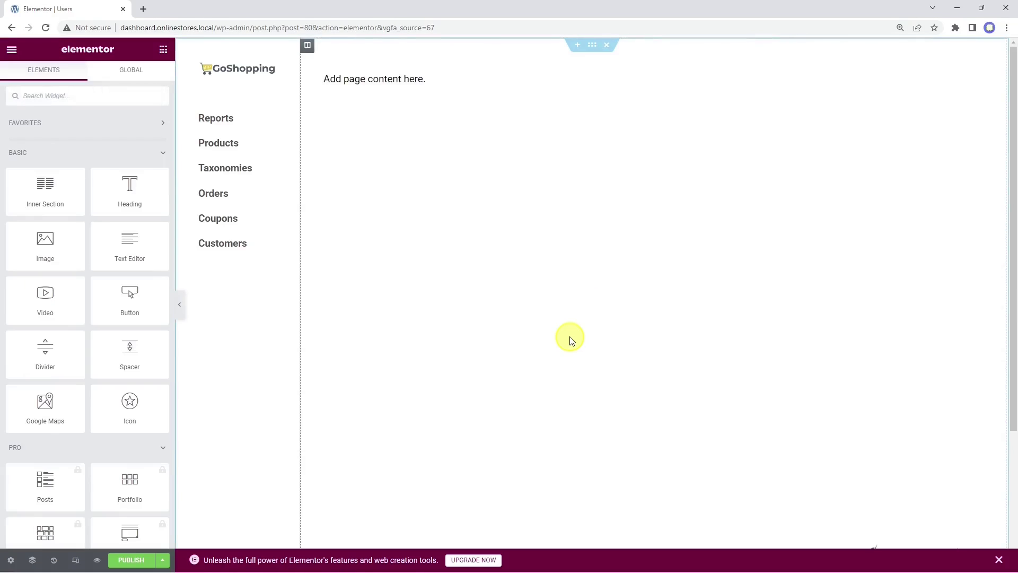
Step: Replace the placeholder text with the users.php admin-page shortcode and preview the page
{"action": "left_click", "coordinate": [423, 79]}
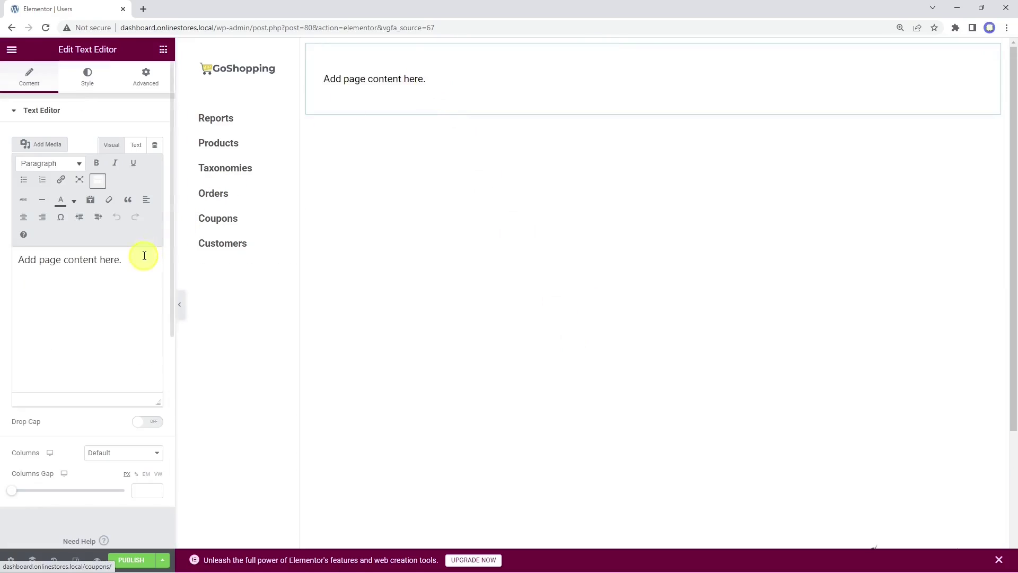
{"action": "left_click_drag", "start_coordinate": [142, 258], "coordinate": [22, 258]}
{"action": "right_click", "coordinate": [23, 260]}
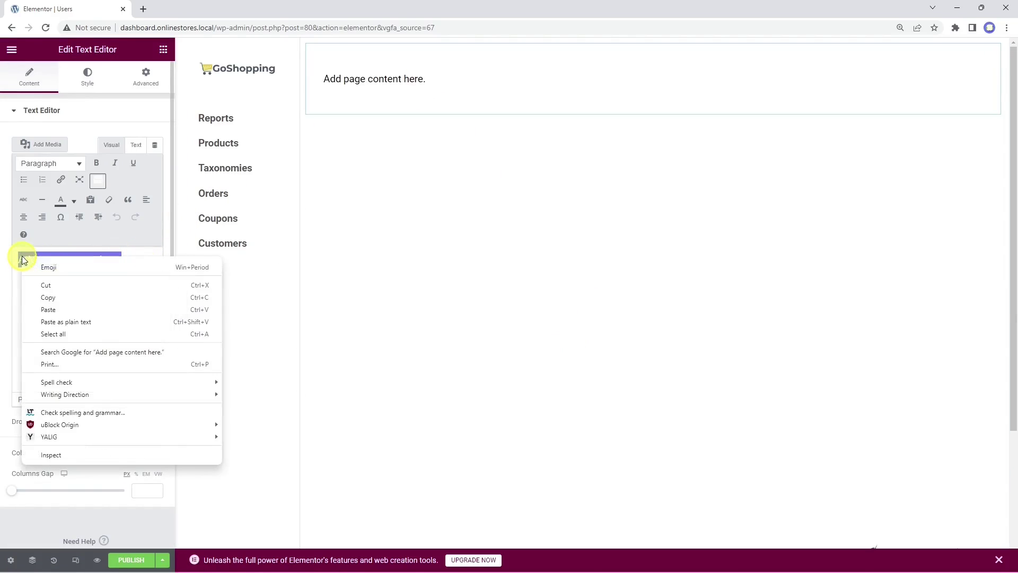
{"action": "left_click", "coordinate": [88, 322]}
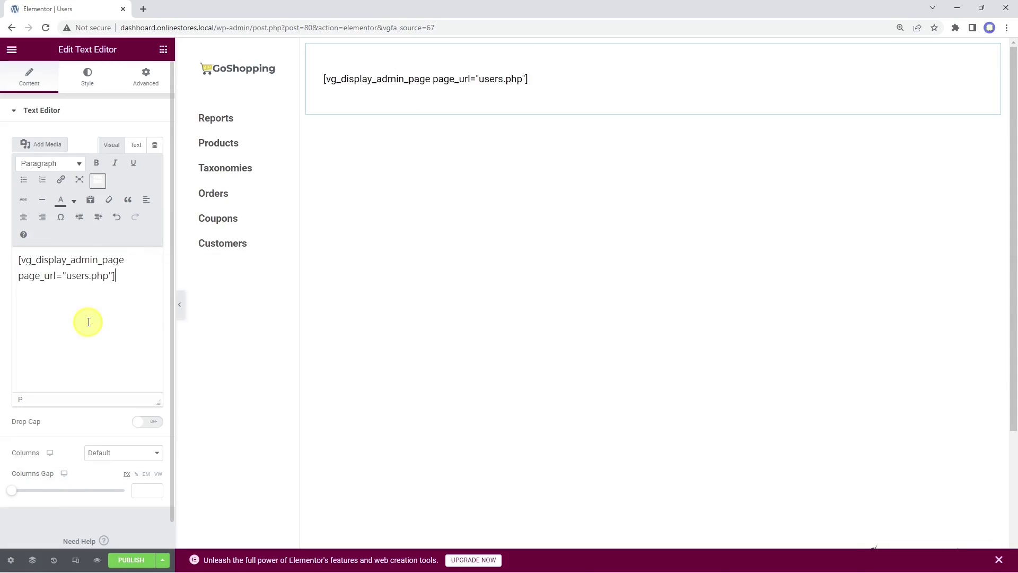
{"action": "left_click", "coordinate": [96, 561]}
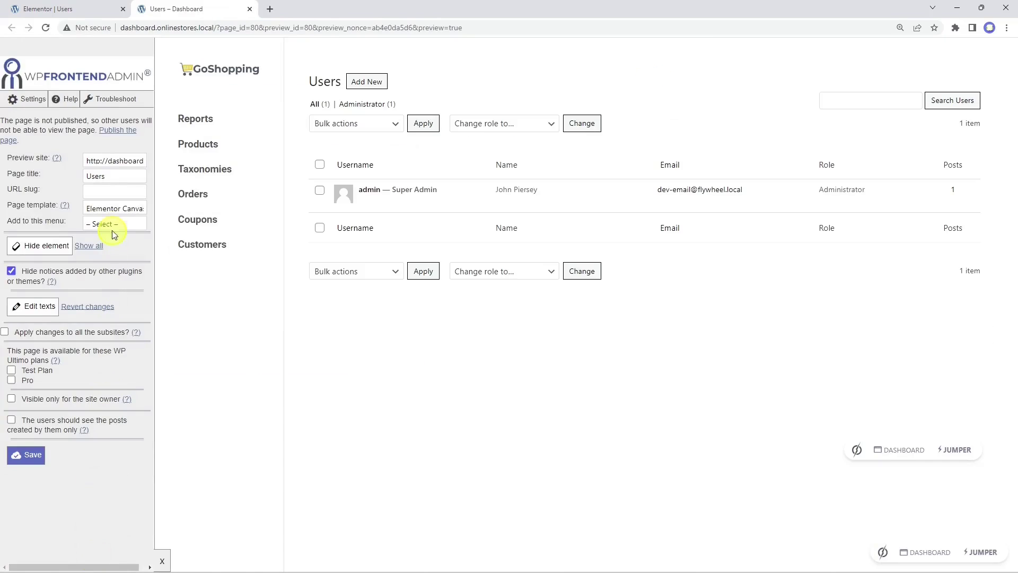
Step: Give the Users page the slug 'users', add it to the Dashboard menu and save
{"action": "left_click", "coordinate": [119, 194]}
{"action": "type", "text": "users"}
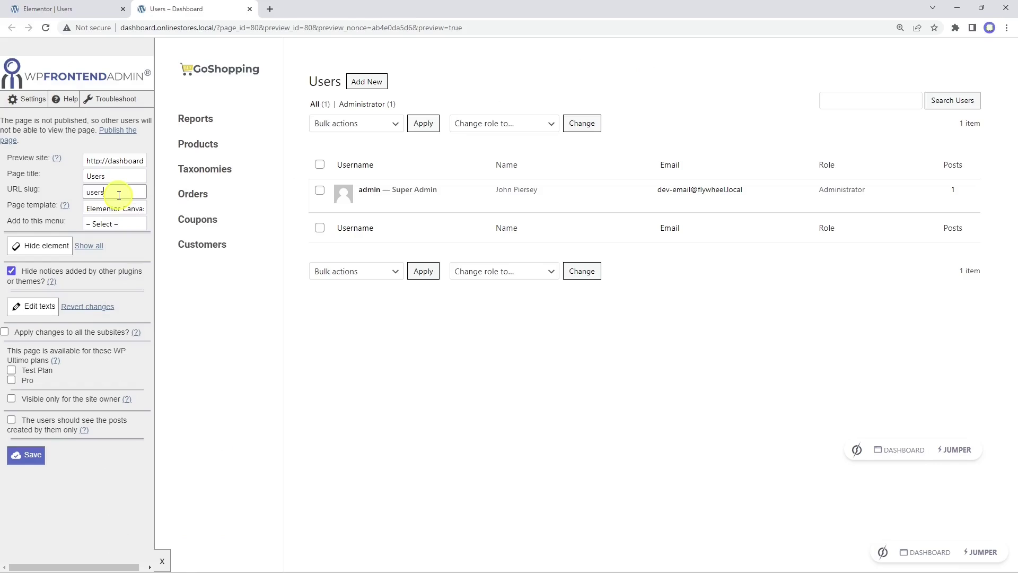
{"action": "left_click", "coordinate": [109, 223]}
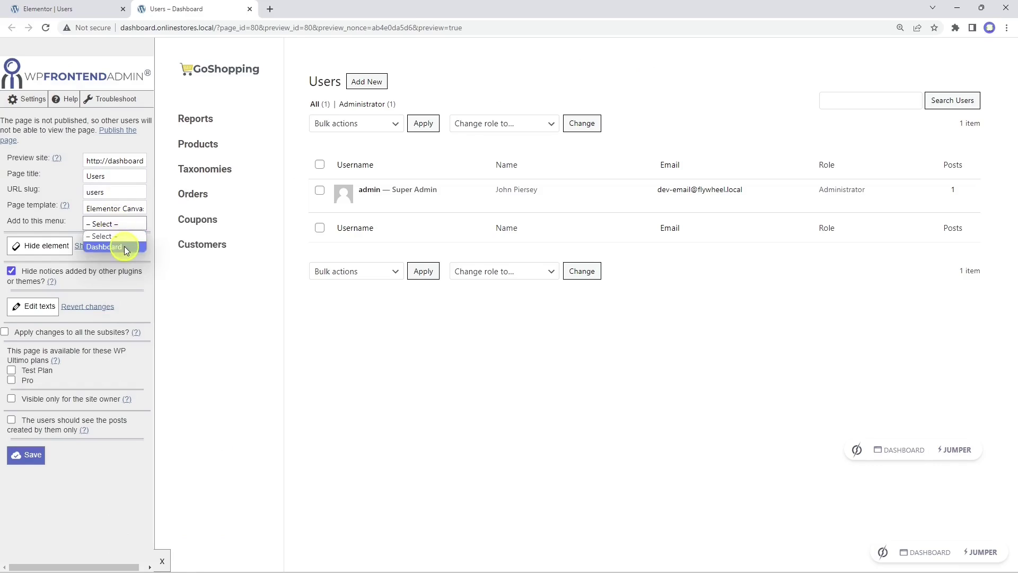
{"action": "left_click", "coordinate": [124, 245]}
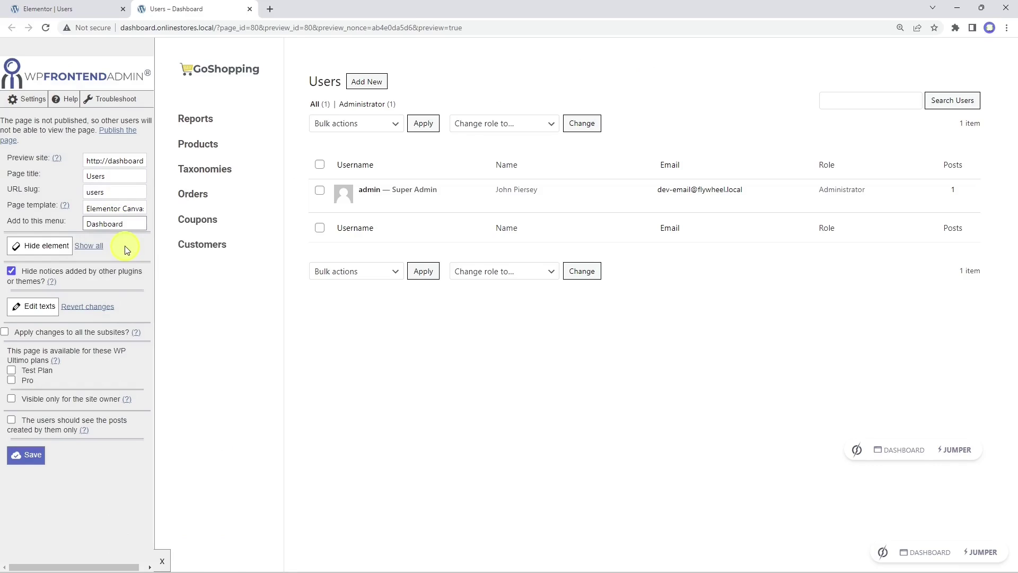
{"action": "left_click", "coordinate": [38, 457]}
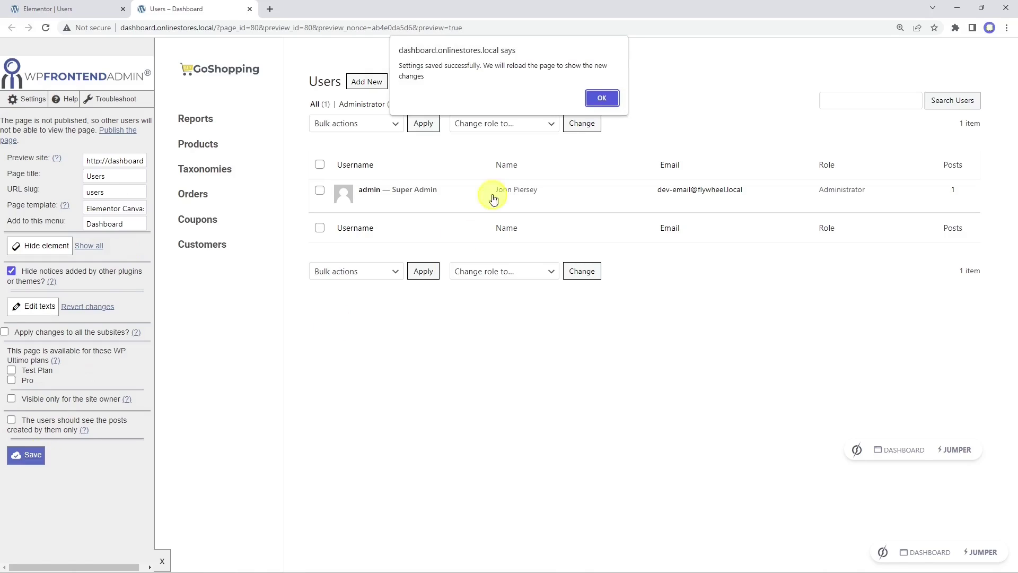
{"action": "left_click", "coordinate": [598, 98]}
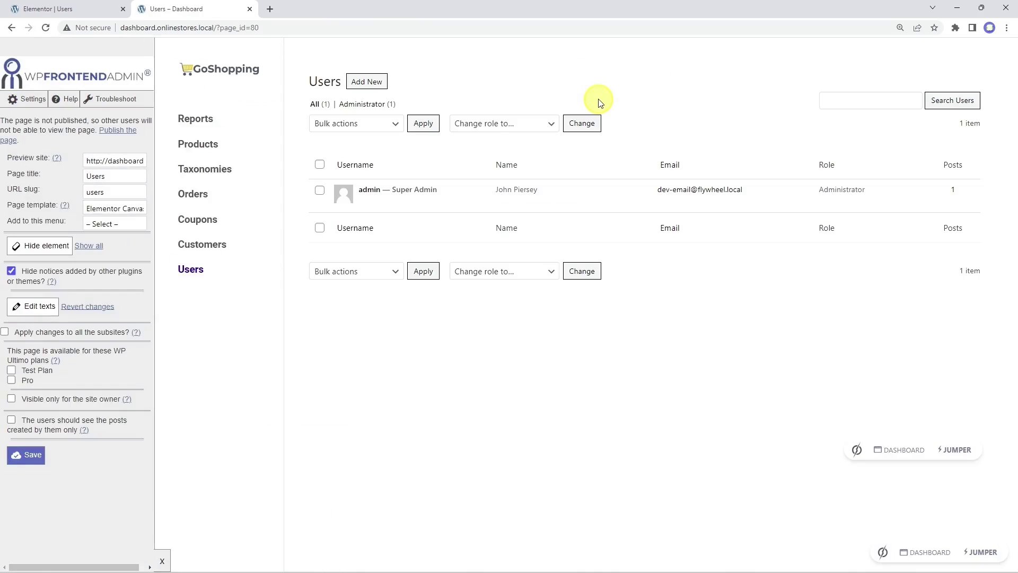
Step: On the Add New User form, hide the invite explanation and create-user description, then save
{"action": "left_click", "coordinate": [376, 87]}
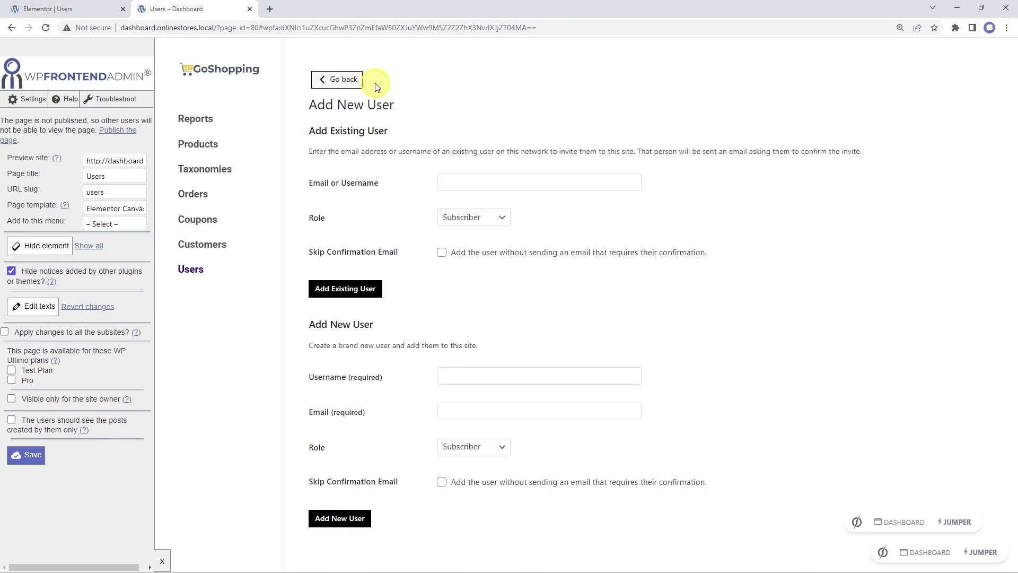
{"action": "left_click", "coordinate": [48, 245]}
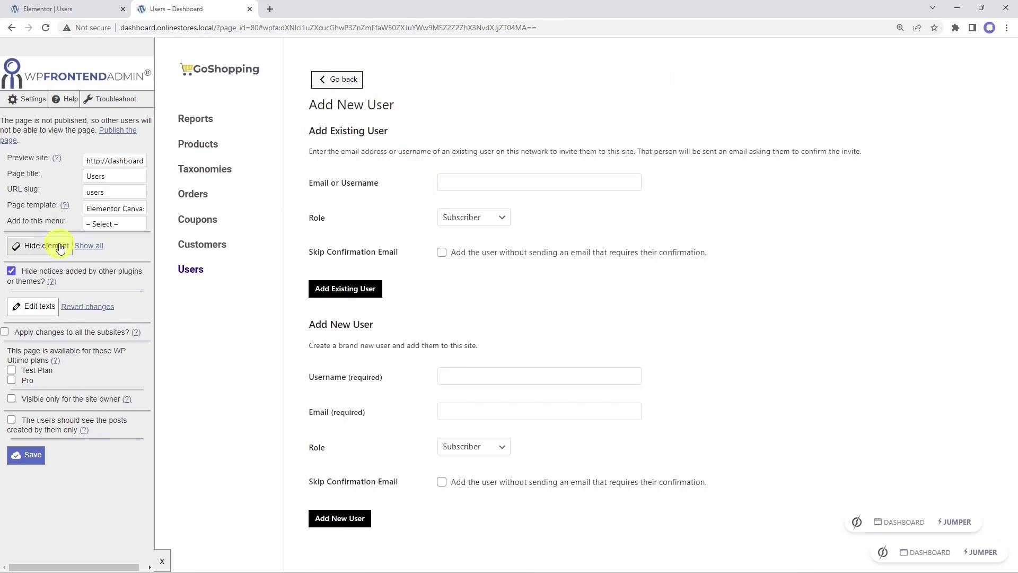
{"action": "left_click", "coordinate": [462, 151]}
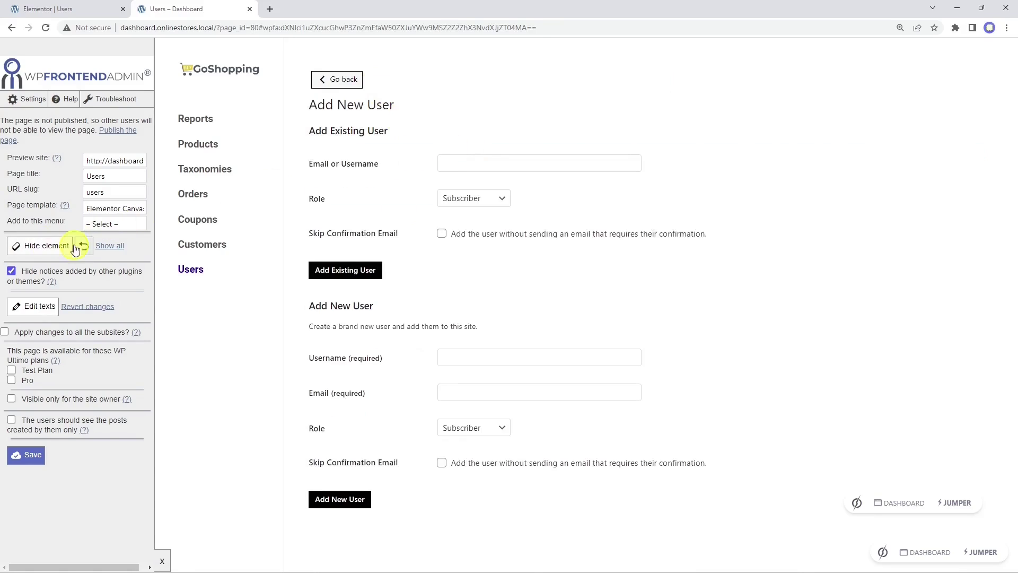
{"action": "left_click", "coordinate": [51, 246]}
{"action": "left_click", "coordinate": [436, 330]}
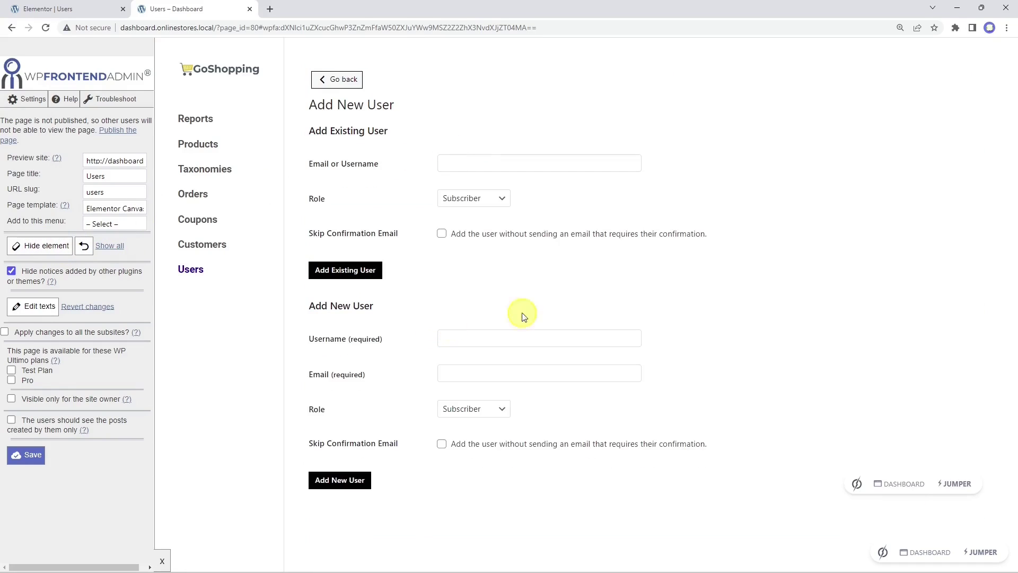
{"action": "left_click", "coordinate": [30, 455]}
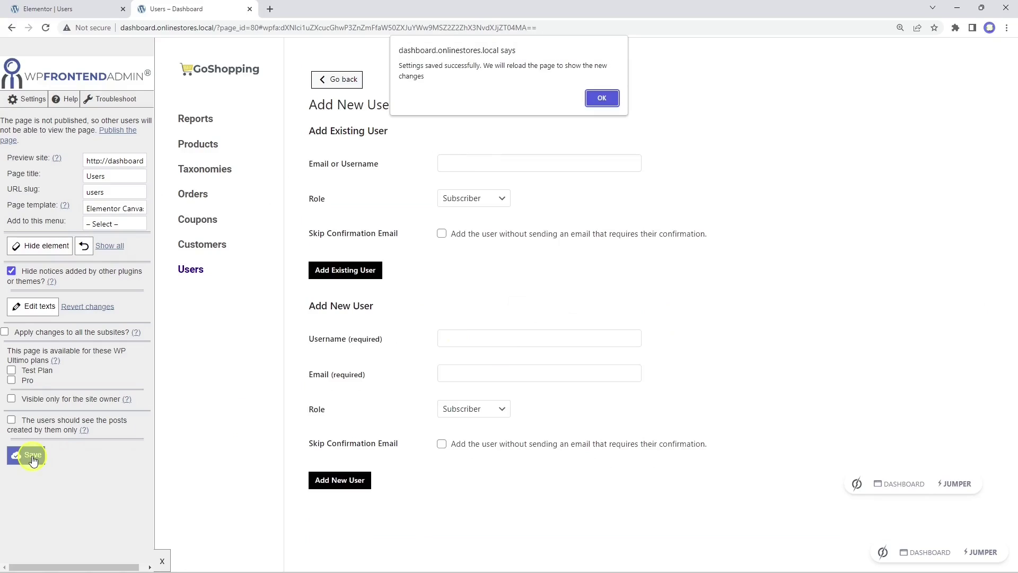
{"action": "left_click", "coordinate": [604, 96]}
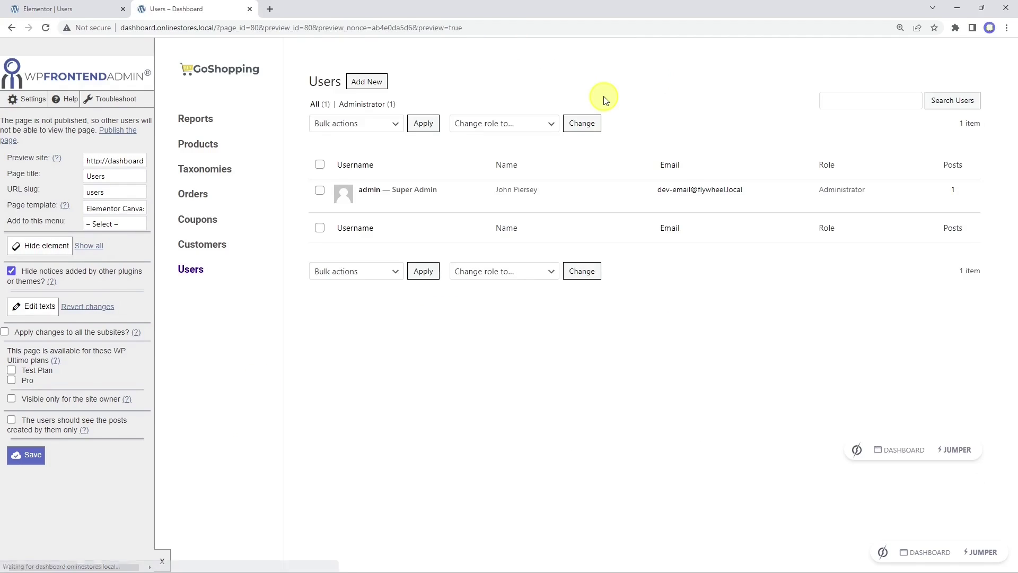
Step: On the profile form, hide the Visual Editor, Syntax Highlighting, Admin Color Scheme, Keyboard Shortcuts and Toolbar rows
{"action": "left_click", "coordinate": [374, 191]}
{"action": "scroll", "coordinate": [375, 192], "scroll_direction": "down", "scroll_amount": 20}
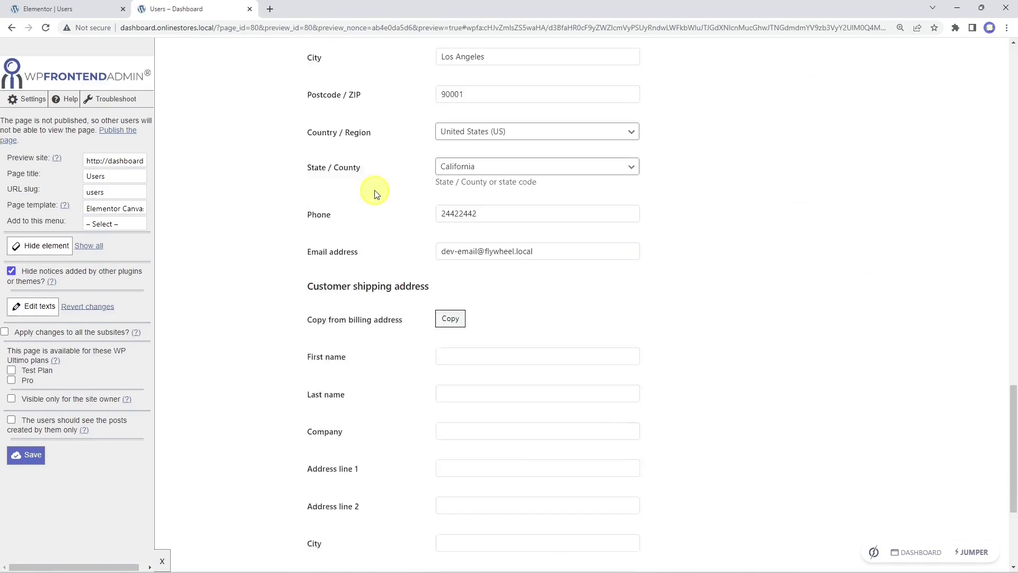
{"action": "scroll", "coordinate": [374, 194], "scroll_direction": "up", "scroll_amount": 20}
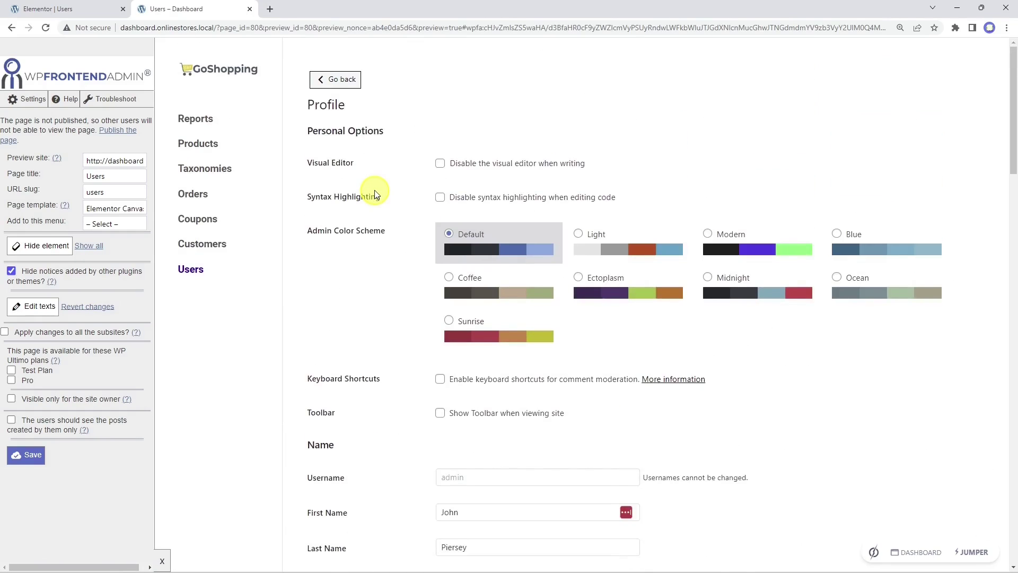
{"action": "left_click", "coordinate": [35, 253]}
{"action": "left_click", "coordinate": [359, 186]}
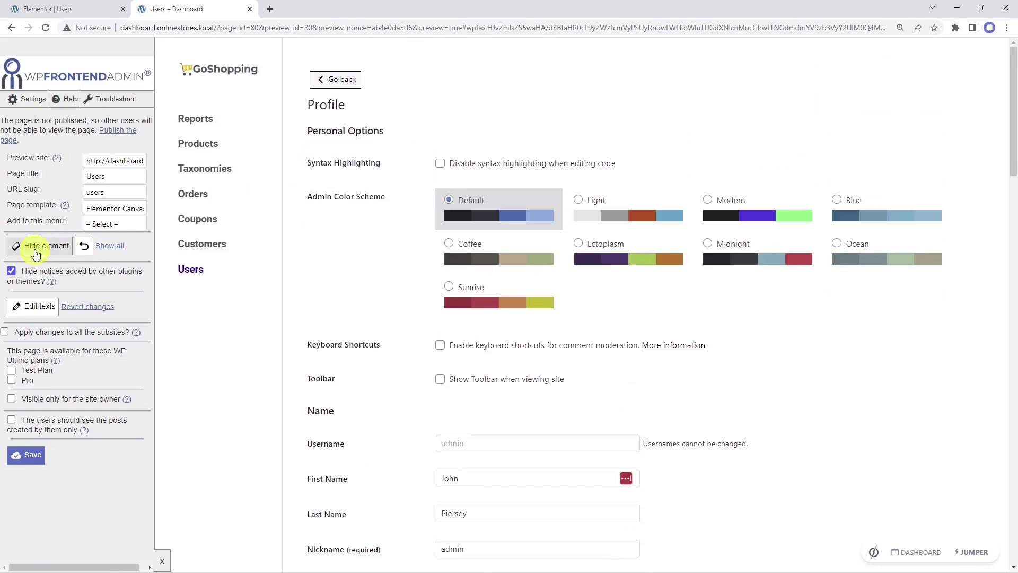
{"action": "left_click", "coordinate": [404, 165]}
{"action": "left_click", "coordinate": [60, 247]}
{"action": "left_click", "coordinate": [408, 222]}
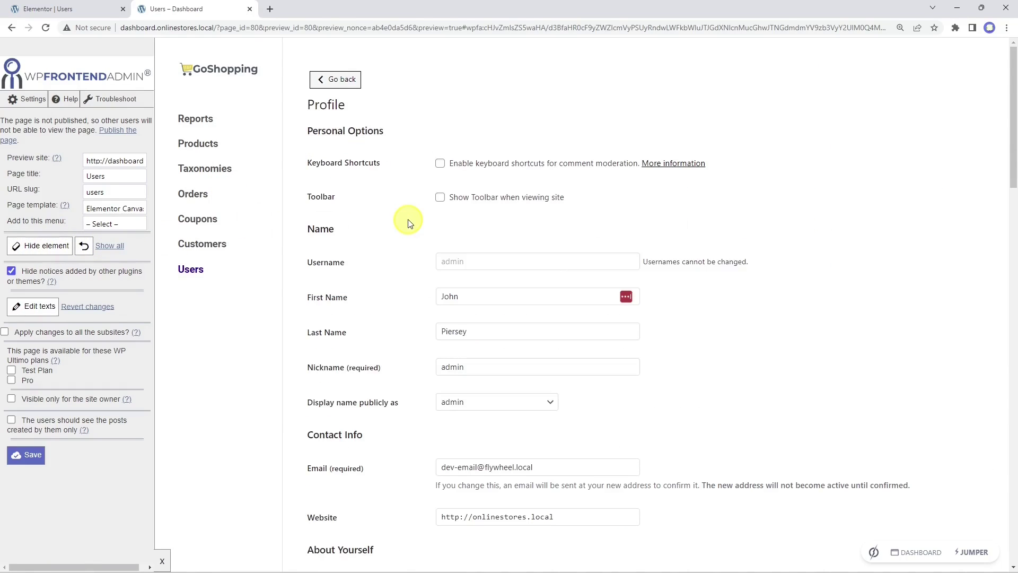
{"action": "left_click", "coordinate": [46, 247]}
{"action": "left_click", "coordinate": [398, 164]}
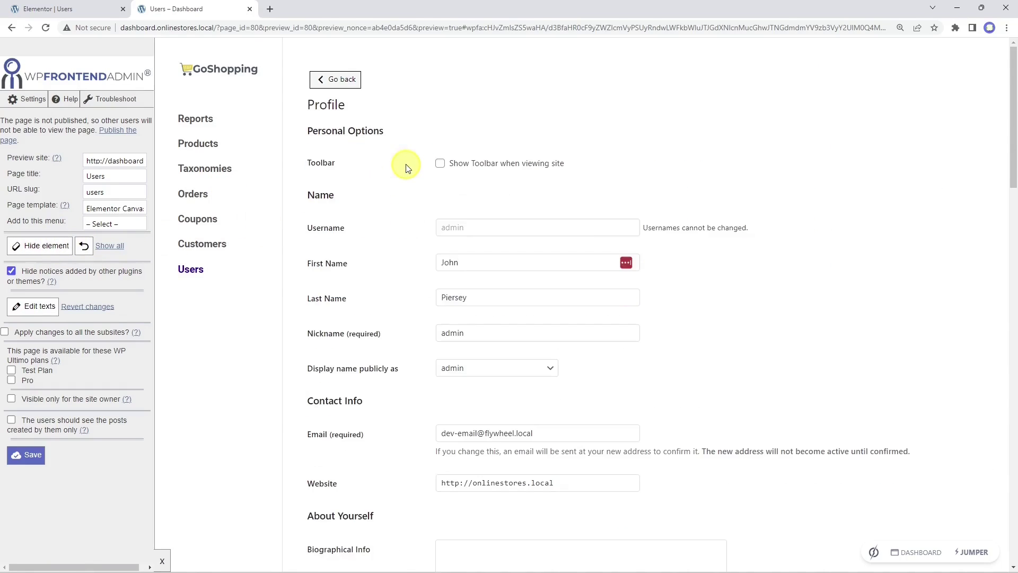
{"action": "left_click", "coordinate": [49, 252]}
{"action": "left_click", "coordinate": [375, 164]}
Step: Hide the Profile Picture row and Application Passwords section, then save the settings
{"action": "scroll", "coordinate": [376, 165], "scroll_direction": "down", "scroll_amount": 10}
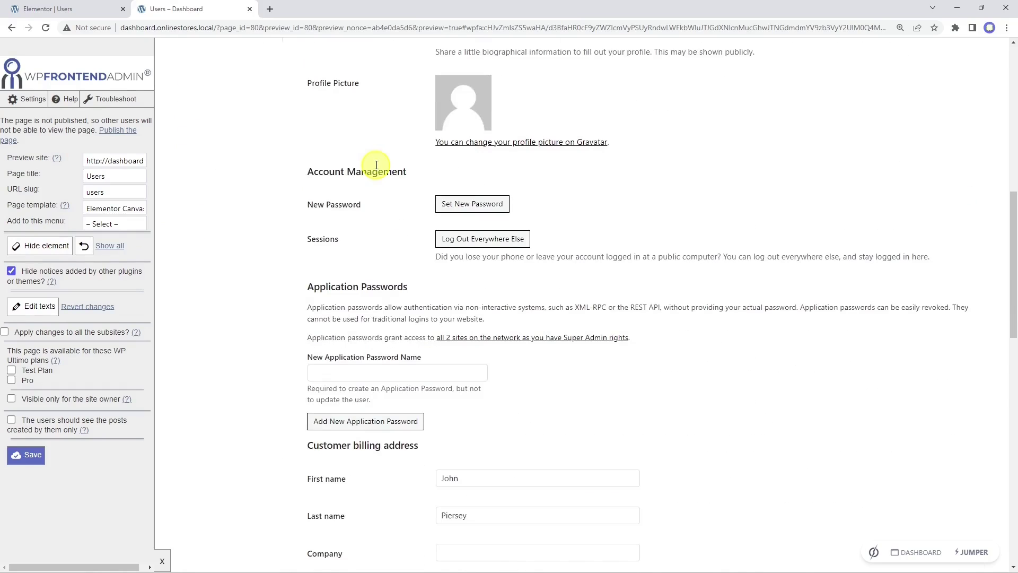
{"action": "left_click", "coordinate": [393, 120]}
{"action": "left_click", "coordinate": [53, 252]}
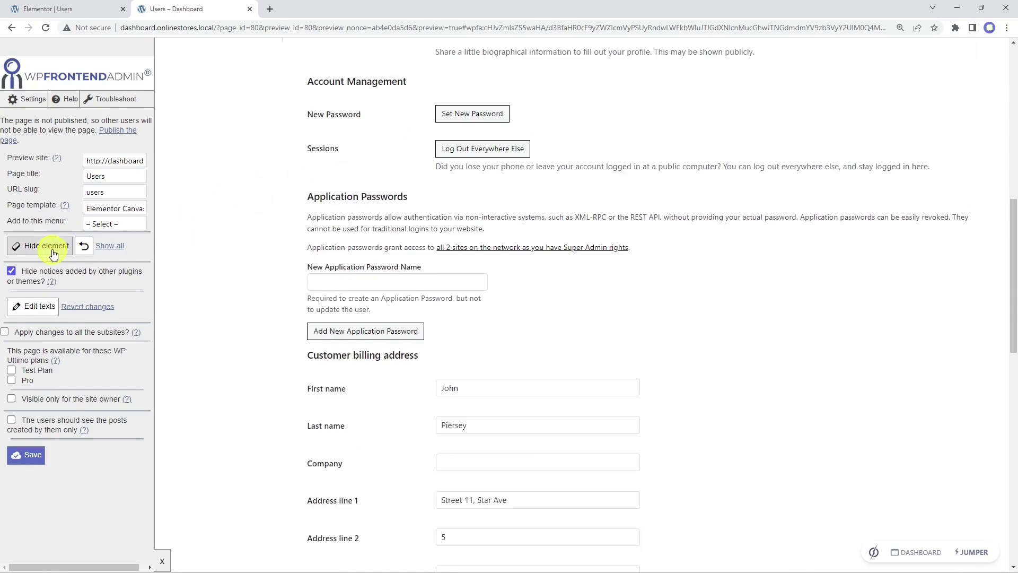
{"action": "left_click", "coordinate": [480, 205]}
{"action": "scroll", "coordinate": [482, 205], "scroll_direction": "down", "scroll_amount": 9}
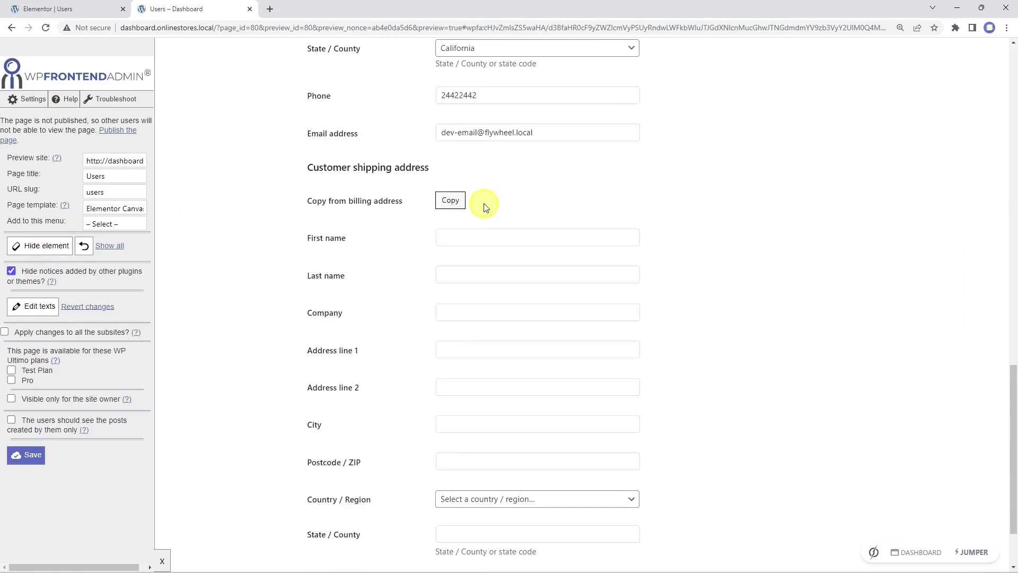
{"action": "scroll", "coordinate": [484, 207], "scroll_direction": "up", "scroll_amount": 20}
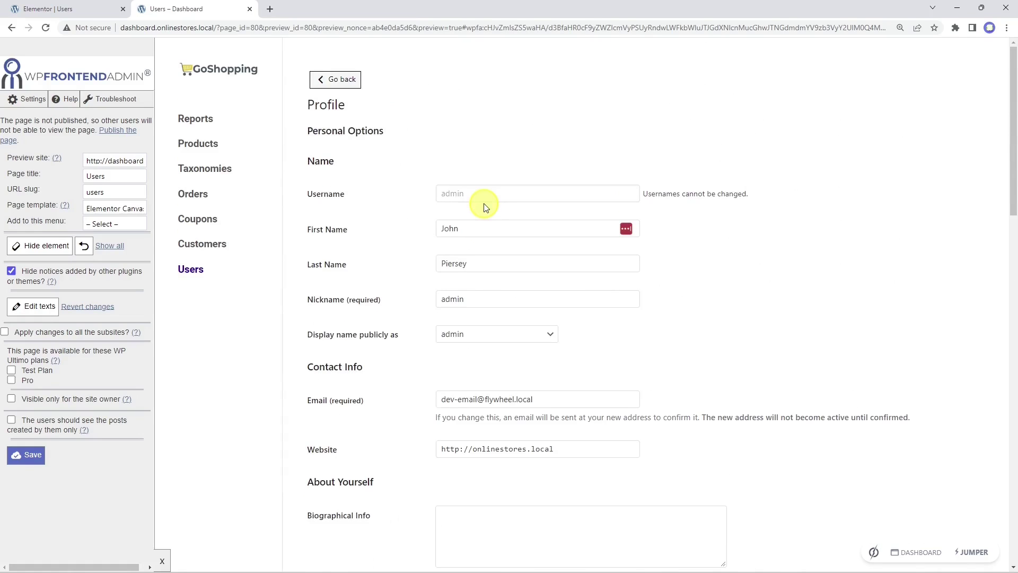
{"action": "left_click", "coordinate": [57, 450]}
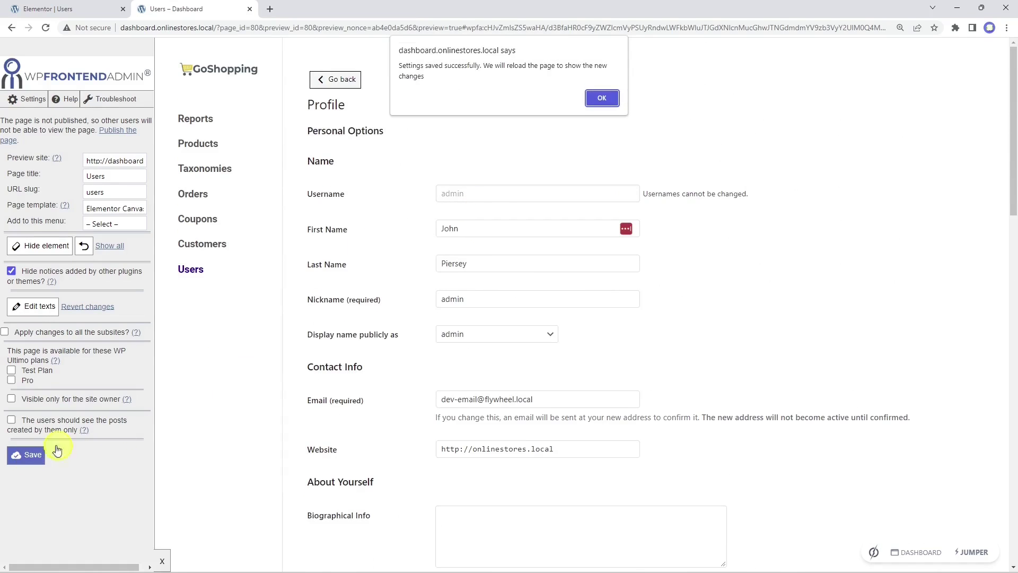
{"action": "left_click", "coordinate": [603, 98]}
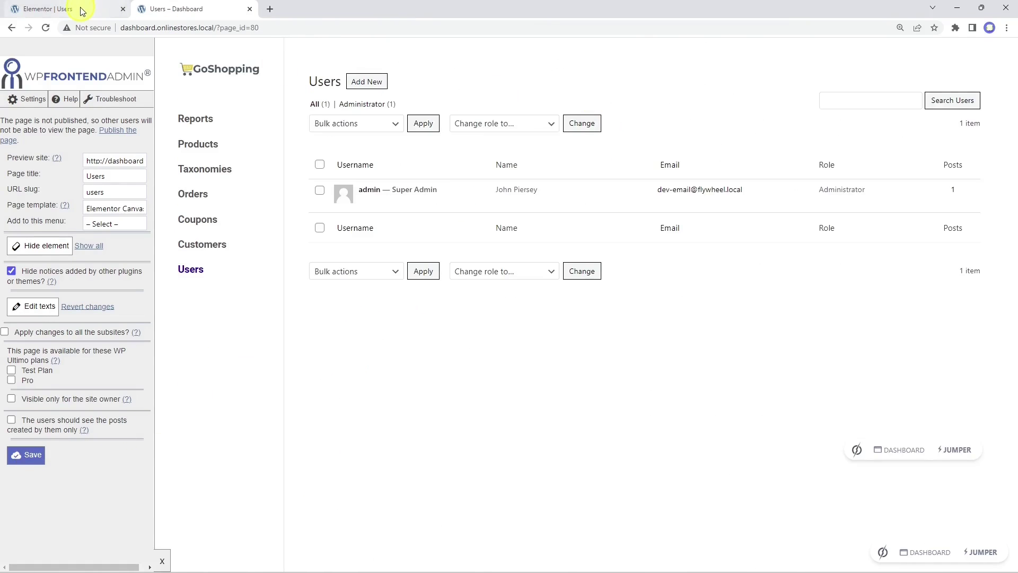
{"action": "left_click", "coordinate": [82, 12]}
Step: Update the Users page and preview the new Settings page embedding the wc-settings screen
{"action": "left_click", "coordinate": [133, 561]}
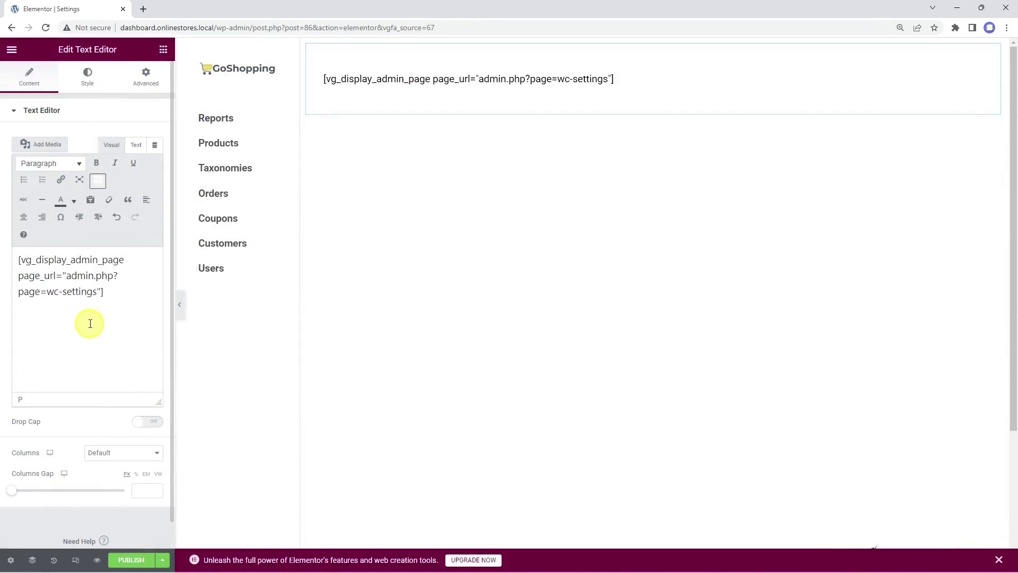
{"action": "left_click", "coordinate": [100, 561]}
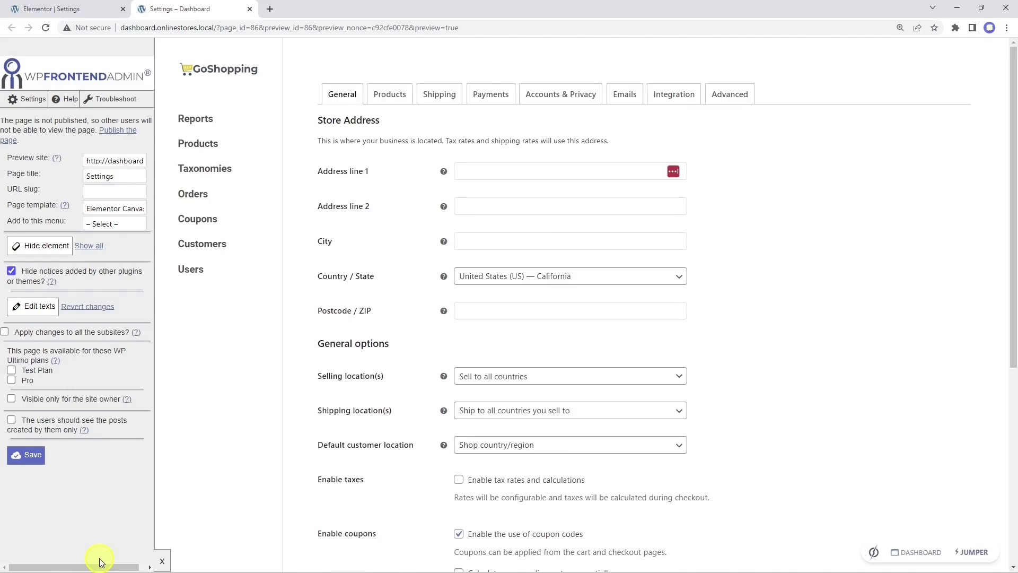
Step: Set the Settings page slug to 'store-settings' and add it to the Dashboard menu
{"action": "left_click", "coordinate": [120, 192]}
{"action": "type", "text": "store-settings"}
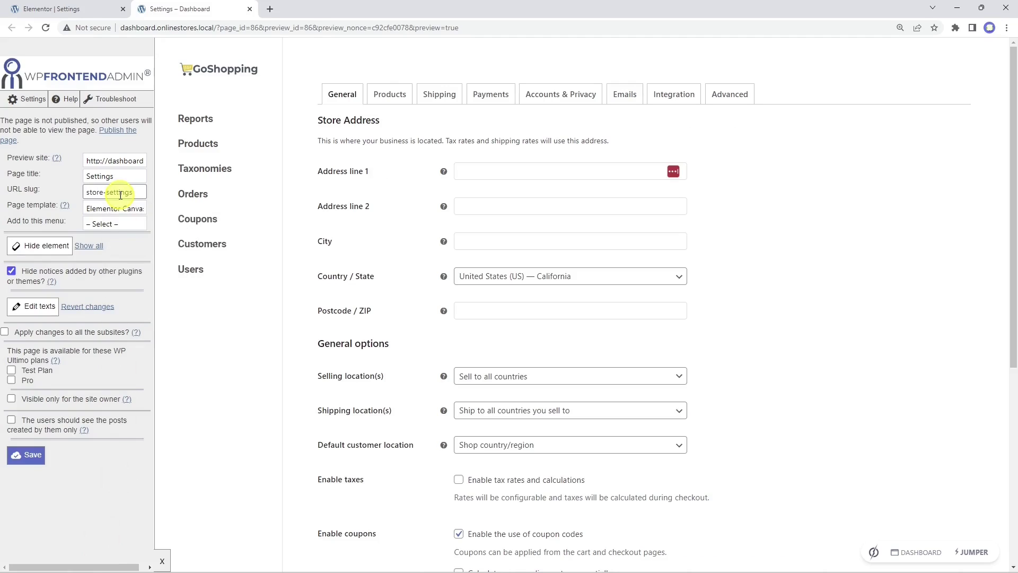
{"action": "left_click", "coordinate": [115, 224]}
{"action": "left_click", "coordinate": [120, 245]}
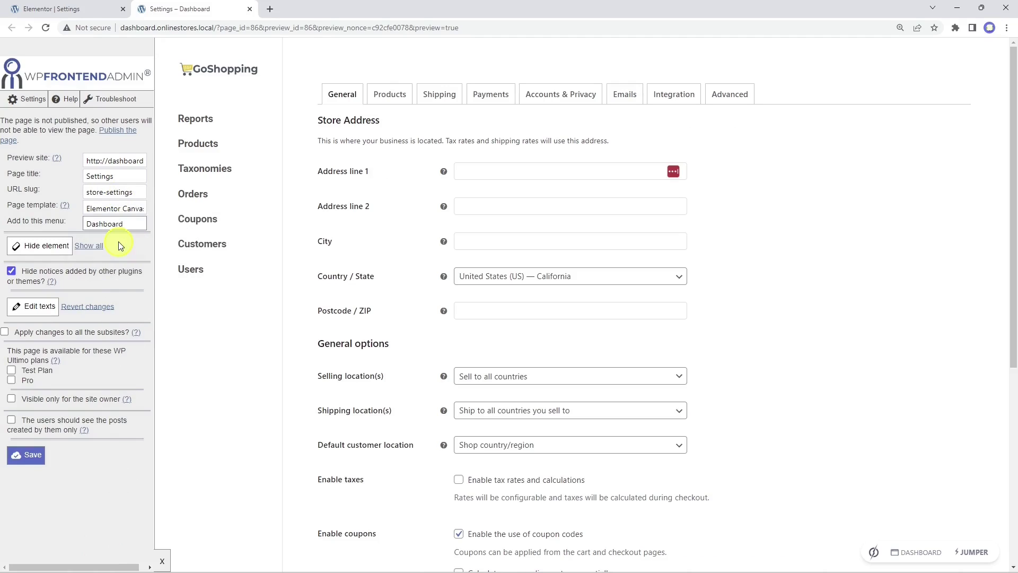
Step: Hide the Advanced and Integration settings tabs, save, and return to the Settings page editor
{"action": "scroll", "coordinate": [400, 318], "scroll_direction": "down", "scroll_amount": 6}
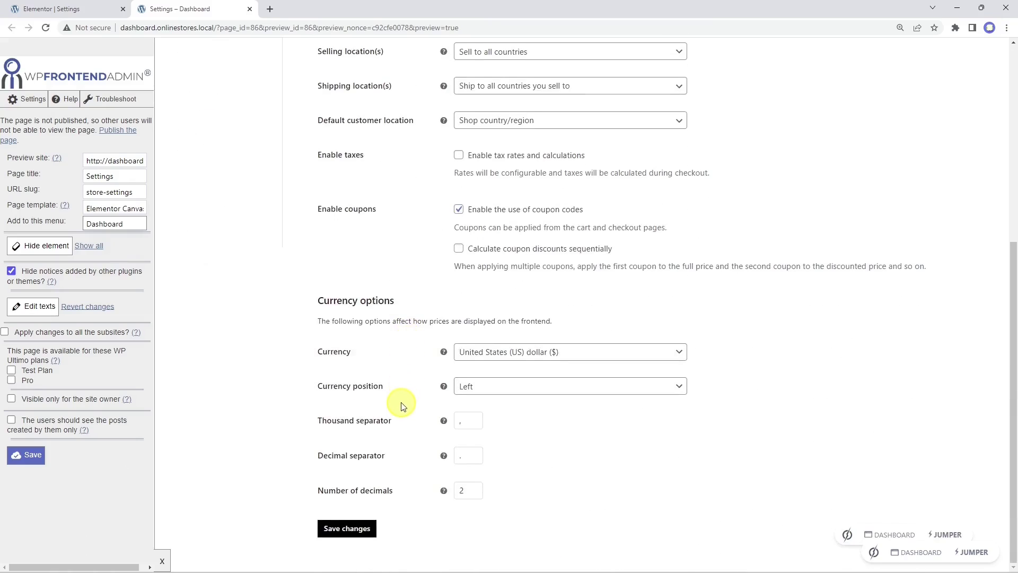
{"action": "scroll", "coordinate": [400, 402], "scroll_direction": "up", "scroll_amount": 6}
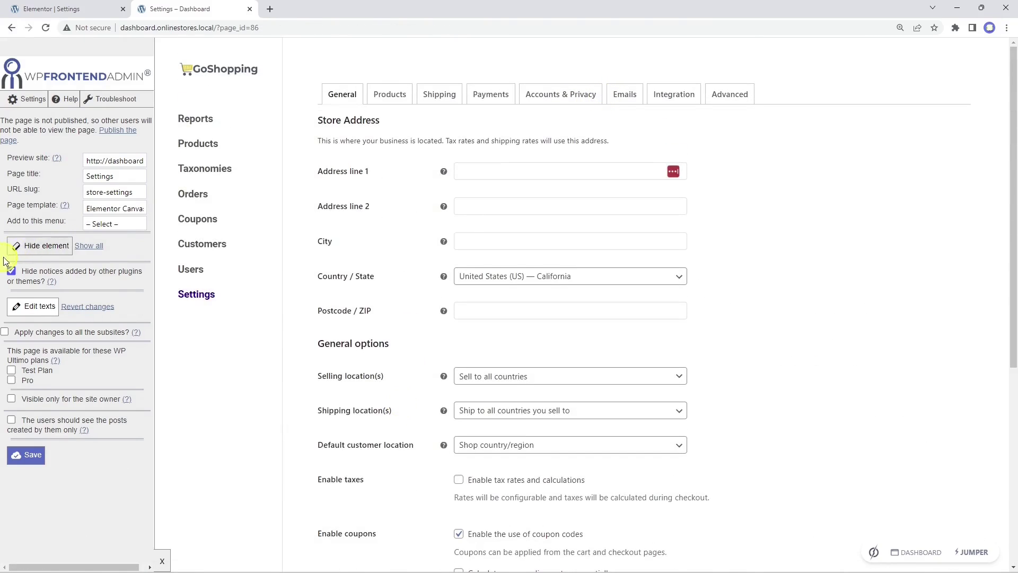
{"action": "left_click", "coordinate": [25, 245]}
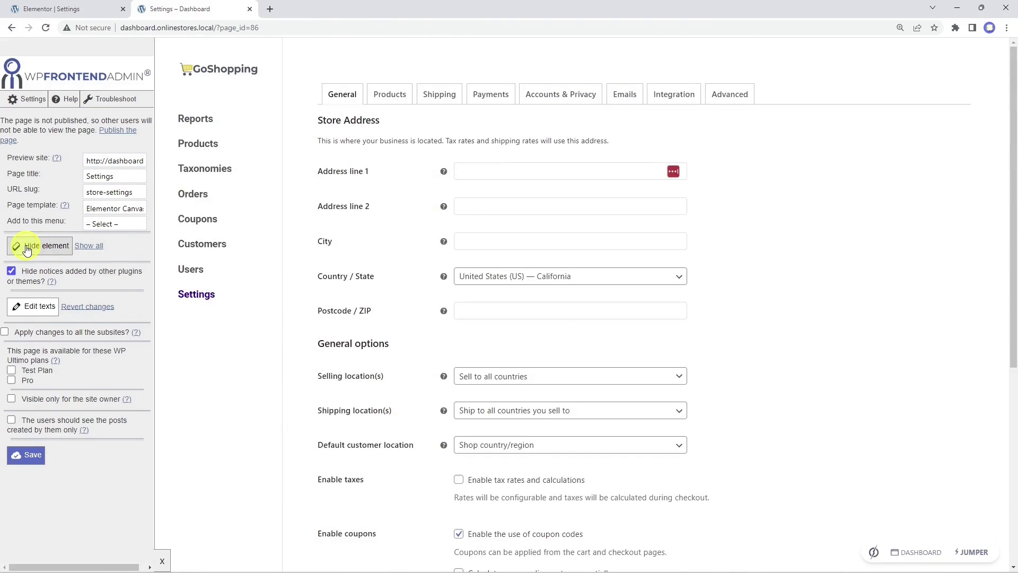
{"action": "left_click", "coordinate": [755, 88]}
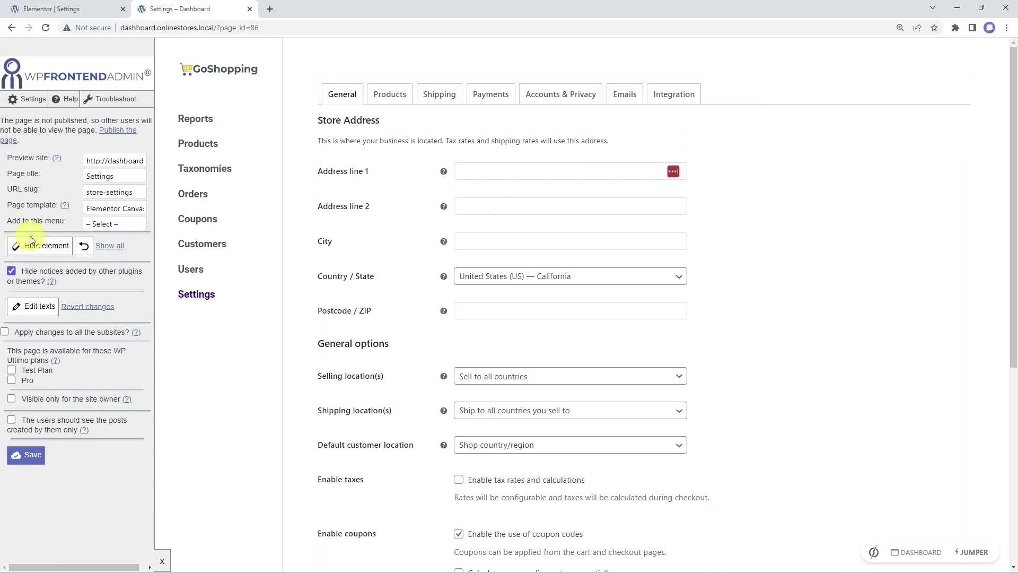
{"action": "left_click", "coordinate": [702, 95]}
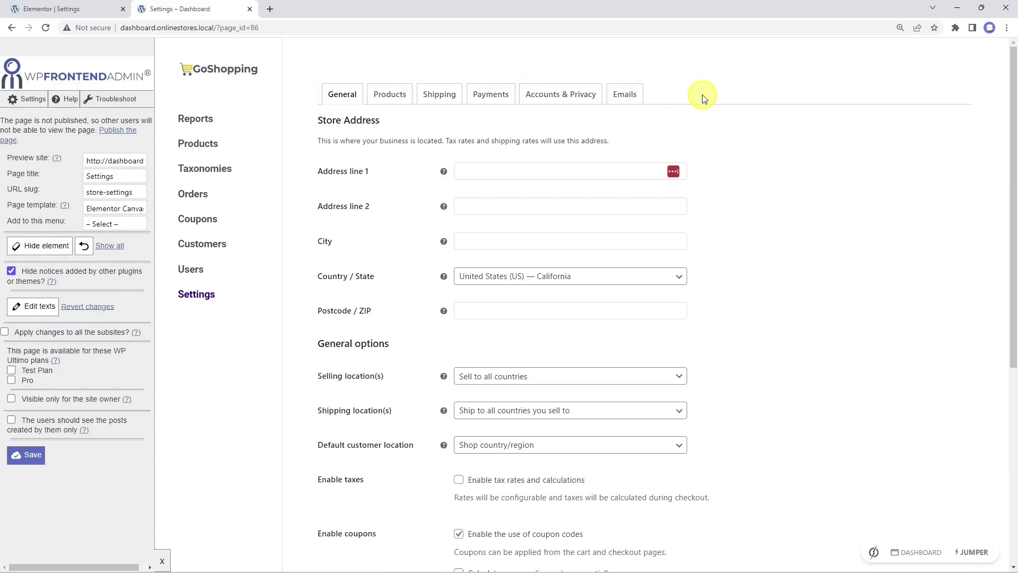
{"action": "left_click", "coordinate": [27, 460]}
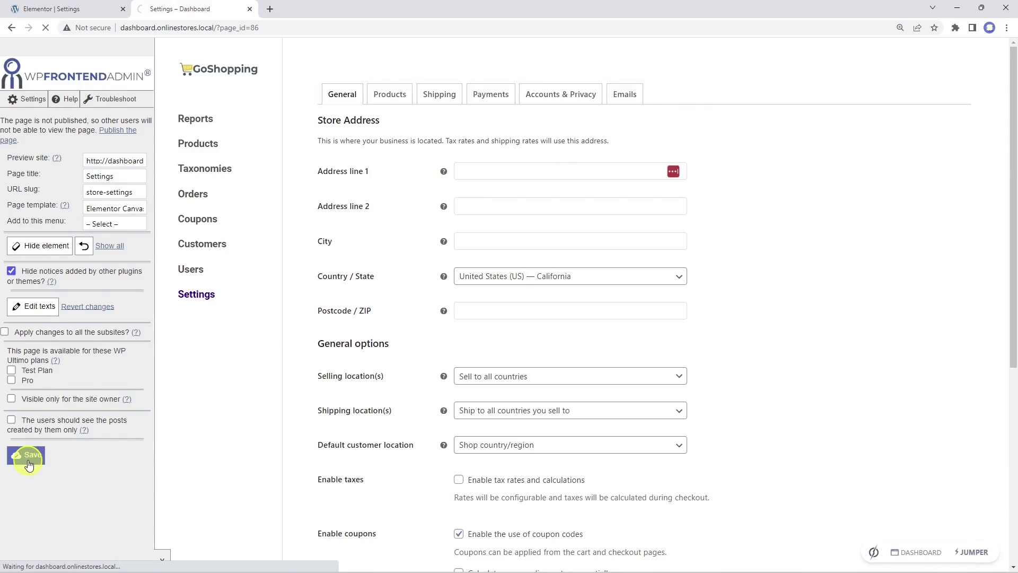
{"action": "left_click", "coordinate": [610, 101]}
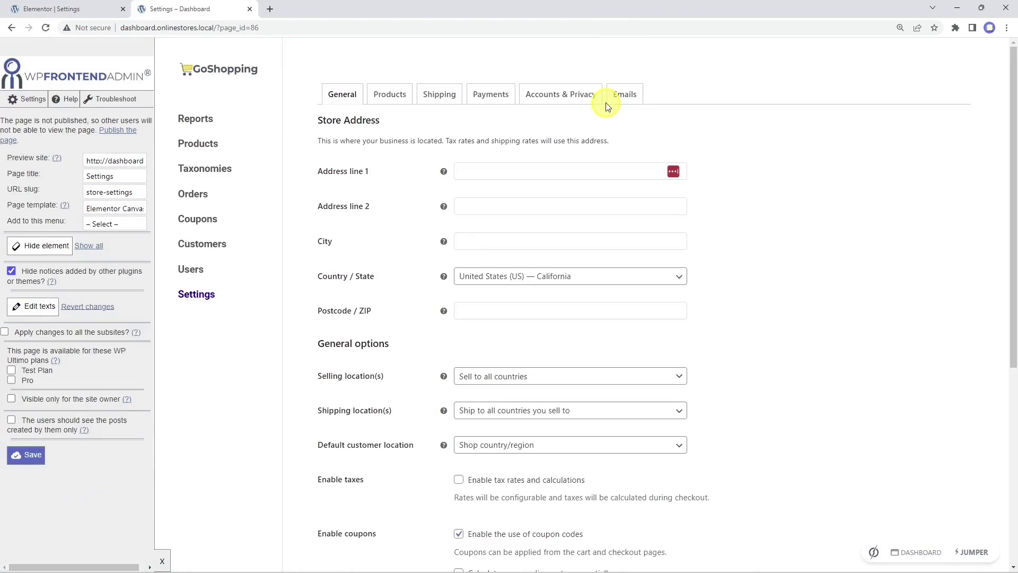
{"action": "left_click", "coordinate": [80, 10]}
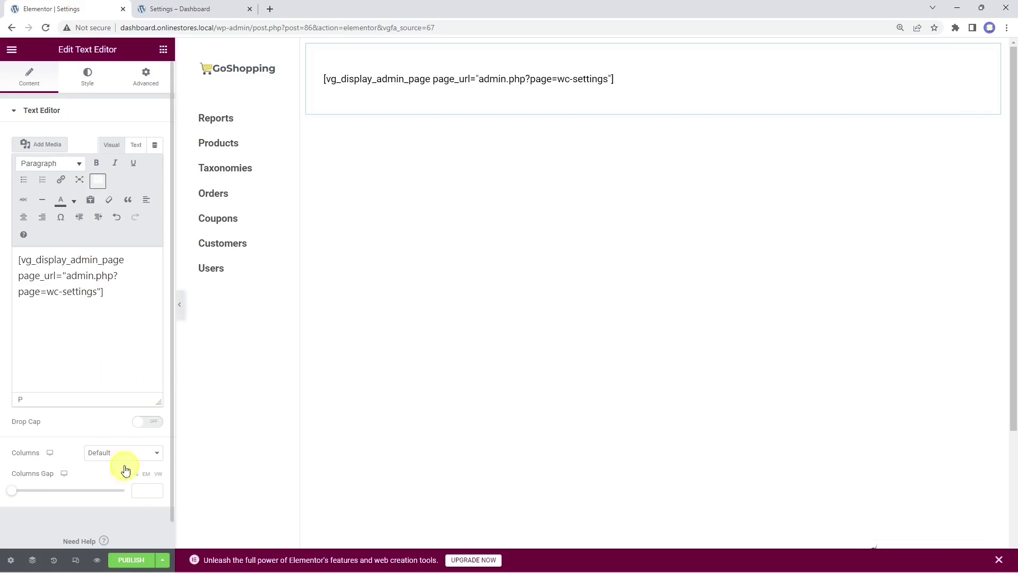
Step: Publish the Settings page, then paste the options-general.php shortcode into Site settings and preview
{"action": "left_click", "coordinate": [133, 560]}
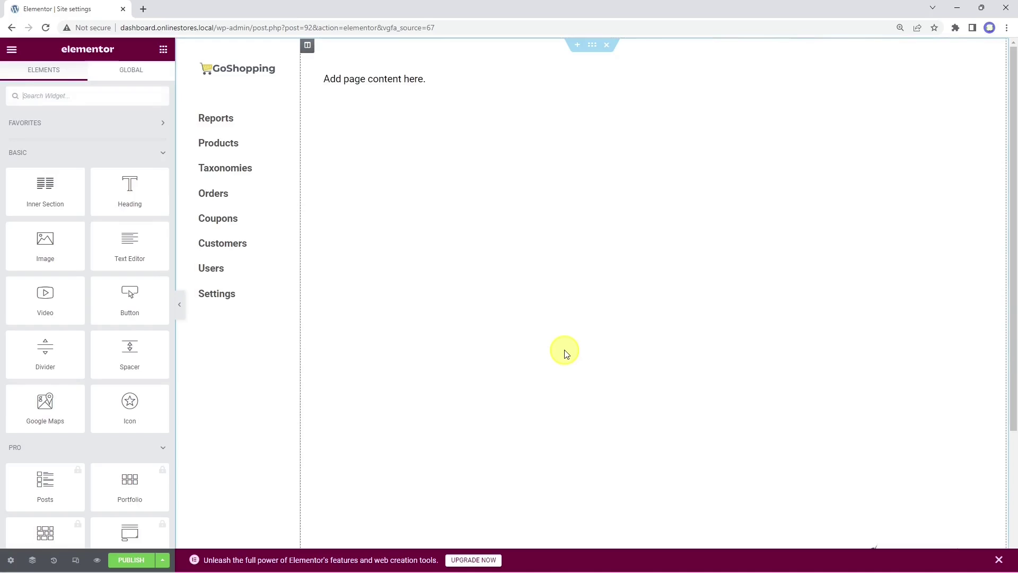
{"action": "left_click", "coordinate": [416, 79]}
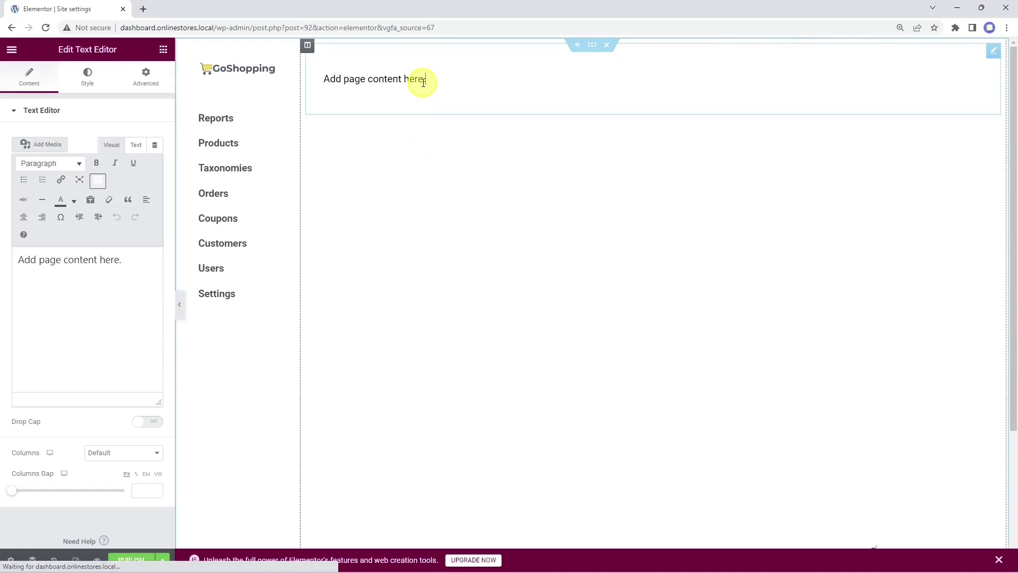
{"action": "triple_click", "coordinate": [127, 273]}
{"action": "right_click", "coordinate": [32, 263]}
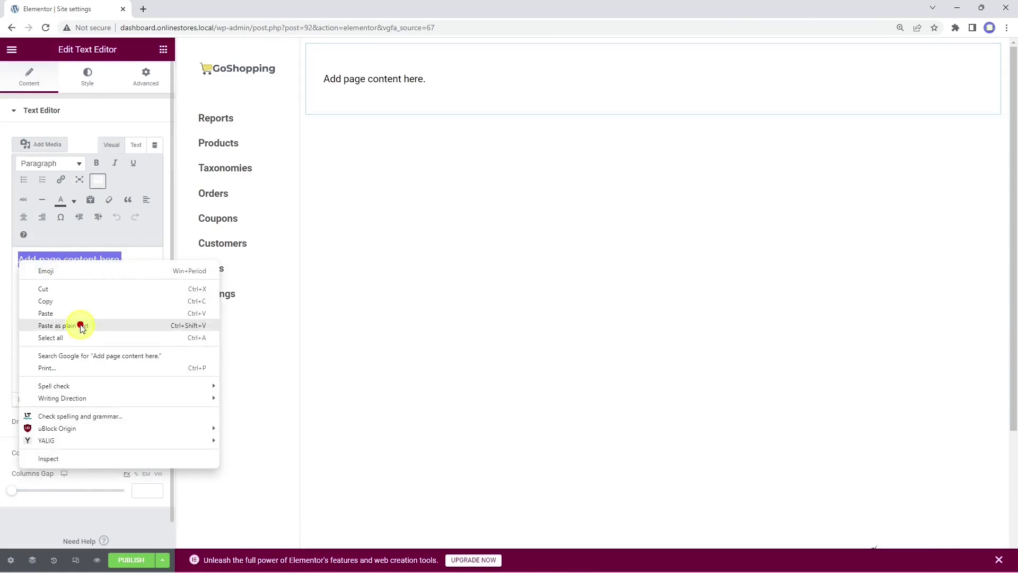
{"action": "left_click", "coordinate": [79, 325]}
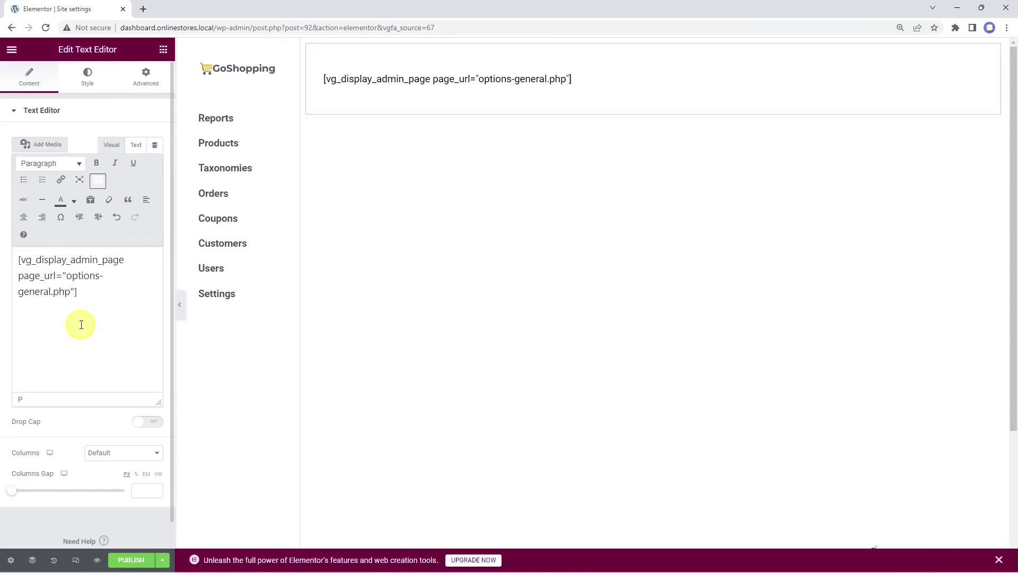
{"action": "left_click", "coordinate": [97, 560]}
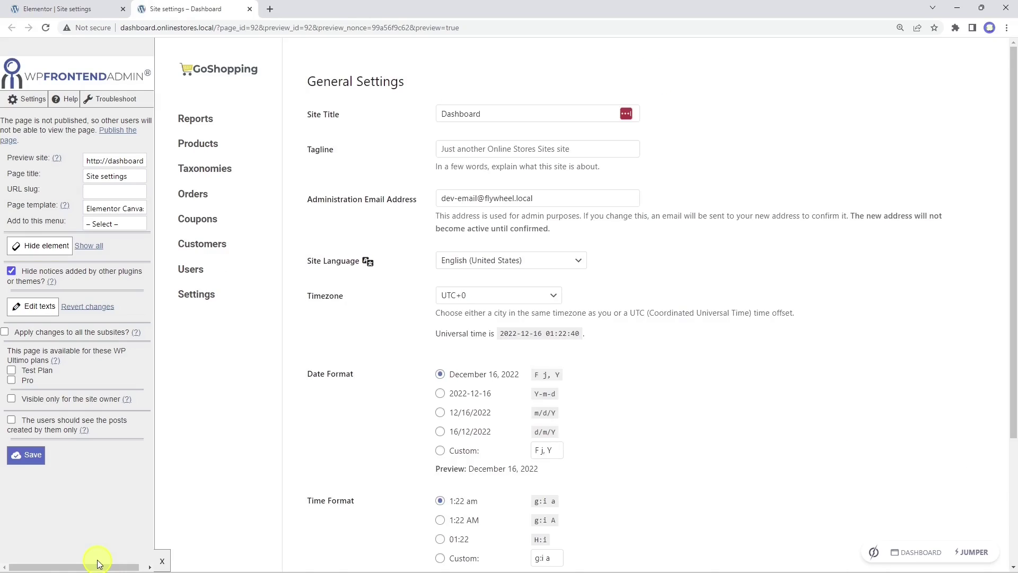
Step: Set the Site settings page slug to 'site-settings' and add it to the Dashboard menu
{"action": "left_click", "coordinate": [115, 191]}
{"action": "type", "text": "site-d"}
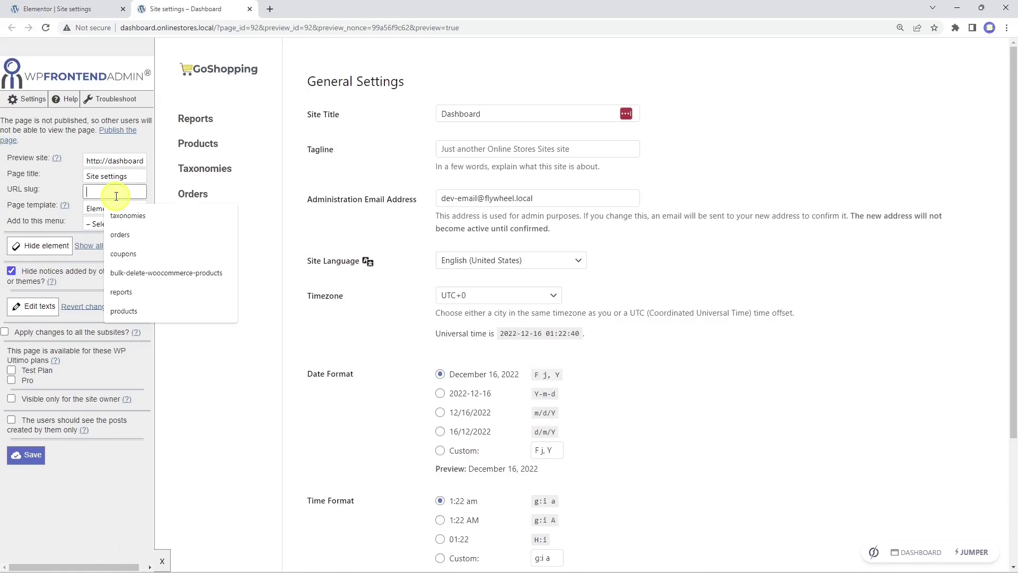
{"action": "type", "text": "ettings"}
{"action": "left_click", "coordinate": [114, 223]}
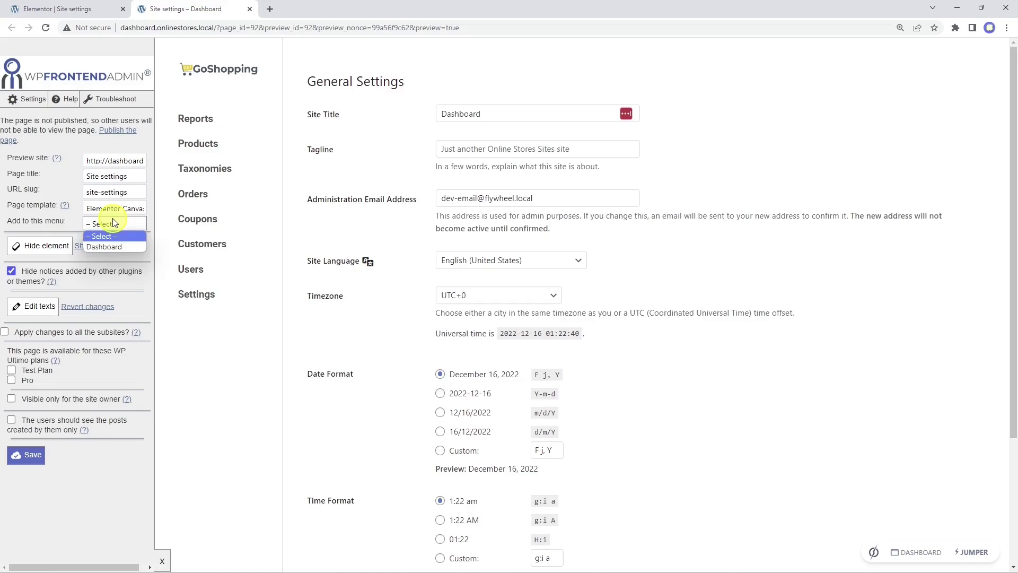
{"action": "left_click", "coordinate": [120, 247]}
Step: Hide the Usage Tracking row and save the Site settings page configuration
{"action": "scroll", "coordinate": [167, 255], "scroll_direction": "down", "scroll_amount": 3}
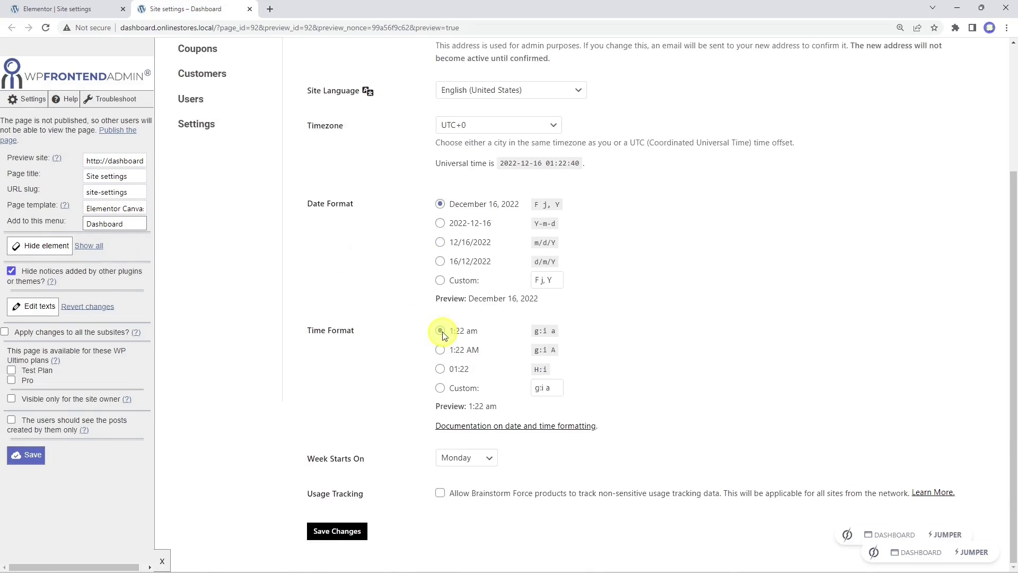
{"action": "left_click", "coordinate": [68, 256]}
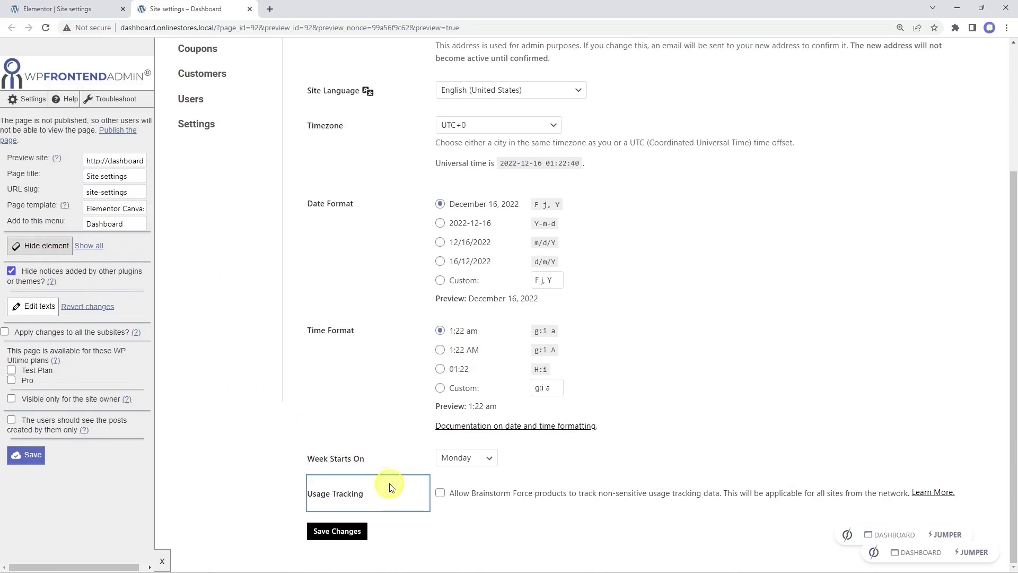
{"action": "left_click", "coordinate": [400, 492]}
{"action": "scroll", "coordinate": [401, 493], "scroll_direction": "up", "scroll_amount": 1}
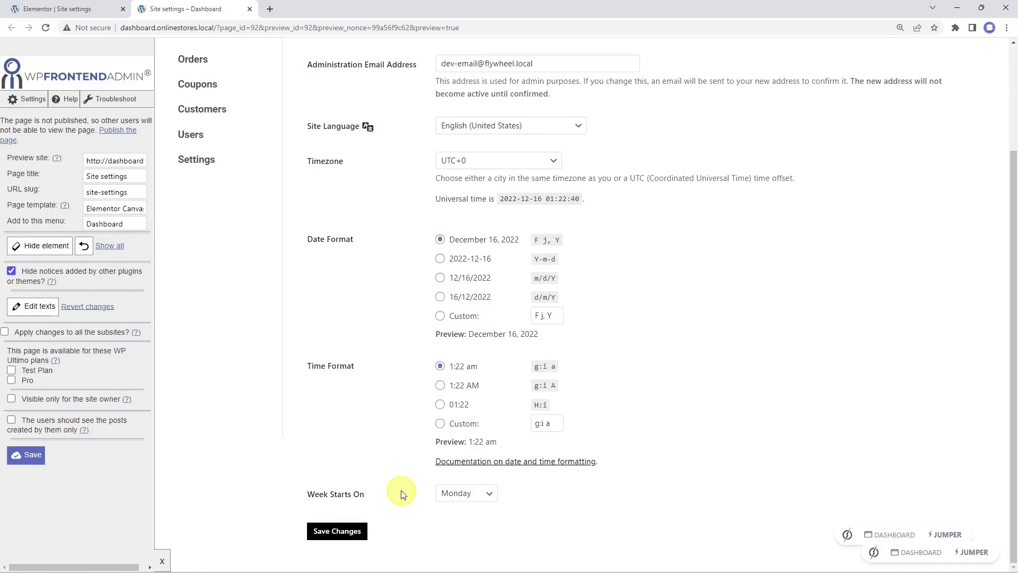
{"action": "scroll", "coordinate": [401, 494], "scroll_direction": "up", "scroll_amount": 3}
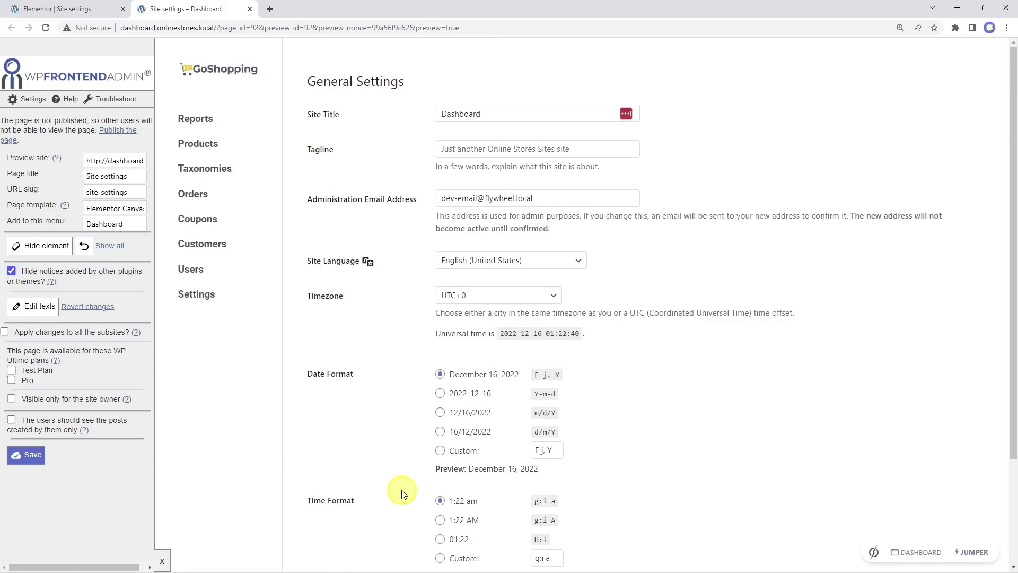
{"action": "left_click", "coordinate": [28, 455]}
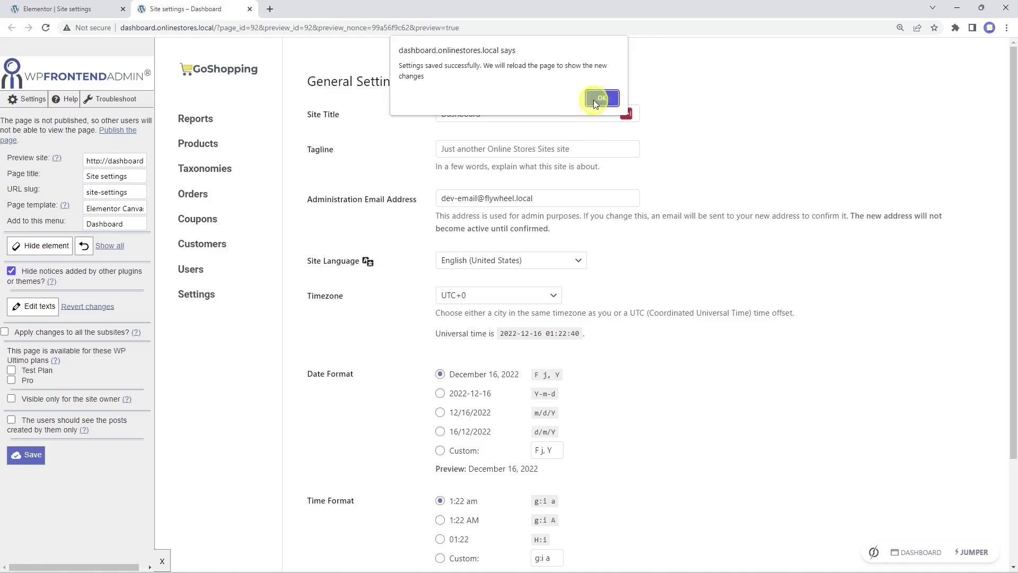
{"action": "left_click", "coordinate": [595, 101]}
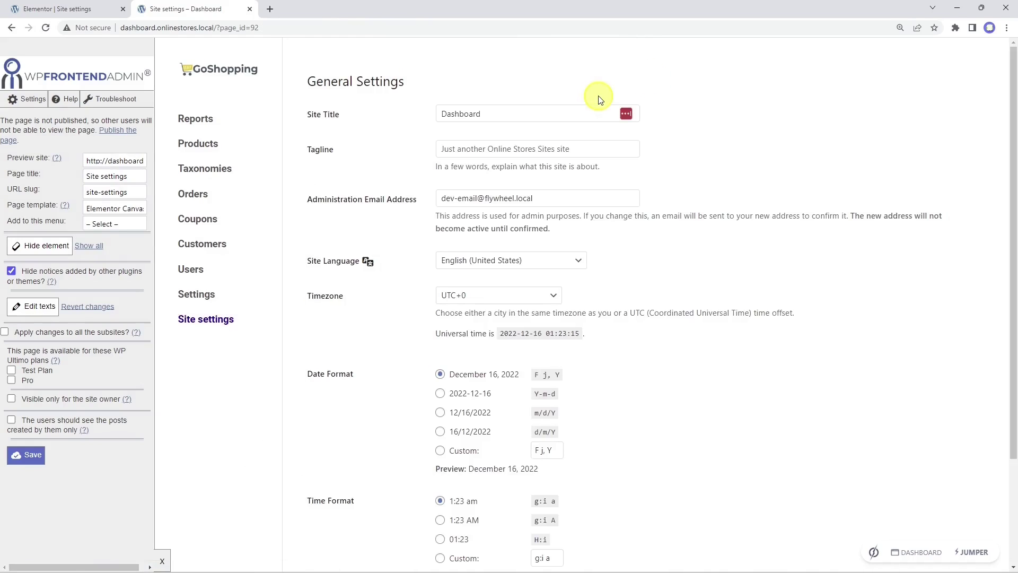
Step: Leave the Site settings preview for the dashboard.onlinestores.local admin Dashboard
{"action": "left_click", "coordinate": [85, 9]}
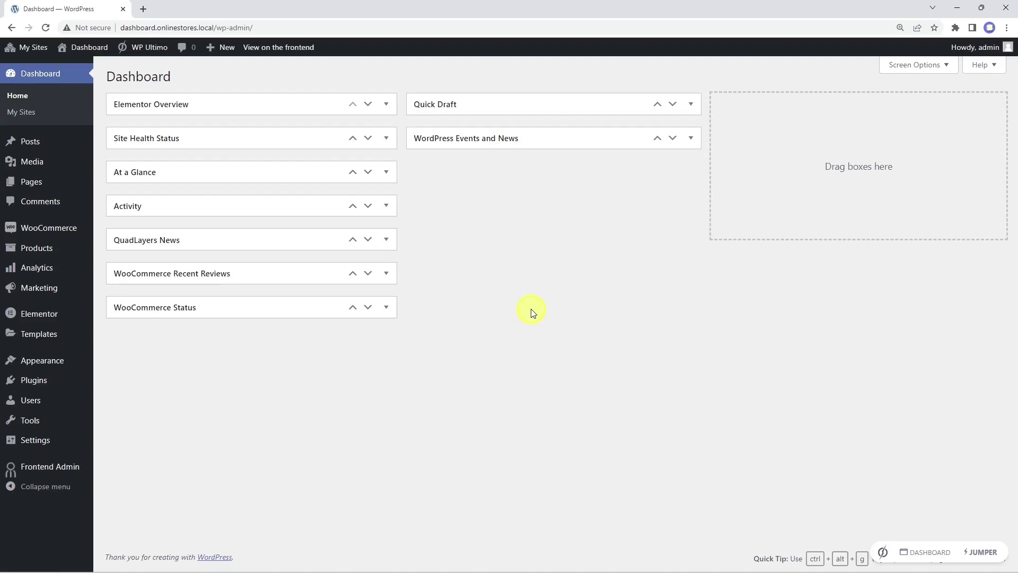
Step: Create a new page titled 'Profile' and insert the elementor-01 template with its page settings
{"action": "mouse_move", "coordinate": [22, 185]}
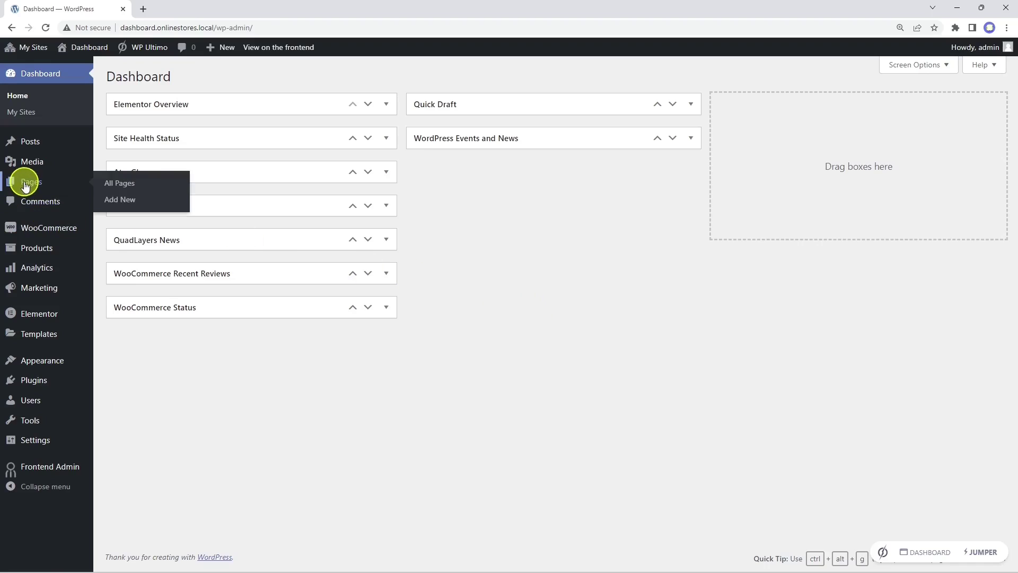
{"action": "left_click", "coordinate": [117, 202]}
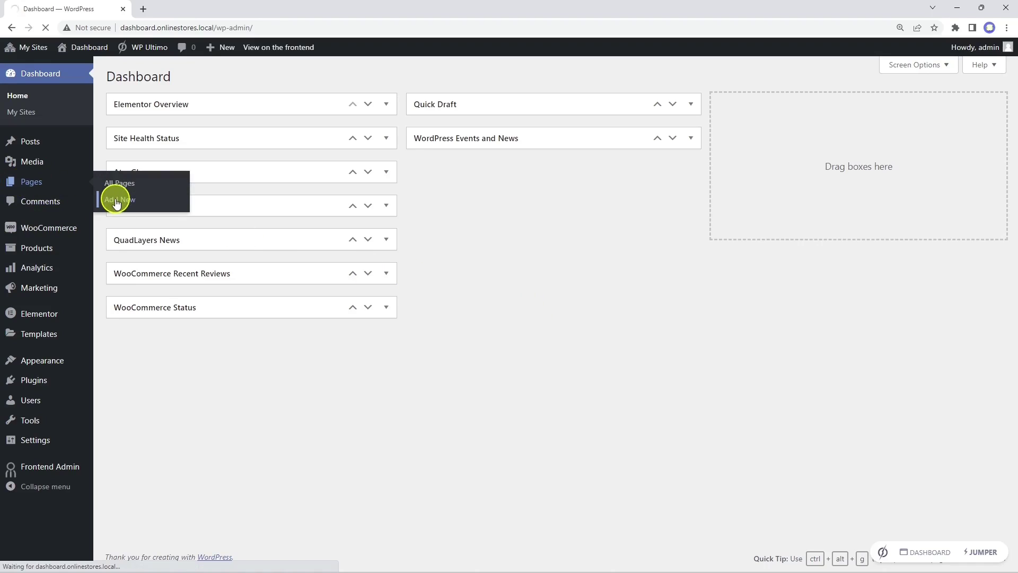
{"action": "type", "text": "Prof"}
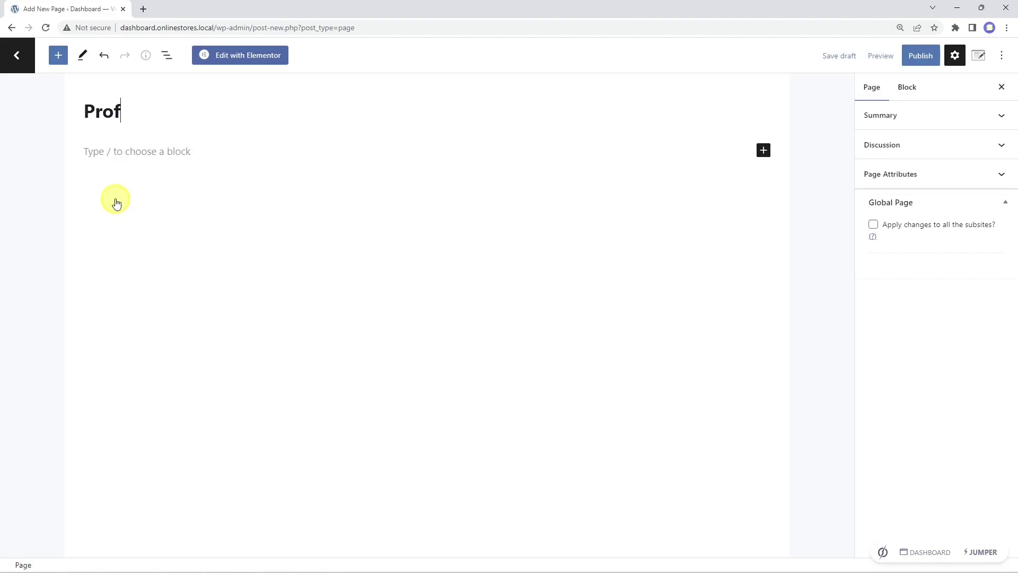
{"action": "type", "text": "ile"}
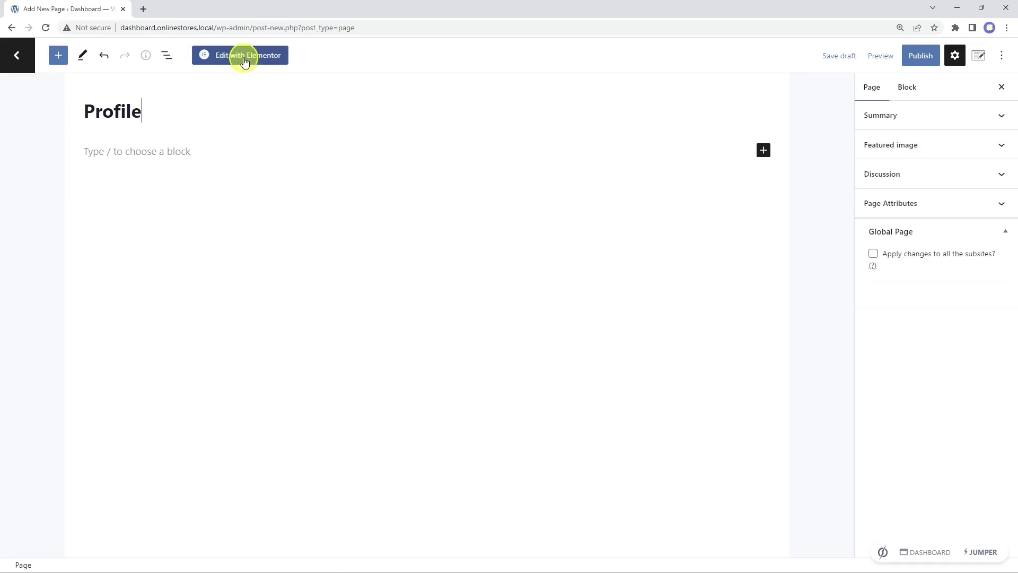
{"action": "left_click", "coordinate": [244, 61]}
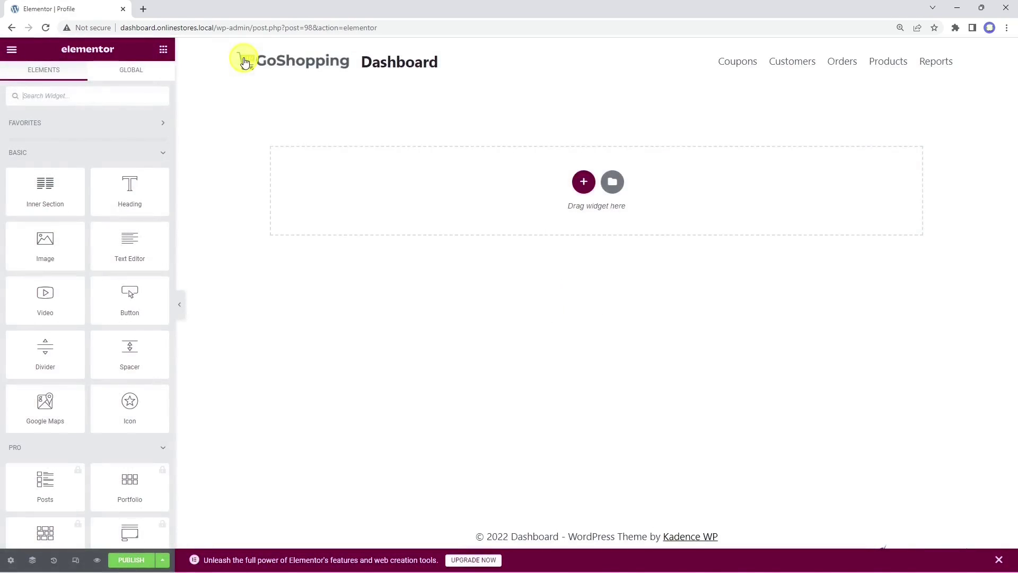
{"action": "left_click", "coordinate": [612, 182]}
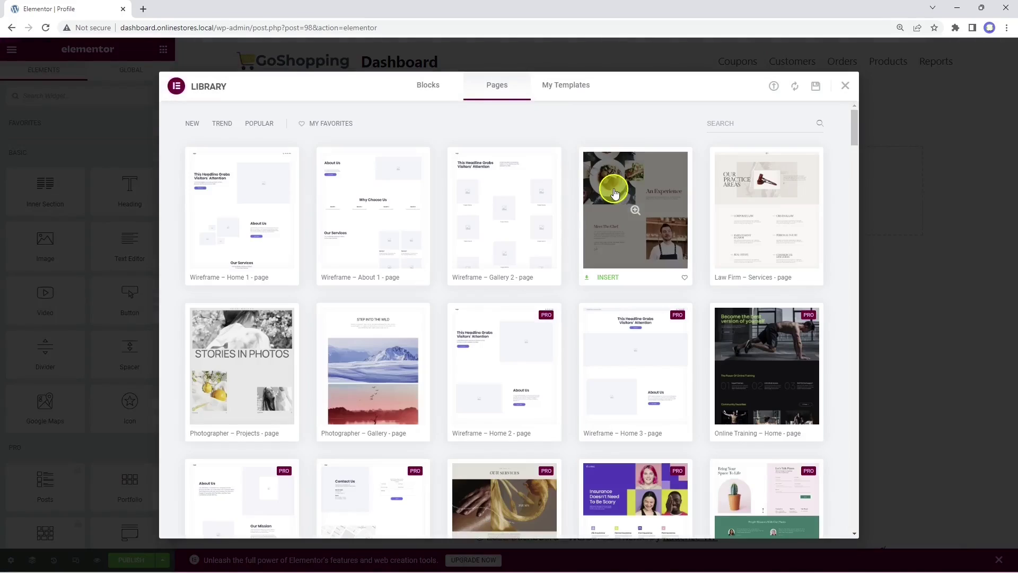
{"action": "left_click", "coordinate": [566, 86]}
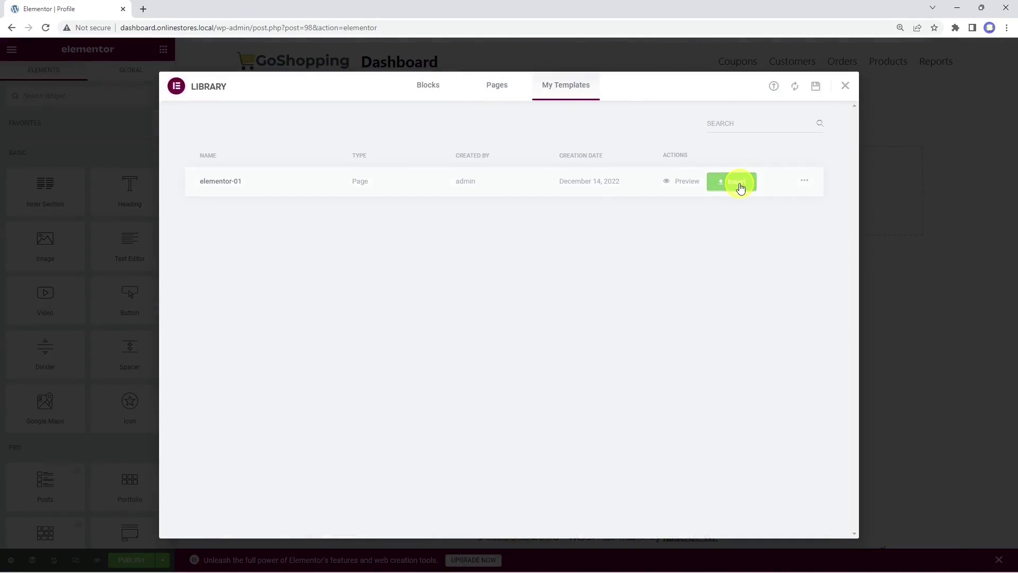
{"action": "left_click", "coordinate": [740, 183]}
{"action": "left_click", "coordinate": [573, 343]}
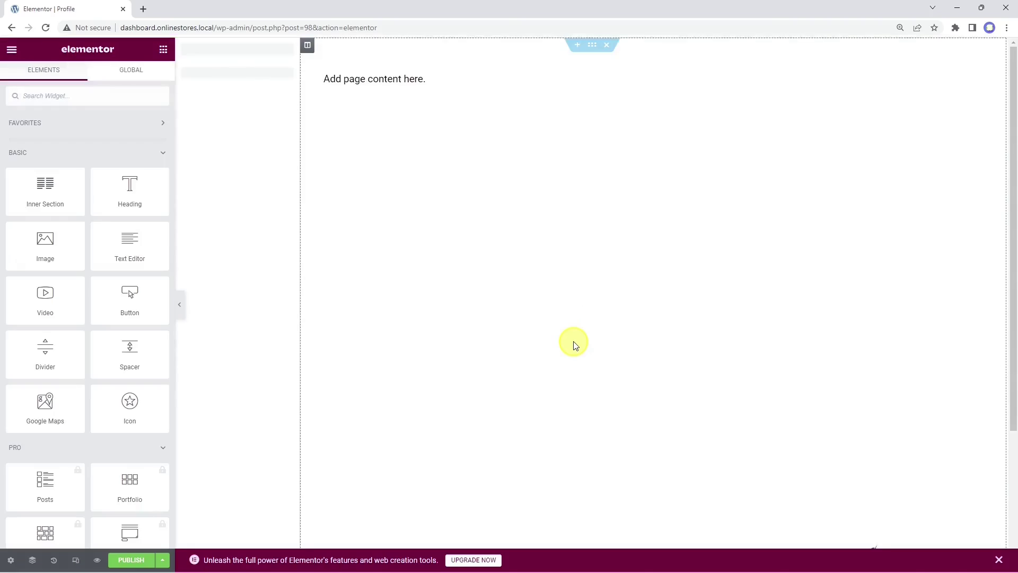
Step: Replace 'Add page content here.' with the profile.php admin-page shortcode and preview the page
{"action": "left_click", "coordinate": [419, 72]}
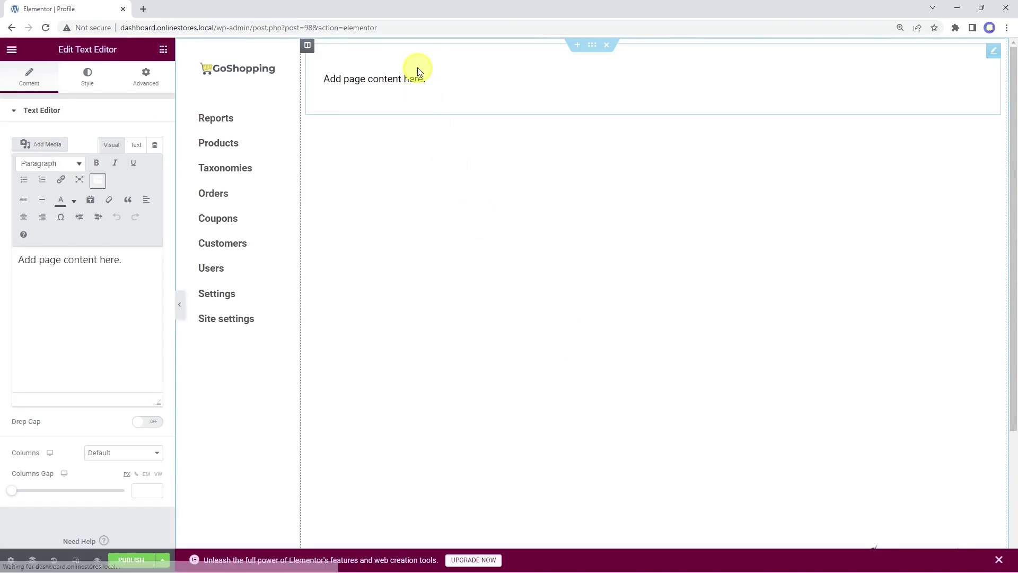
{"action": "left_click_drag", "start_coordinate": [127, 260], "coordinate": [23, 258]}
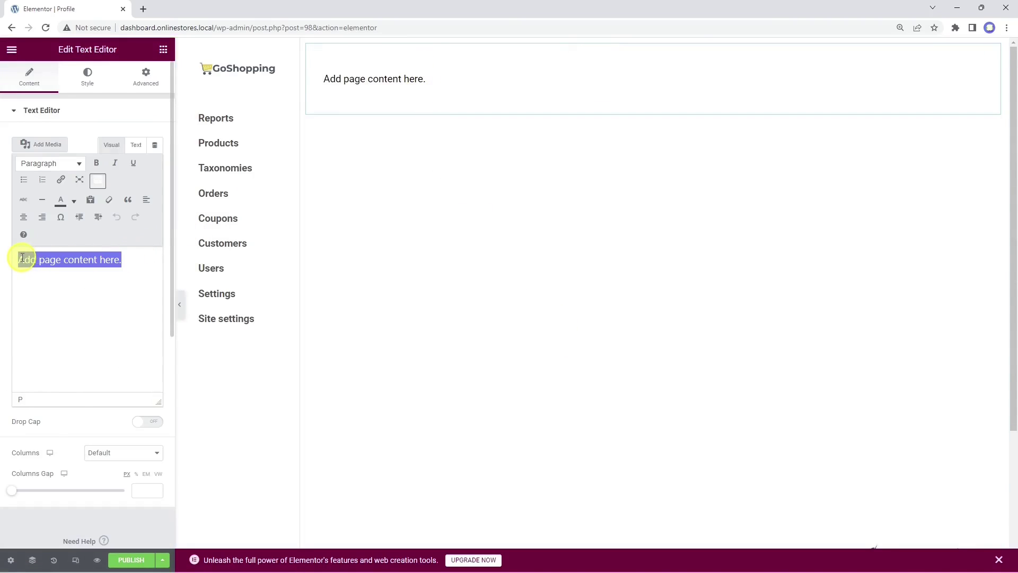
{"action": "right_click", "coordinate": [23, 259]}
{"action": "left_click", "coordinate": [49, 323]}
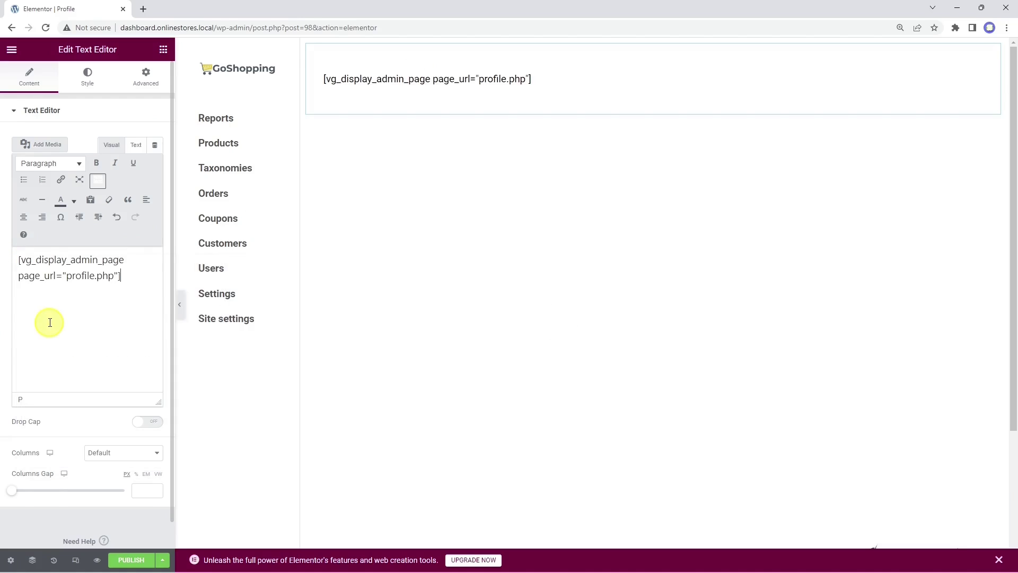
{"action": "left_click", "coordinate": [97, 560]}
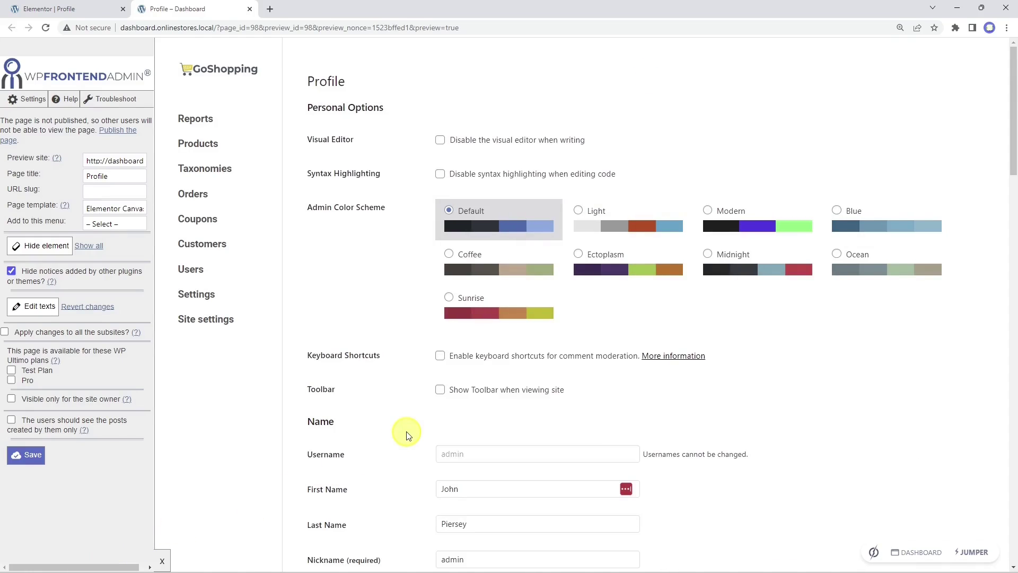
Step: Give the Profile page the URL slug 'profile' and add it to the Dashboard menu
{"action": "left_click", "coordinate": [135, 192]}
{"action": "type", "text": "profile"}
{"action": "left_click", "coordinate": [127, 223]}
{"action": "left_click", "coordinate": [119, 247]}
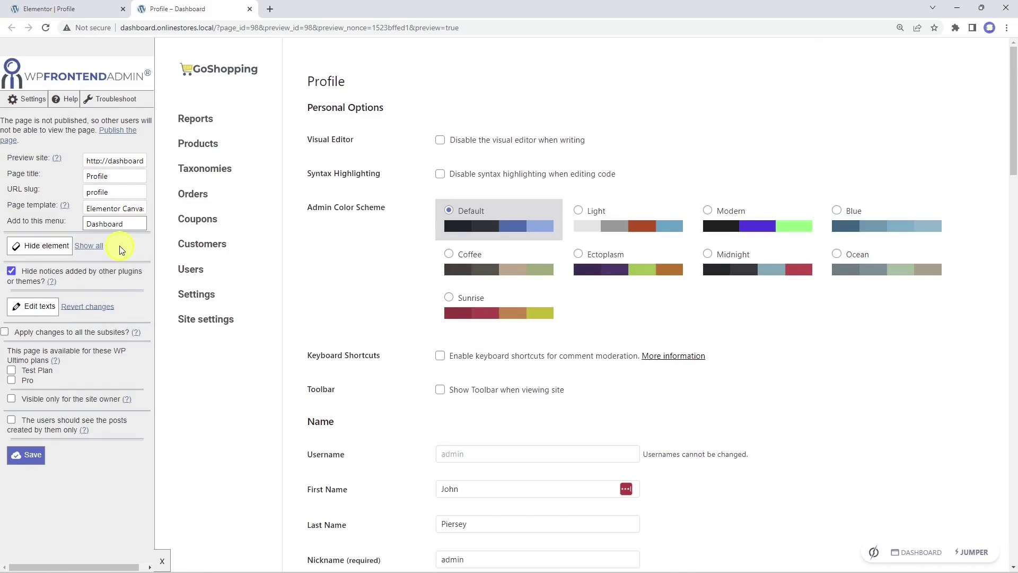
Step: Hide Personal Options and the Visual Editor, Syntax Highlighting, Color Scheme, Keyboard Shortcuts and Toolbar rows
{"action": "left_click", "coordinate": [47, 252]}
{"action": "left_click", "coordinate": [415, 103]}
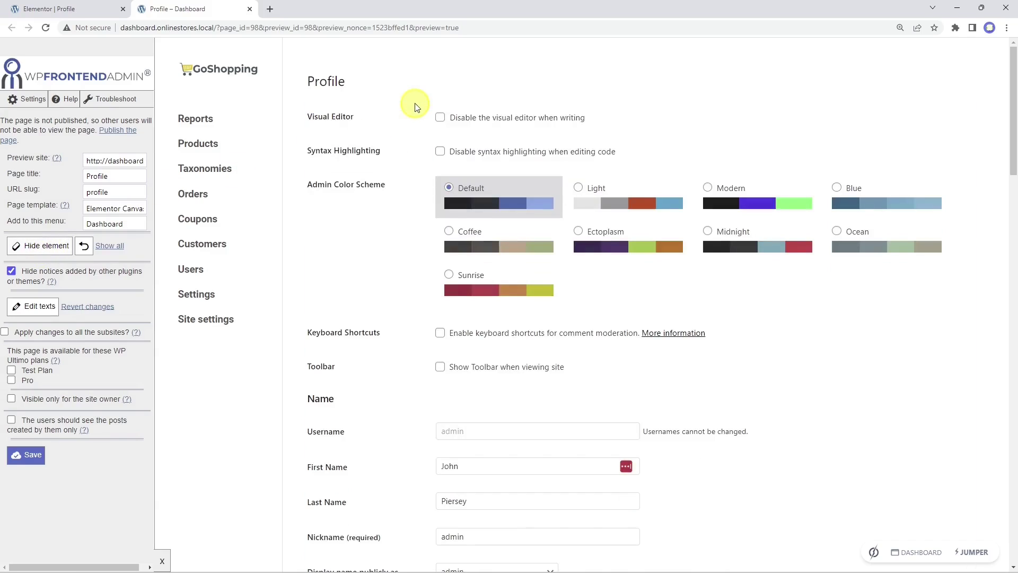
{"action": "left_click", "coordinate": [47, 245]}
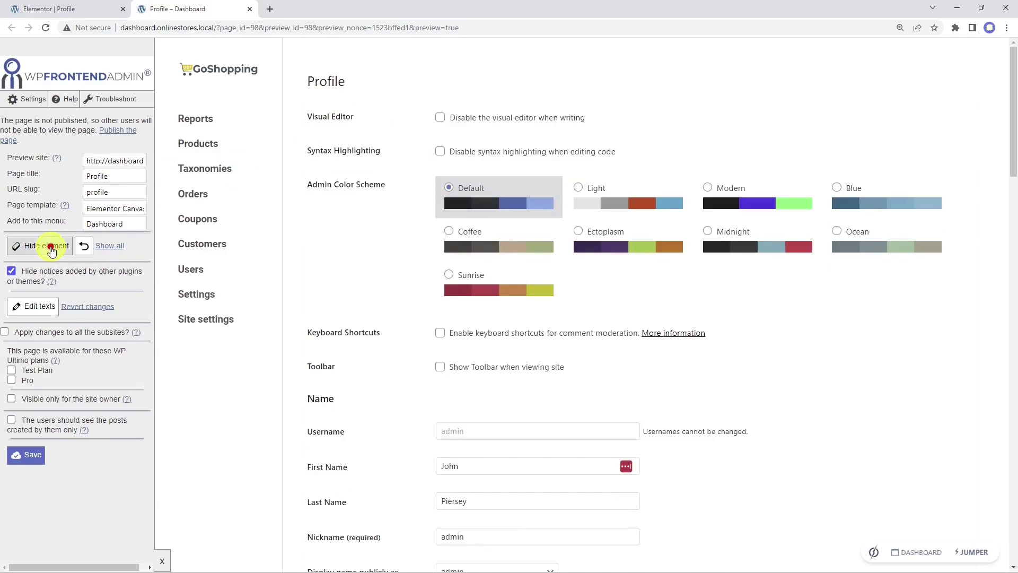
{"action": "left_click", "coordinate": [374, 123]}
{"action": "left_click", "coordinate": [31, 248]}
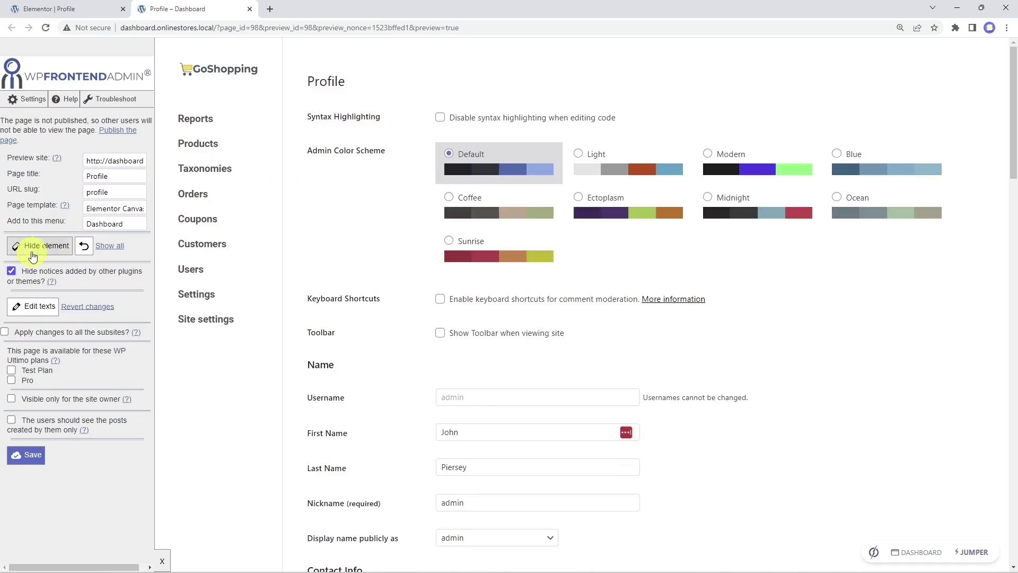
{"action": "left_click", "coordinate": [413, 127]}
{"action": "left_click", "coordinate": [32, 245]}
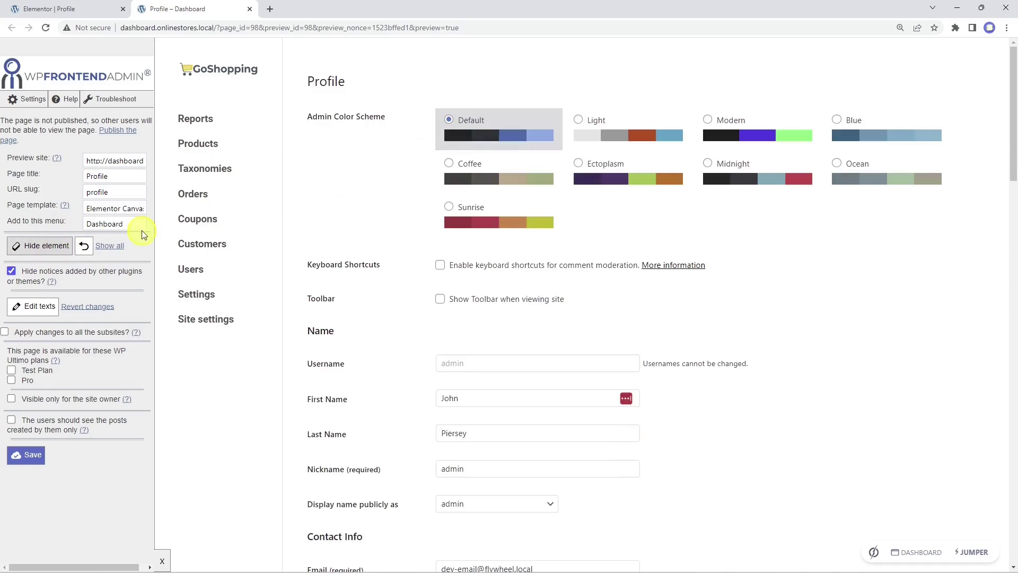
{"action": "left_click", "coordinate": [386, 146]}
{"action": "left_click", "coordinate": [32, 245]}
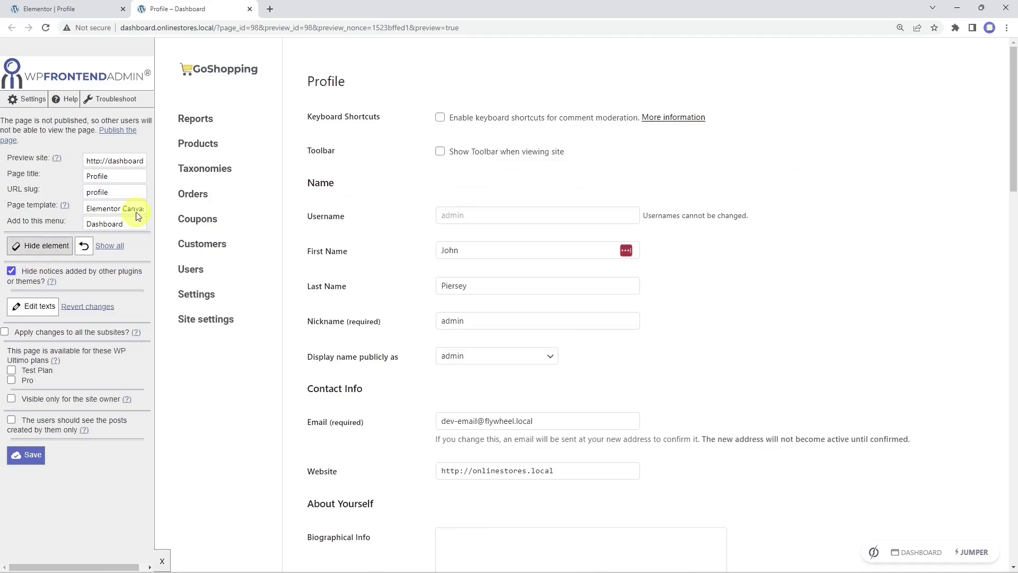
{"action": "left_click", "coordinate": [393, 123]}
{"action": "left_click", "coordinate": [56, 249]}
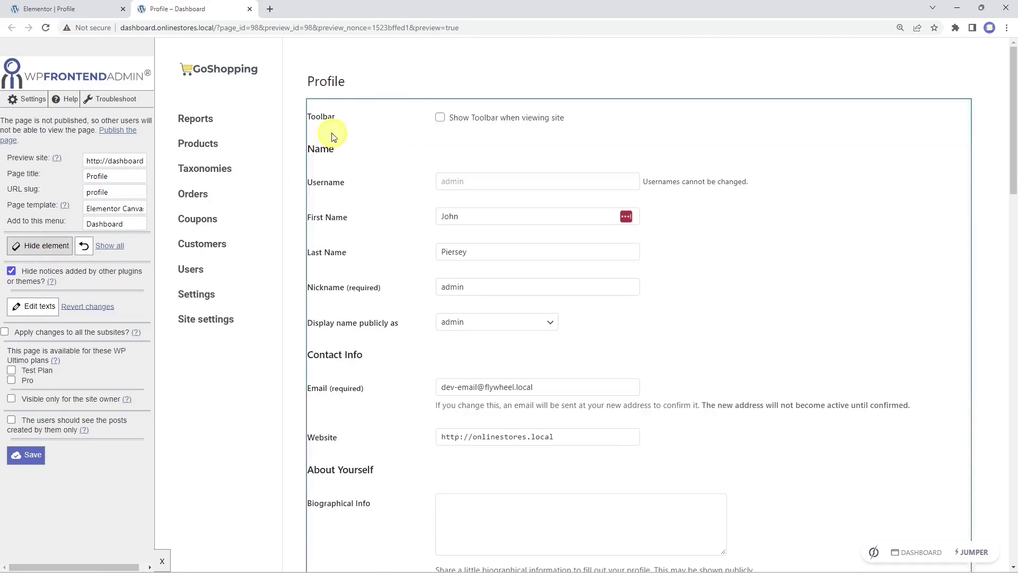
{"action": "left_click", "coordinate": [381, 112]}
Step: Hide the Profile Picture and Application Passwords sections, then save the page settings
{"action": "scroll", "coordinate": [381, 112], "scroll_direction": "down", "scroll_amount": 7}
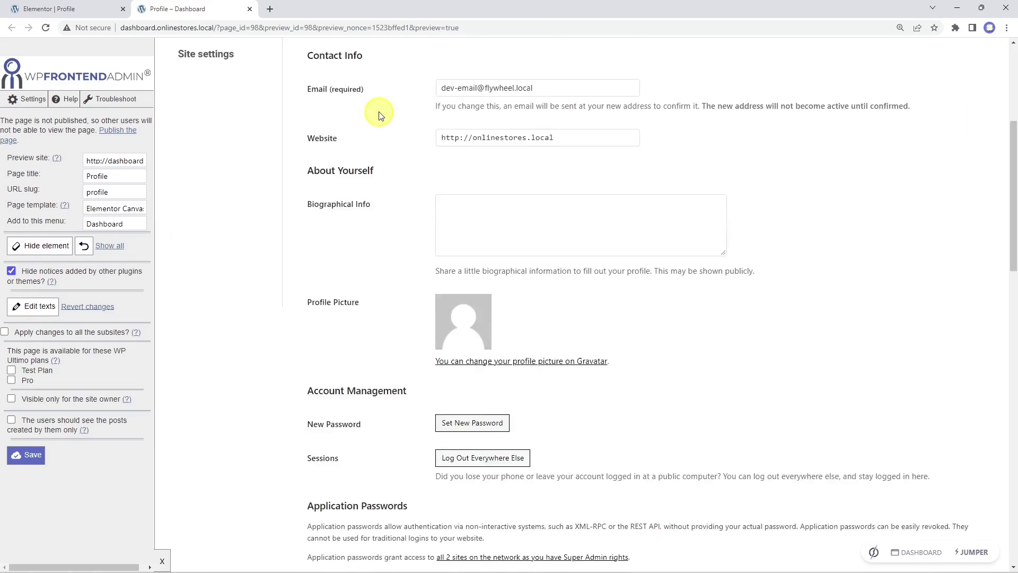
{"action": "left_click", "coordinate": [32, 246]}
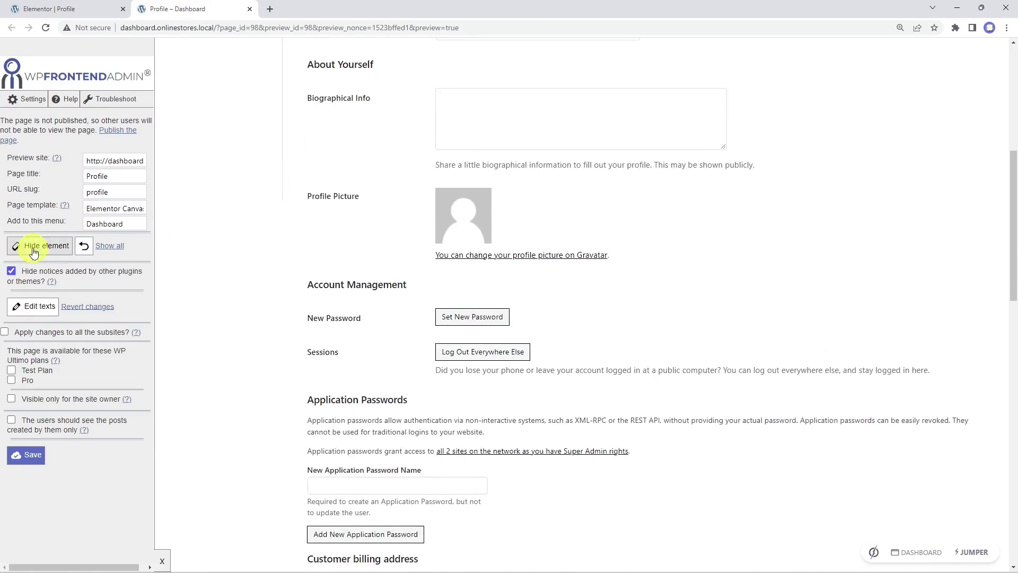
{"action": "left_click", "coordinate": [378, 213]}
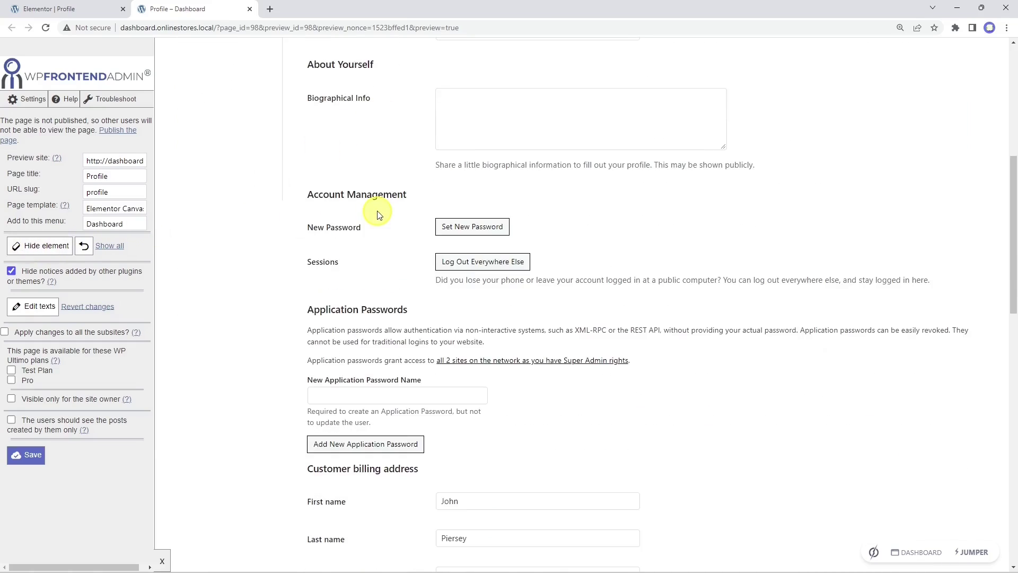
{"action": "left_click", "coordinate": [61, 245]}
{"action": "left_click", "coordinate": [480, 322]}
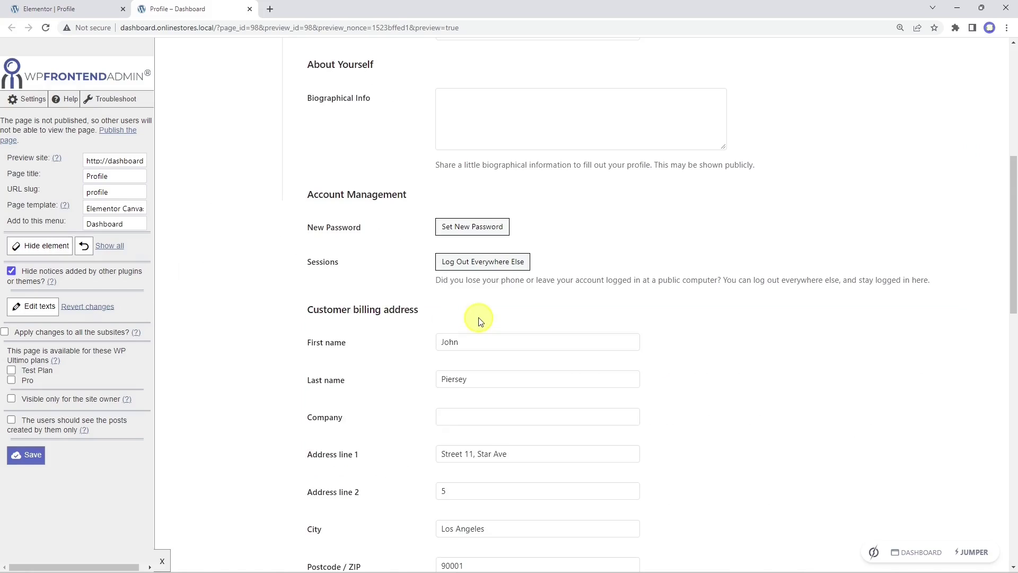
{"action": "scroll", "coordinate": [479, 321], "scroll_direction": "down", "scroll_amount": 12}
{"action": "left_click", "coordinate": [23, 457]}
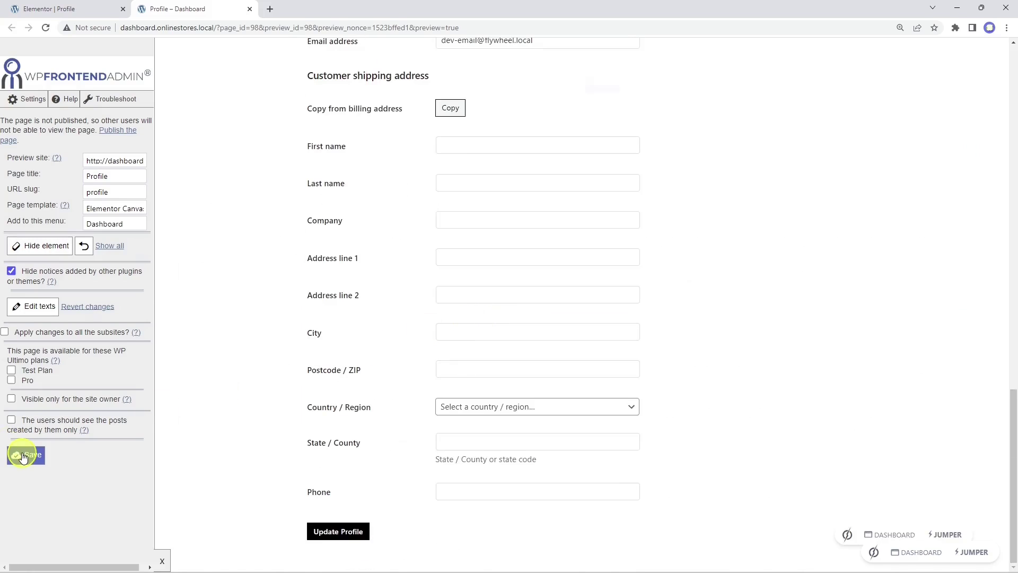
{"action": "left_click", "coordinate": [598, 98]}
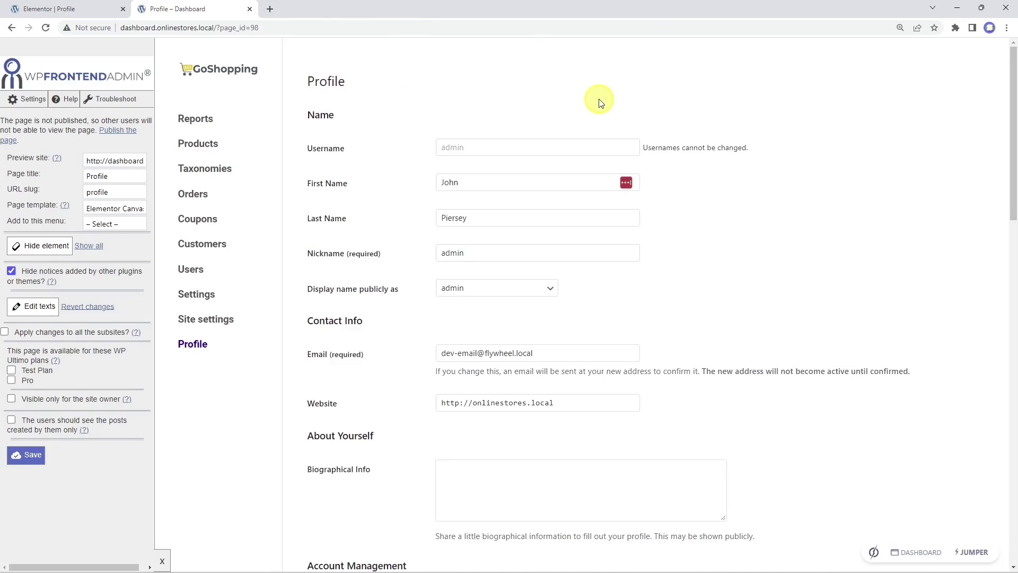
Step: Change the Profile page heading to 'My Profile' and save the frontend admin settings
{"action": "left_click", "coordinate": [36, 306]}
{"action": "left_click", "coordinate": [320, 82]}
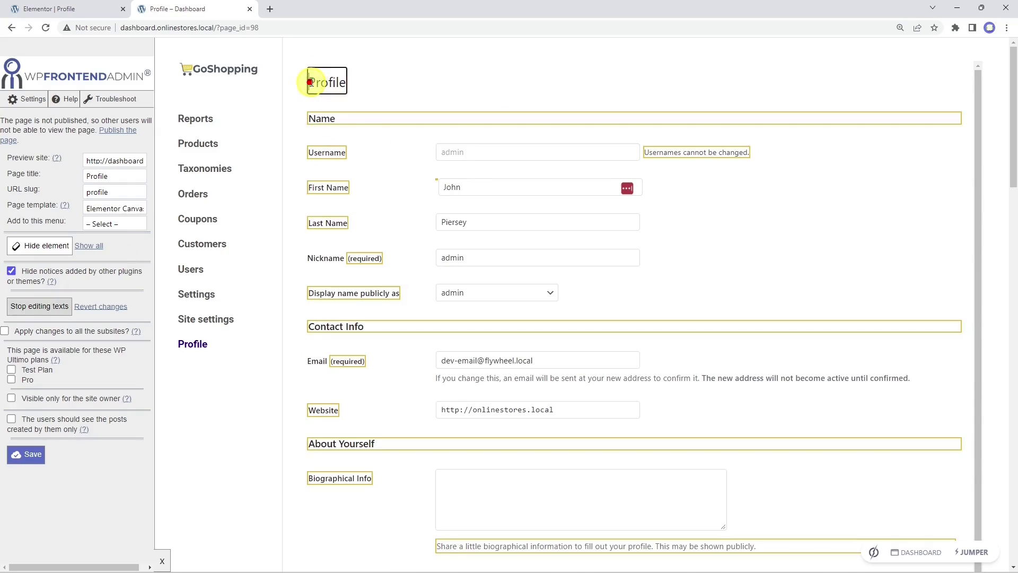
{"action": "key", "text": "ctrl+a"}
{"action": "type", "text": "My Profile"}
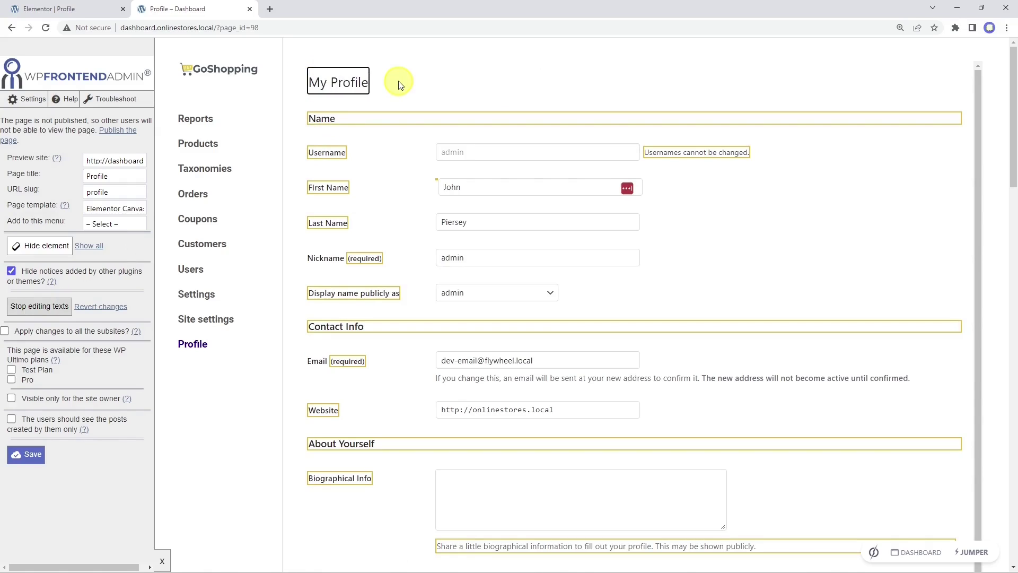
{"action": "left_click", "coordinate": [53, 308]}
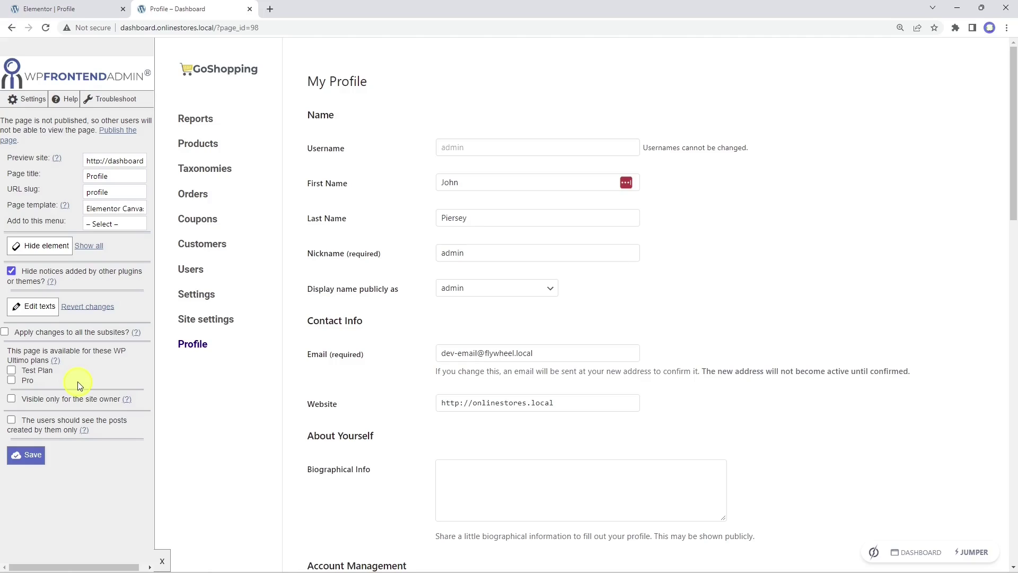
{"action": "left_click", "coordinate": [22, 459]}
{"action": "left_click", "coordinate": [604, 98]}
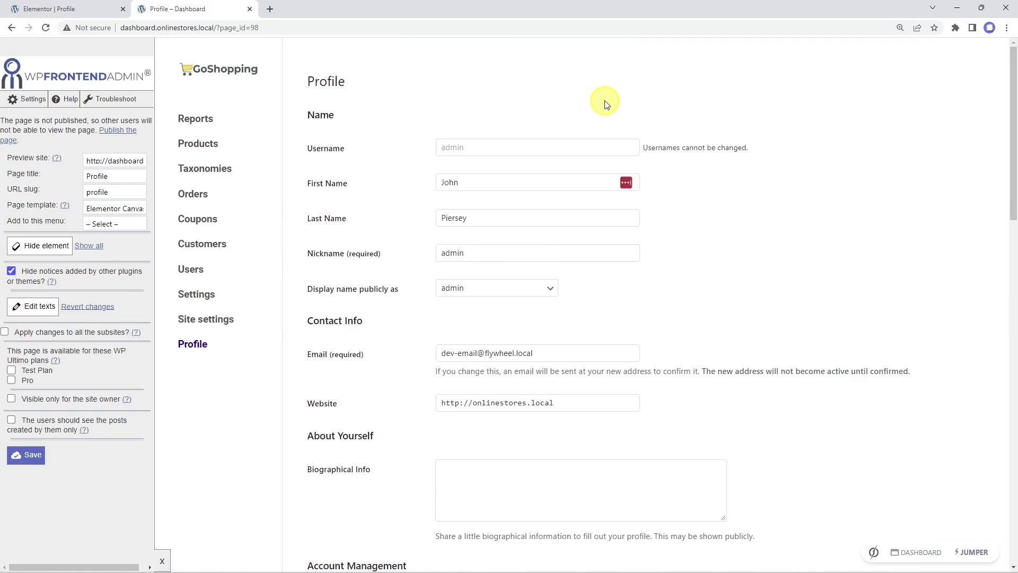
Step: Return to the Profile page in Elementor and publish it
{"action": "left_click", "coordinate": [74, 8]}
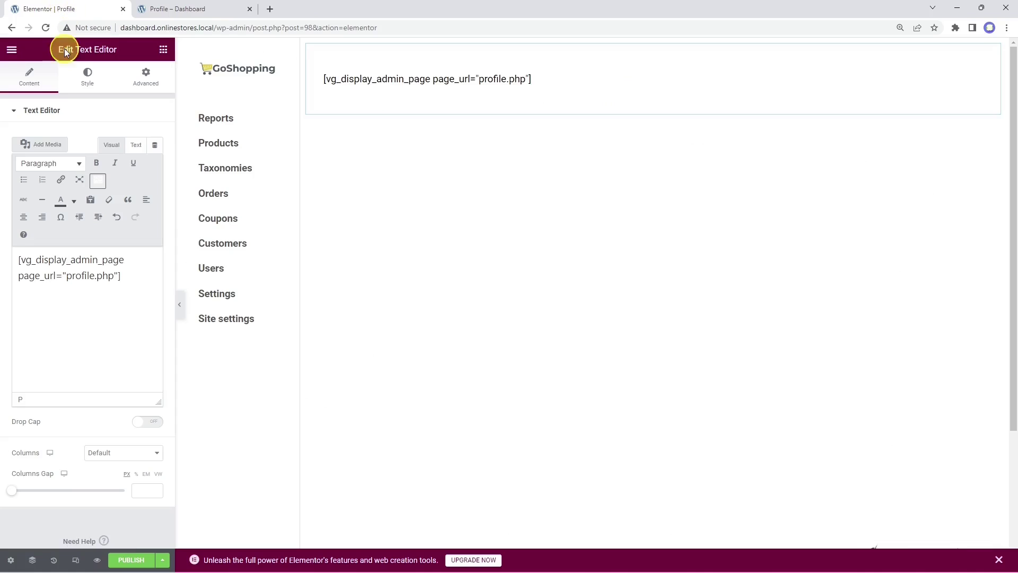
{"action": "left_click", "coordinate": [132, 561]}
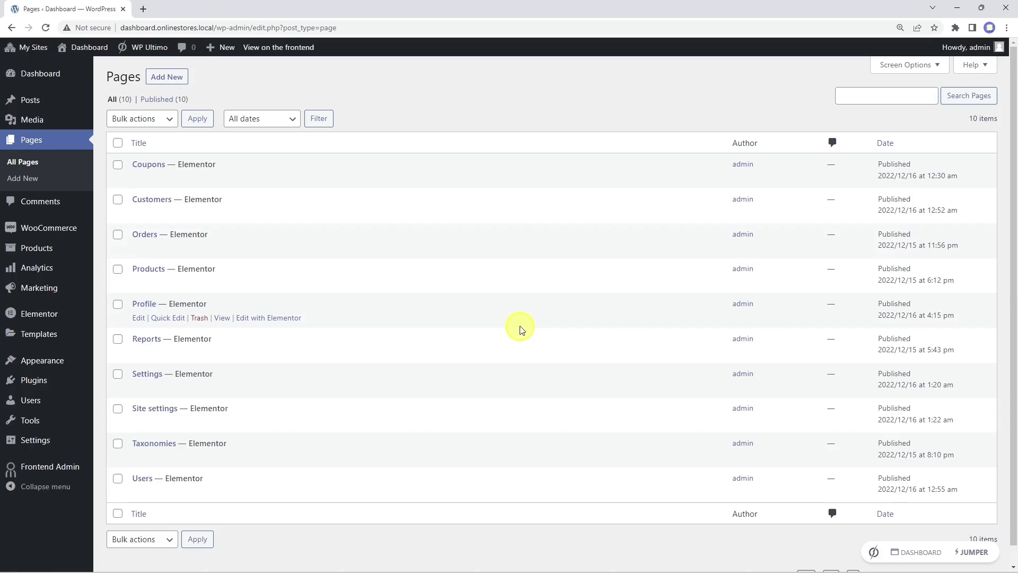
Step: Create a page titled 'Account' and insert the saved elementor-01 template with its page settings
{"action": "left_click", "coordinate": [170, 82]}
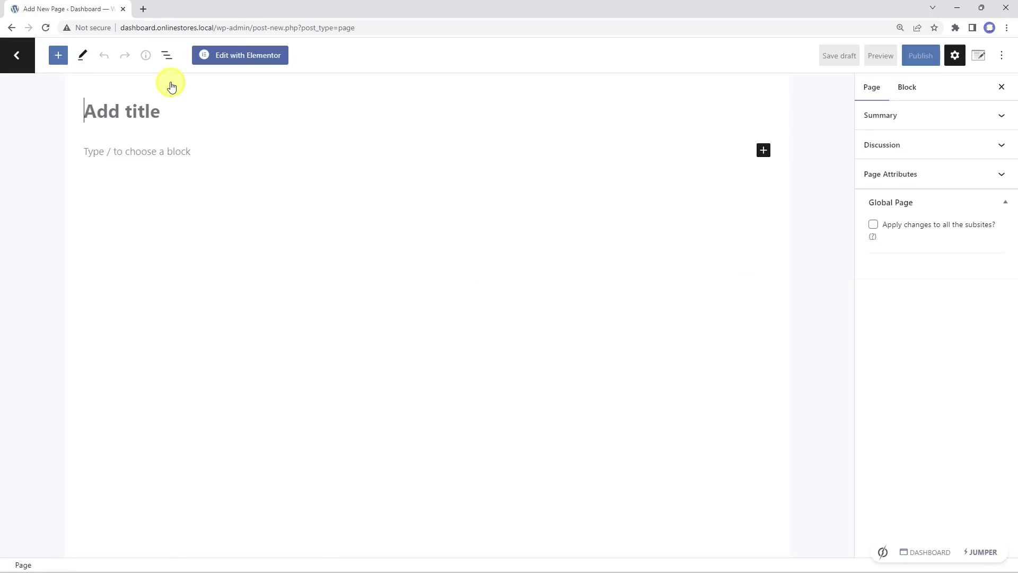
{"action": "type", "text": "Account"}
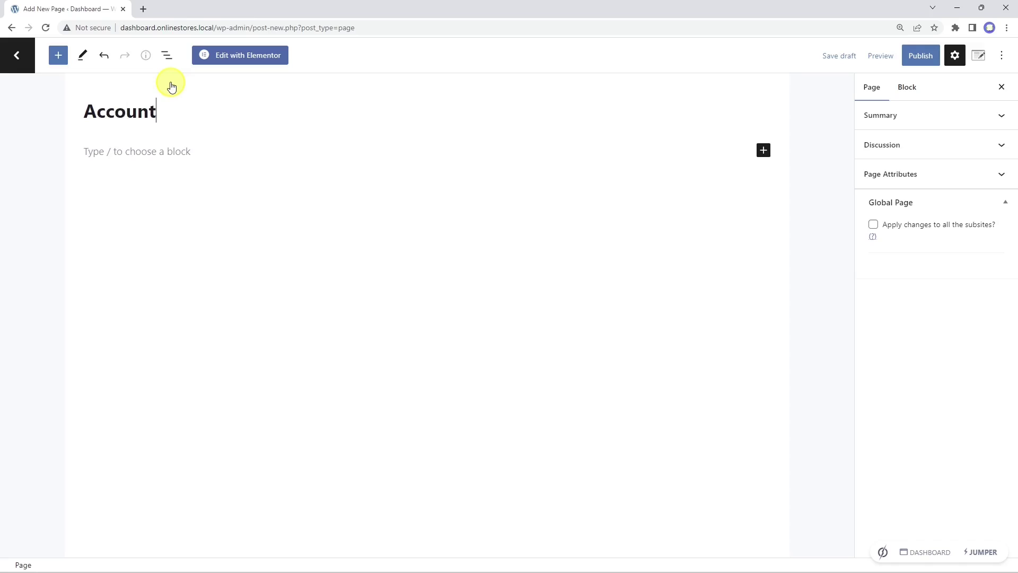
{"action": "left_click", "coordinate": [242, 61]}
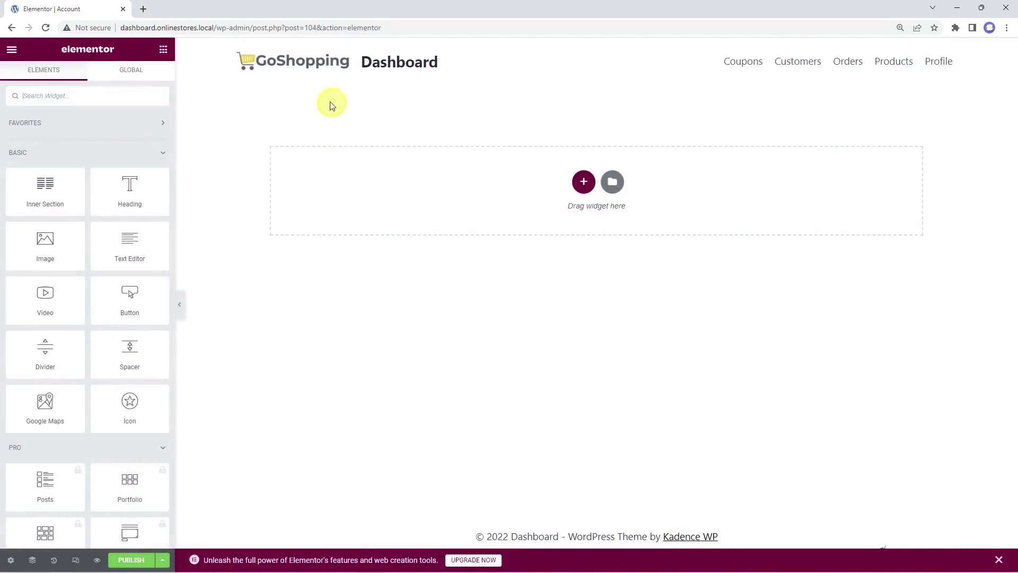
{"action": "left_click", "coordinate": [613, 183]}
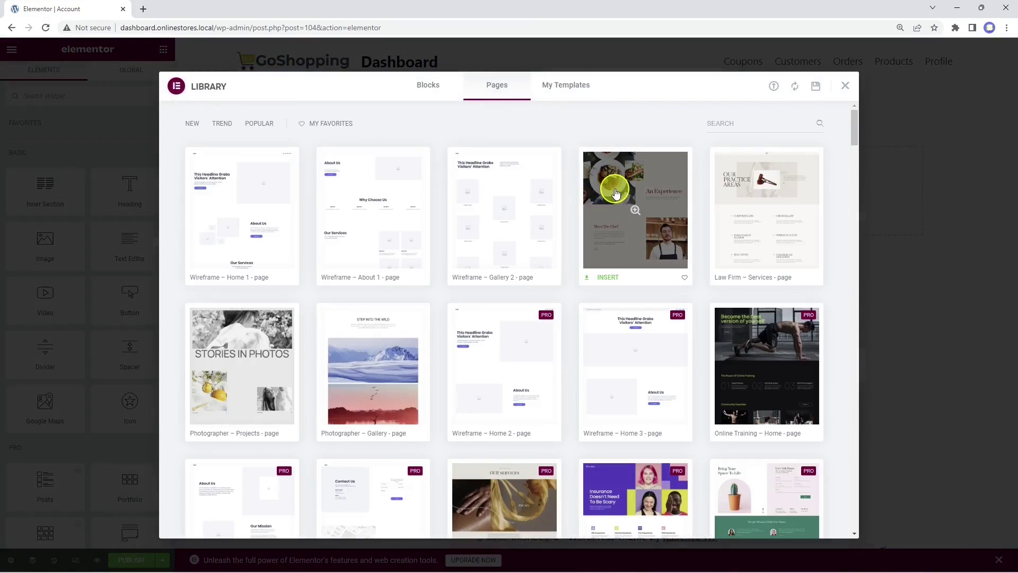
{"action": "left_click", "coordinate": [567, 90]}
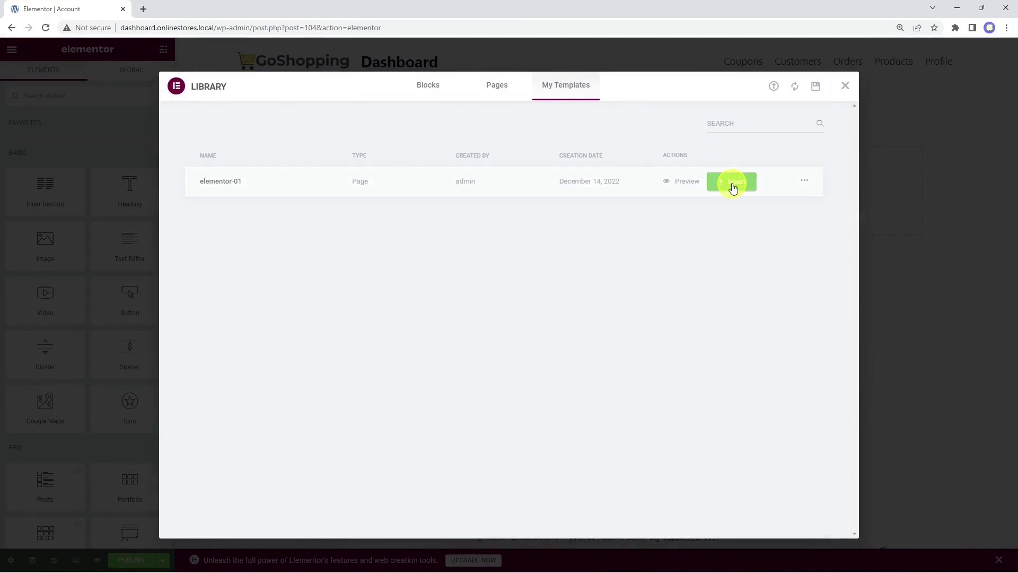
{"action": "left_click", "coordinate": [734, 183]}
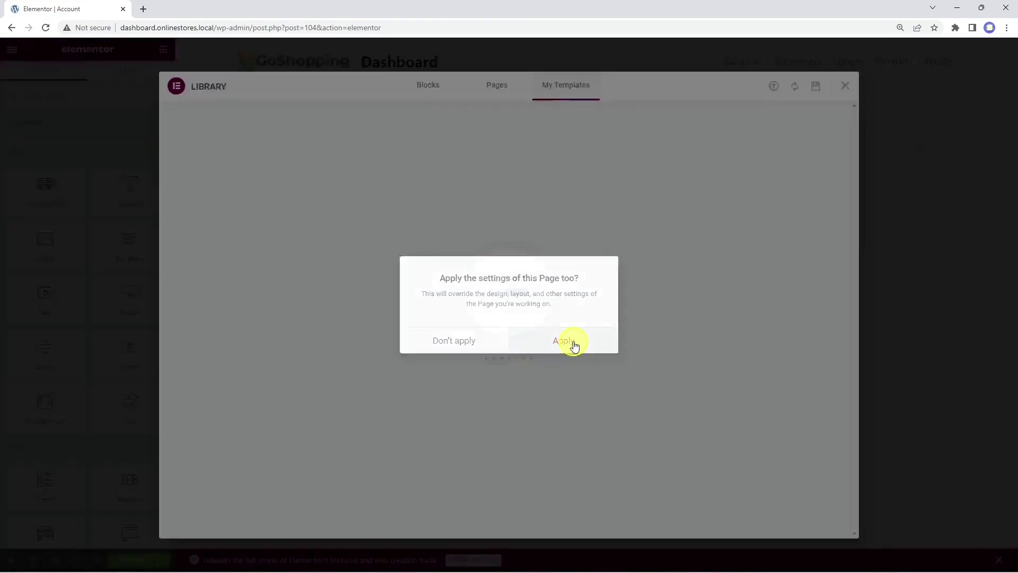
{"action": "left_click", "coordinate": [575, 346]}
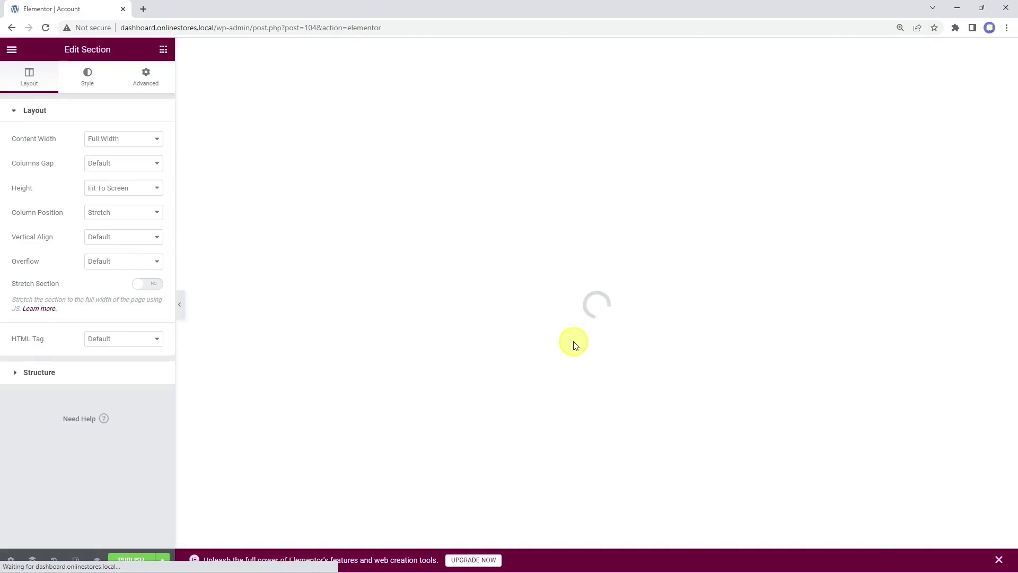
Step: Replace the placeholder text with the vg_display_admin_page shortcode and preview the Account page
{"action": "left_click", "coordinate": [444, 85]}
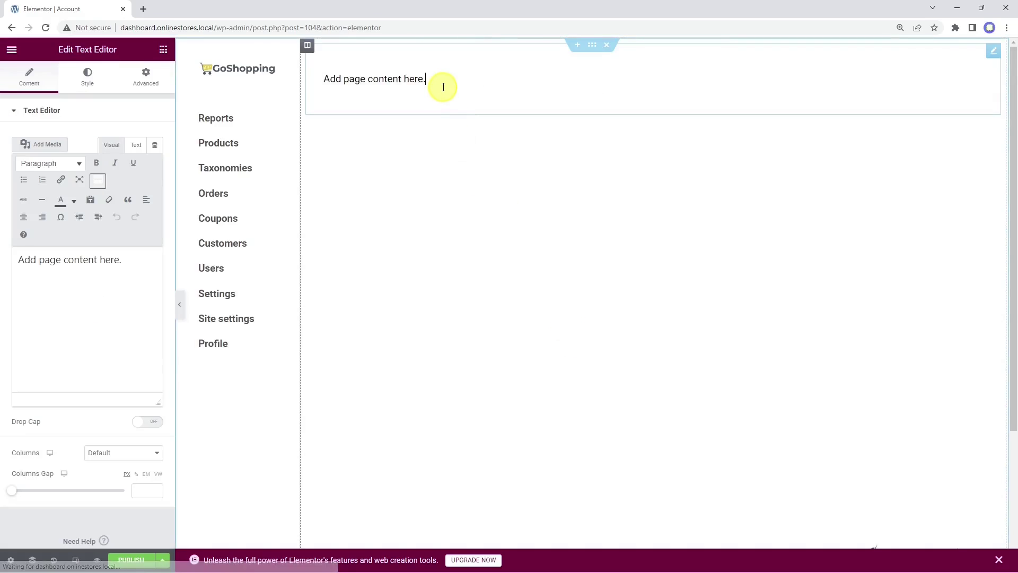
{"action": "left_click_drag", "start_coordinate": [127, 260], "coordinate": [19, 260]}
{"action": "right_click", "coordinate": [20, 259]}
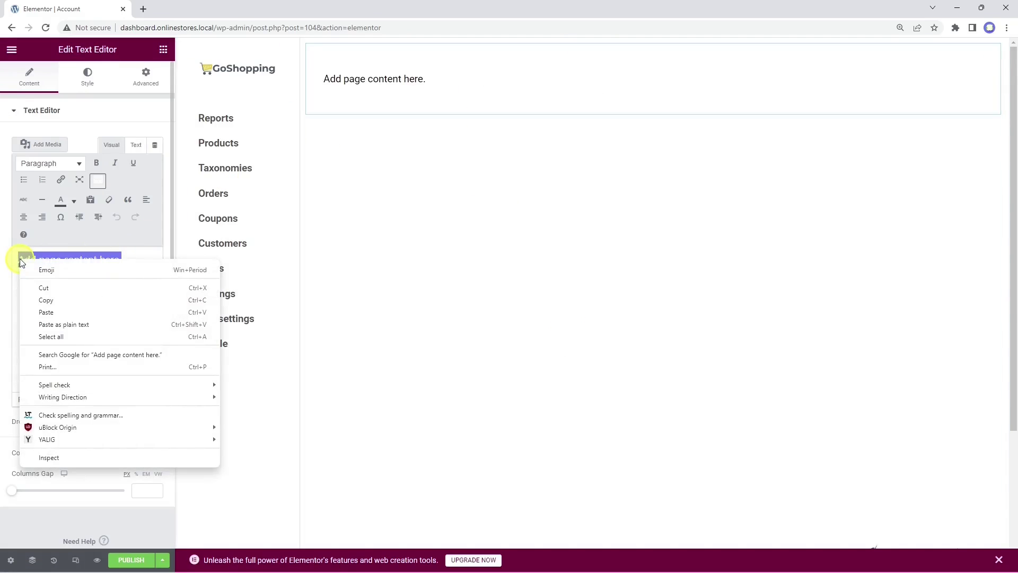
{"action": "left_click", "coordinate": [69, 314]}
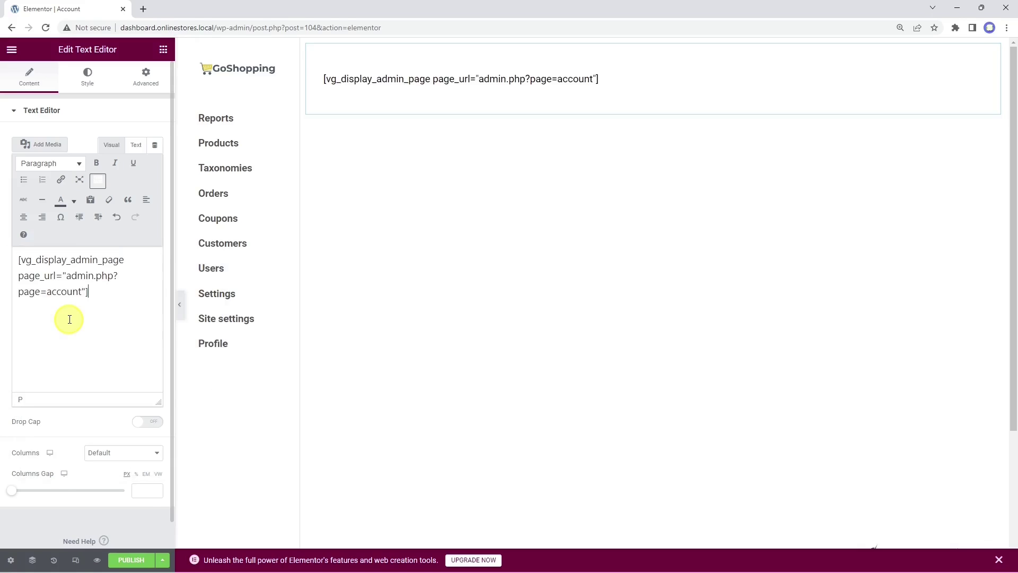
{"action": "left_click", "coordinate": [97, 561]}
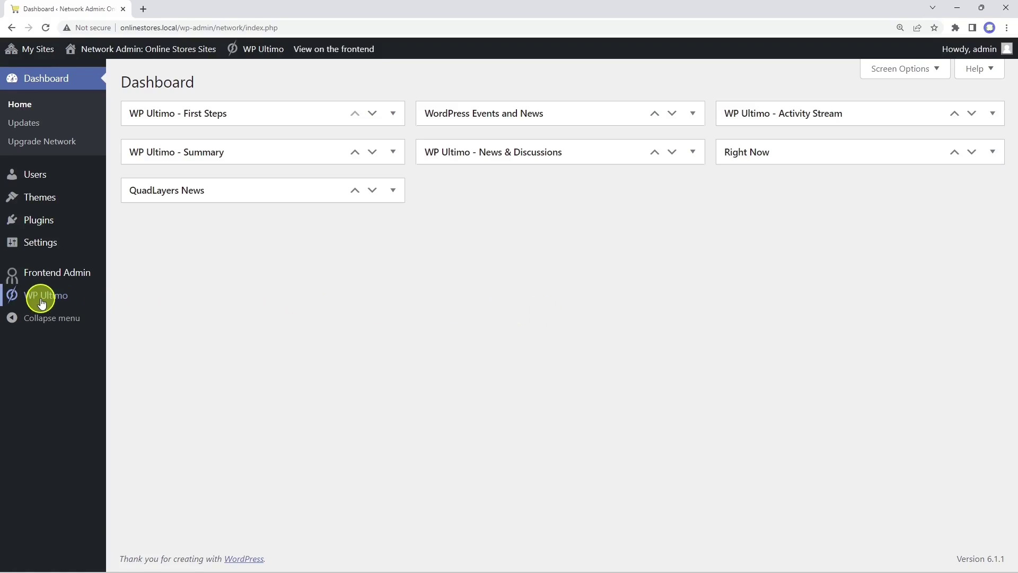
Step: Start inviting a new customer, entering the username and the e-mail address
{"action": "mouse_move", "coordinate": [61, 309]}
{"action": "left_click", "coordinate": [149, 377]}
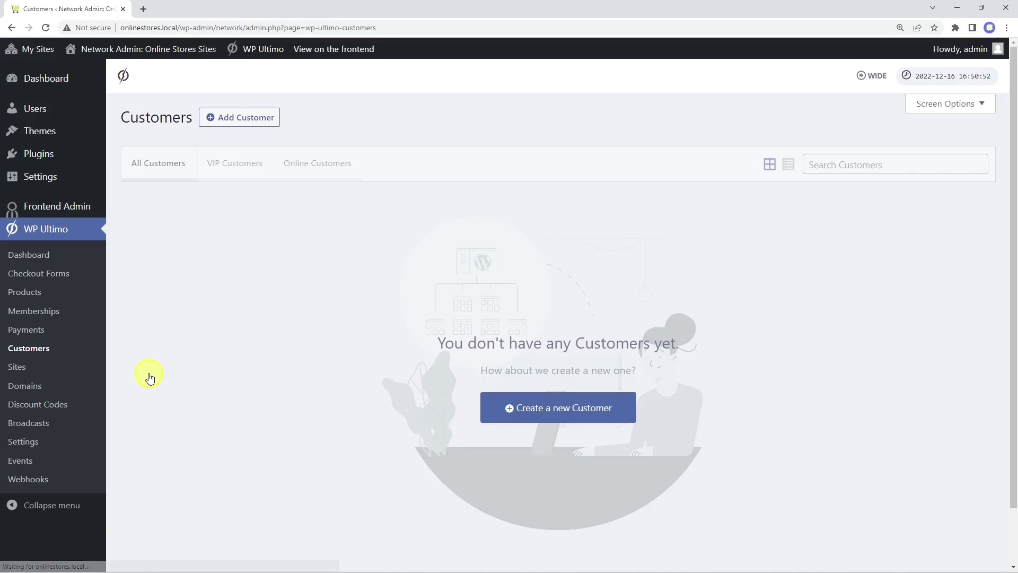
{"action": "left_click", "coordinate": [553, 409]}
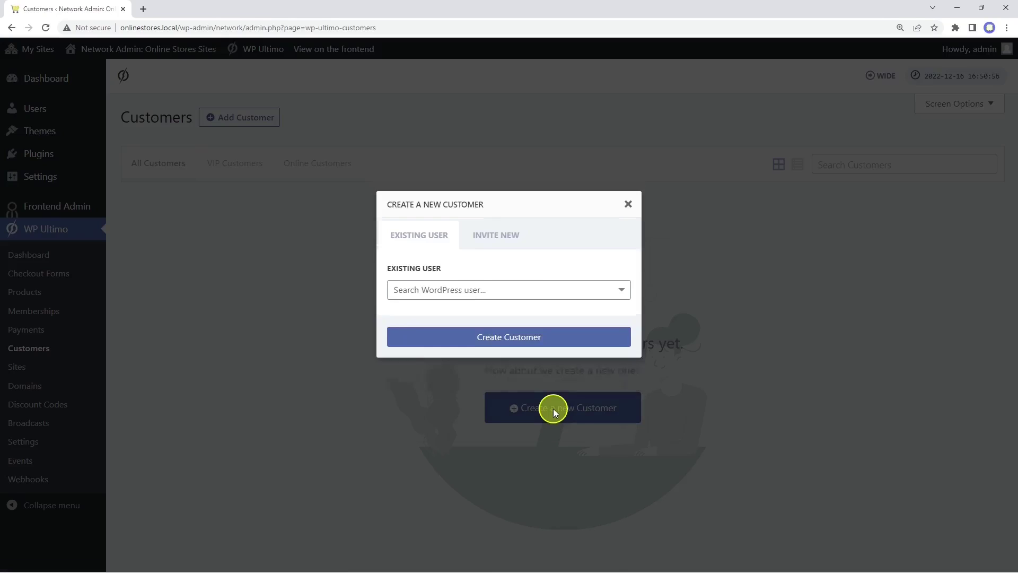
{"action": "left_click", "coordinate": [493, 285]}
{"action": "left_click", "coordinate": [478, 270]}
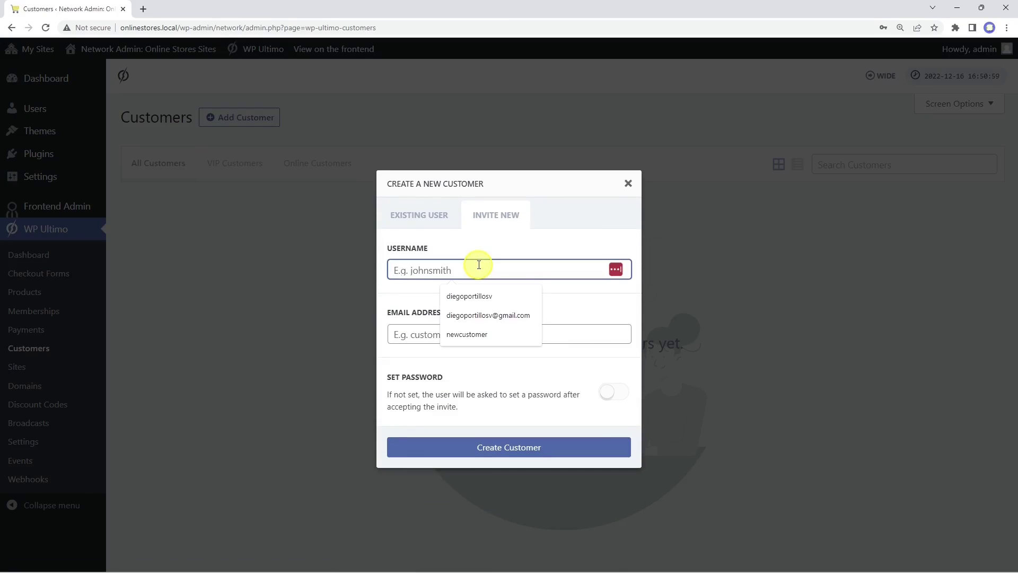
{"action": "type", "text": "newcostumer"}
{"action": "key", "text": "Tab"}
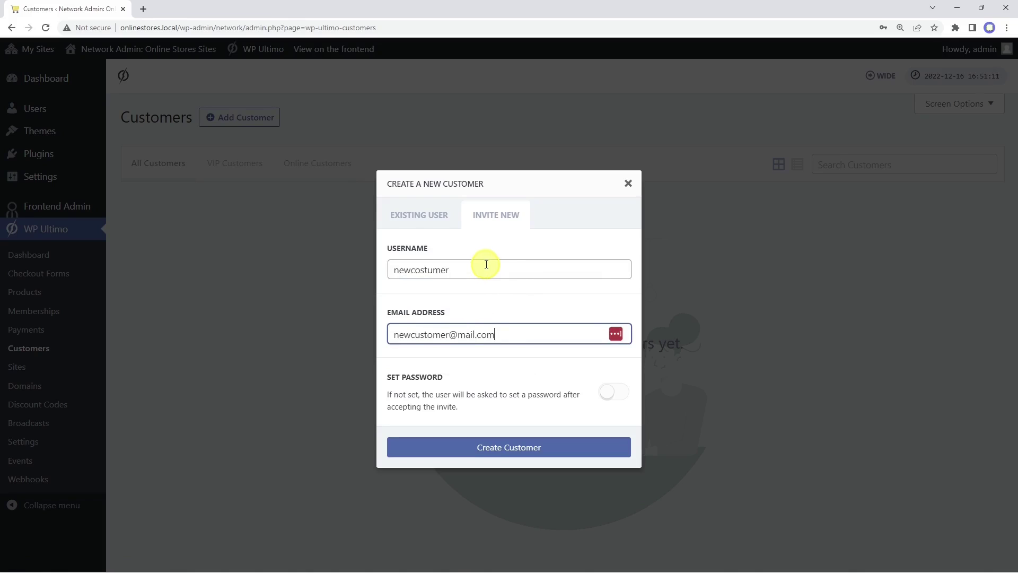
Step: Set the customer's password, create the customer, and go to the Memberships list
{"action": "left_click", "coordinate": [614, 392]}
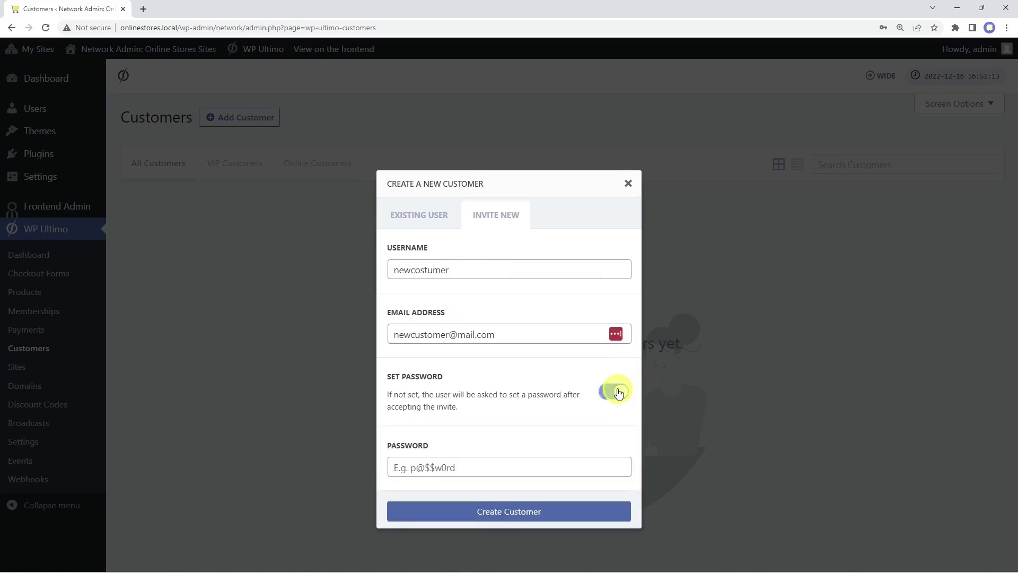
{"action": "left_click", "coordinate": [466, 435]}
{"action": "type", "text": "password"}
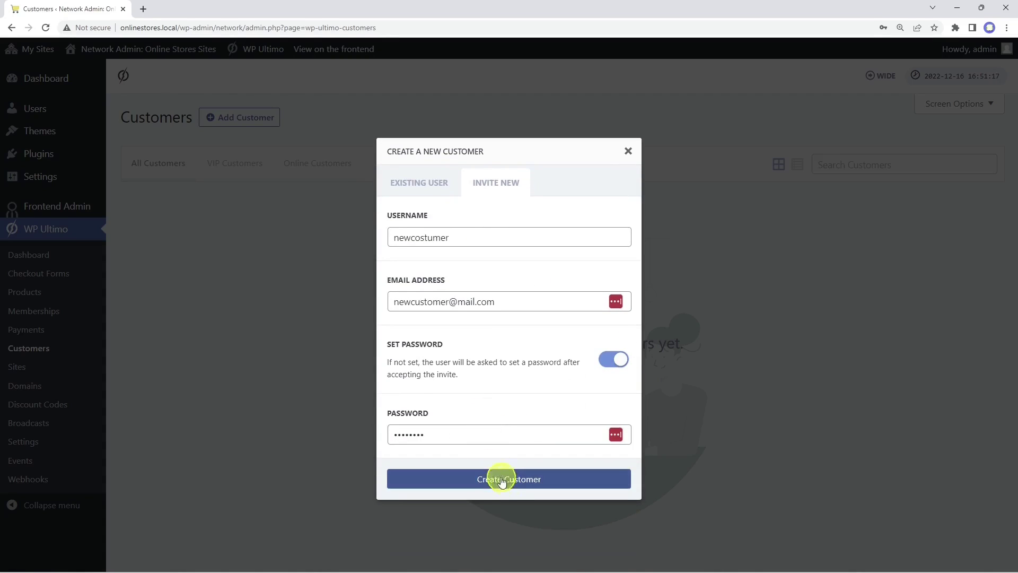
{"action": "left_click", "coordinate": [510, 480]}
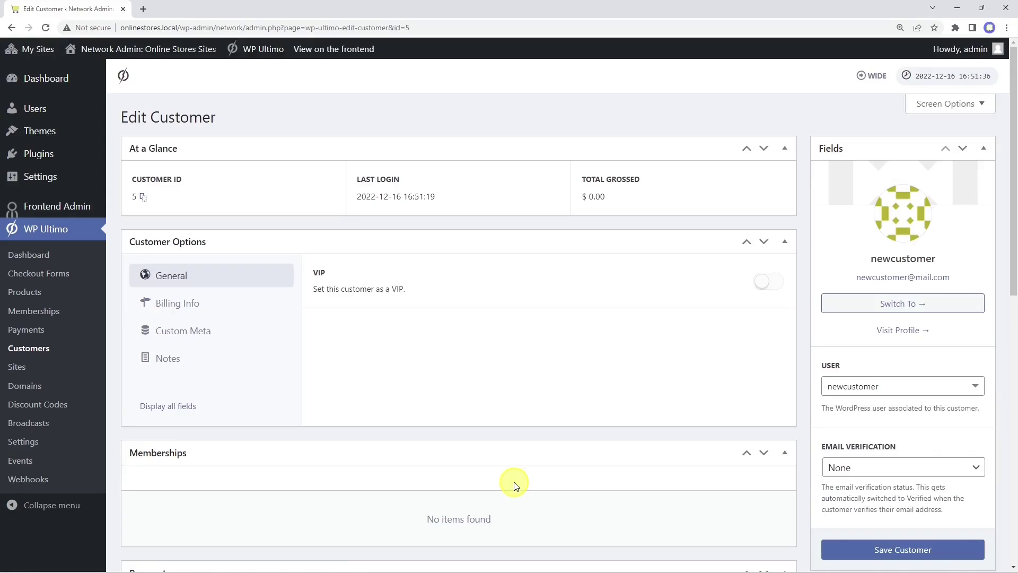
{"action": "left_click", "coordinate": [43, 310]}
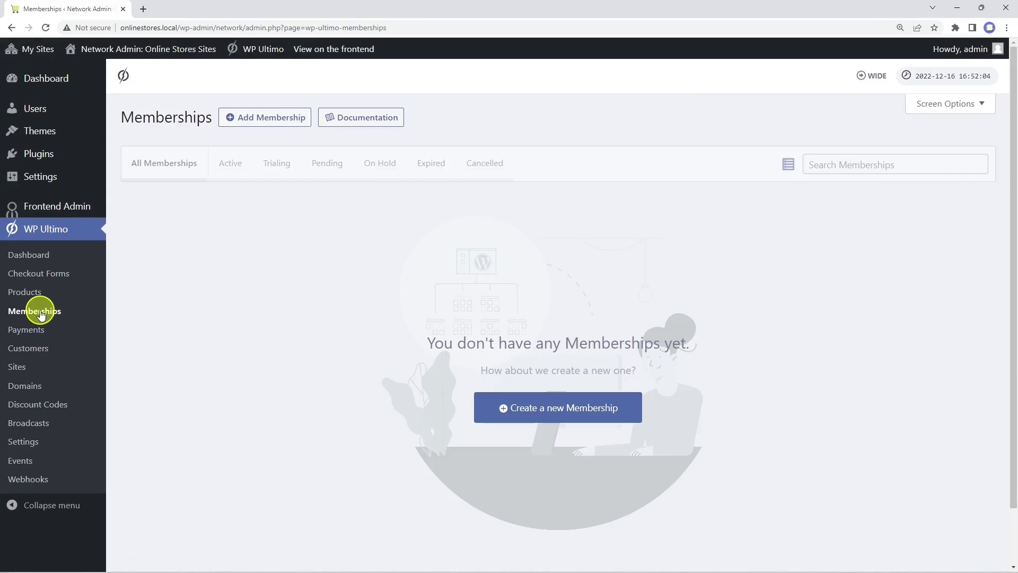
Step: Create a membership for the new customer with the Pro plan, status Active, and save it
{"action": "left_click", "coordinate": [559, 404]}
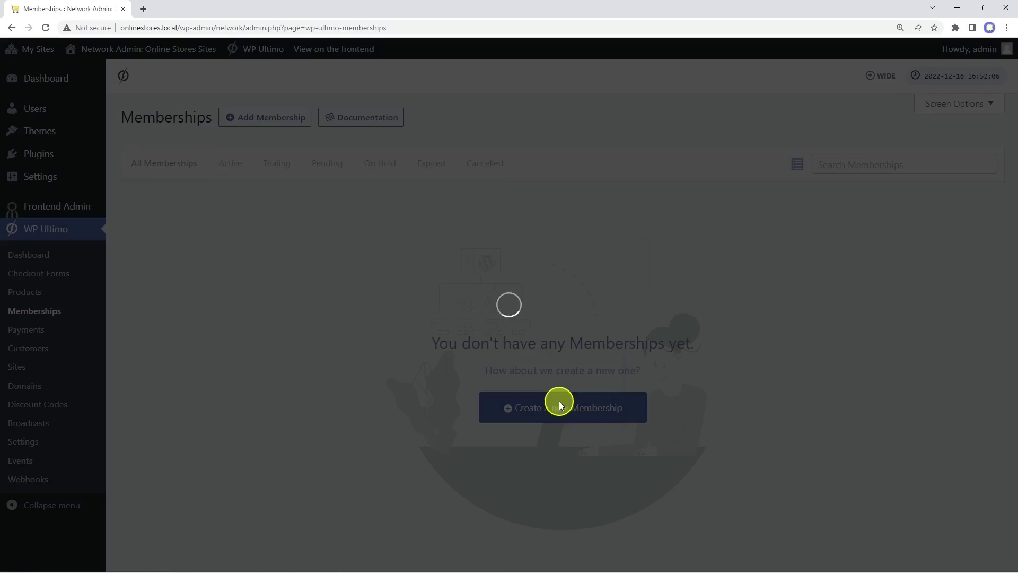
{"action": "left_click", "coordinate": [510, 196]}
{"action": "type", "text": "new"}
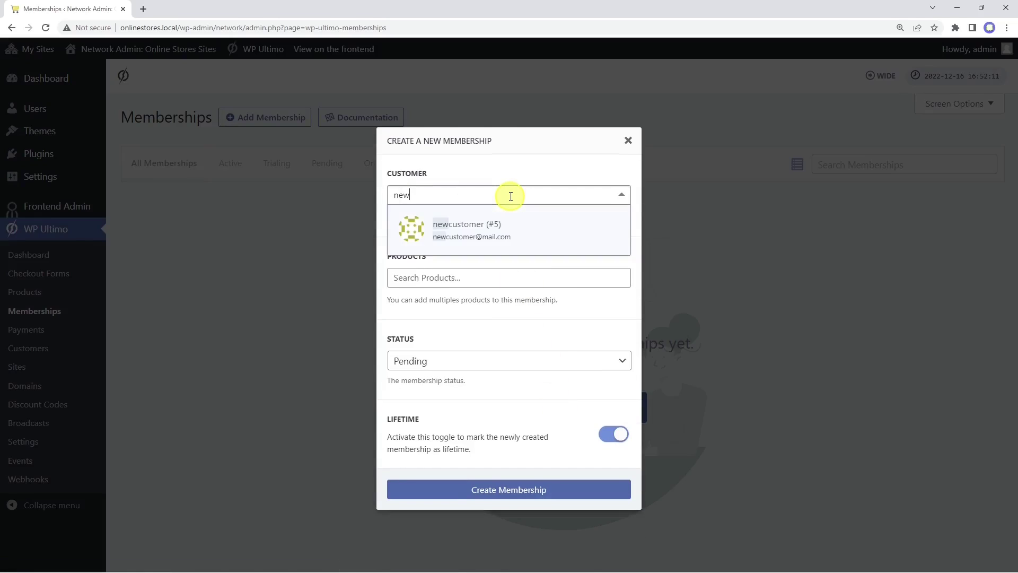
{"action": "left_click", "coordinate": [501, 230]}
{"action": "left_click", "coordinate": [499, 278]}
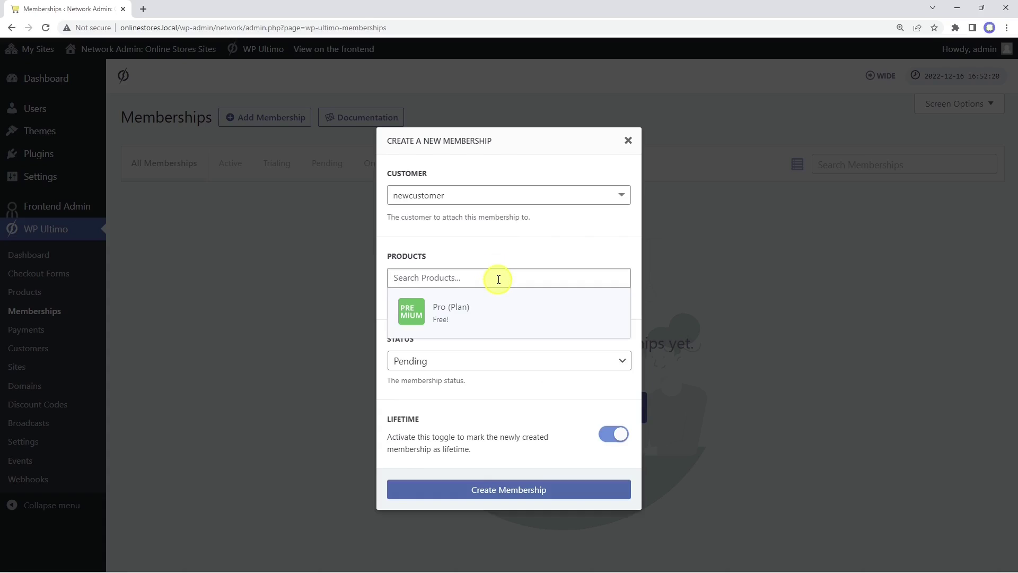
{"action": "left_click", "coordinate": [492, 309]}
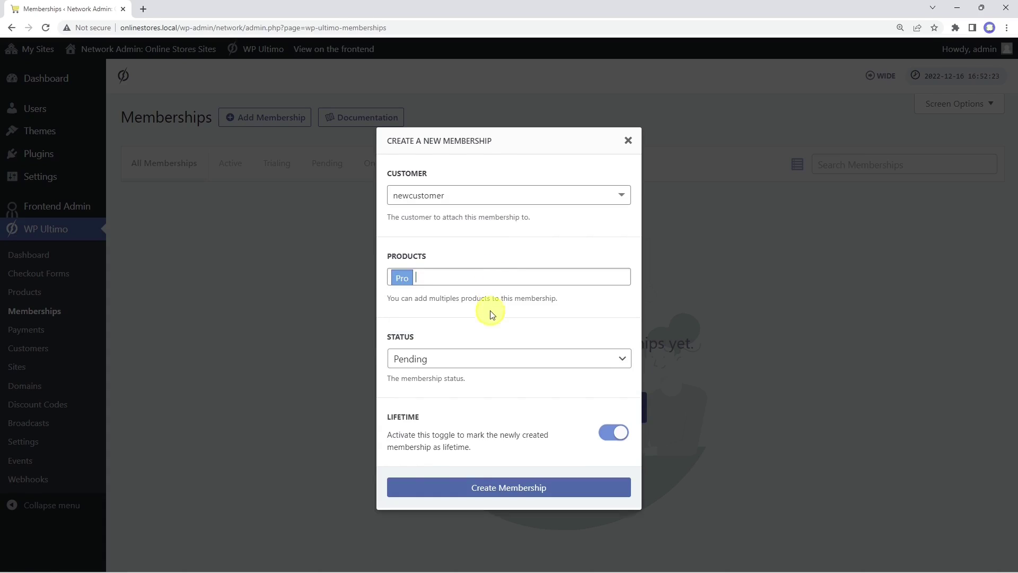
{"action": "left_click", "coordinate": [488, 358]}
{"action": "left_click", "coordinate": [491, 390]}
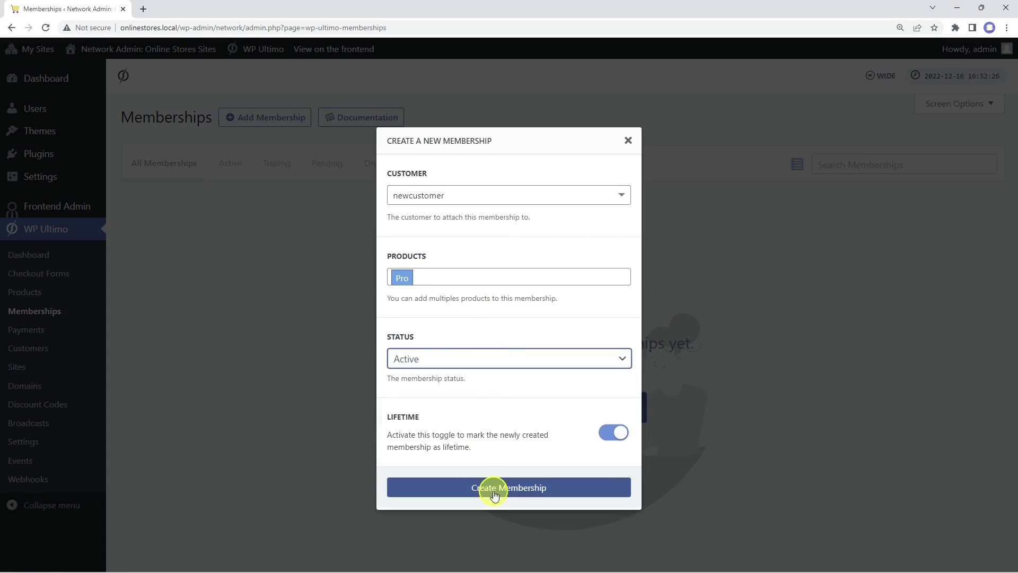
{"action": "left_click", "coordinate": [492, 487]}
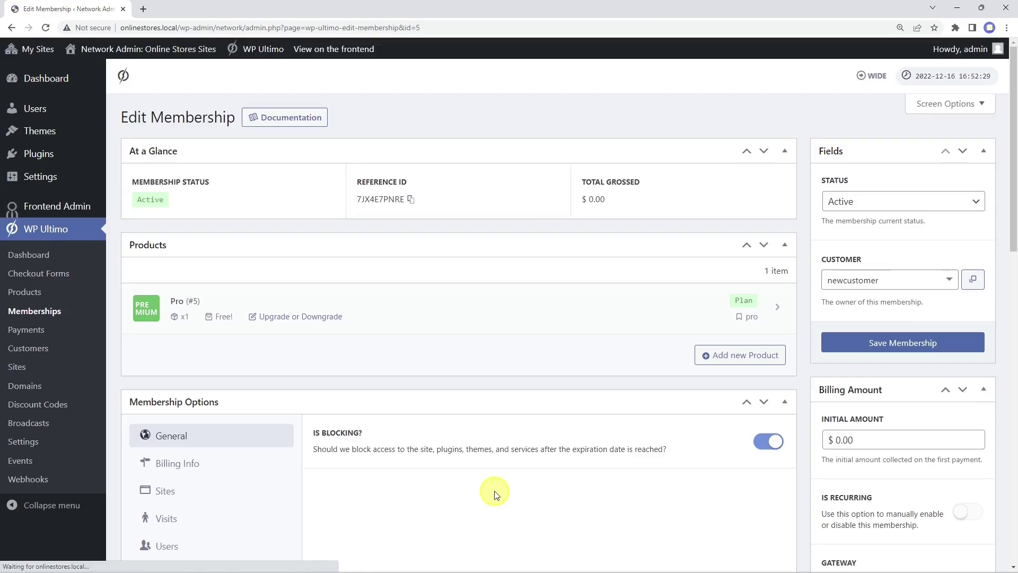
{"action": "left_click", "coordinate": [909, 350]}
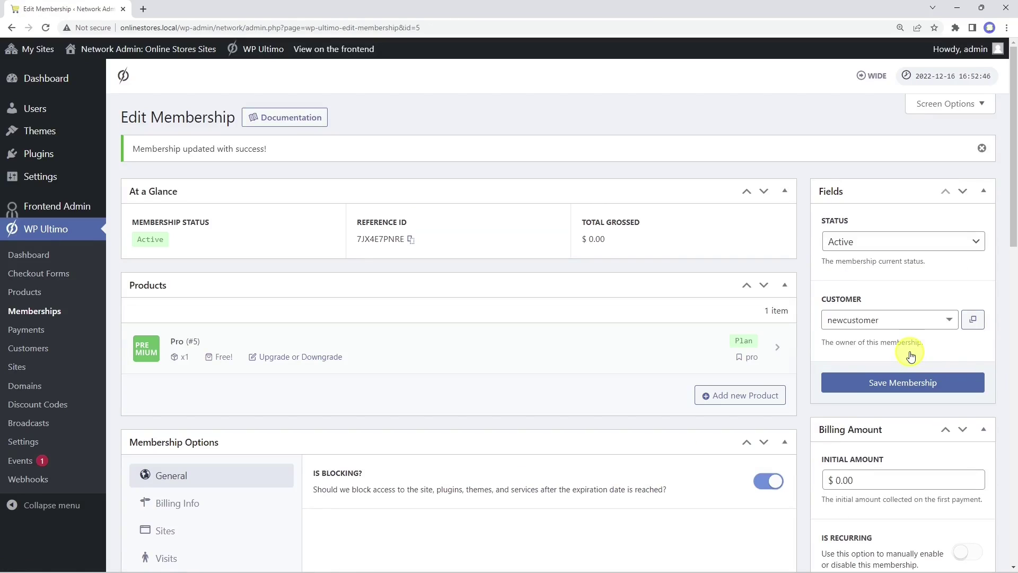
Step: Start adding a new network site titled 'Test' with the domain 'test'
{"action": "left_click", "coordinate": [29, 368]}
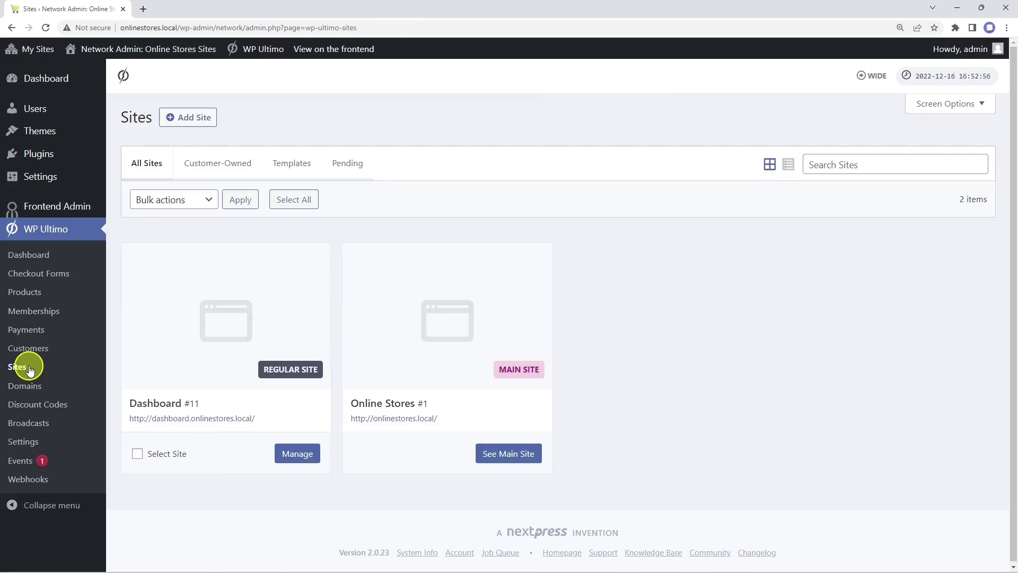
{"action": "left_click", "coordinate": [183, 117]}
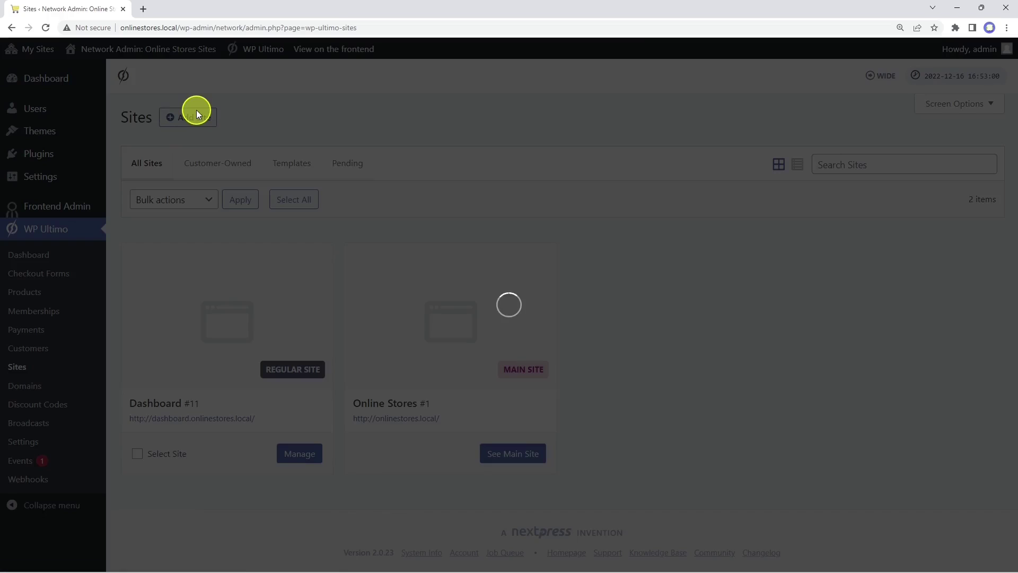
{"action": "left_click", "coordinate": [470, 227]}
{"action": "type", "text": "Test"}
{"action": "key", "text": "Tab"}
{"action": "type", "text": "test"}
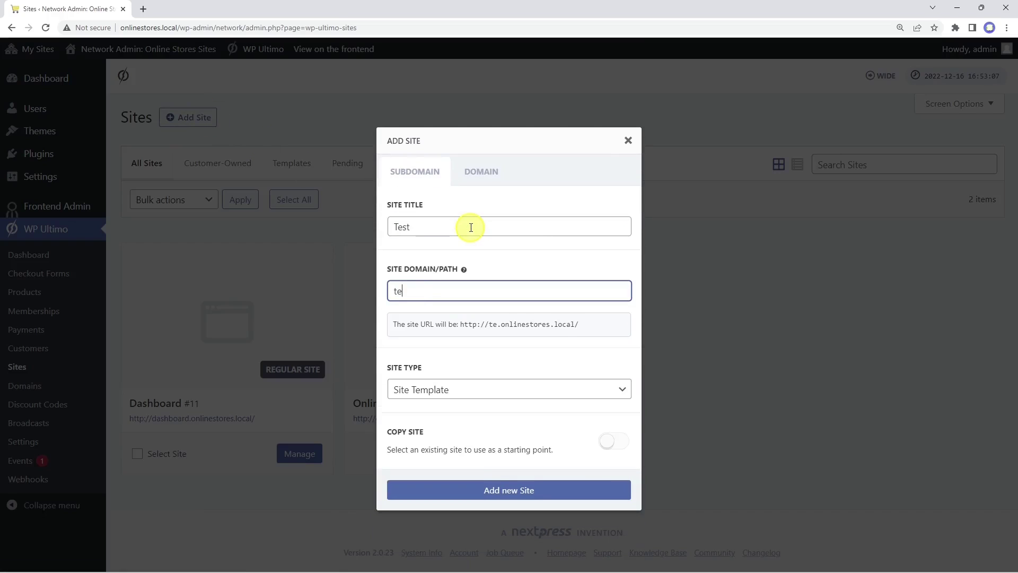
Step: Make the Test site customer-owned, link it to the new membership, and create it
{"action": "left_click", "coordinate": [503, 383]}
{"action": "left_click", "coordinate": [489, 432]}
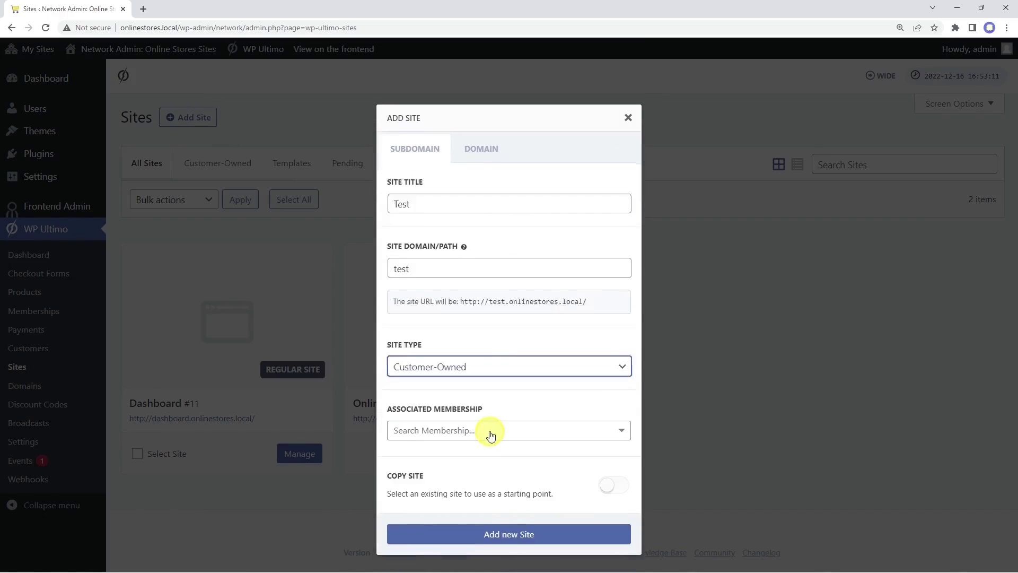
{"action": "left_click", "coordinate": [495, 420]}
{"action": "type", "text": "new"}
{"action": "left_click", "coordinate": [490, 447]}
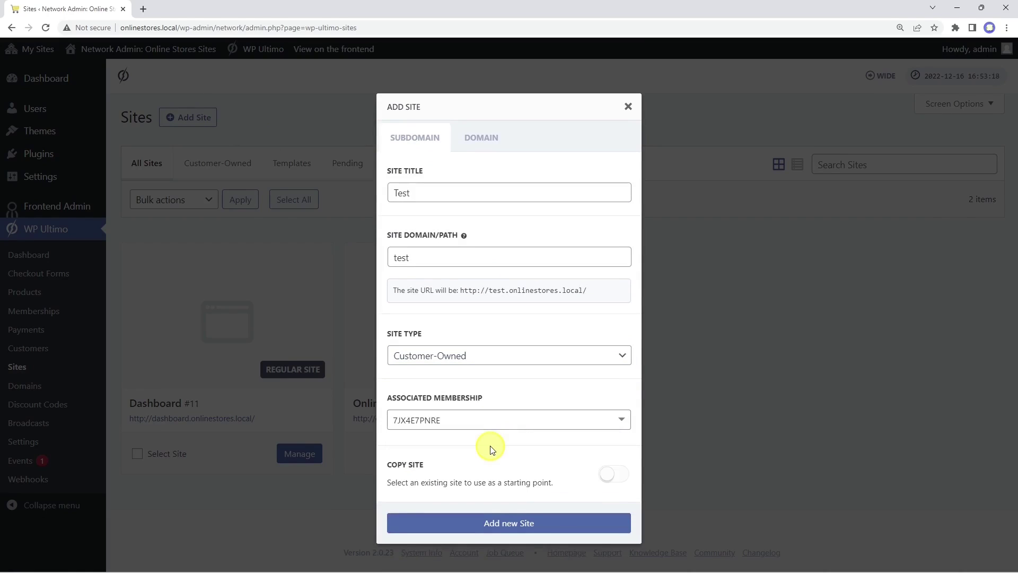
{"action": "left_click", "coordinate": [503, 519]}
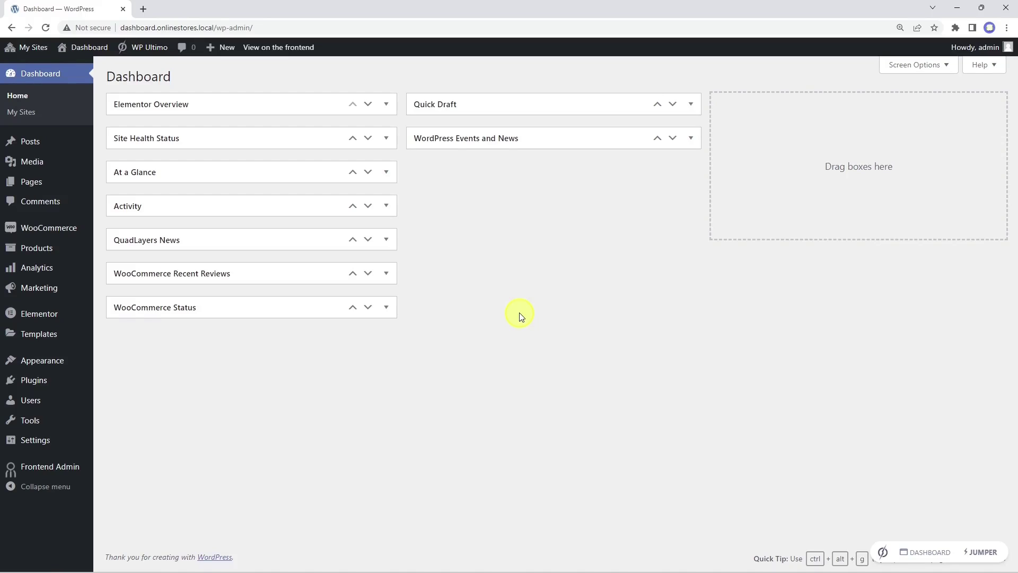
Step: Add a 'View my site' custom link with the my-site URL shortcode to the Dashboard menu
{"action": "mouse_move", "coordinate": [41, 362]}
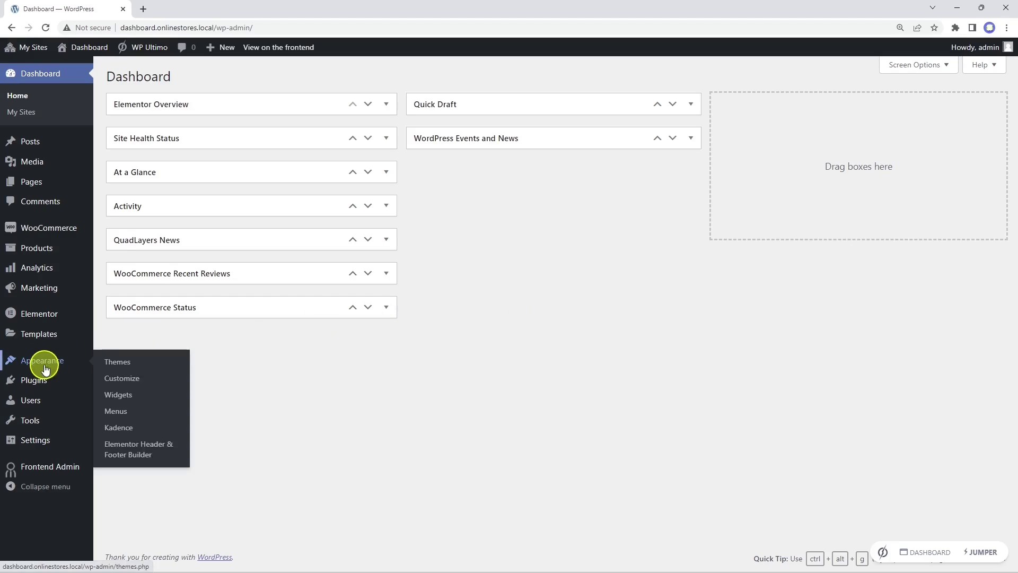
{"action": "left_click", "coordinate": [132, 414]}
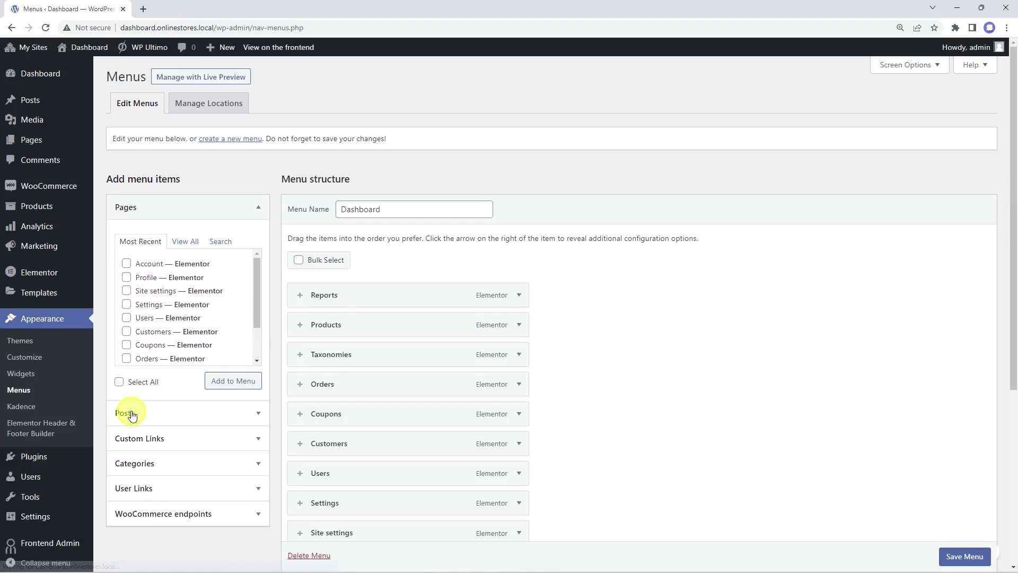
{"action": "scroll", "coordinate": [582, 392], "scroll_direction": "down", "scroll_amount": 4}
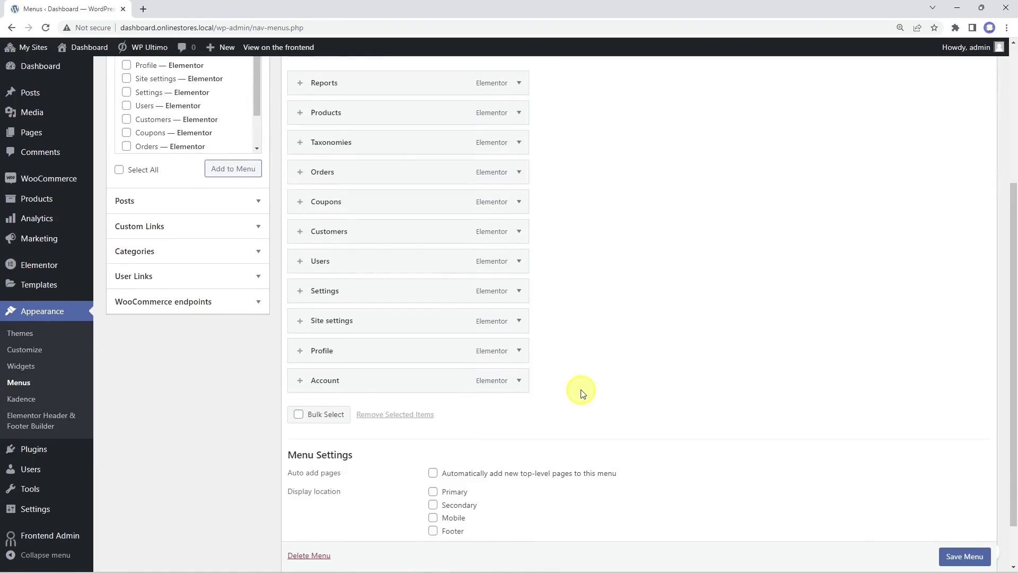
{"action": "scroll", "coordinate": [583, 392], "scroll_direction": "up", "scroll_amount": 5}
{"action": "left_click", "coordinate": [243, 438]}
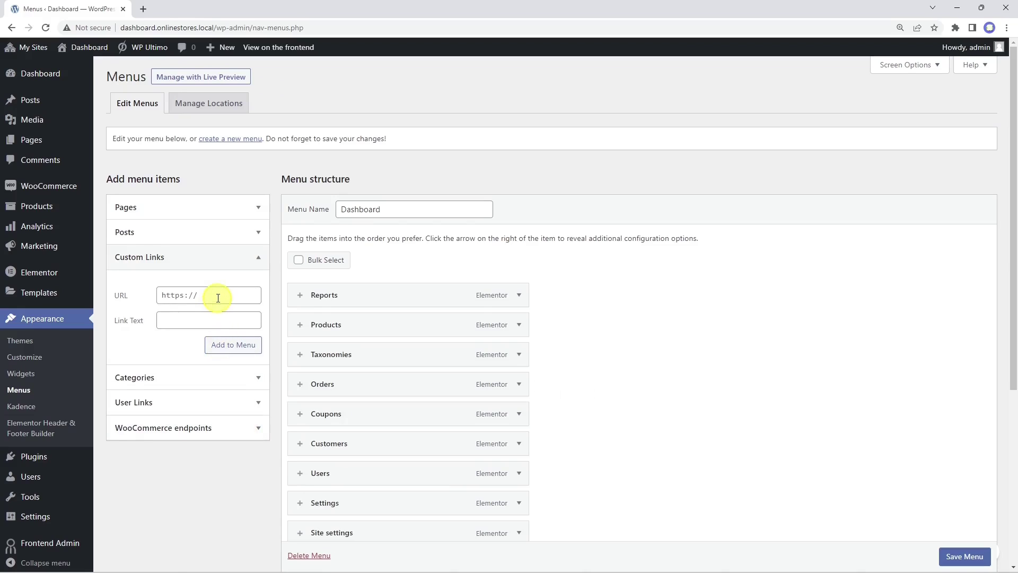
{"action": "left_click", "coordinate": [218, 296]}
{"action": "key", "text": "ctrl+v"}
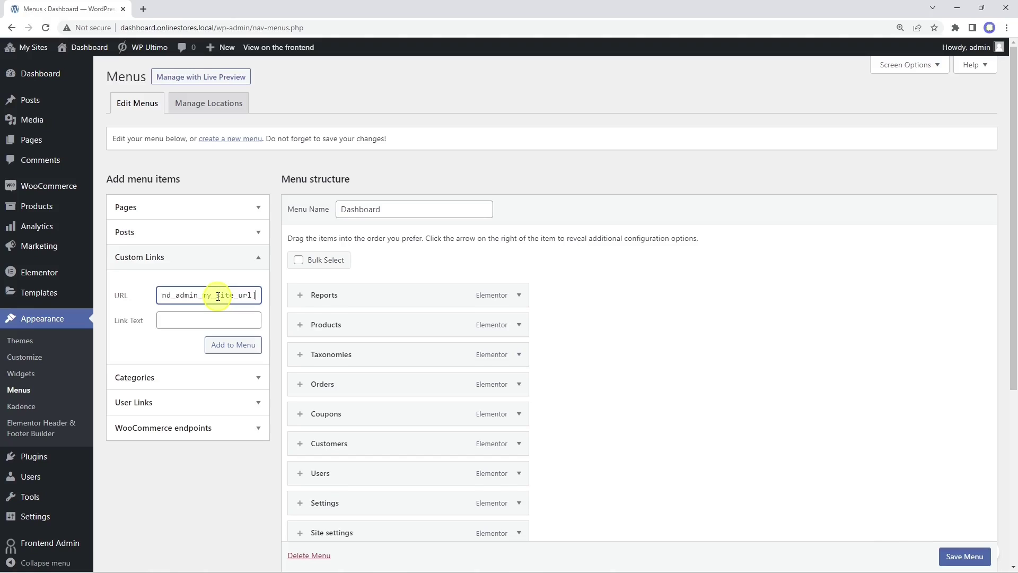
{"action": "left_click", "coordinate": [207, 319]}
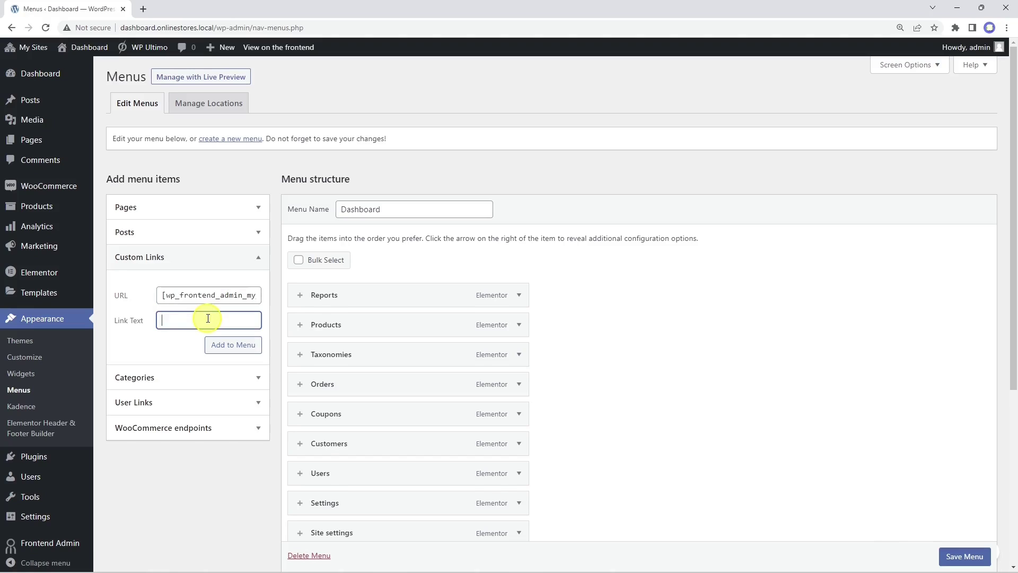
{"action": "type", "text": "View my site"}
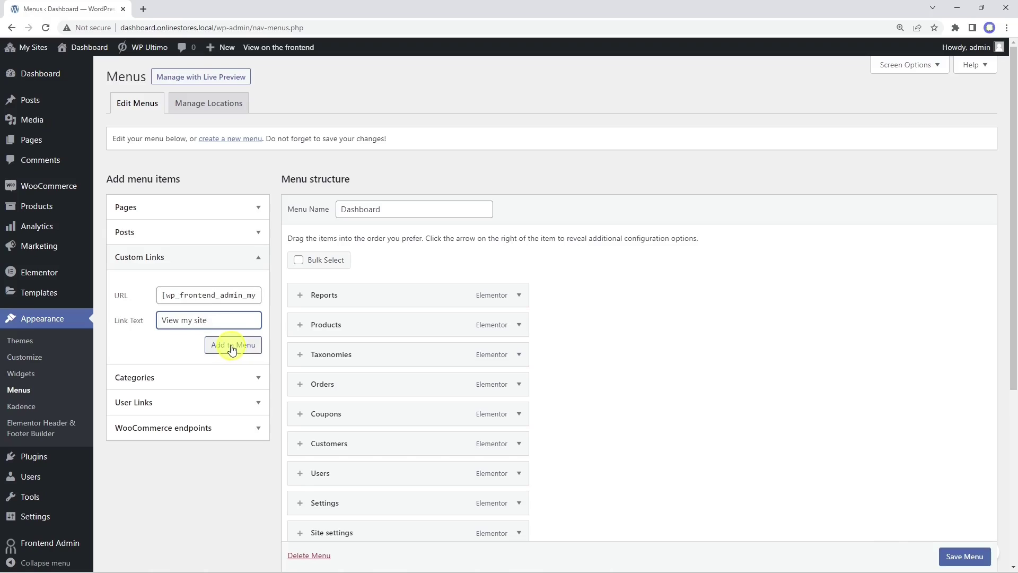
{"action": "left_click", "coordinate": [232, 348]}
{"action": "scroll", "coordinate": [689, 408], "scroll_direction": "down", "scroll_amount": 5}
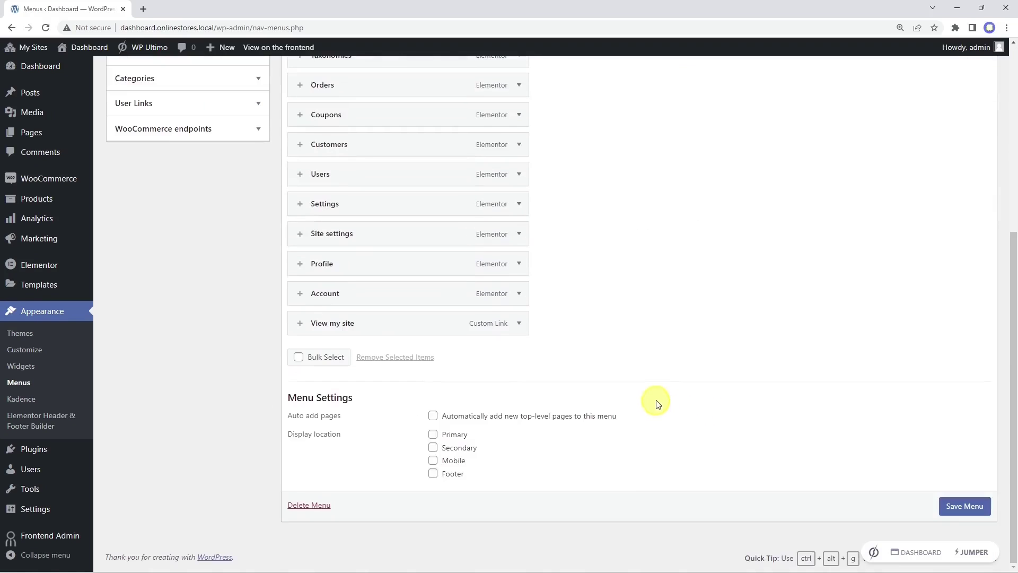
{"action": "scroll", "coordinate": [425, 369], "scroll_direction": "up", "scroll_amount": 5}
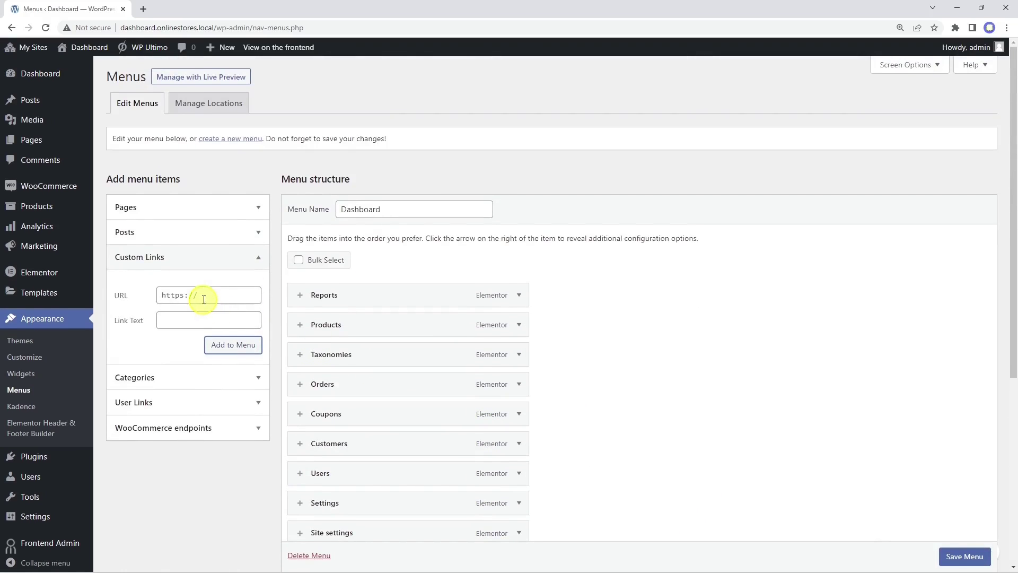
Step: Add a 'Log Out' custom link with the logout URL shortcode to the menu
{"action": "left_click", "coordinate": [204, 295]}
{"action": "key", "text": "ctrl+v"}
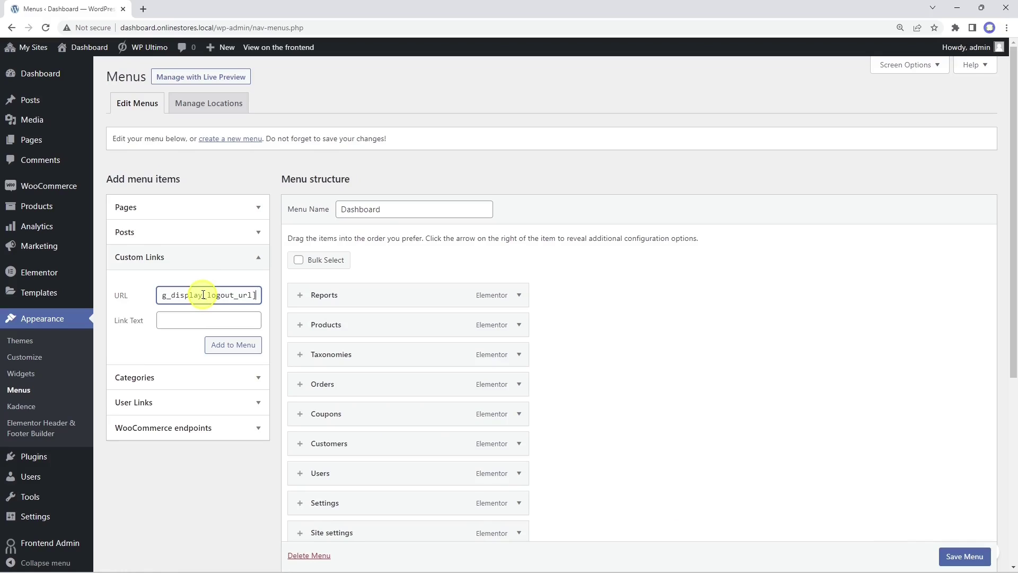
{"action": "left_click", "coordinate": [207, 326]}
{"action": "type", "text": "Log Out"}
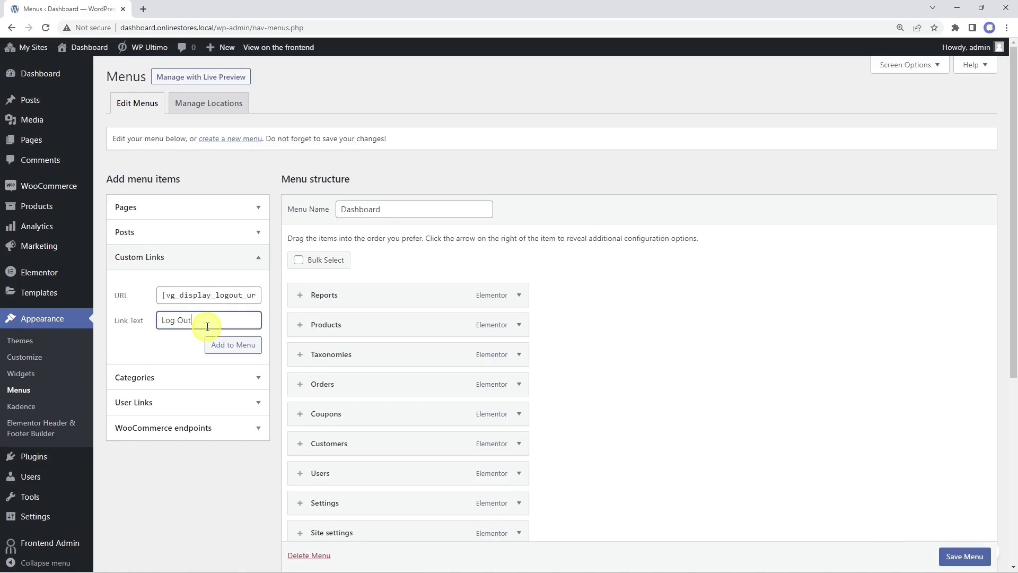
{"action": "left_click", "coordinate": [233, 348]}
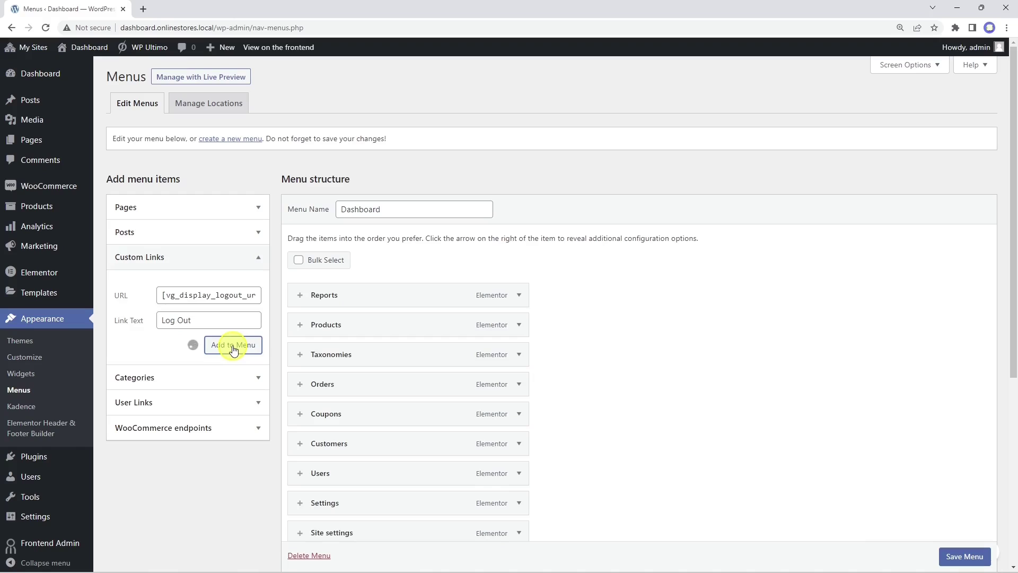
{"action": "scroll", "coordinate": [232, 348], "scroll_direction": "down", "scroll_amount": 6}
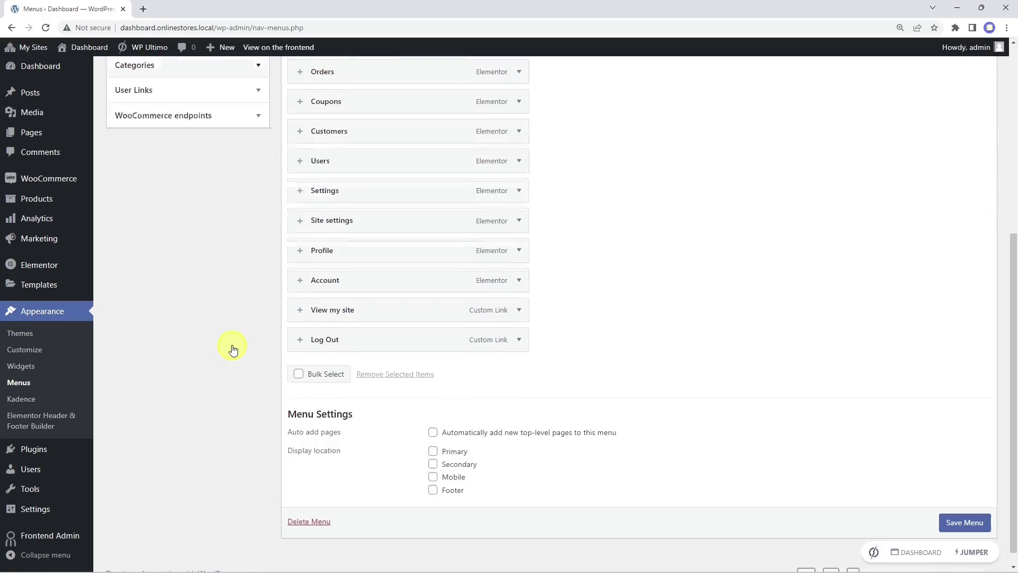
{"action": "scroll", "coordinate": [389, 331], "scroll_direction": "up", "scroll_amount": 7}
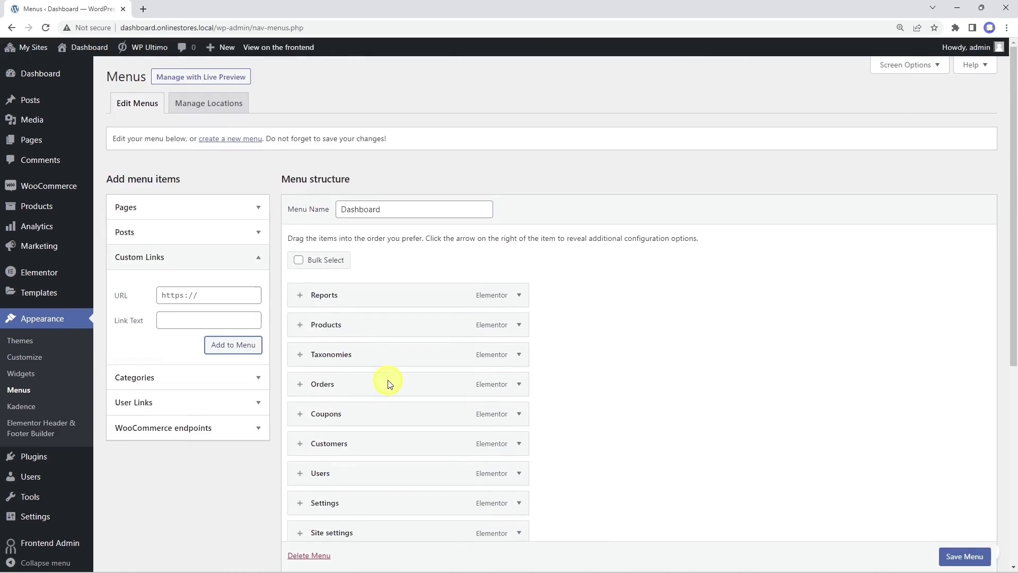
Step: Give the Reports menu item the bar chart icon found by searching 'chart'
{"action": "left_click", "coordinate": [300, 296]}
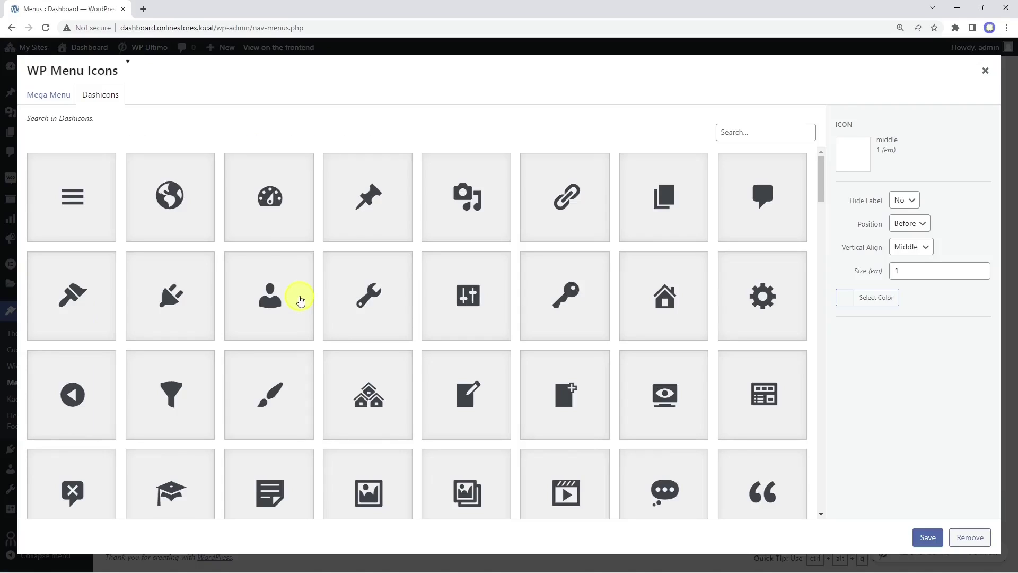
{"action": "left_click", "coordinate": [741, 135]}
{"action": "type", "text": "chart"}
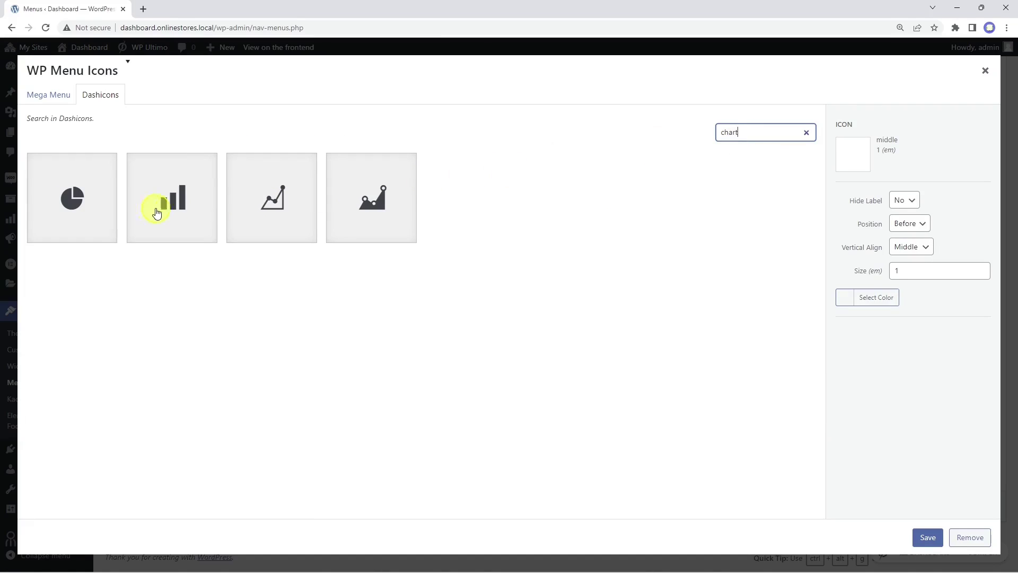
{"action": "left_click", "coordinate": [156, 208]}
{"action": "left_click", "coordinate": [929, 537]}
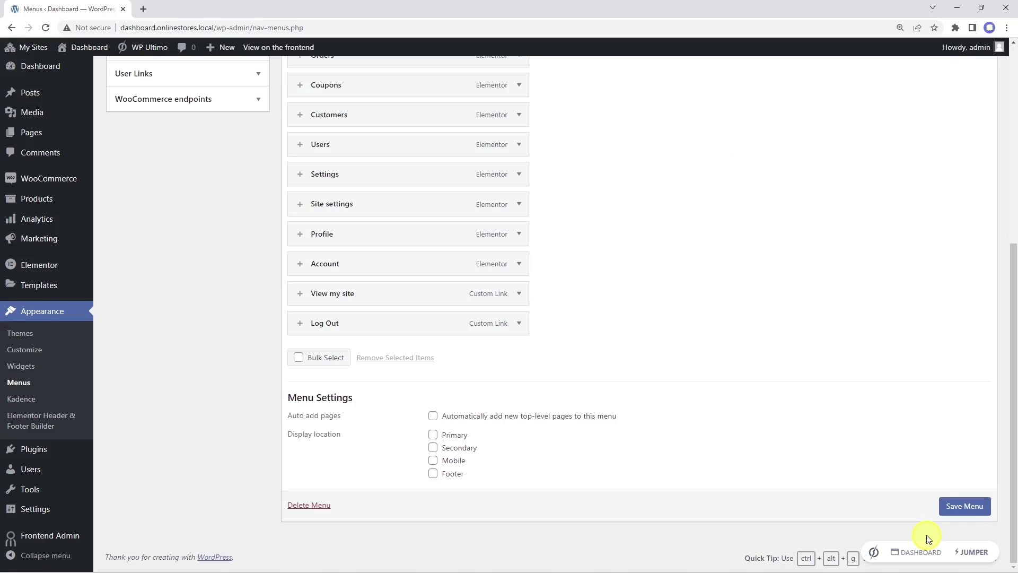
Step: Give the Products menu item the cart icon, then save the Dashboard menu
{"action": "left_click", "coordinate": [301, 327]}
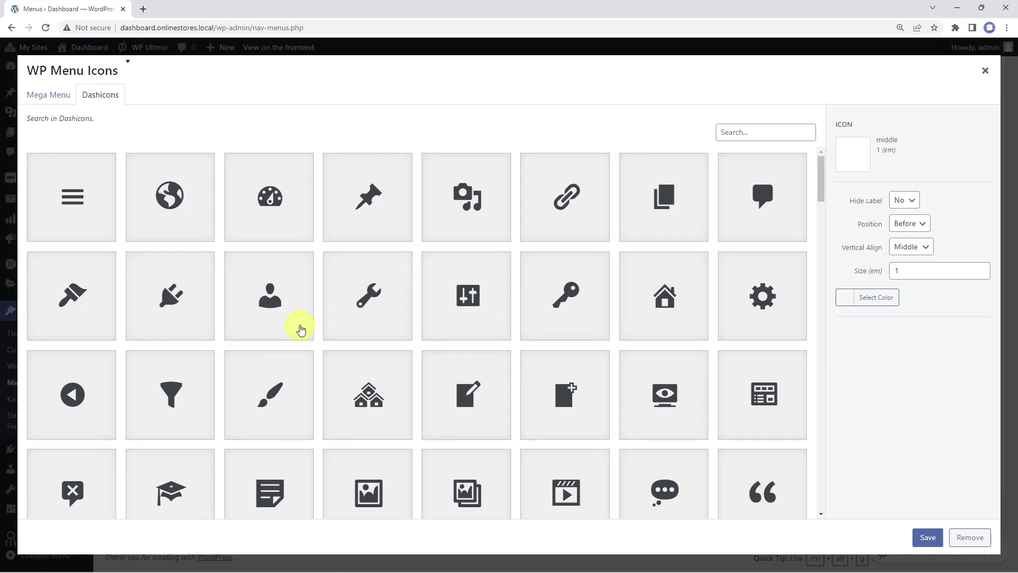
{"action": "left_click", "coordinate": [773, 131]}
{"action": "type", "text": "cart"}
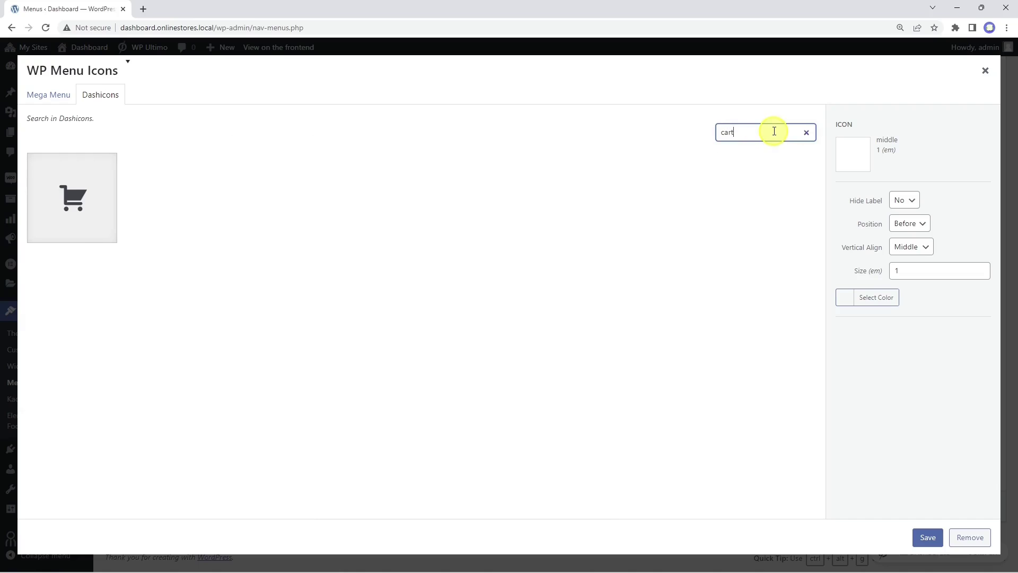
{"action": "left_click", "coordinate": [74, 204]}
{"action": "left_click", "coordinate": [927, 536]}
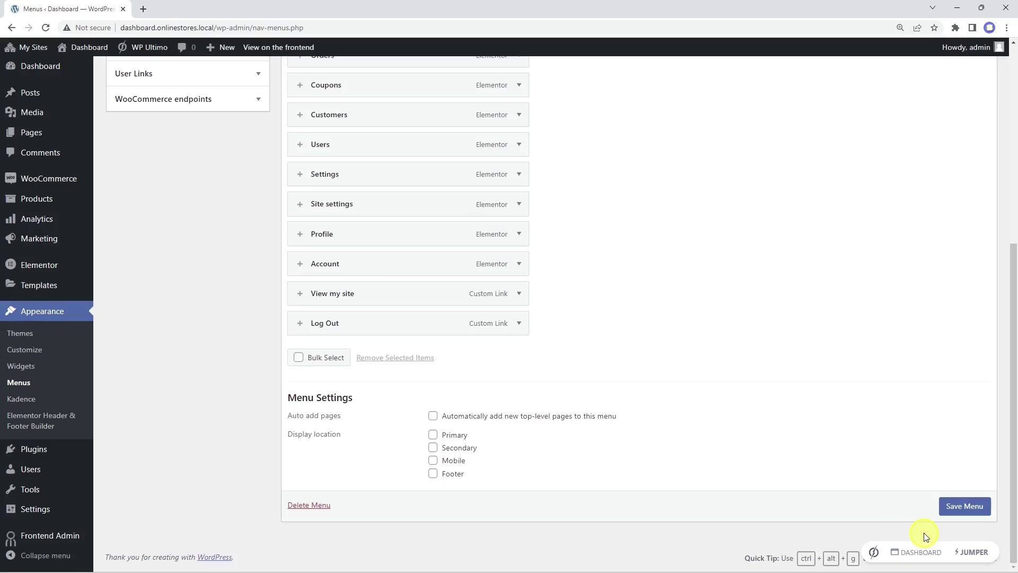
{"action": "scroll", "coordinate": [785, 480], "scroll_direction": "up", "scroll_amount": 6}
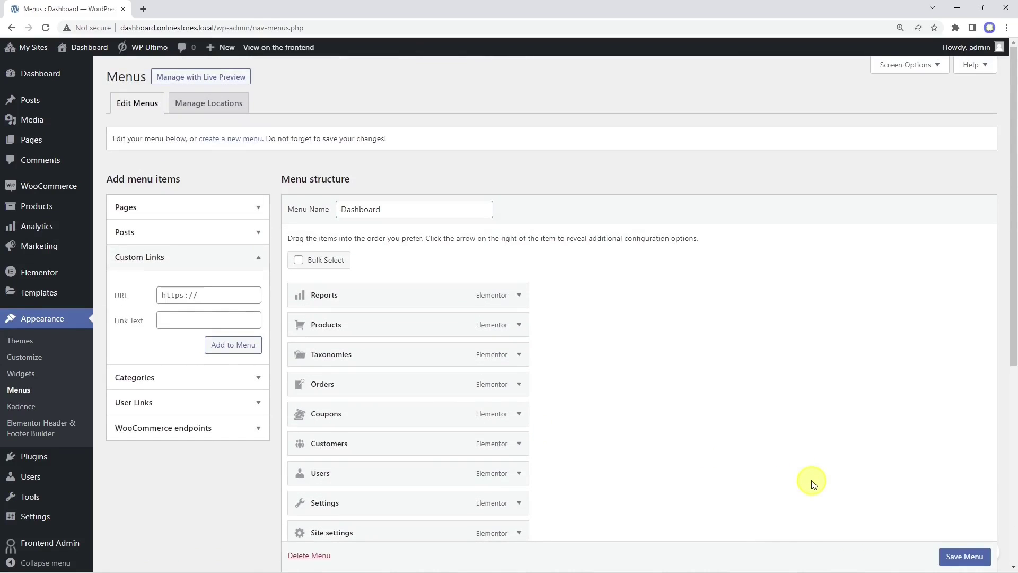
{"action": "scroll", "coordinate": [965, 557], "scroll_direction": "down", "scroll_amount": 1}
{"action": "left_click", "coordinate": [965, 558]}
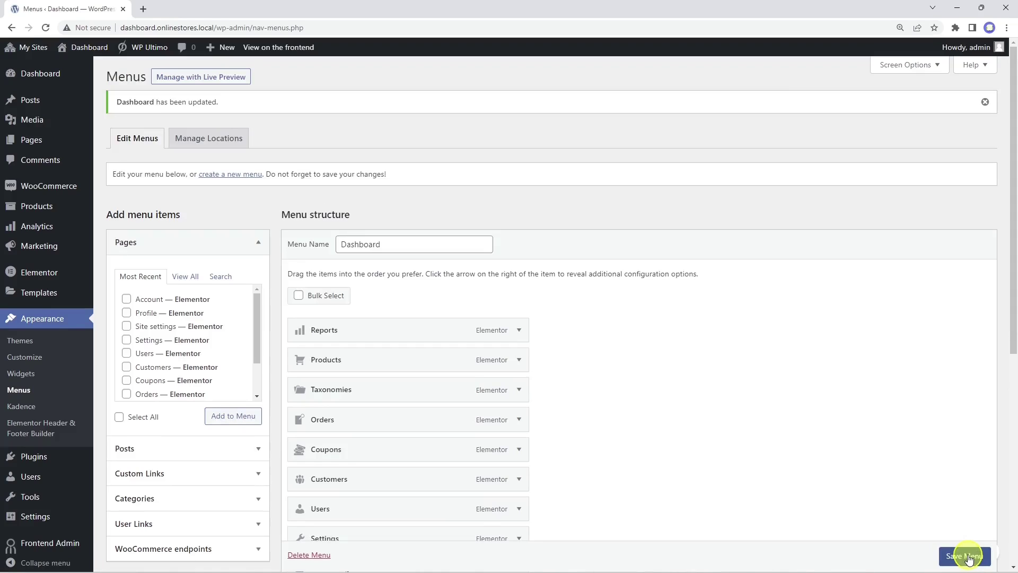
{"action": "scroll", "coordinate": [689, 456], "scroll_direction": "down", "scroll_amount": 3}
Step: In Reading Settings, set a static homepage showing the Reports page and save
{"action": "mouse_move", "coordinate": [7, 520]}
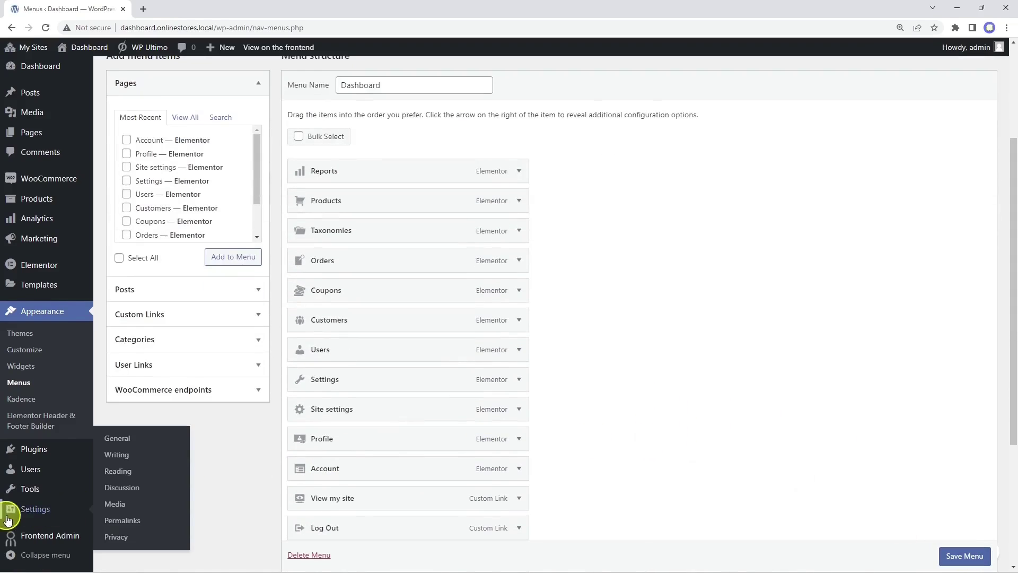
{"action": "left_click", "coordinate": [117, 471]}
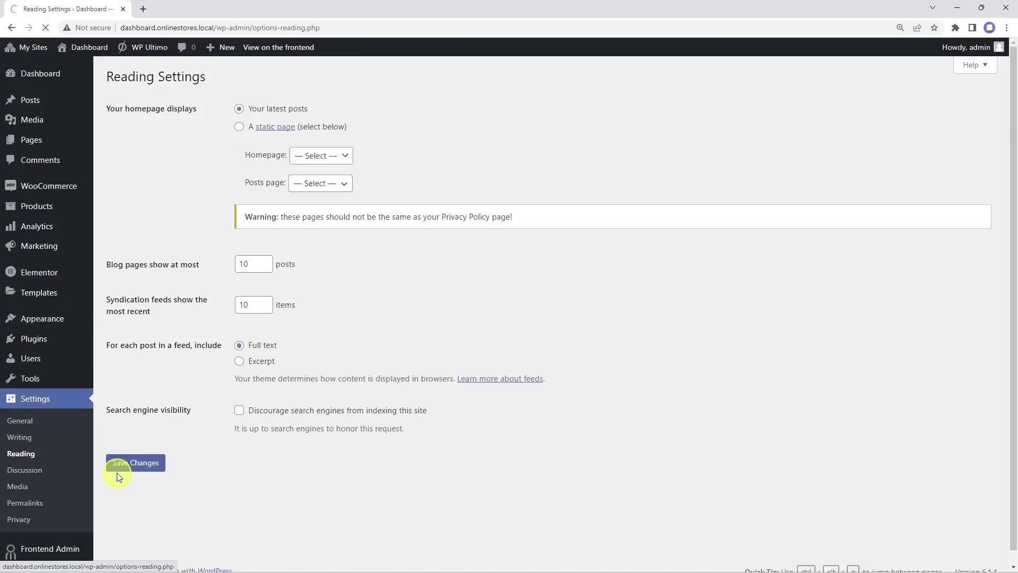
{"action": "left_click", "coordinate": [240, 126]}
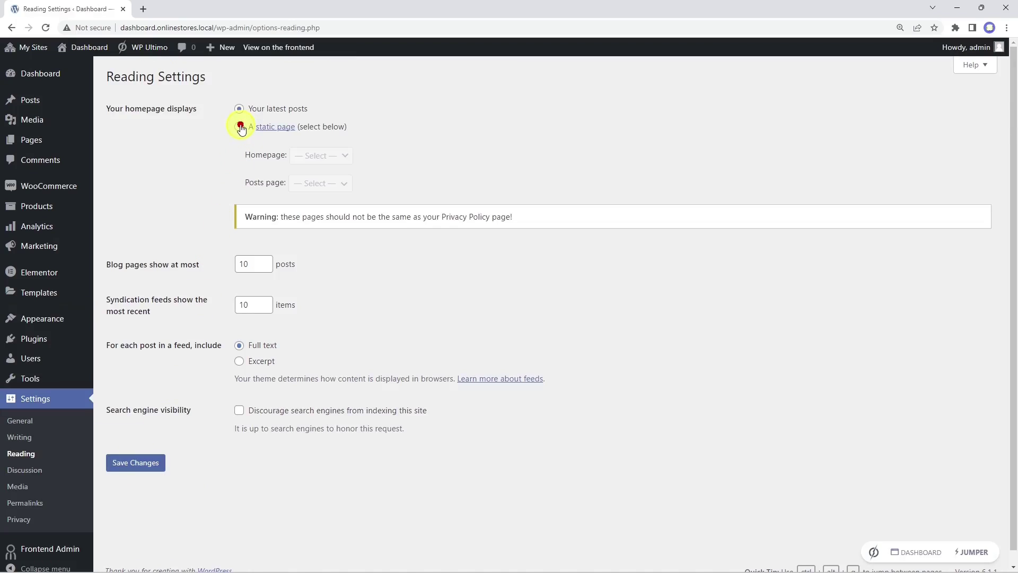
{"action": "left_click", "coordinate": [332, 155]}
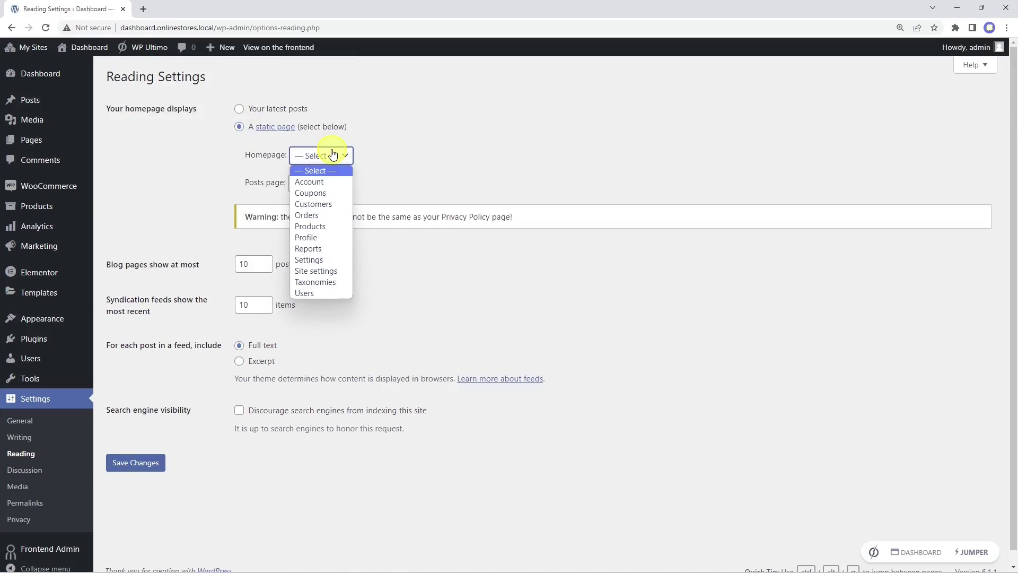
{"action": "left_click", "coordinate": [314, 249]}
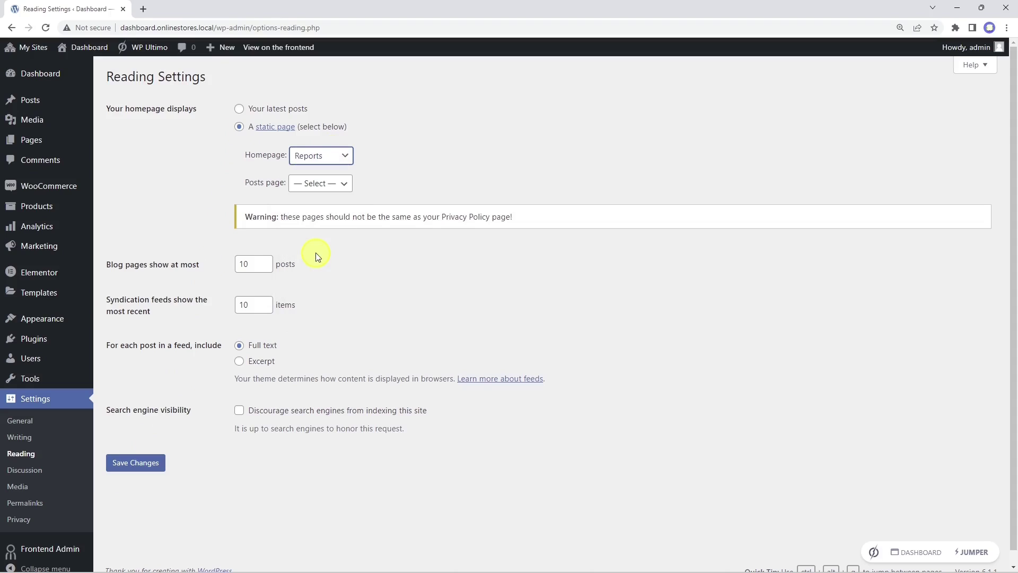
{"action": "left_click", "coordinate": [142, 462]}
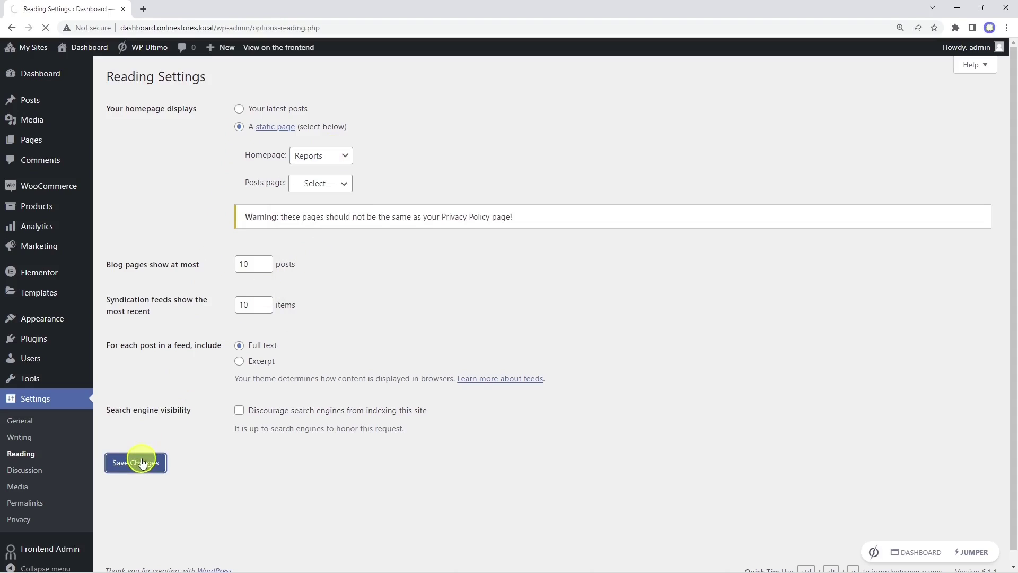
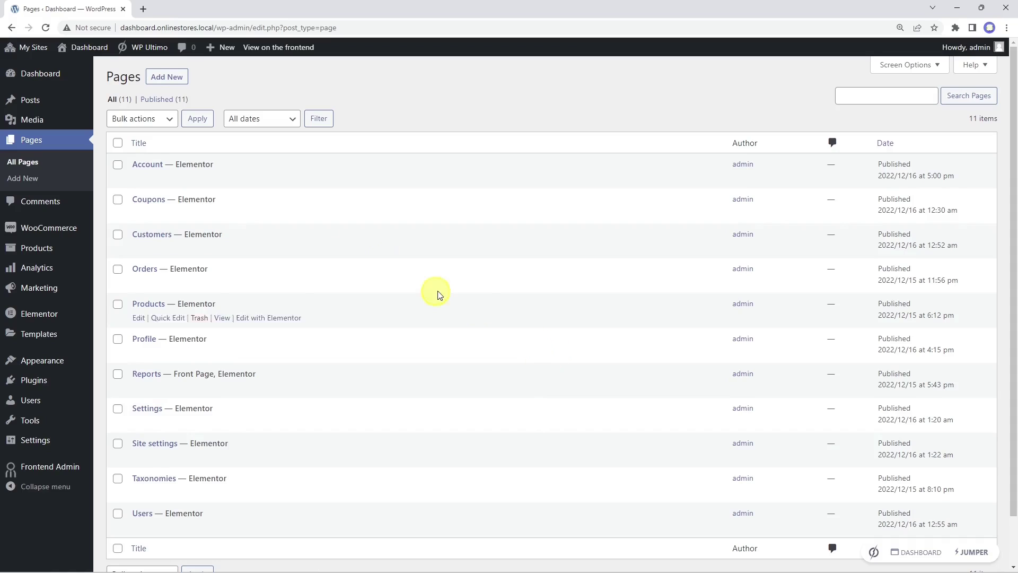
Step: Add a new page titled 'Upgrade your plan' and open it in Elementor
{"action": "left_click", "coordinate": [164, 78]}
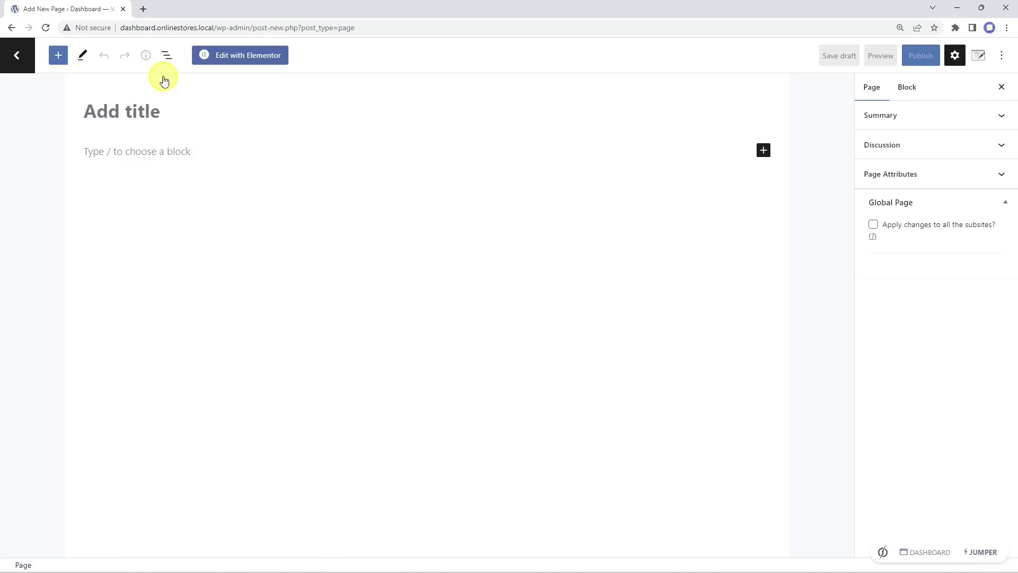
{"action": "type", "text": "Upgrade your plan"}
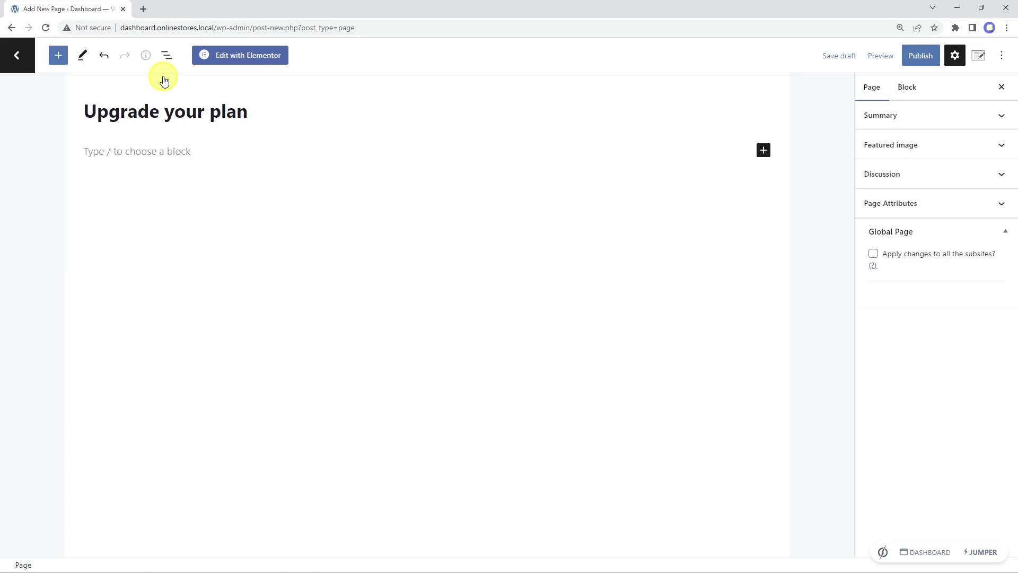
{"action": "left_click", "coordinate": [233, 55]}
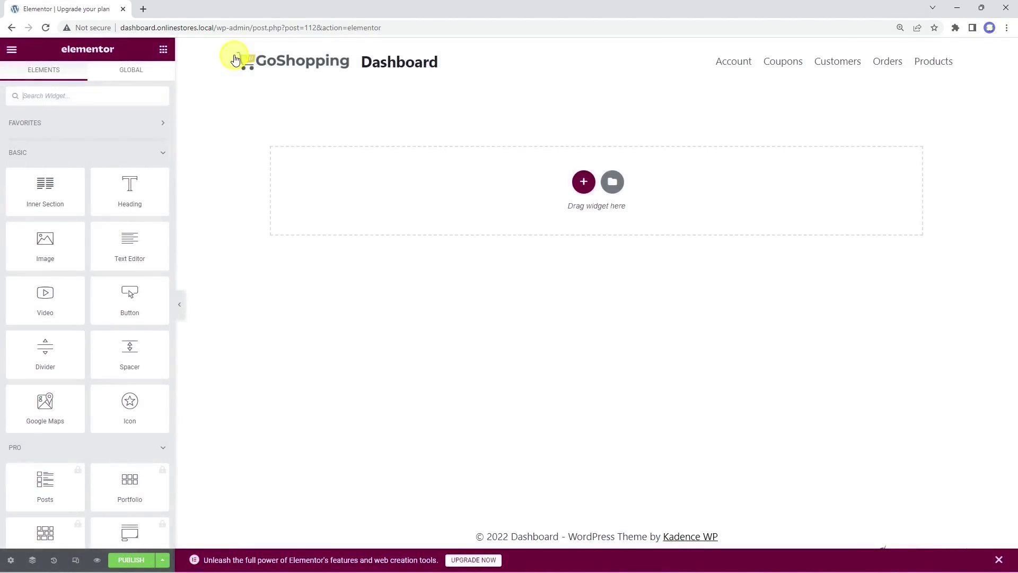
Step: Insert the elementor-01 template from My Templates and apply its page settings
{"action": "left_click", "coordinate": [611, 182]}
{"action": "left_click", "coordinate": [583, 98]}
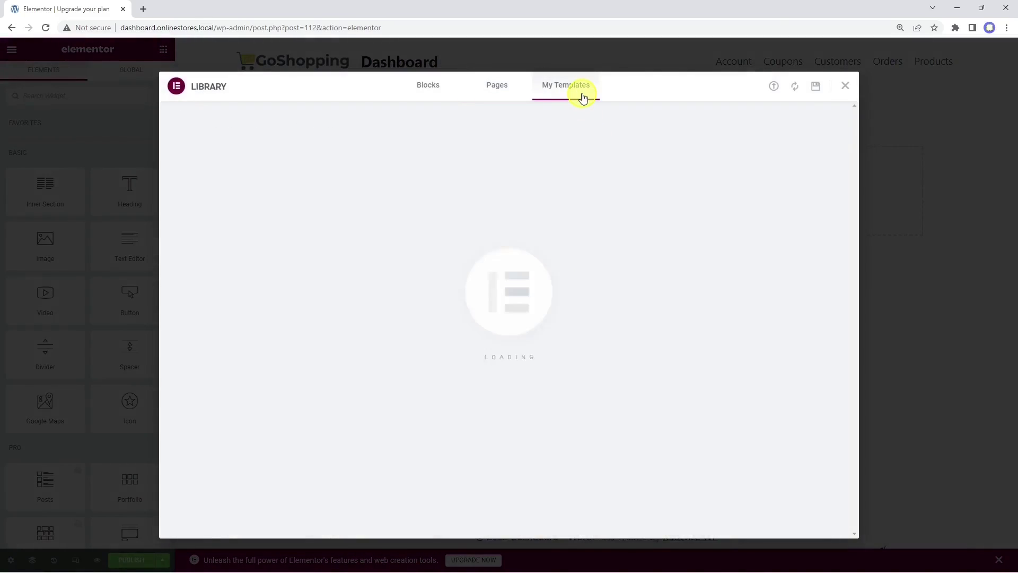
{"action": "left_click", "coordinate": [735, 180]}
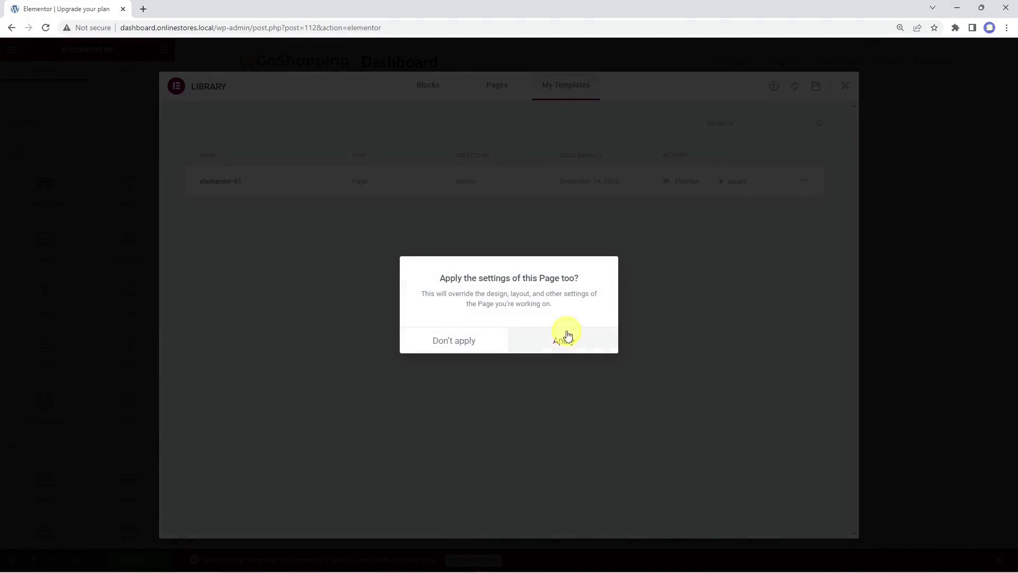
{"action": "left_click", "coordinate": [567, 336]}
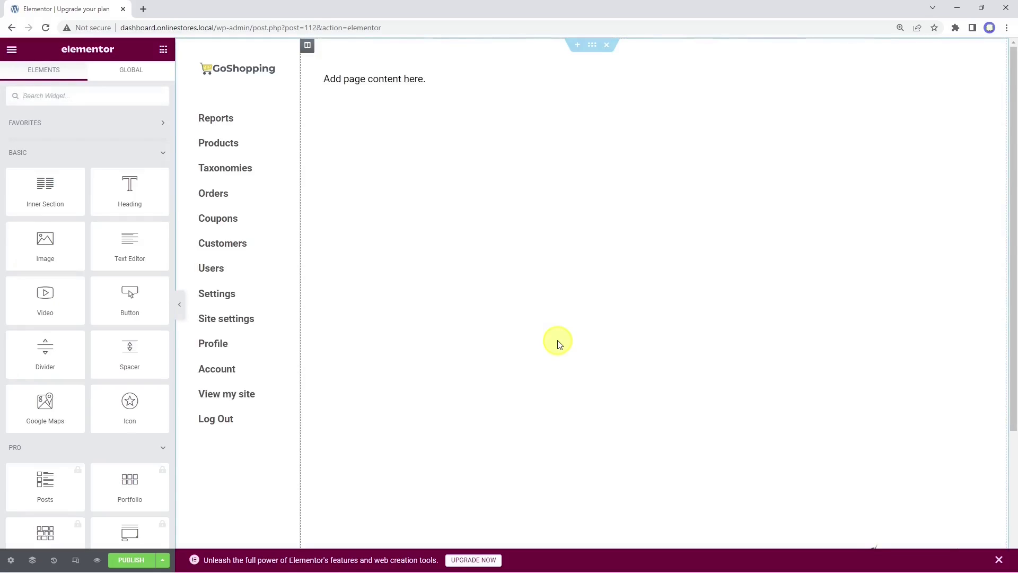
Step: Add the centred GoShopping logo from the media library at the top of the text block
{"action": "left_click", "coordinate": [450, 85]}
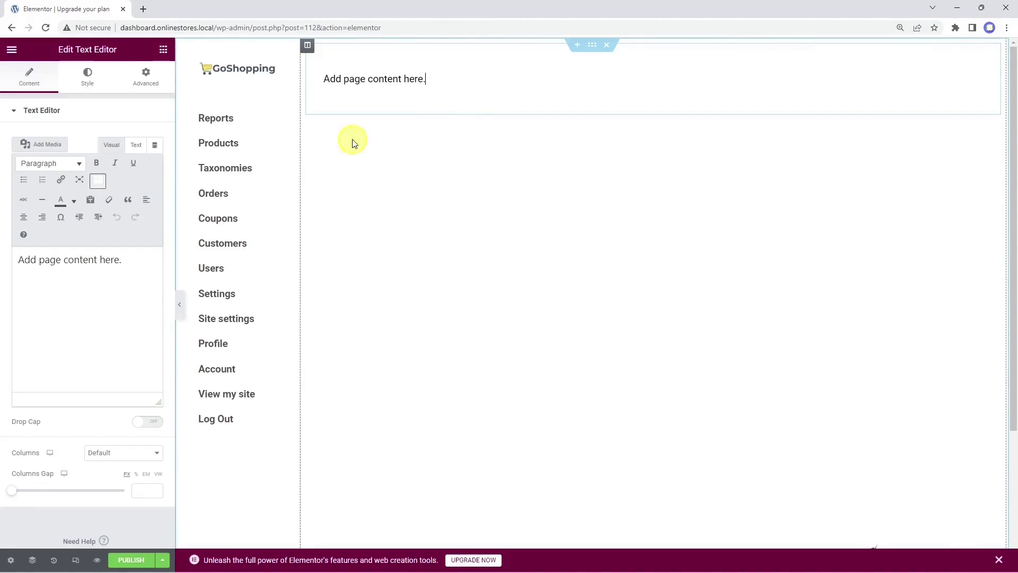
{"action": "left_click", "coordinate": [24, 217]}
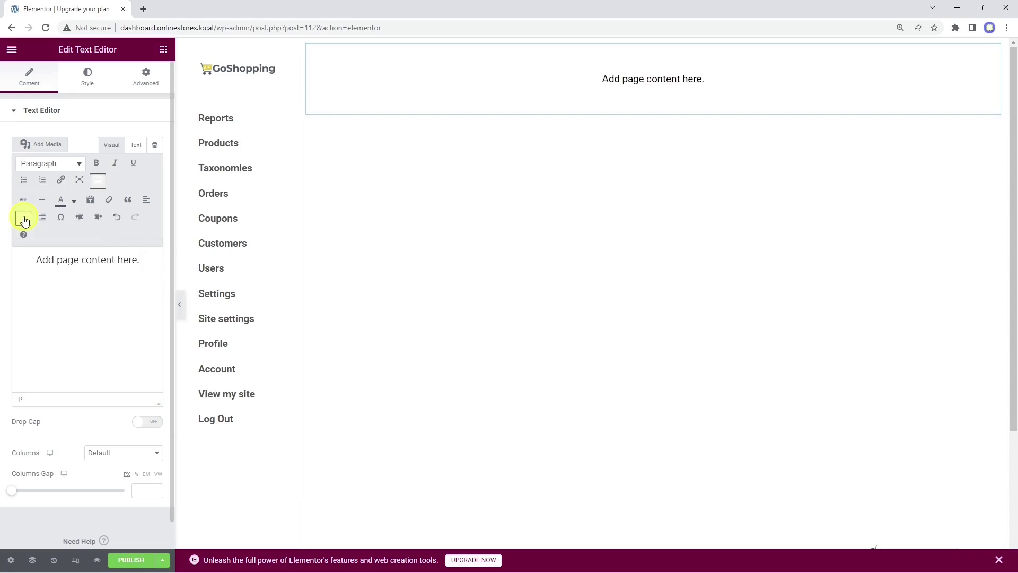
{"action": "key", "text": "Return"}
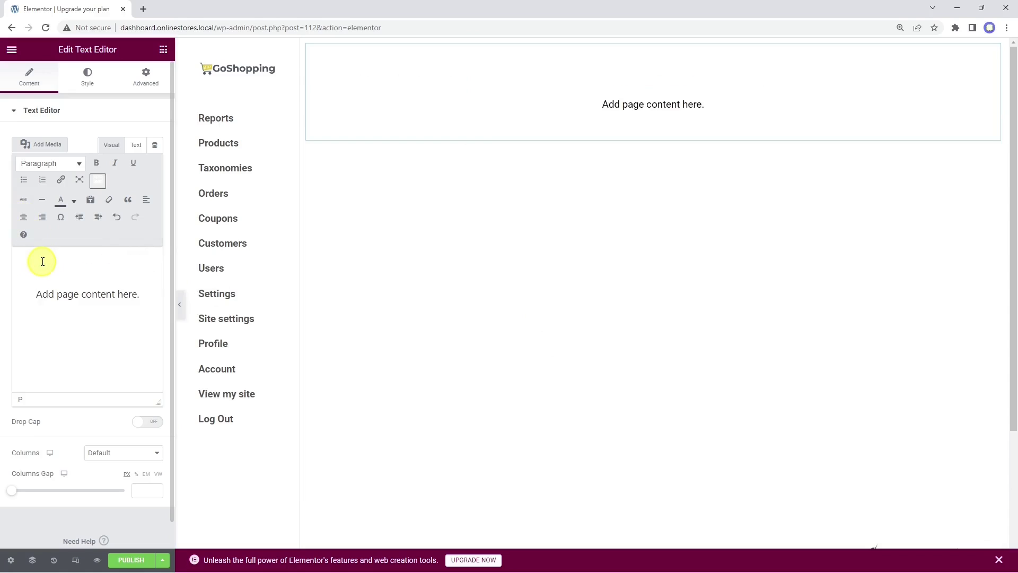
{"action": "left_click", "coordinate": [53, 146]}
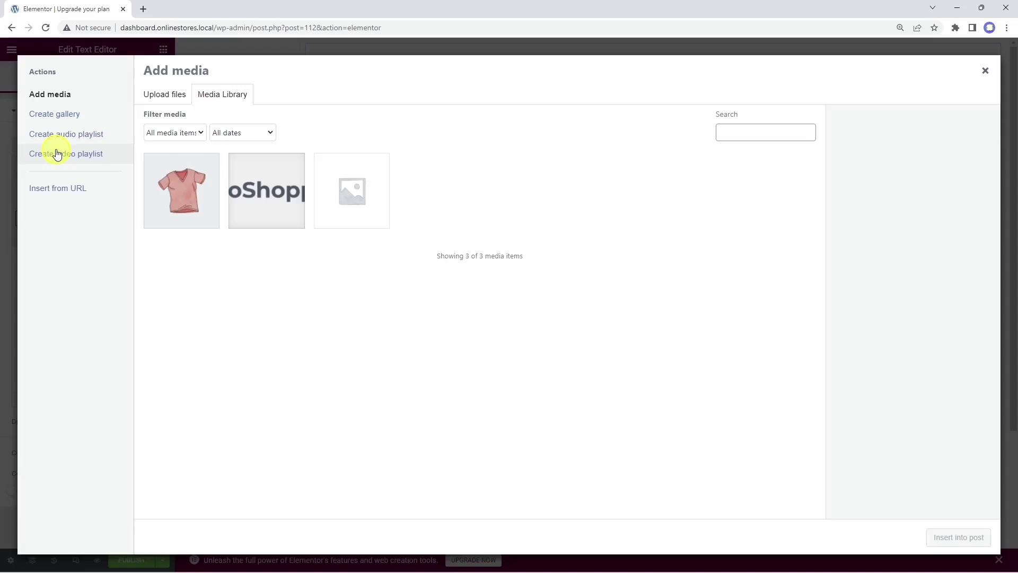
{"action": "left_click", "coordinate": [289, 205]}
{"action": "left_click", "coordinate": [939, 538]}
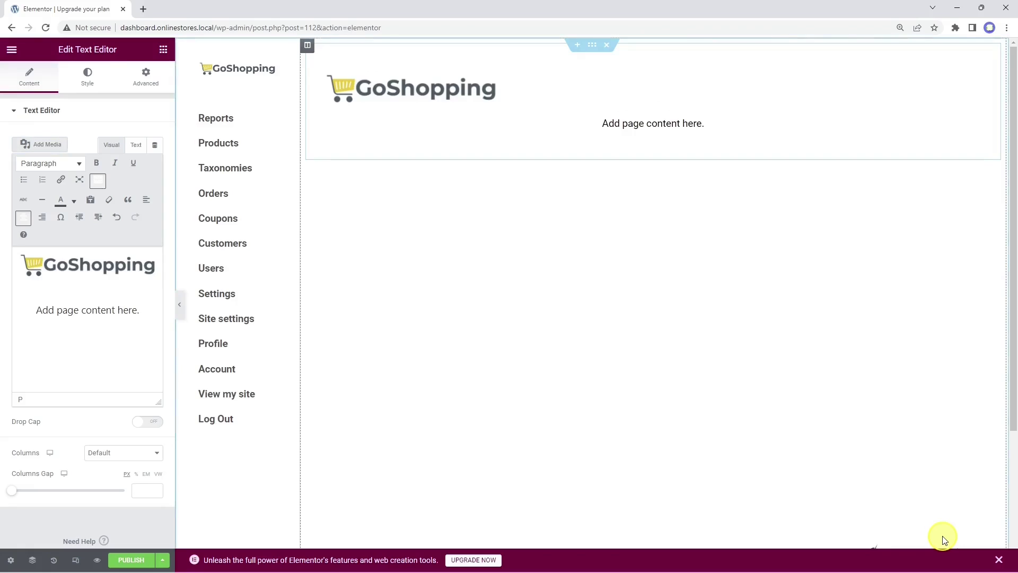
{"action": "left_click", "coordinate": [93, 267]}
{"action": "left_click", "coordinate": [23, 217]}
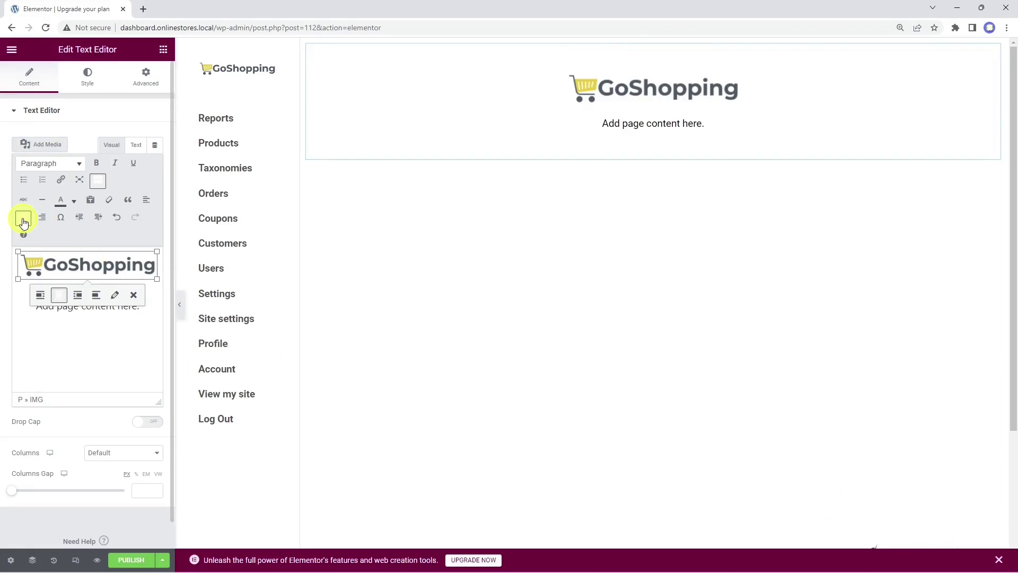
Step: Replace the text with centred 'Sorry, you don't have the right permissions to view this page.' and 'You need to upgrade your membership plan.'
{"action": "left_click_drag", "start_coordinate": [112, 338], "coordinate": [32, 303]}
{"action": "type", "text": "Sorry, you don't"}
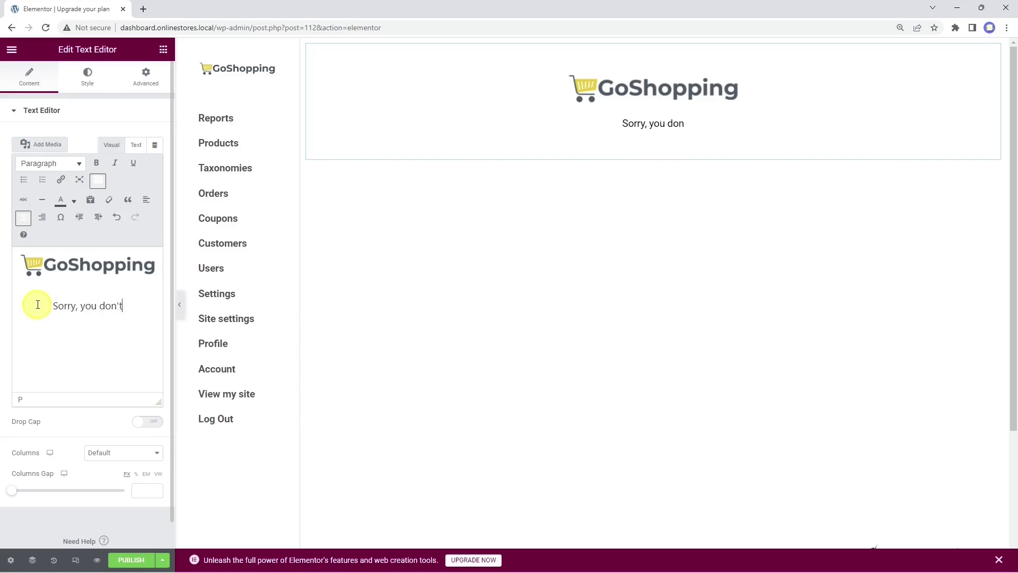
{"action": "type", "text": " have the right permissions to view this page."}
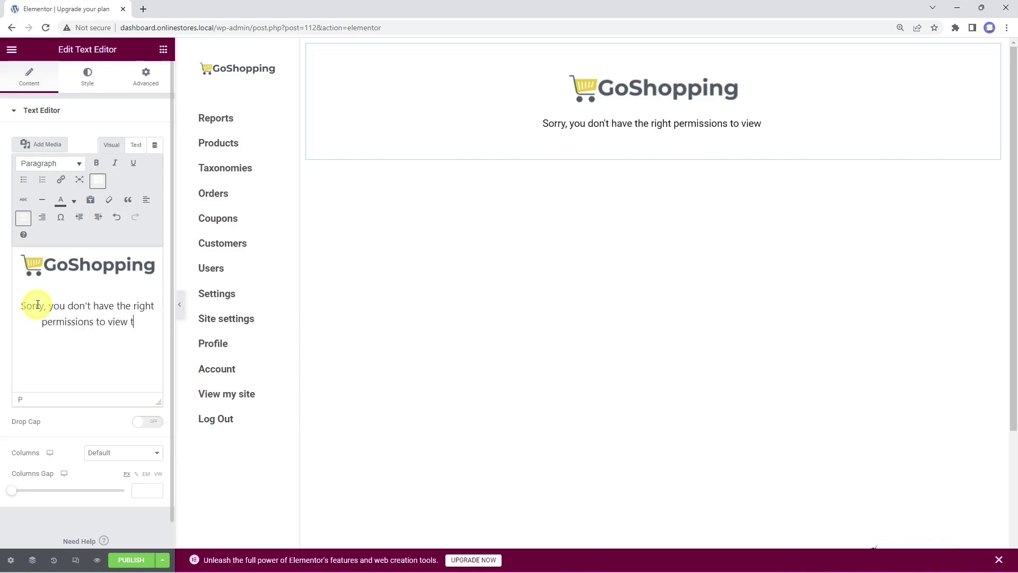
{"action": "key", "text": "Return"}
{"action": "type", "text": "You need to "}
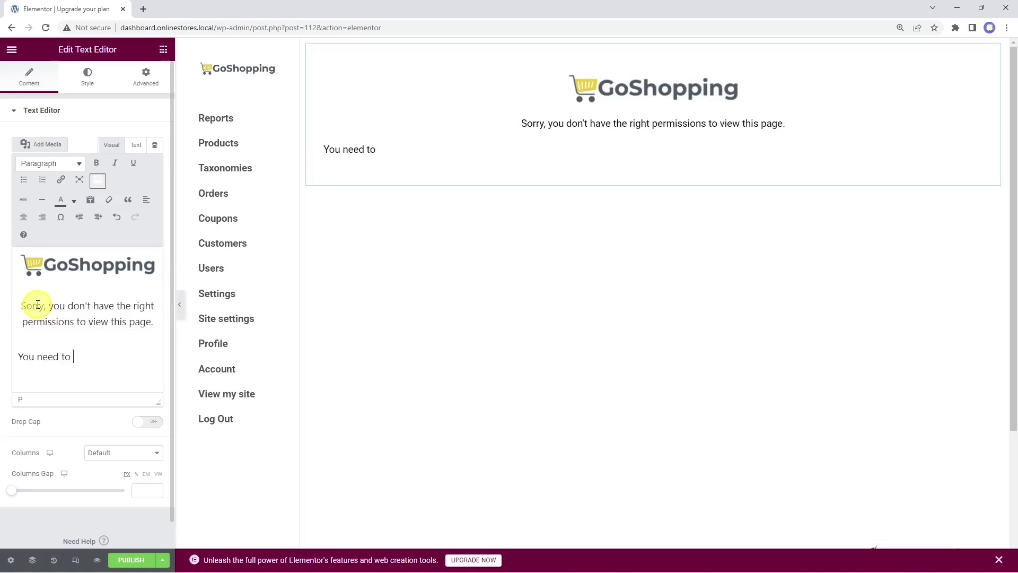
{"action": "type", "text": "upgrade your membership plan."}
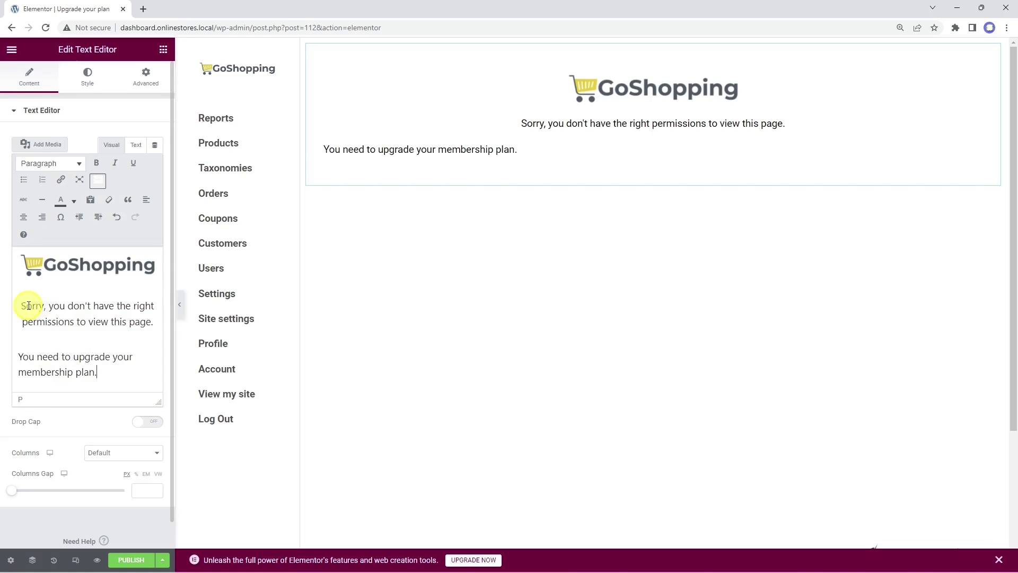
{"action": "left_click", "coordinate": [26, 220]}
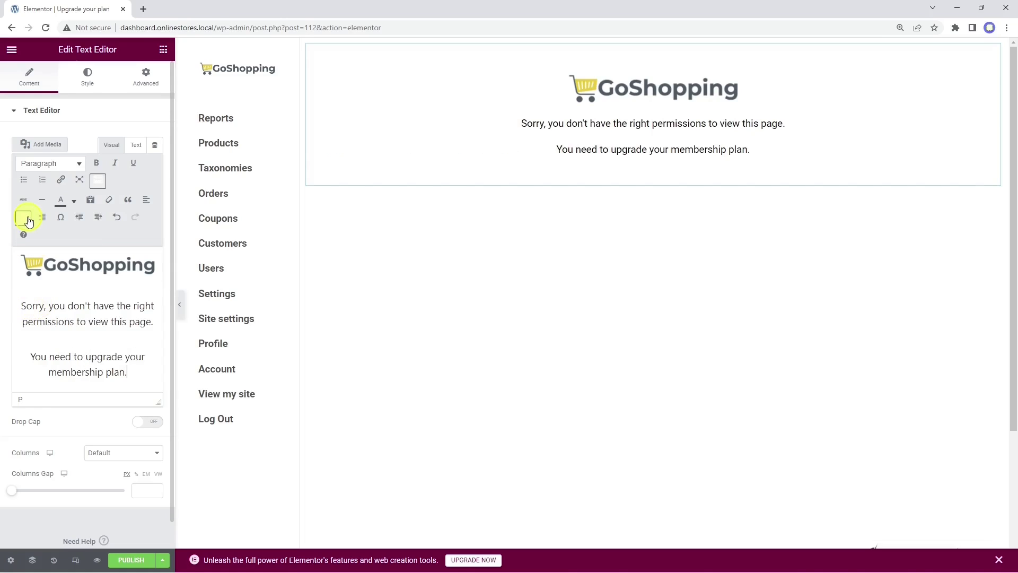
{"action": "left_click", "coordinate": [162, 49]}
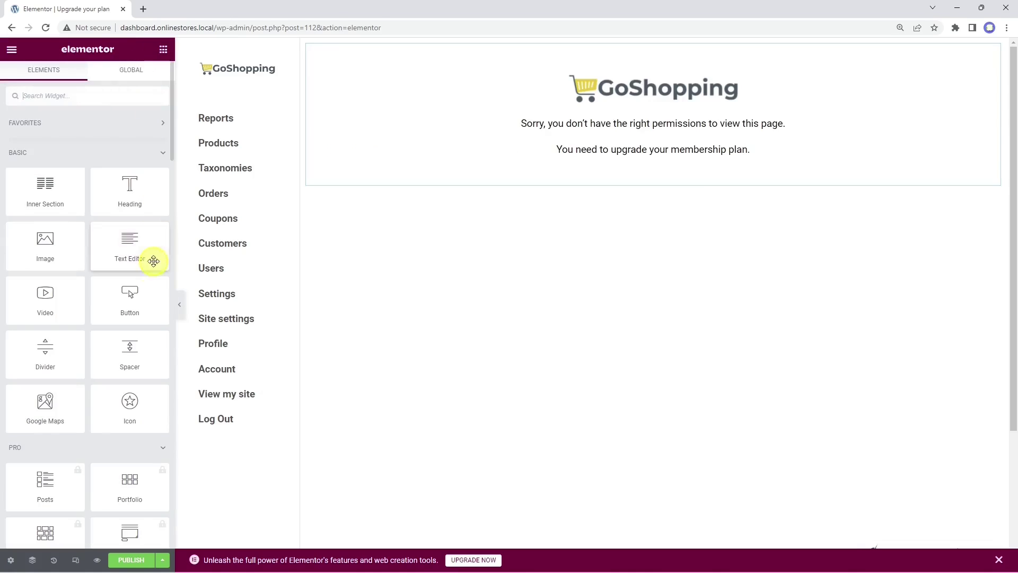
Step: Add a centred button below the message with background colour 0f089c
{"action": "left_click_drag", "start_coordinate": [129, 300], "coordinate": [650, 178]}
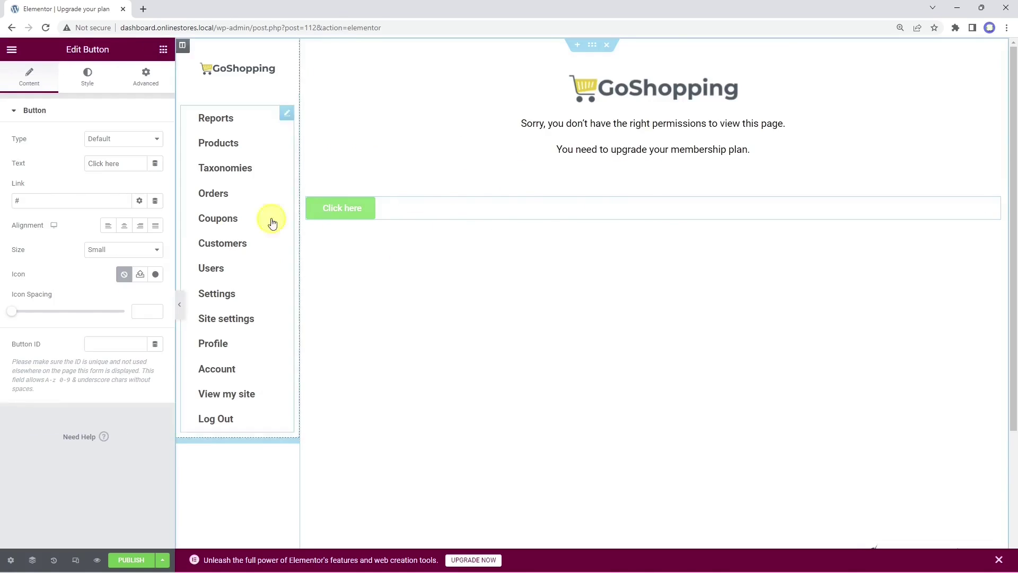
{"action": "left_click", "coordinate": [124, 225]}
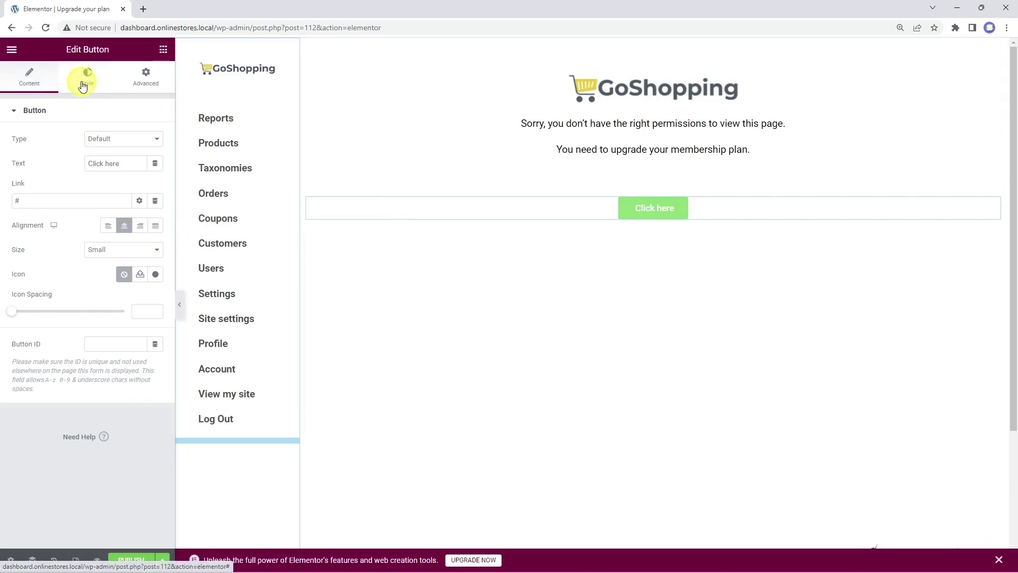
{"action": "left_click", "coordinate": [82, 87]}
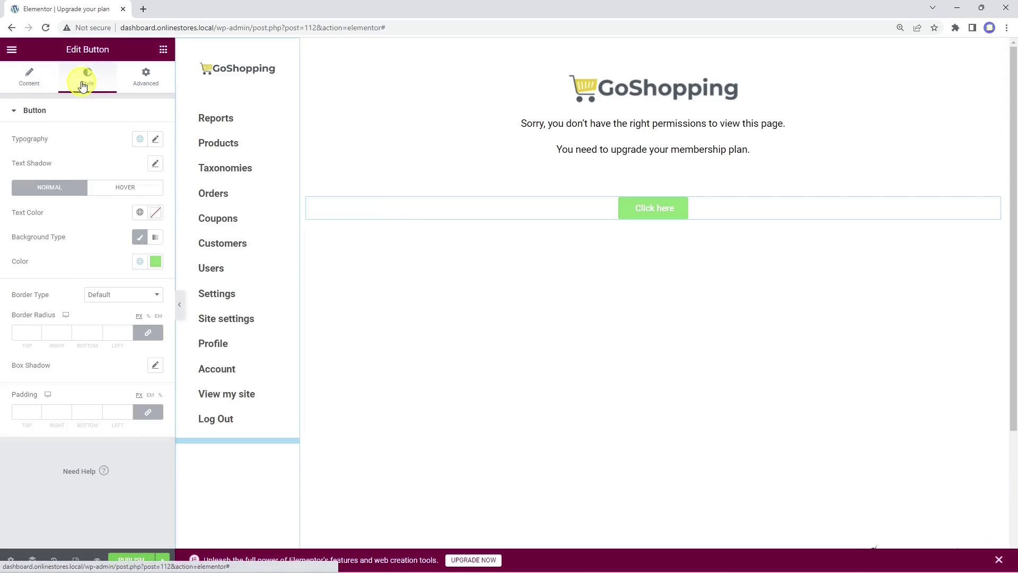
{"action": "left_click", "coordinate": [156, 263]}
{"action": "type", "text": "0f089c"}
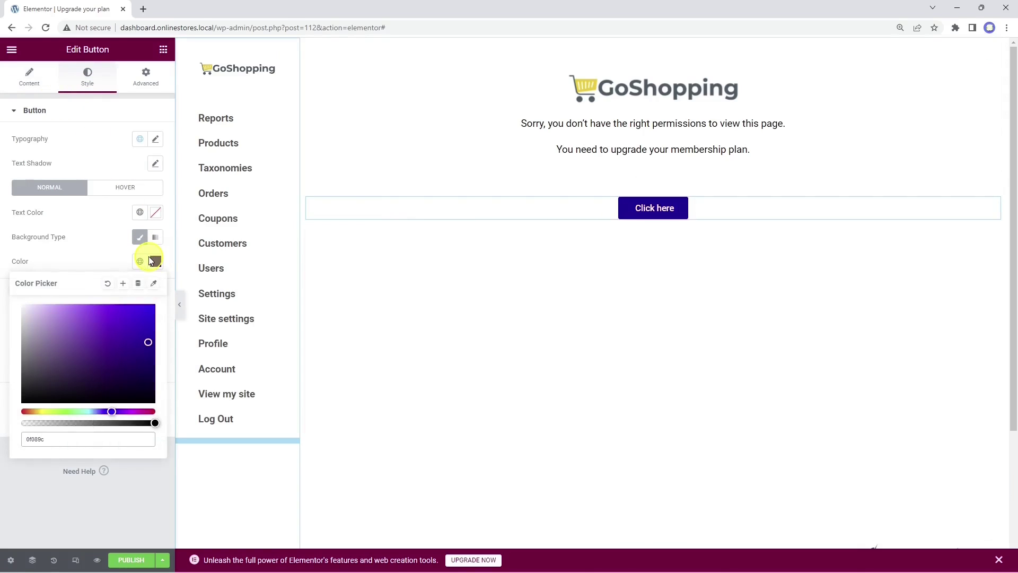
{"action": "left_click", "coordinate": [122, 189]}
{"action": "left_click", "coordinate": [24, 86]}
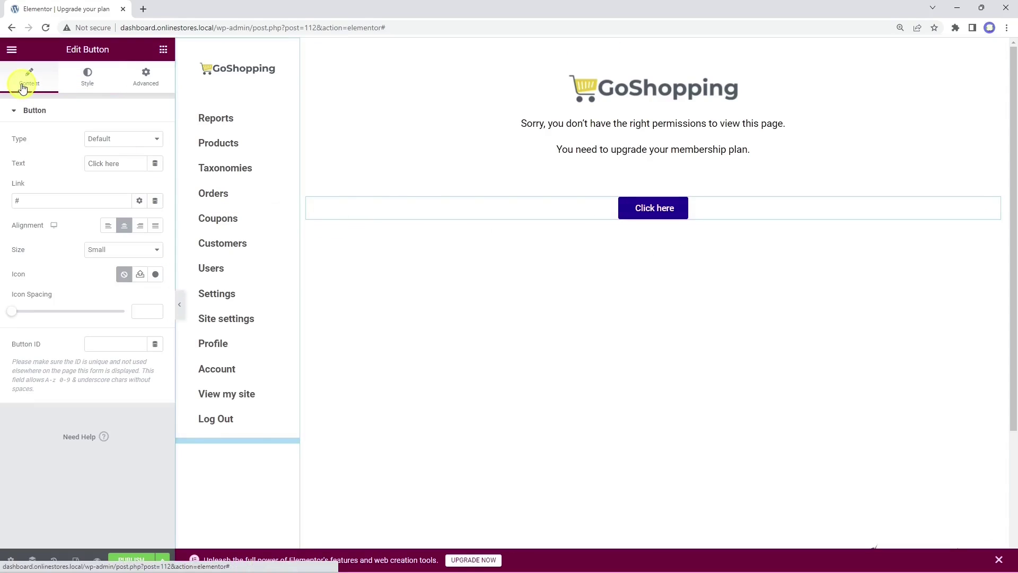
Step: Label the button 'Upgrade your plan', link it to the Account page, then publish and view it live
{"action": "triple_click", "coordinate": [121, 163]}
{"action": "type", "text": "Upgr"}
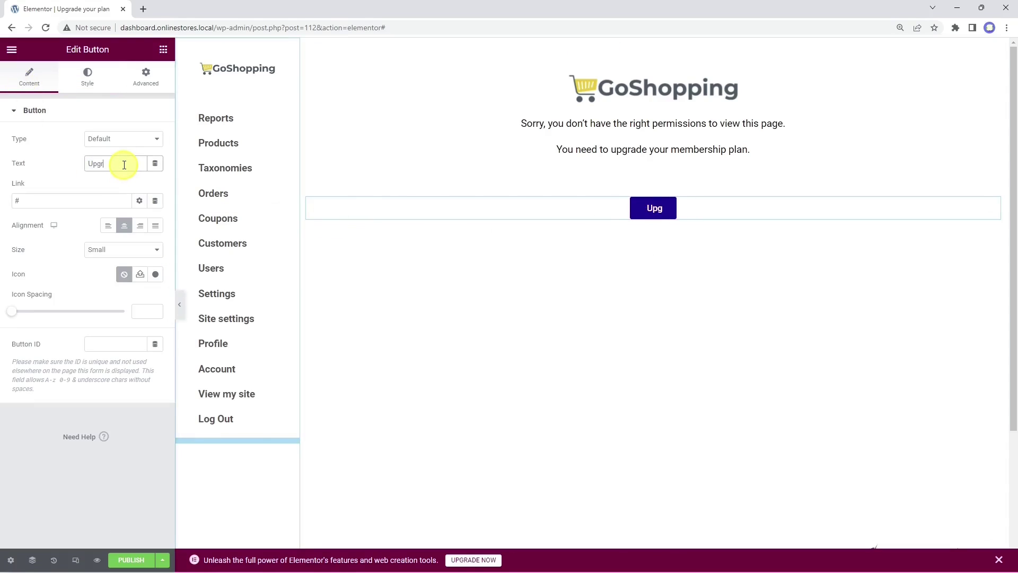
{"action": "type", "text": "ade your plan"}
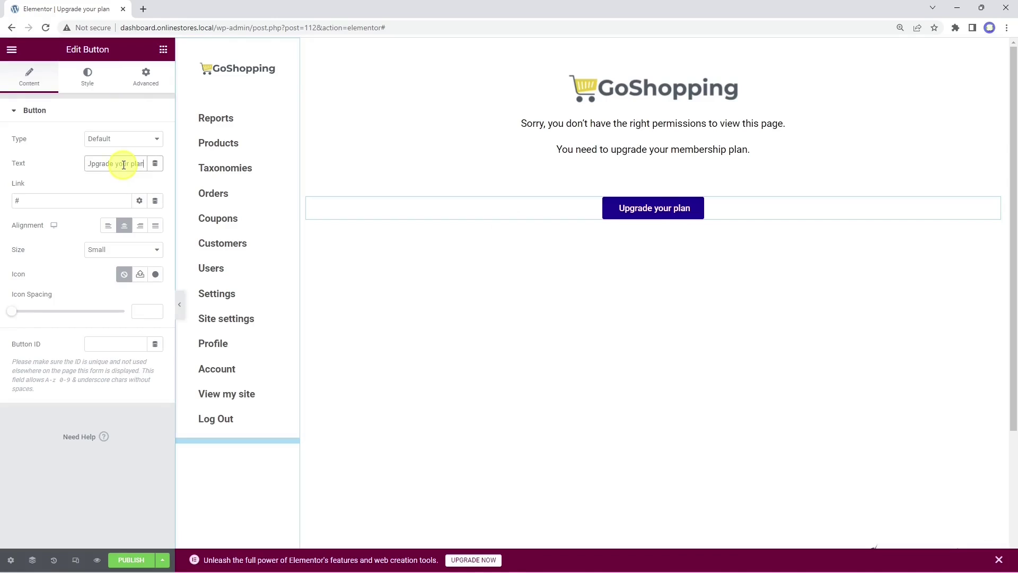
{"action": "left_click", "coordinate": [100, 201]}
{"action": "key", "text": "BackSpace"}
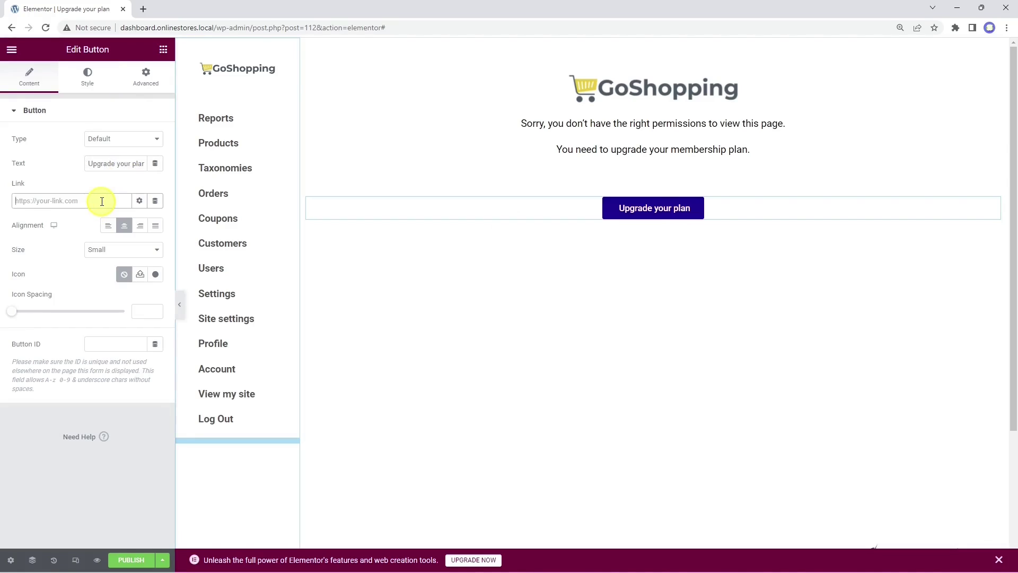
{"action": "type", "text": "account"}
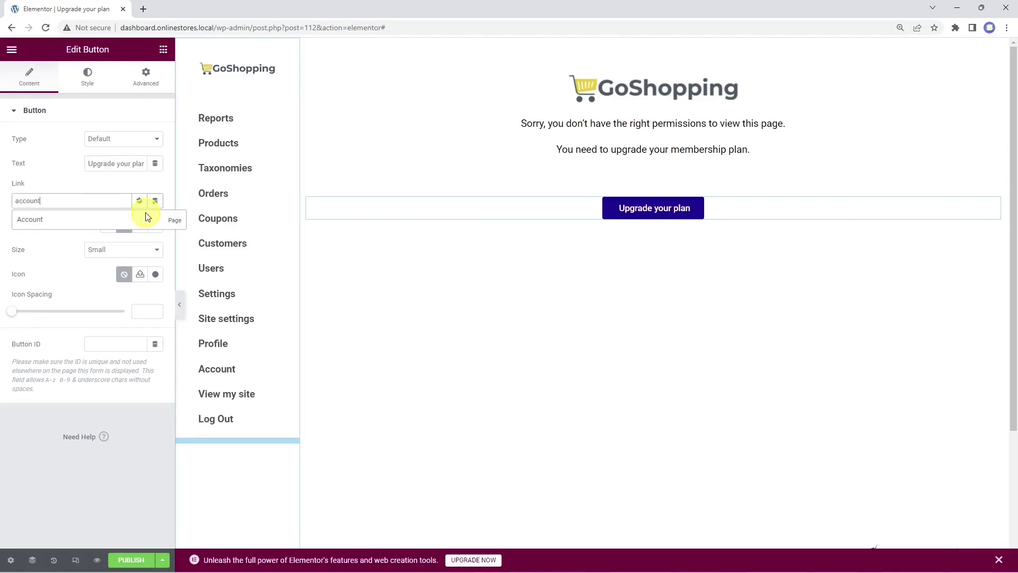
{"action": "left_click", "coordinate": [147, 218]}
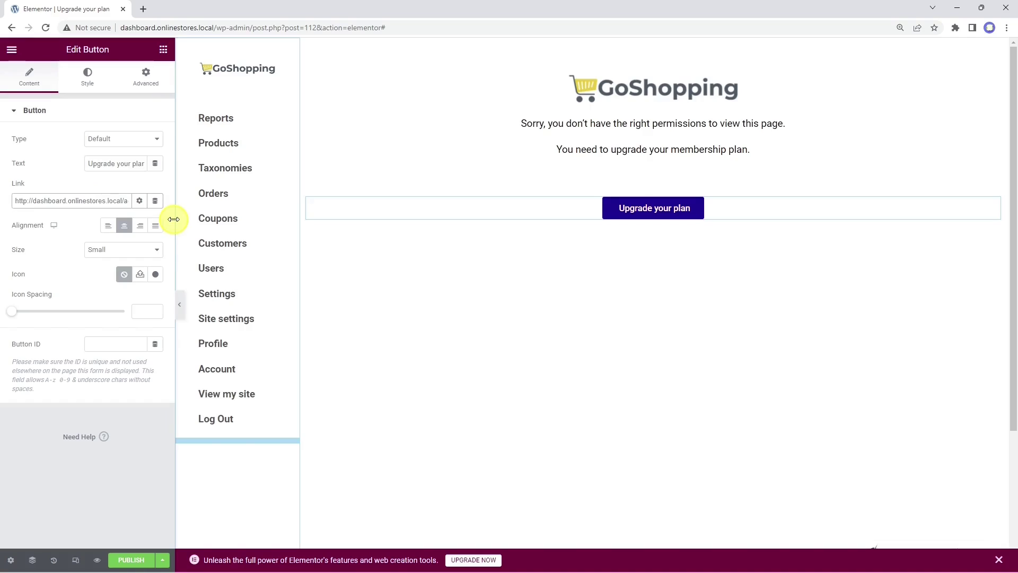
{"action": "left_click", "coordinate": [133, 559]}
{"action": "left_click", "coordinate": [139, 533]}
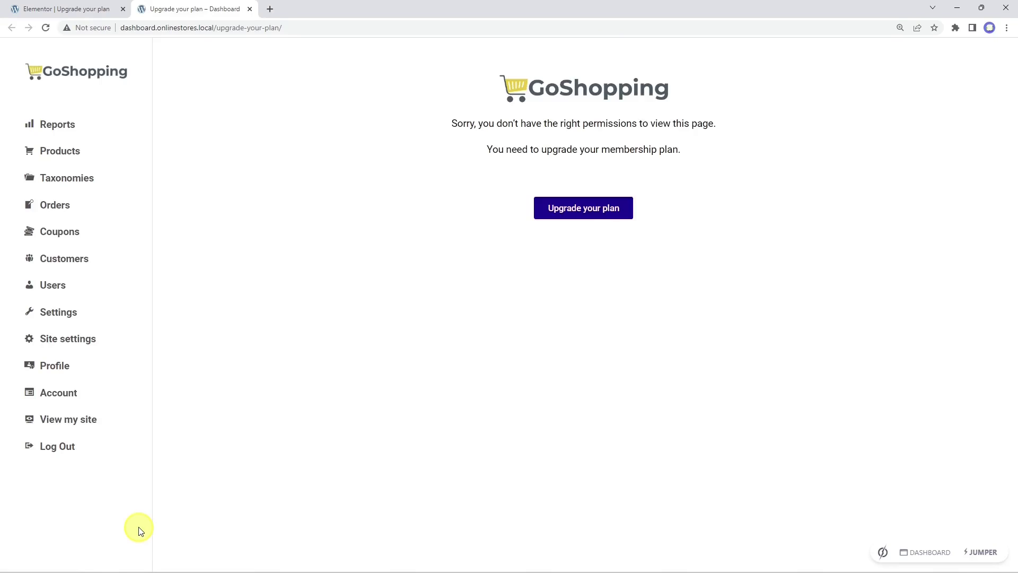
Step: Test the live 'Upgrade your plan' button, which opens the Account page
{"action": "left_click", "coordinate": [594, 212]}
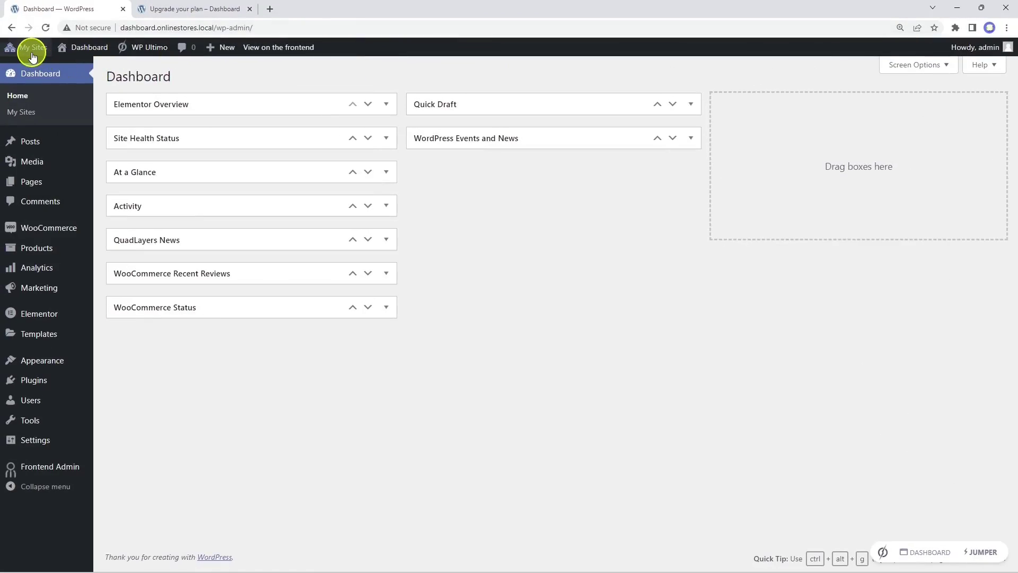
{"action": "mouse_move", "coordinate": [32, 50]}
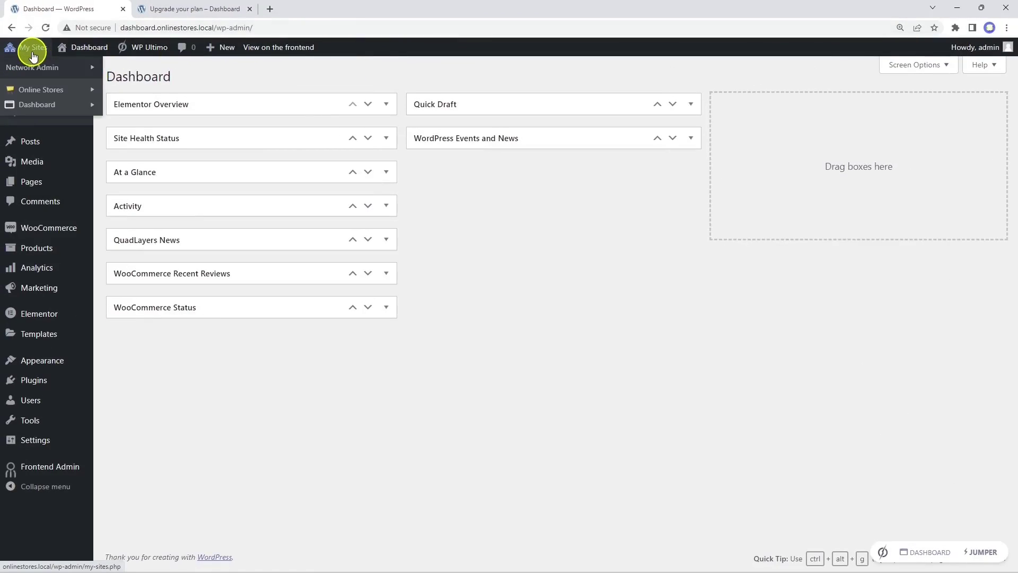
{"action": "mouse_move", "coordinate": [50, 73]}
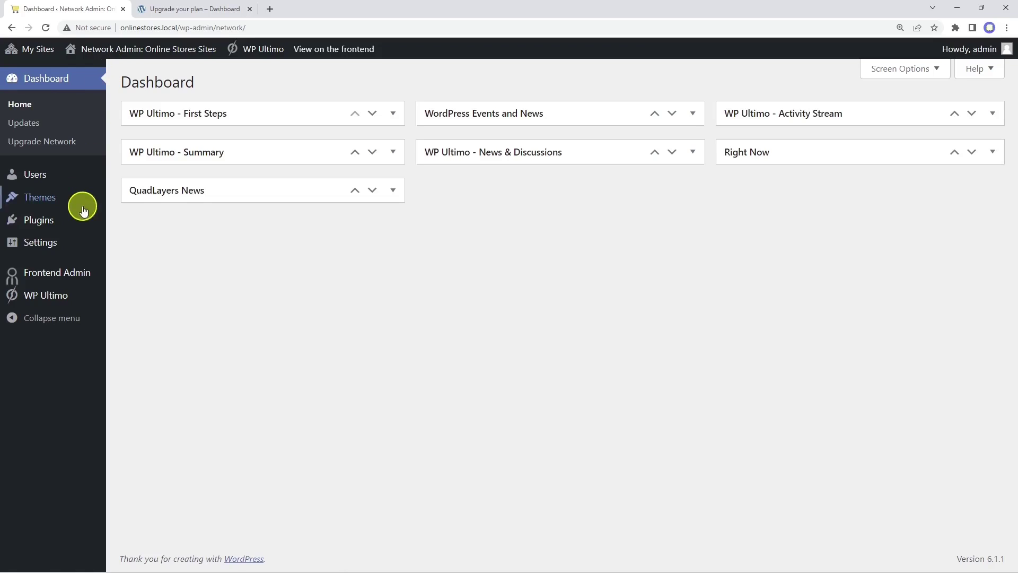
{"action": "mouse_move", "coordinate": [68, 268]}
{"action": "left_click", "coordinate": [139, 300]}
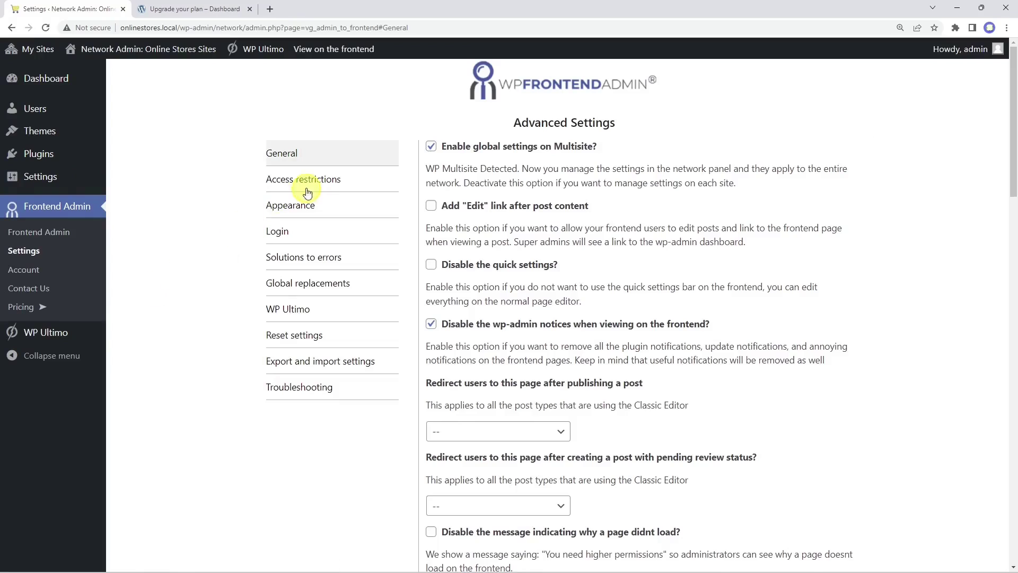
{"action": "left_click", "coordinate": [314, 186]}
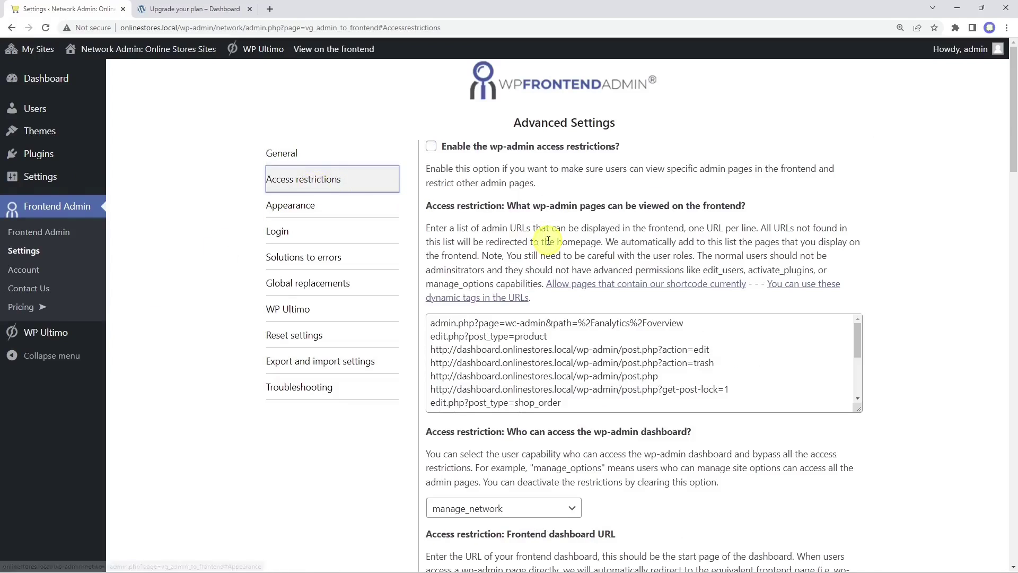
{"action": "scroll", "coordinate": [546, 244], "scroll_direction": "down", "scroll_amount": 15}
{"action": "left_click", "coordinate": [556, 225]}
{"action": "type", "text": "http://dashboard.onlinestores.local/upgrade-your-plan/"}
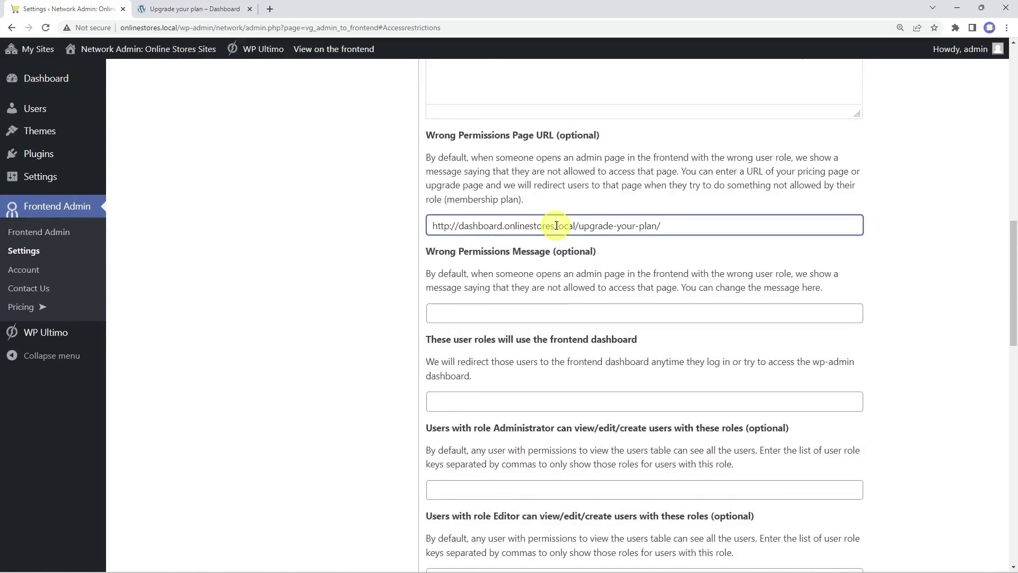
{"action": "left_click_drag", "start_coordinate": [713, 225], "coordinate": [429, 228]}
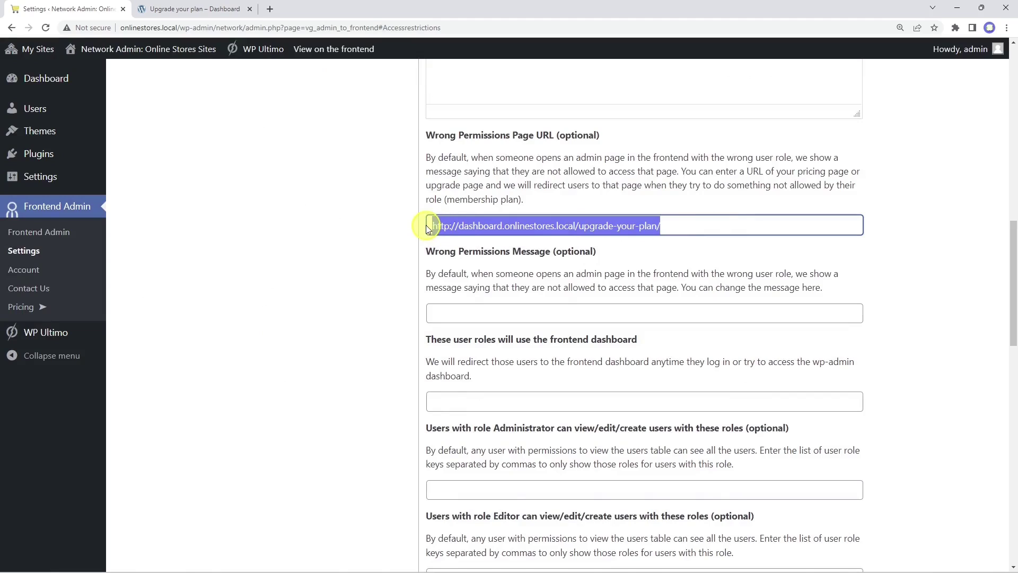
{"action": "scroll", "coordinate": [428, 229], "scroll_direction": "down", "scroll_amount": 17}
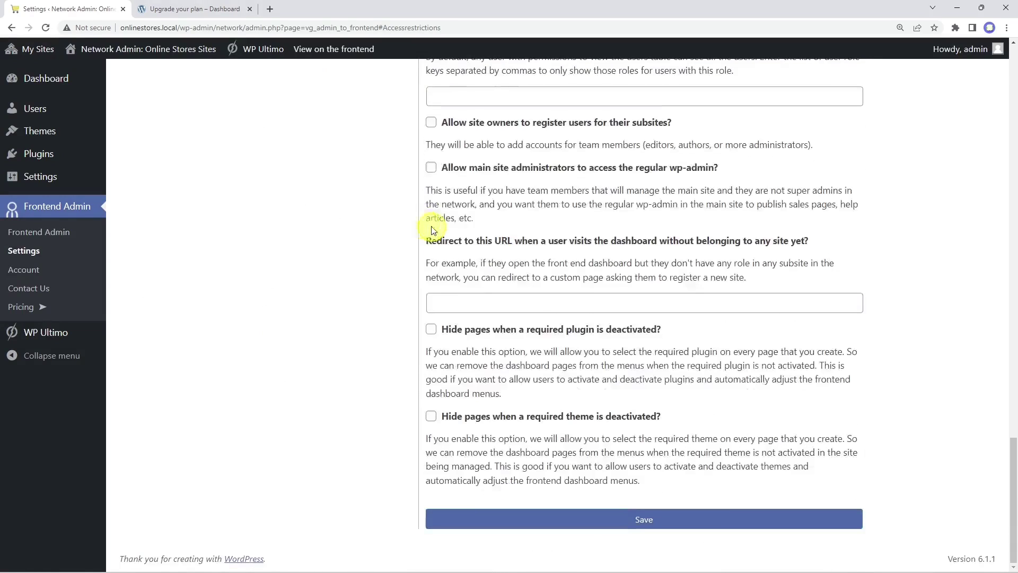
{"action": "left_click", "coordinate": [639, 518]}
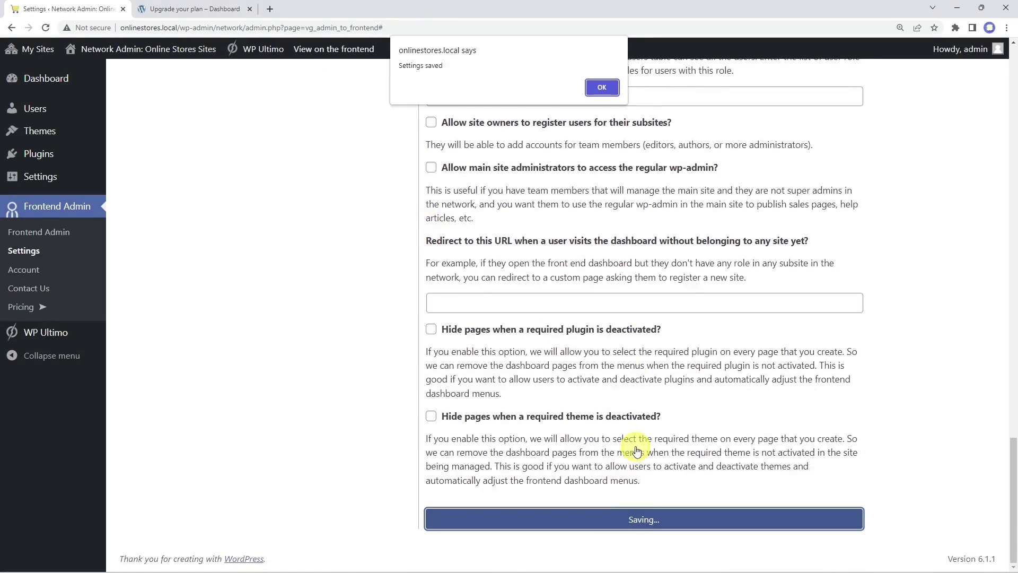
{"action": "left_click", "coordinate": [600, 87]}
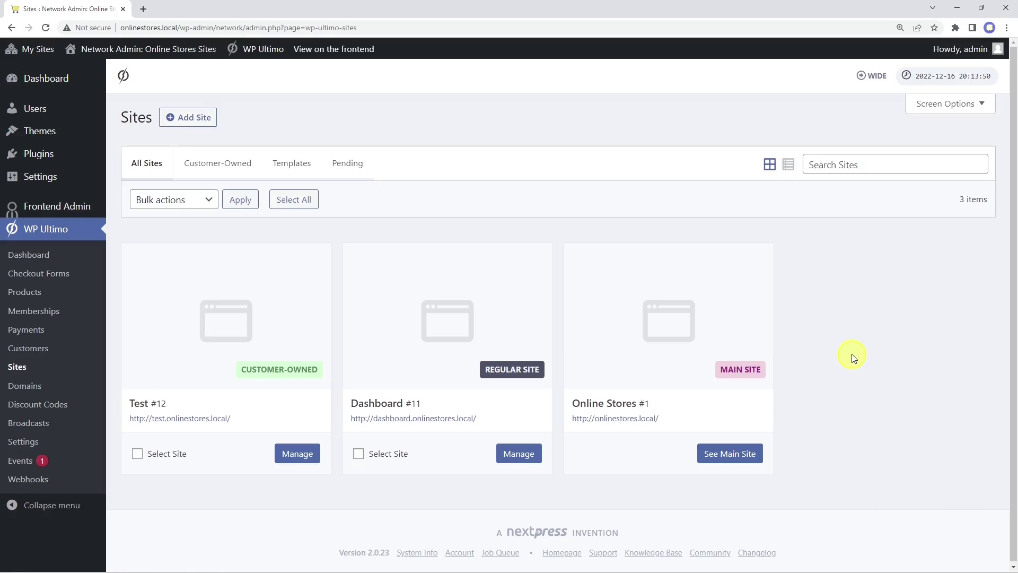
Step: Go to the main Online Stores site's dashboard and its Saved Templates list
{"action": "left_click", "coordinate": [731, 456]}
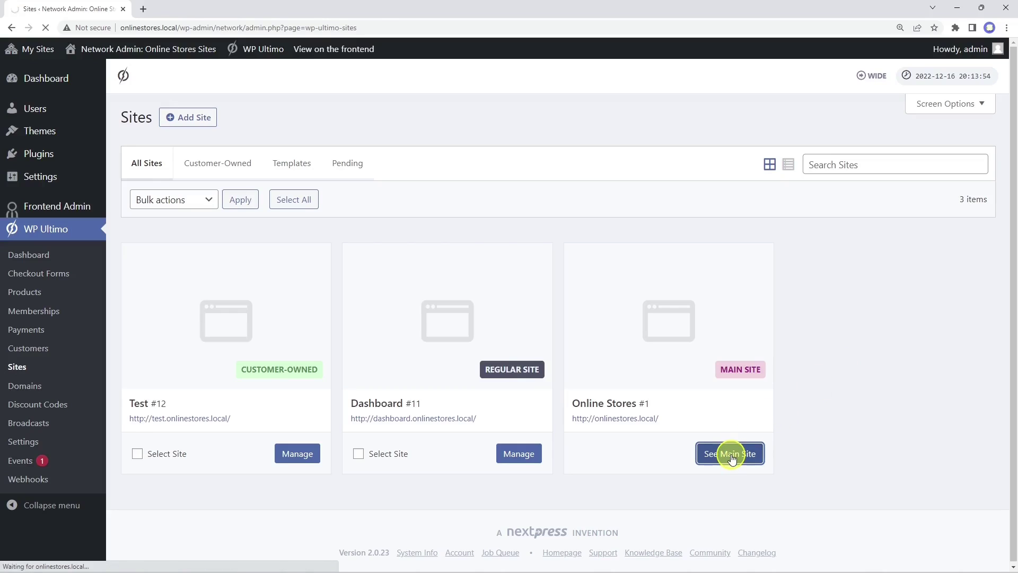
{"action": "left_click", "coordinate": [429, 117]}
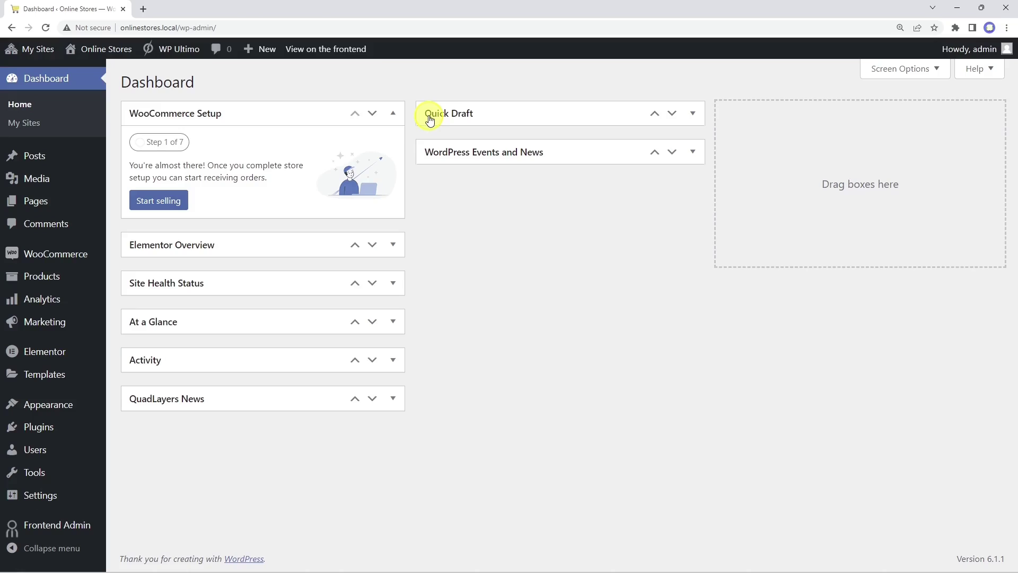
{"action": "left_click", "coordinate": [69, 374]}
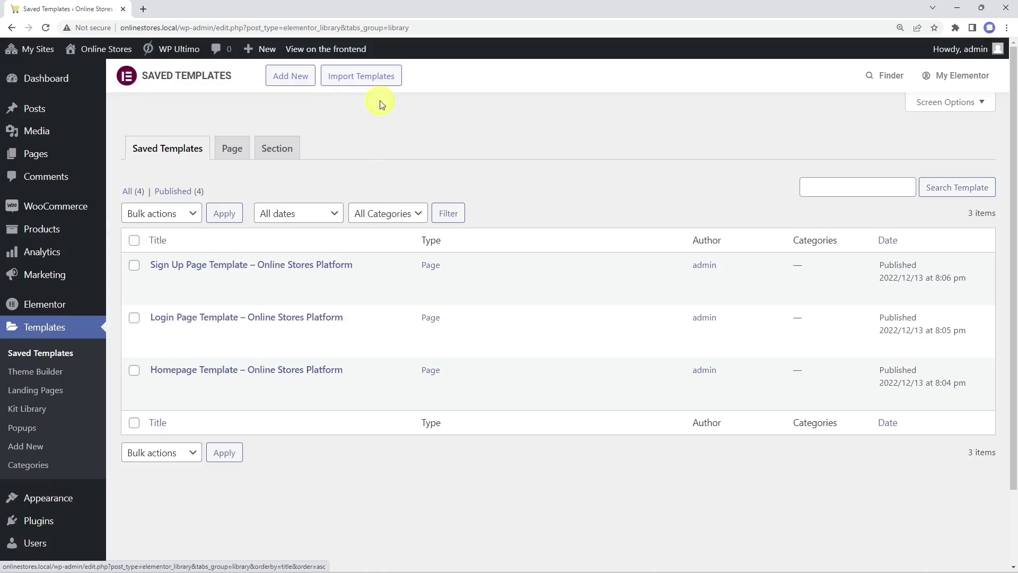
Step: Open Import Templates, start choosing a file, then cancel and review the template list
{"action": "left_click", "coordinate": [360, 77]}
{"action": "left_click", "coordinate": [471, 214]}
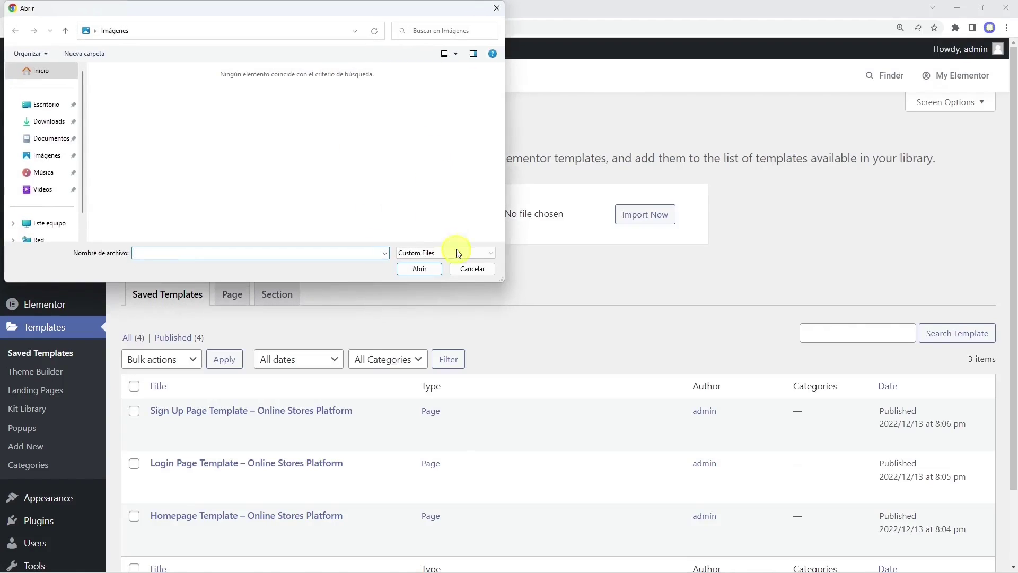
{"action": "left_click", "coordinate": [464, 264]}
{"action": "scroll", "coordinate": [451, 250], "scroll_direction": "down", "scroll_amount": 2}
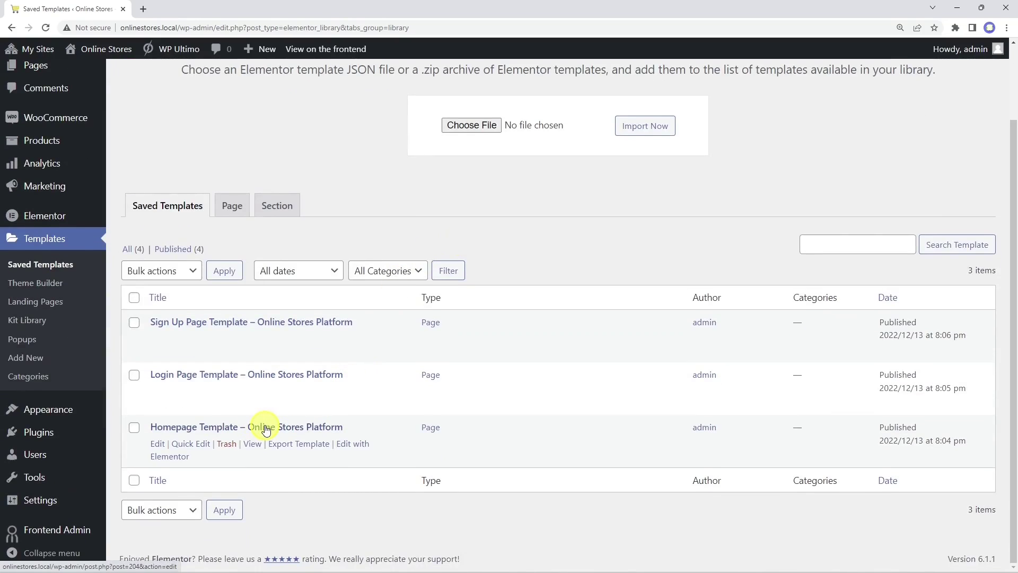
{"action": "scroll", "coordinate": [262, 427], "scroll_direction": "up", "scroll_amount": 2}
Step: Add a new page titled 'Home' and open it in Elementor
{"action": "mouse_move", "coordinate": [46, 154]}
{"action": "left_click", "coordinate": [143, 162]}
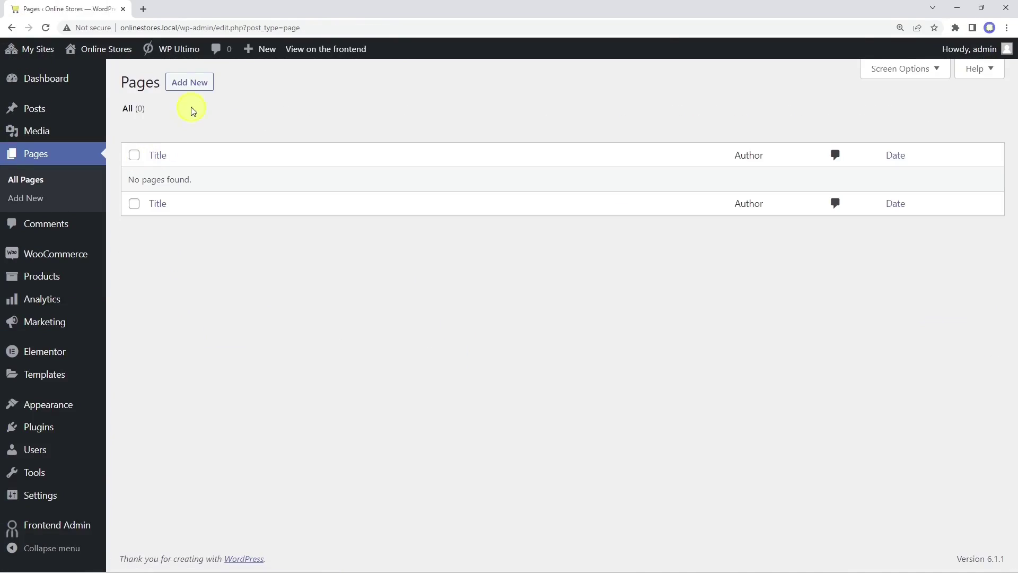
{"action": "left_click", "coordinate": [193, 88]}
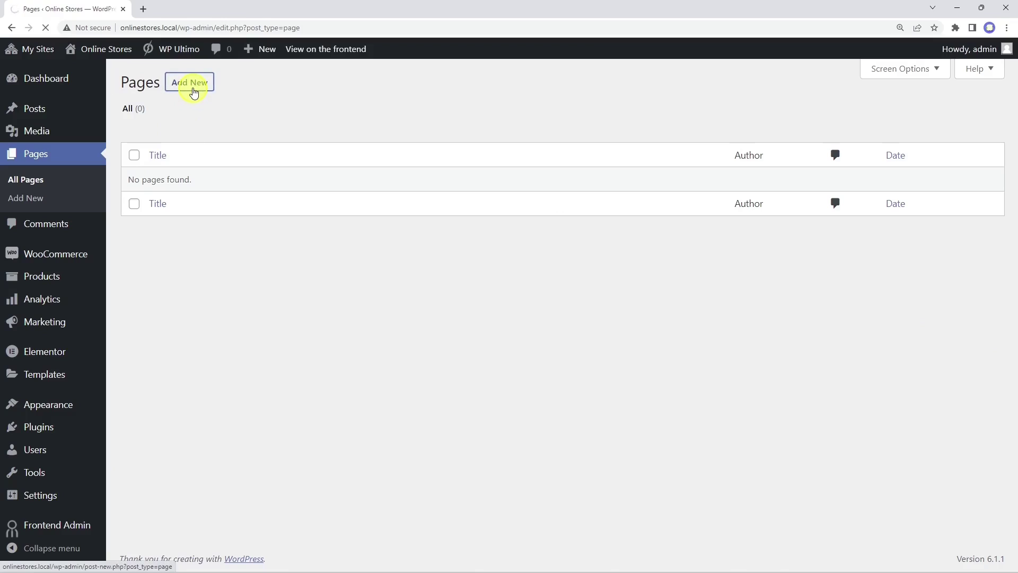
{"action": "type", "text": "Home"}
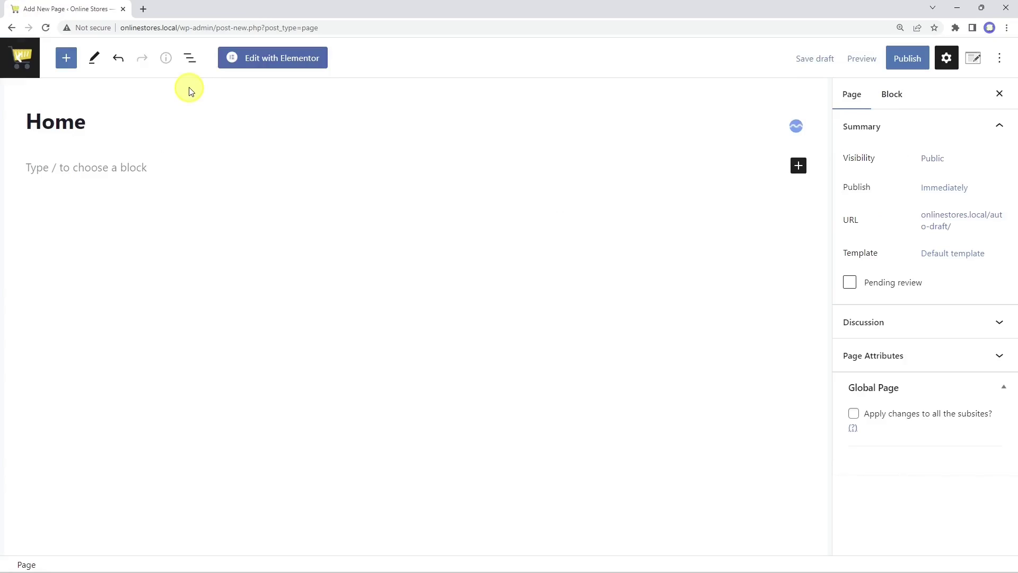
{"action": "left_click", "coordinate": [268, 60]}
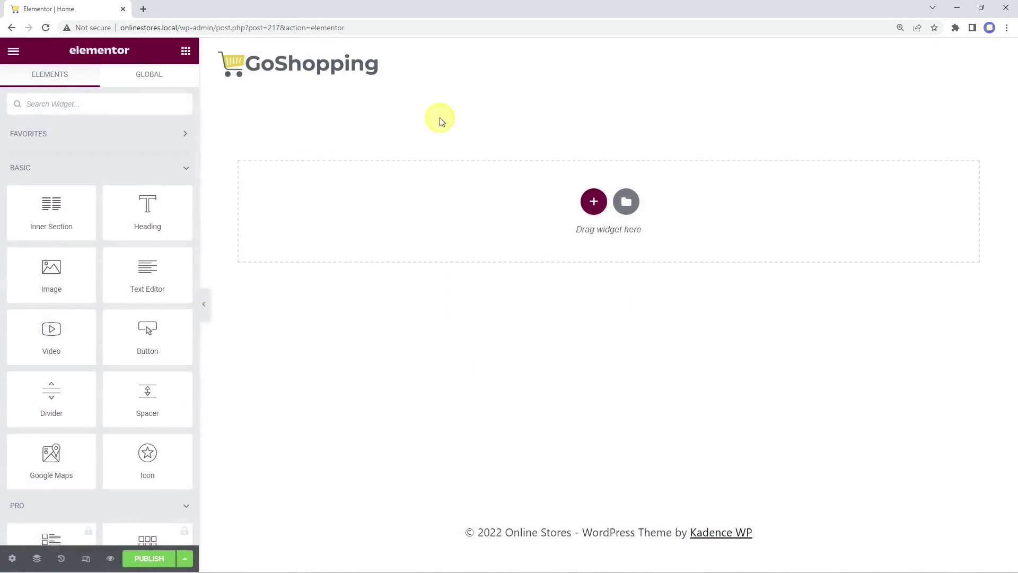
Step: Insert the Homepage Template from My Templates with its page settings and review the layout
{"action": "left_click", "coordinate": [625, 200]}
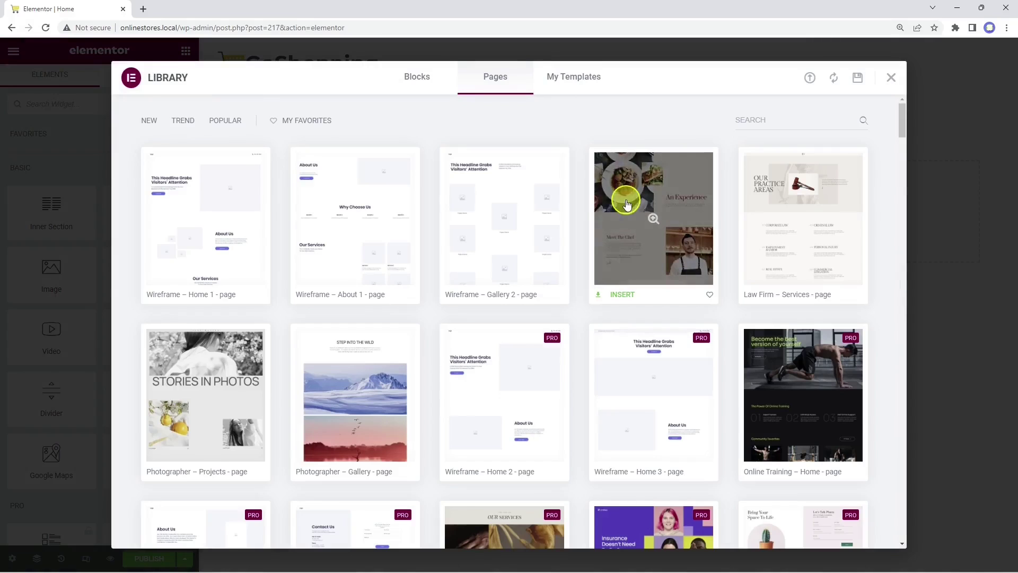
{"action": "left_click", "coordinate": [561, 79]}
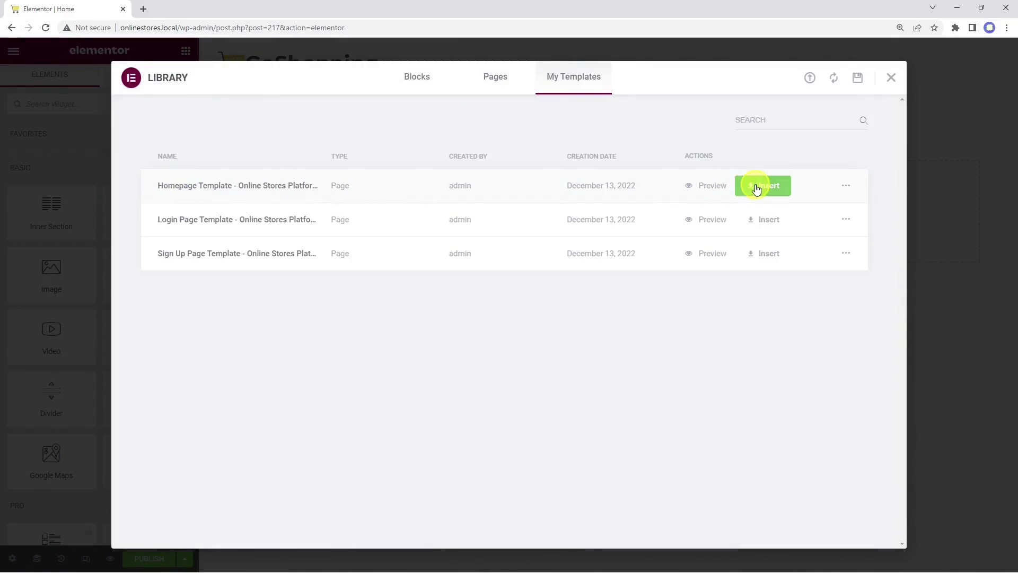
{"action": "left_click", "coordinate": [757, 186]}
{"action": "left_click", "coordinate": [569, 346]}
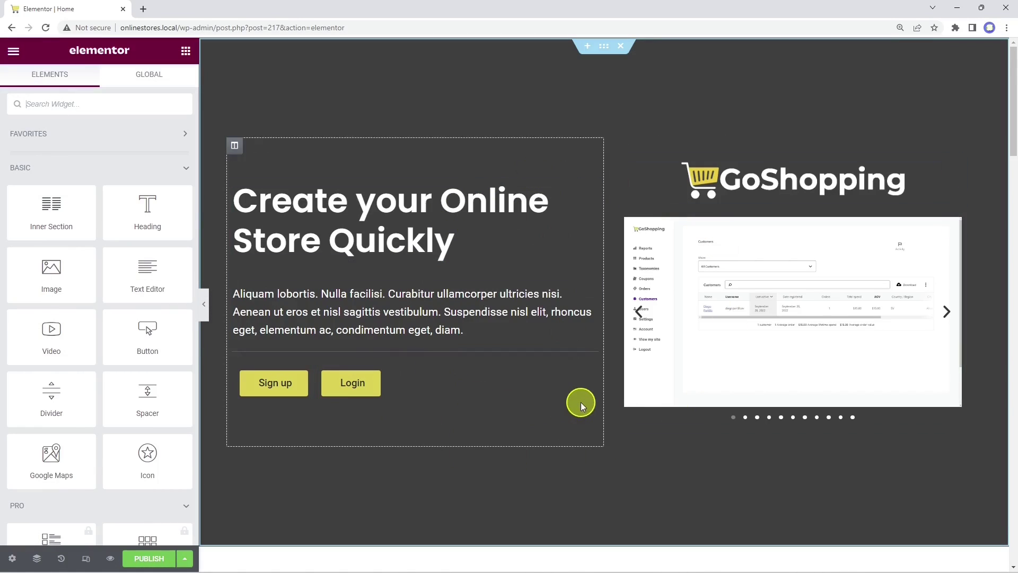
{"action": "scroll", "coordinate": [581, 402], "scroll_direction": "down", "scroll_amount": 10}
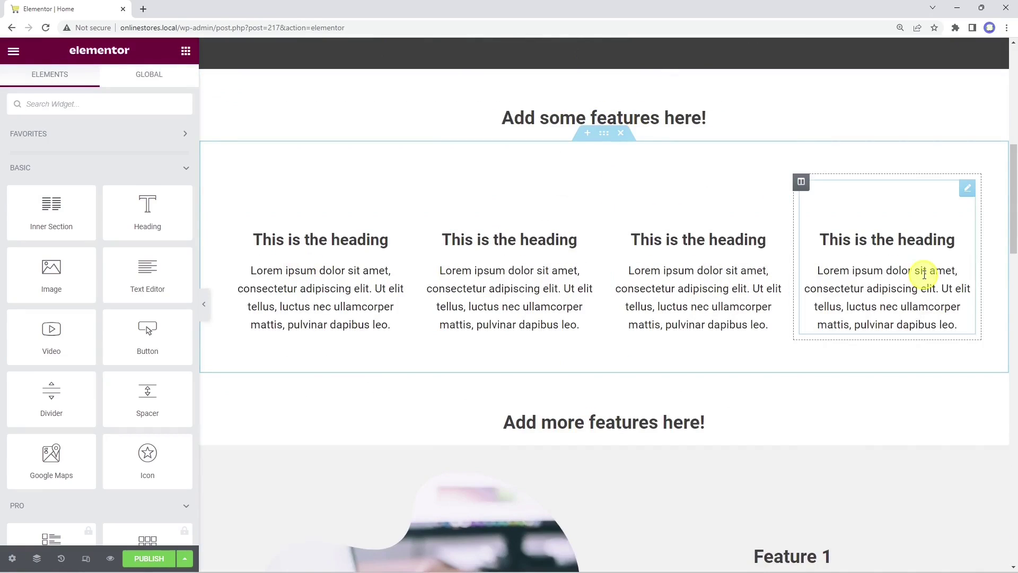
{"action": "scroll", "coordinate": [791, 294], "scroll_direction": "down", "scroll_amount": 3}
{"action": "scroll", "coordinate": [746, 302], "scroll_direction": "down", "scroll_amount": 4}
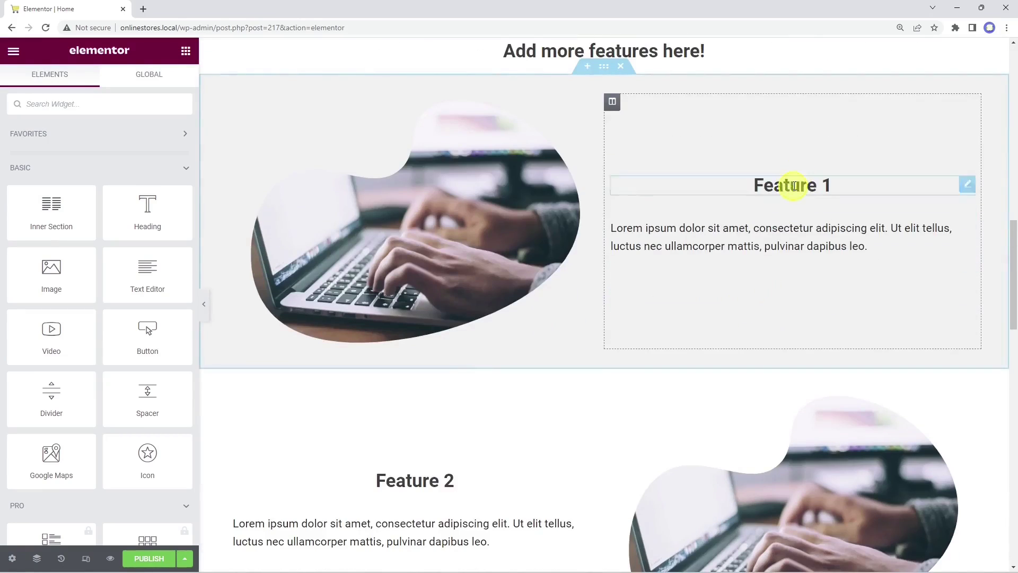
{"action": "scroll", "coordinate": [386, 363], "scroll_direction": "down", "scroll_amount": 3}
{"action": "scroll", "coordinate": [774, 419], "scroll_direction": "down", "scroll_amount": 5}
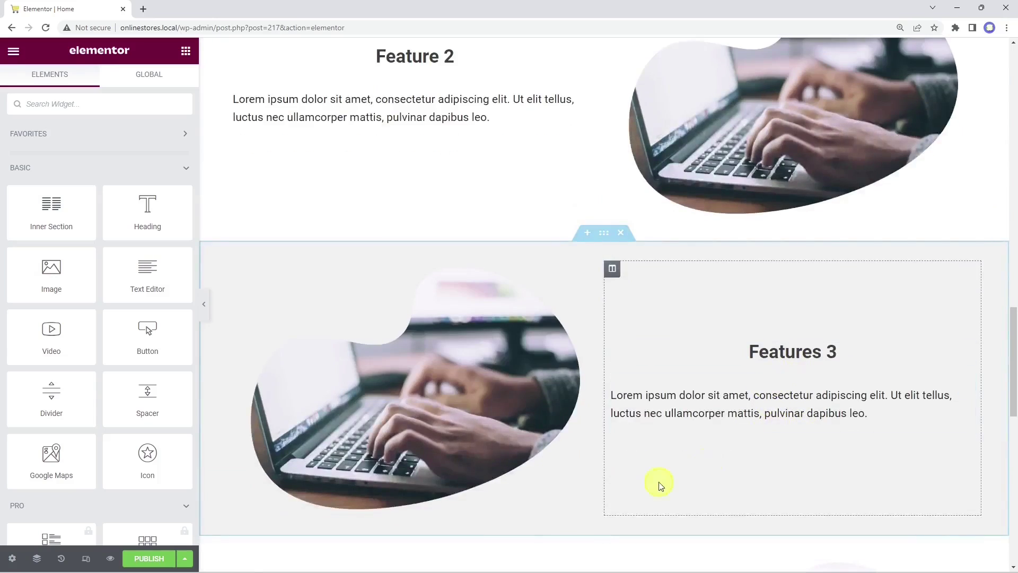
{"action": "scroll", "coordinate": [660, 486], "scroll_direction": "down", "scroll_amount": 5}
{"action": "scroll", "coordinate": [596, 319], "scroll_direction": "down", "scroll_amount": 7}
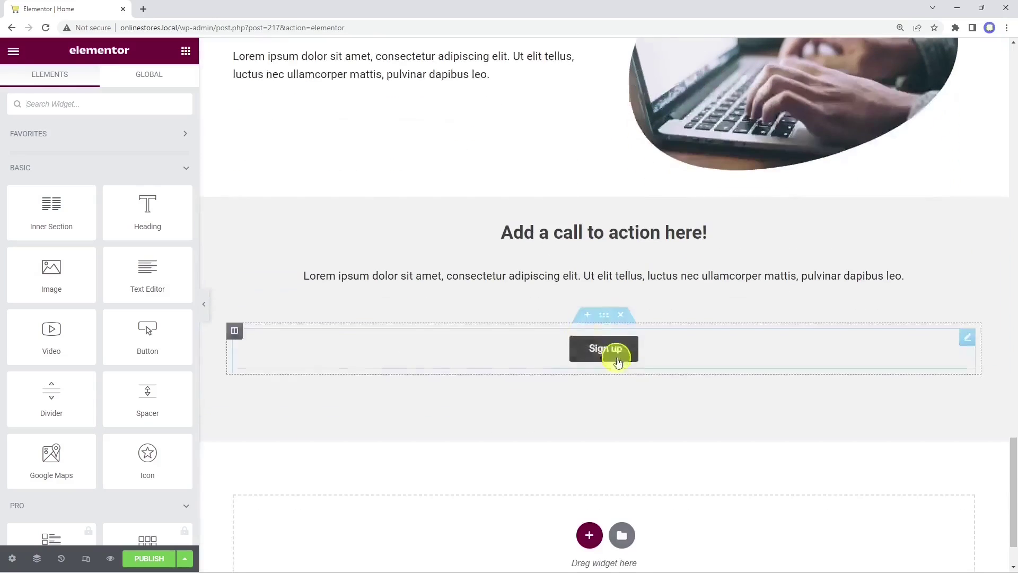
{"action": "scroll", "coordinate": [675, 444], "scroll_direction": "up", "scroll_amount": 15}
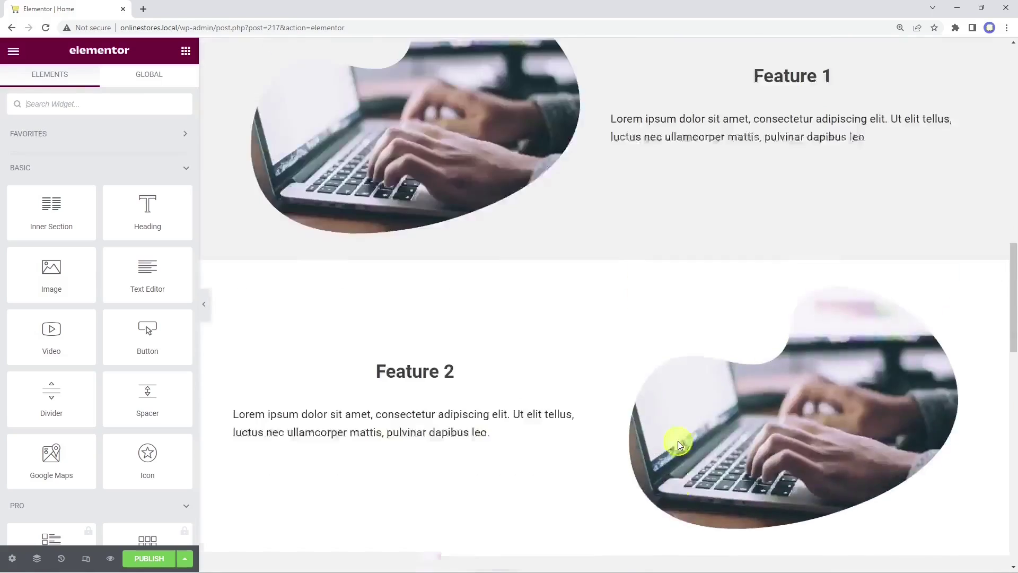
{"action": "scroll", "coordinate": [678, 441], "scroll_direction": "up", "scroll_amount": 10}
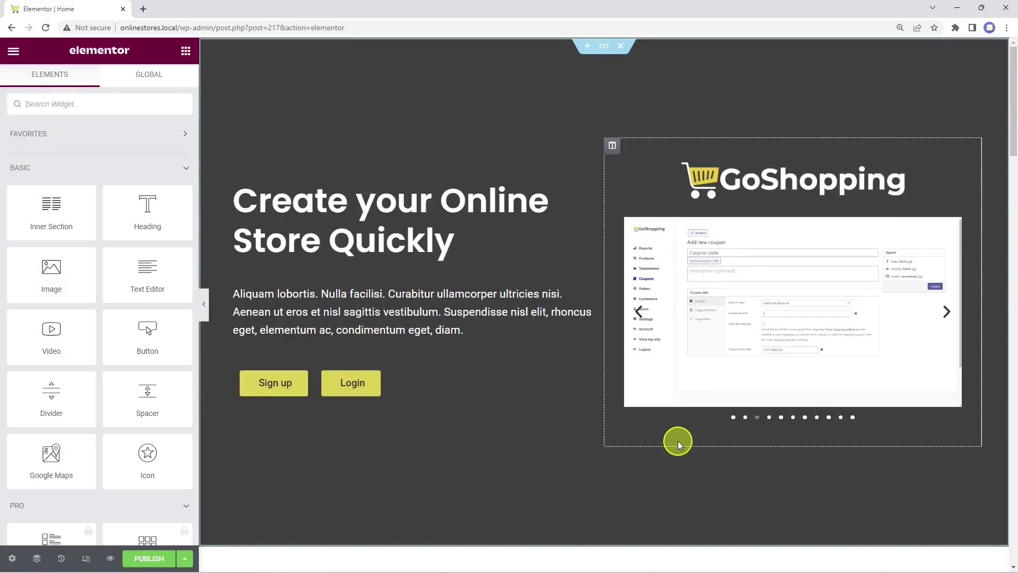
Step: Check the hero Sign up and Login button settings, then publish the Home page
{"action": "left_click", "coordinate": [309, 375]}
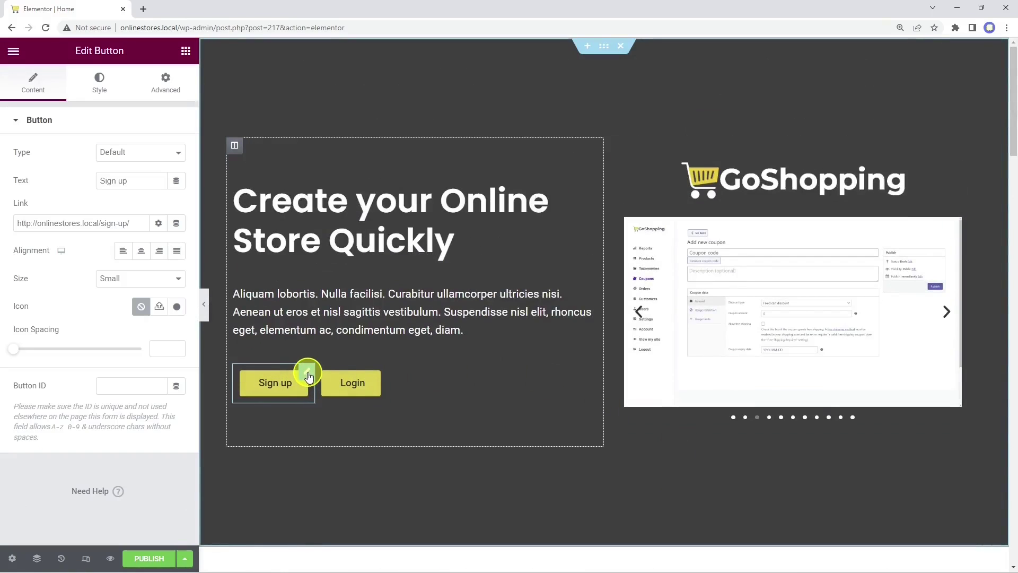
{"action": "left_click", "coordinate": [382, 377]}
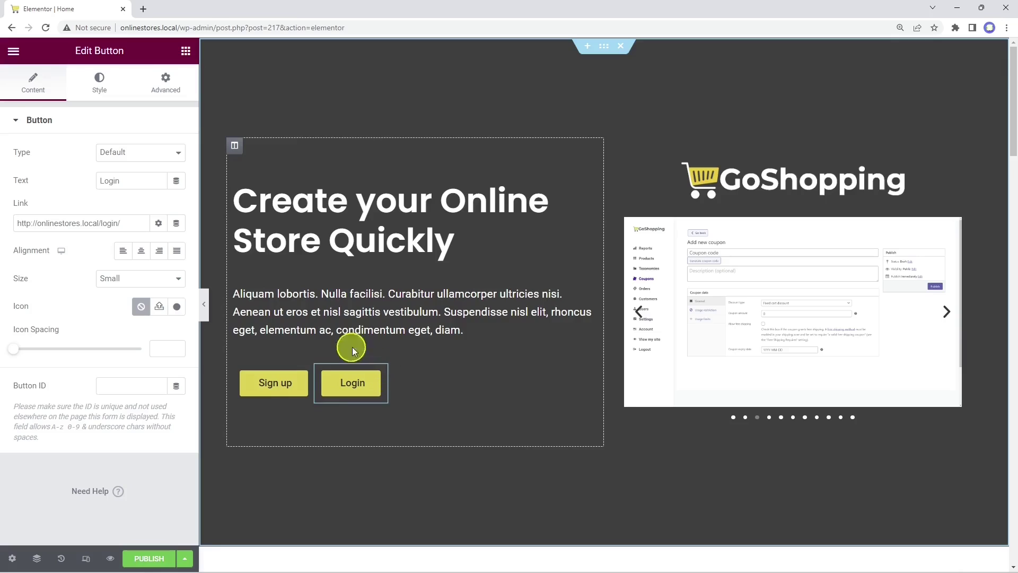
{"action": "left_click", "coordinate": [148, 559]}
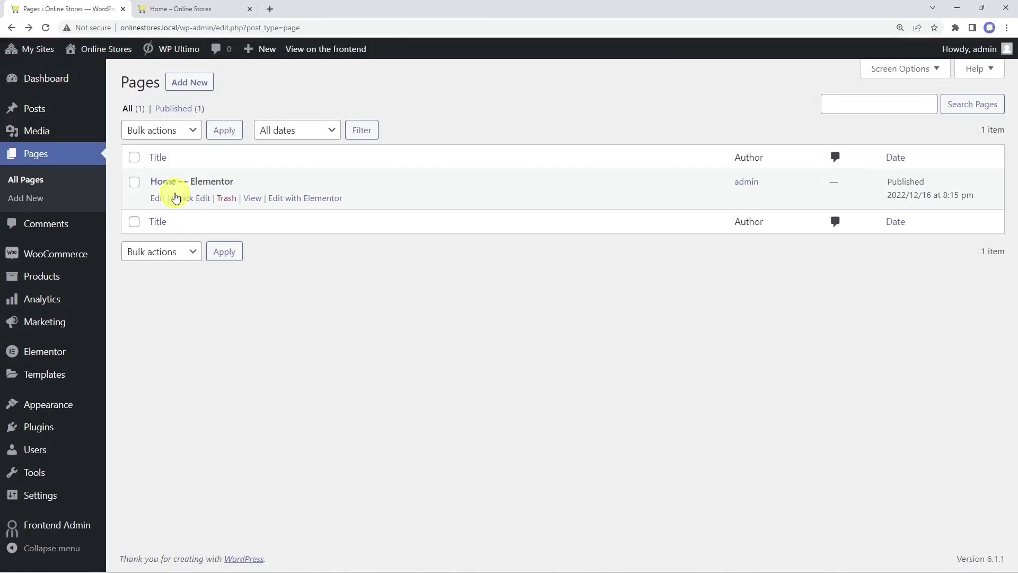
Step: In Reading Settings, make the static page Home the site's homepage and save
{"action": "mouse_move", "coordinate": [45, 495]}
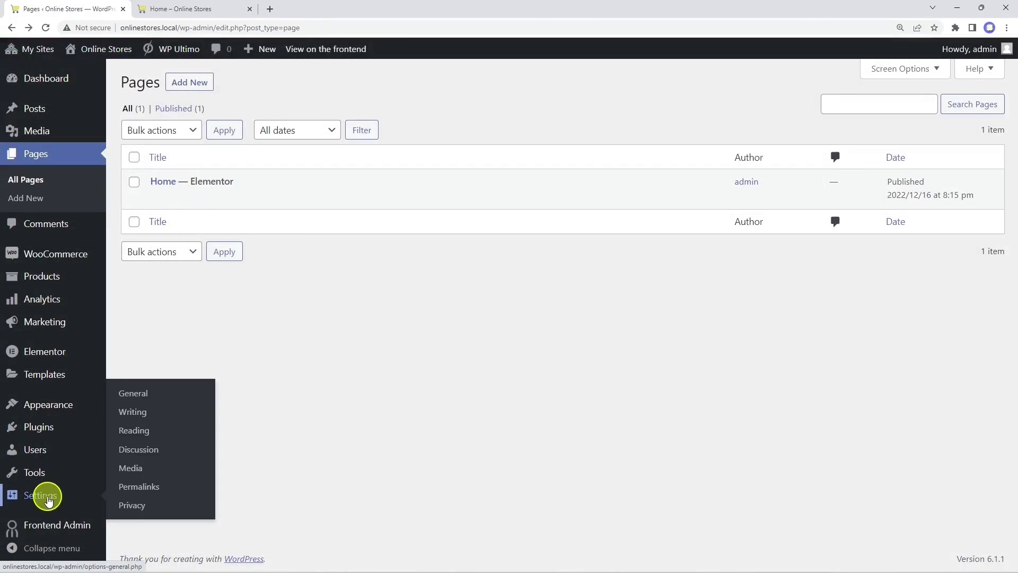
{"action": "left_click", "coordinate": [136, 432]}
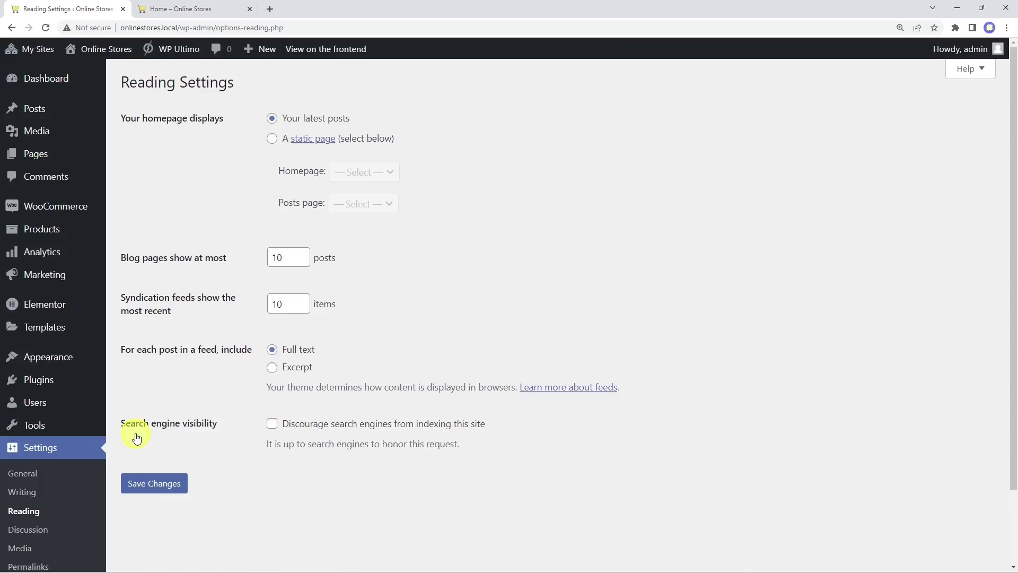
{"action": "left_click", "coordinate": [272, 139]}
{"action": "left_click", "coordinate": [350, 171]}
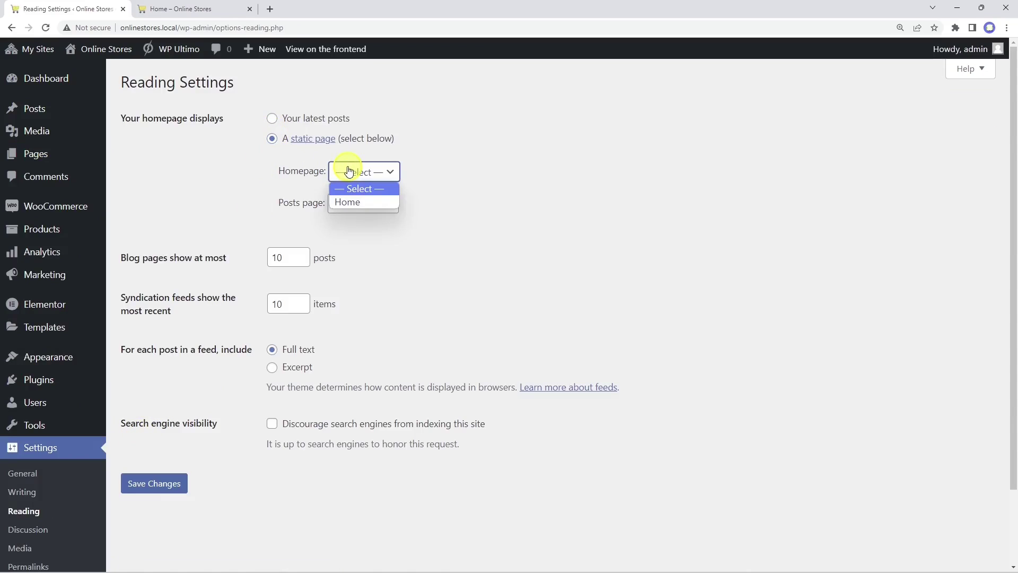
{"action": "left_click", "coordinate": [357, 203]}
{"action": "left_click", "coordinate": [163, 475]}
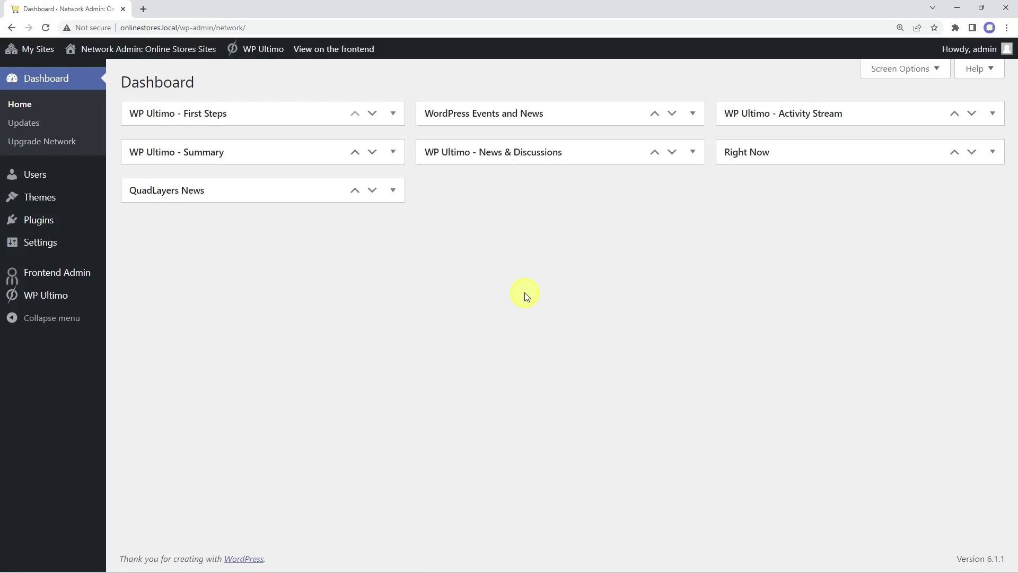
Step: From WP Ultimo Sites, go to the main site's dashboard and open Saved Templates
{"action": "mouse_move", "coordinate": [35, 298]}
{"action": "left_click", "coordinate": [129, 397]}
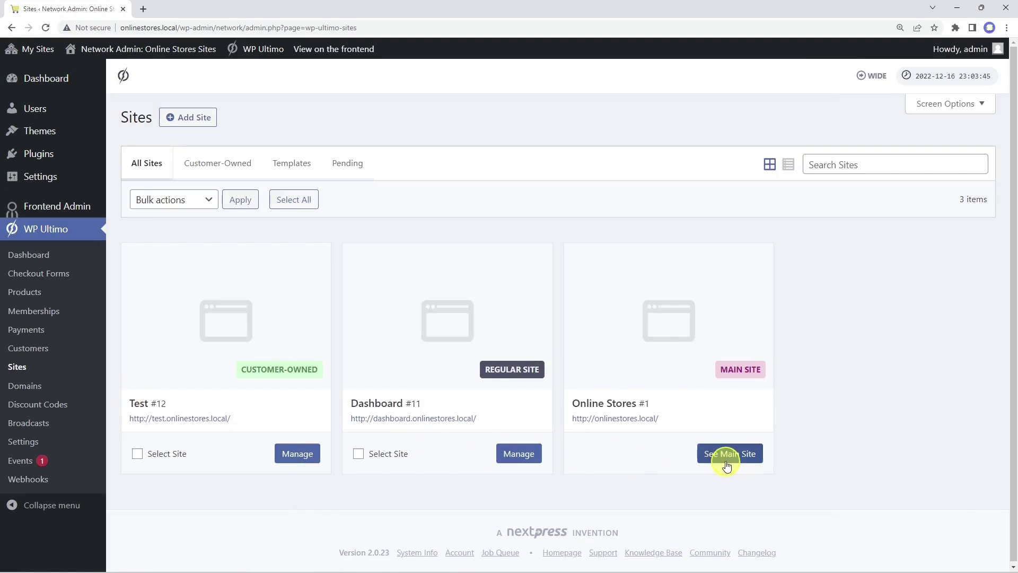
{"action": "left_click", "coordinate": [726, 462]}
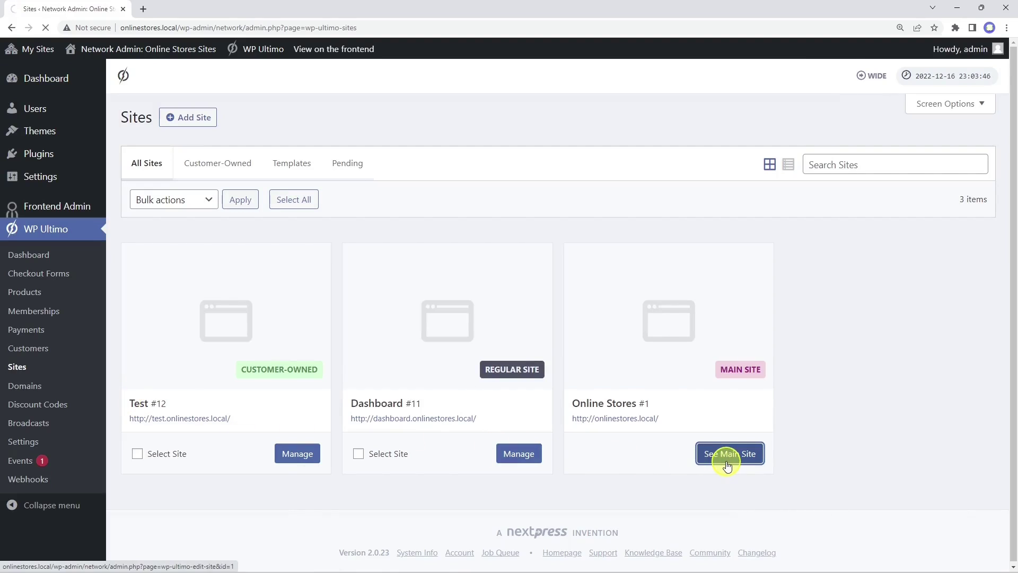
{"action": "left_click", "coordinate": [430, 121]}
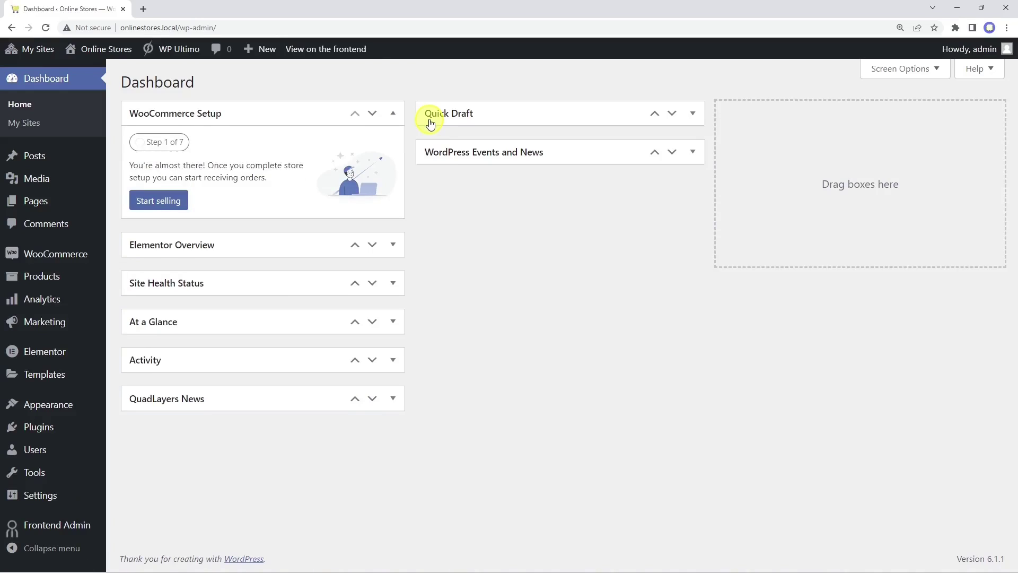
{"action": "left_click", "coordinate": [45, 376]}
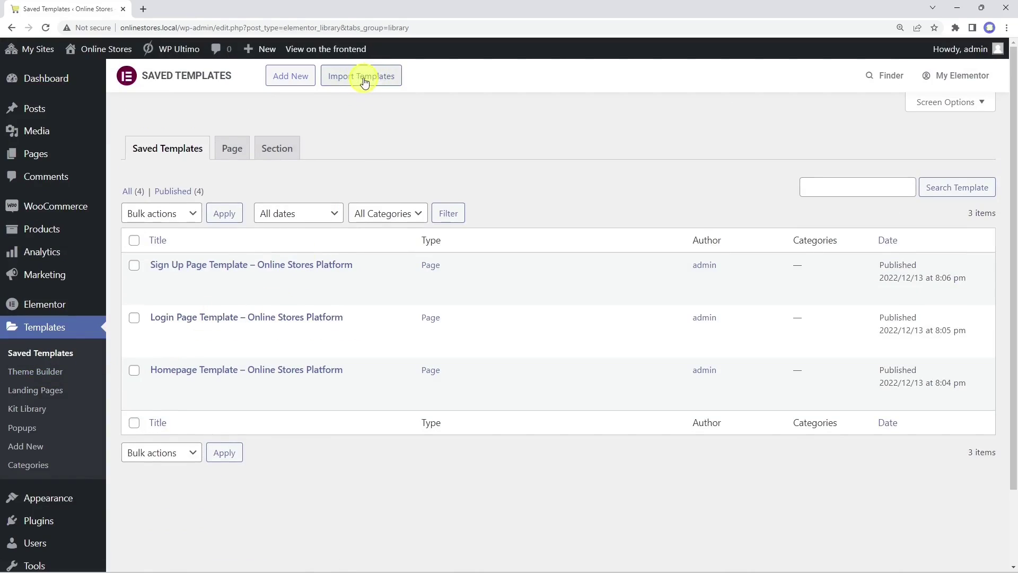
Step: Create a new page titled 'Login' and open it in Elementor
{"action": "mouse_move", "coordinate": [38, 157]}
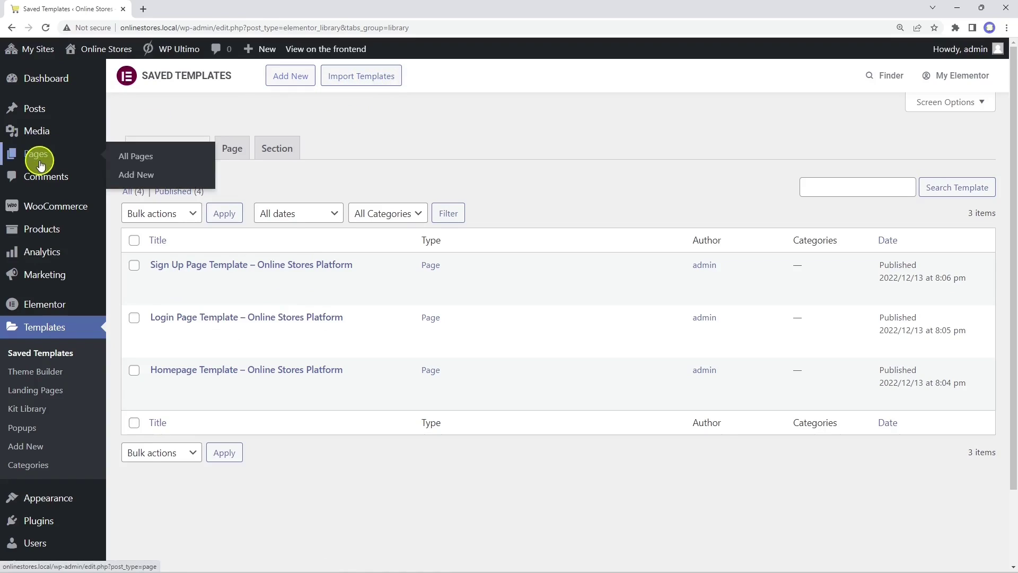
{"action": "left_click", "coordinate": [135, 175]}
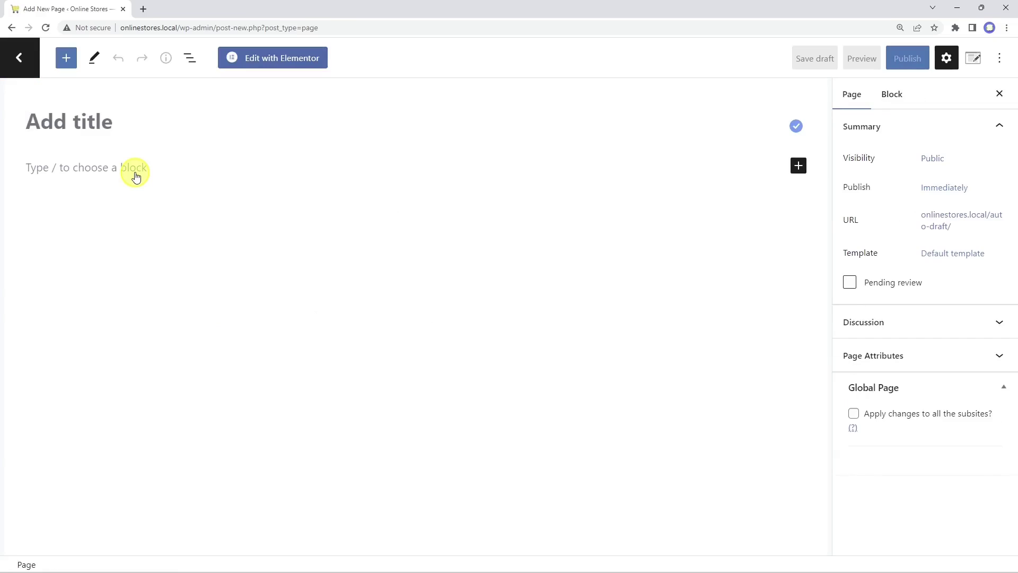
{"action": "type", "text": "Login"}
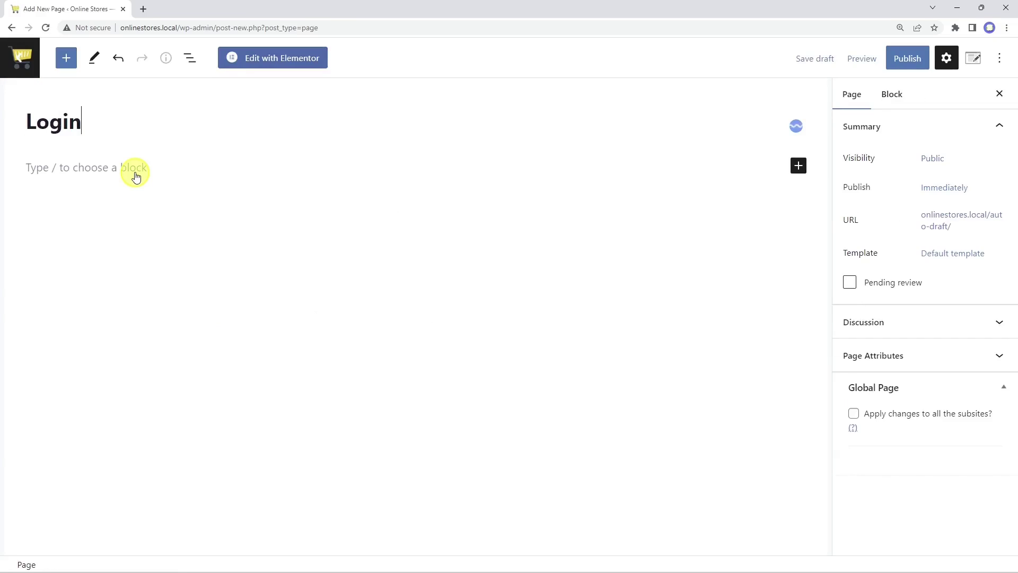
{"action": "left_click", "coordinate": [285, 58]}
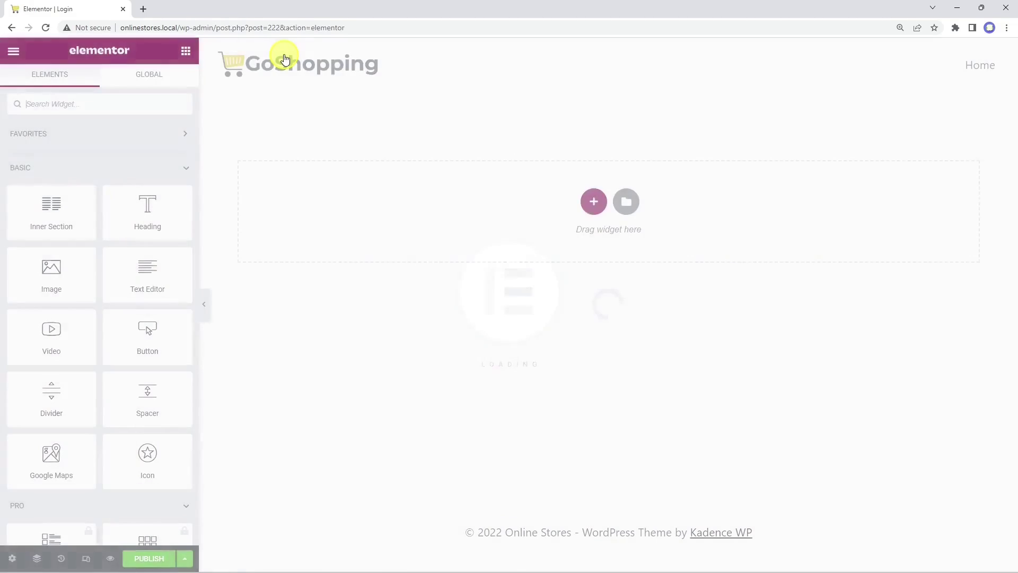
Step: Insert the saved Login Page Template from My Templates and apply its page settings
{"action": "left_click", "coordinate": [612, 200]}
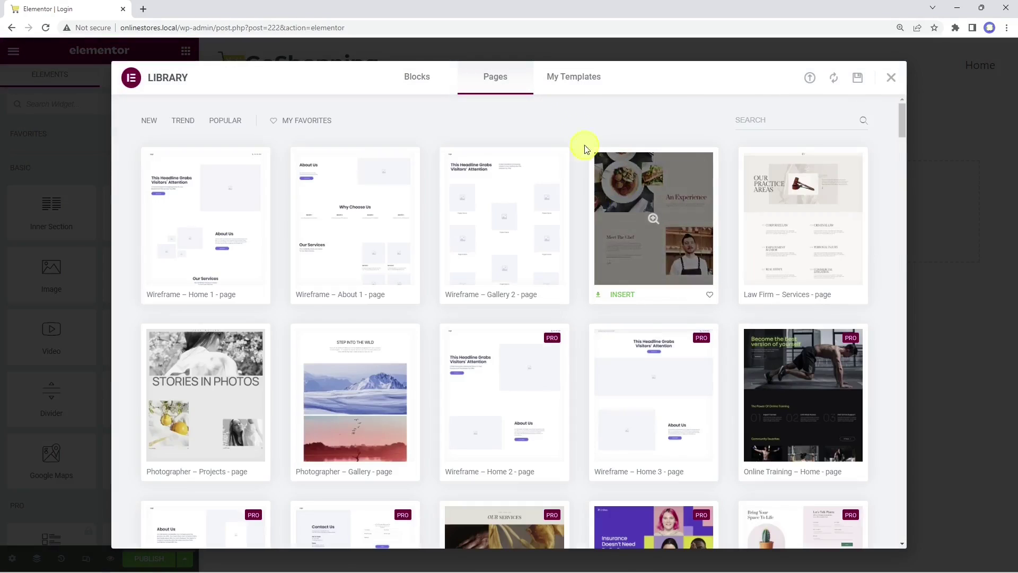
{"action": "left_click", "coordinate": [572, 88]}
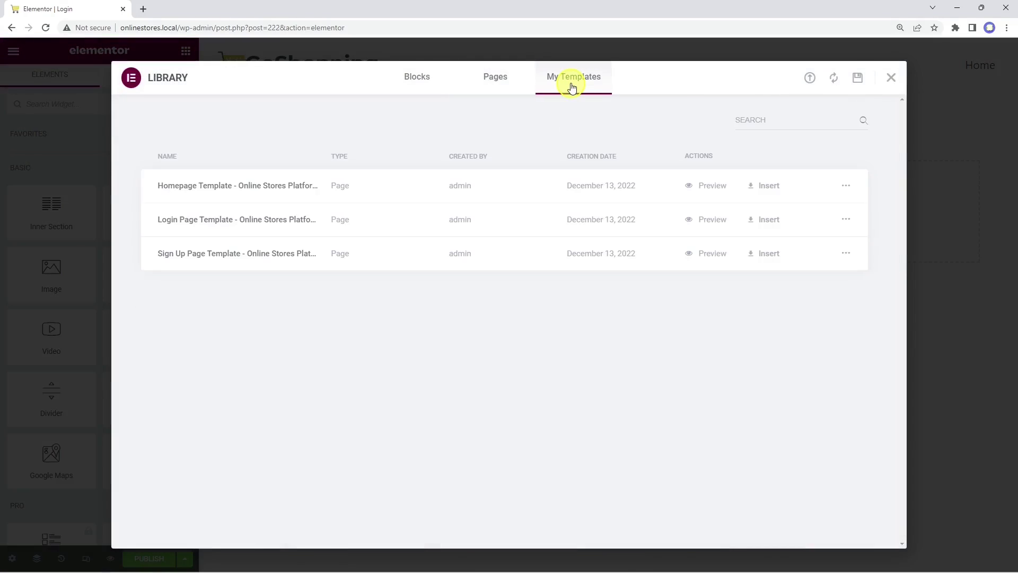
{"action": "left_click", "coordinate": [759, 218]}
{"action": "left_click", "coordinate": [571, 348]}
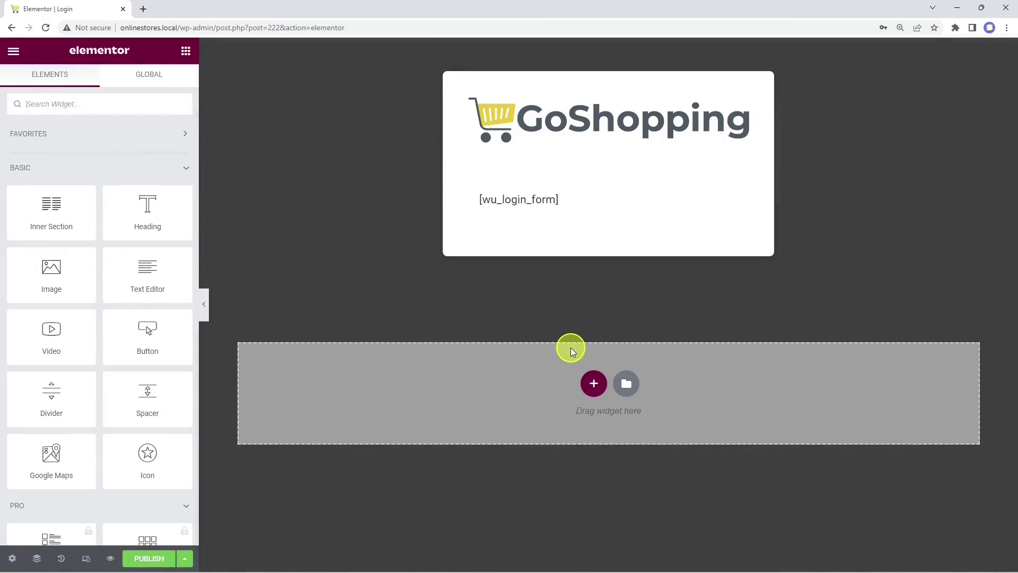
Step: Render the [wu_login_form] shortcode into the full login form and preview the page
{"action": "left_click", "coordinate": [566, 198]}
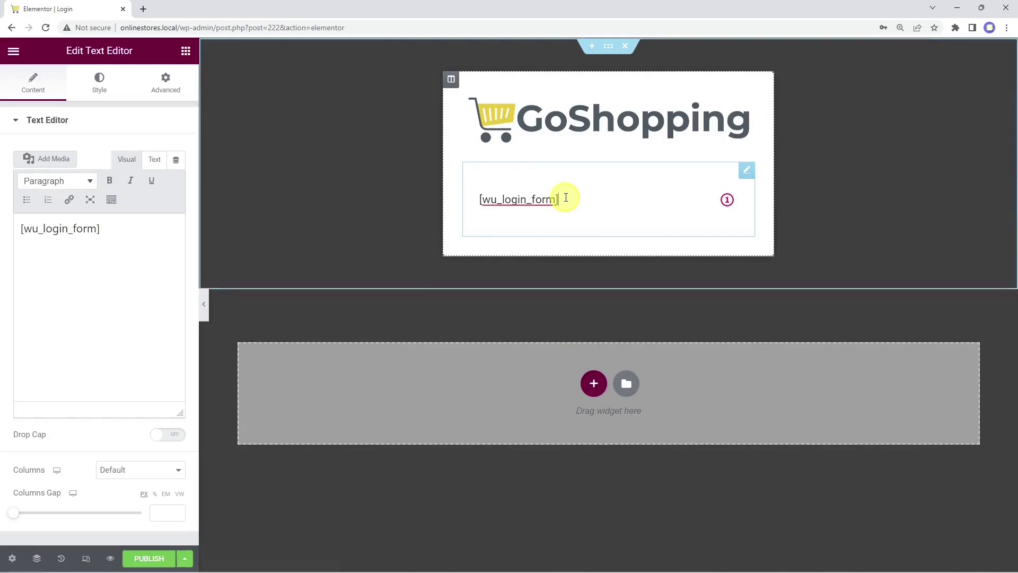
{"action": "left_click_drag", "start_coordinate": [577, 200], "coordinate": [483, 205]}
{"action": "left_click", "coordinate": [580, 198]}
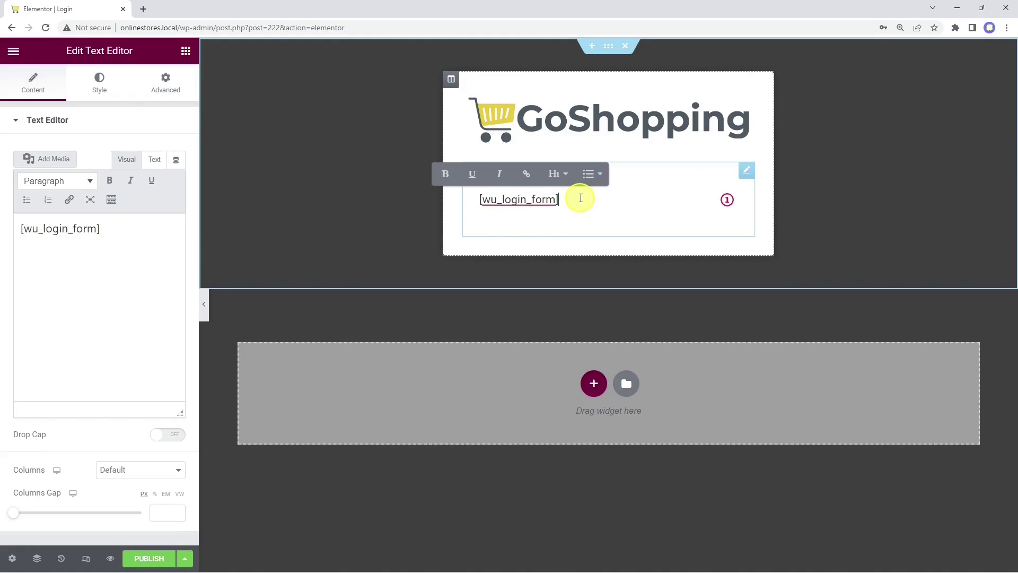
{"action": "left_click", "coordinate": [368, 224]}
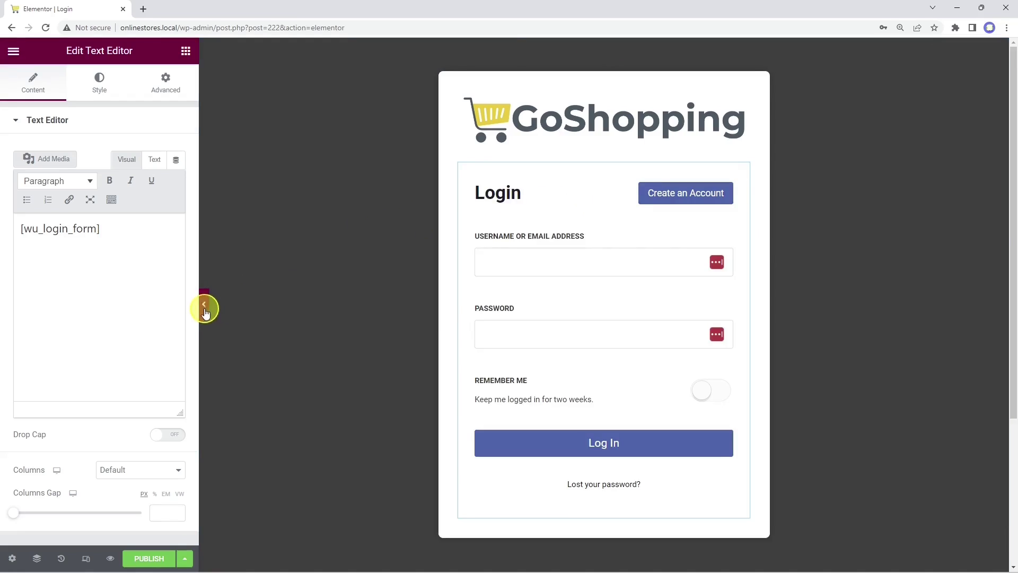
{"action": "left_click", "coordinate": [204, 304]}
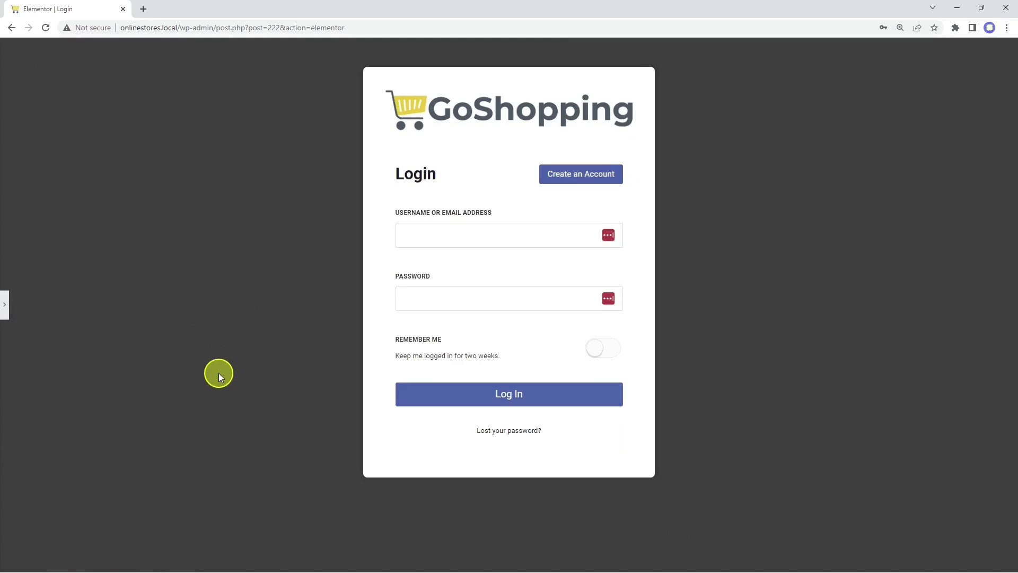
{"action": "left_click", "coordinate": [7, 305]}
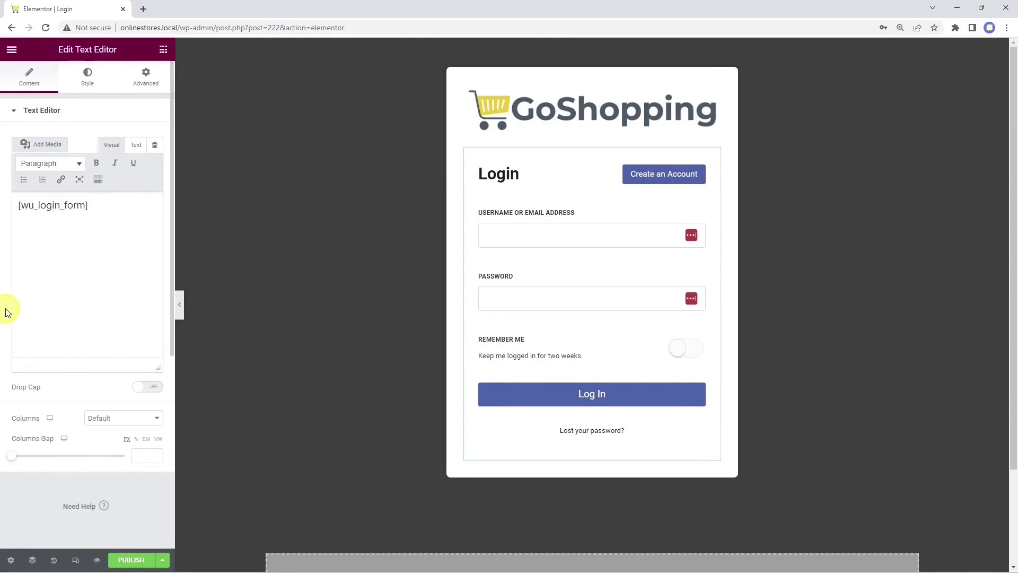
Step: Publish the Login page and go back to the pages list
{"action": "left_click", "coordinate": [125, 562]}
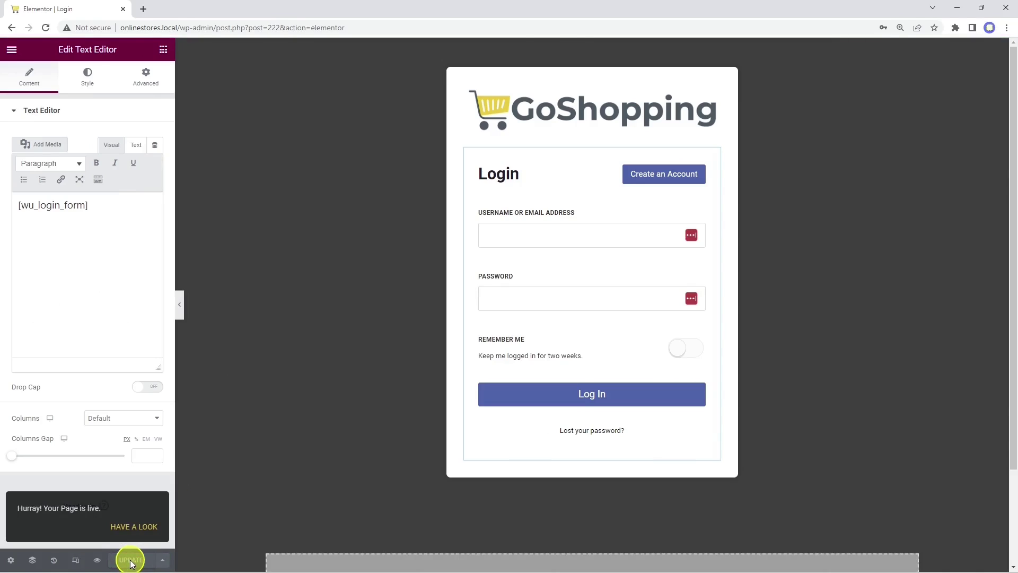
{"action": "left_click", "coordinate": [11, 27]}
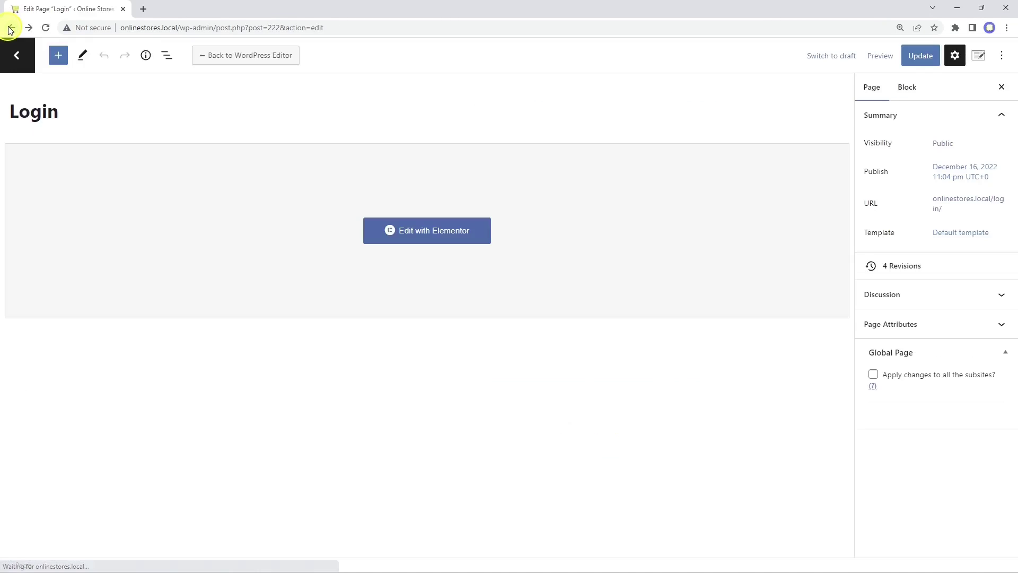
{"action": "left_click", "coordinate": [11, 28]}
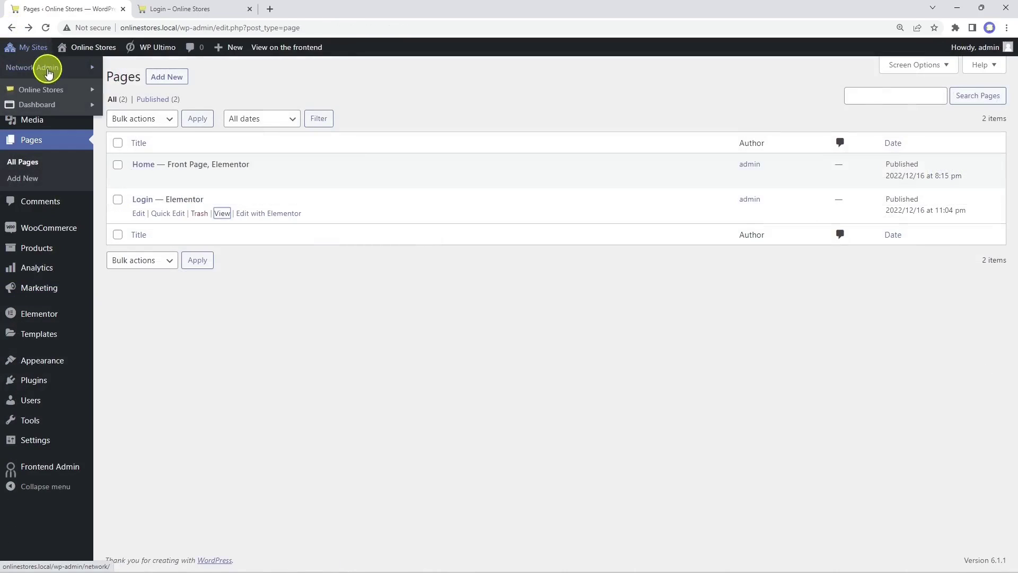
Step: Go to the network dashboard and open WP Ultimo's Login & Registration settings
{"action": "mouse_move", "coordinate": [46, 67]}
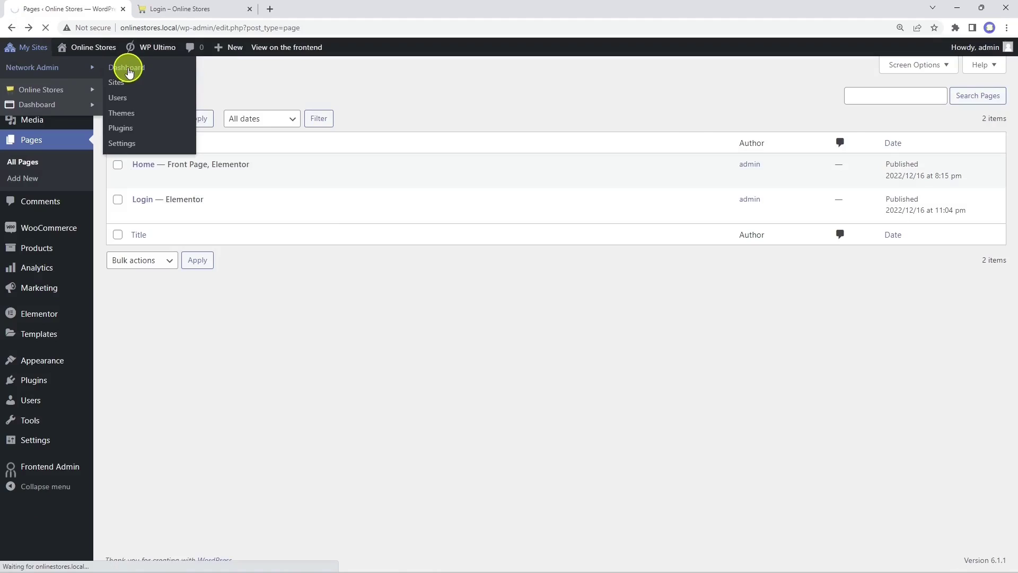
{"action": "left_click", "coordinate": [128, 68]}
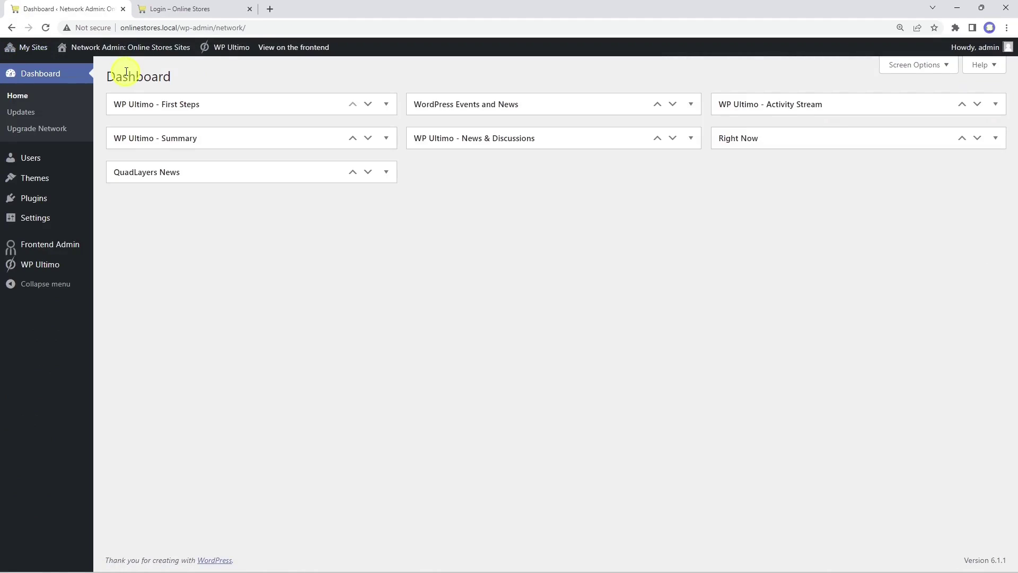
{"action": "mouse_move", "coordinate": [54, 268]}
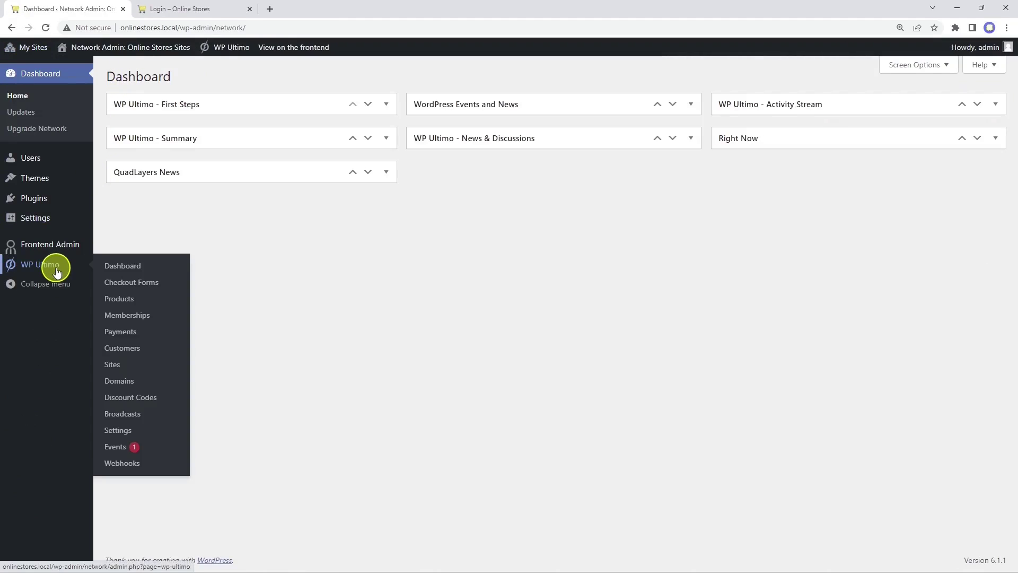
{"action": "left_click", "coordinate": [120, 430]}
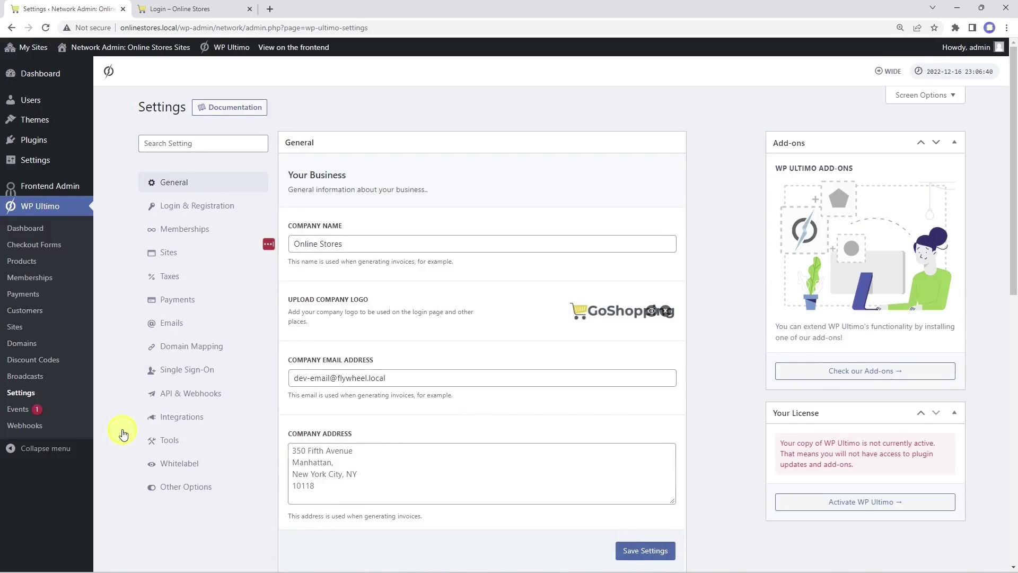
{"action": "left_click", "coordinate": [206, 207]}
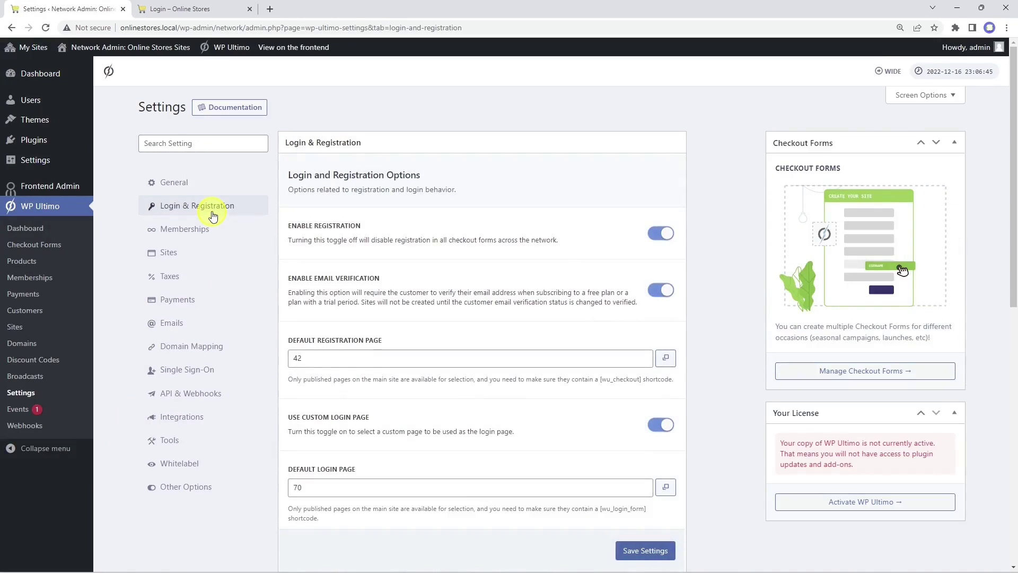
{"action": "scroll", "coordinate": [211, 209], "scroll_direction": "down", "scroll_amount": 3}
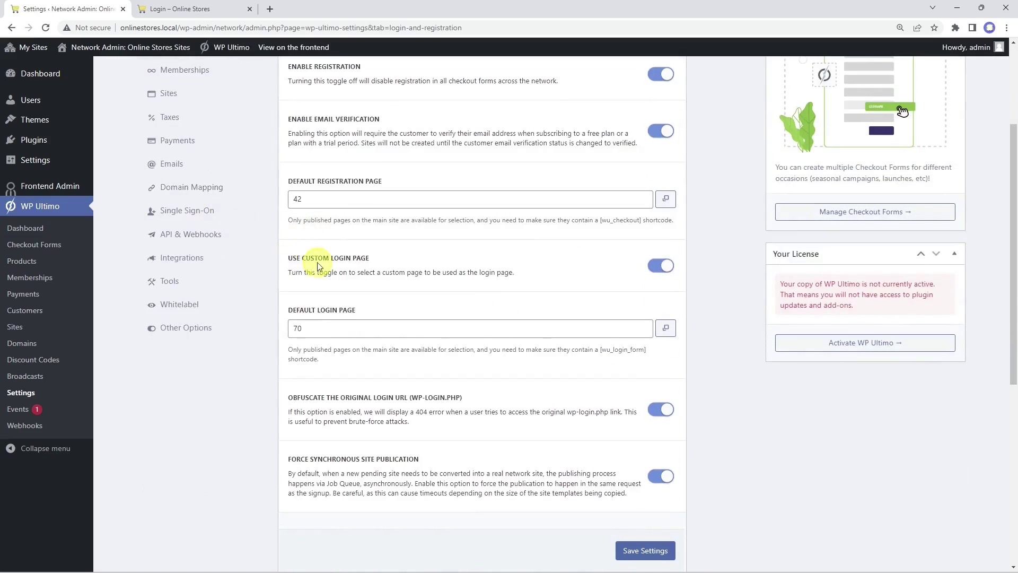
Step: Keep the custom login page enabled, set Default Login Page to Login, and save
{"action": "left_click", "coordinate": [628, 277]}
{"action": "left_click", "coordinate": [660, 266]}
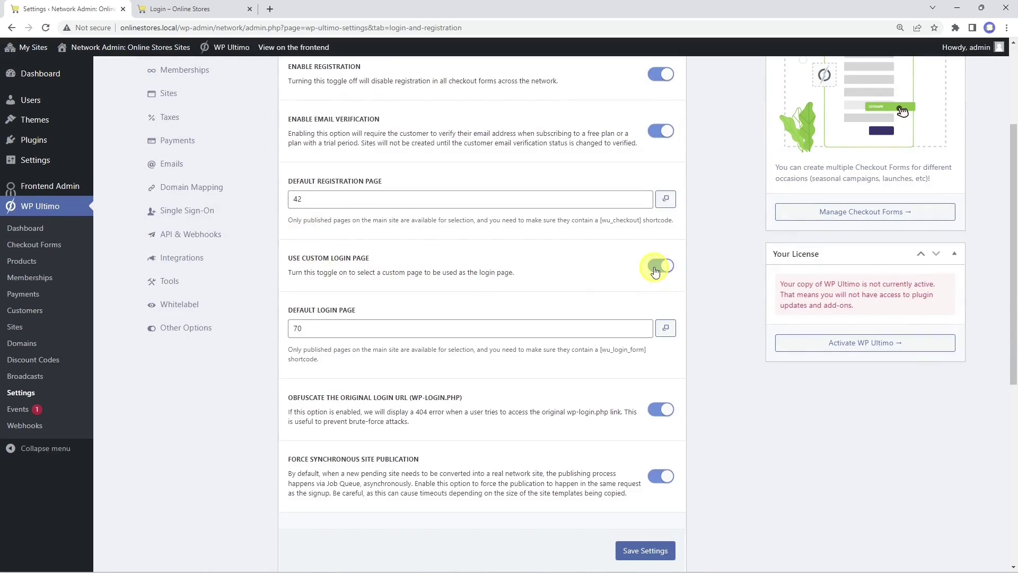
{"action": "left_click", "coordinate": [587, 329]}
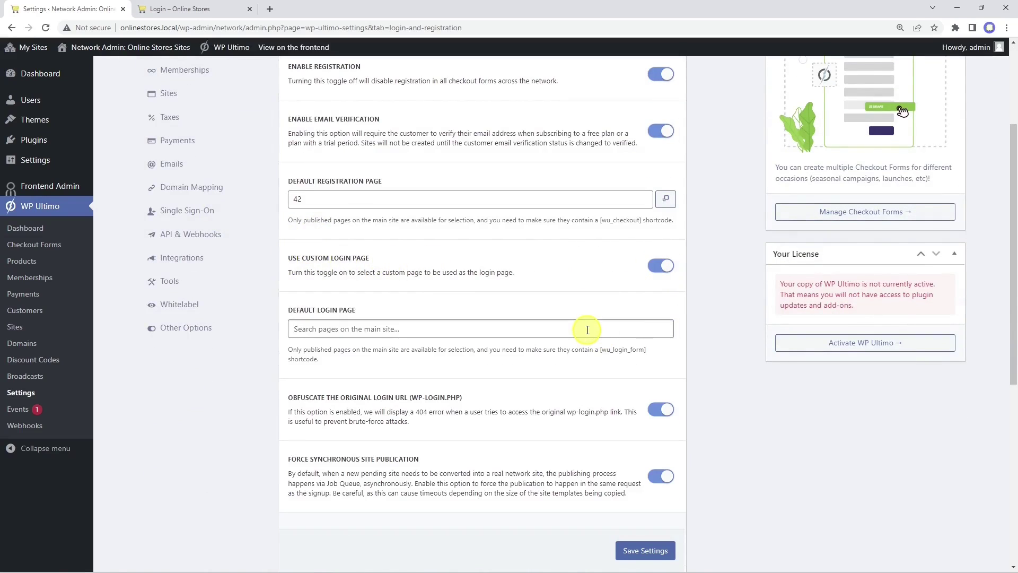
{"action": "type", "text": "log"}
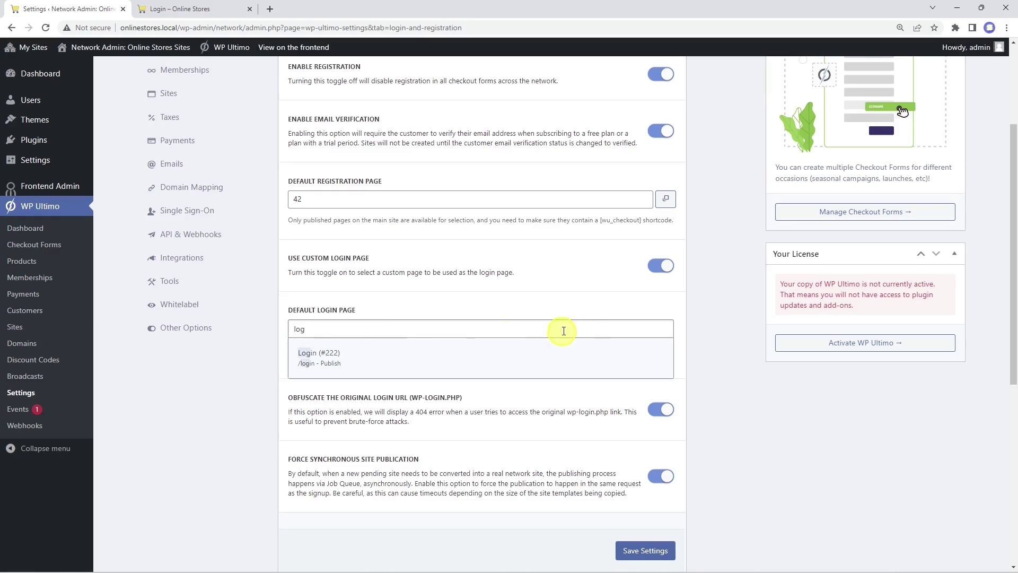
{"action": "left_click", "coordinate": [348, 352]}
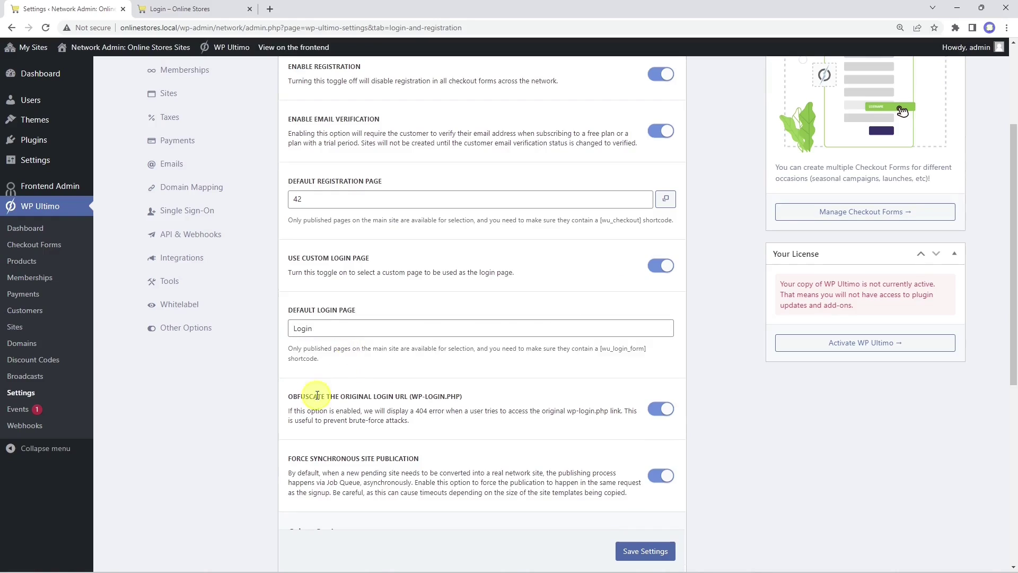
{"action": "left_click_drag", "start_coordinate": [289, 397], "coordinate": [533, 403]}
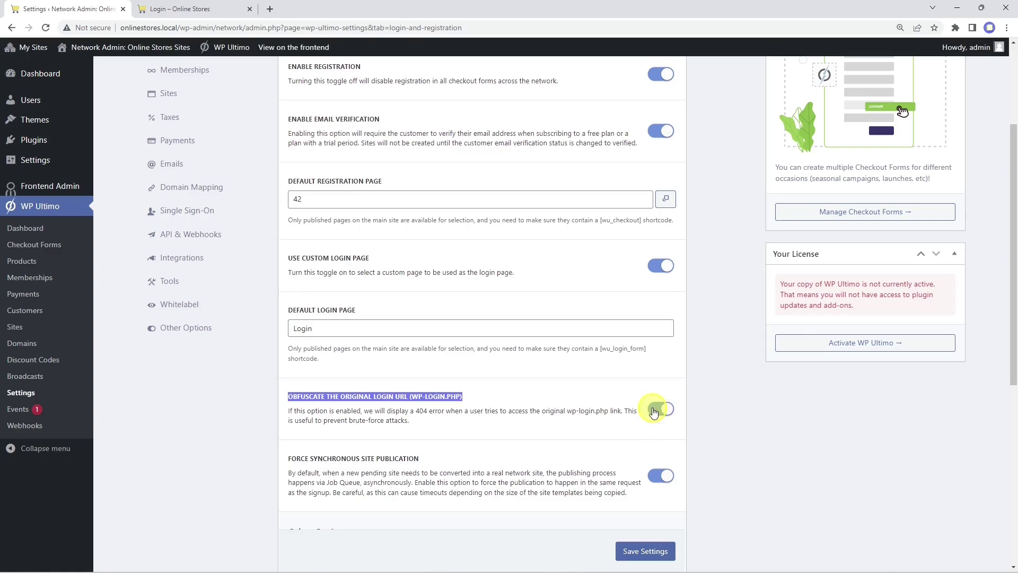
{"action": "scroll", "coordinate": [583, 412], "scroll_direction": "up", "scroll_amount": 1}
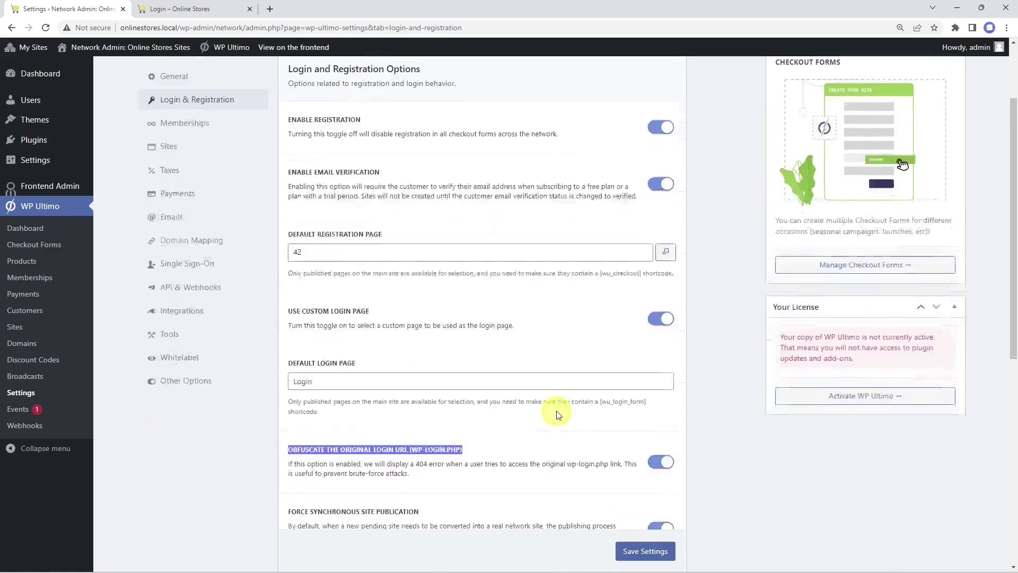
{"action": "scroll", "coordinate": [583, 424], "scroll_direction": "down", "scroll_amount": 1}
{"action": "left_click", "coordinate": [644, 551]}
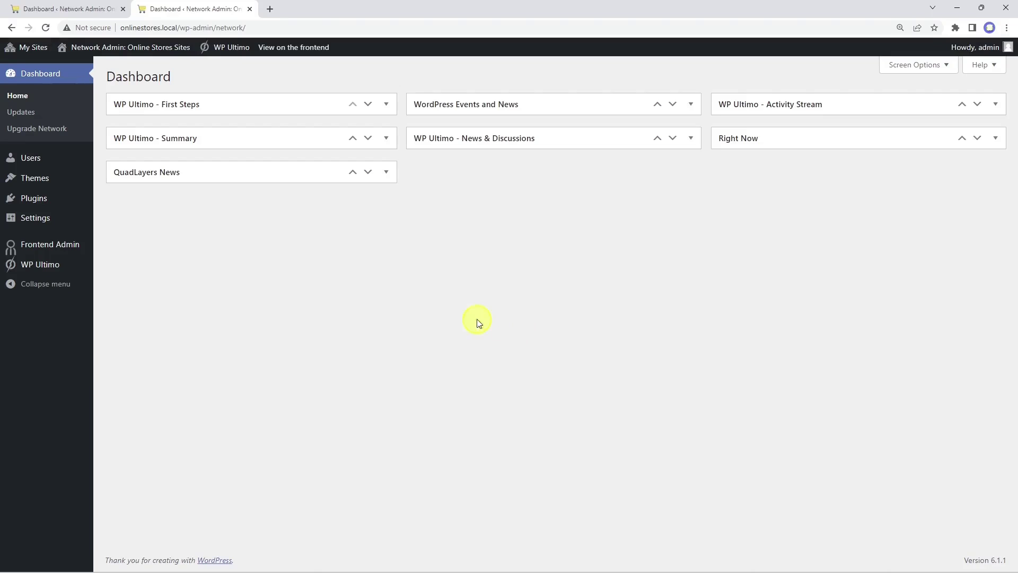
Step: Add a Site Template-type site titled 'Site Template' at subdomain 'sitetemplate' and open its dashboard
{"action": "mouse_move", "coordinate": [34, 269]}
{"action": "left_click", "coordinate": [119, 364]}
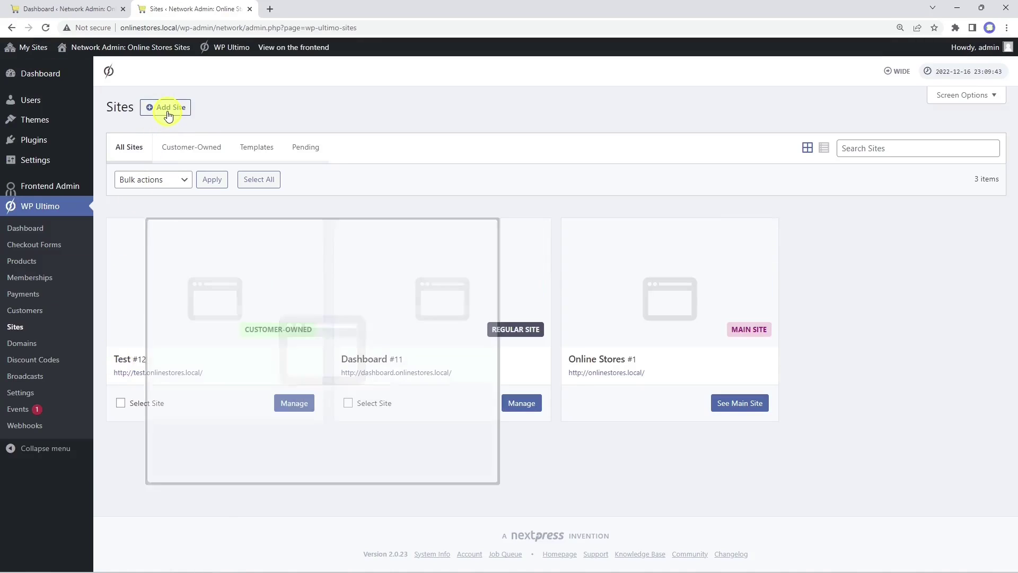
{"action": "left_click", "coordinate": [167, 109]}
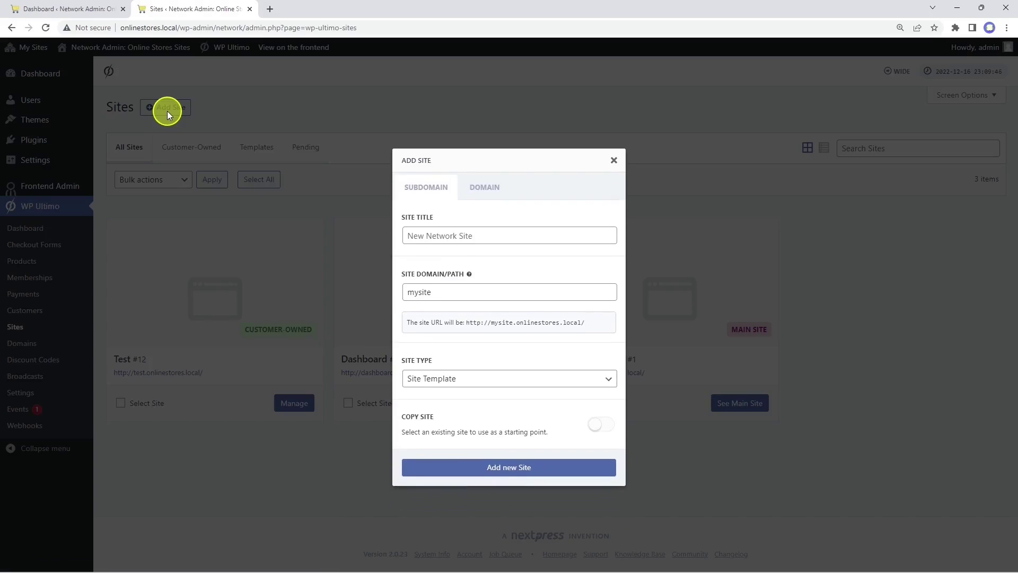
{"action": "left_click", "coordinate": [470, 236]}
{"action": "type", "text": "Site "}
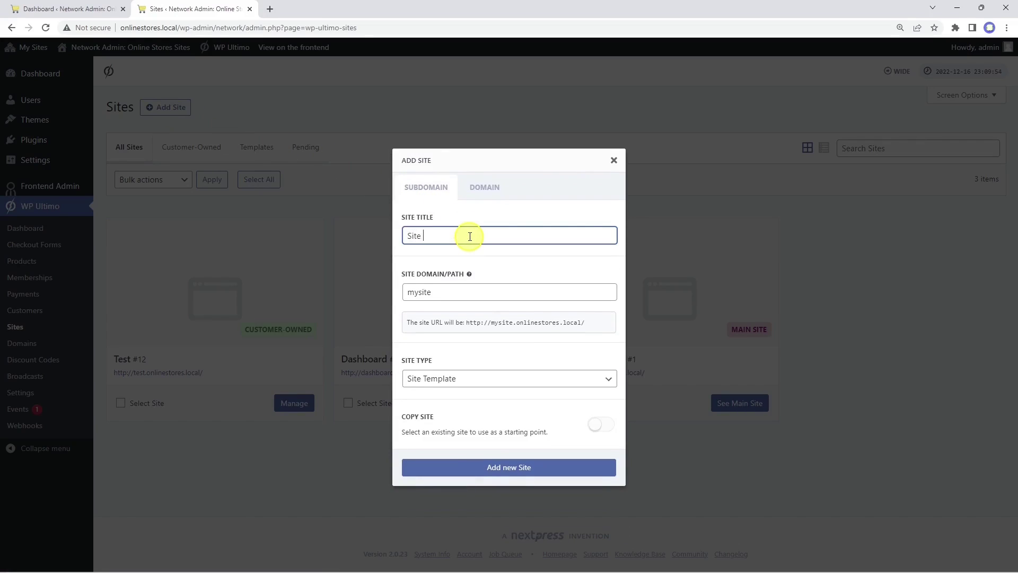
{"action": "type", "text": "Template"}
{"action": "left_click", "coordinate": [484, 292]}
{"action": "type", "text": "sitetemplate"}
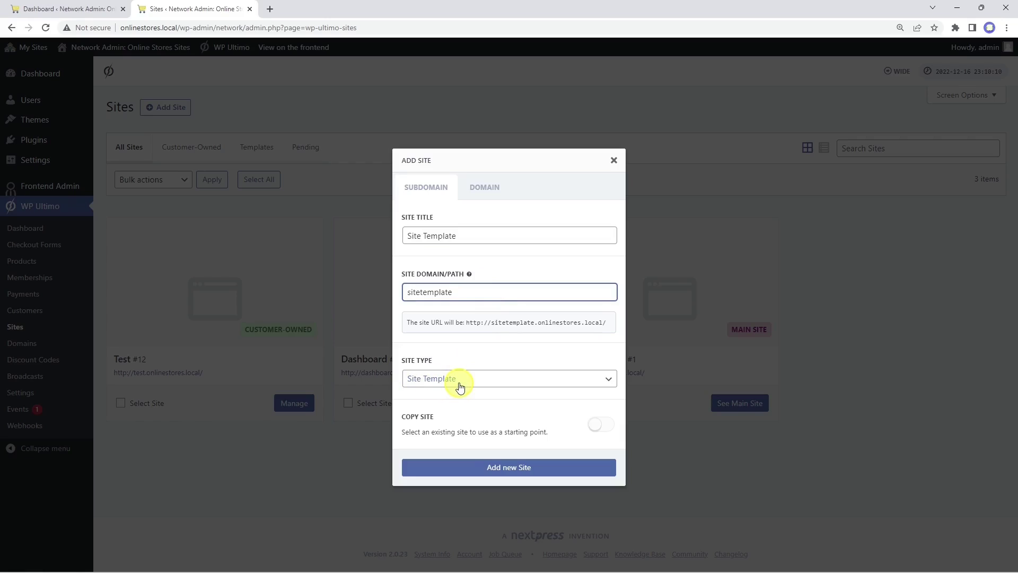
{"action": "left_click", "coordinate": [511, 466]}
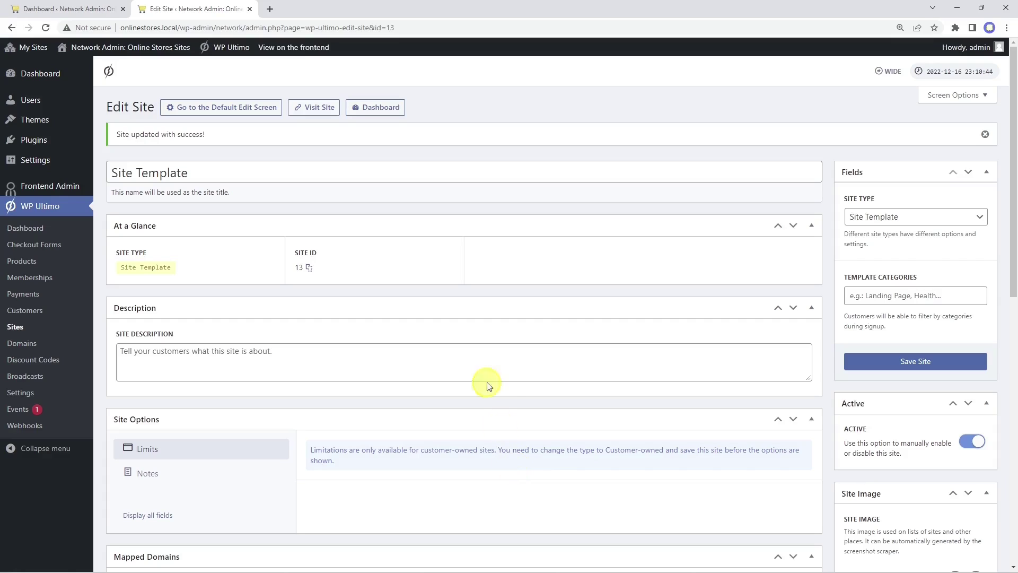
{"action": "left_click", "coordinate": [382, 110]}
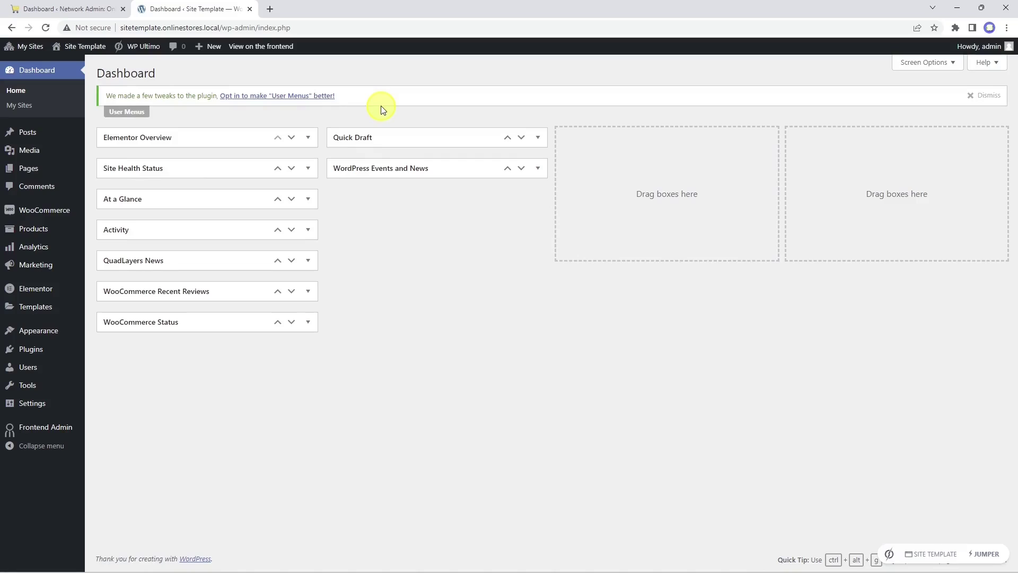
Step: Trash the sample comment and permanently delete it
{"action": "left_click", "coordinate": [41, 186]}
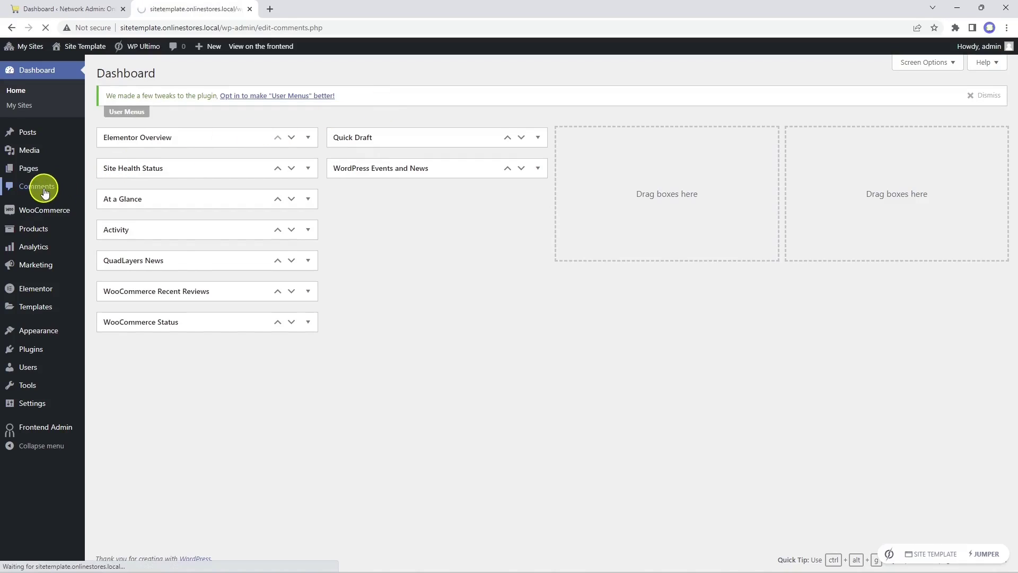
{"action": "left_click", "coordinate": [436, 312]}
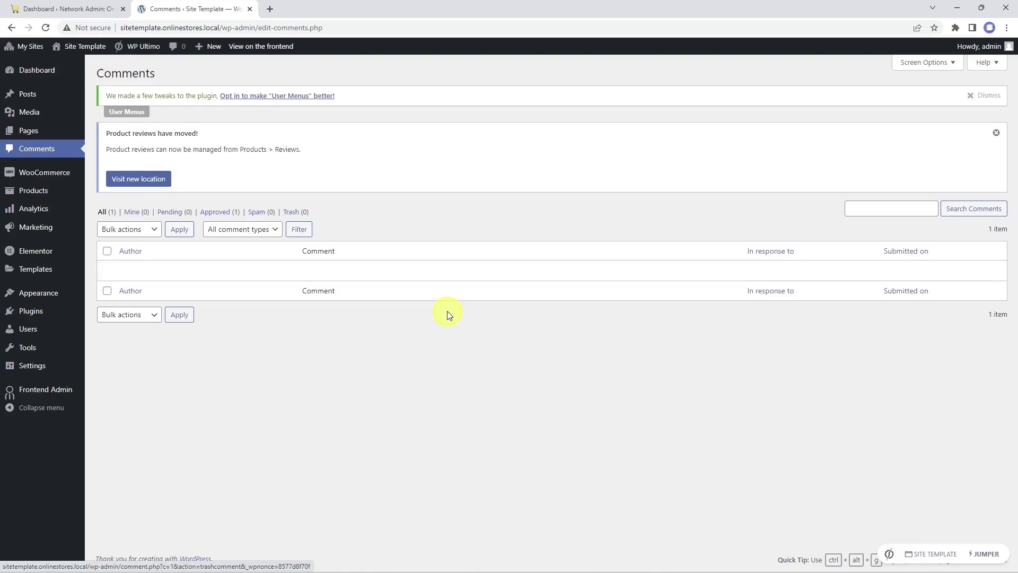
{"action": "left_click", "coordinate": [295, 212]}
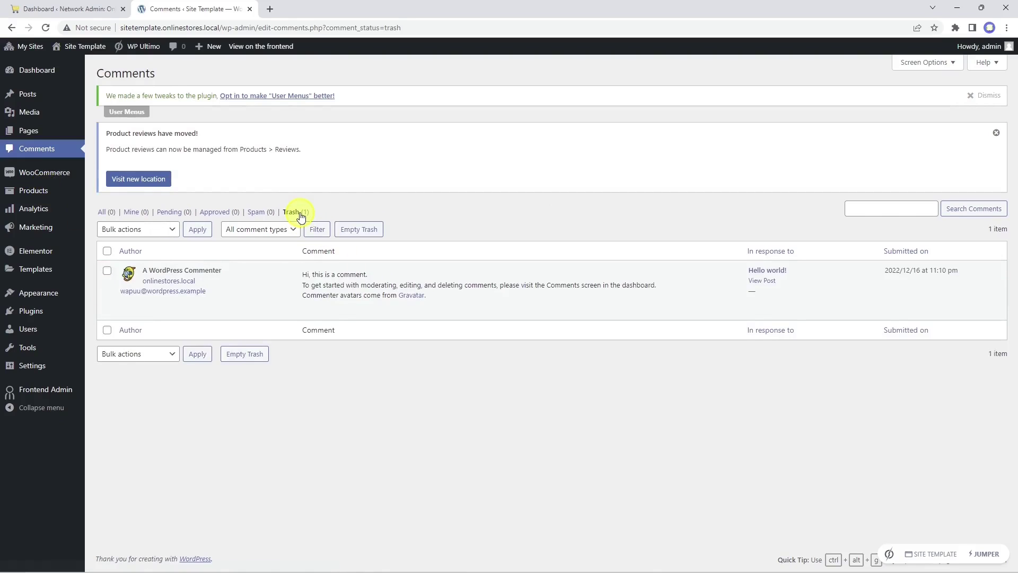
{"action": "left_click", "coordinate": [391, 312]}
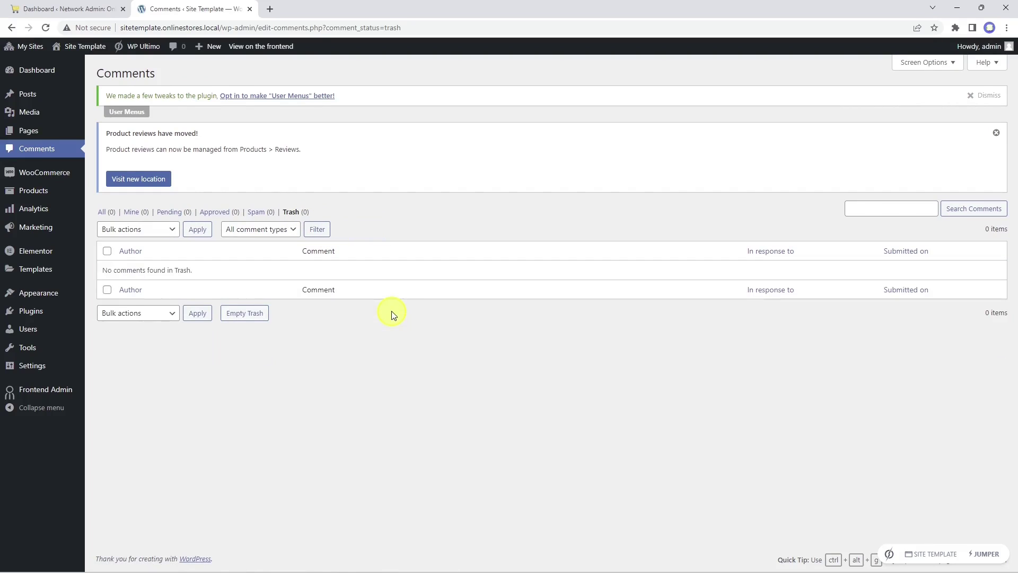
Step: Trash the 'Hello world!' post, empty the posts trash, and dismiss the notices
{"action": "left_click", "coordinate": [29, 97]}
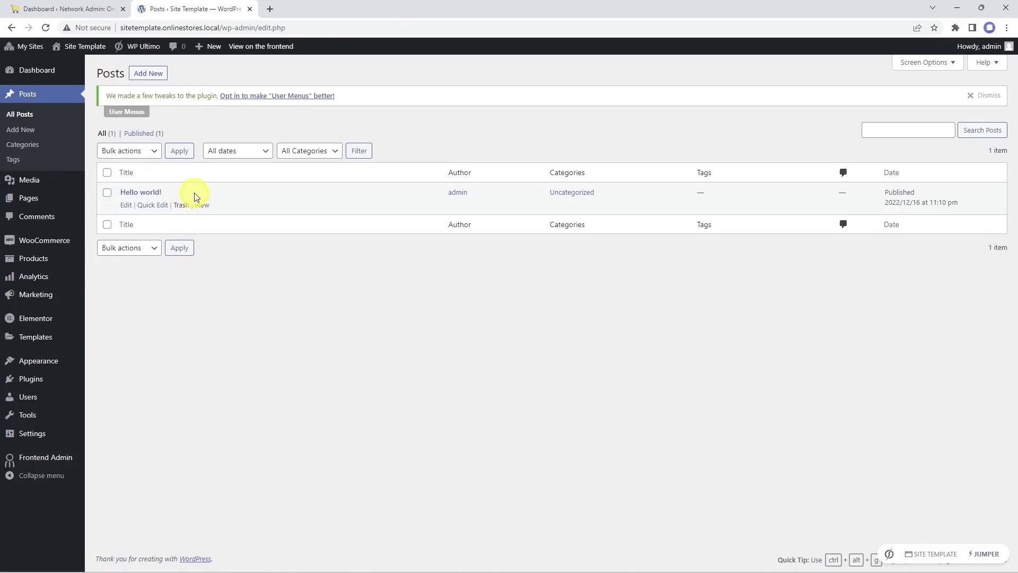
{"action": "left_click", "coordinate": [180, 207]}
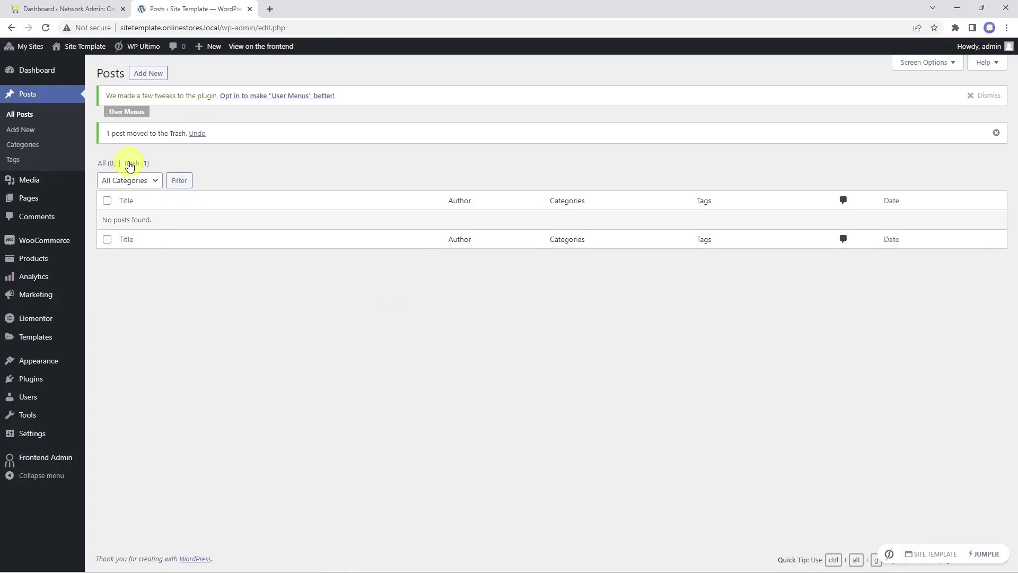
{"action": "left_click", "coordinate": [130, 165]}
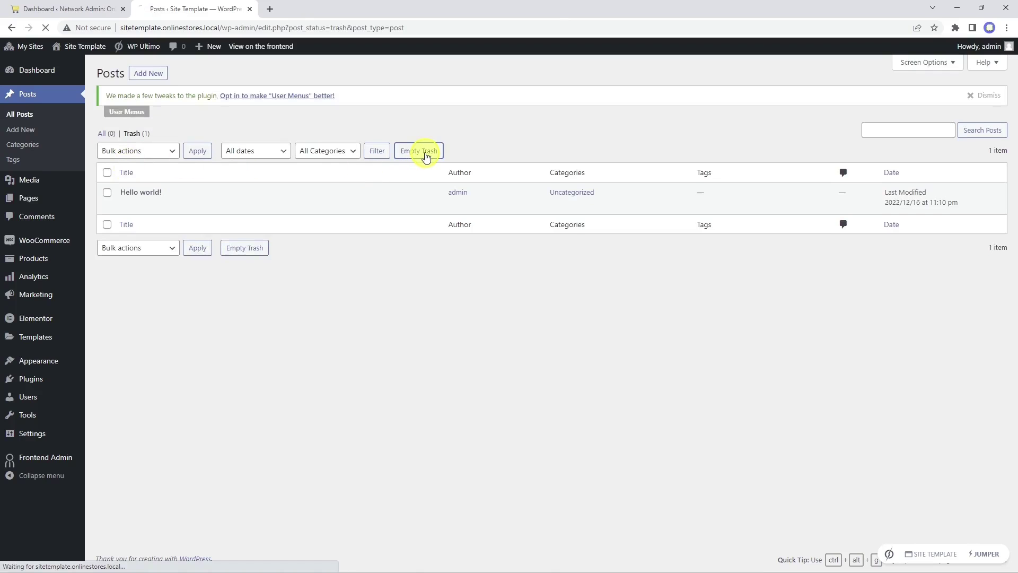
{"action": "left_click", "coordinate": [426, 153]}
{"action": "left_click", "coordinate": [981, 94]}
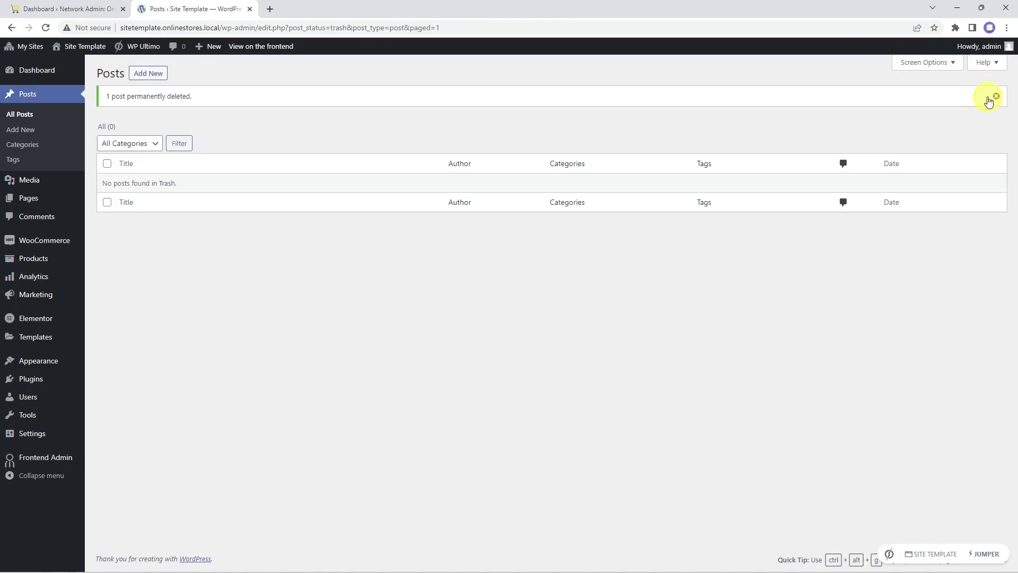
{"action": "left_click", "coordinate": [999, 98]}
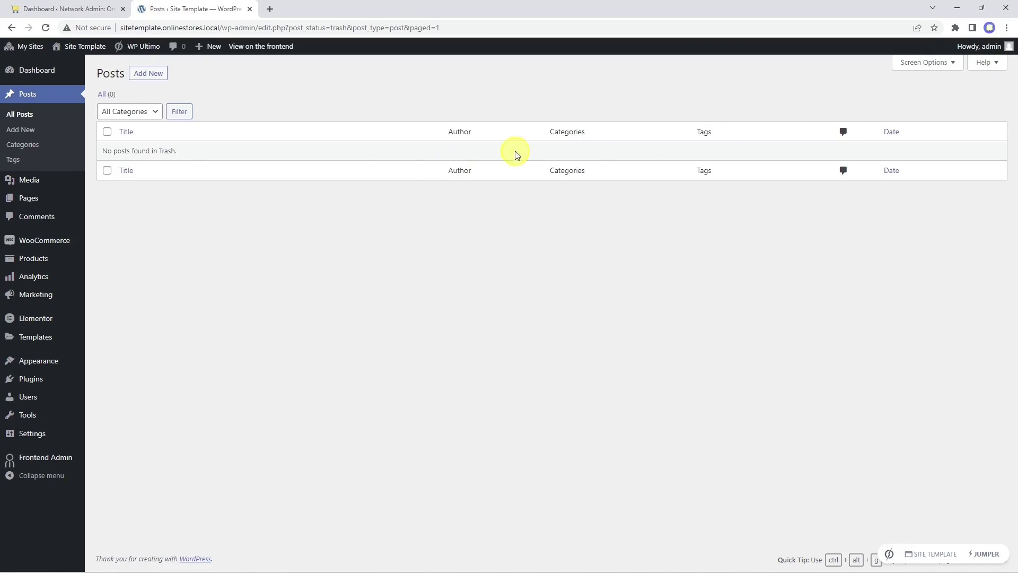
{"action": "left_click", "coordinate": [44, 203]}
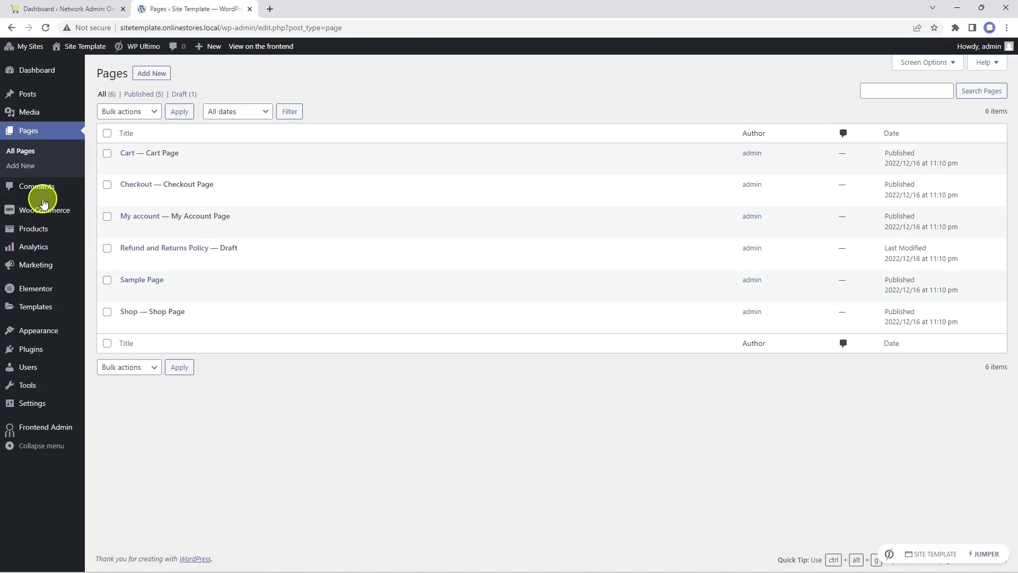
Step: Trash the Sample Page and delete it permanently from the trash
{"action": "left_click", "coordinate": [107, 281]}
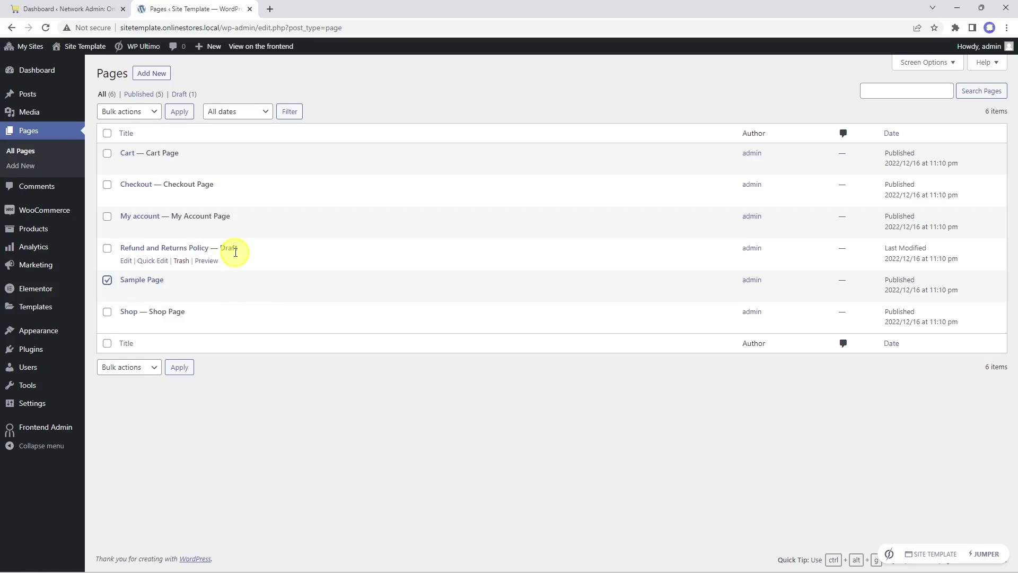
{"action": "left_click", "coordinate": [180, 293]}
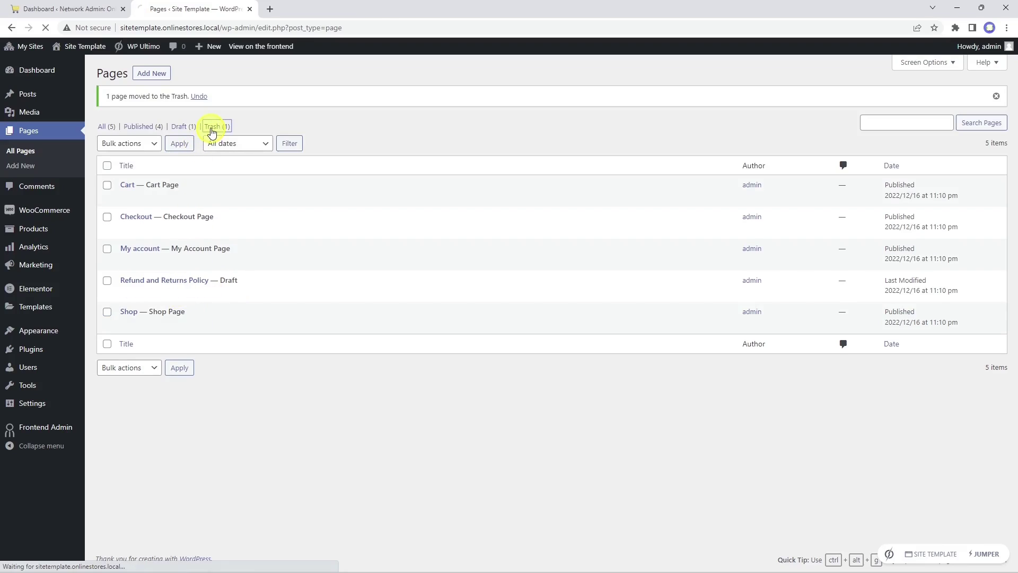
{"action": "left_click", "coordinate": [211, 127]}
{"action": "left_click", "coordinate": [200, 167]}
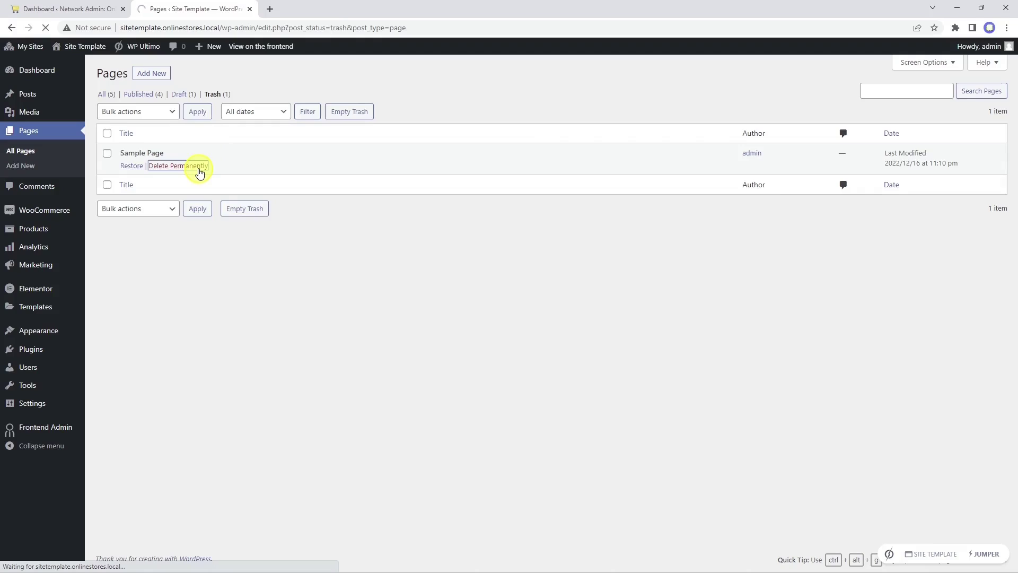
Step: Open the Site Template site's front end in a new browser tab
{"action": "mouse_move", "coordinate": [83, 48]}
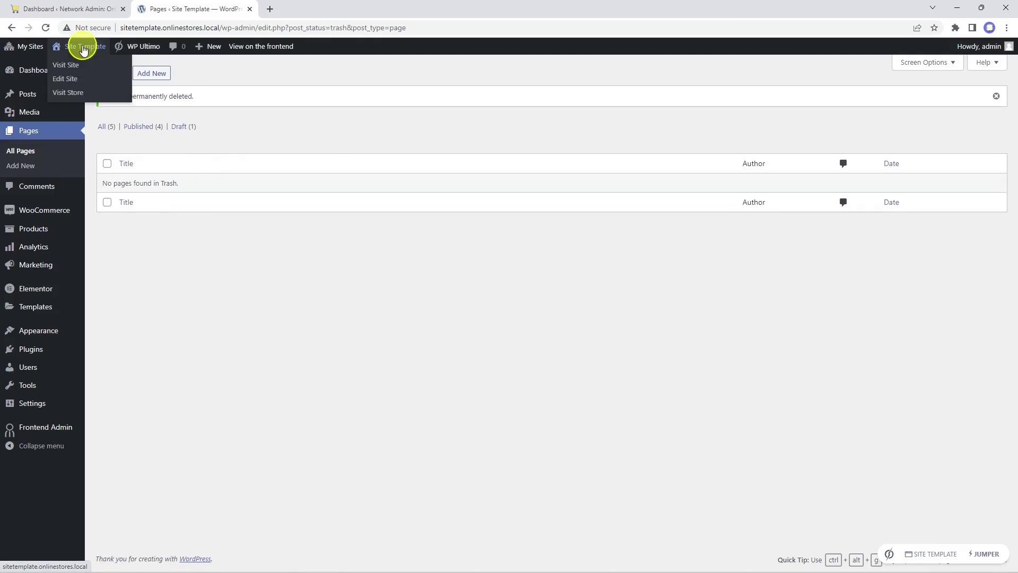
{"action": "right_click", "coordinate": [68, 65]}
{"action": "left_click", "coordinate": [91, 79]}
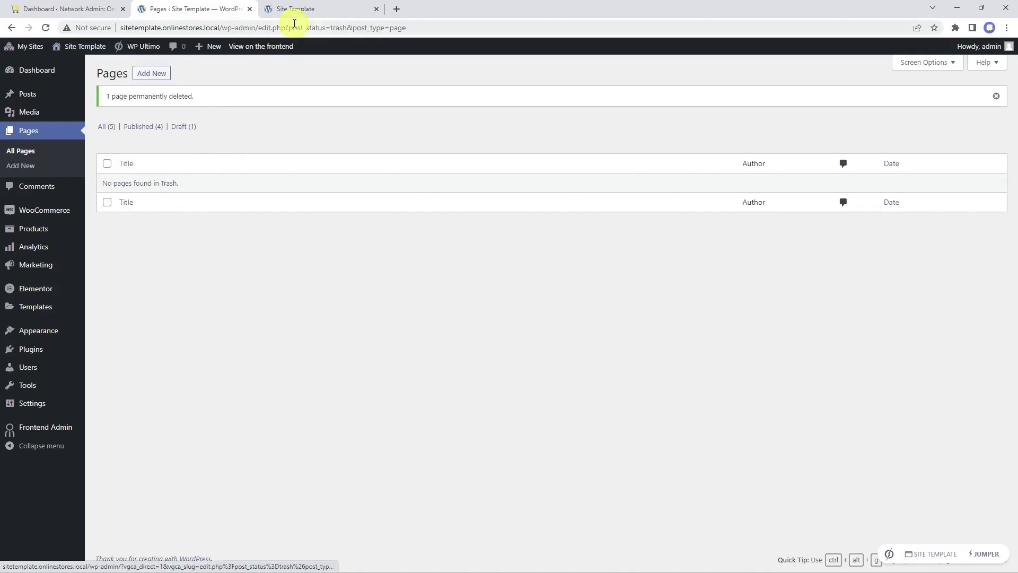
Step: Check the Site Template front page, activate the Kadence theme, and return to Network Admin
{"action": "left_click", "coordinate": [297, 9]}
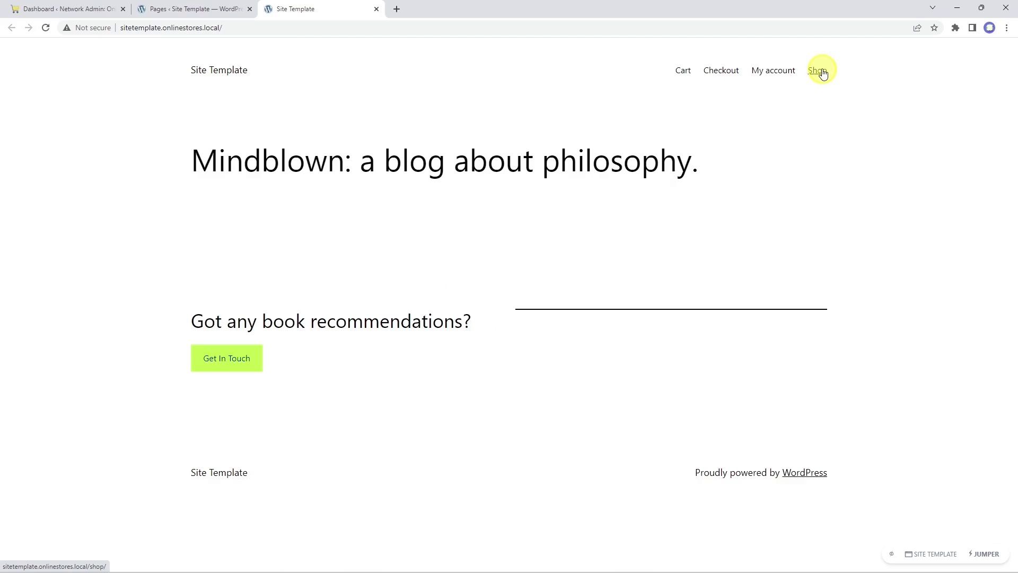
{"action": "left_click", "coordinate": [206, 10]}
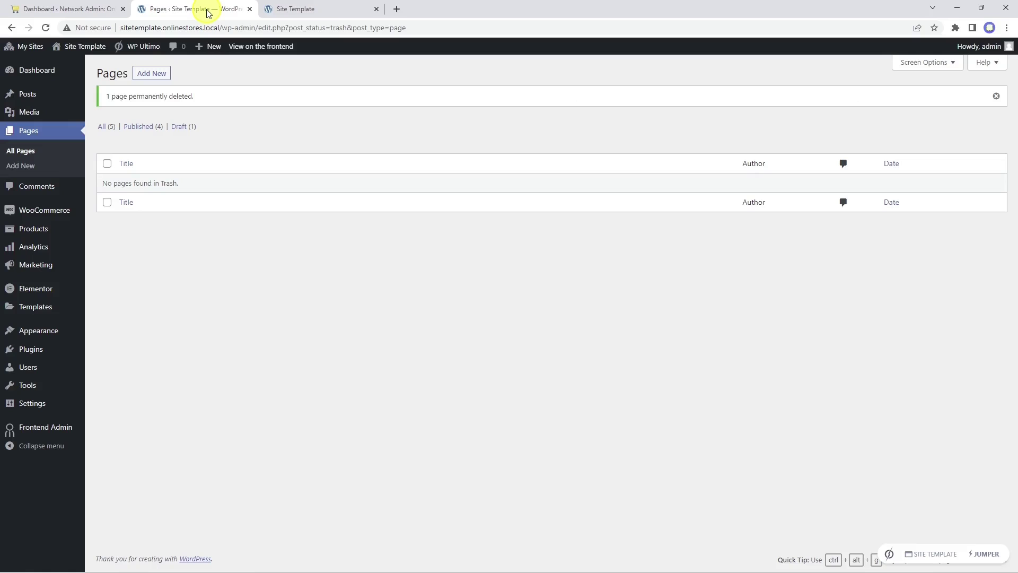
{"action": "mouse_move", "coordinate": [48, 329]}
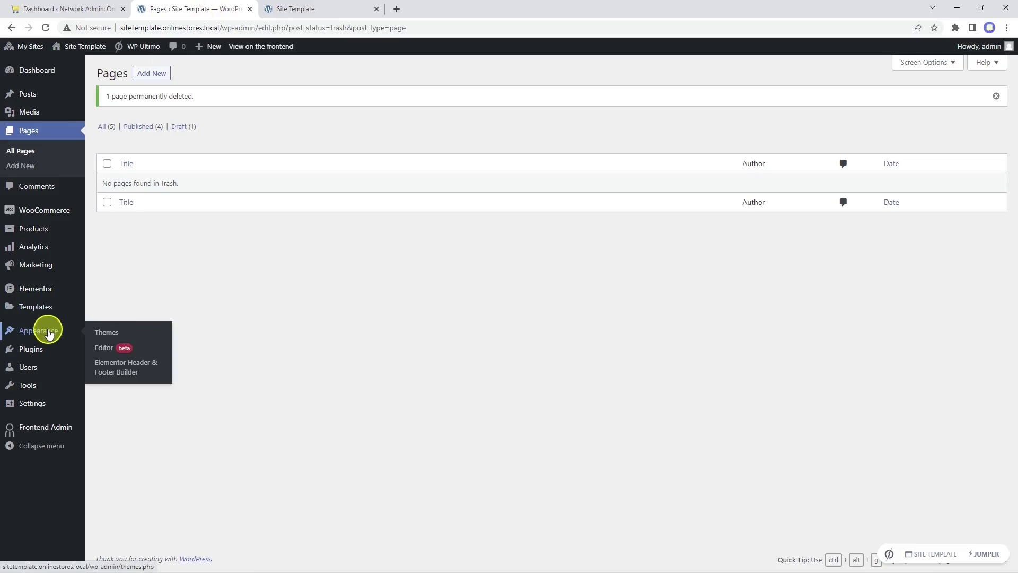
{"action": "left_click", "coordinate": [115, 333]}
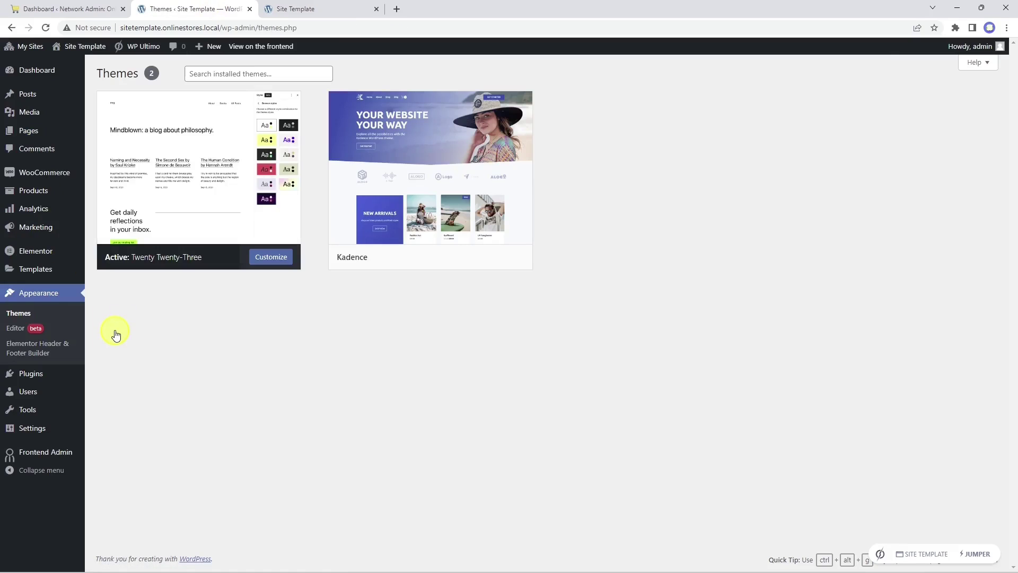
{"action": "mouse_move", "coordinate": [460, 263]}
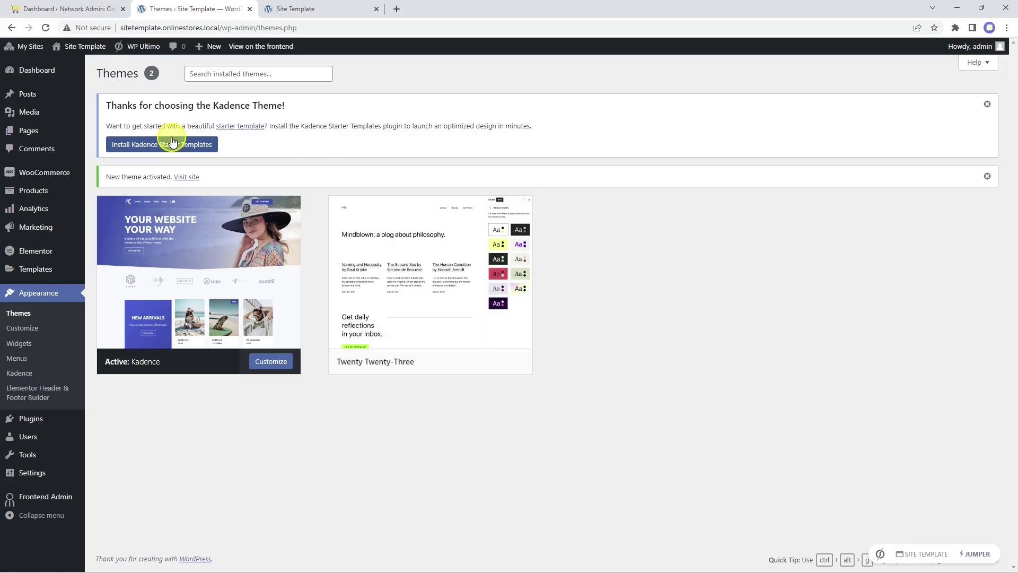
{"action": "left_click", "coordinate": [80, 9]}
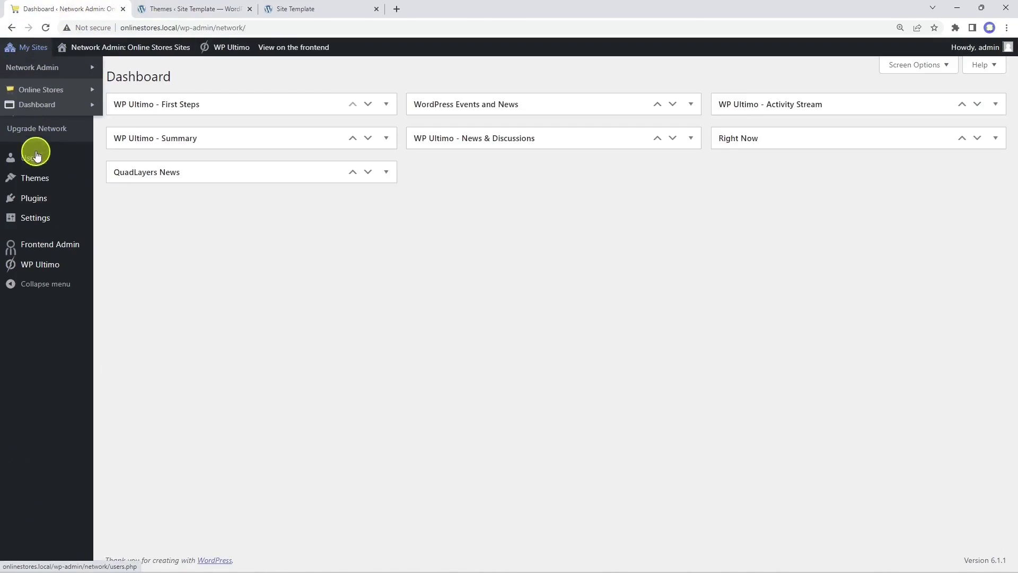
Step: Search 'kadence', then install and network-activate Starter Templates by Kadence WP
{"action": "left_click", "coordinate": [36, 199]}
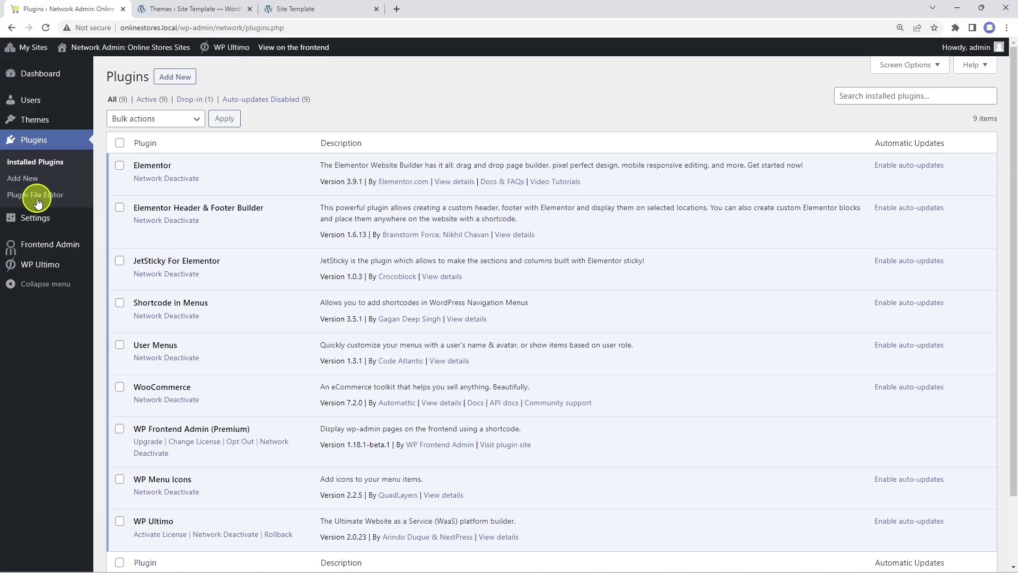
{"action": "left_click", "coordinate": [175, 78]}
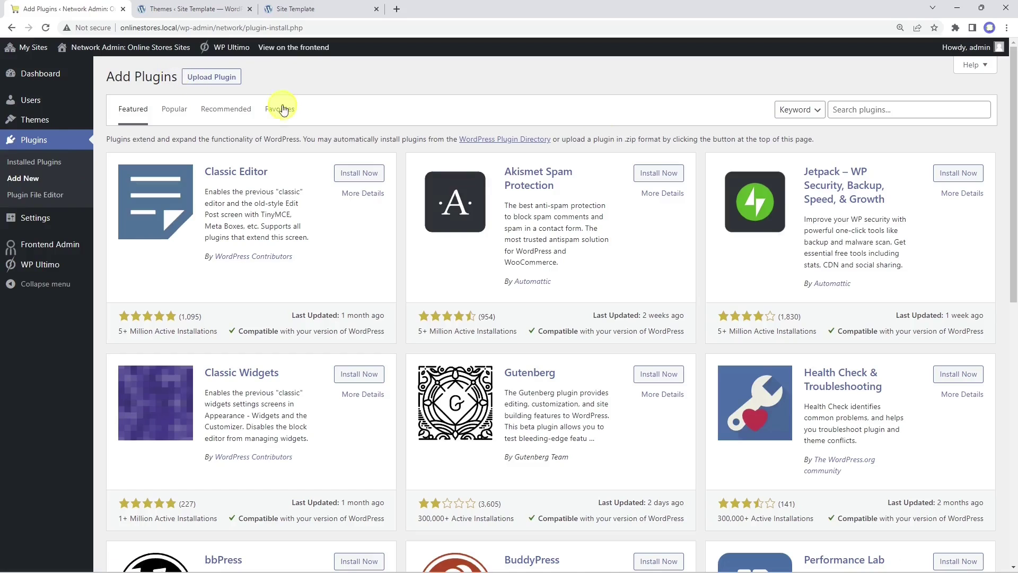
{"action": "left_click", "coordinate": [920, 108]}
{"action": "type", "text": "kadence"}
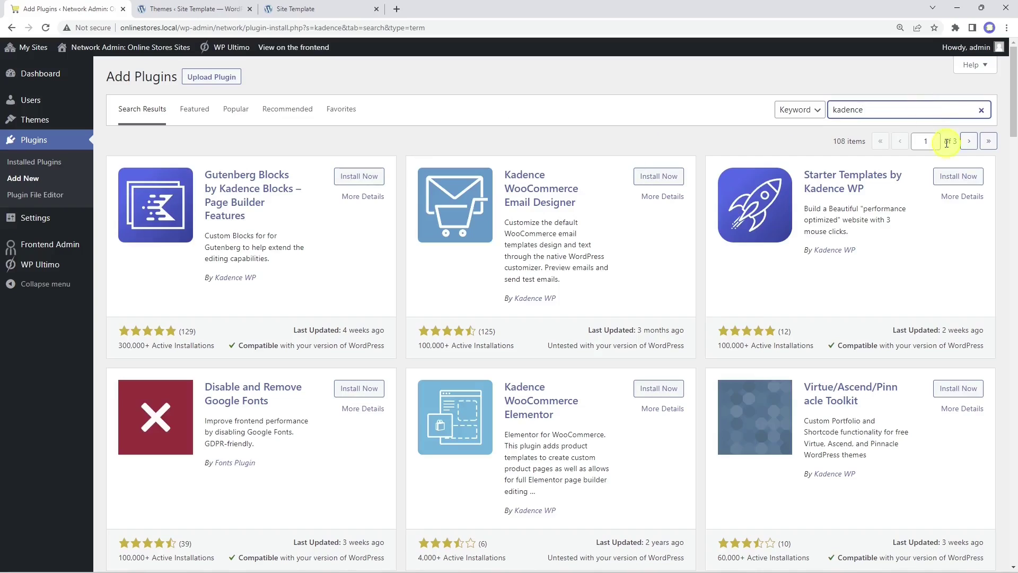
{"action": "left_click", "coordinate": [960, 177]}
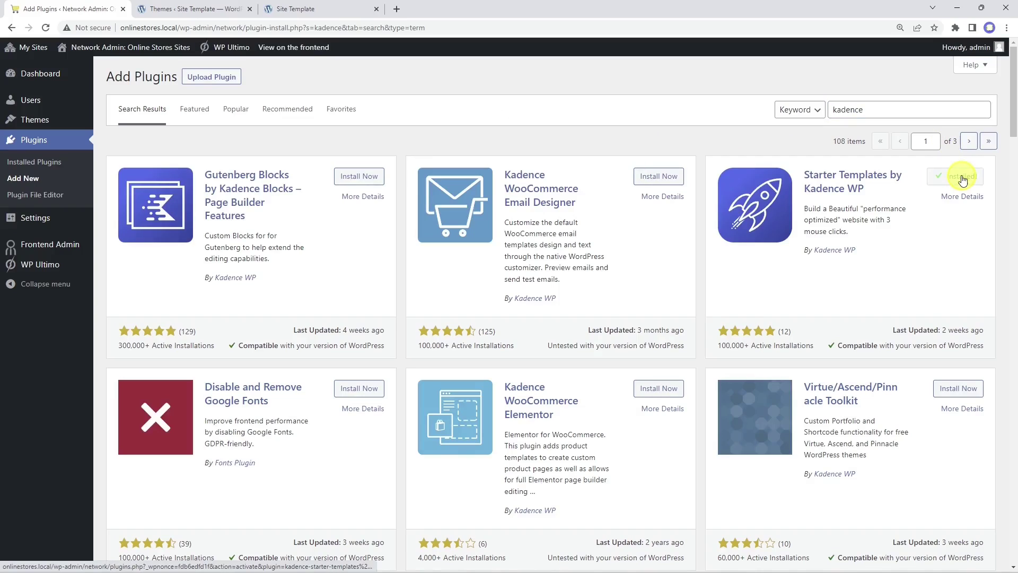
{"action": "left_click", "coordinate": [964, 181]}
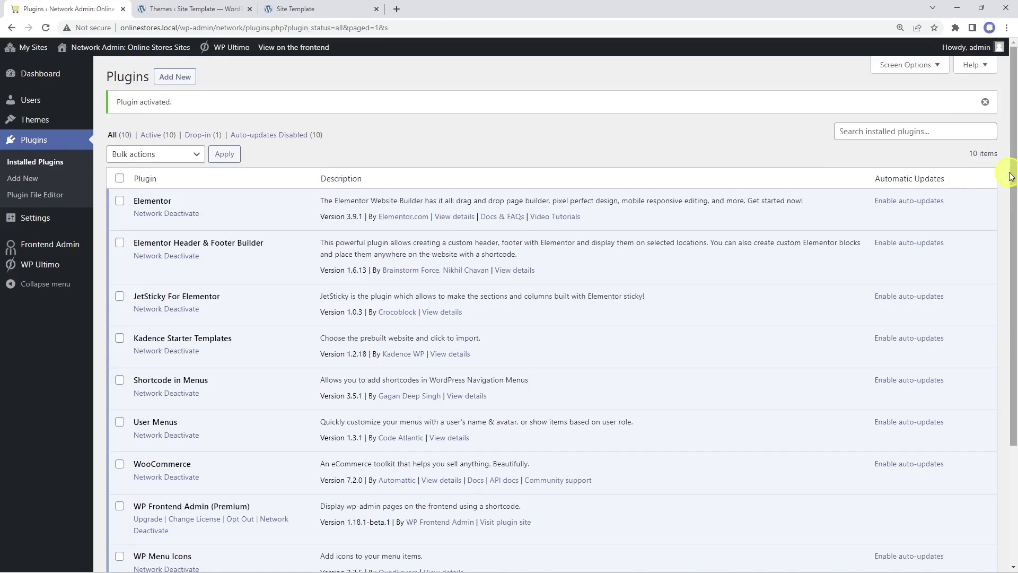
{"action": "left_click", "coordinate": [352, 9]}
{"action": "left_click", "coordinate": [181, 8]}
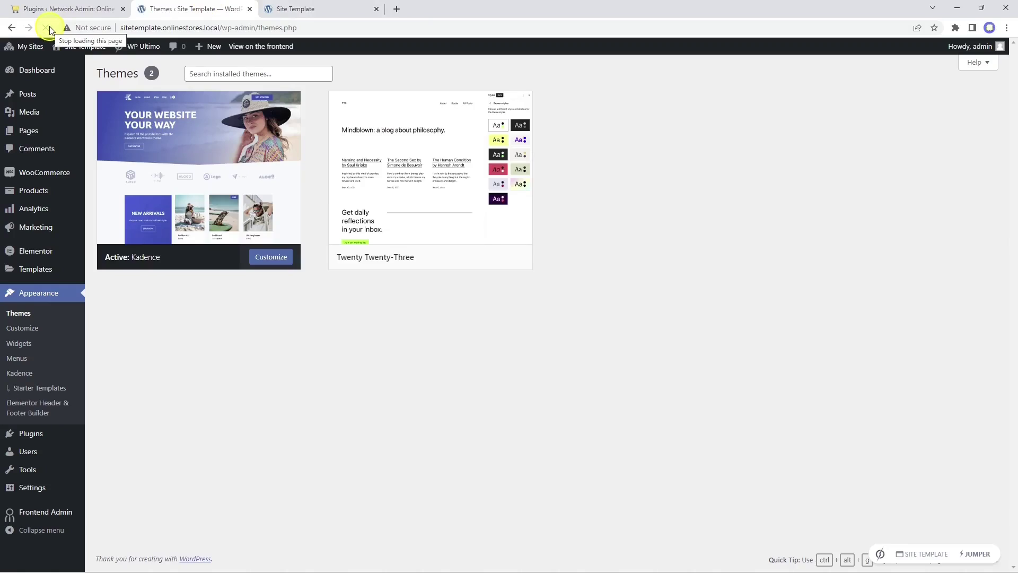
Step: Open the Kadence Starter Templates library and choose Gutenberg as the page builder
{"action": "left_click", "coordinate": [42, 389]}
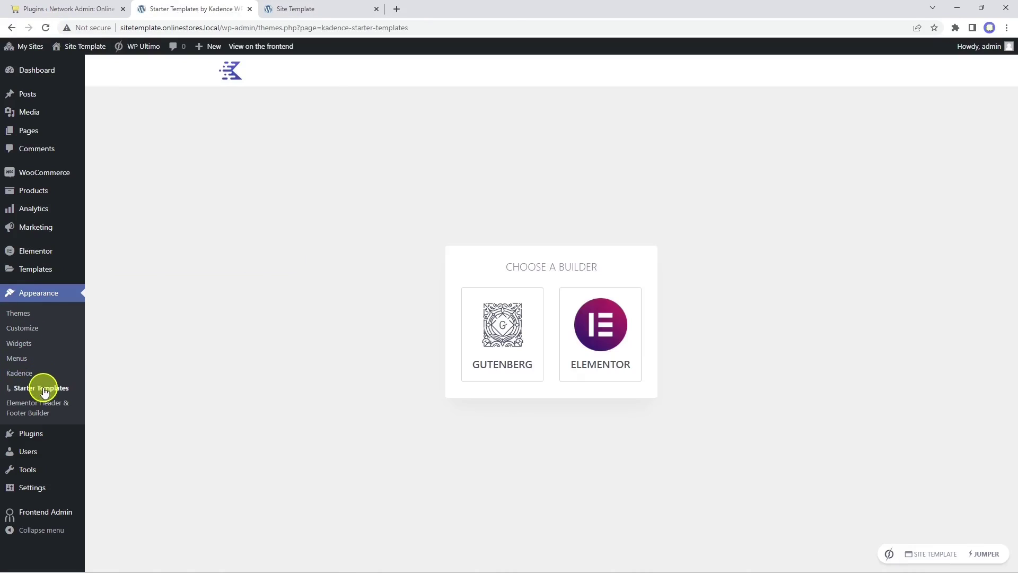
{"action": "left_click", "coordinate": [499, 337]}
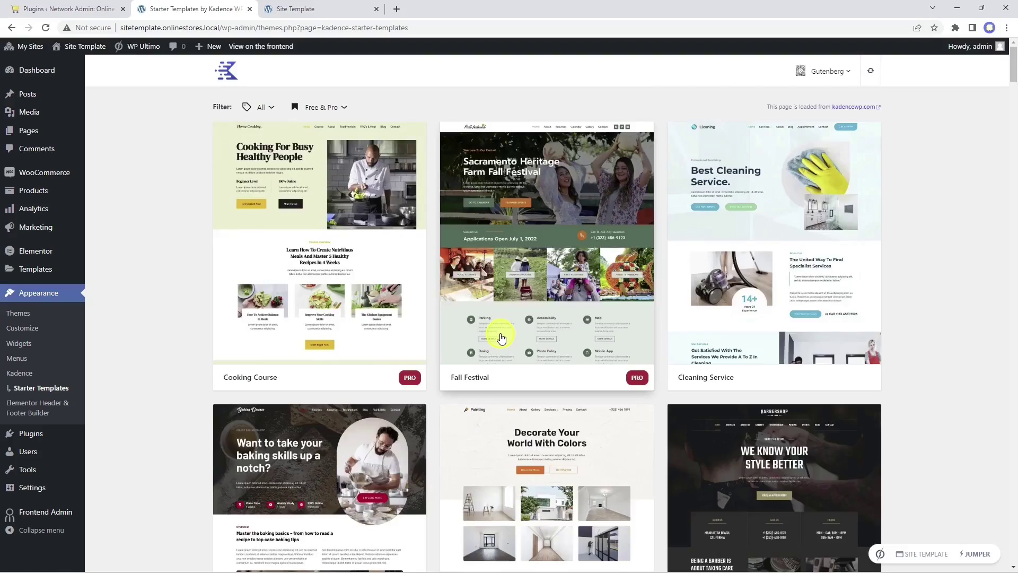
{"action": "scroll", "coordinate": [501, 338], "scroll_direction": "down", "scroll_amount": 20}
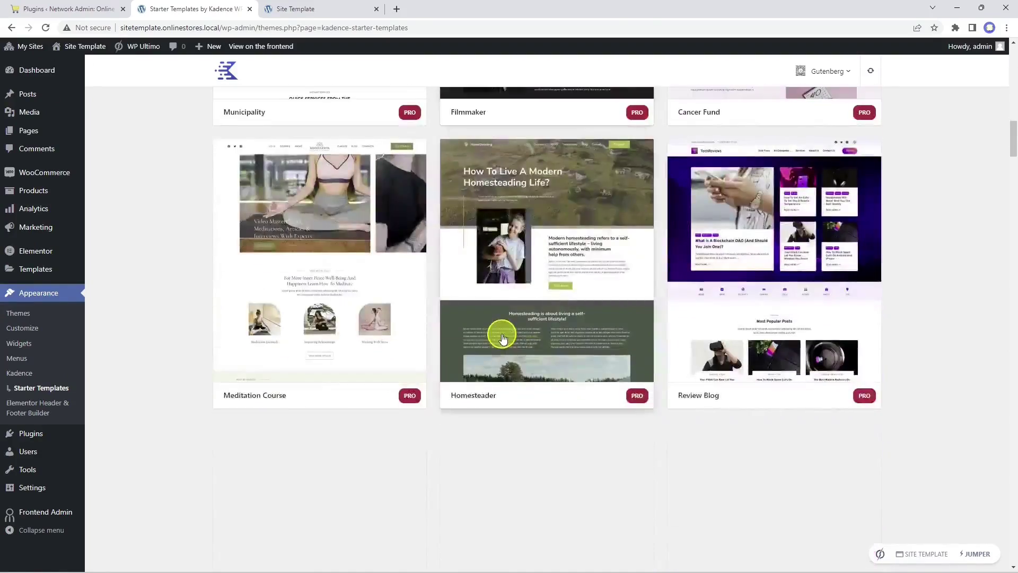
{"action": "scroll", "coordinate": [503, 338], "scroll_direction": "down", "scroll_amount": 20}
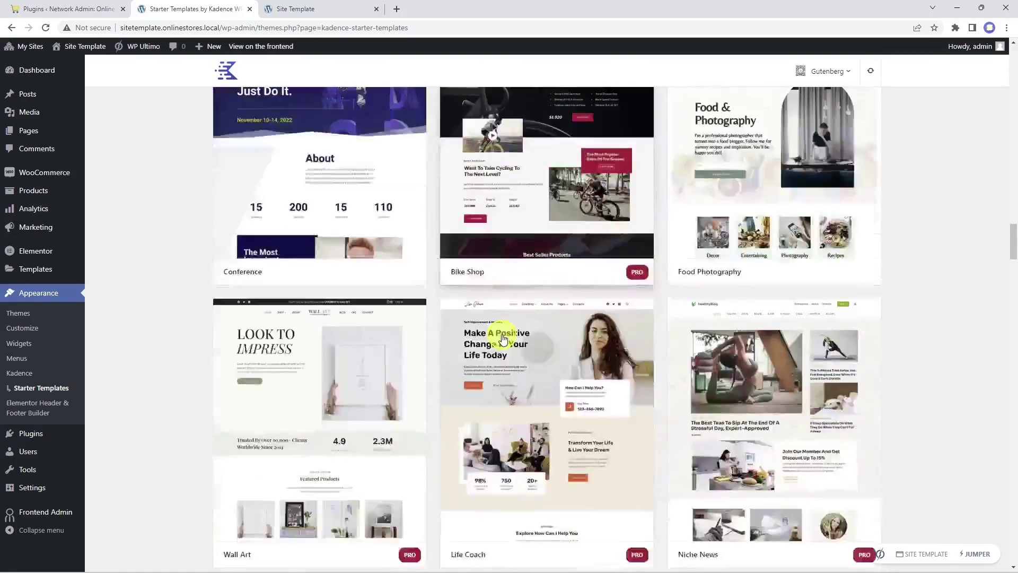
{"action": "scroll", "coordinate": [503, 339], "scroll_direction": "down", "scroll_amount": 19}
{"action": "scroll", "coordinate": [501, 338], "scroll_direction": "up", "scroll_amount": 20}
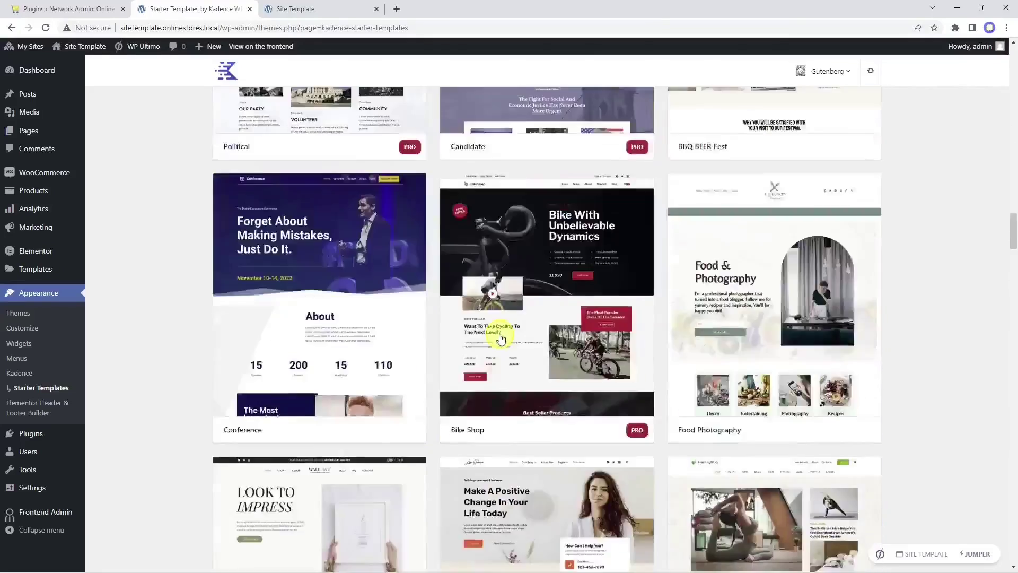
{"action": "scroll", "coordinate": [501, 338], "scroll_direction": "up", "scroll_amount": 20}
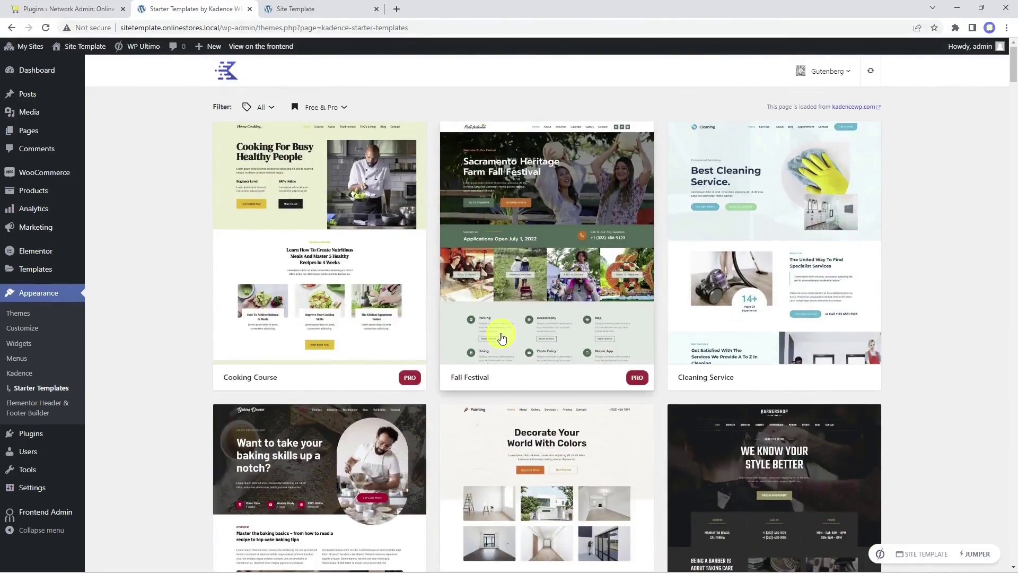
Step: Filter to Free Only and Ecommerce templates, open Print Shop, and choose Full Site
{"action": "left_click", "coordinate": [327, 108]}
{"action": "left_click", "coordinate": [291, 176]}
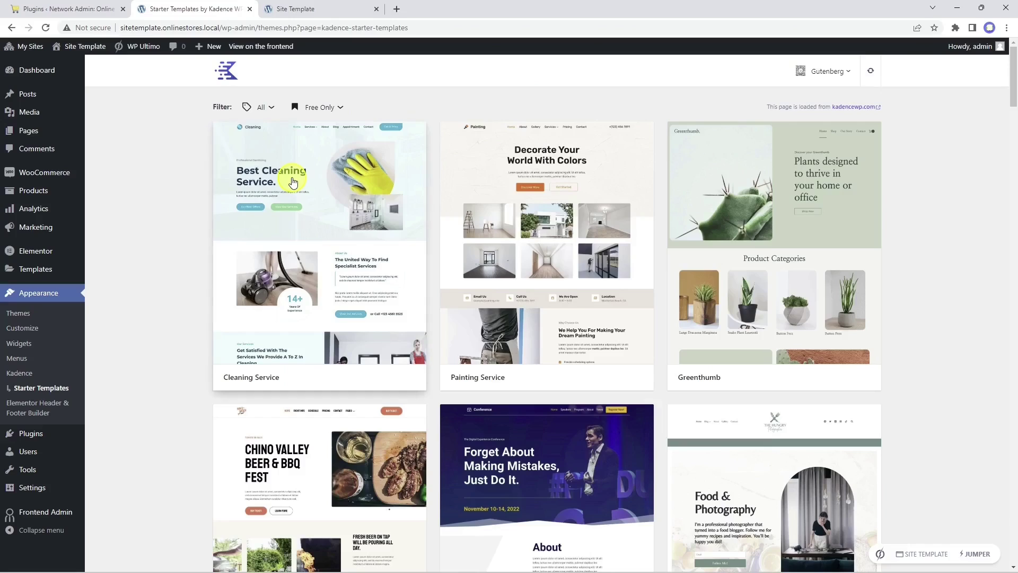
{"action": "left_click", "coordinate": [268, 108]}
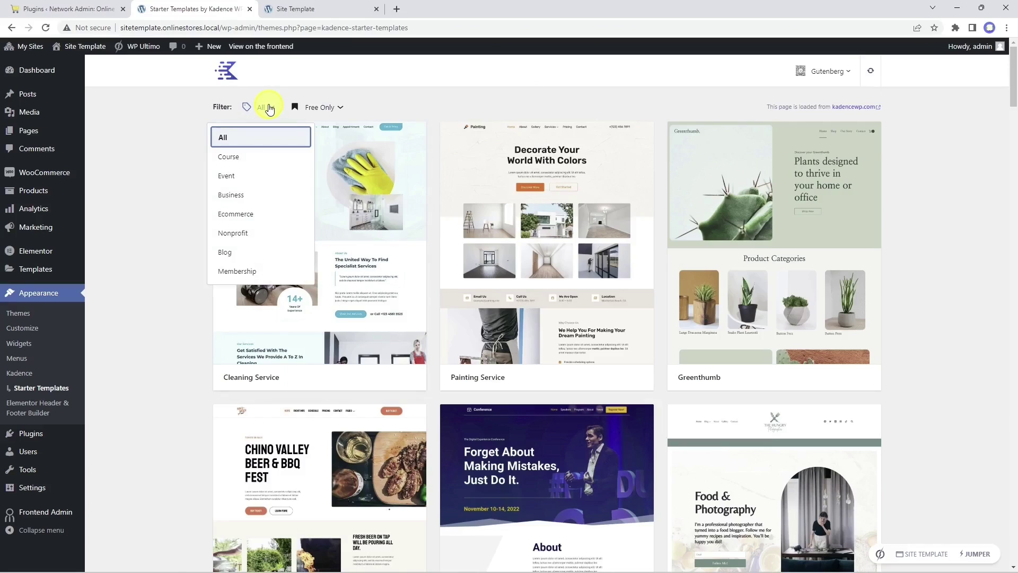
{"action": "left_click", "coordinate": [245, 214]}
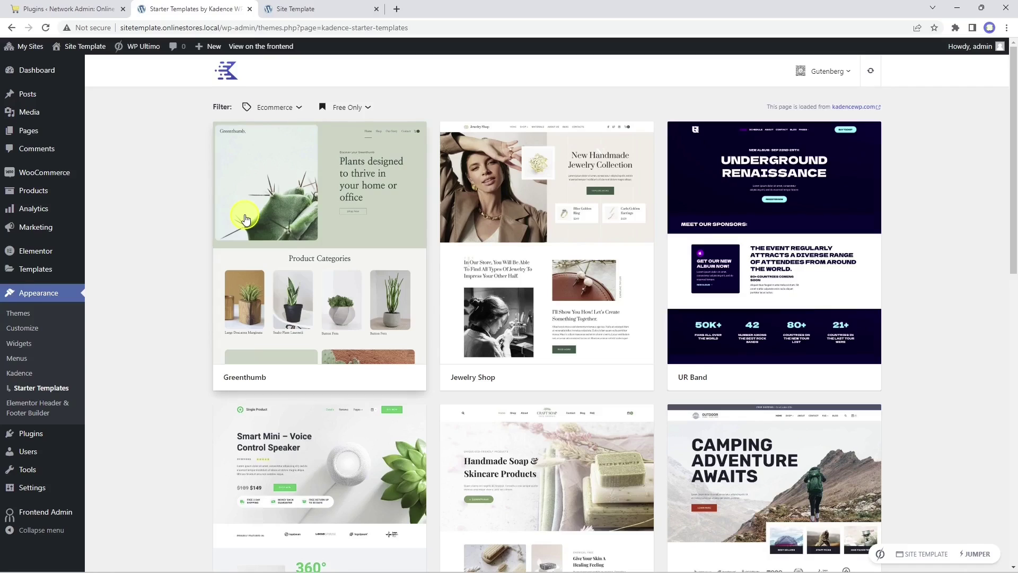
{"action": "scroll", "coordinate": [245, 219], "scroll_direction": "down", "scroll_amount": 13}
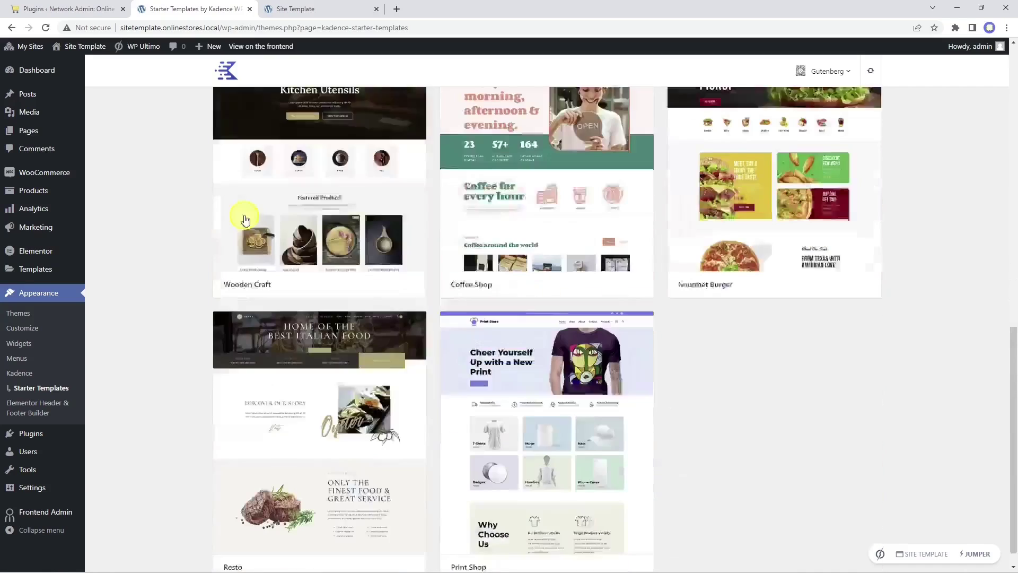
{"action": "left_click", "coordinate": [544, 431]}
{"action": "scroll", "coordinate": [545, 431], "scroll_direction": "down", "scroll_amount": 10}
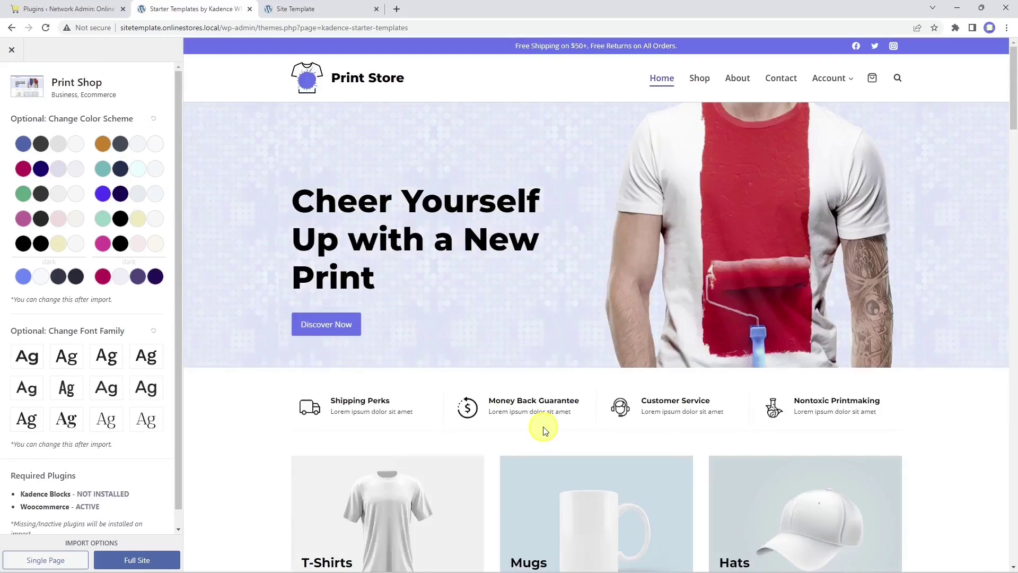
{"action": "scroll", "coordinate": [544, 428], "scroll_direction": "down", "scroll_amount": 5}
{"action": "scroll", "coordinate": [544, 428], "scroll_direction": "up", "scroll_amount": 20}
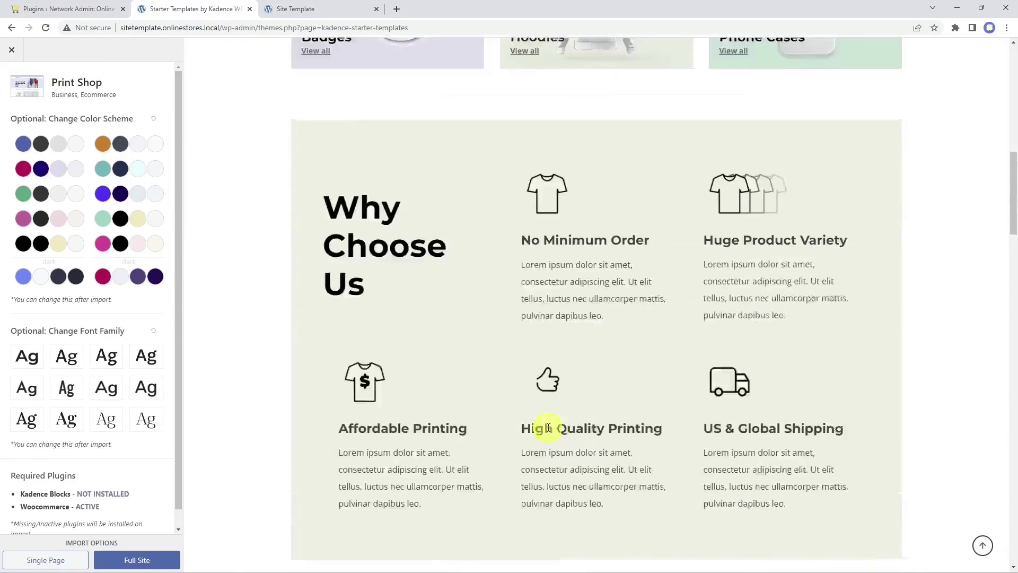
{"action": "left_click", "coordinate": [151, 559]}
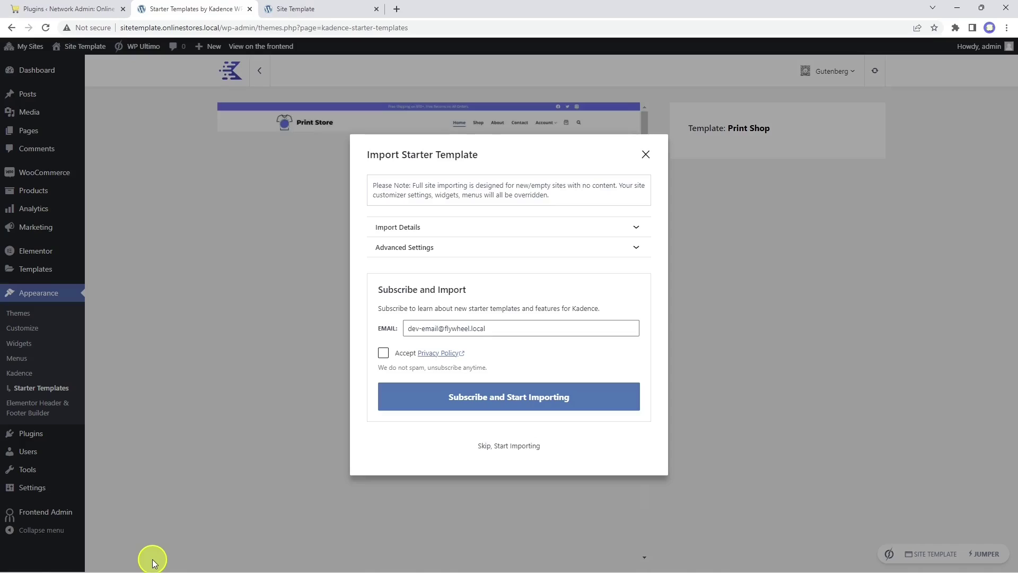
Step: Review Import Details and Advanced Settings, skip subscribing, import Print Shop, and view the site
{"action": "left_click", "coordinate": [546, 229]}
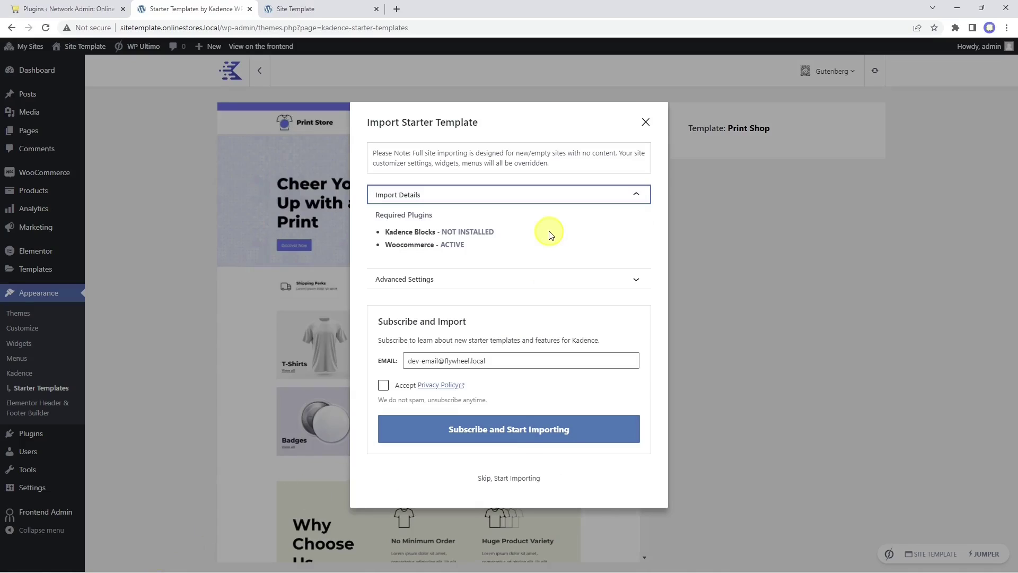
{"action": "left_click", "coordinate": [459, 279]}
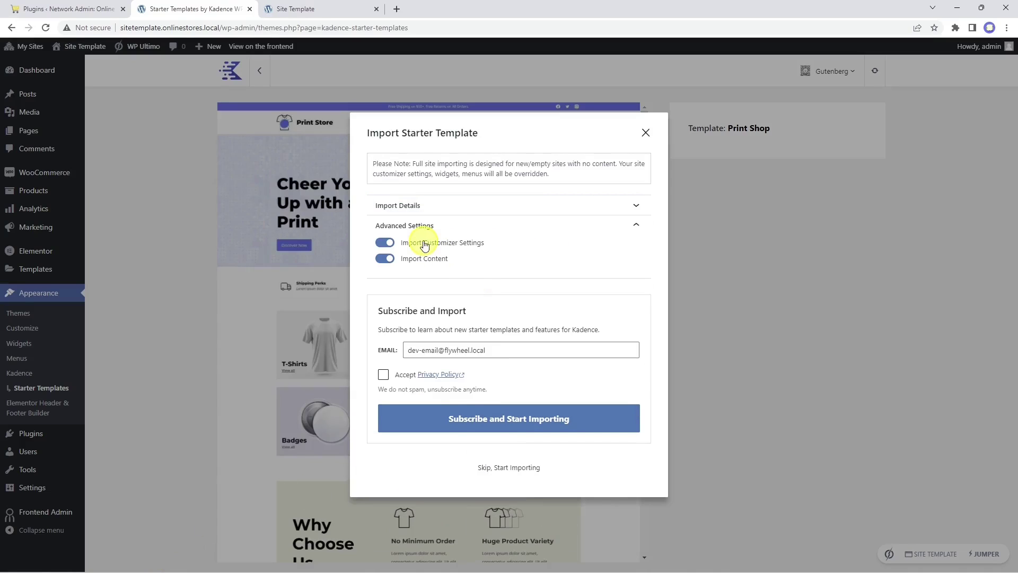
{"action": "left_click", "coordinate": [498, 467]}
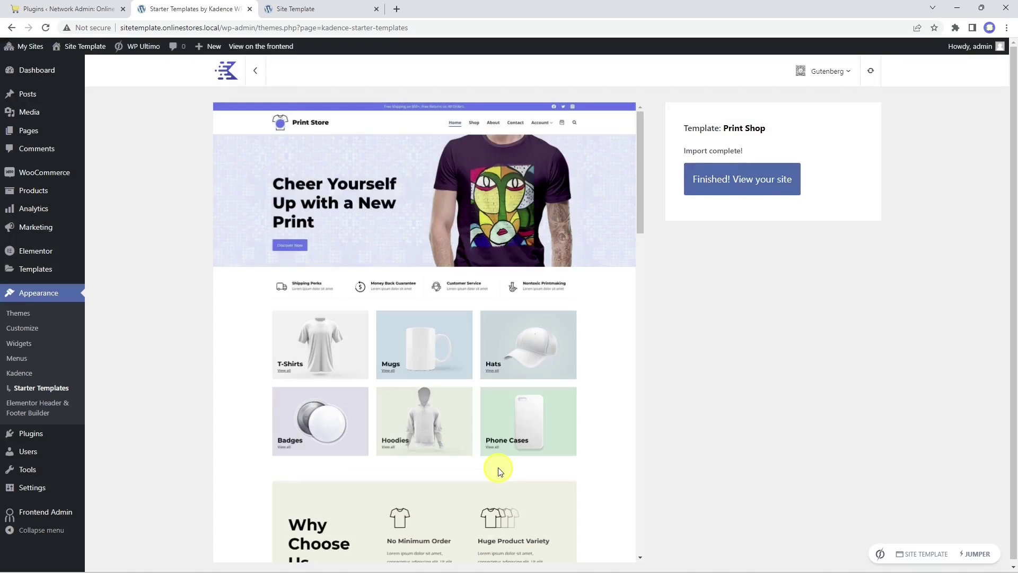
{"action": "left_click", "coordinate": [739, 185]}
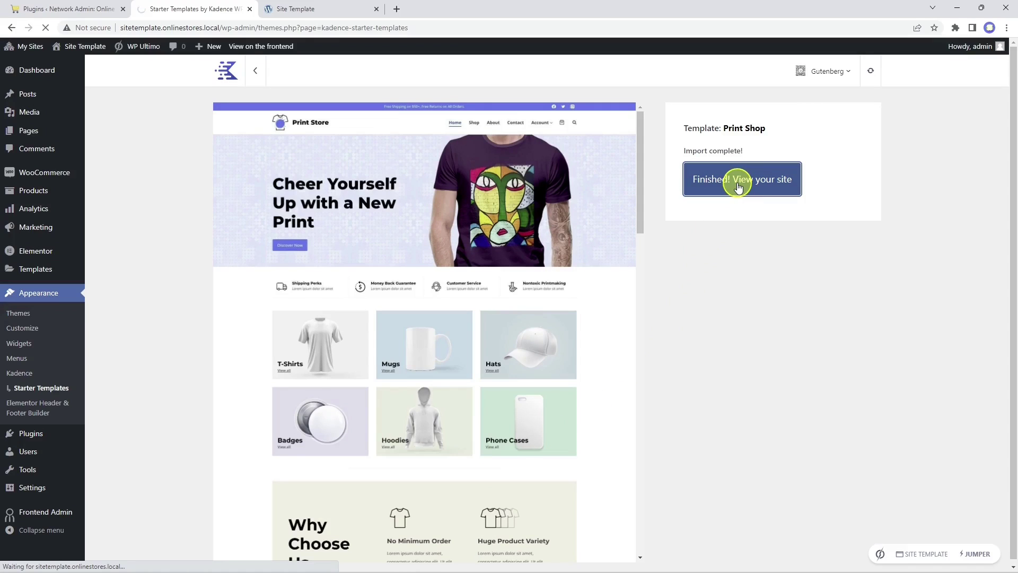
Step: Browse the template site's Shop, About and Contact pages, then return to Starter Templates
{"action": "scroll", "coordinate": [736, 186], "scroll_direction": "down", "scroll_amount": 20}
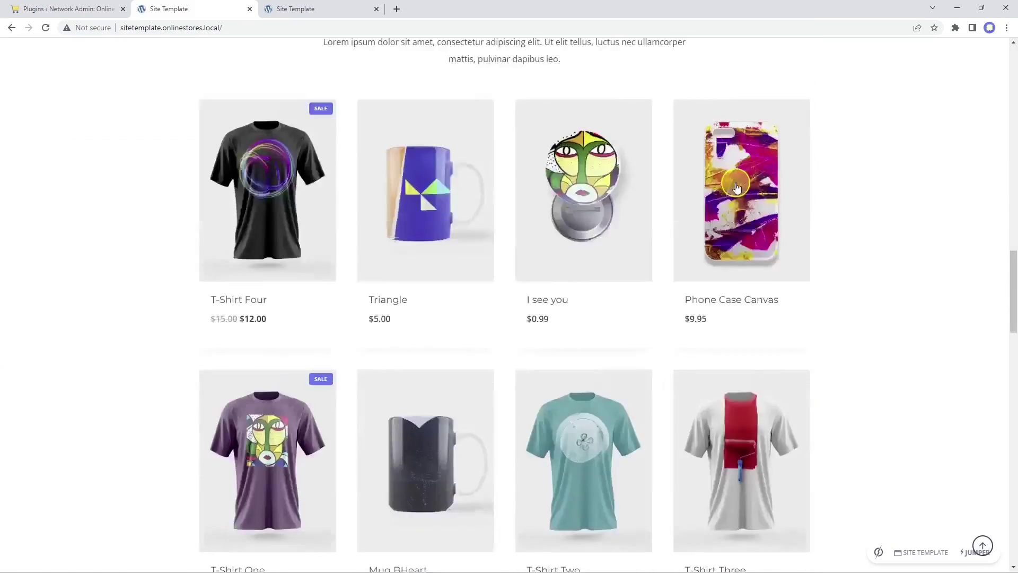
{"action": "scroll", "coordinate": [737, 183], "scroll_direction": "down", "scroll_amount": 5}
{"action": "scroll", "coordinate": [737, 183], "scroll_direction": "up", "scroll_amount": 20}
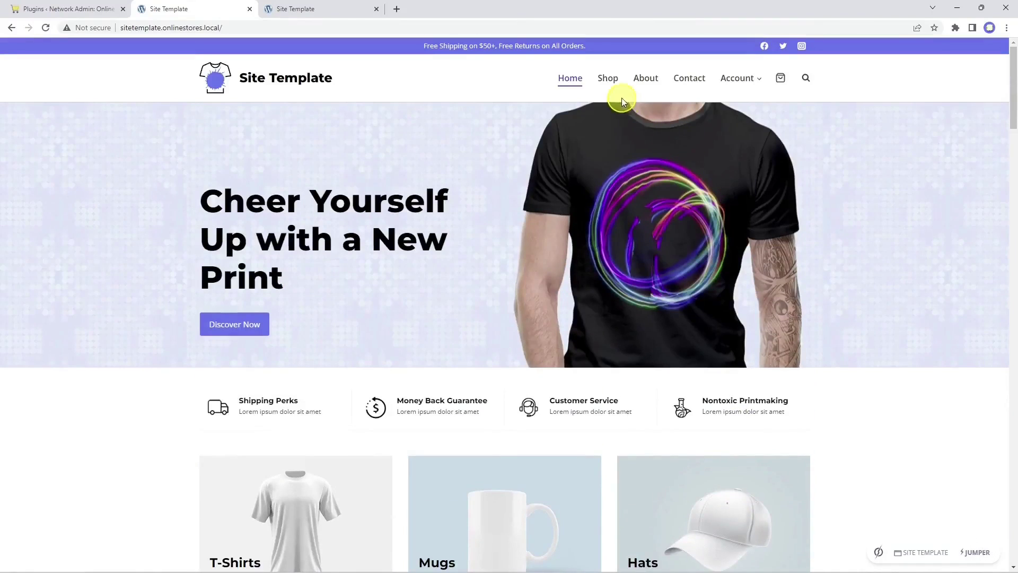
{"action": "left_click", "coordinate": [606, 89]}
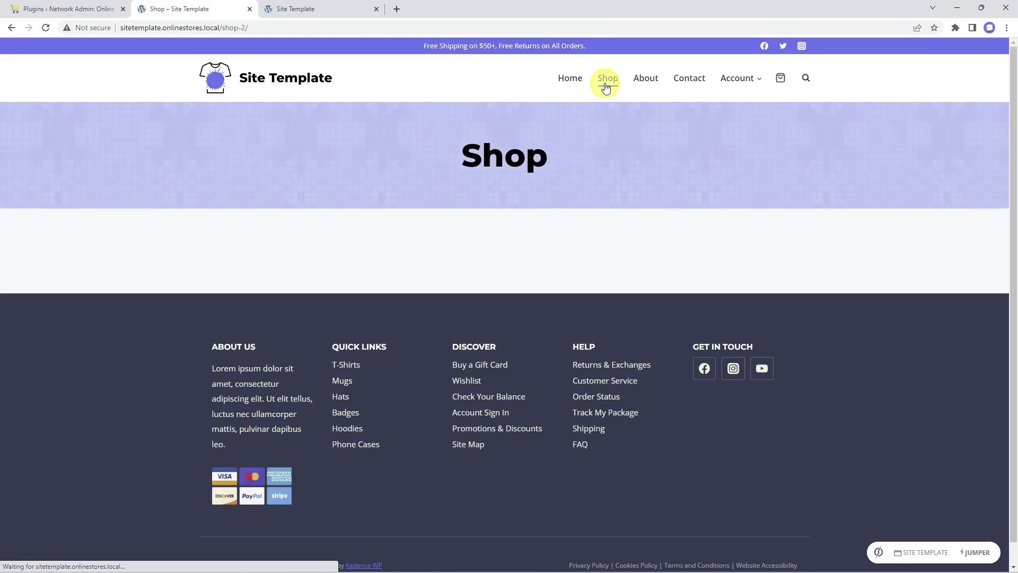
{"action": "left_click", "coordinate": [644, 78]}
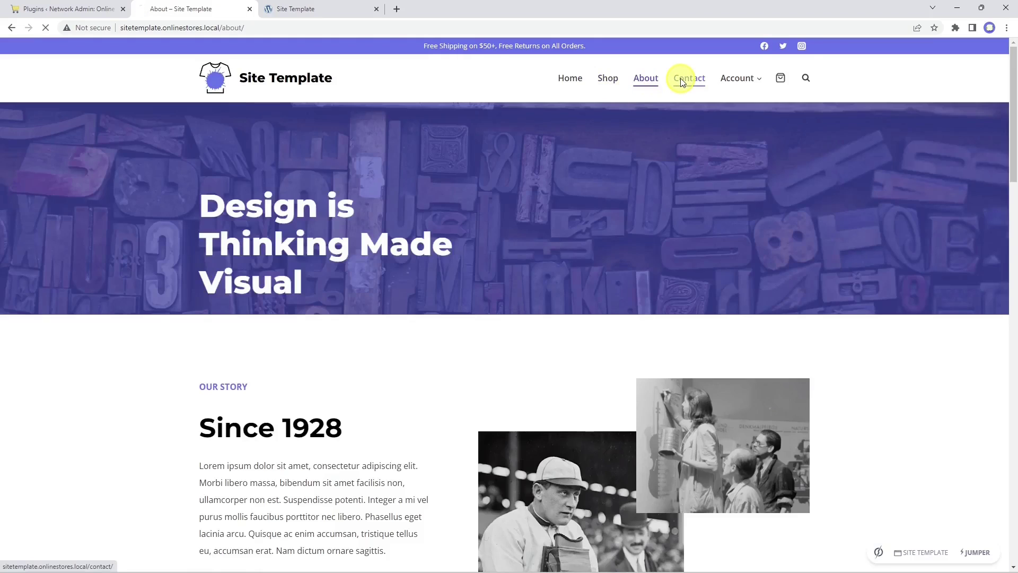
{"action": "left_click", "coordinate": [681, 81]}
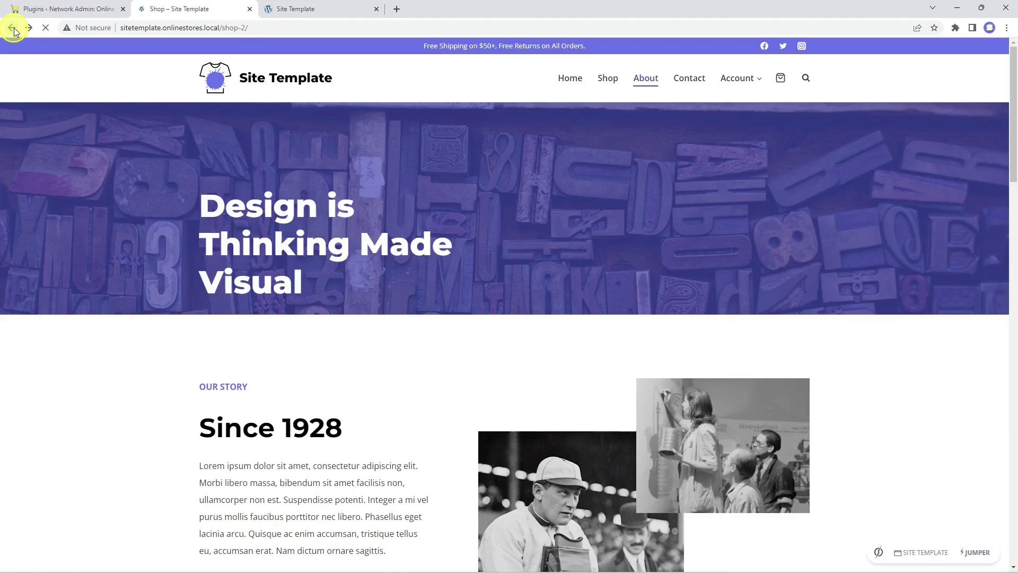
{"action": "left_click", "coordinate": [11, 28]}
{"action": "left_click", "coordinate": [12, 27]}
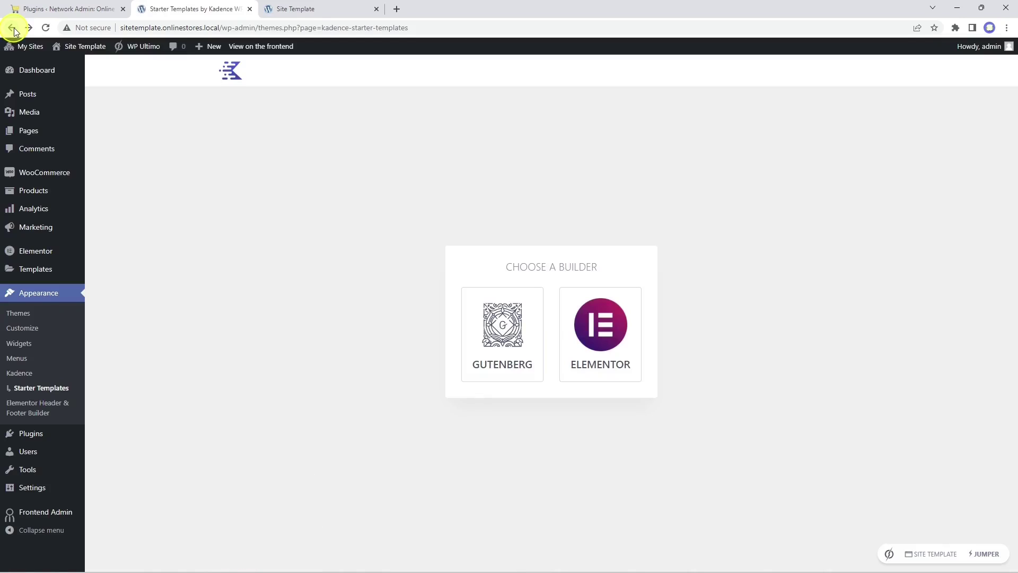
Step: Open the theme customizer in a new tab and go to the Pages list
{"action": "right_click", "coordinate": [34, 329]}
{"action": "left_click", "coordinate": [57, 337]}
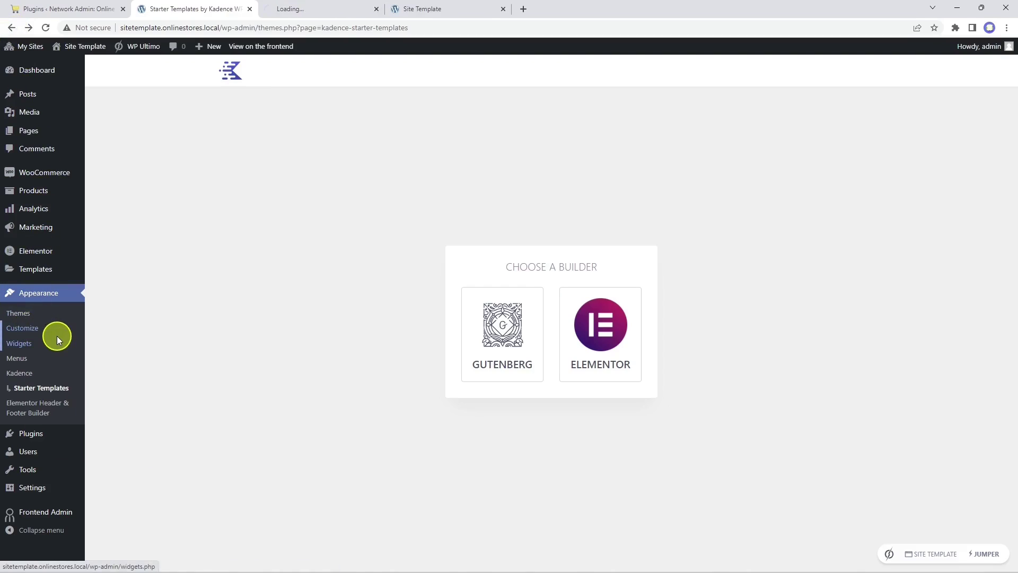
{"action": "left_click", "coordinate": [47, 135]}
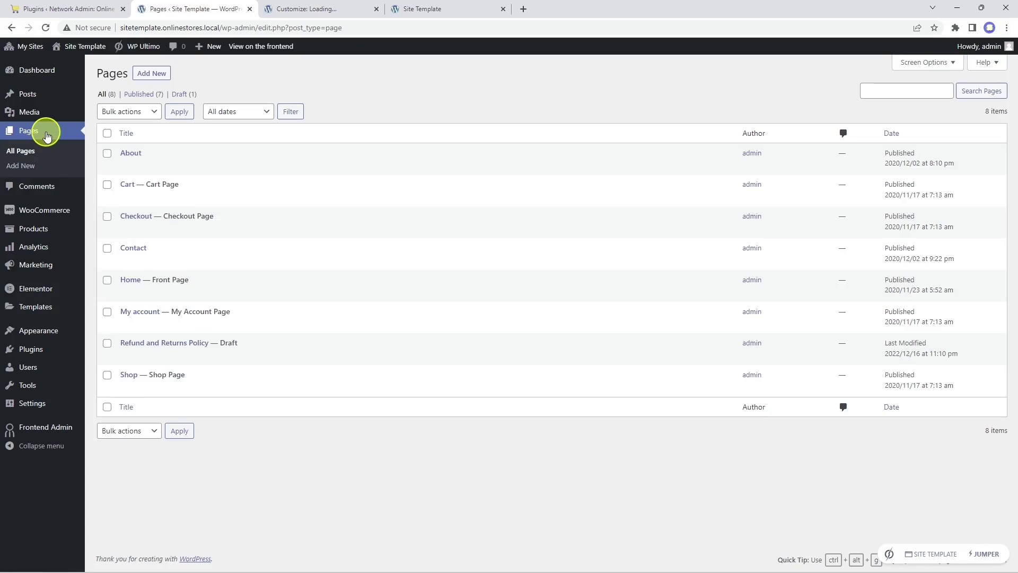
Step: Move the About, Contact and Home pages to the trash and view the trash
{"action": "left_click", "coordinate": [107, 154]}
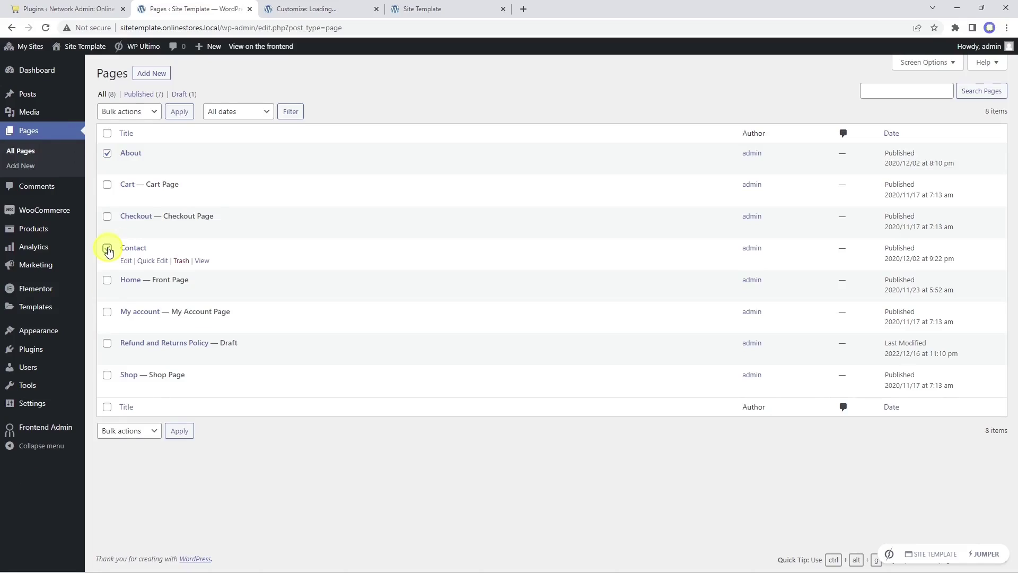
{"action": "left_click", "coordinate": [108, 249]}
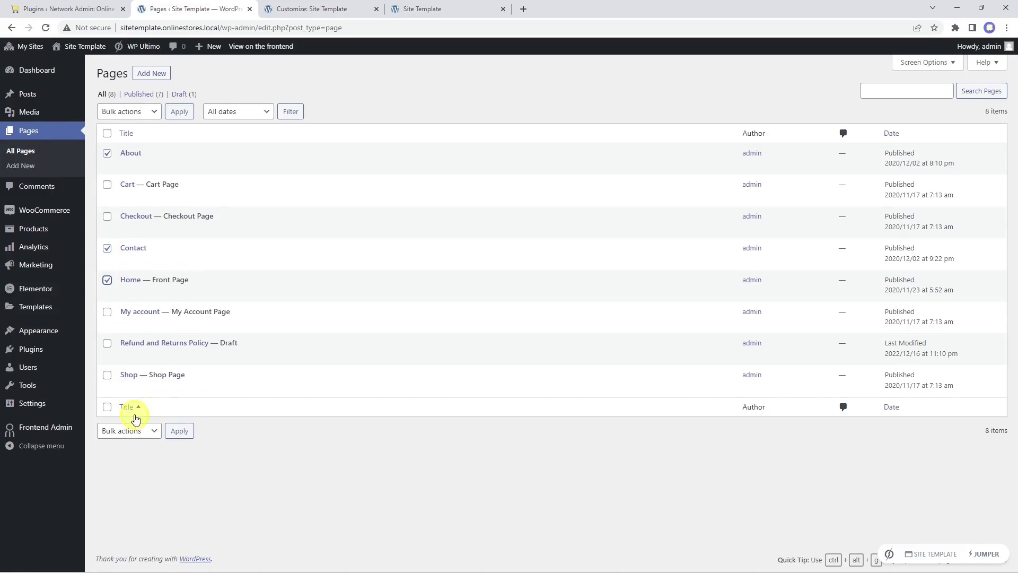
{"action": "left_click", "coordinate": [129, 430]}
{"action": "left_click", "coordinate": [136, 466]}
{"action": "left_click", "coordinate": [183, 434]}
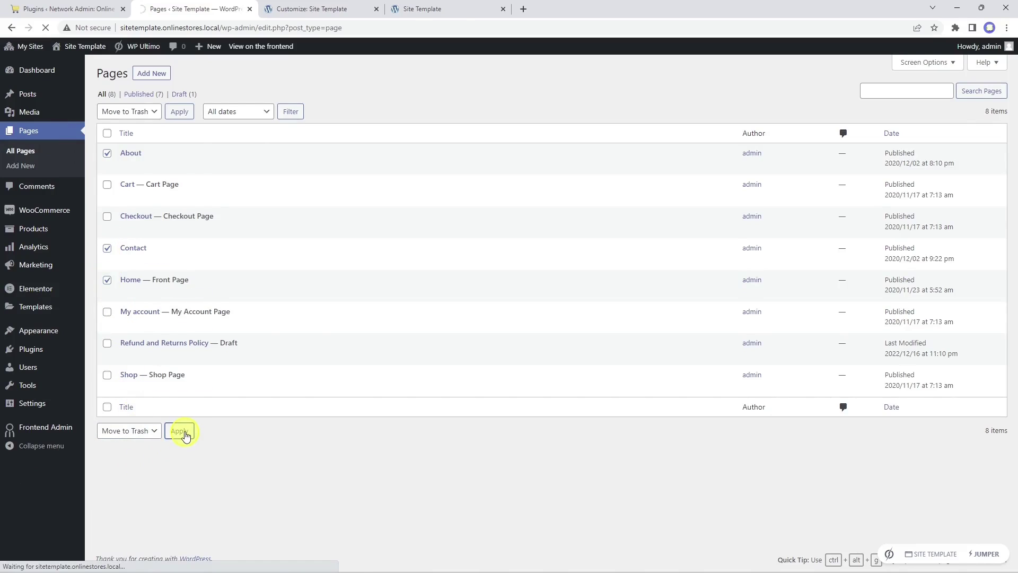
{"action": "left_click", "coordinate": [217, 126]}
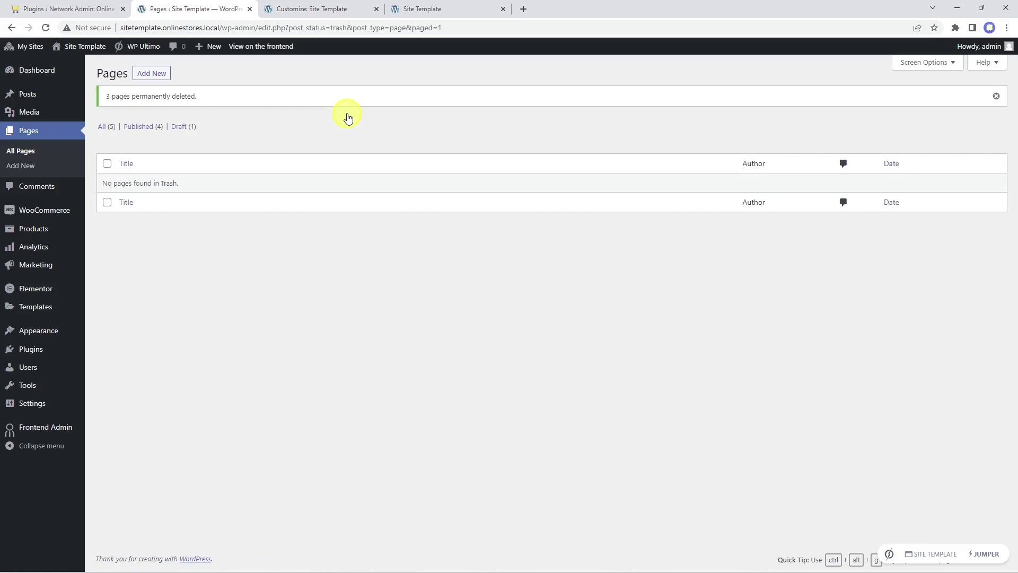
Step: In Reading Settings, set a static homepage showing the Shop page and save
{"action": "mouse_move", "coordinate": [30, 402]}
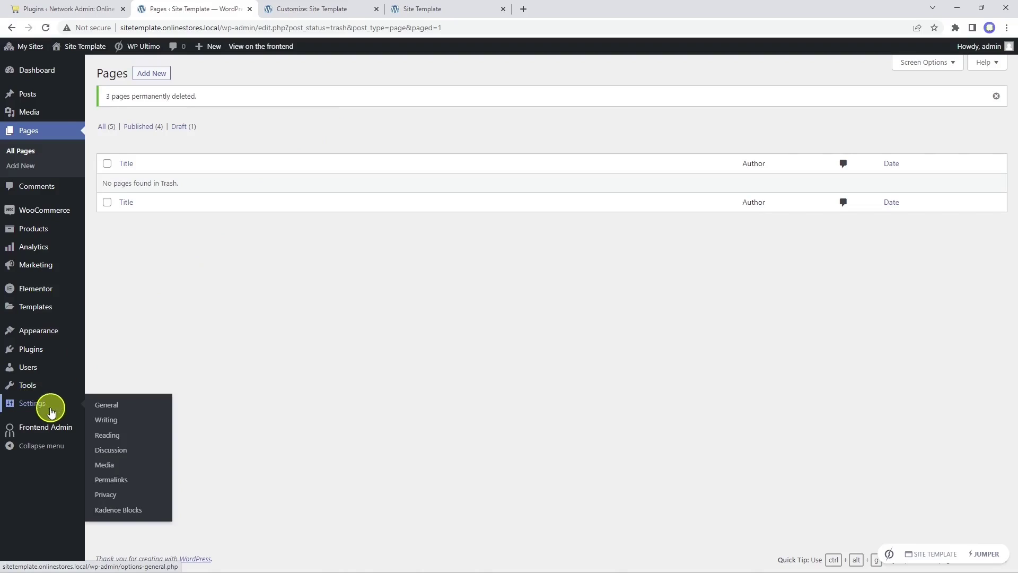
{"action": "left_click", "coordinate": [108, 437]}
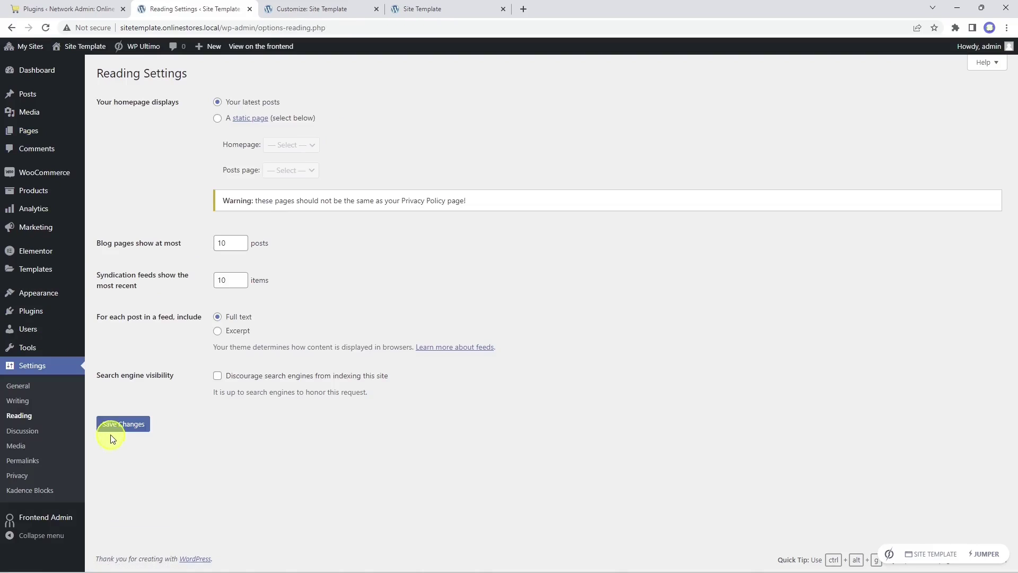
{"action": "left_click", "coordinate": [217, 117]}
{"action": "left_click", "coordinate": [288, 145]}
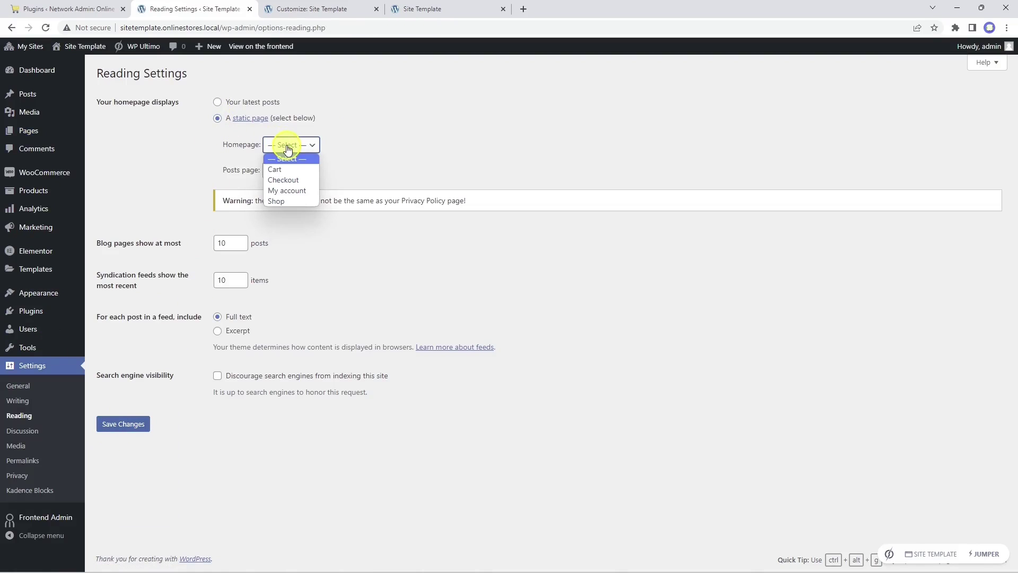
{"action": "left_click", "coordinate": [292, 202]}
{"action": "left_click", "coordinate": [133, 424]}
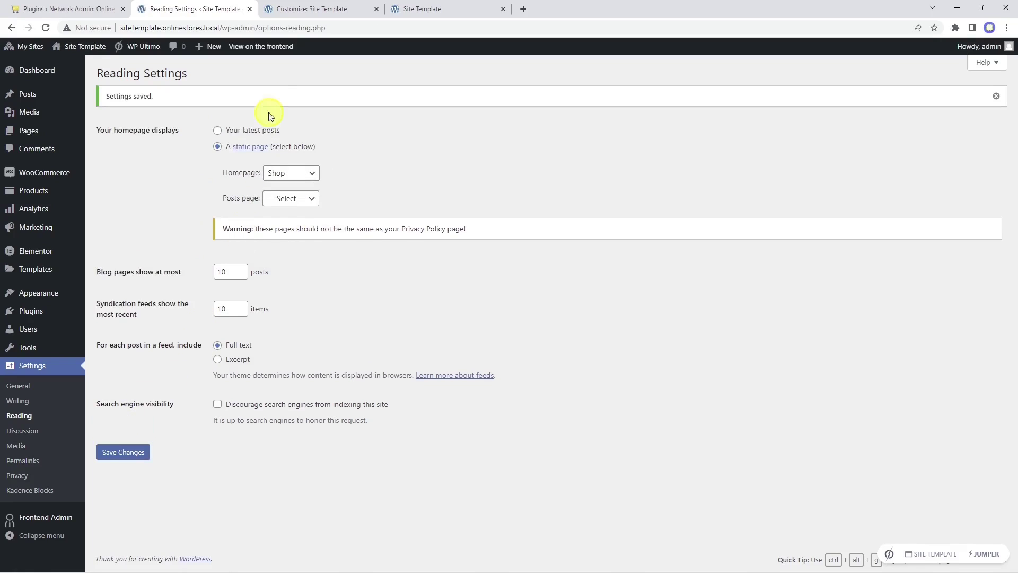
{"action": "left_click", "coordinate": [312, 8]}
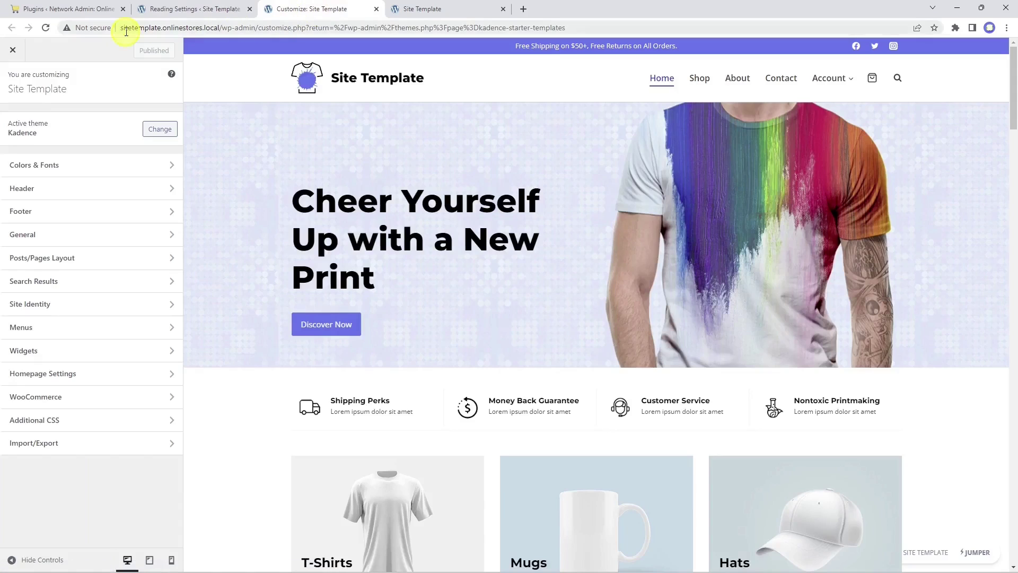
Step: Reload the customizer and remove the logo from the site header
{"action": "left_click", "coordinate": [45, 30]}
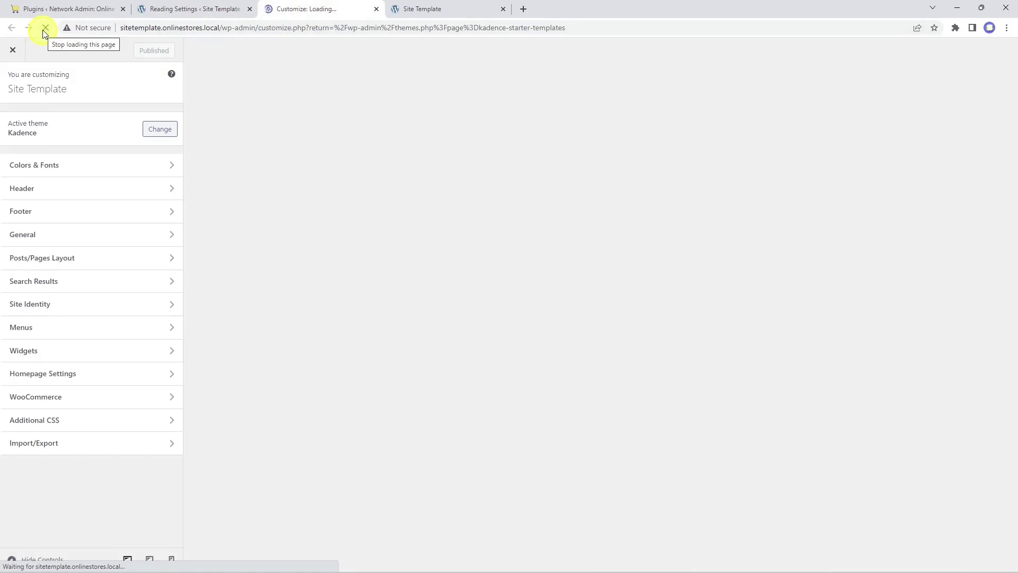
{"action": "scroll", "coordinate": [553, 252], "scroll_direction": "down", "scroll_amount": 10}
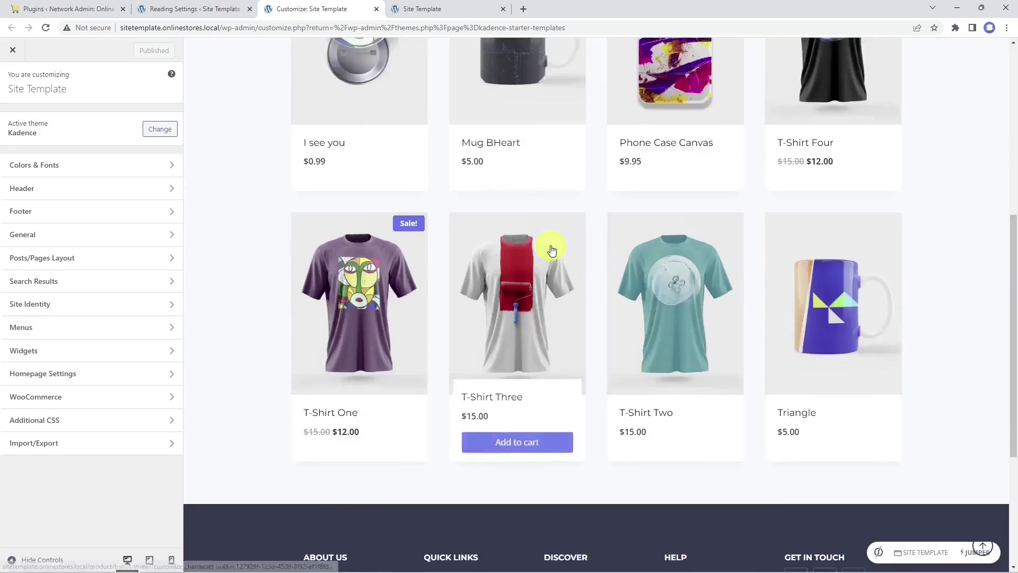
{"action": "scroll", "coordinate": [548, 260], "scroll_direction": "up", "scroll_amount": 12}
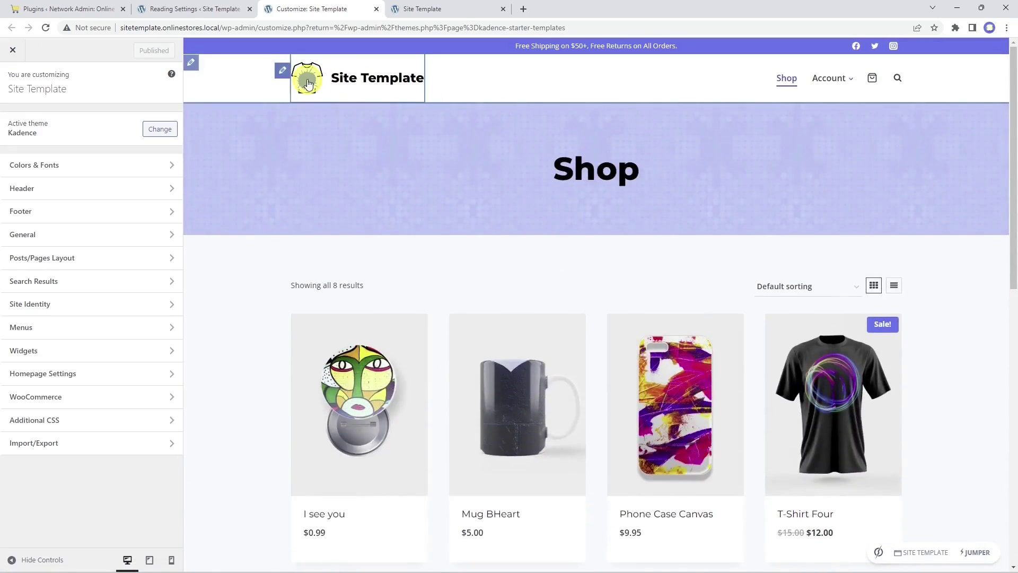
{"action": "left_click", "coordinate": [282, 73]}
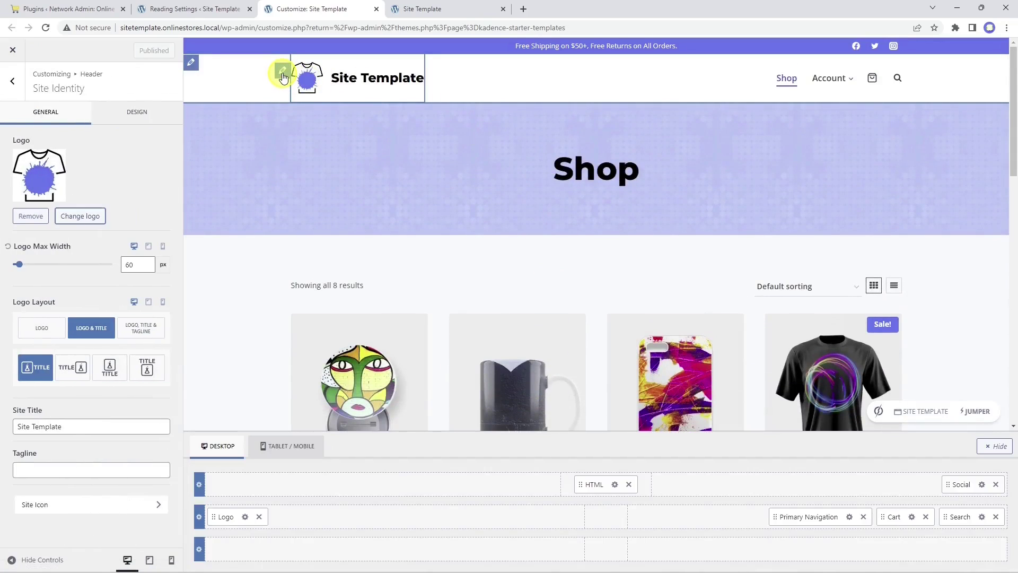
{"action": "left_click", "coordinate": [30, 215]}
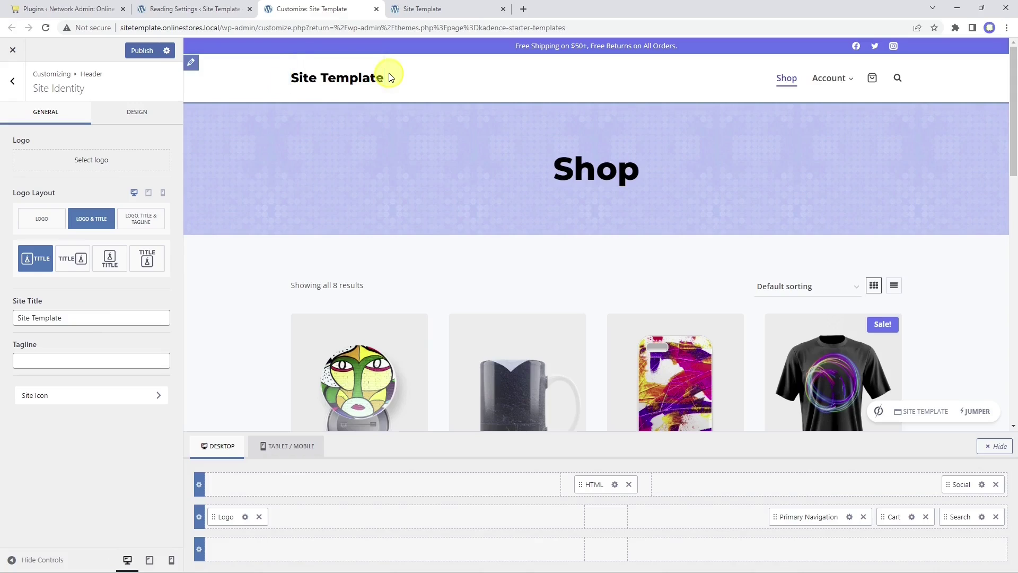
Step: Delete the HTML and Social items from the header's top row
{"action": "left_click", "coordinate": [193, 49]}
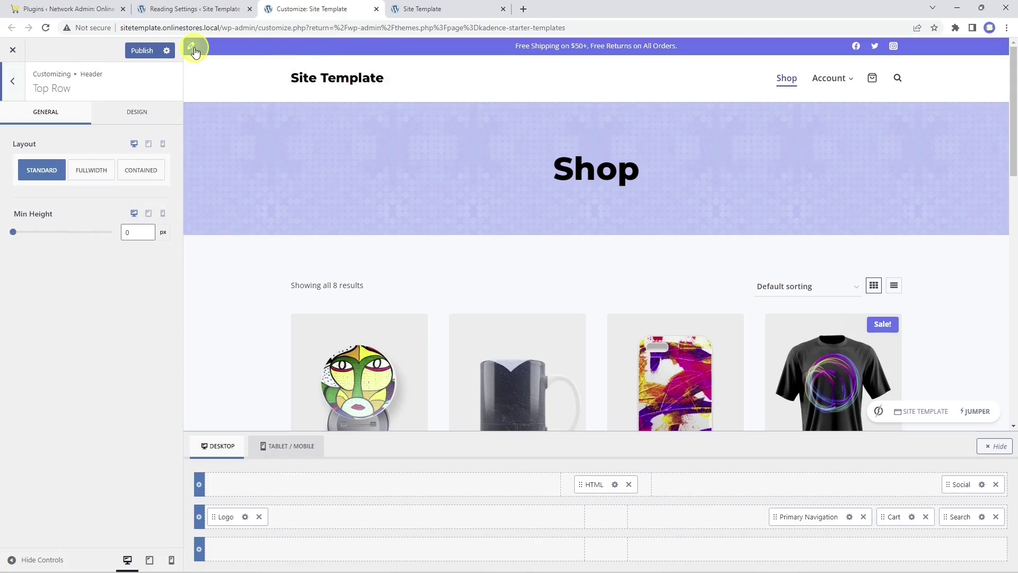
{"action": "left_click", "coordinate": [628, 484]}
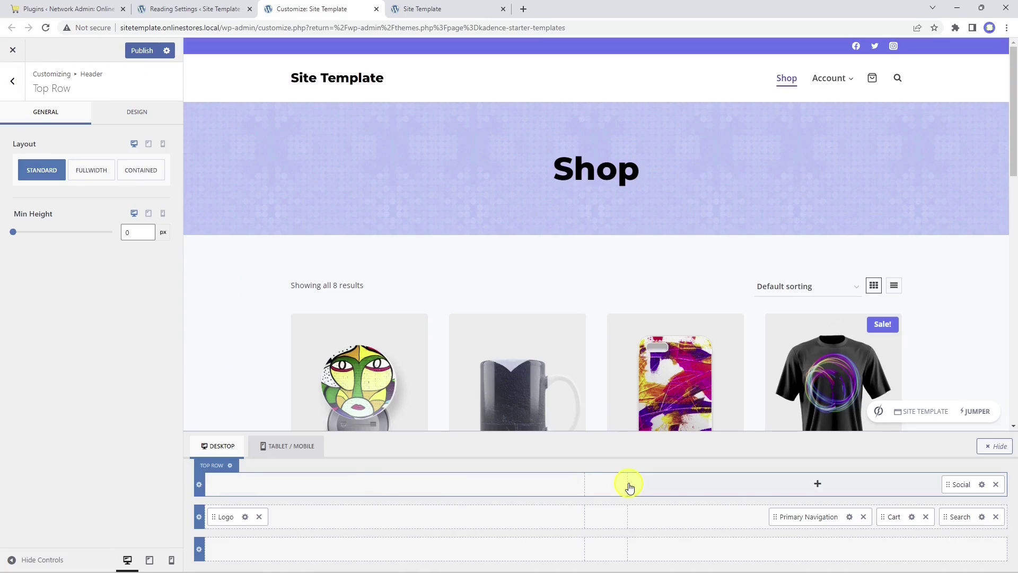
{"action": "left_click", "coordinate": [996, 484]}
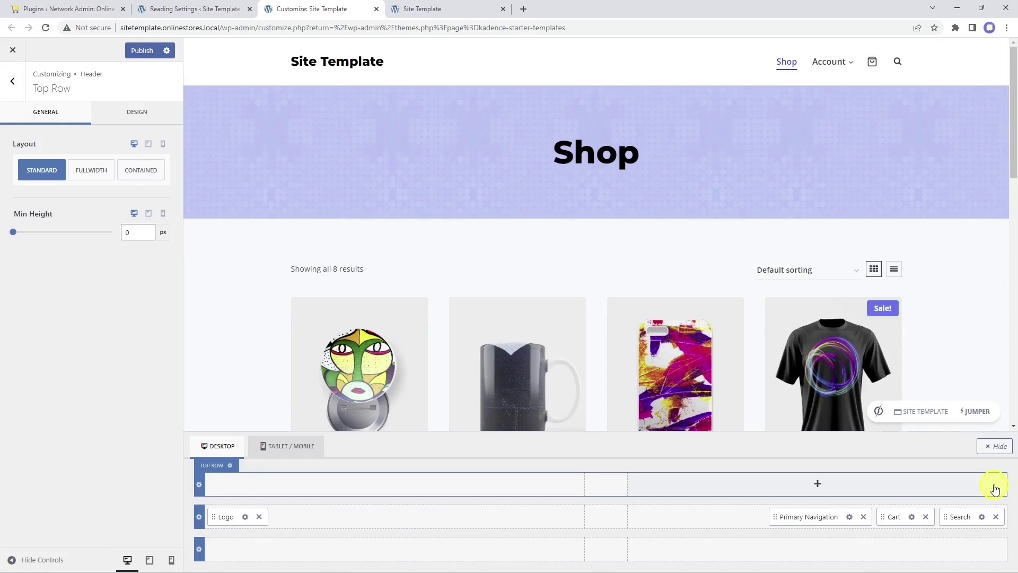
{"action": "scroll", "coordinate": [559, 372], "scroll_direction": "down", "scroll_amount": 10}
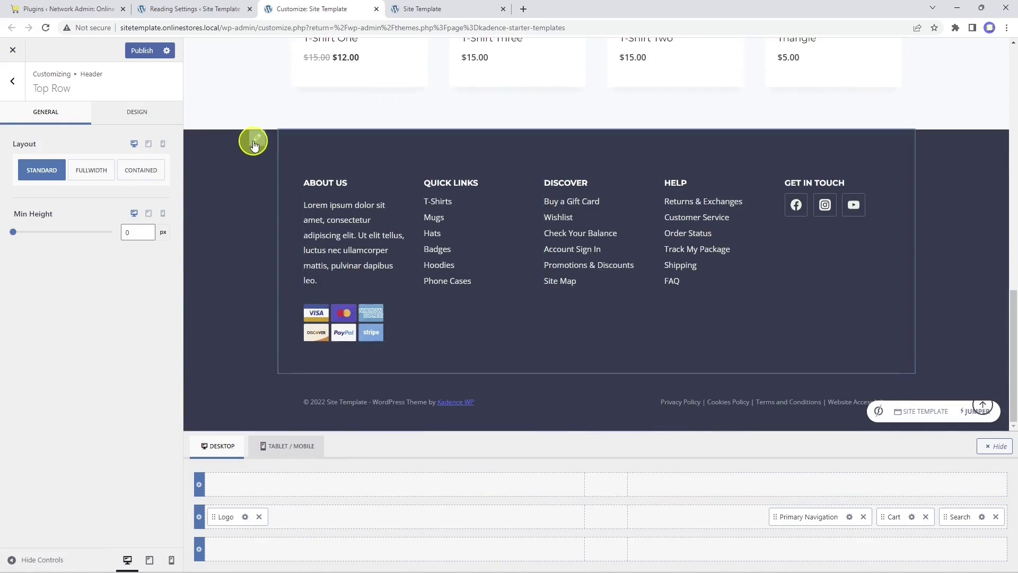
Step: Remove Widgets 1–3 and Social from the footer top row and Widget 6 from the bottom row
{"action": "left_click", "coordinate": [255, 140]}
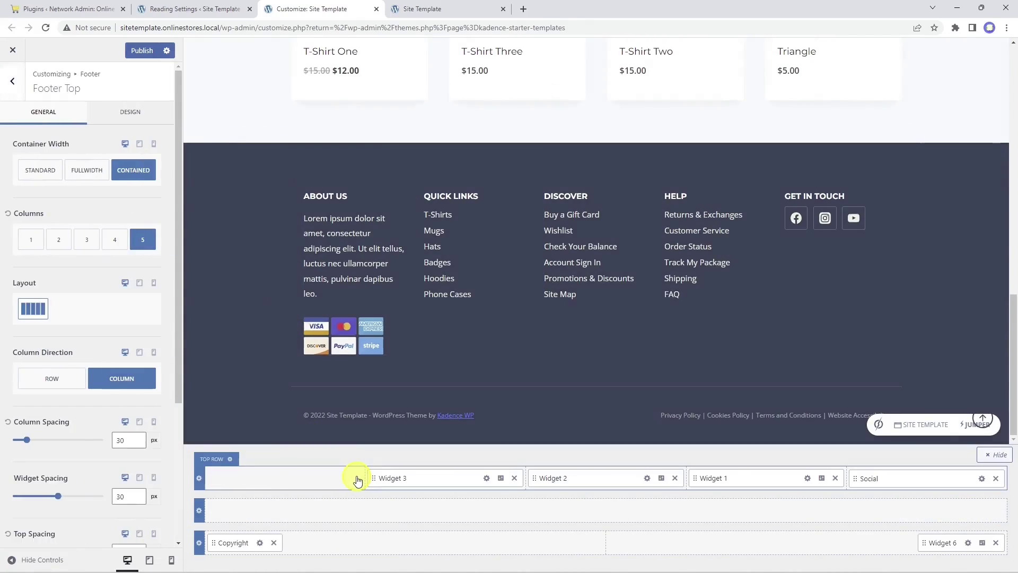
{"action": "left_click", "coordinate": [514, 478]}
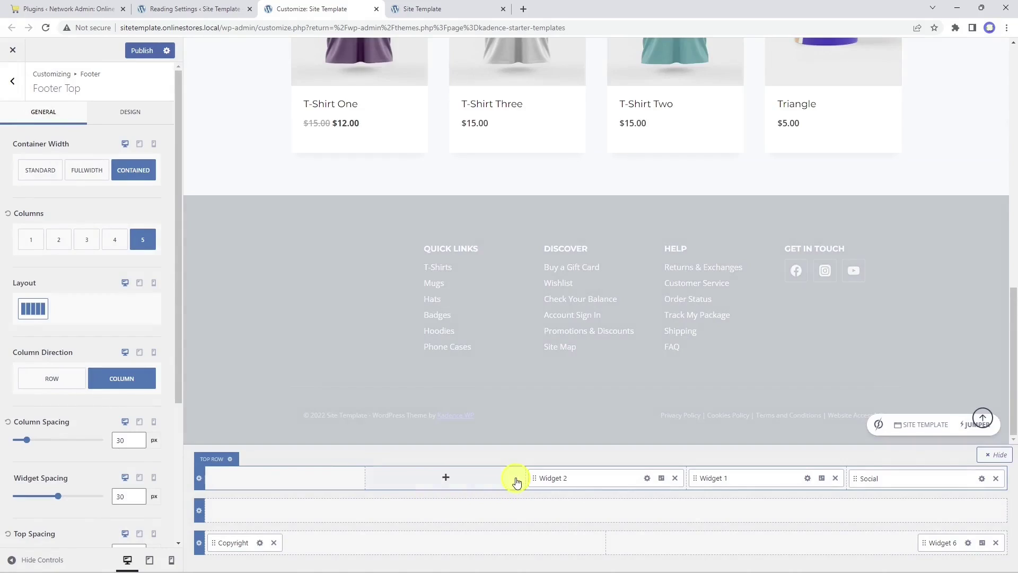
{"action": "left_click", "coordinate": [676, 479]}
{"action": "left_click", "coordinate": [835, 478]}
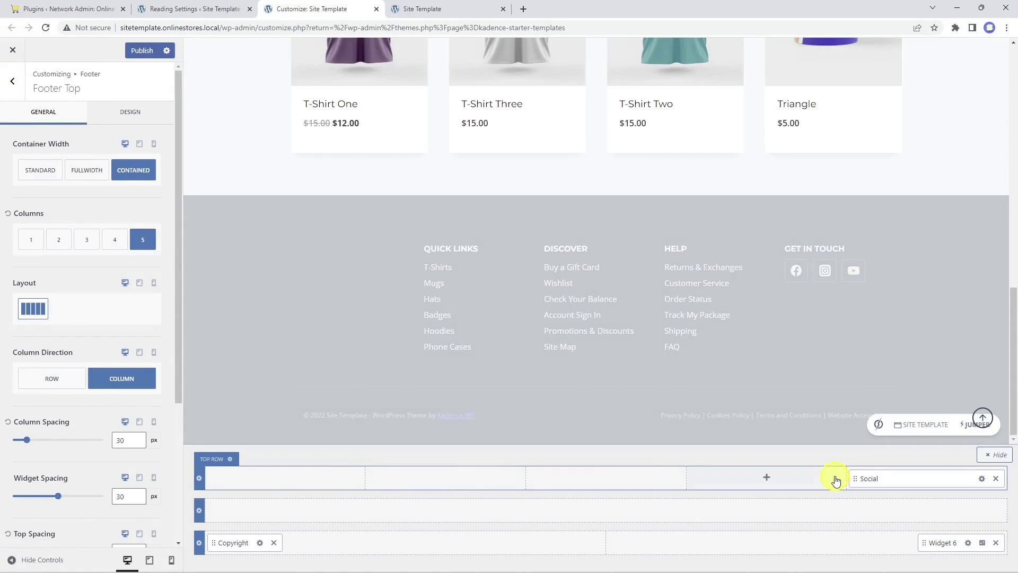
{"action": "left_click", "coordinate": [996, 478]}
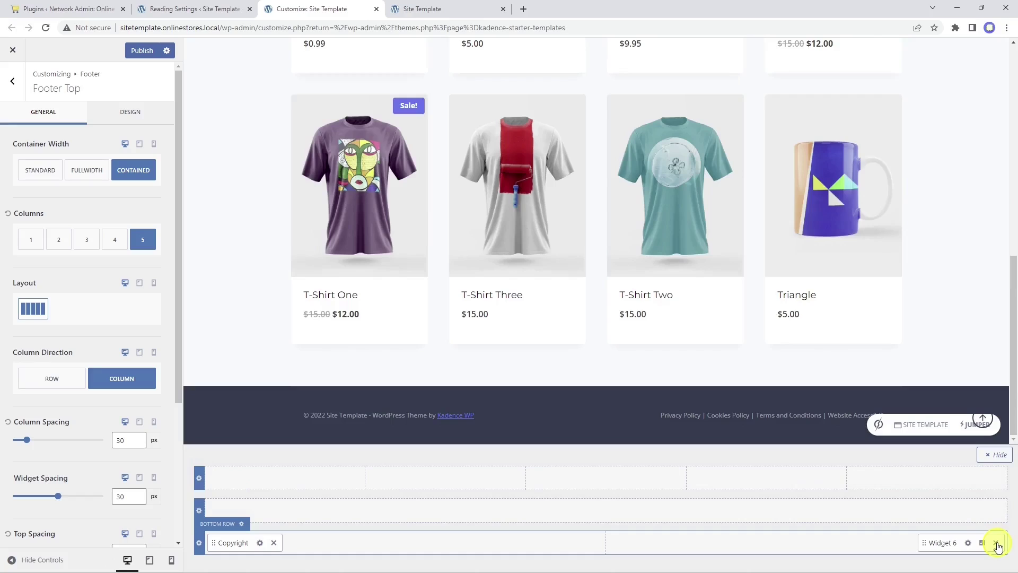
{"action": "left_click", "coordinate": [997, 544]}
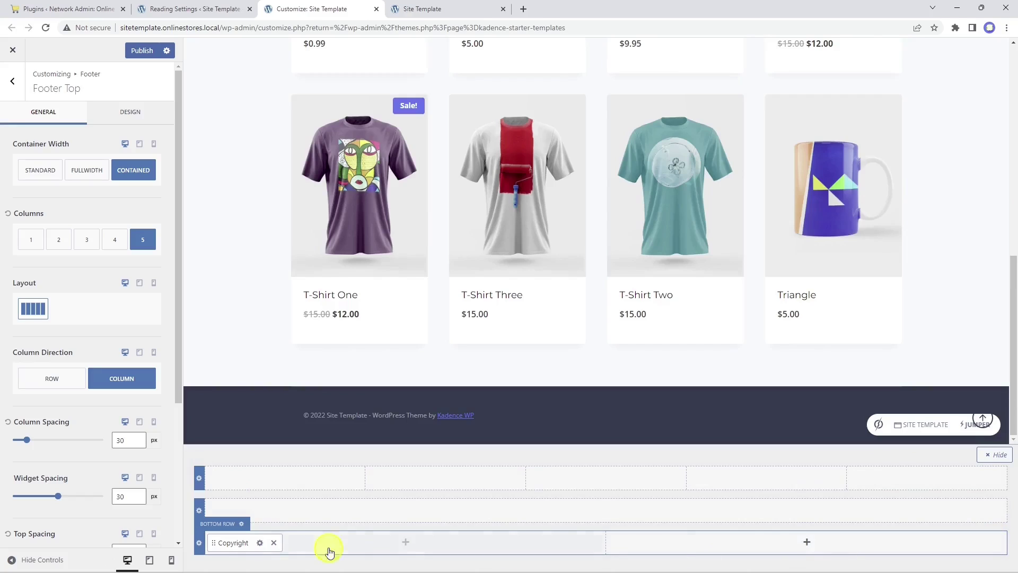
Step: Make the footer bottom row a single column with centred copyright text
{"action": "left_click", "coordinate": [32, 241]}
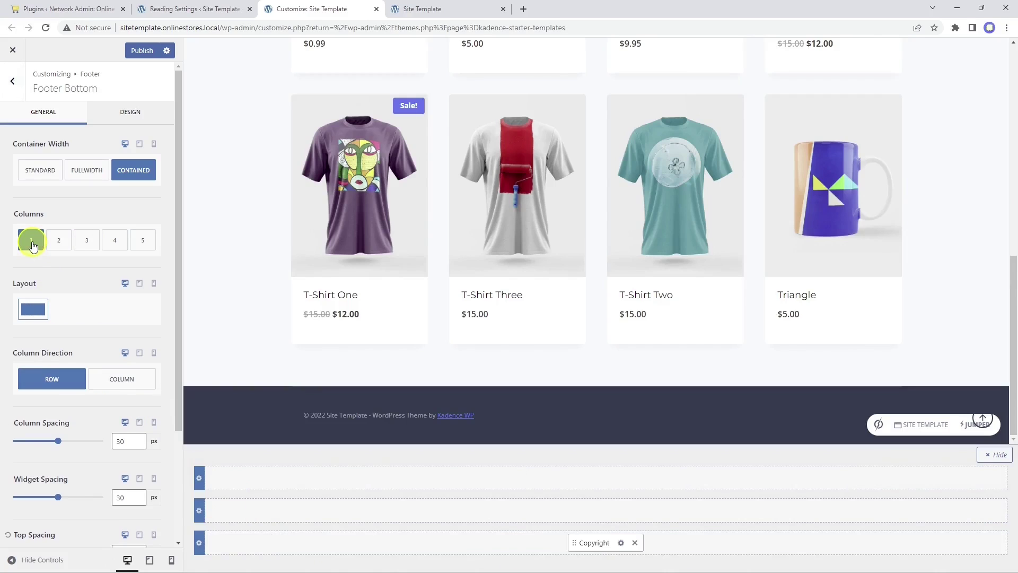
{"action": "left_click", "coordinate": [621, 542]}
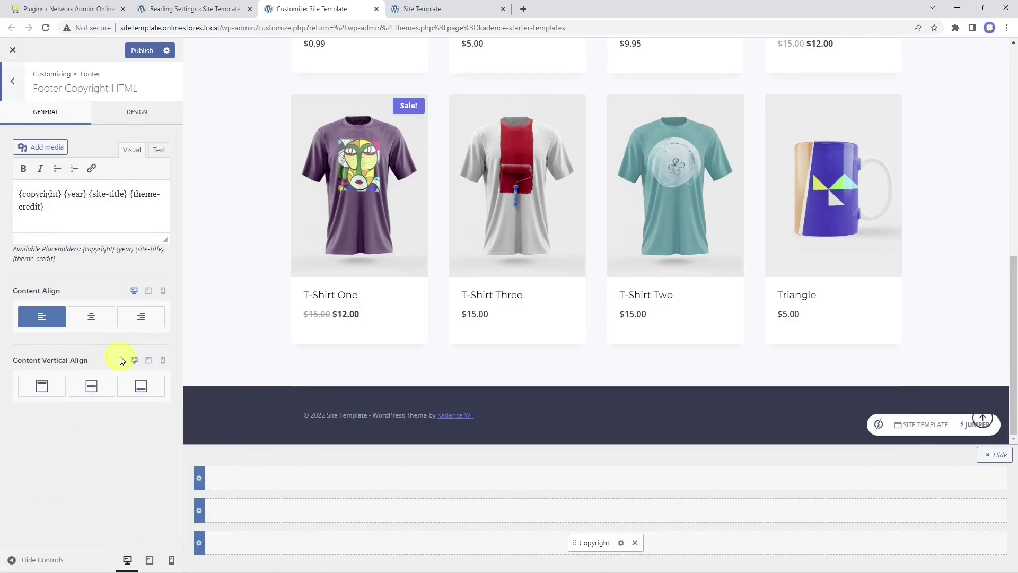
{"action": "left_click", "coordinate": [93, 324]}
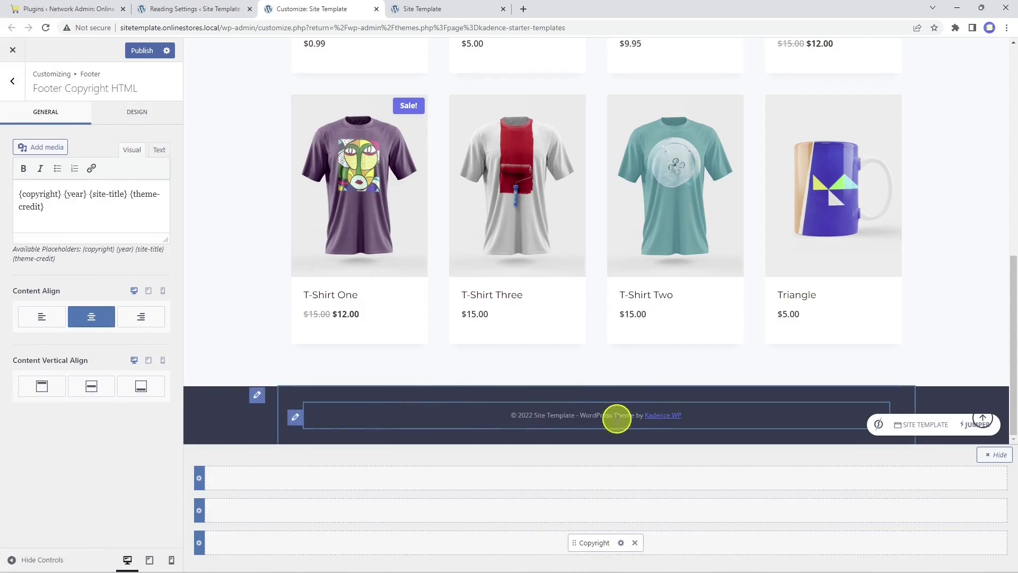
Step: Delete {theme-credit} from the copyright text and publish the changes
{"action": "left_click_drag", "start_coordinate": [85, 211], "coordinate": [133, 194]}
{"action": "key", "text": "BackSpace"}
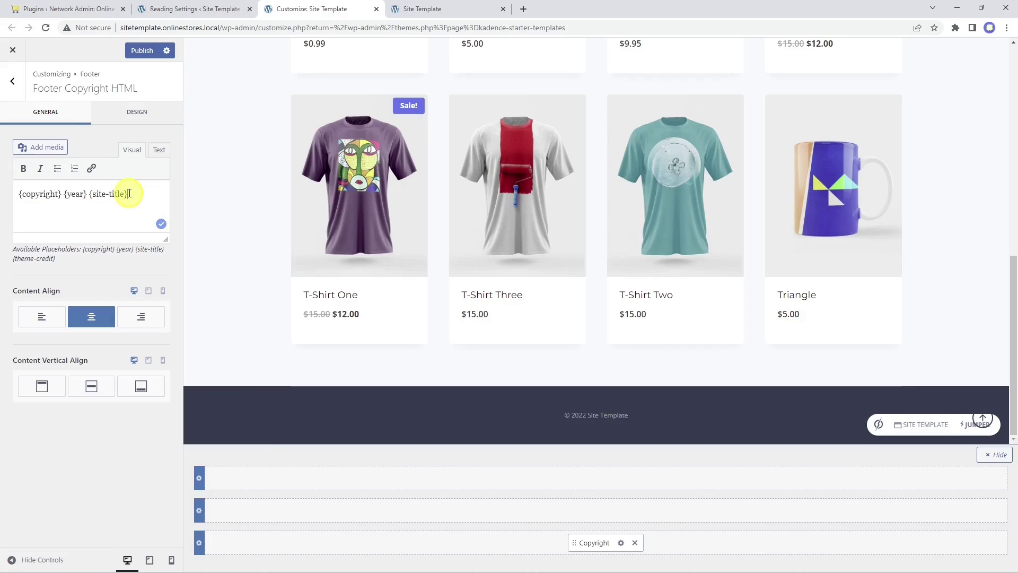
{"action": "scroll", "coordinate": [570, 329], "scroll_direction": "up", "scroll_amount": 9}
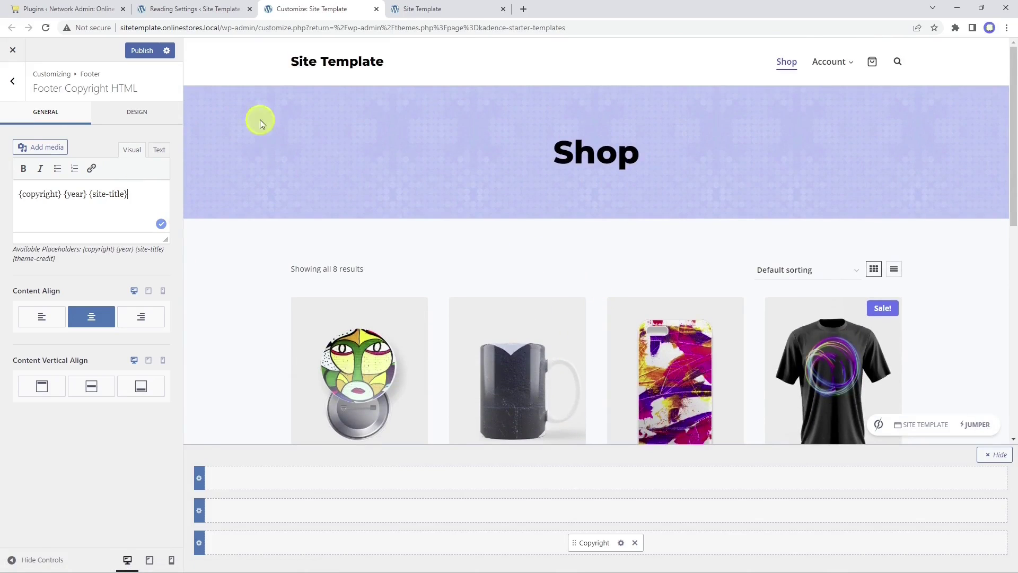
{"action": "left_click", "coordinate": [142, 53]}
{"action": "left_click", "coordinate": [169, 5]}
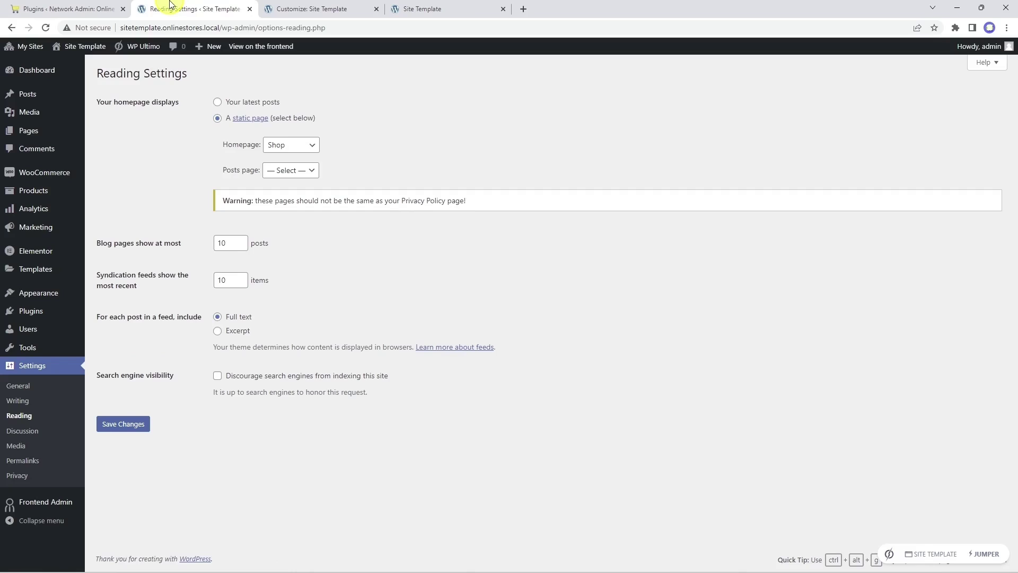
Step: Remove the Account and Sample items from Store Menu
{"action": "mouse_move", "coordinate": [39, 291]}
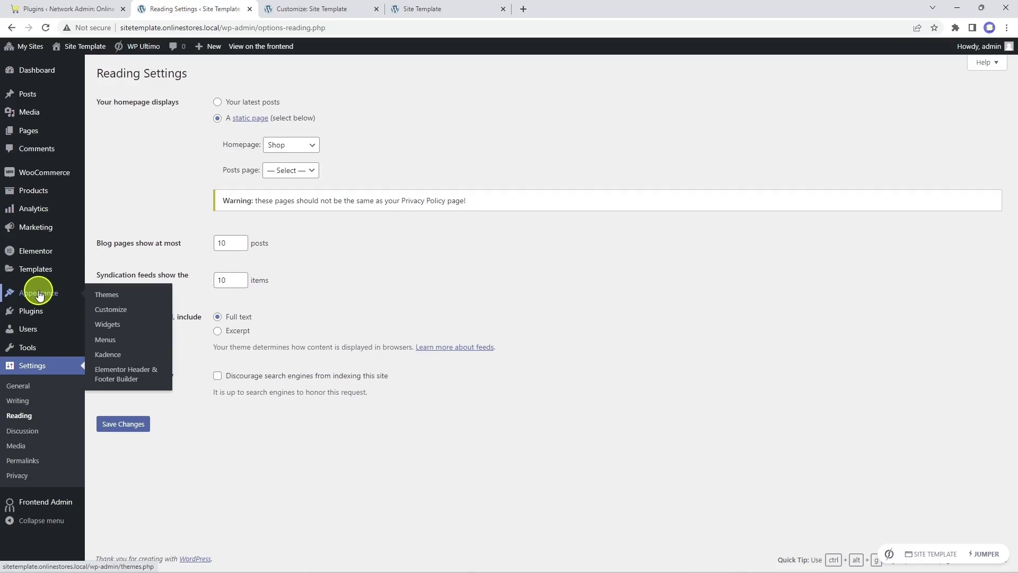
{"action": "left_click", "coordinate": [109, 340]}
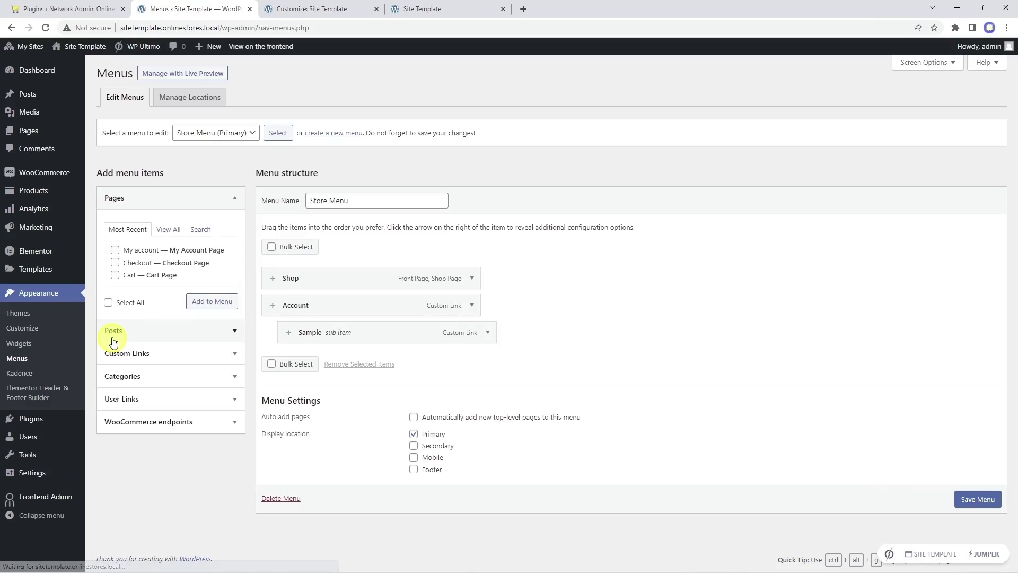
{"action": "left_click", "coordinate": [477, 316]}
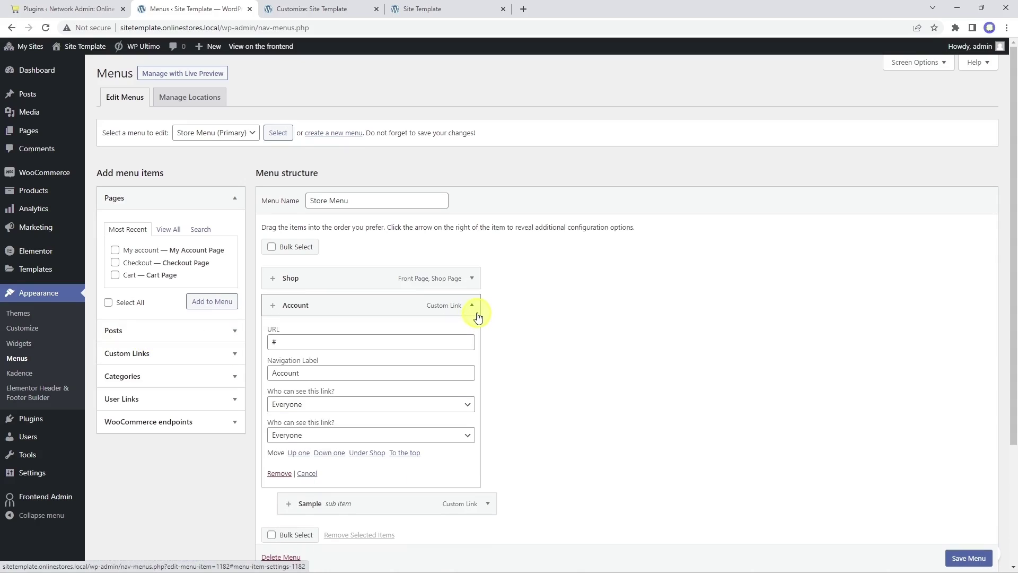
{"action": "left_click", "coordinate": [282, 476]}
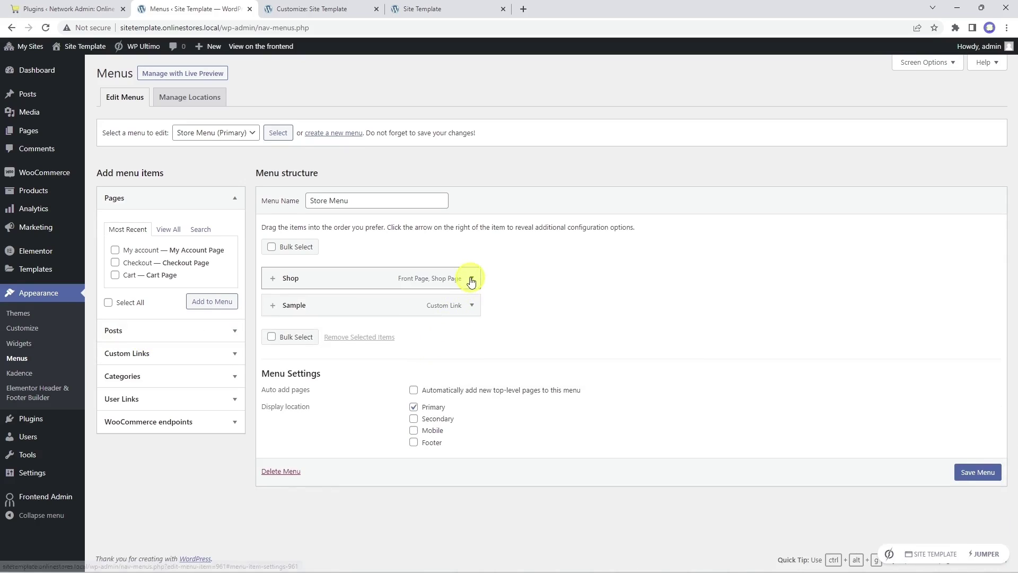
{"action": "left_click", "coordinate": [470, 304]}
{"action": "left_click", "coordinate": [278, 475]}
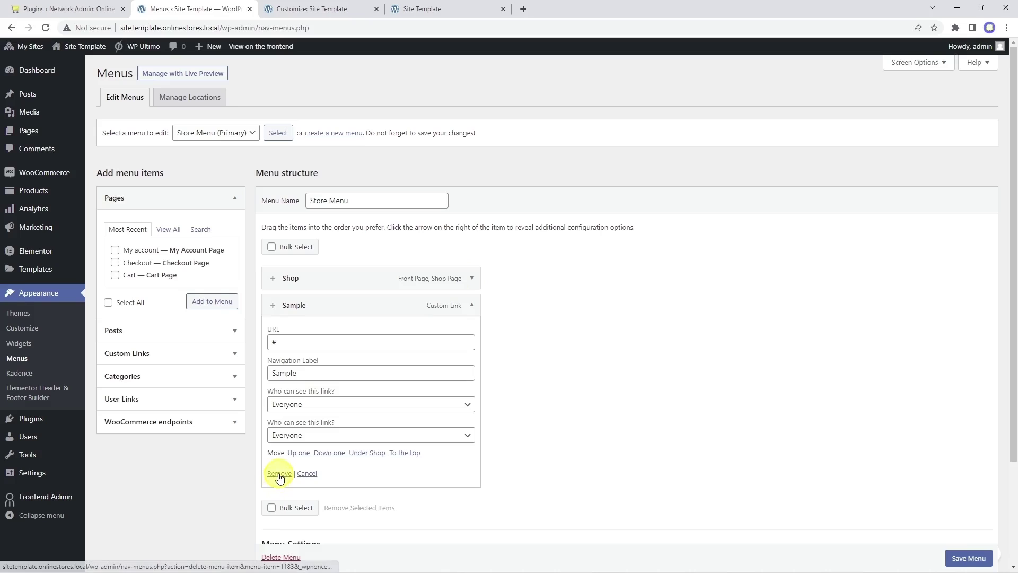
Step: Add the Cart, Checkout and My account pages to the menu and save it
{"action": "left_click", "coordinate": [163, 231]}
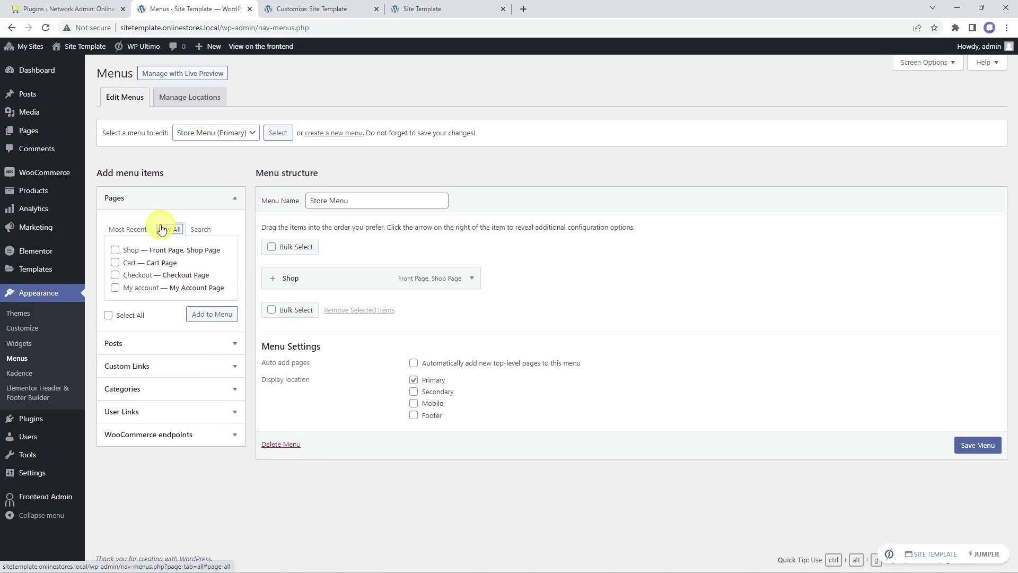
{"action": "left_click", "coordinate": [115, 262]}
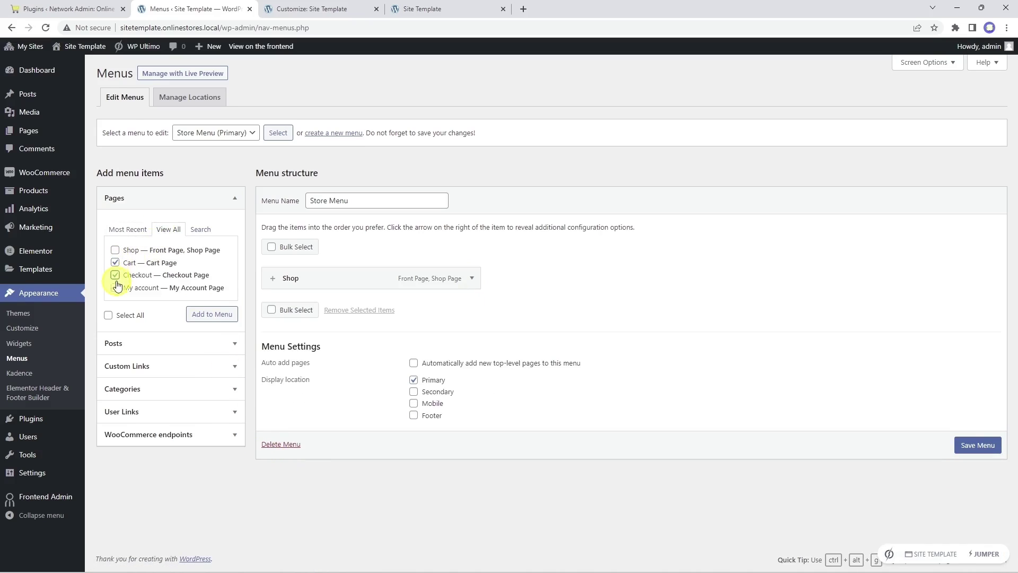
{"action": "left_click", "coordinate": [115, 275]}
{"action": "left_click", "coordinate": [115, 287]}
{"action": "left_click", "coordinate": [218, 314]}
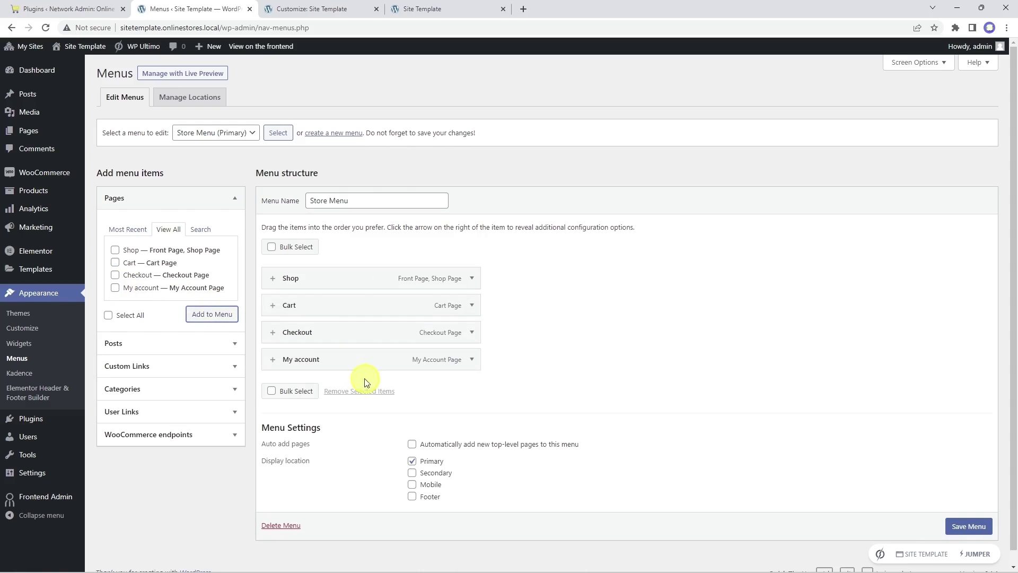
{"action": "left_click", "coordinate": [973, 527]}
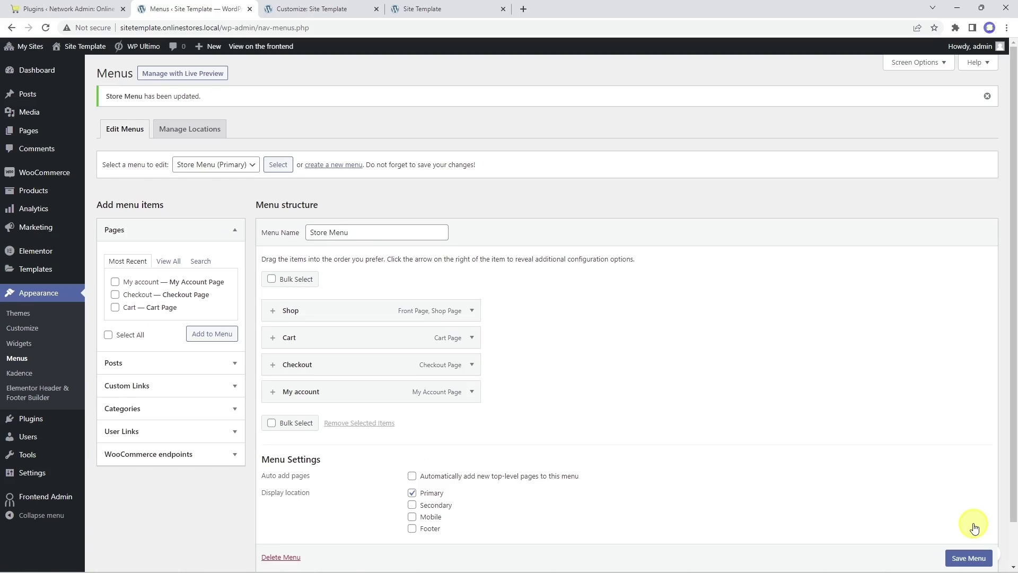
{"action": "left_click", "coordinate": [217, 387]}
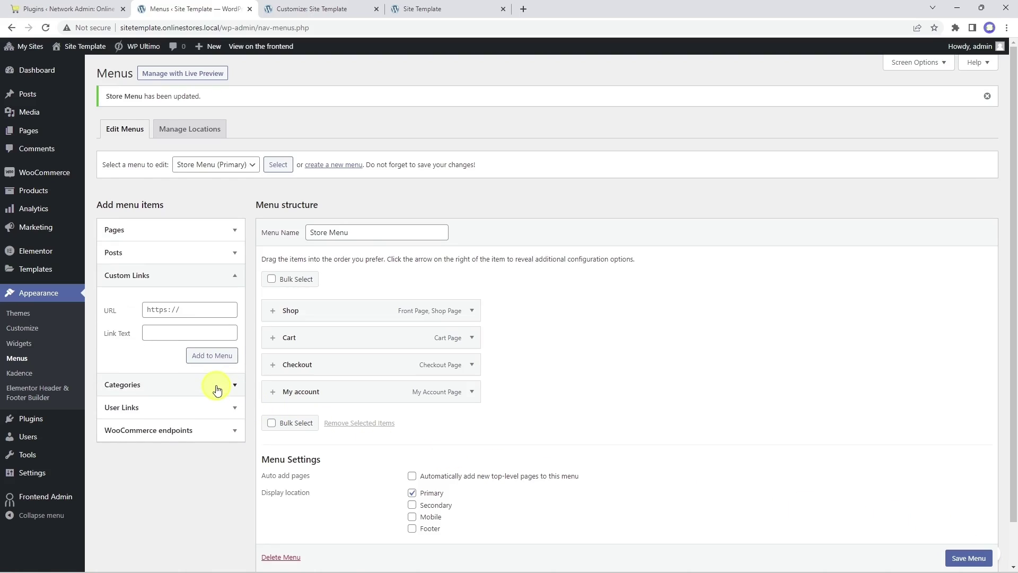
{"action": "triple_click", "coordinate": [194, 313]}
{"action": "key", "text": "ctrl+v"}
{"action": "left_click", "coordinate": [194, 328]}
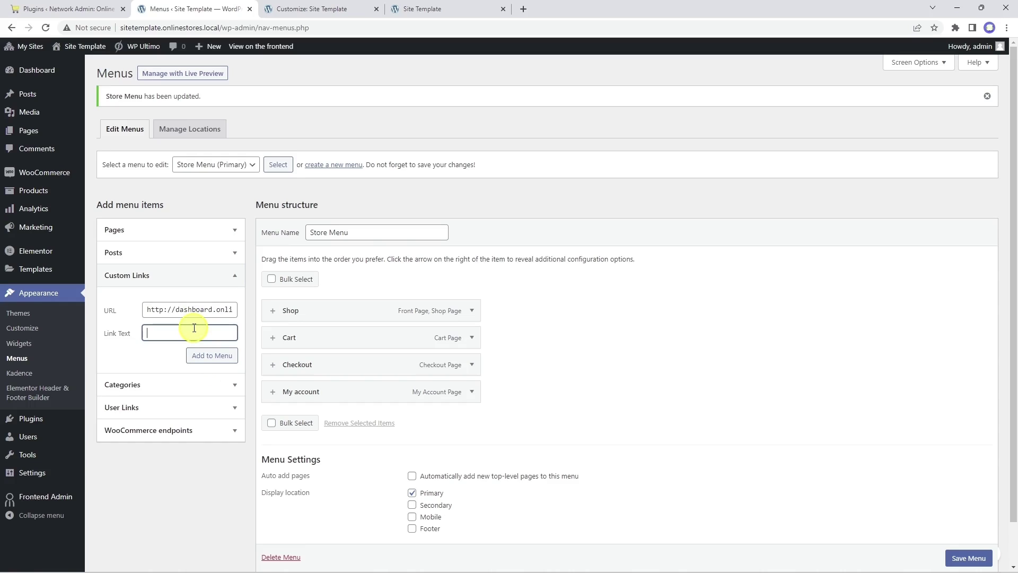
{"action": "type", "text": "Dashboard"}
{"action": "left_click", "coordinate": [228, 361]}
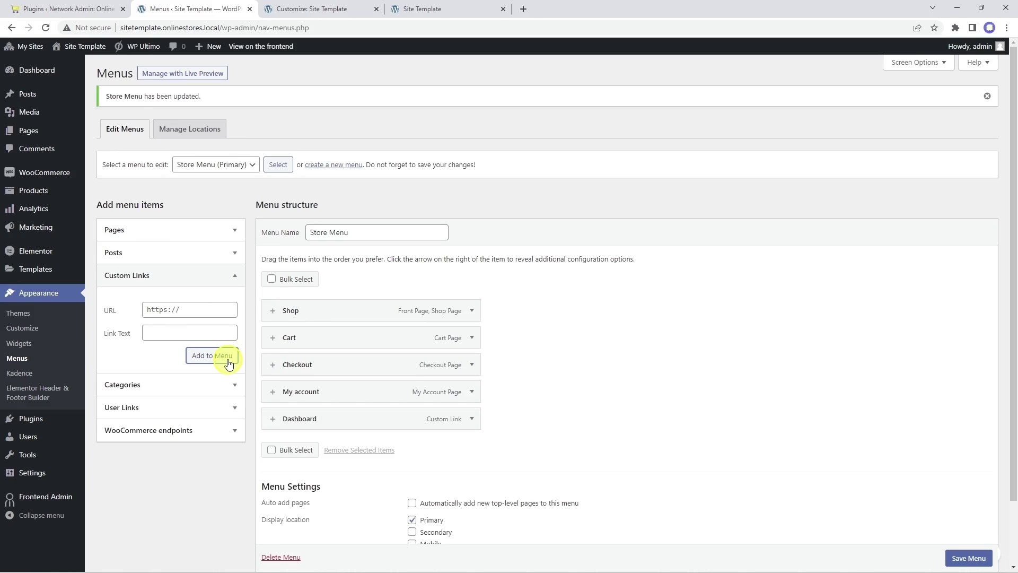
Step: Restrict the Dashboard link to logged-in Administrators and save the menu
{"action": "left_click", "coordinate": [472, 419]}
{"action": "scroll", "coordinate": [472, 420], "scroll_direction": "down", "scroll_amount": 4}
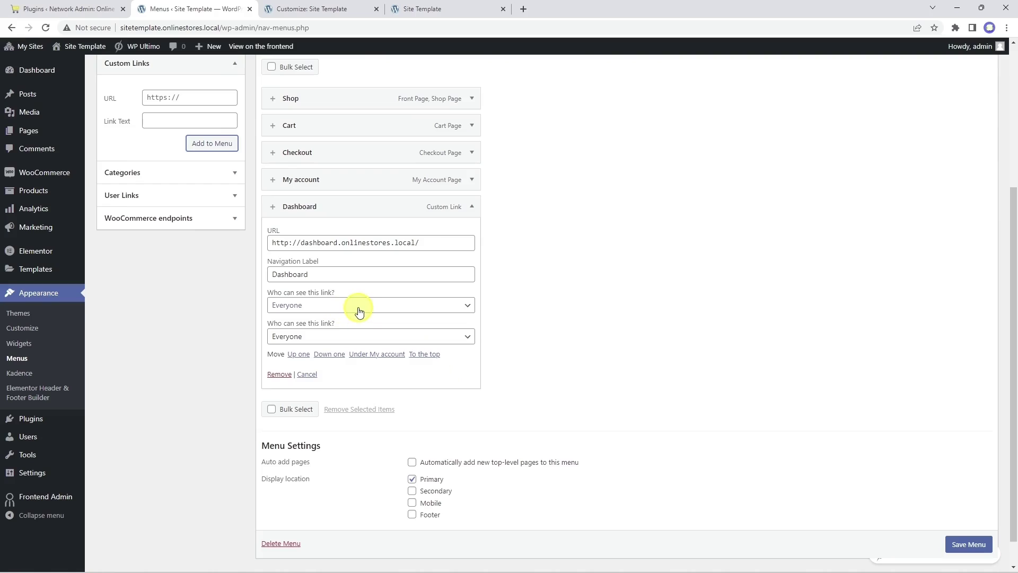
{"action": "left_click", "coordinate": [354, 314]}
{"action": "left_click", "coordinate": [356, 339]}
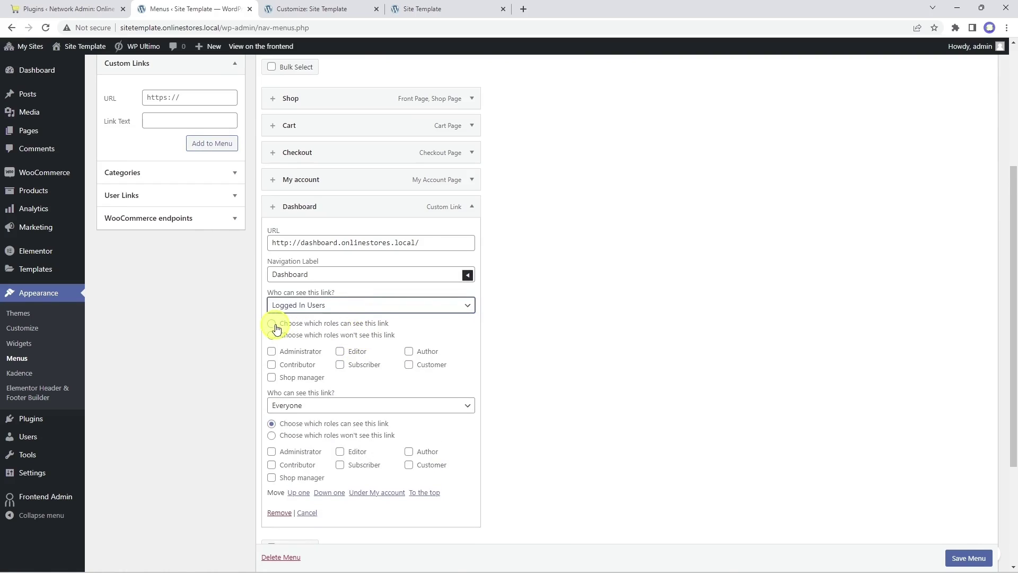
{"action": "left_click", "coordinate": [271, 324]}
{"action": "left_click", "coordinate": [271, 351]}
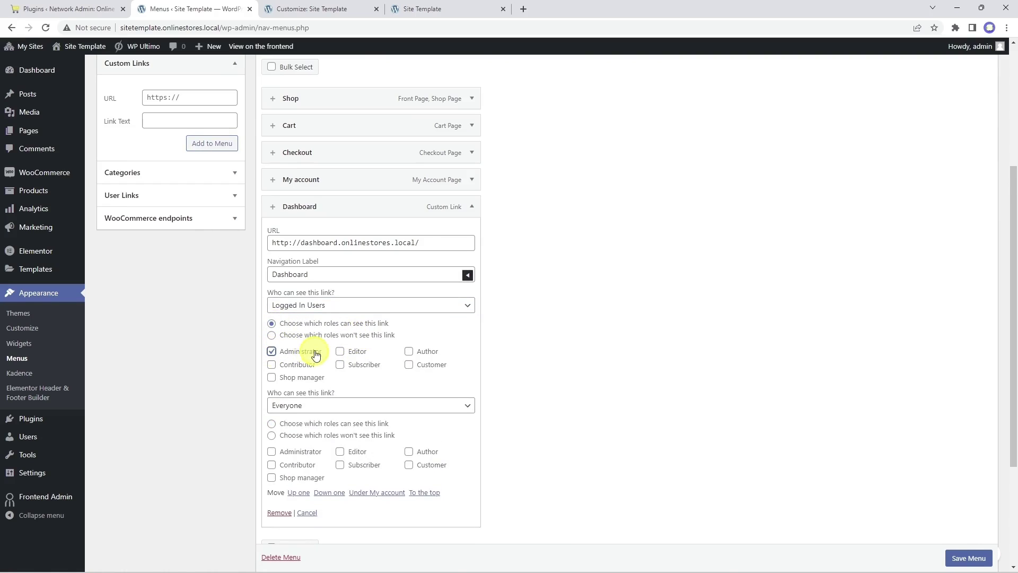
{"action": "left_click", "coordinate": [371, 406]}
{"action": "left_click", "coordinate": [372, 440]}
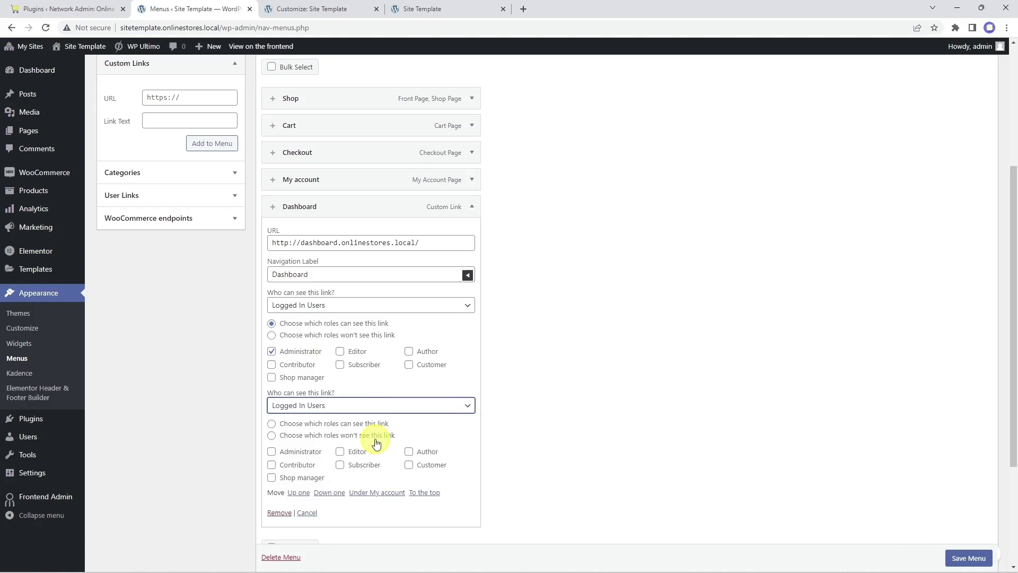
{"action": "left_click", "coordinate": [272, 452]}
{"action": "left_click", "coordinate": [271, 424]}
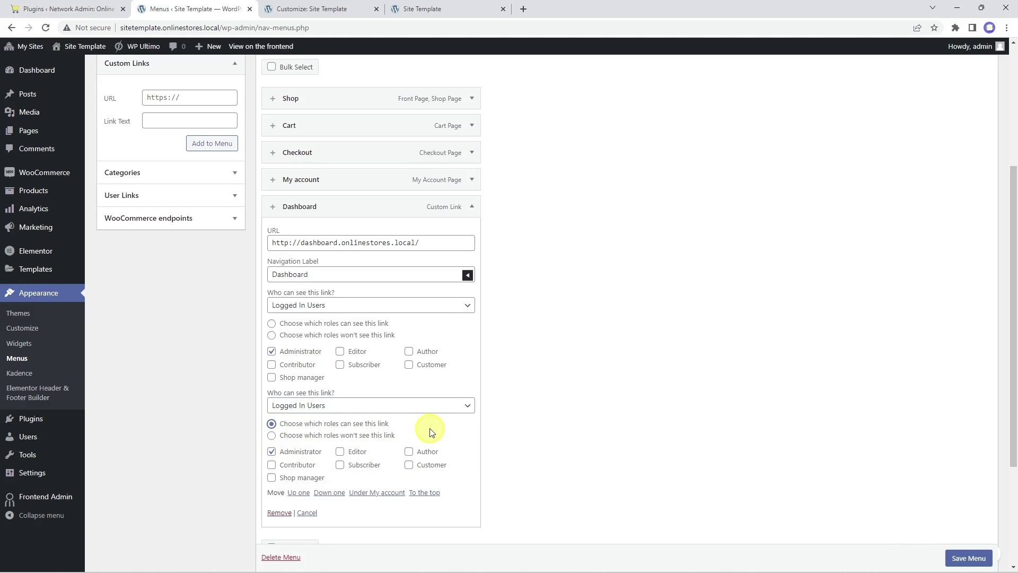
{"action": "scroll", "coordinate": [902, 530], "scroll_direction": "down", "scroll_amount": 1}
{"action": "left_click", "coordinate": [961, 559]}
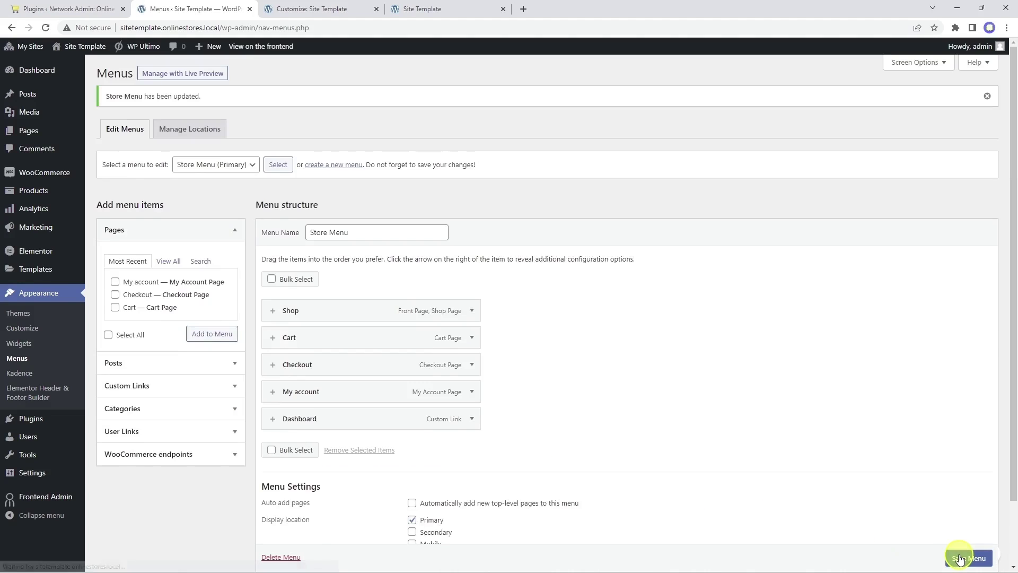
Step: Reload the storefront to check the new menu, then load the site in an incognito window
{"action": "left_click", "coordinate": [450, 10]}
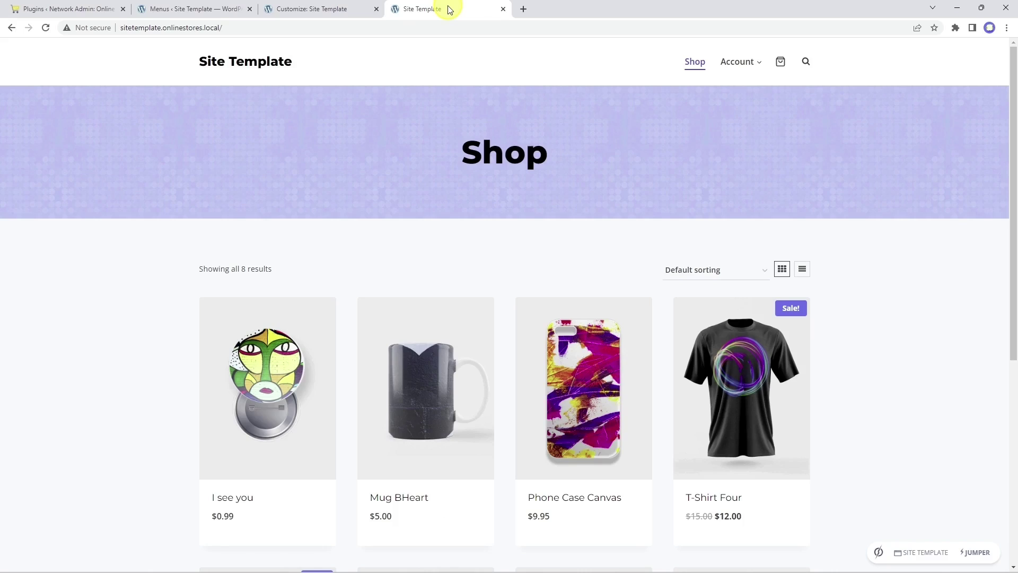
{"action": "left_click", "coordinate": [46, 28]}
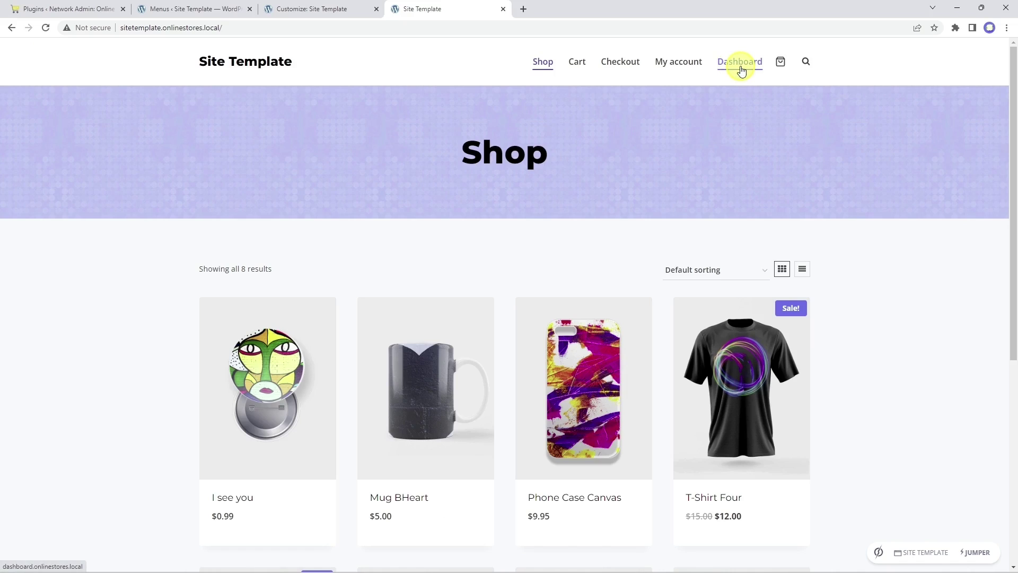
{"action": "left_click", "coordinate": [1009, 28]}
{"action": "left_click", "coordinate": [934, 69]}
{"action": "type", "text": "http://sitetemplate.onlinestores.local/"}
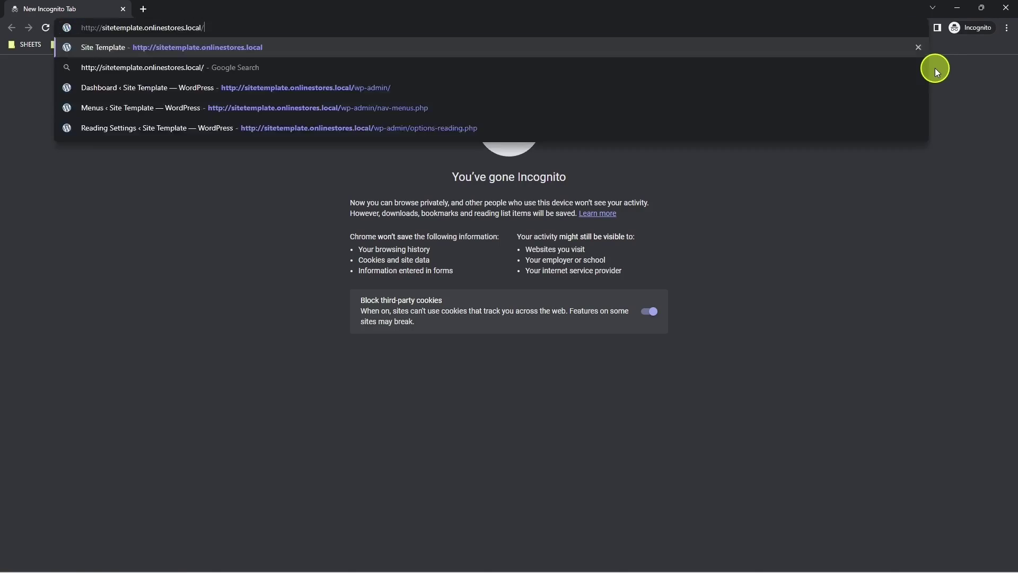
{"action": "key", "text": "Return"}
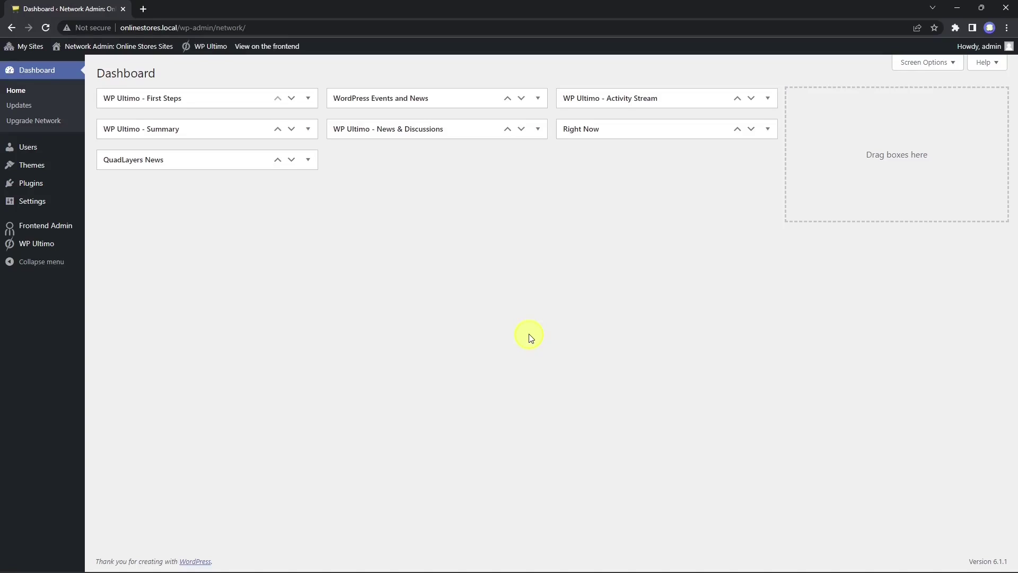
Step: Start a new WP Ultimo product named 'New Plan'
{"action": "mouse_move", "coordinate": [43, 242]}
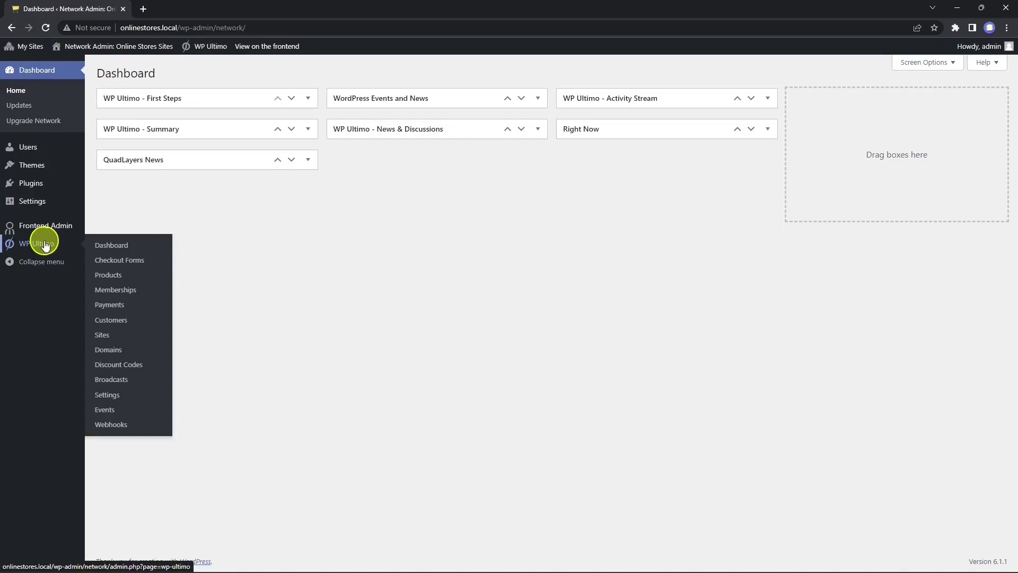
{"action": "left_click", "coordinate": [113, 276]}
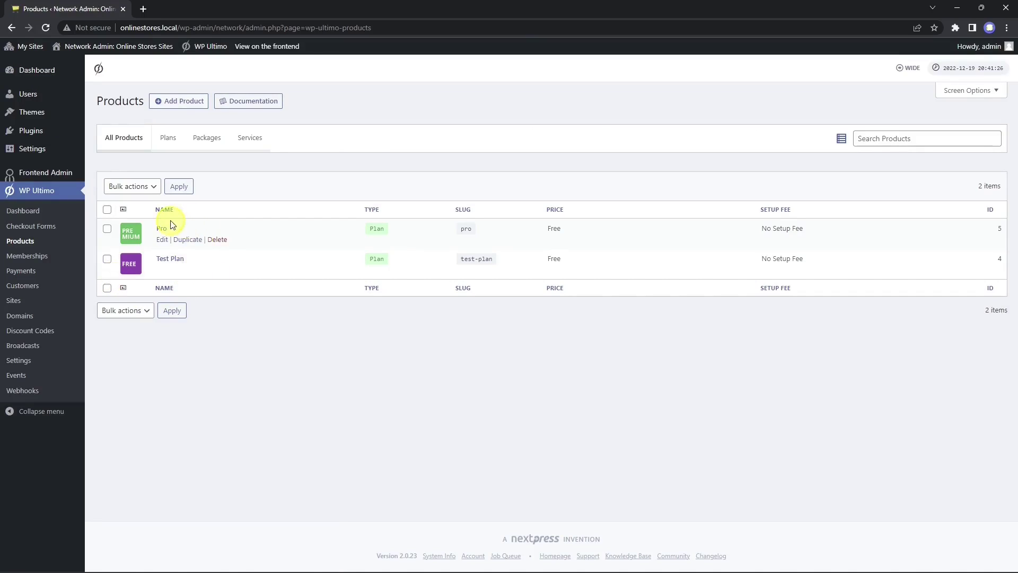
{"action": "left_click", "coordinate": [191, 102]}
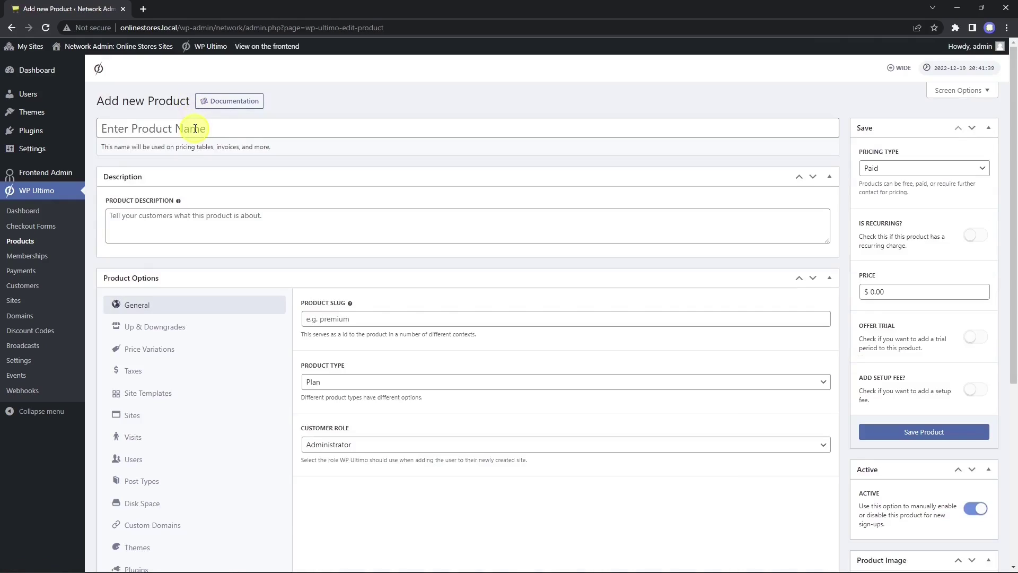
{"action": "left_click", "coordinate": [195, 129]}
{"action": "type", "text": "New Plan"}
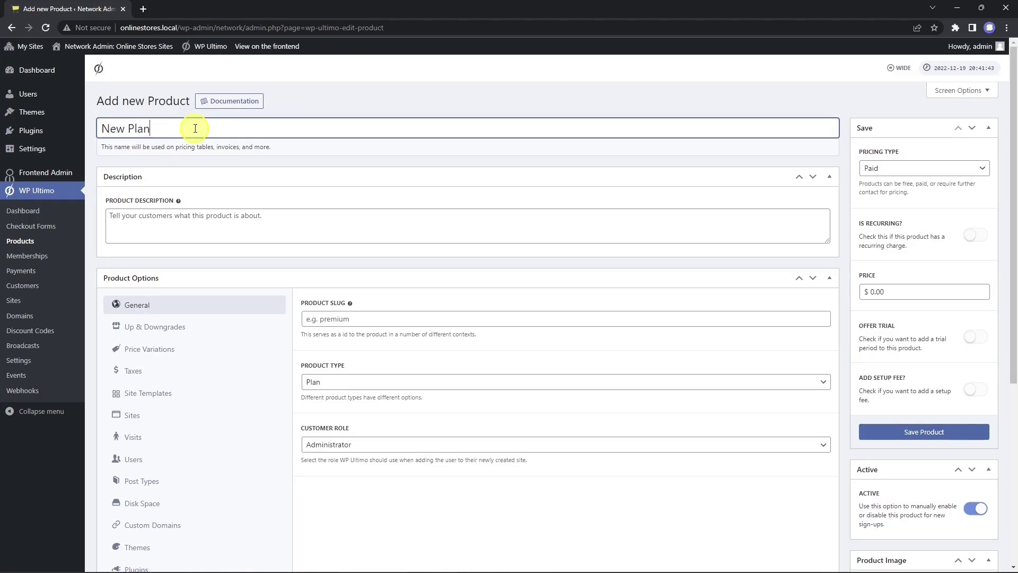
Step: Give it the description 'This is my new plan' and slug newplan
{"action": "left_click", "coordinate": [217, 211]}
{"action": "type", "text": "This "}
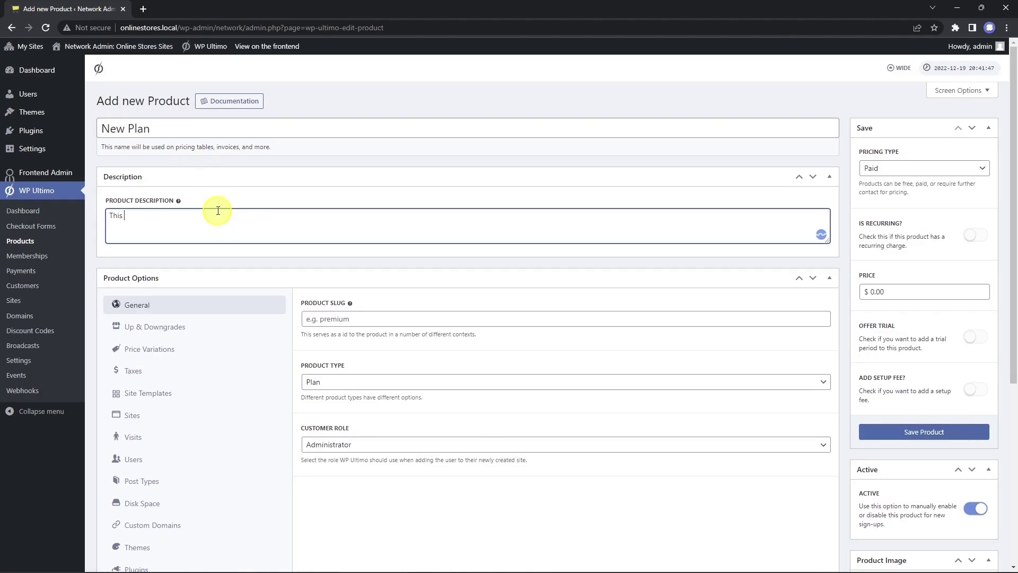
{"action": "type", "text": "is my new plan"}
{"action": "left_click", "coordinate": [366, 321]}
{"action": "type", "text": "newplan"}
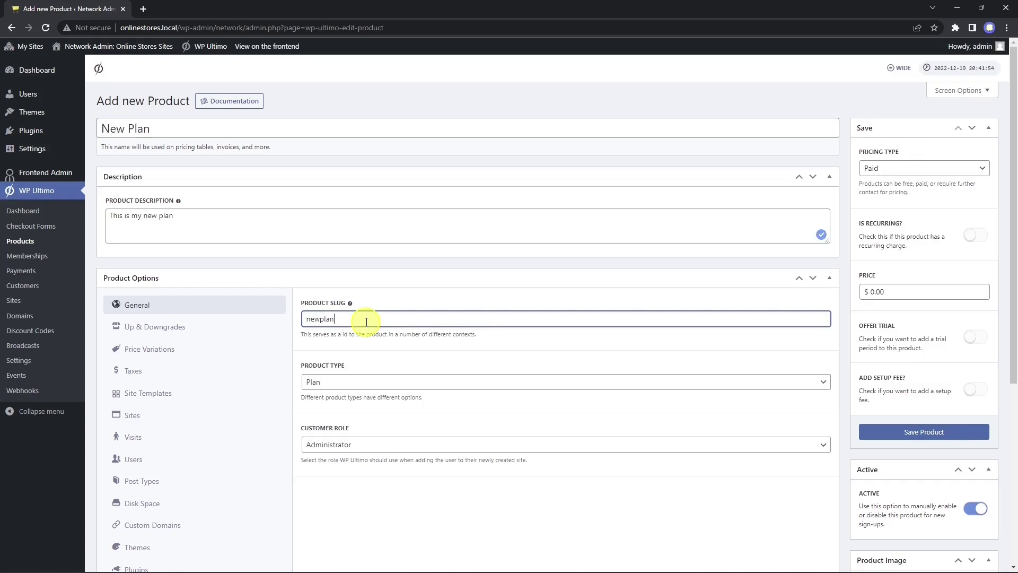
Step: Keep Product Type as Plan and Customer Role as Administrator
{"action": "left_click", "coordinate": [377, 381]}
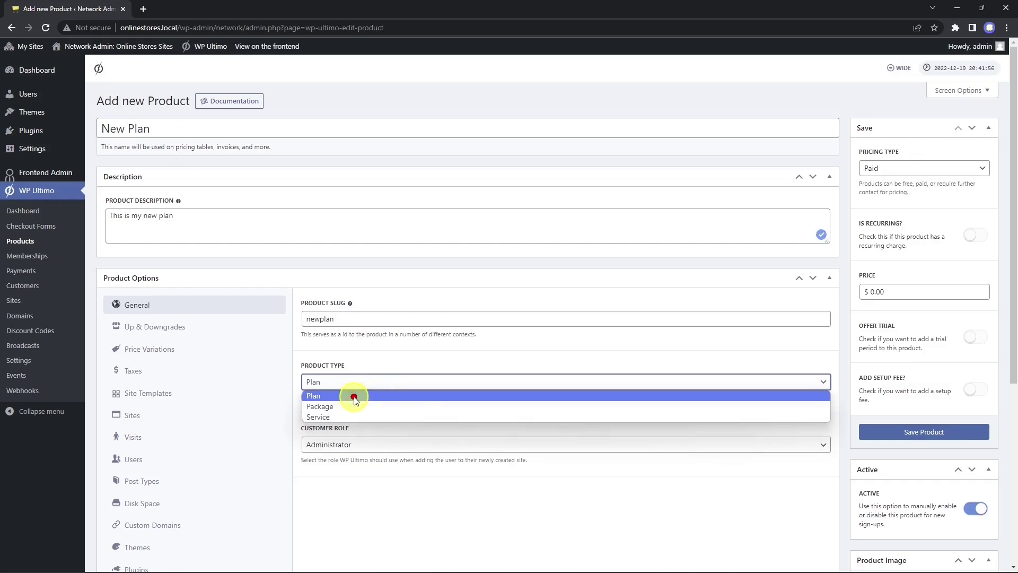
{"action": "left_click", "coordinate": [353, 396]}
{"action": "left_click", "coordinate": [375, 445]}
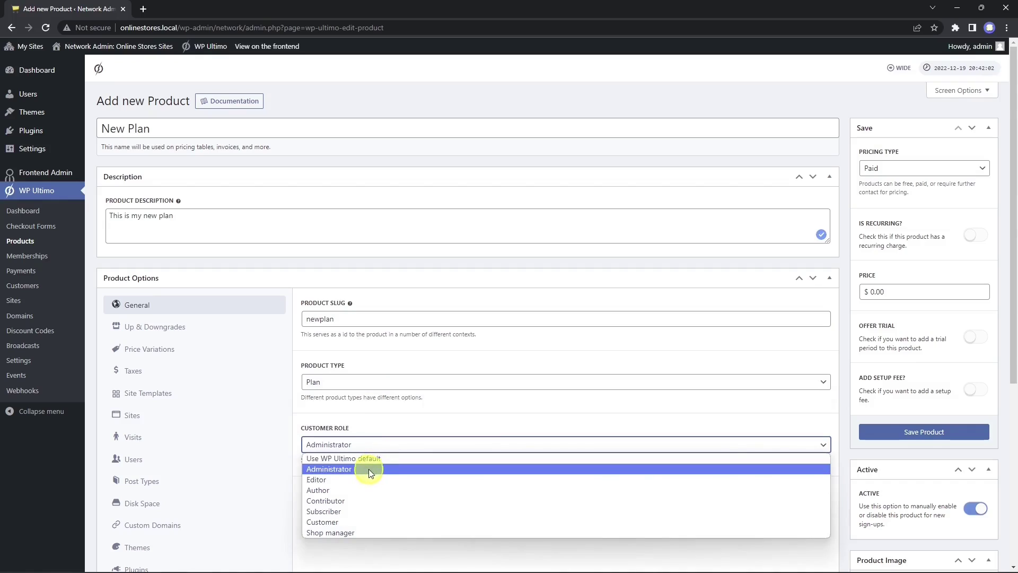
{"action": "left_click", "coordinate": [371, 470]}
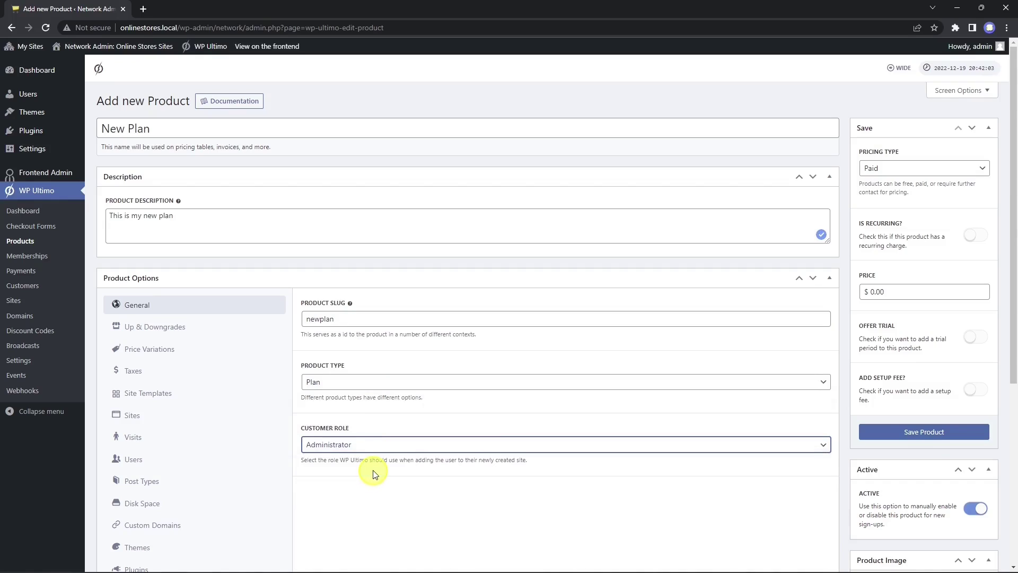
{"action": "left_click", "coordinate": [200, 328]}
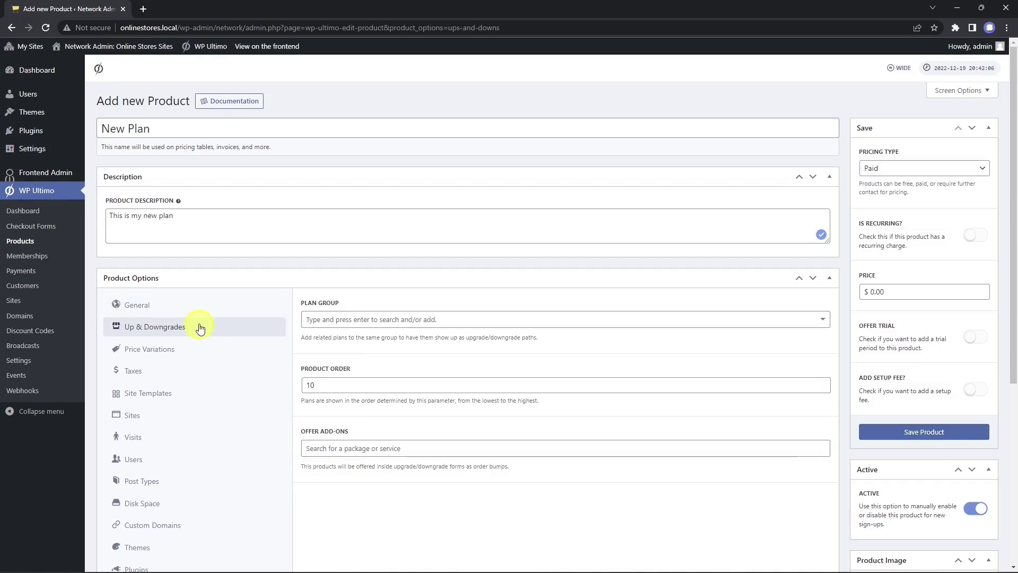
Step: Put the plan in the Plans group with product order 1
{"action": "left_click", "coordinate": [389, 319]}
{"action": "left_click", "coordinate": [385, 334]}
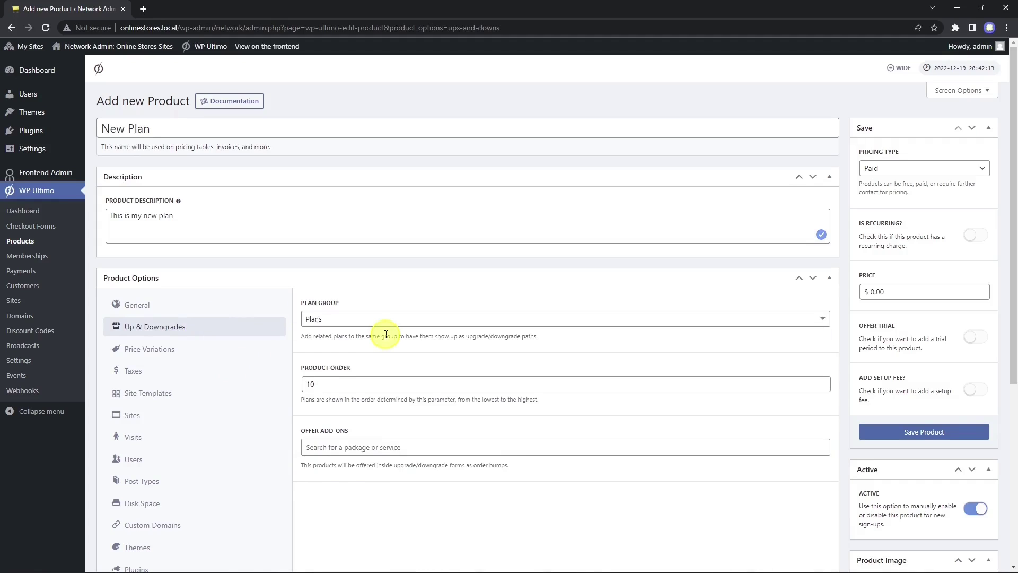
{"action": "left_click_drag", "start_coordinate": [368, 383], "coordinate": [311, 384]}
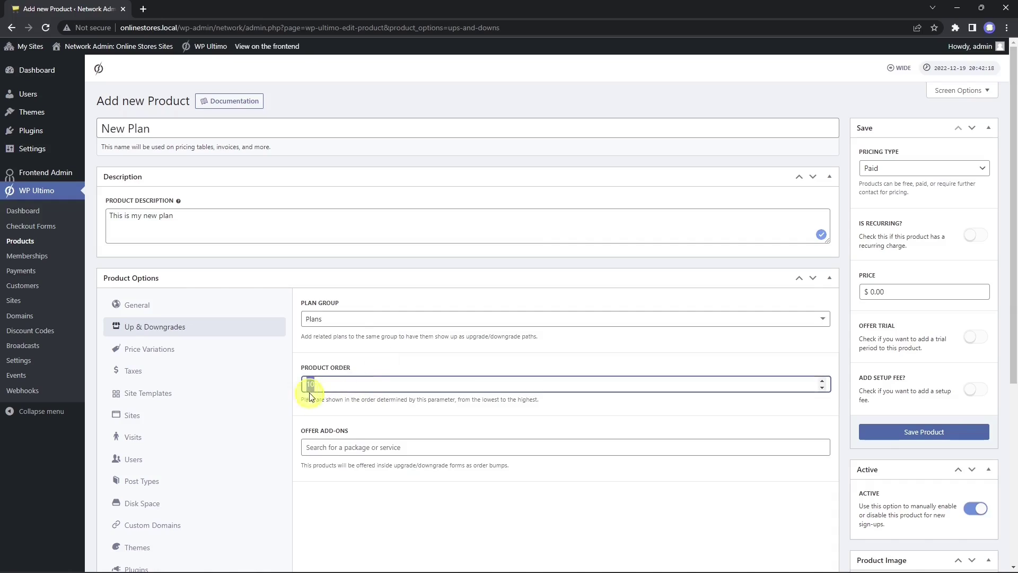
{"action": "type", "text": "1"}
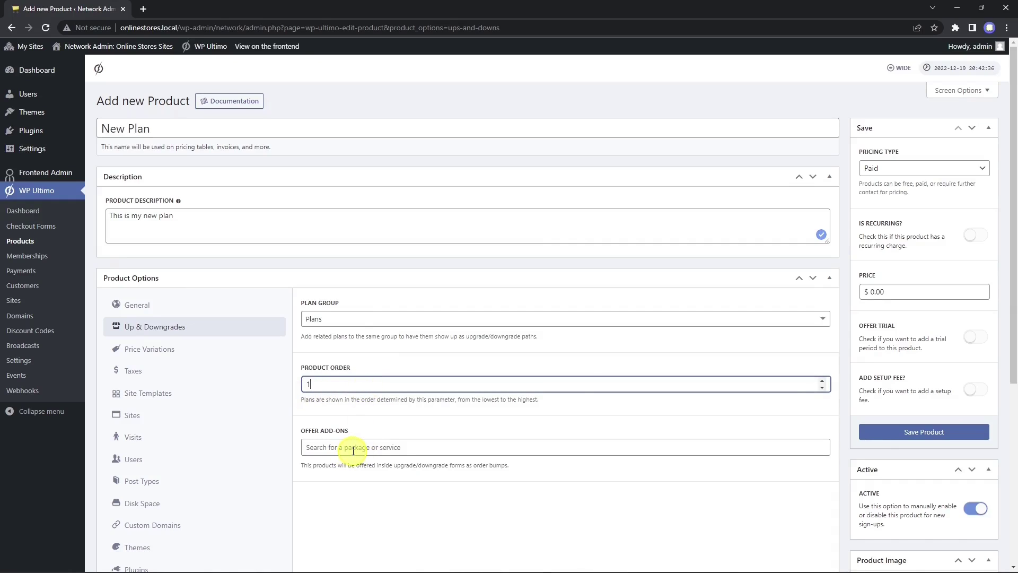
Step: Try adding a price variation, then switch price variations back off
{"action": "left_click", "coordinate": [190, 353]}
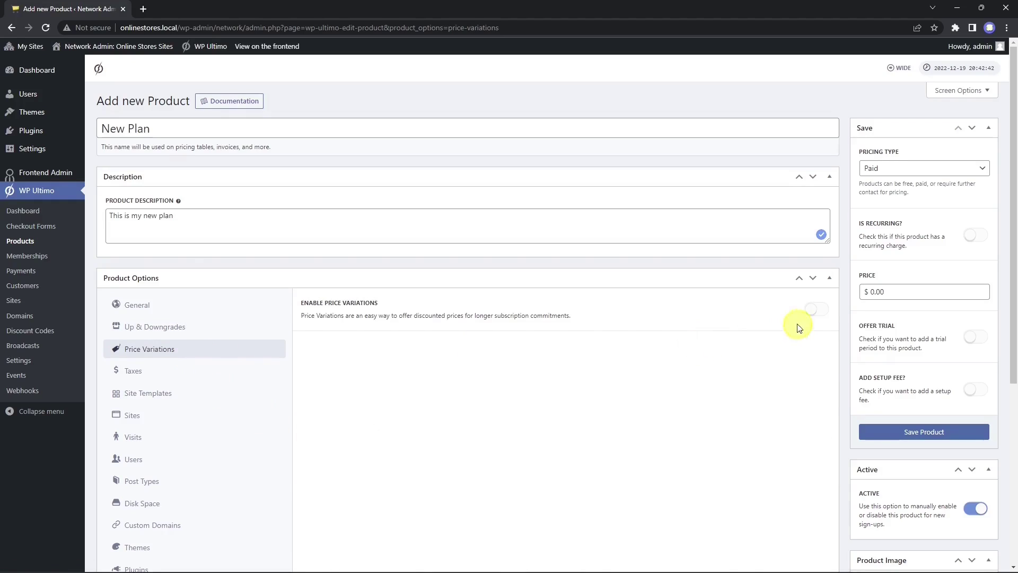
{"action": "left_click", "coordinate": [816, 309]}
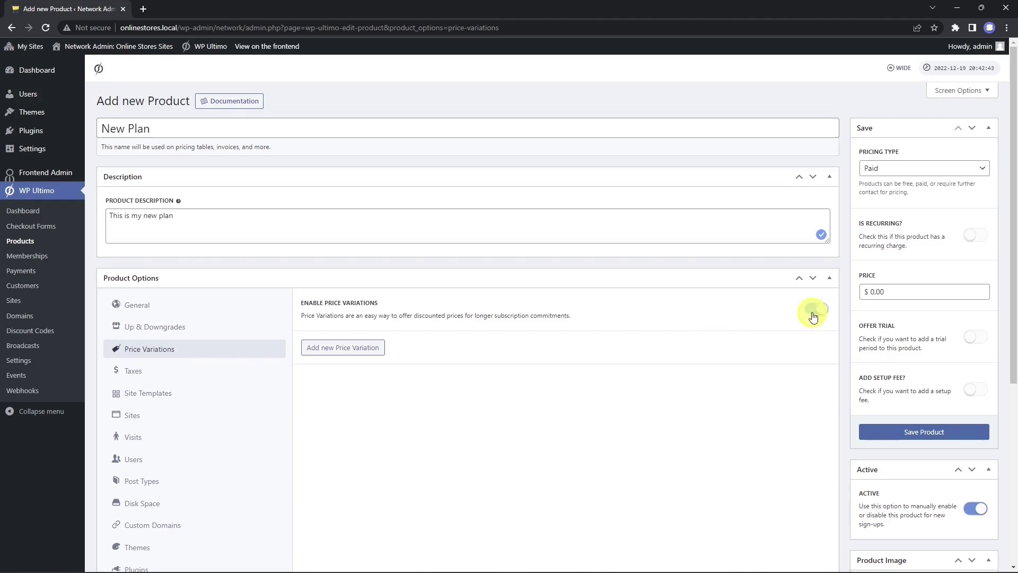
{"action": "left_click", "coordinate": [362, 348]}
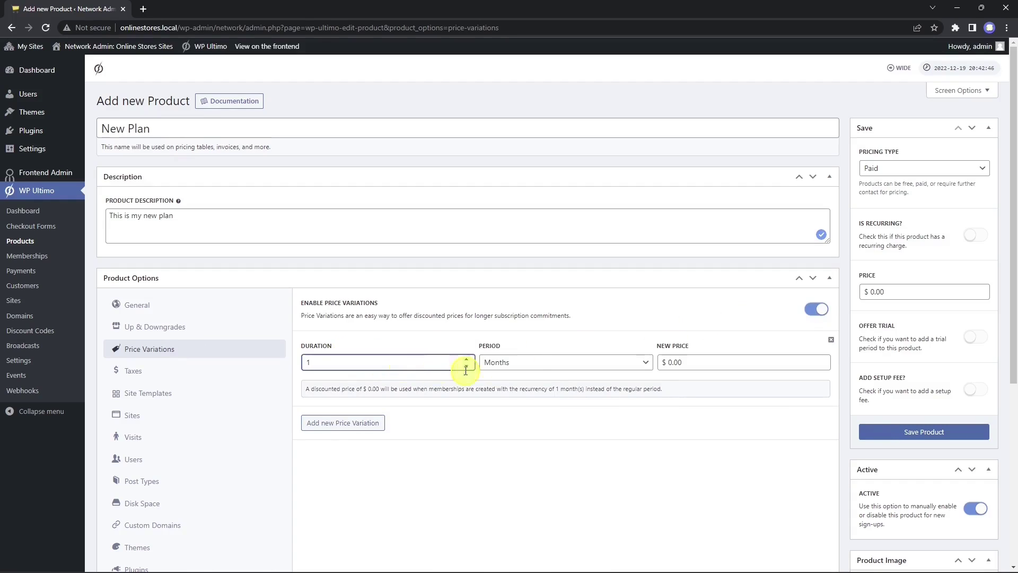
{"action": "left_click", "coordinate": [712, 364]}
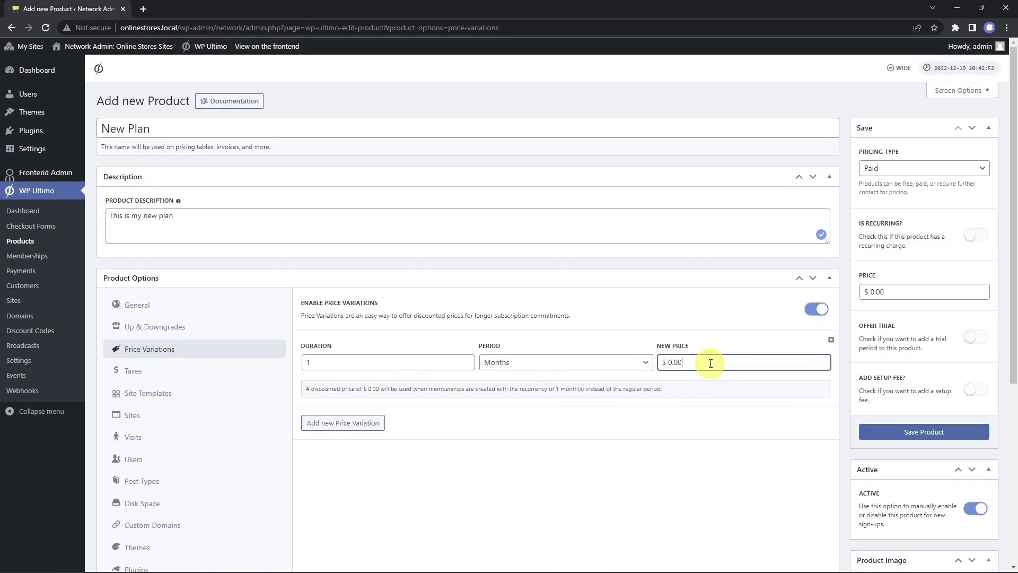
{"action": "left_click", "coordinate": [809, 315]}
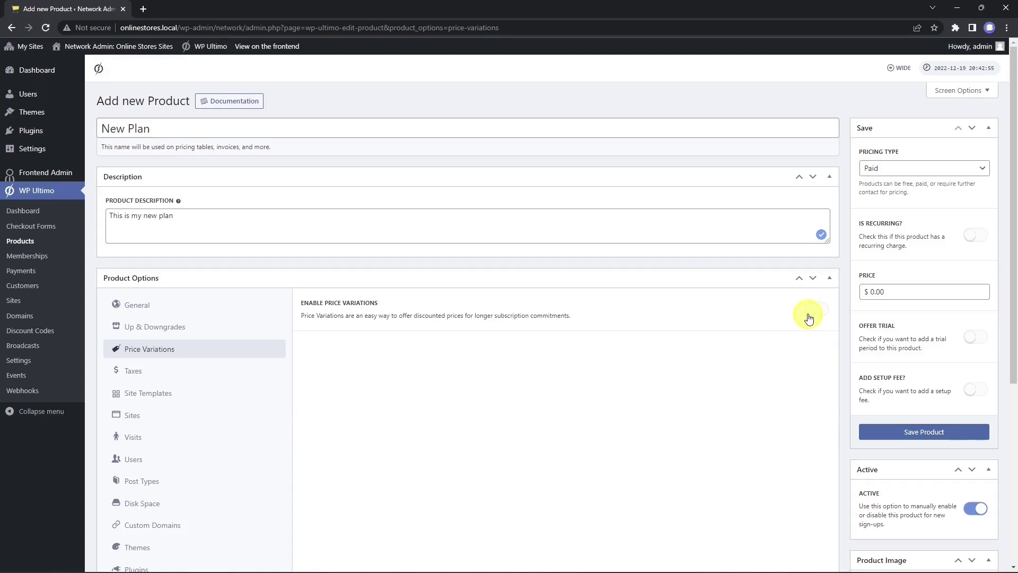
Step: In the tax settings, leave Is Taxable turned on
{"action": "left_click", "coordinate": [175, 376]}
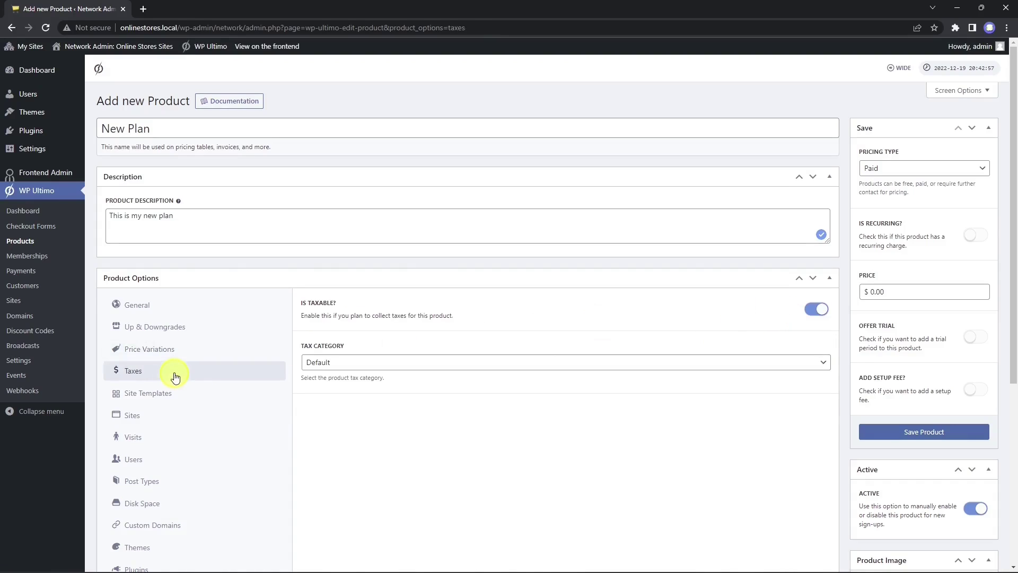
{"action": "left_click", "coordinate": [812, 314]}
{"action": "left_click", "coordinate": [812, 318]}
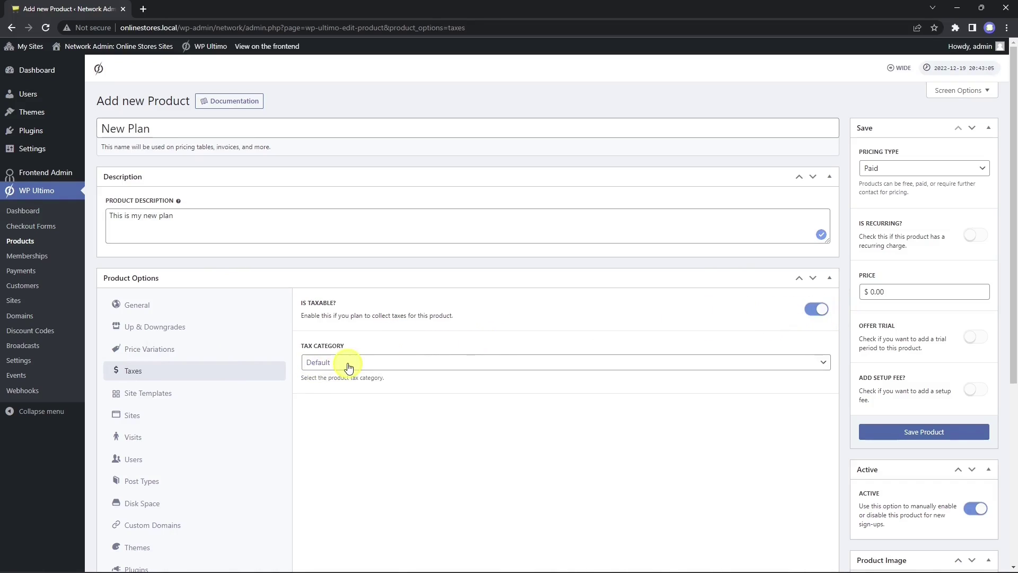
Step: Switch the plan's template Selection Mode to Assign Site Template and assign the Site Template
{"action": "left_click", "coordinate": [170, 398]}
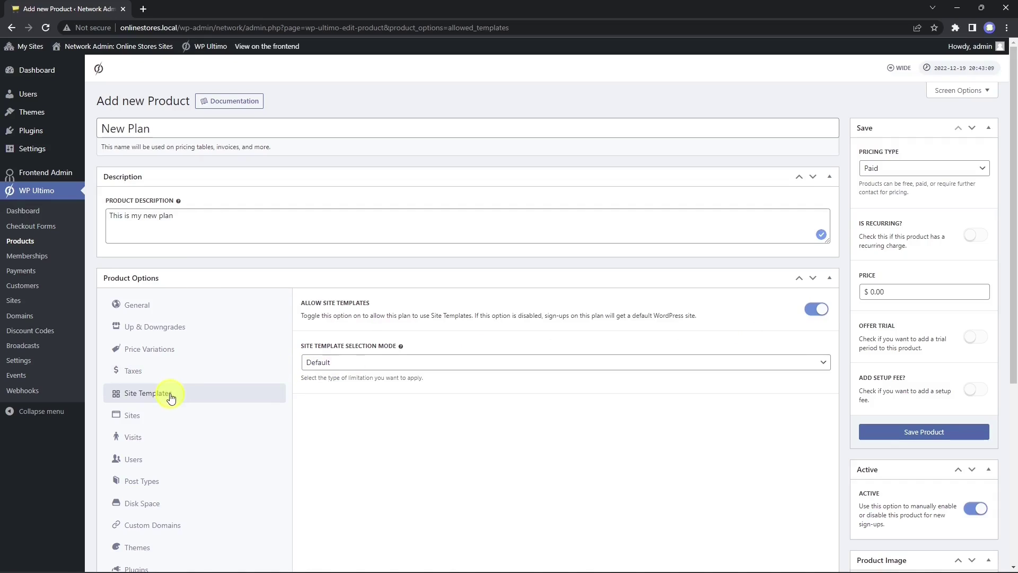
{"action": "left_click", "coordinate": [580, 363]}
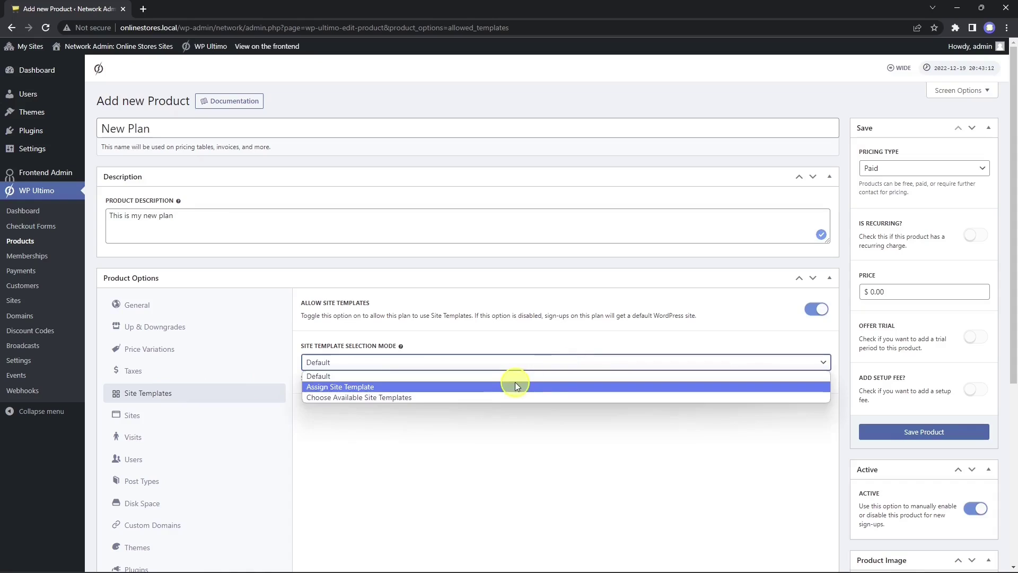
{"action": "left_click", "coordinate": [512, 397]}
{"action": "scroll", "coordinate": [587, 462], "scroll_direction": "down", "scroll_amount": 3}
{"action": "scroll", "coordinate": [590, 465], "scroll_direction": "up", "scroll_amount": 3}
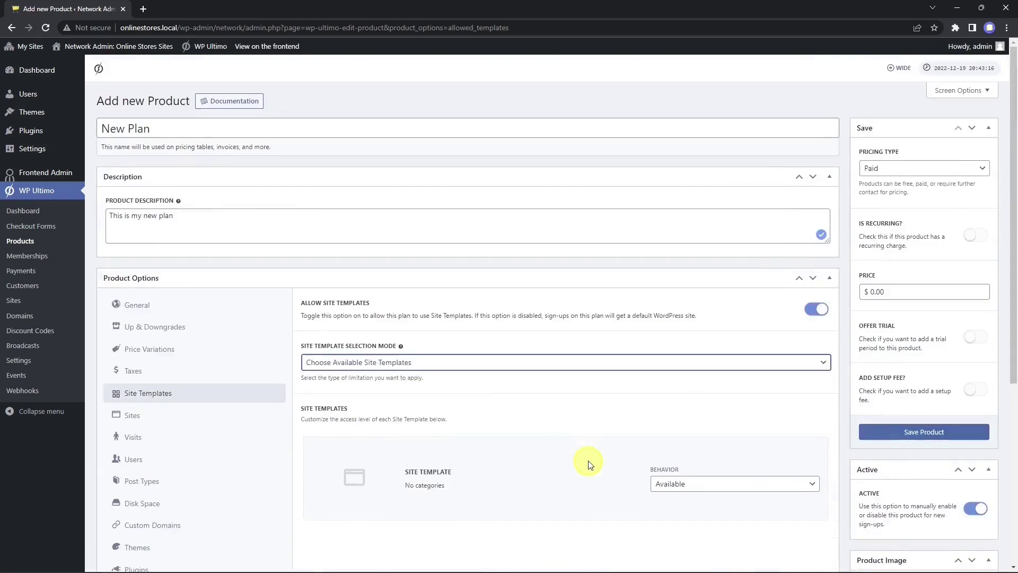
{"action": "left_click", "coordinate": [491, 364]}
{"action": "left_click", "coordinate": [441, 385]}
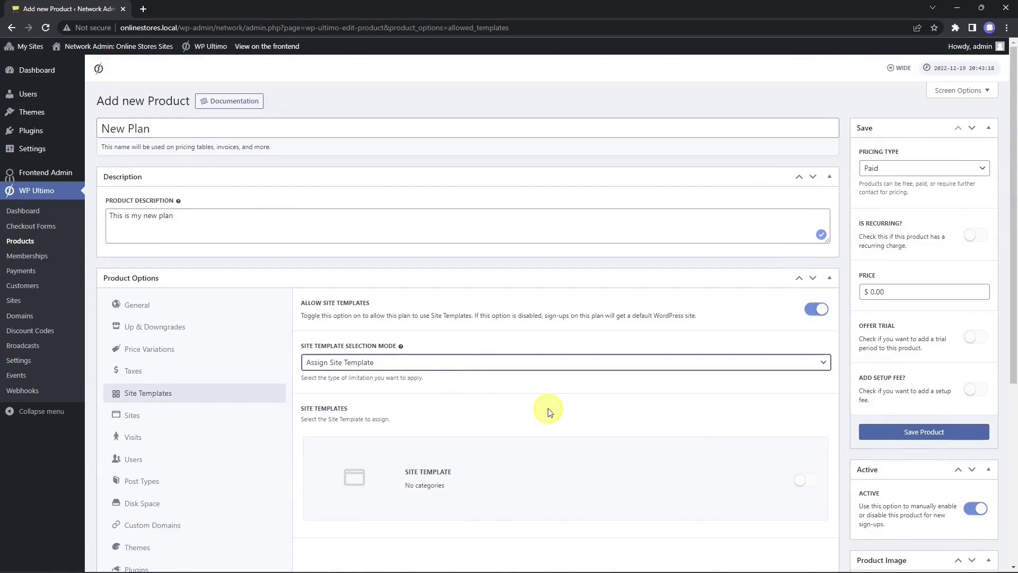
{"action": "left_click", "coordinate": [809, 482]}
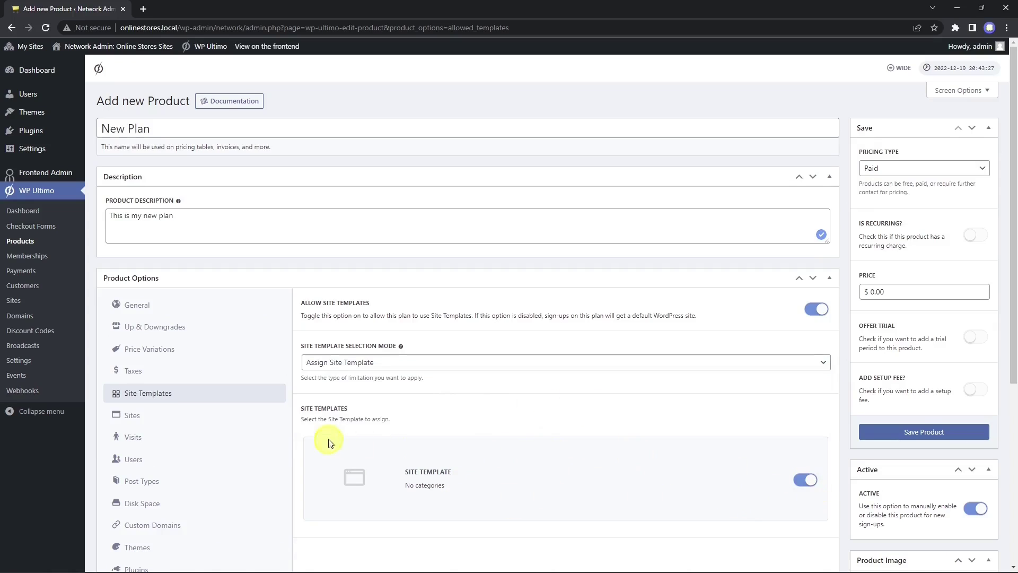
{"action": "left_click", "coordinate": [168, 420]}
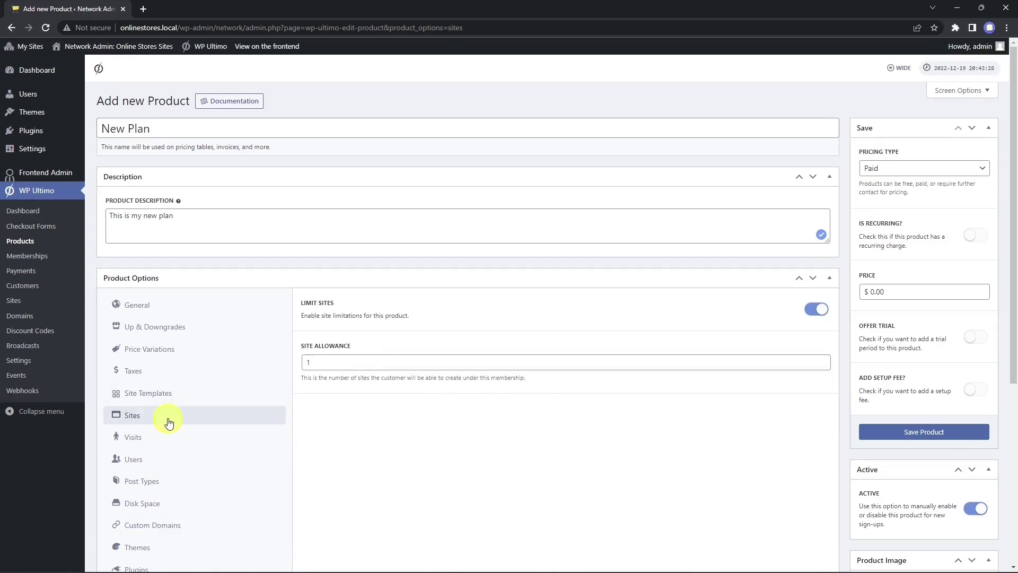
Step: Set the site allowance to 1 and the unique visits quota to 50000
{"action": "left_click", "coordinate": [315, 363]}
{"action": "type", "text": "1"}
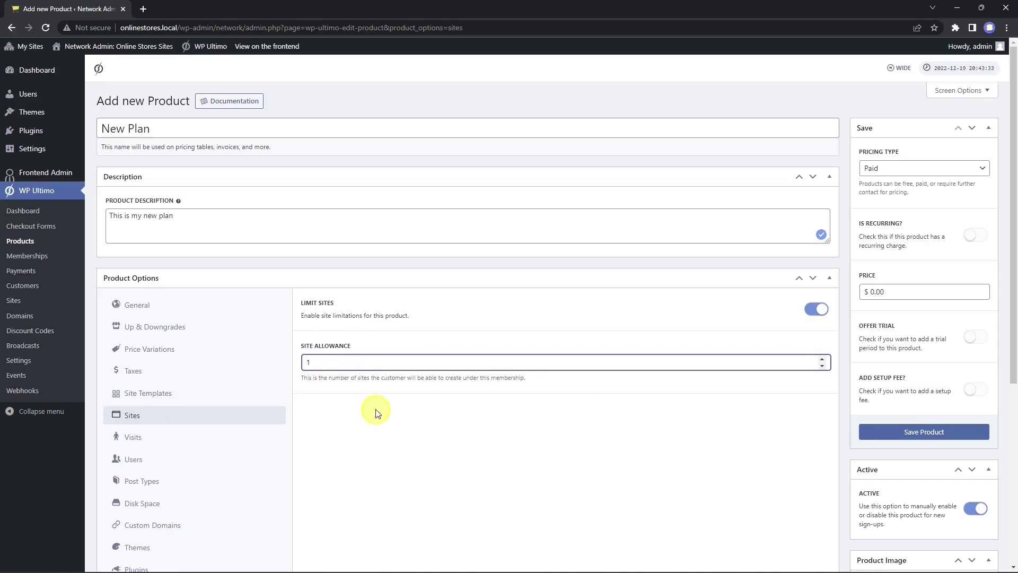
{"action": "scroll", "coordinate": [376, 411], "scroll_direction": "down", "scroll_amount": 2}
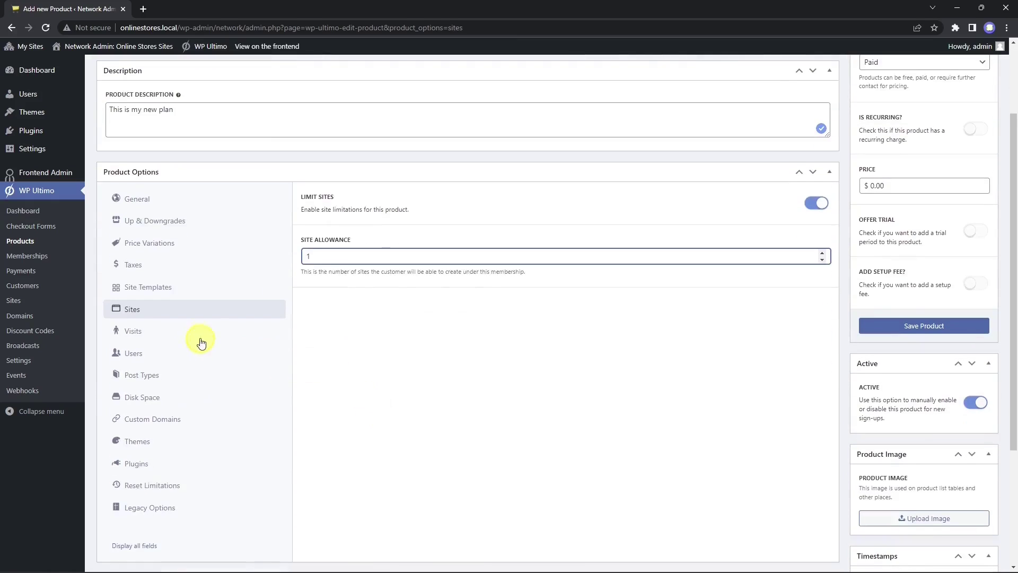
{"action": "left_click", "coordinate": [198, 337]}
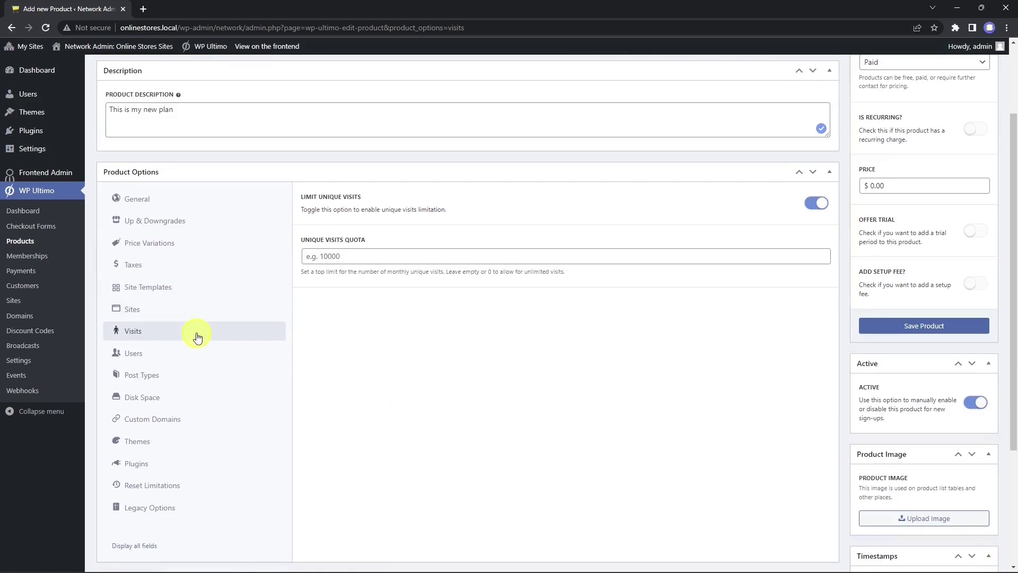
{"action": "left_click", "coordinate": [381, 259]}
{"action": "type", "text": "50000"}
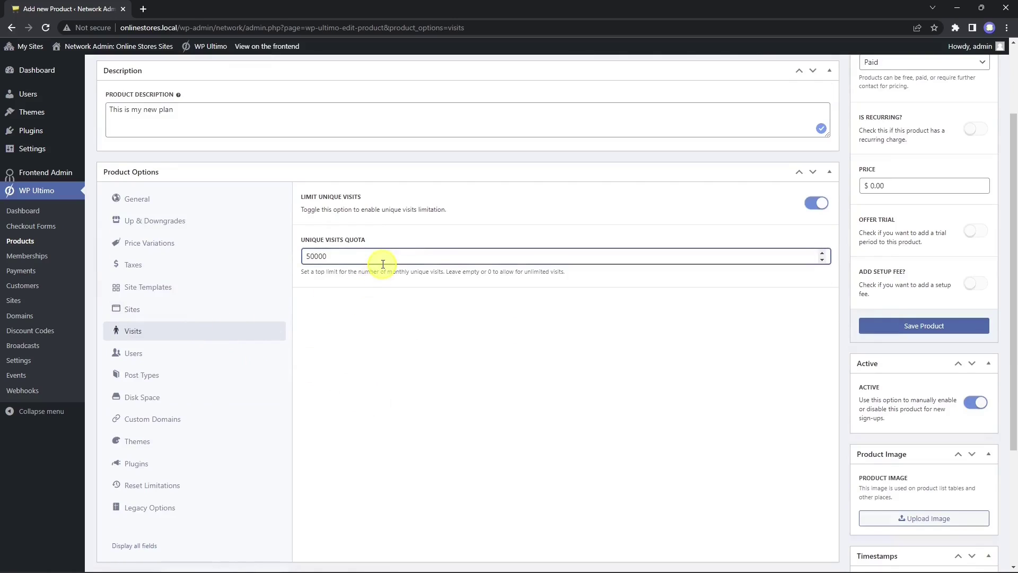
Step: Turn off the user role limits and the post type limits for the plan
{"action": "left_click", "coordinate": [224, 348]}
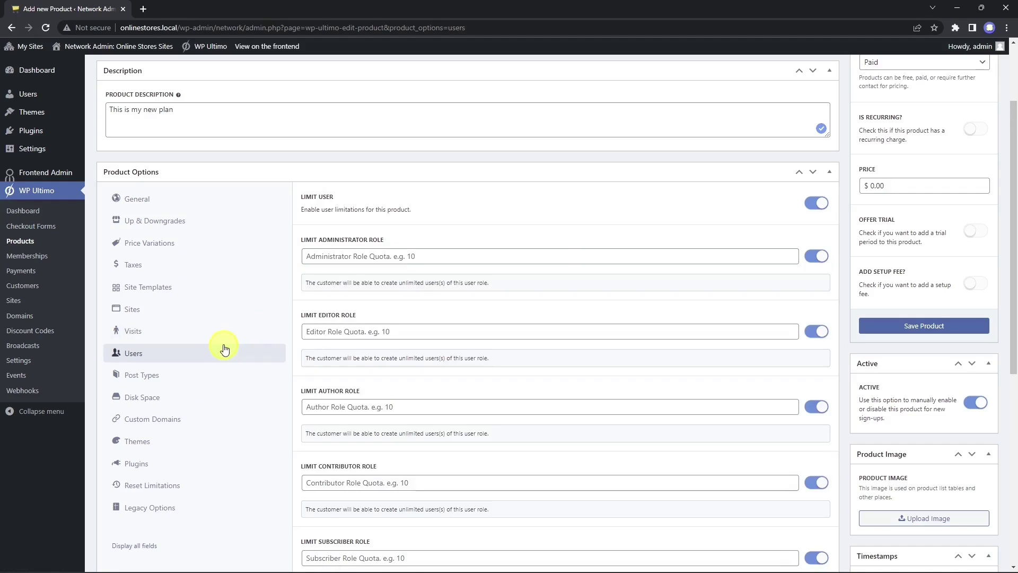
{"action": "scroll", "coordinate": [597, 370], "scroll_direction": "down", "scroll_amount": 7}
{"action": "scroll", "coordinate": [591, 409], "scroll_direction": "up", "scroll_amount": 9}
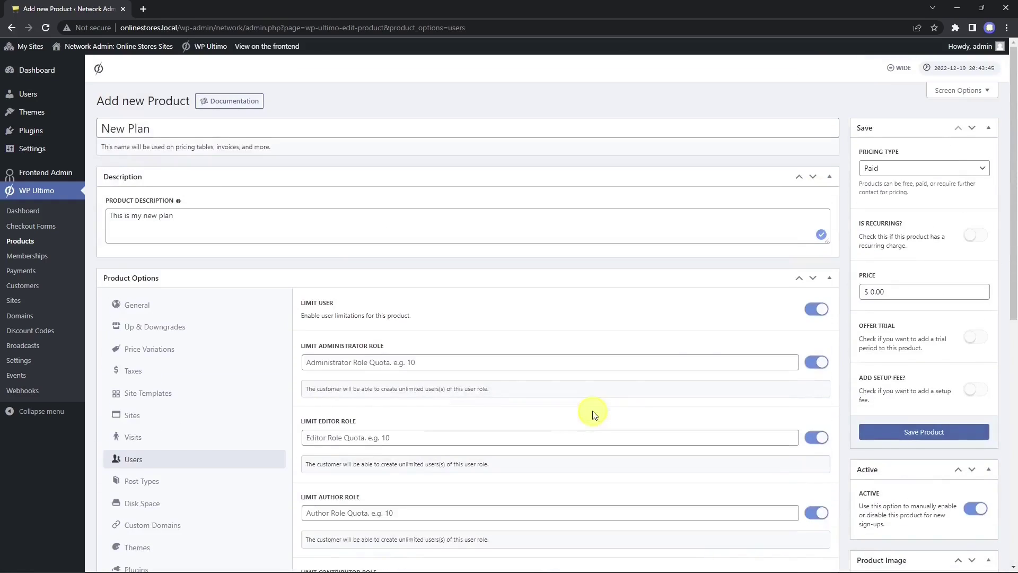
{"action": "left_click", "coordinate": [820, 314]}
{"action": "left_click", "coordinate": [171, 489]}
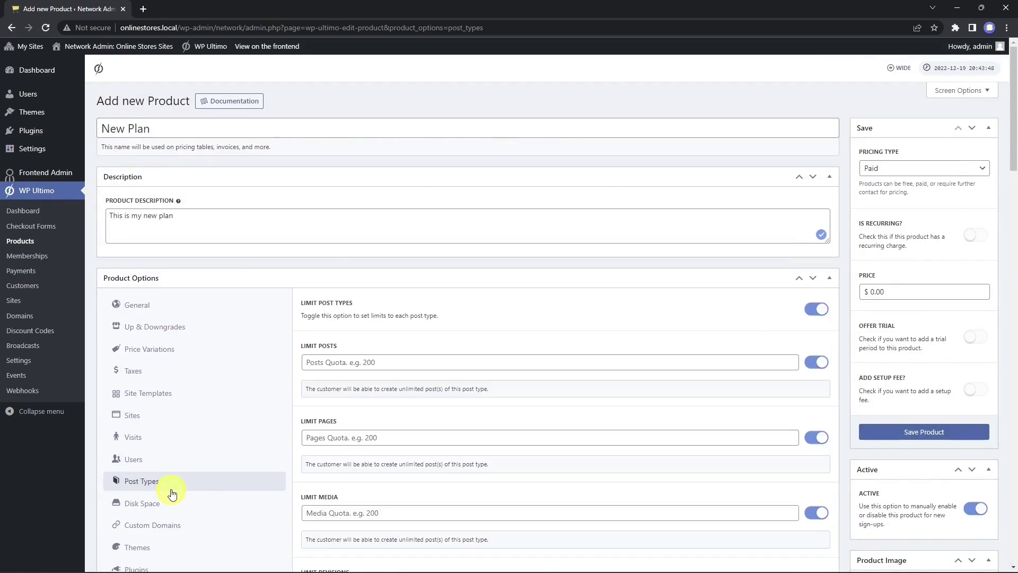
{"action": "scroll", "coordinate": [619, 464], "scroll_direction": "down", "scroll_amount": 10}
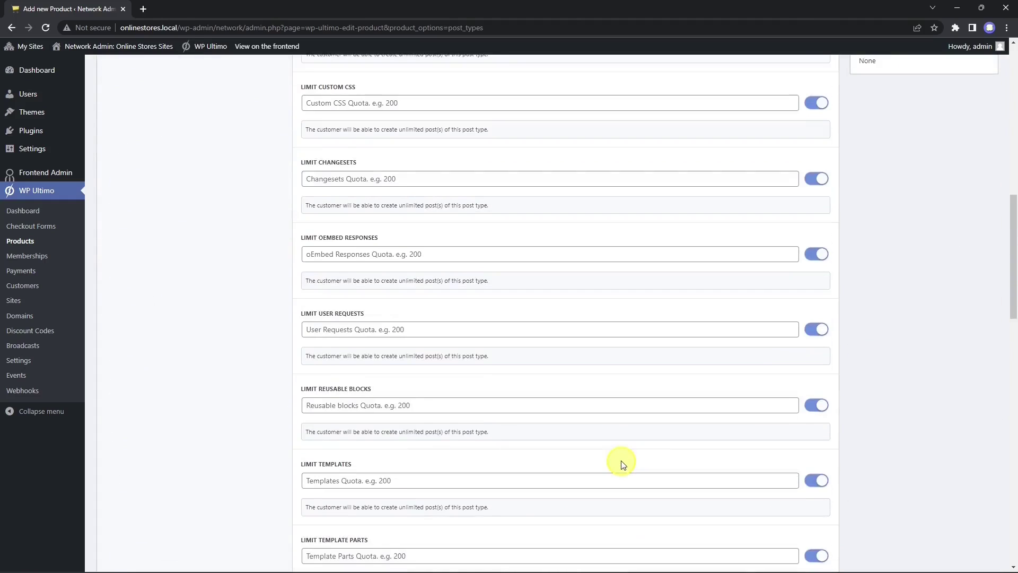
{"action": "scroll", "coordinate": [620, 463], "scroll_direction": "up", "scroll_amount": 10}
{"action": "left_click", "coordinate": [819, 312]}
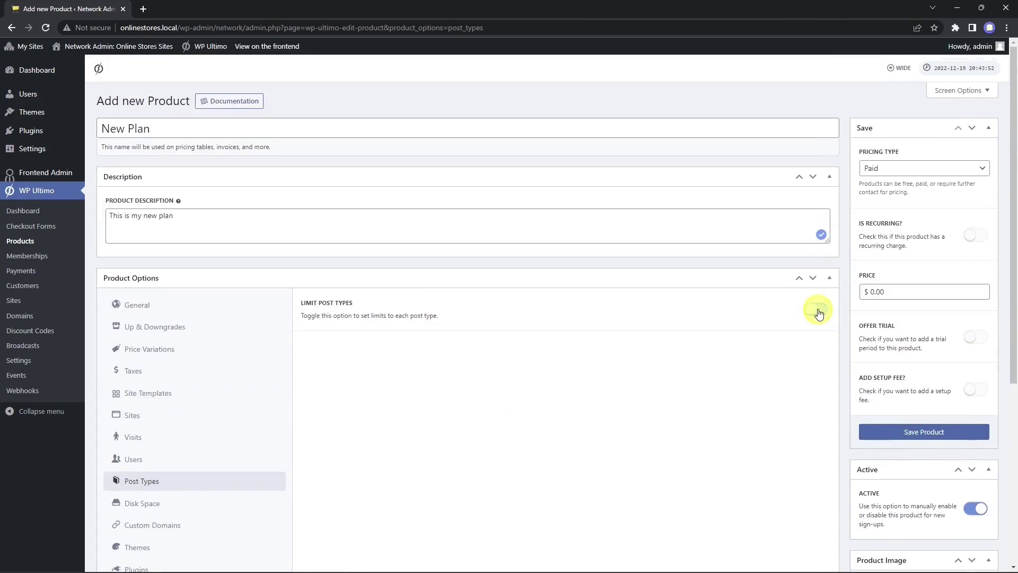
{"action": "scroll", "coordinate": [366, 482], "scroll_direction": "down", "scroll_amount": 3}
Step: Set the Disk Space Allowance to 1024 MB
{"action": "left_click", "coordinate": [173, 346]}
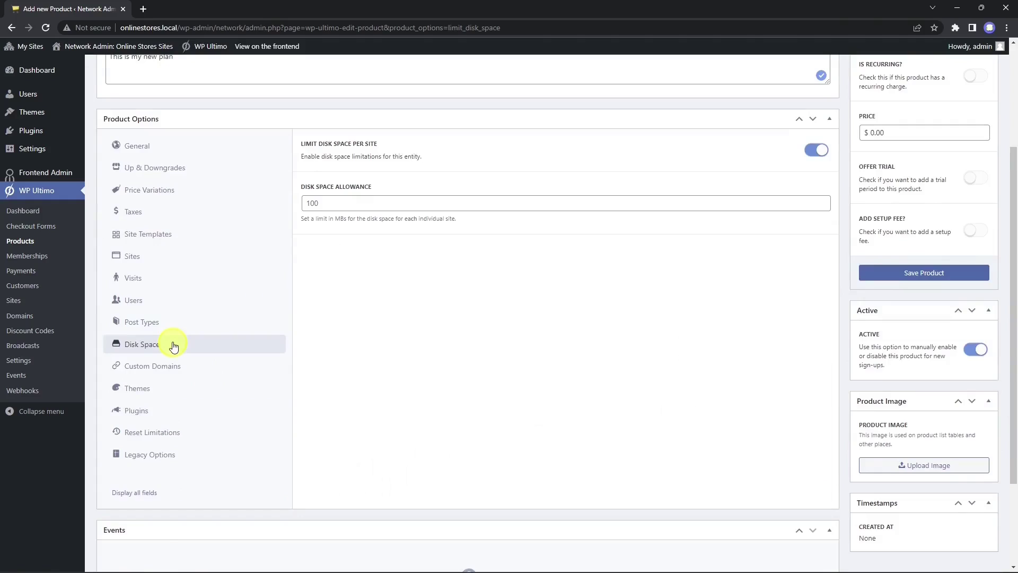
{"action": "left_click", "coordinate": [382, 205]}
{"action": "key", "text": "BackSpace"}
{"action": "key", "text": "BackSpace"}
{"action": "type", "text": "024"}
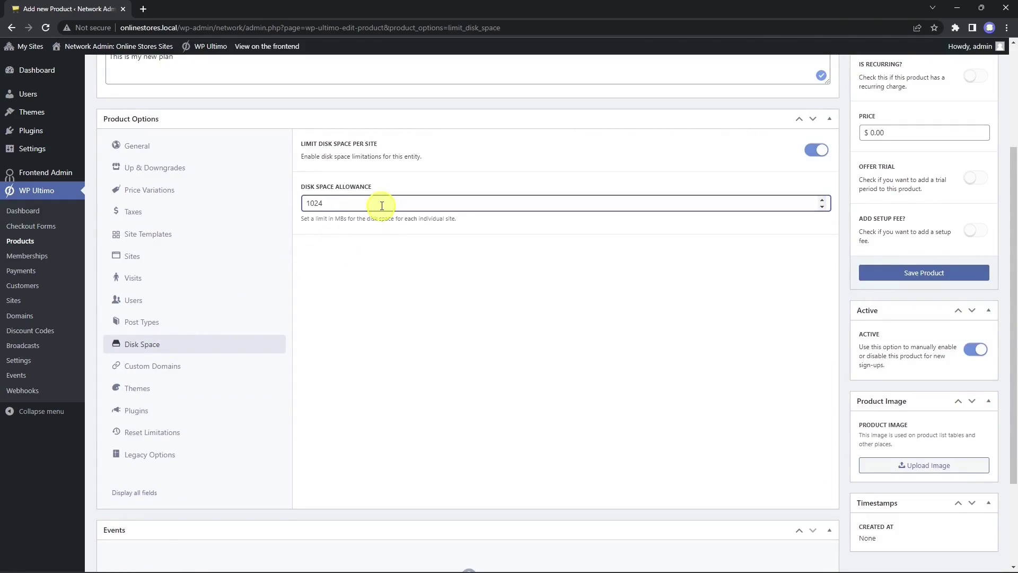
{"action": "left_click", "coordinate": [206, 370]}
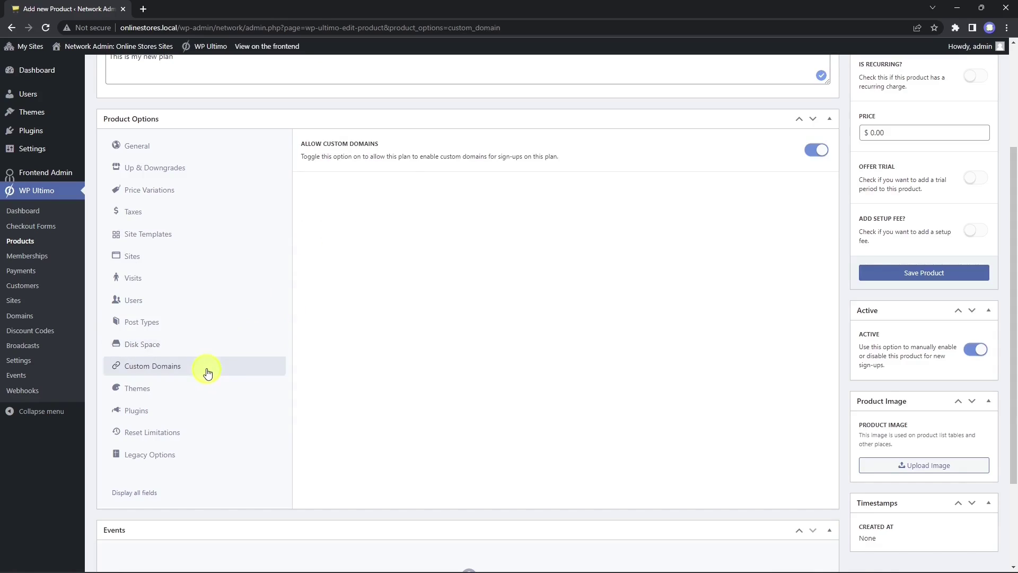
Step: Keep custom domains enabled and set the Kadence theme's behavior to Force Activate
{"action": "left_click", "coordinate": [815, 151]}
{"action": "left_click", "coordinate": [817, 150]}
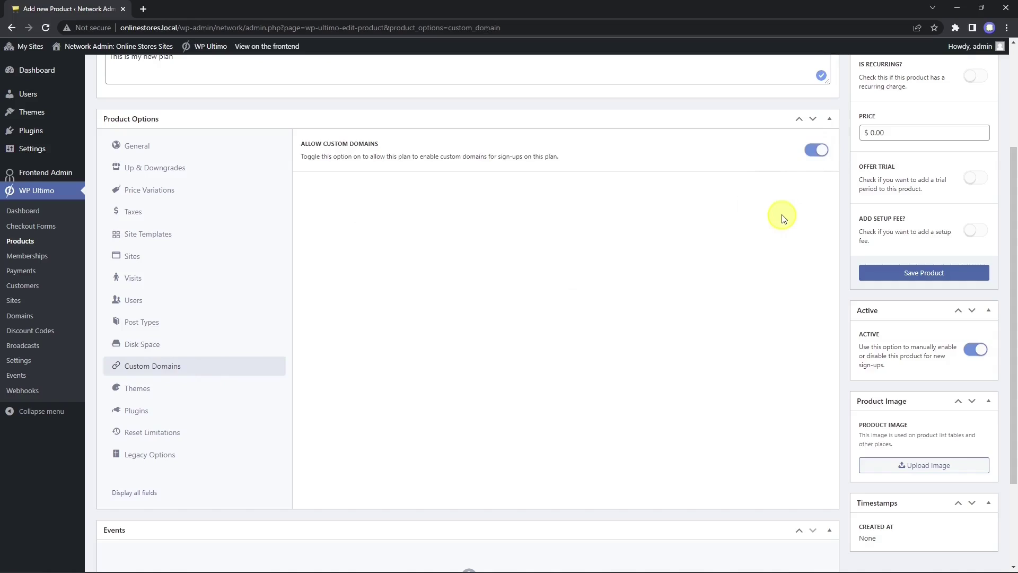
{"action": "left_click", "coordinate": [152, 398]}
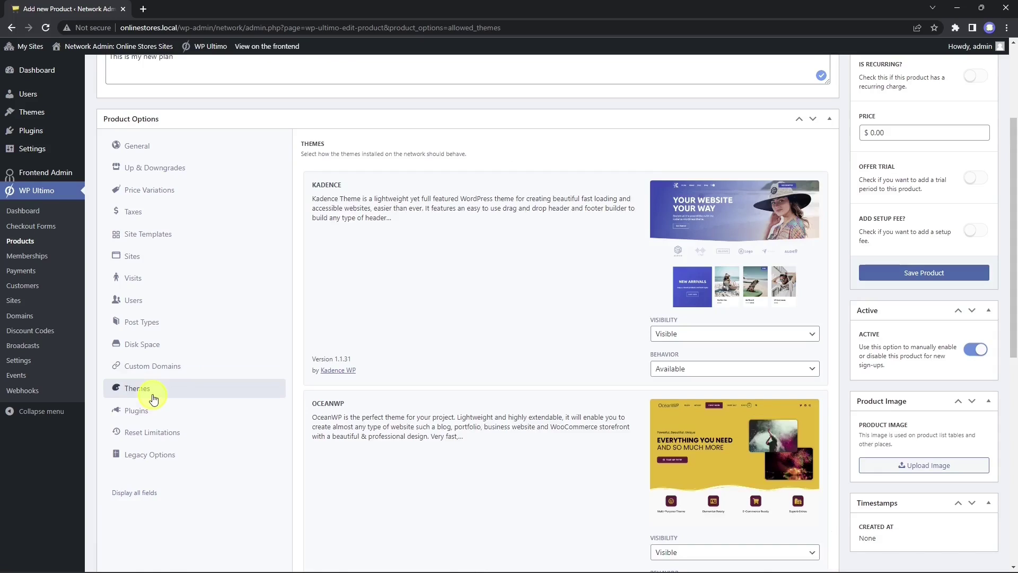
{"action": "left_click", "coordinate": [700, 334]}
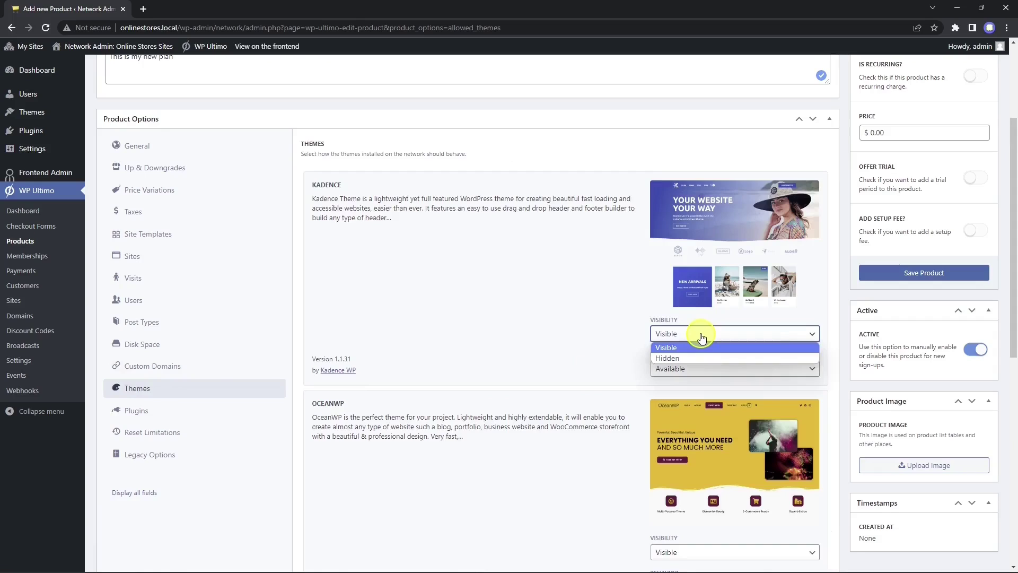
{"action": "left_click", "coordinate": [701, 335]}
{"action": "left_click", "coordinate": [701, 368]}
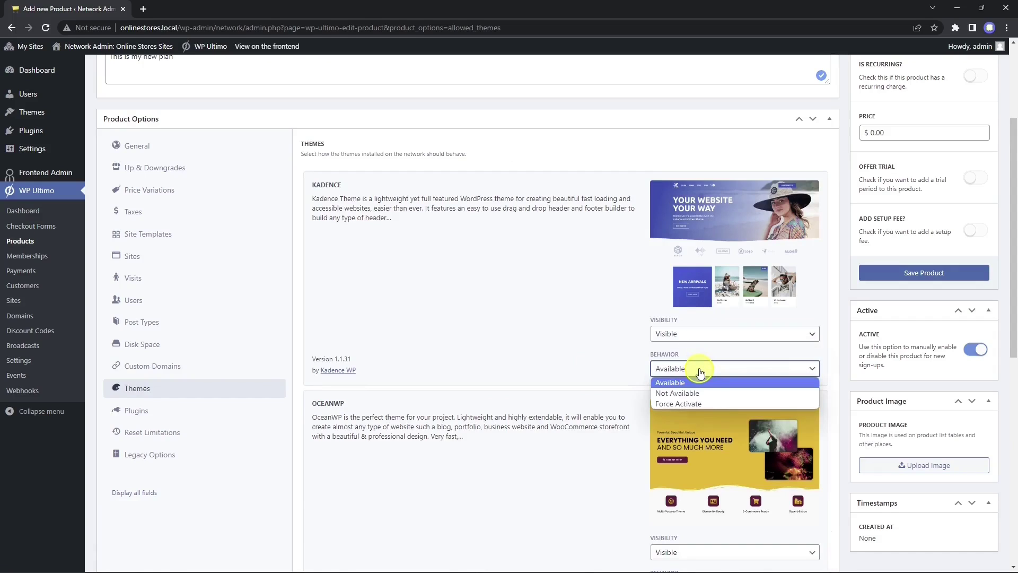
{"action": "left_click", "coordinate": [710, 404]}
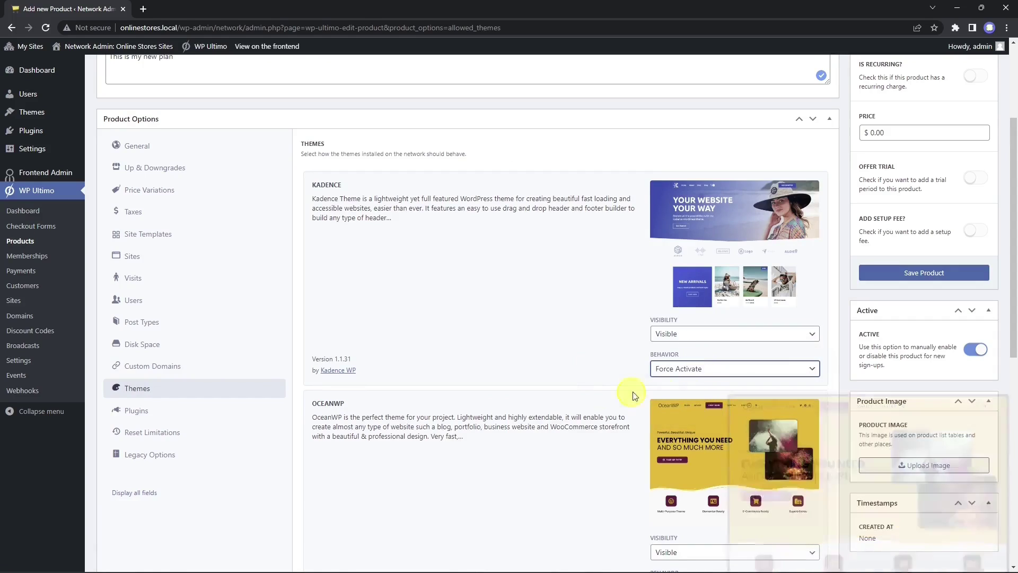
{"action": "scroll", "coordinate": [586, 393], "scroll_direction": "down", "scroll_amount": 4}
{"action": "scroll", "coordinate": [587, 394], "scroll_direction": "down", "scroll_amount": 5}
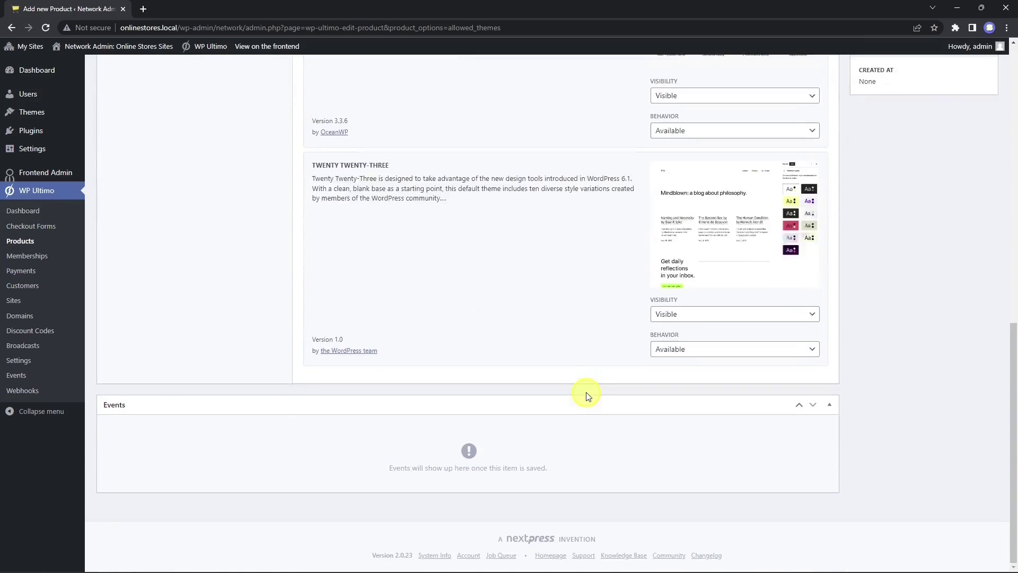
{"action": "scroll", "coordinate": [589, 406], "scroll_direction": "up", "scroll_amount": 7}
Step: Make OceanWP and Twenty Twenty-Three not available and hidden for the plan
{"action": "left_click", "coordinate": [684, 481]}
{"action": "left_click", "coordinate": [690, 501]}
{"action": "scroll", "coordinate": [694, 511], "scroll_direction": "down", "scroll_amount": 4}
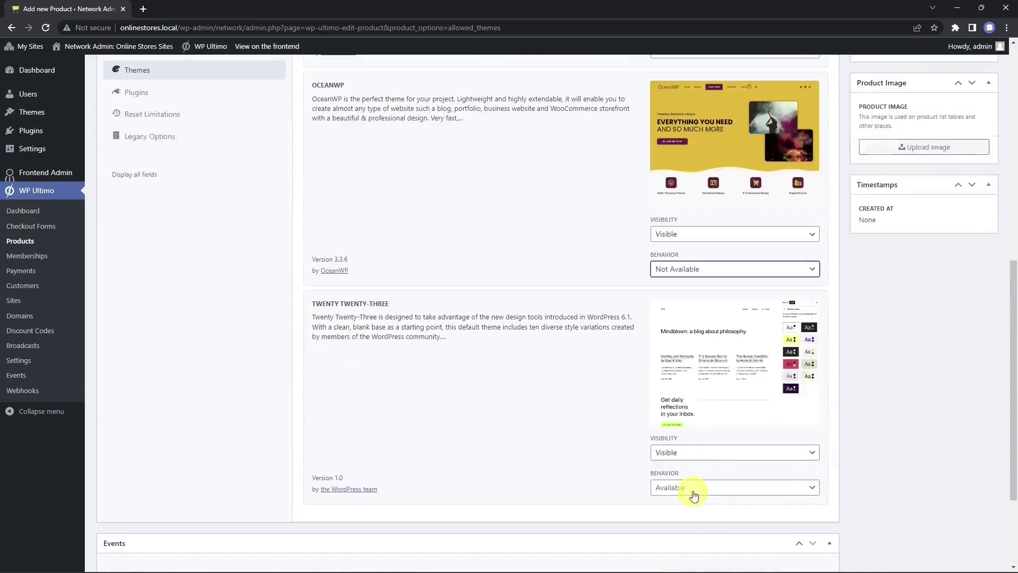
{"action": "left_click", "coordinate": [693, 487]}
{"action": "left_click", "coordinate": [694, 510]}
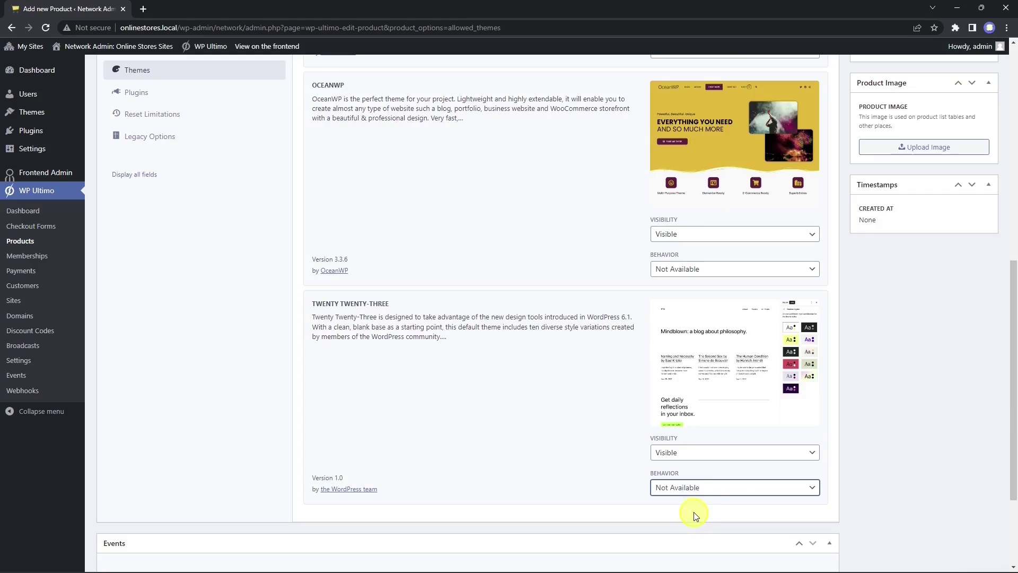
{"action": "left_click", "coordinate": [684, 453]}
{"action": "left_click", "coordinate": [685, 473]}
{"action": "left_click", "coordinate": [697, 237]}
{"action": "left_click", "coordinate": [693, 257]}
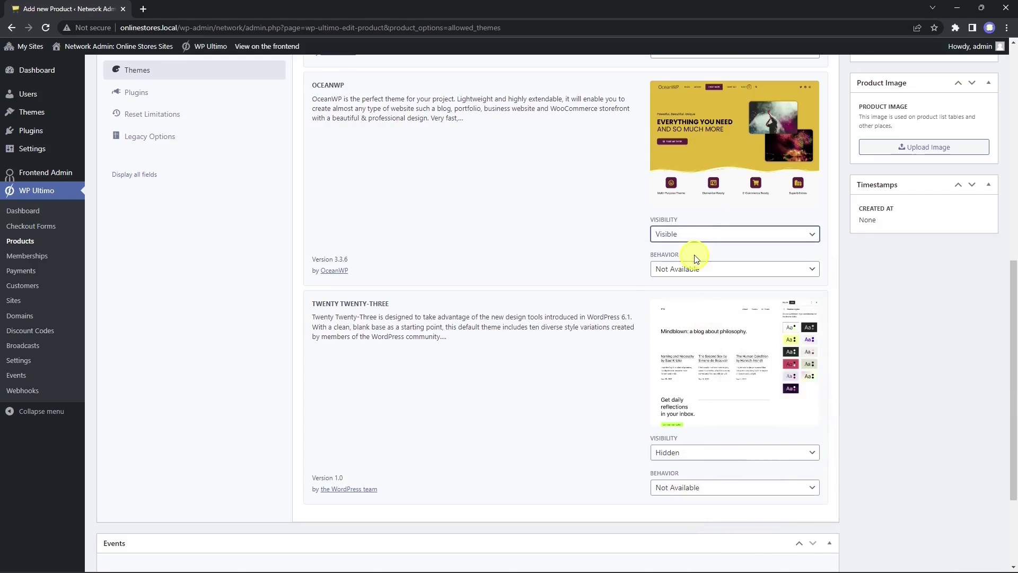
{"action": "scroll", "coordinate": [587, 375], "scroll_direction": "up", "scroll_amount": 6}
{"action": "left_click", "coordinate": [160, 413]}
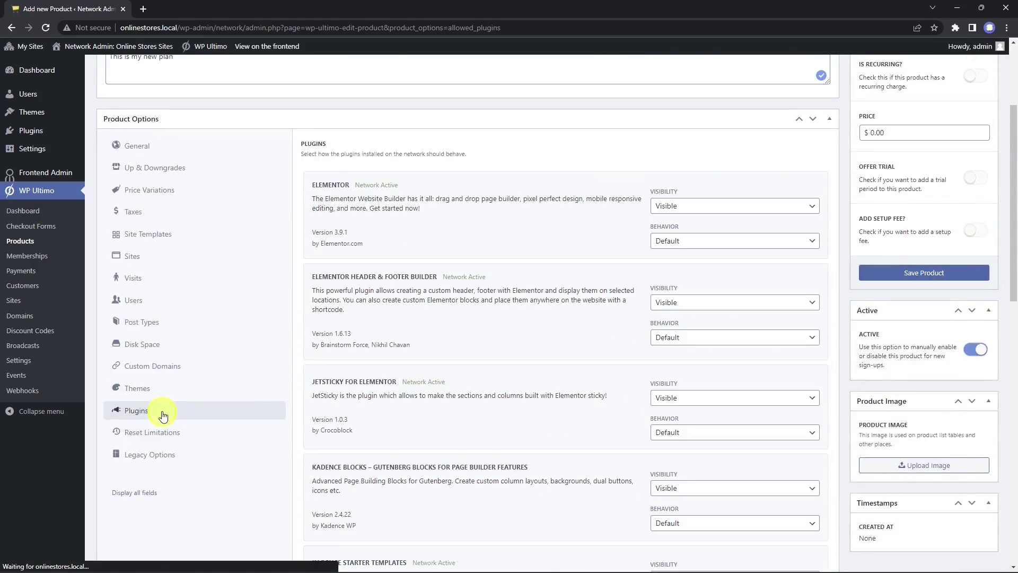
{"action": "scroll", "coordinate": [597, 387], "scroll_direction": "down", "scroll_amount": 15}
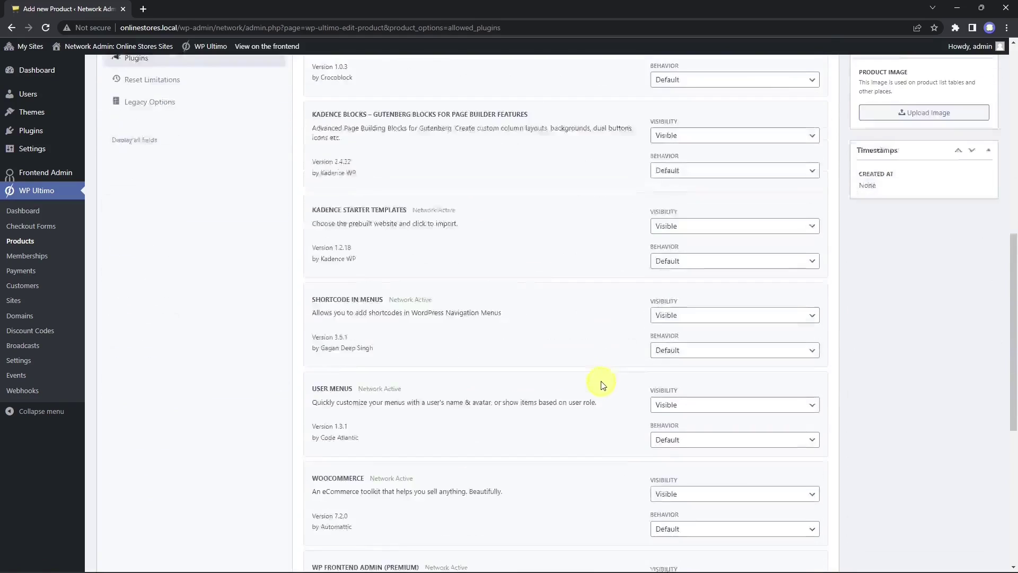
{"action": "scroll", "coordinate": [595, 402], "scroll_direction": "up", "scroll_amount": 15}
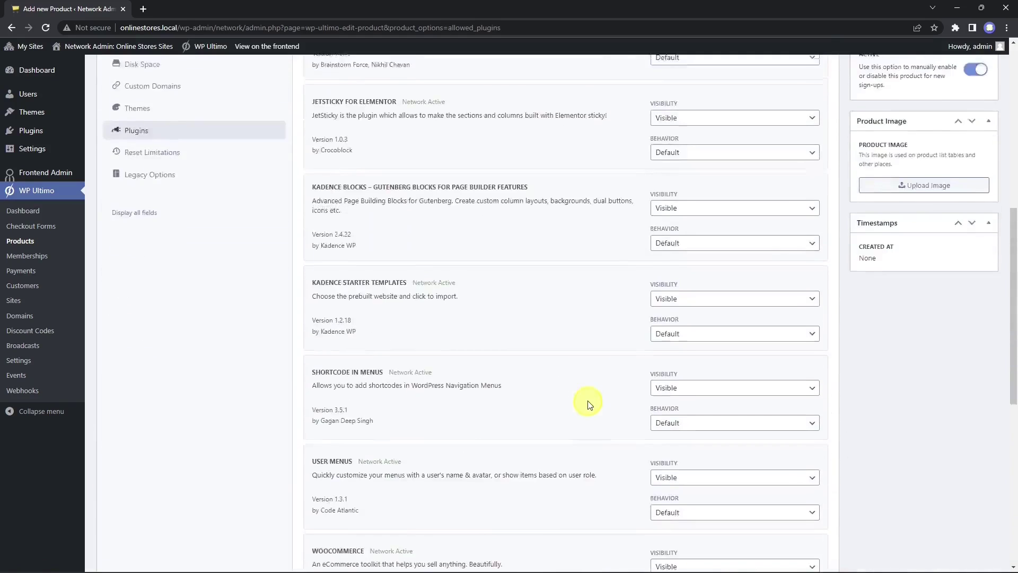
{"action": "scroll", "coordinate": [588, 404], "scroll_direction": "down", "scroll_amount": 2}
{"action": "scroll", "coordinate": [588, 405], "scroll_direction": "up", "scroll_amount": 2}
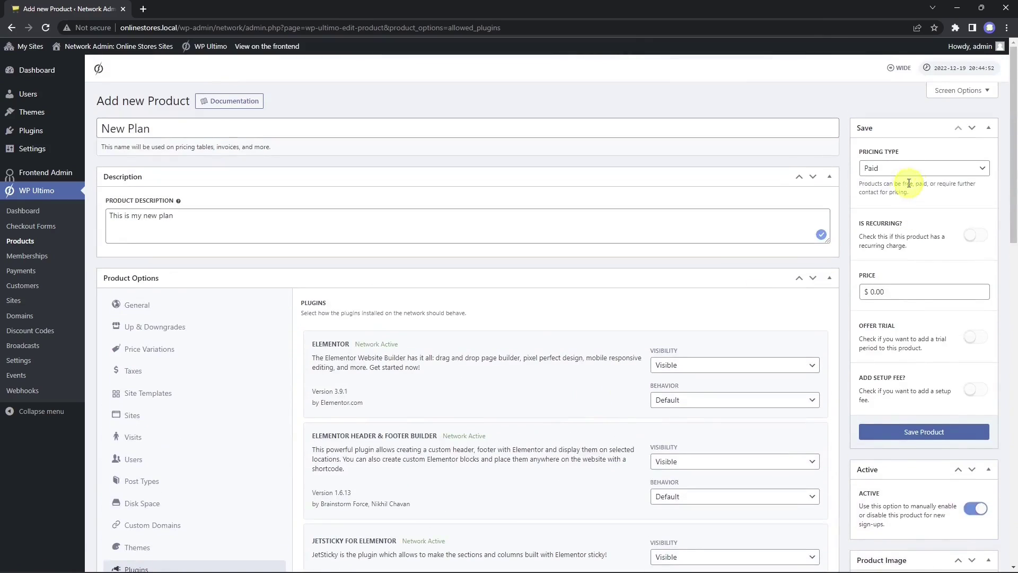
Step: Make the plan Paid and recurring at a price of 20.00
{"action": "left_click", "coordinate": [920, 168]}
{"action": "left_click", "coordinate": [911, 193]}
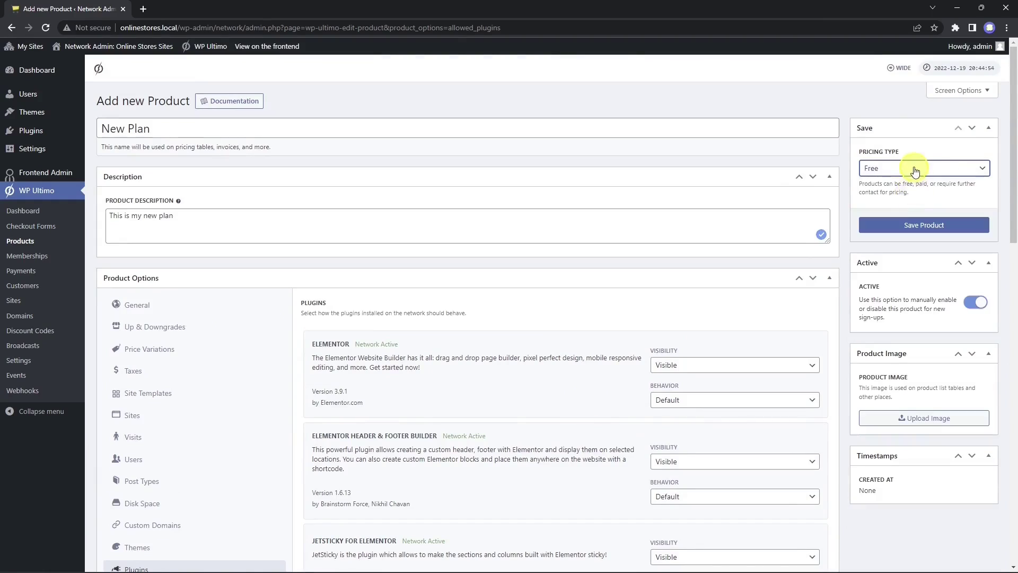
{"action": "left_click", "coordinate": [909, 169]}
{"action": "left_click", "coordinate": [901, 204]}
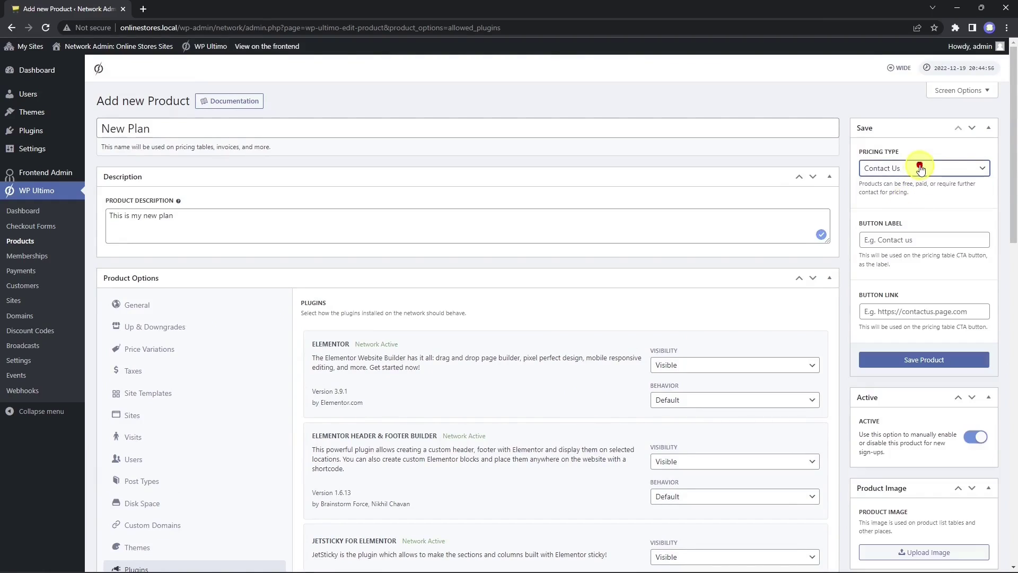
{"action": "left_click", "coordinate": [920, 168]}
{"action": "left_click", "coordinate": [901, 184]}
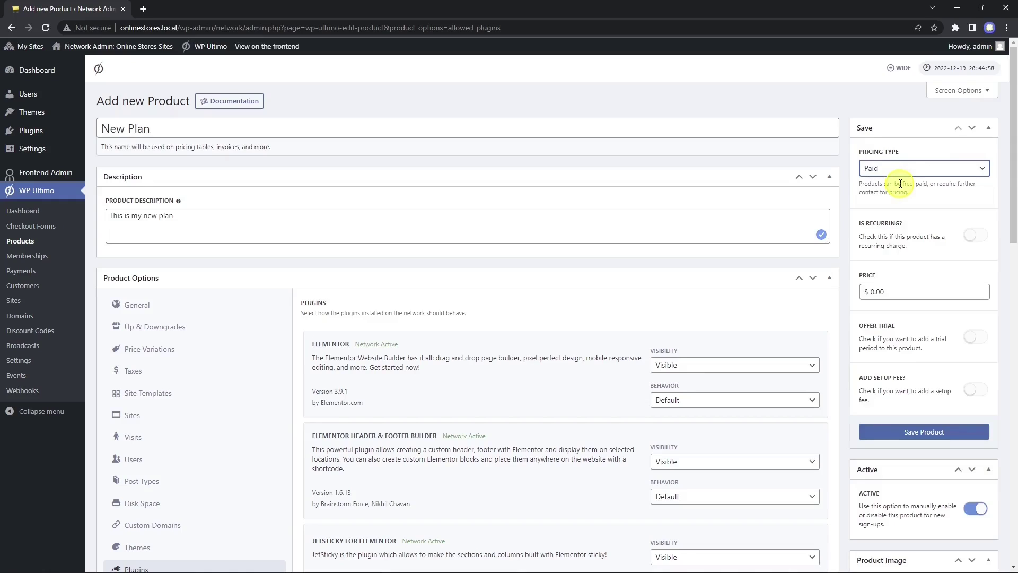
{"action": "left_click", "coordinate": [977, 236]}
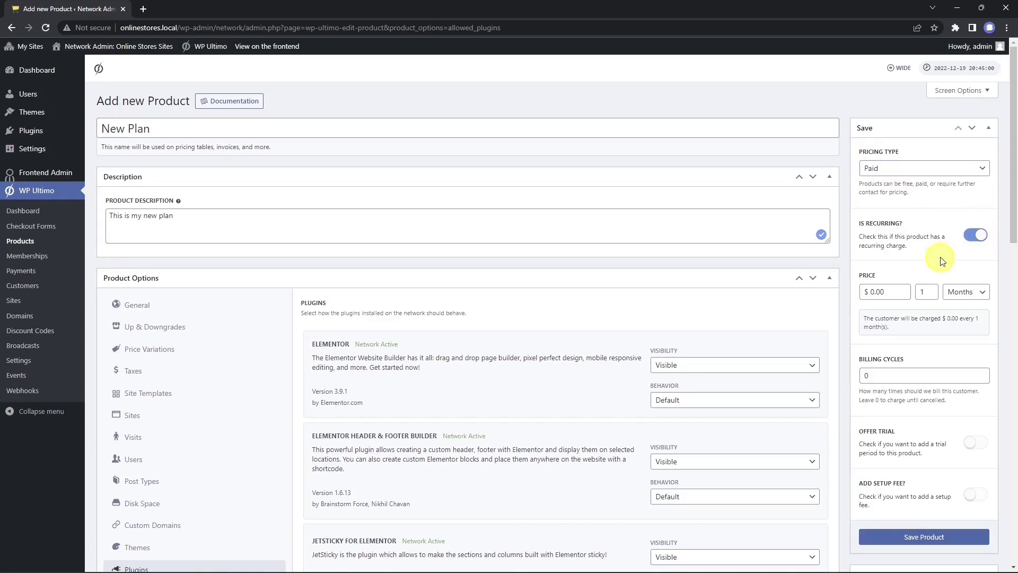
{"action": "left_click_drag", "start_coordinate": [870, 291], "coordinate": [900, 293]}
{"action": "type", "text": "20.00"}
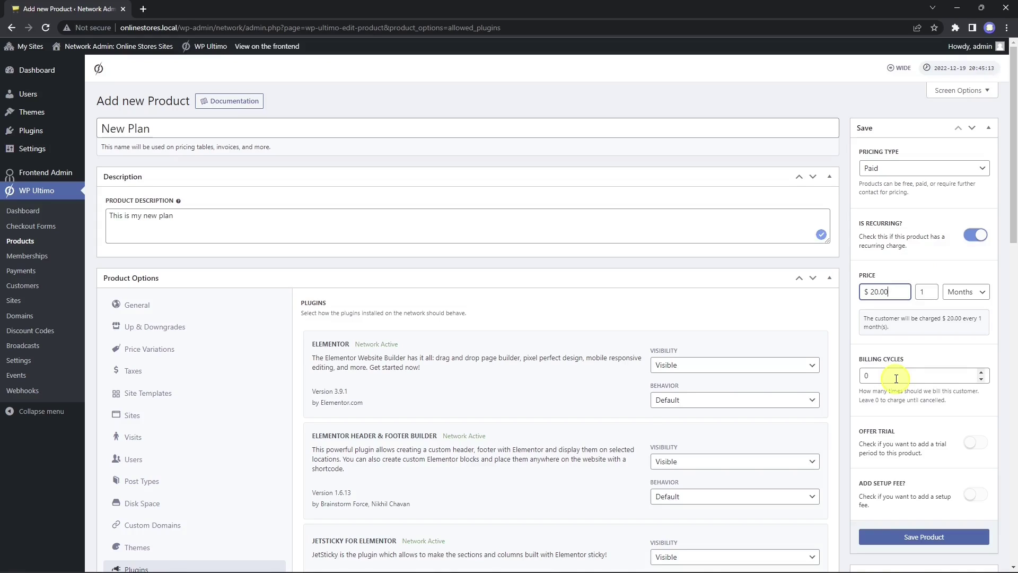
Step: Leave the trial period off and add a 20.00 setup fee
{"action": "left_click", "coordinate": [975, 442]}
{"action": "scroll", "coordinate": [943, 422], "scroll_direction": "down", "scroll_amount": 3}
{"action": "left_click", "coordinate": [876, 339]}
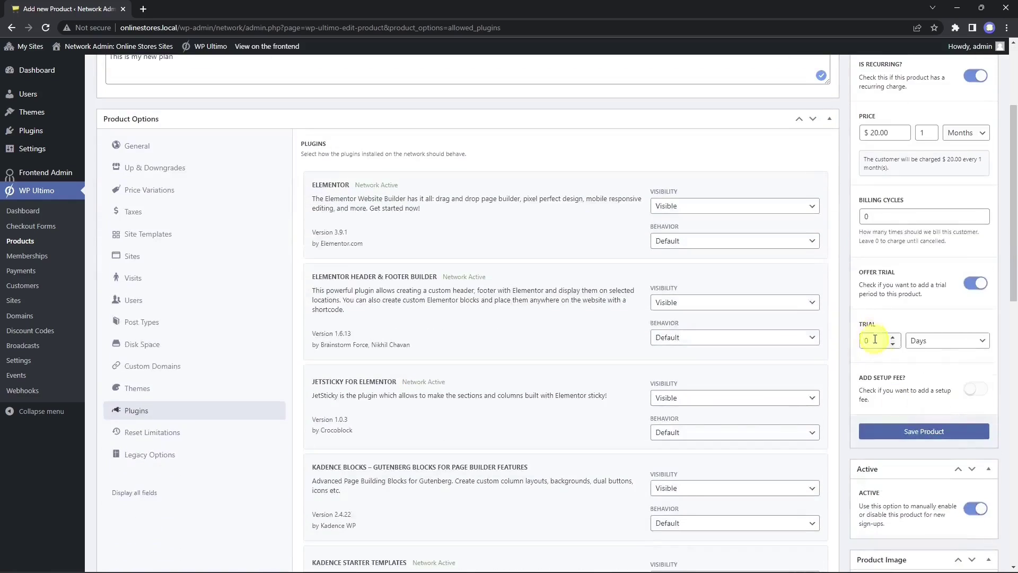
{"action": "left_click", "coordinate": [975, 283]}
{"action": "scroll", "coordinate": [959, 342], "scroll_direction": "up", "scroll_amount": 1}
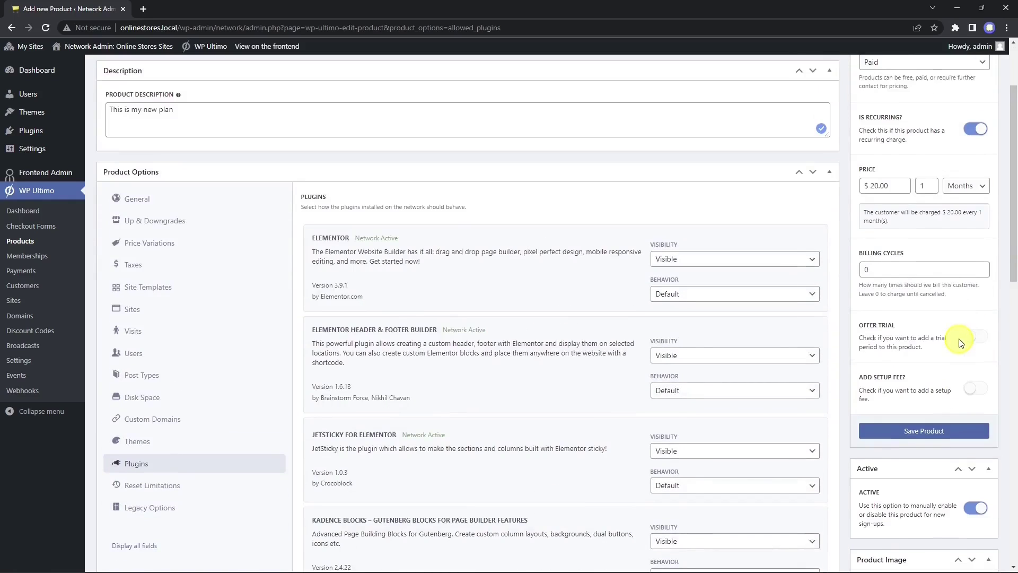
{"action": "left_click", "coordinate": [975, 390]}
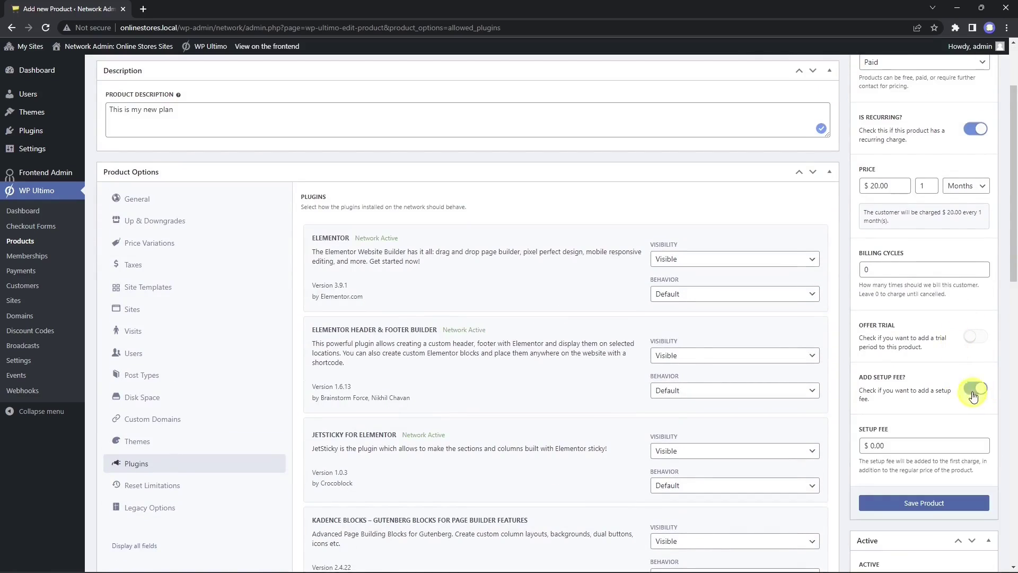
{"action": "triple_click", "coordinate": [868, 445]}
{"action": "type", "text": "20.00"}
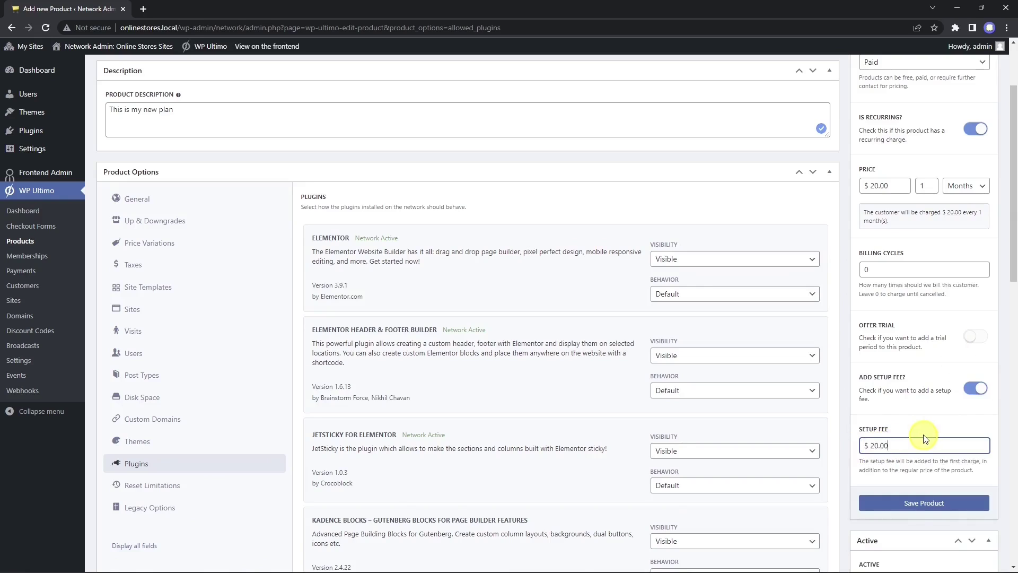
{"action": "left_click", "coordinate": [909, 392]}
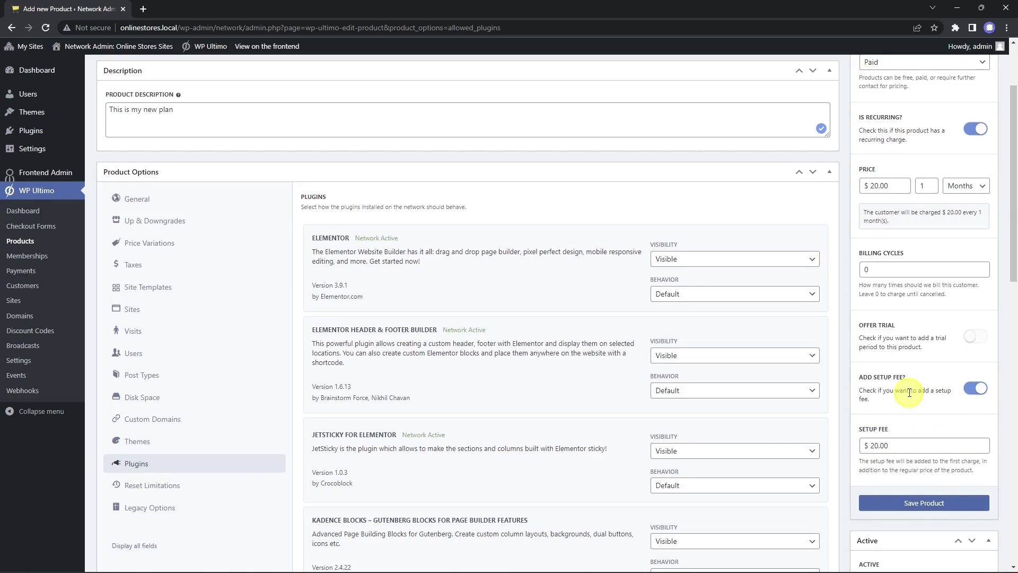
Step: Save the New Plan product
{"action": "scroll", "coordinate": [909, 392], "scroll_direction": "down", "scroll_amount": 3}
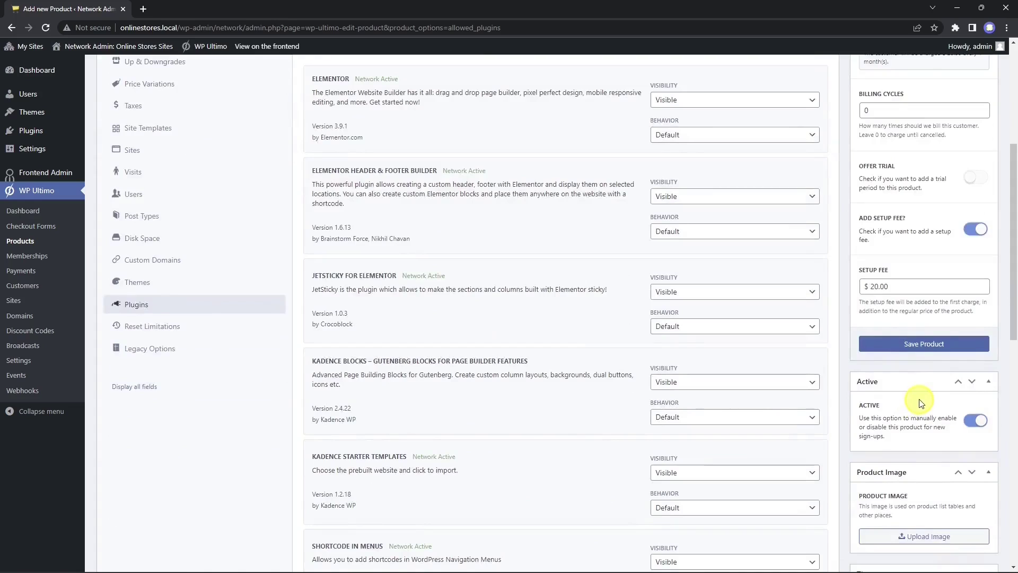
{"action": "scroll", "coordinate": [921, 403], "scroll_direction": "down", "scroll_amount": 2}
{"action": "scroll", "coordinate": [923, 414], "scroll_direction": "up", "scroll_amount": 4}
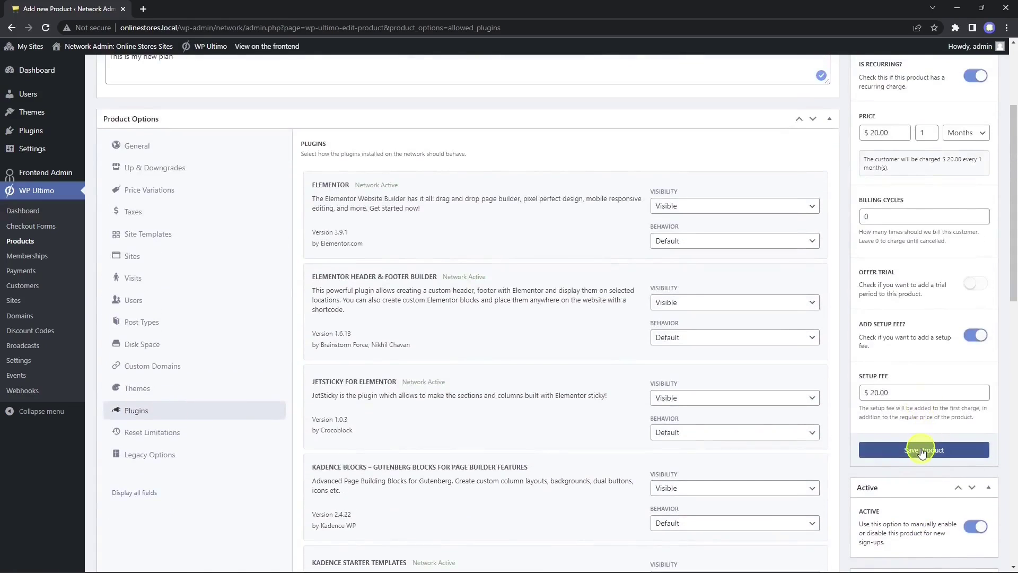
{"action": "left_click", "coordinate": [923, 451]}
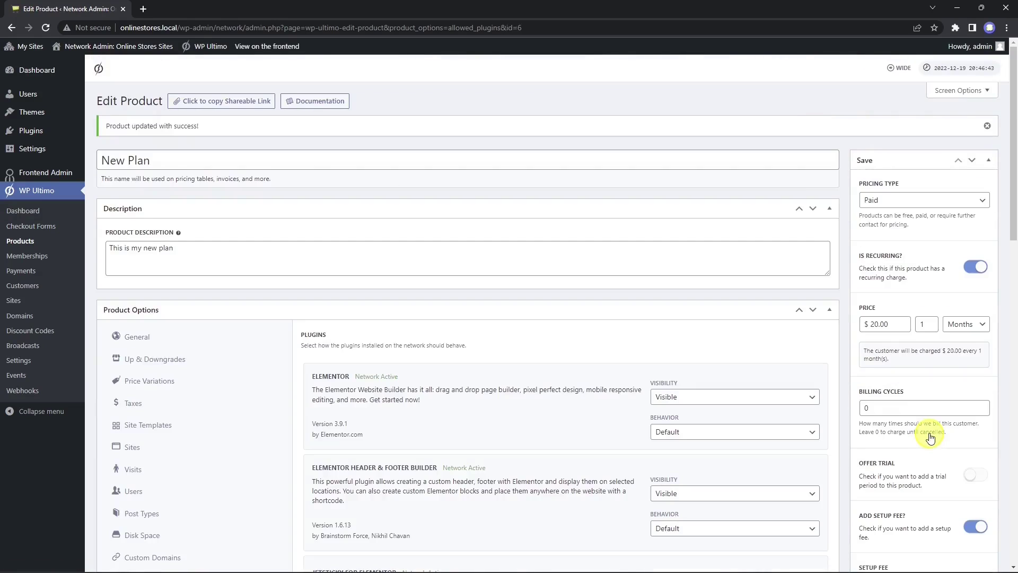
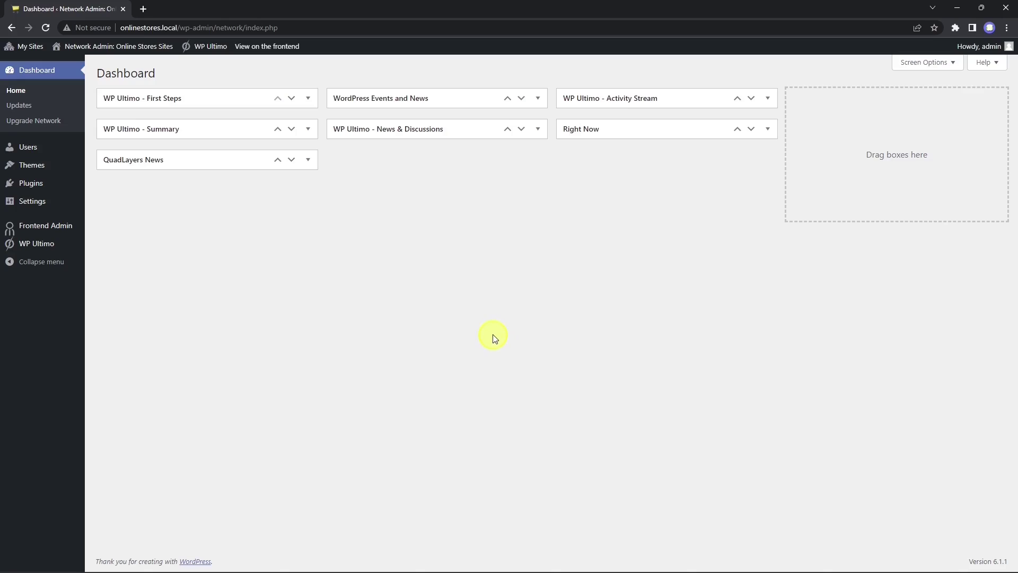
Step: Add a new checkout form from the Multi-Step template and open it in the editor
{"action": "mouse_move", "coordinate": [44, 243]}
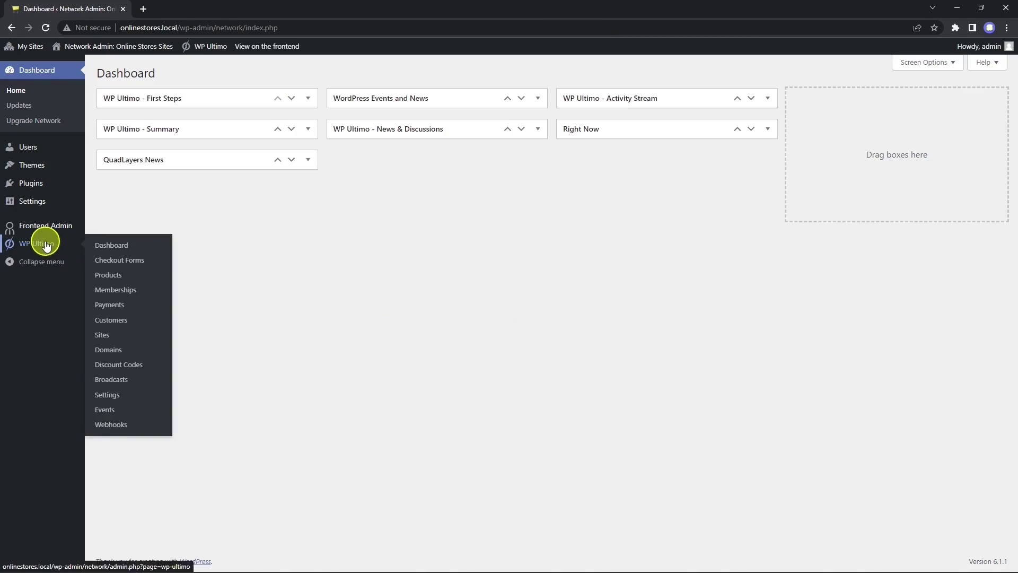
{"action": "left_click", "coordinate": [125, 261]}
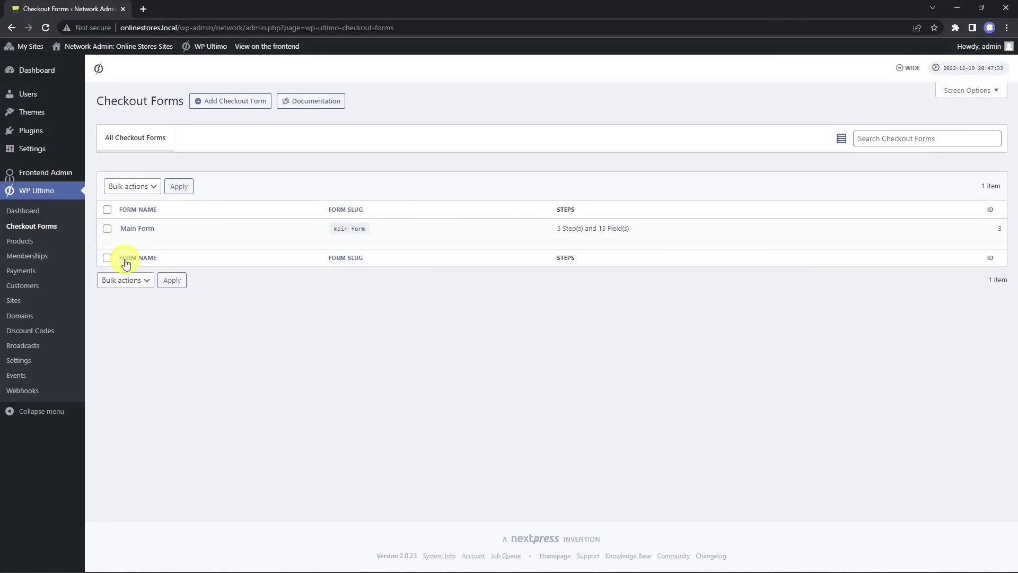
{"action": "mouse_move", "coordinate": [135, 229]}
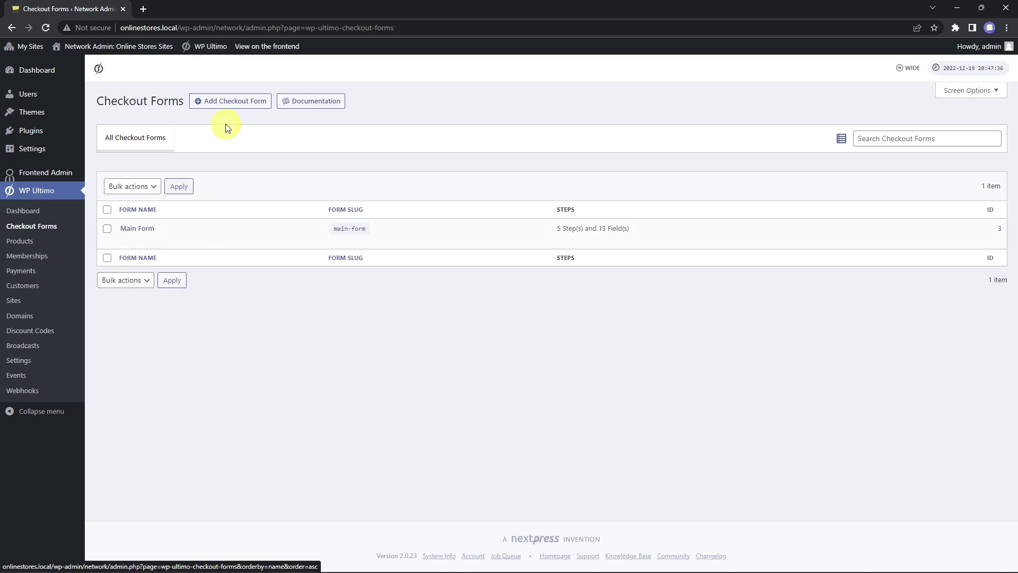
{"action": "left_click", "coordinate": [229, 109]}
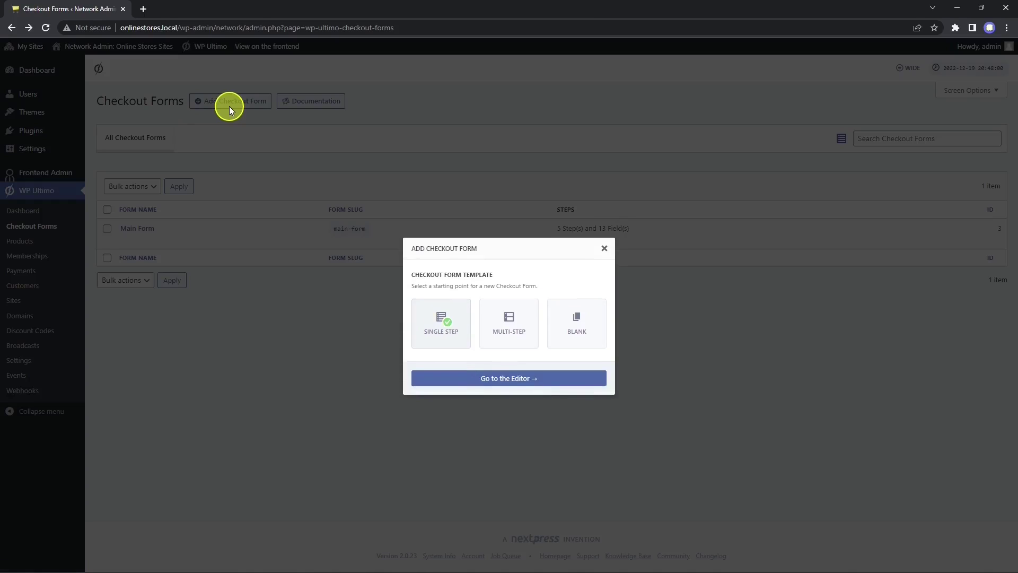
{"action": "left_click", "coordinate": [501, 321]}
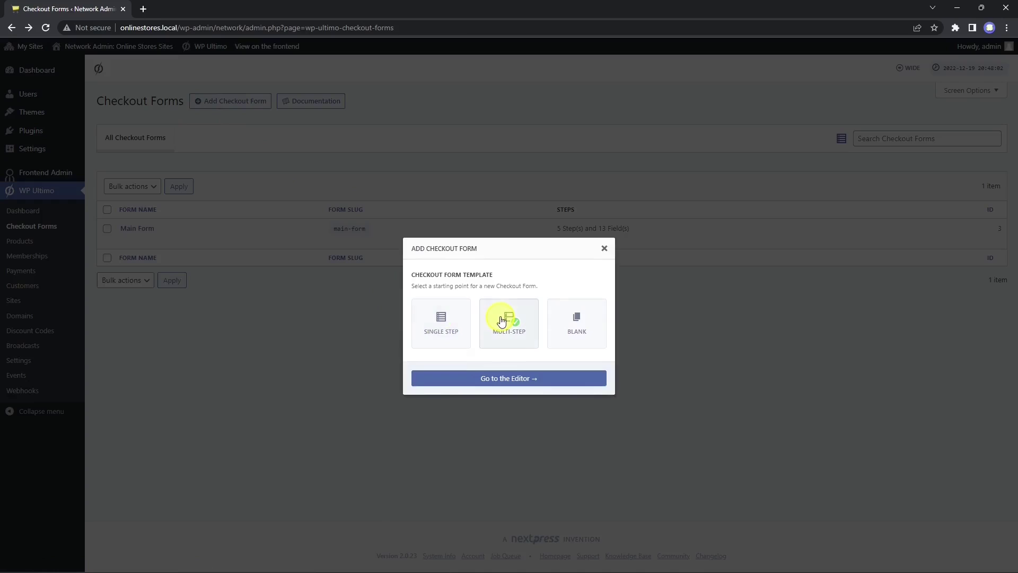
{"action": "left_click", "coordinate": [507, 378]}
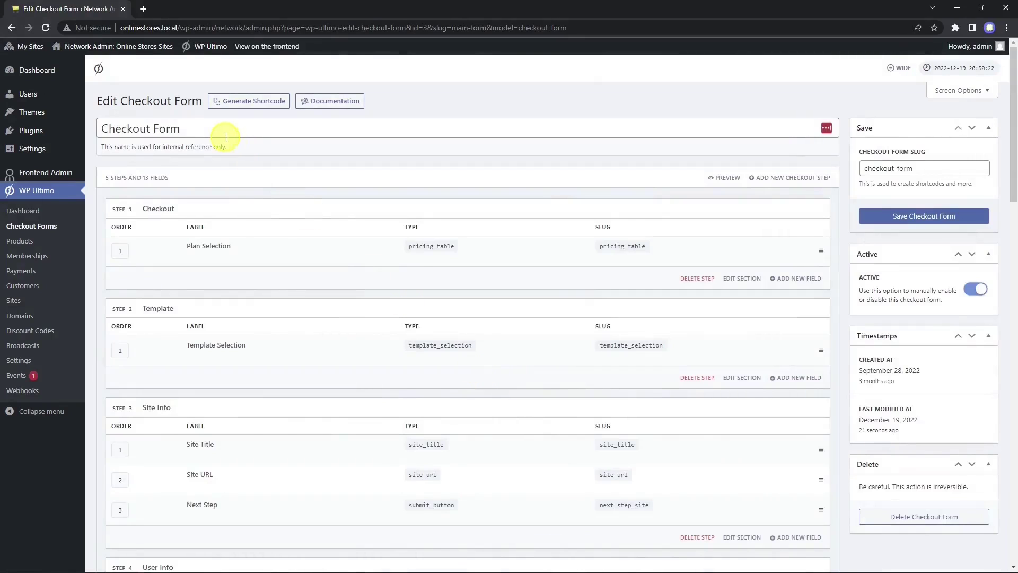
Step: In the Plan Selection field, add New Plan to the offered products
{"action": "left_click", "coordinate": [221, 132]}
{"action": "left_click_drag", "start_coordinate": [220, 133], "coordinate": [101, 128]}
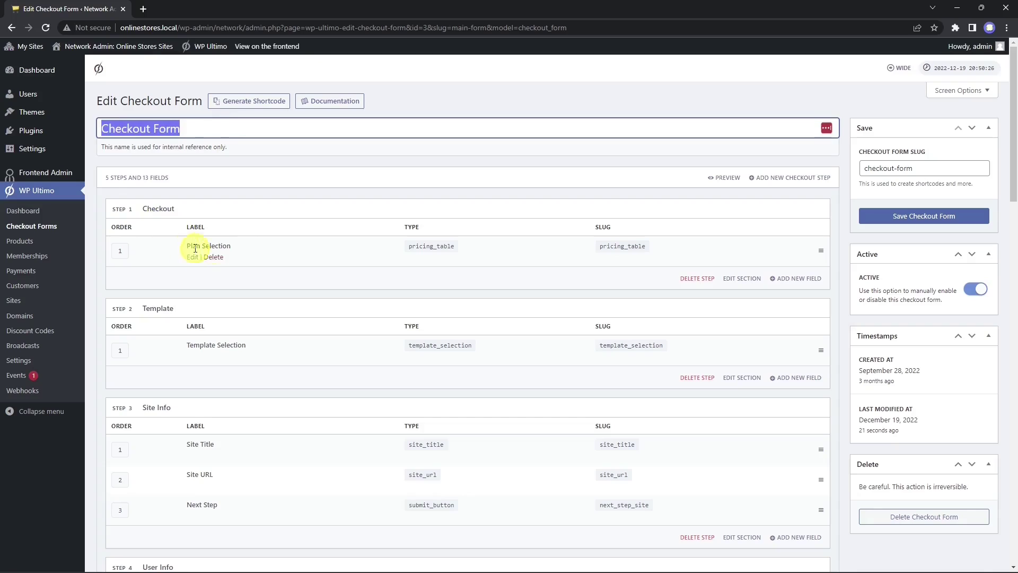
{"action": "left_click", "coordinate": [194, 259]}
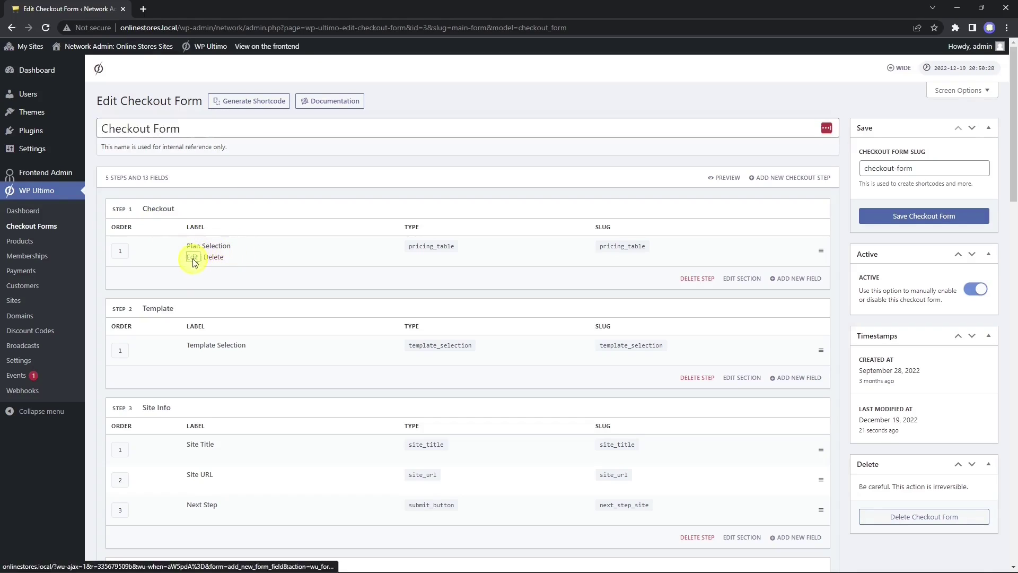
{"action": "left_click", "coordinate": [508, 223]}
{"action": "type", "text": "p"}
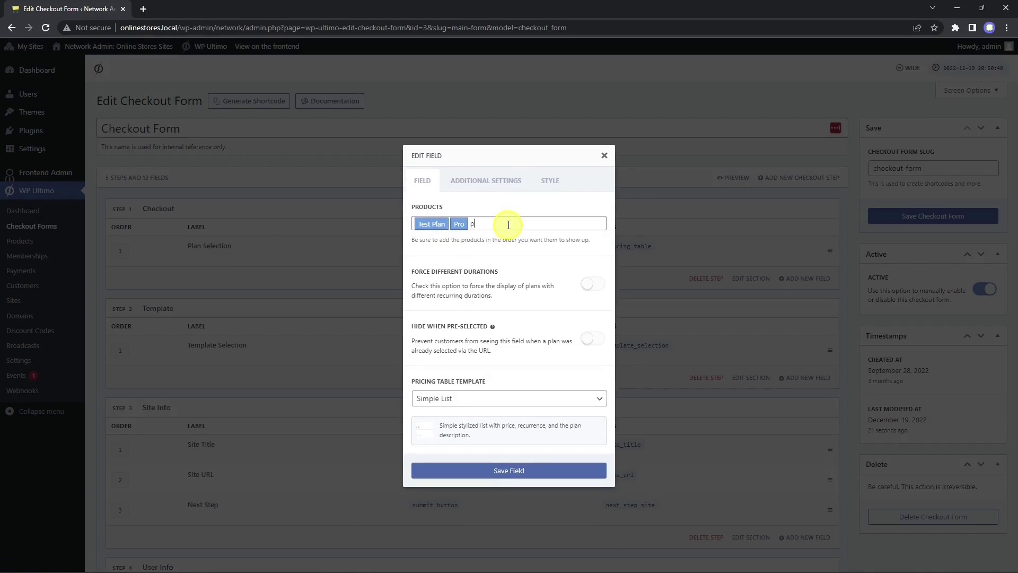
{"action": "type", "text": "lan"}
{"action": "left_click", "coordinate": [503, 247]}
Step: Leave forced durations and pre-selected hiding off, keep the Simple List layout, and save the field
{"action": "left_click", "coordinate": [597, 288]}
{"action": "left_click", "coordinate": [597, 288]}
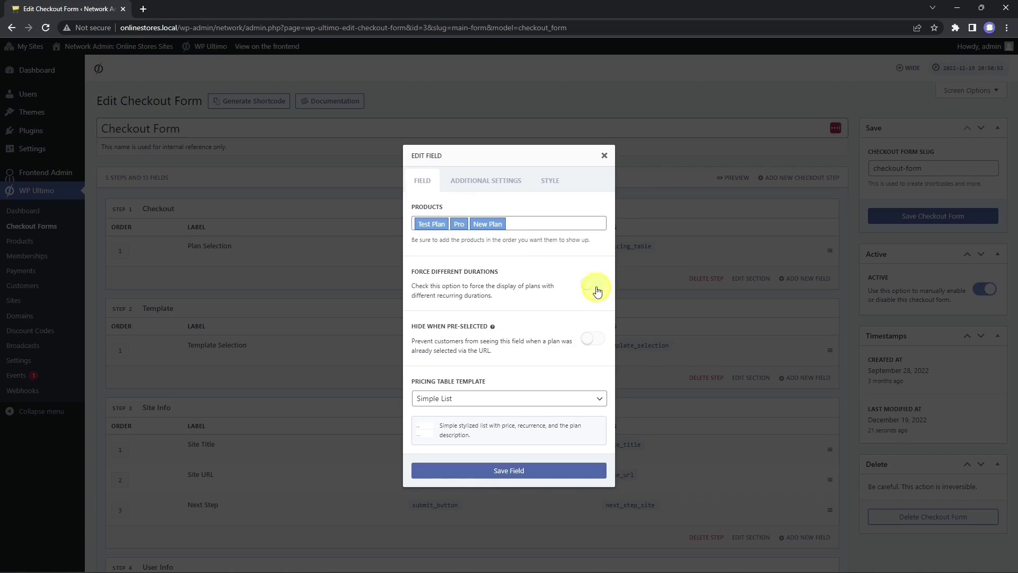
{"action": "left_click", "coordinate": [596, 344]}
{"action": "left_click", "coordinate": [595, 343]}
{"action": "left_click", "coordinate": [491, 398]}
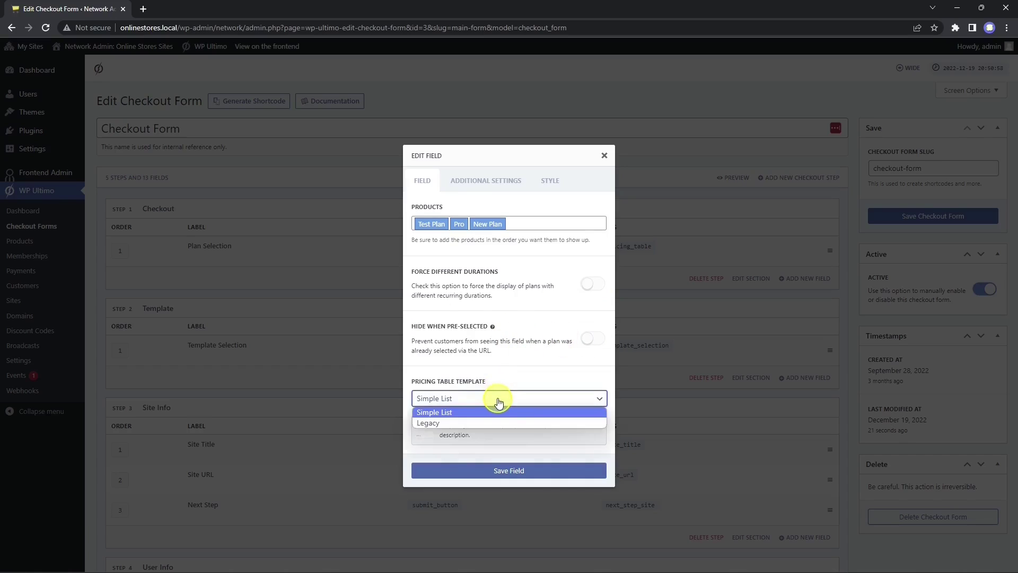
{"action": "left_click", "coordinate": [497, 423]}
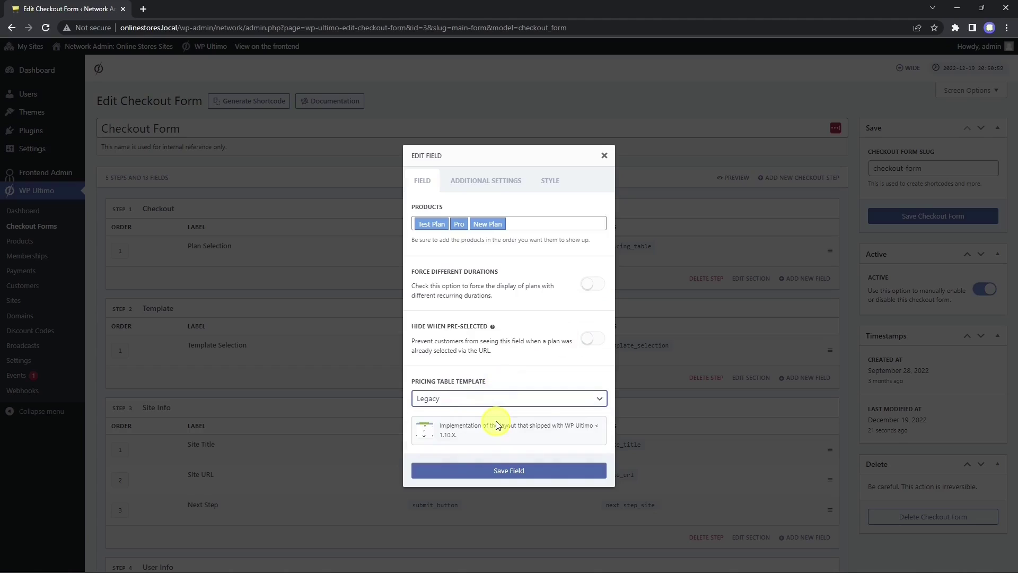
{"action": "left_click", "coordinate": [527, 399]}
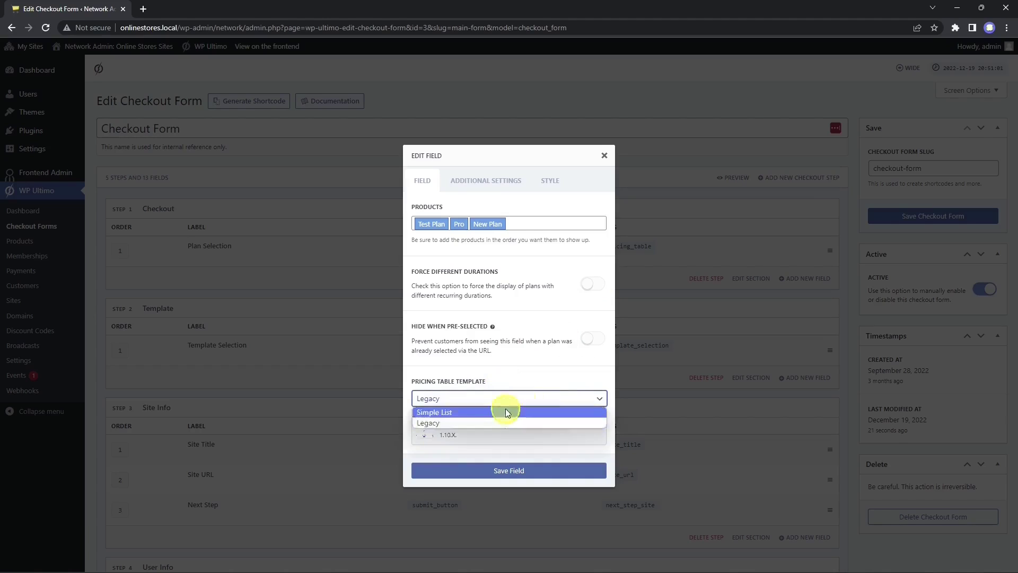
{"action": "left_click", "coordinate": [505, 408]}
{"action": "left_click", "coordinate": [518, 471]}
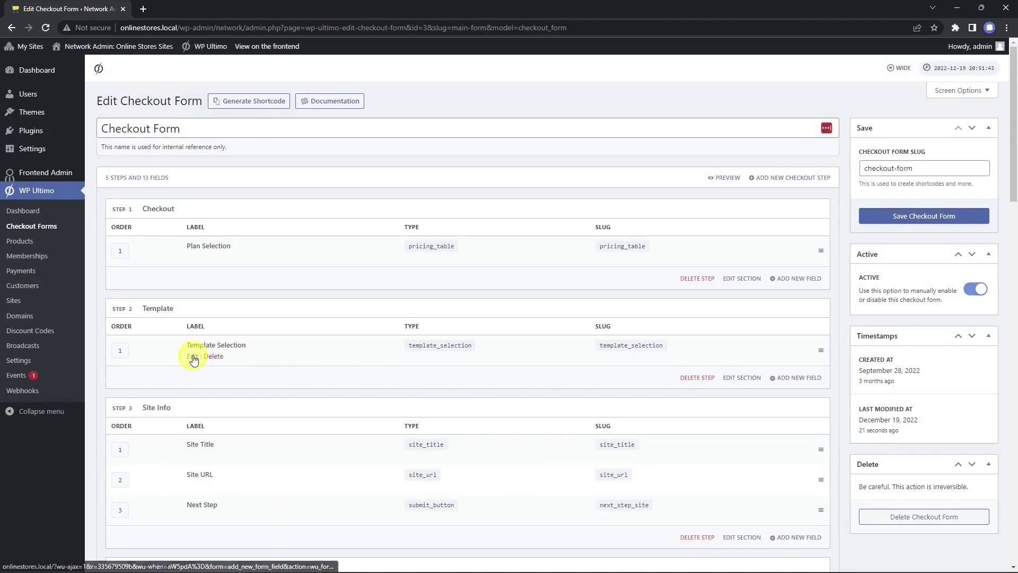
Step: Set Template Selection to hide when pre-selected, keep the Clean layout, and save the field
{"action": "left_click", "coordinate": [192, 355]}
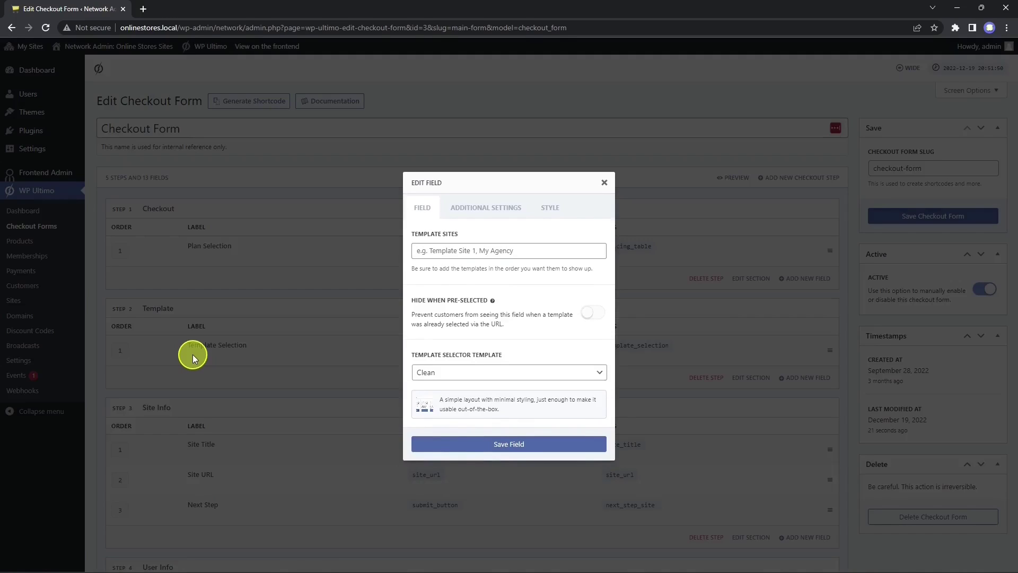
{"action": "left_click", "coordinate": [593, 313]}
{"action": "left_click", "coordinate": [518, 374]}
{"action": "left_click", "coordinate": [499, 386]}
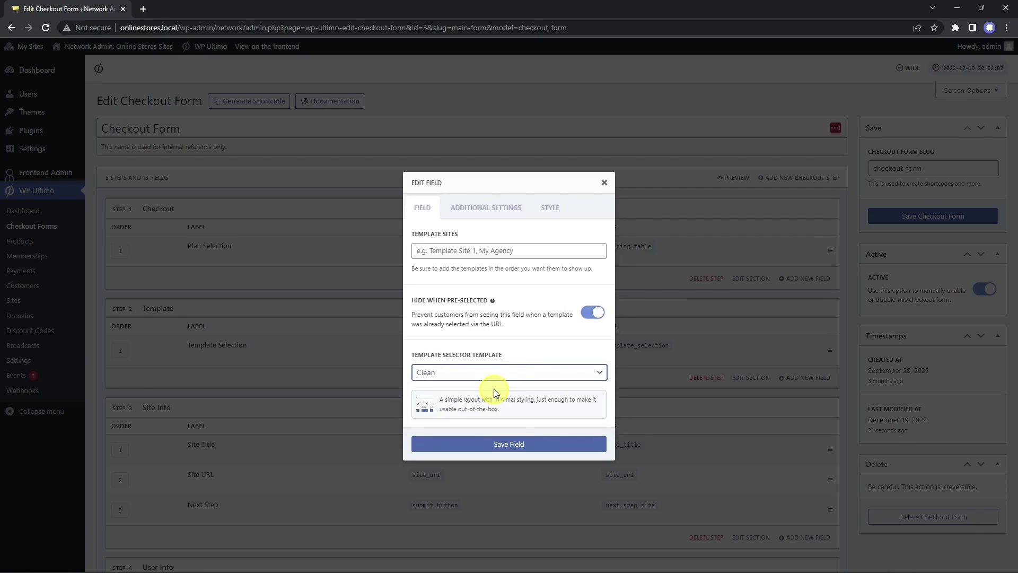
{"action": "left_click", "coordinate": [509, 445]}
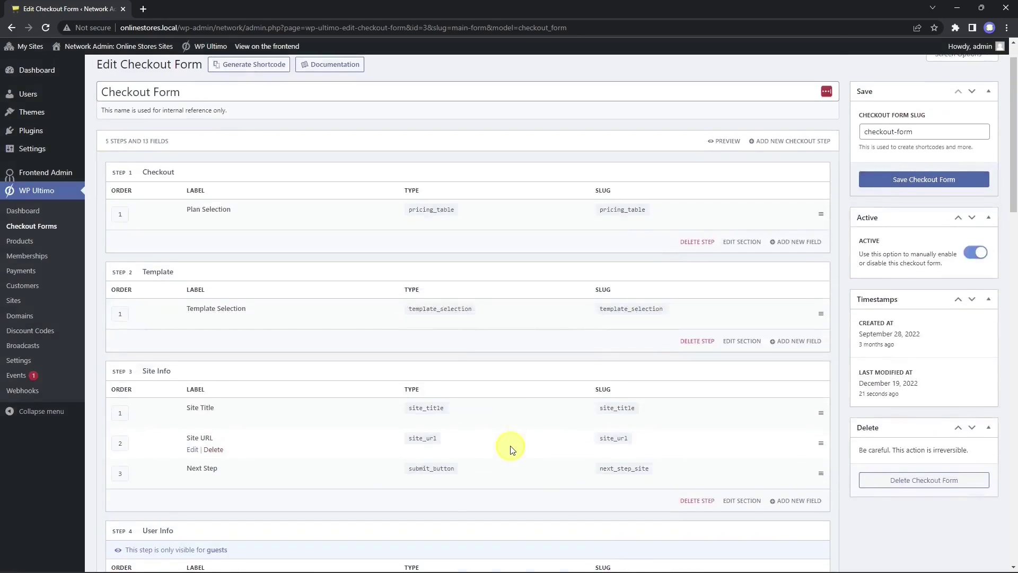
Step: Save the checkout form
{"action": "scroll", "coordinate": [171, 257], "scroll_direction": "down", "scroll_amount": 3}
{"action": "scroll", "coordinate": [316, 311], "scroll_direction": "down", "scroll_amount": 2}
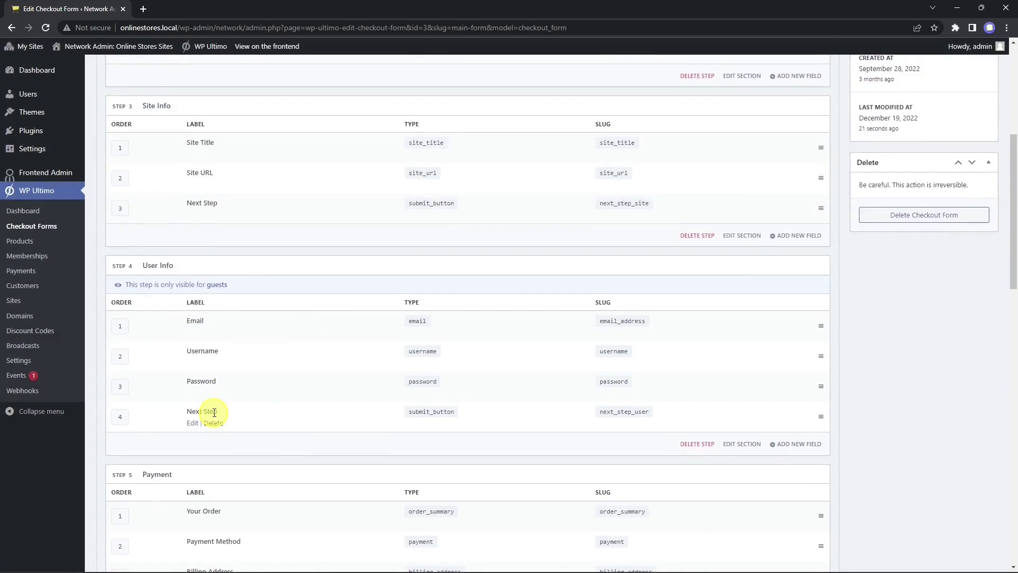
{"action": "scroll", "coordinate": [214, 413], "scroll_direction": "down", "scroll_amount": 3}
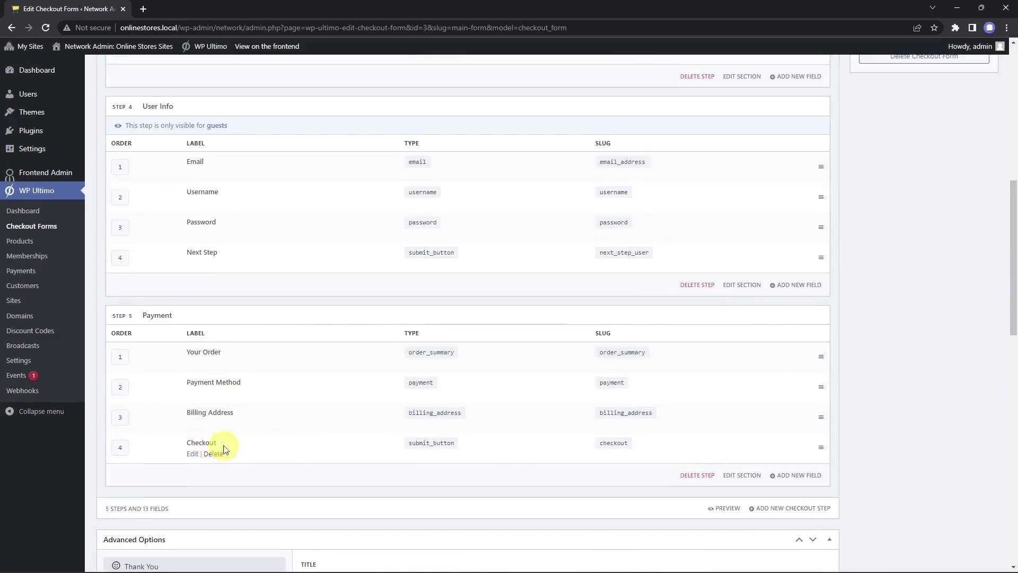
{"action": "scroll", "coordinate": [516, 464], "scroll_direction": "down", "scroll_amount": 15}
{"action": "scroll", "coordinate": [516, 464], "scroll_direction": "up", "scroll_amount": 20}
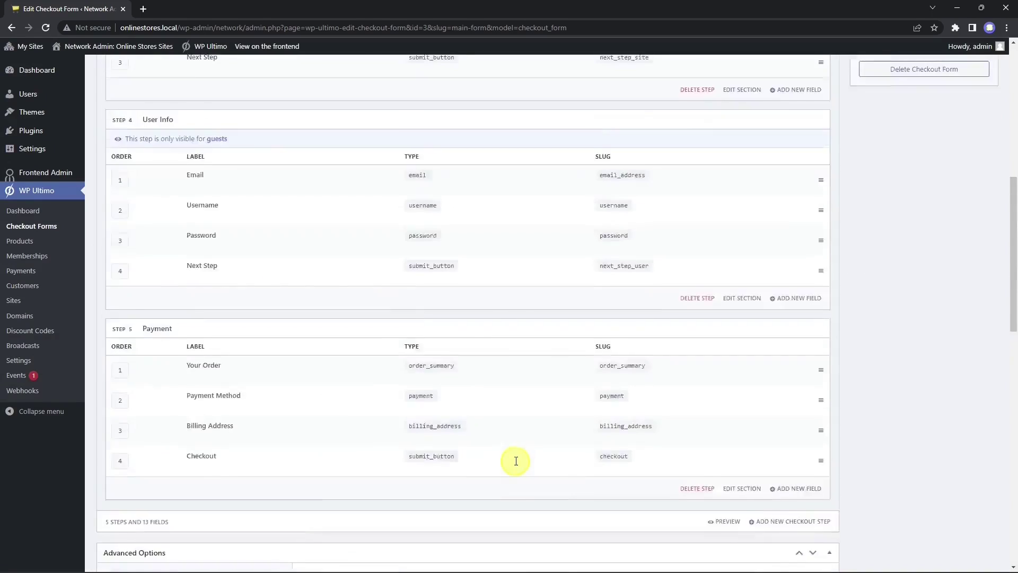
{"action": "left_click", "coordinate": [931, 221]}
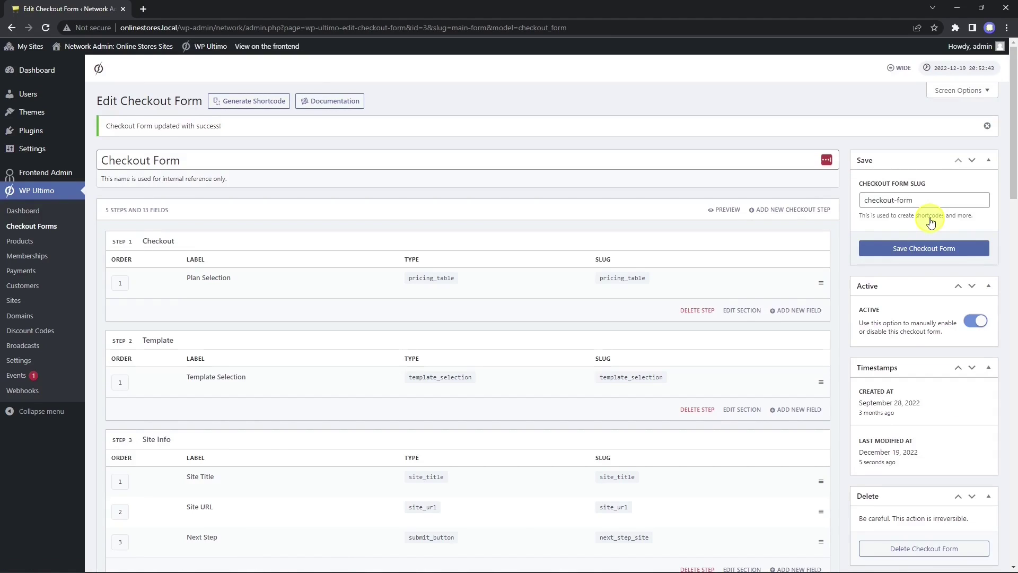
Step: Generate the form's shortcode and copy [wu_checkout slug="checkout-form"]
{"action": "left_click", "coordinate": [257, 101]}
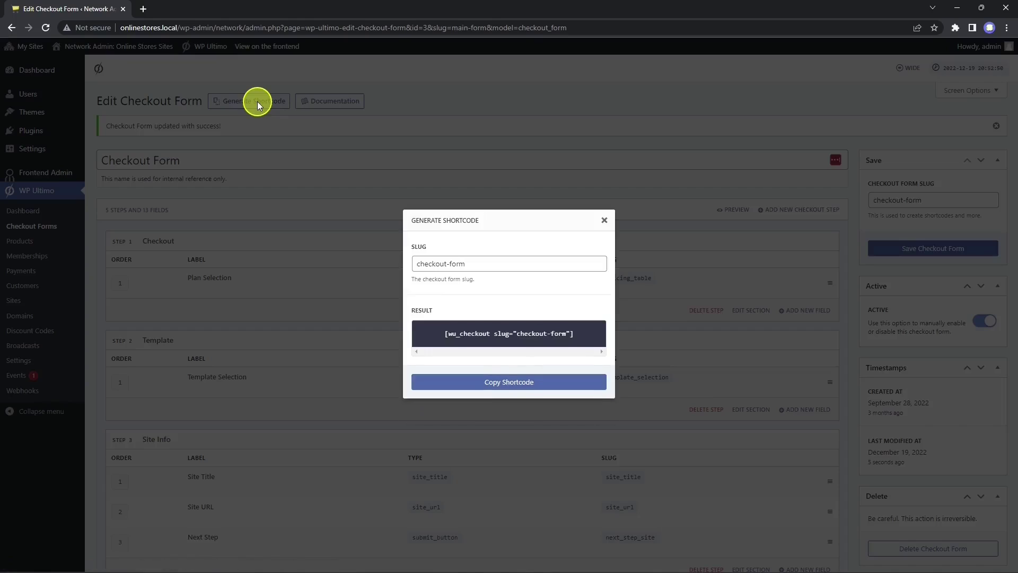
{"action": "left_click", "coordinate": [518, 394]}
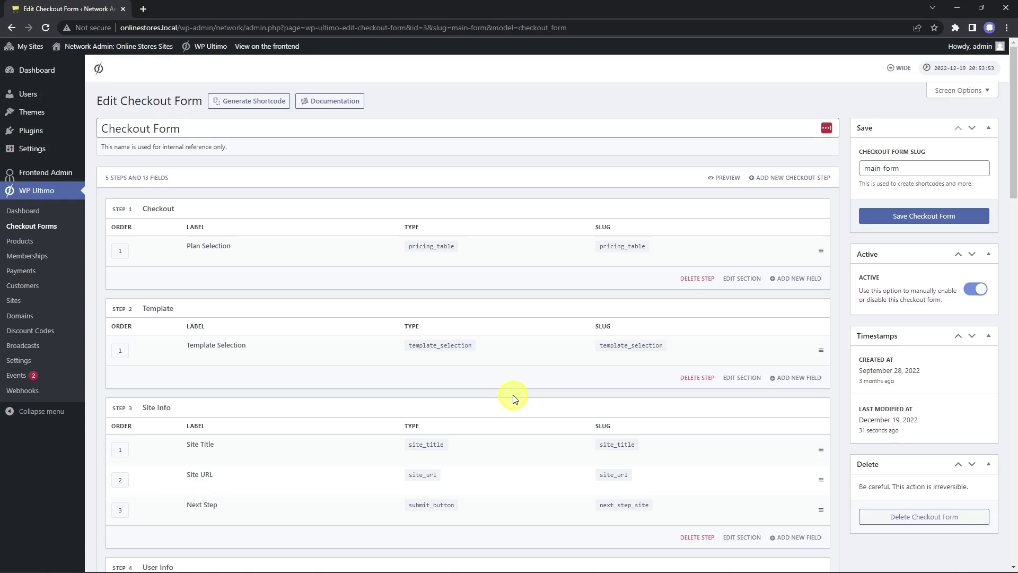
Step: From the Online Stores site's Pages list, open a new page editor in a separate tab
{"action": "mouse_move", "coordinate": [26, 45]}
{"action": "left_click", "coordinate": [48, 91]}
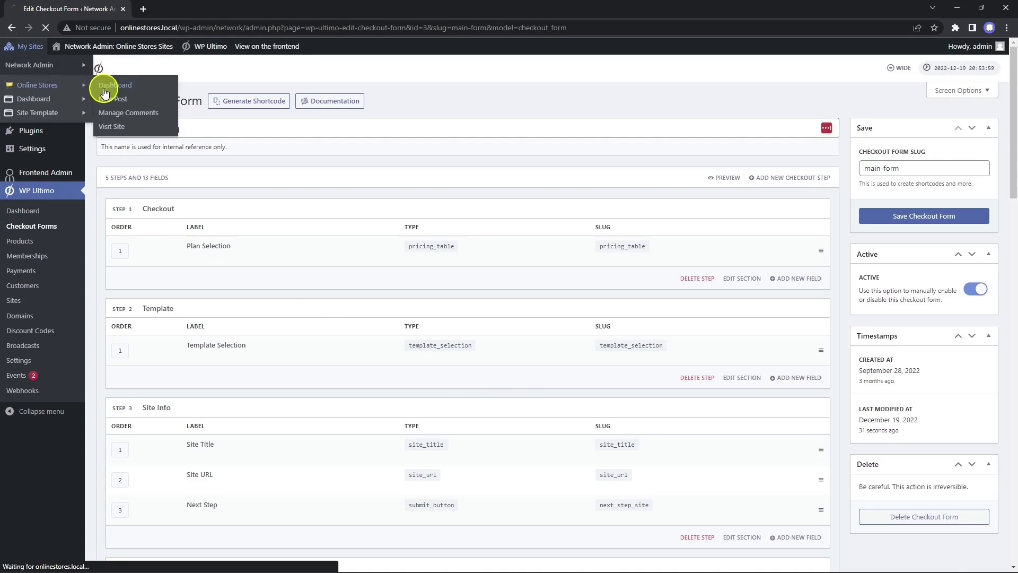
{"action": "left_click", "coordinate": [29, 167]}
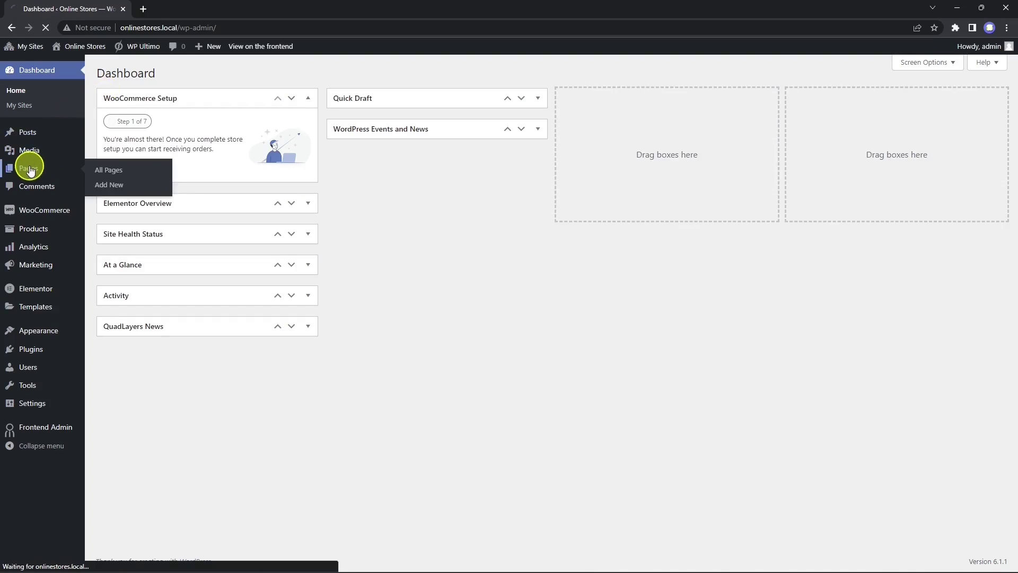
{"action": "right_click", "coordinate": [154, 73]}
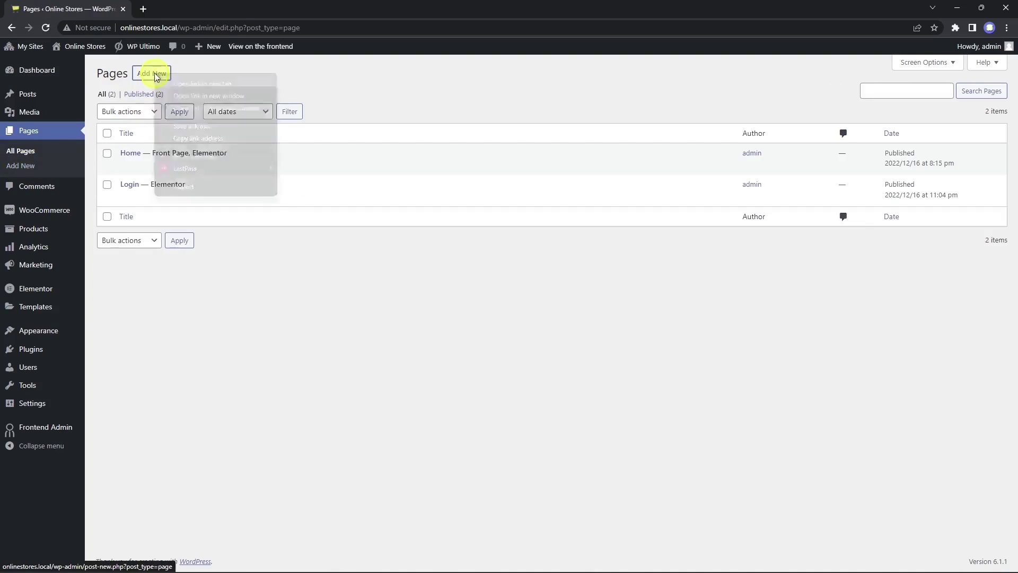
{"action": "left_click", "coordinate": [177, 89]}
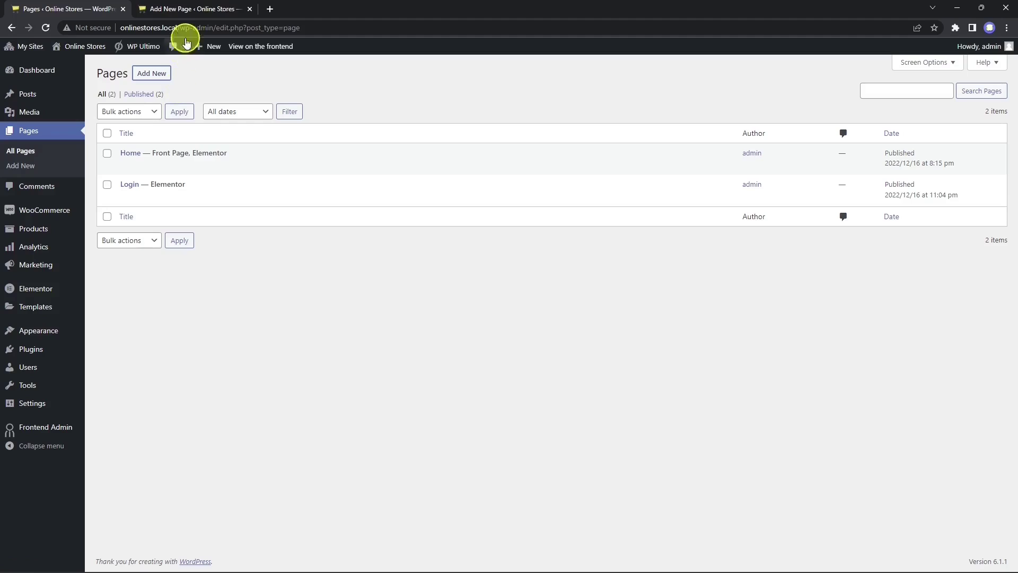
{"action": "left_click", "coordinate": [192, 10]}
Step: Title the page Checkout and insert the saved Sign Up Page template with its settings in Elementor
{"action": "type", "text": "Checkout"}
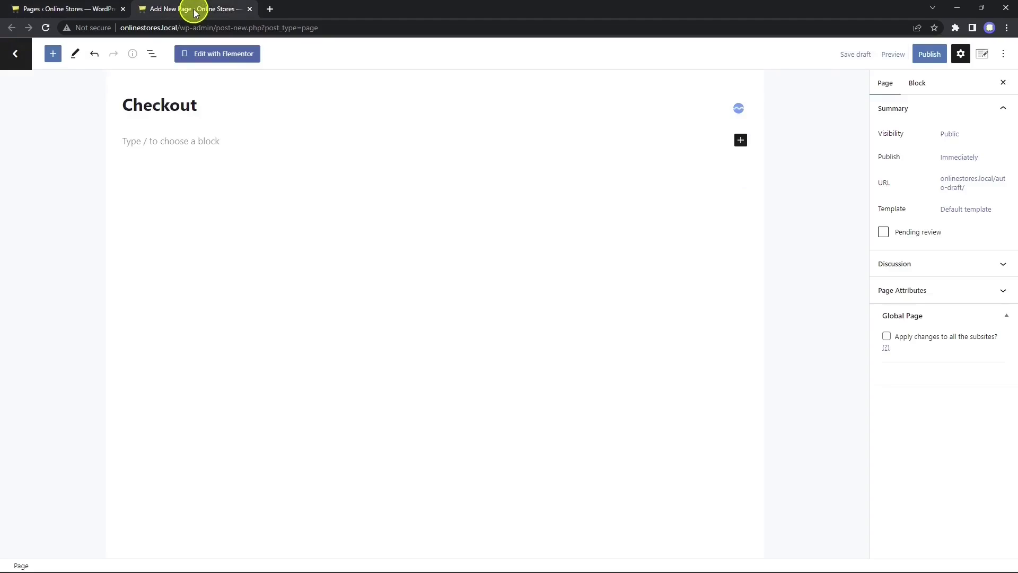
{"action": "left_click", "coordinate": [219, 55]}
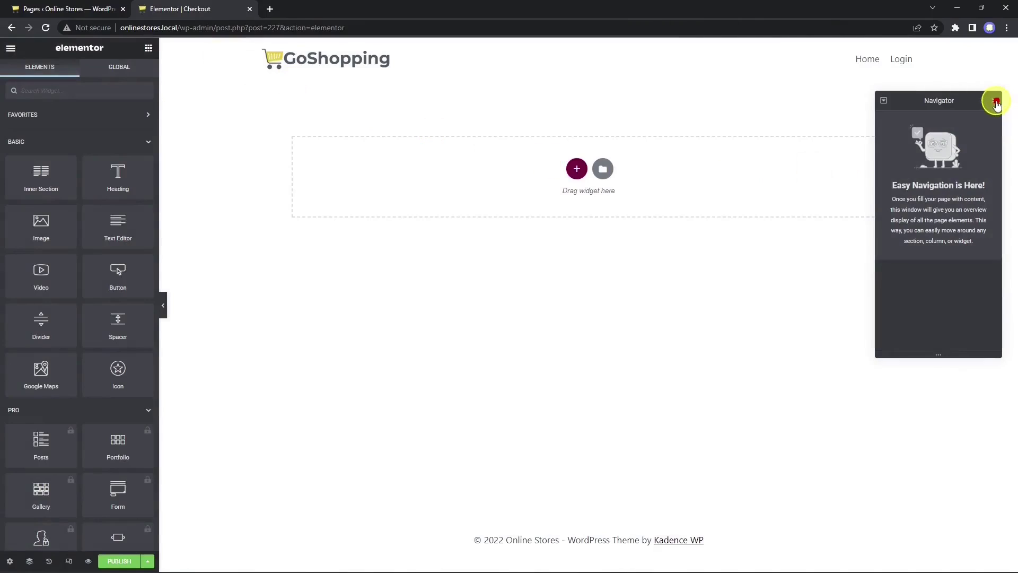
{"action": "left_click", "coordinate": [996, 101]}
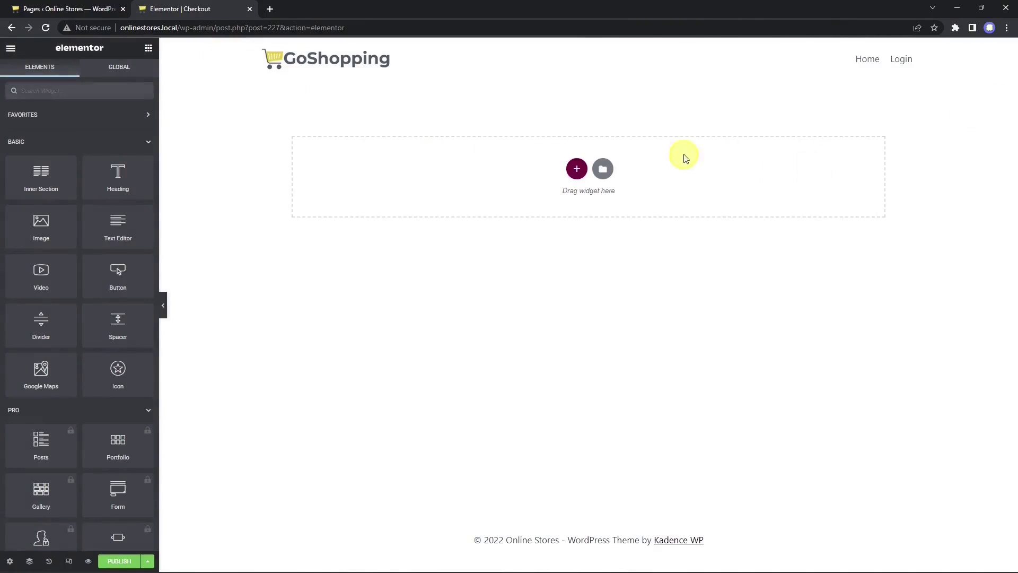
{"action": "left_click", "coordinate": [603, 169]}
{"action": "left_click", "coordinate": [561, 105]}
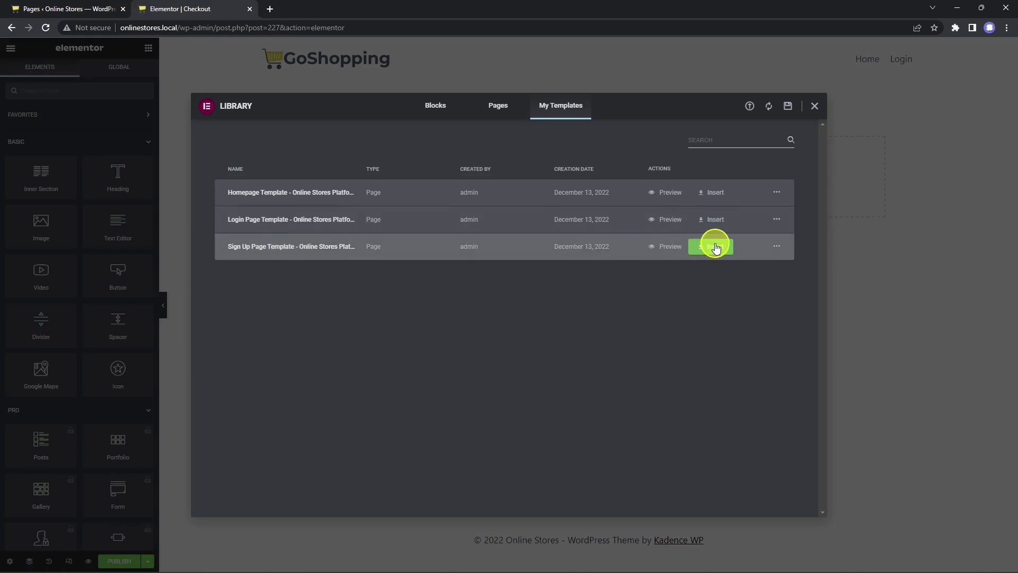
{"action": "left_click", "coordinate": [714, 245]}
{"action": "left_click", "coordinate": [559, 341]}
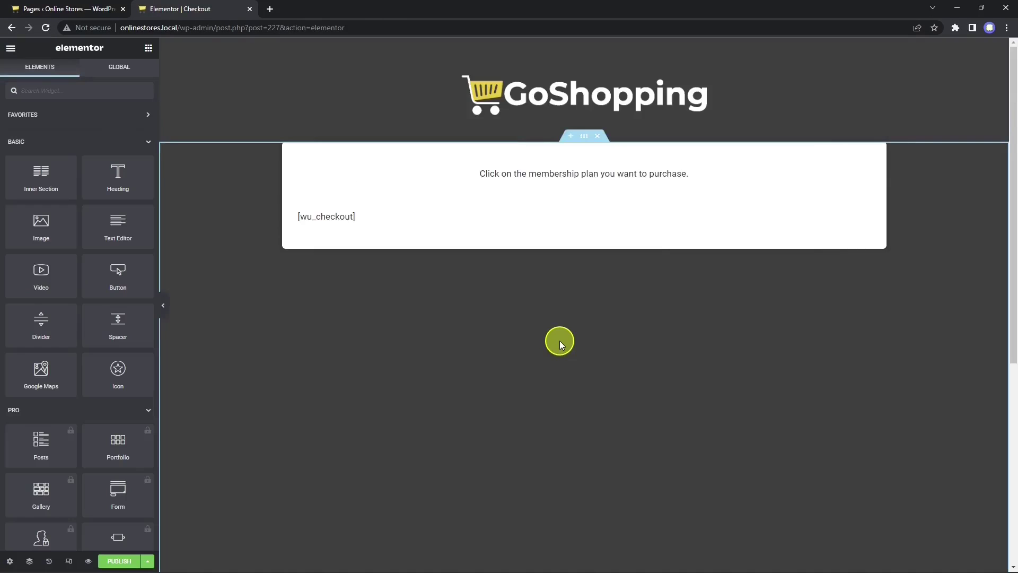
Step: Check the [wu_checkout] shortcode block, publish the Checkout page, and view it live
{"action": "left_click", "coordinate": [381, 214]}
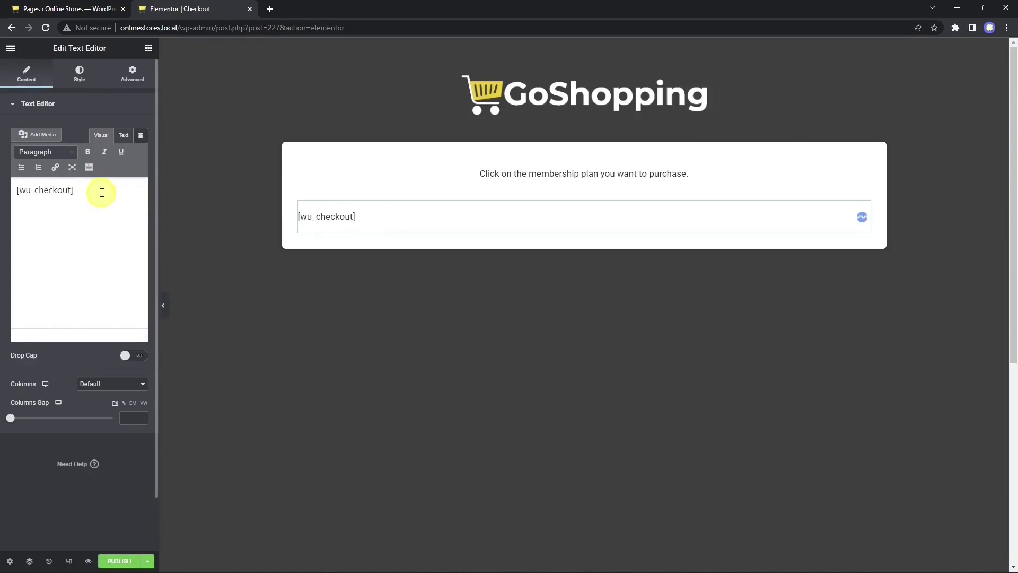
{"action": "left_click_drag", "start_coordinate": [74, 190], "coordinate": [18, 192]}
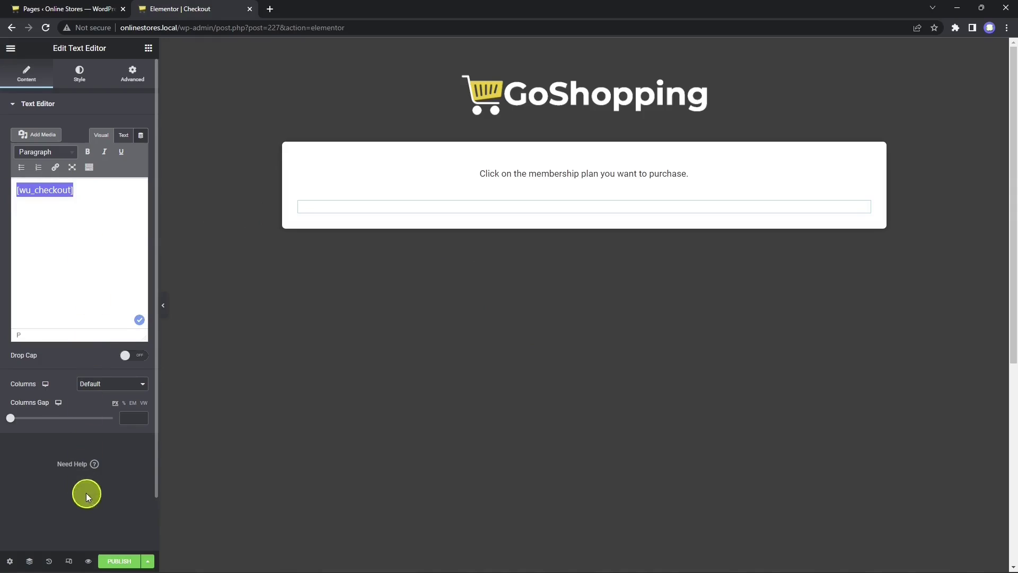
{"action": "left_click", "coordinate": [119, 561]}
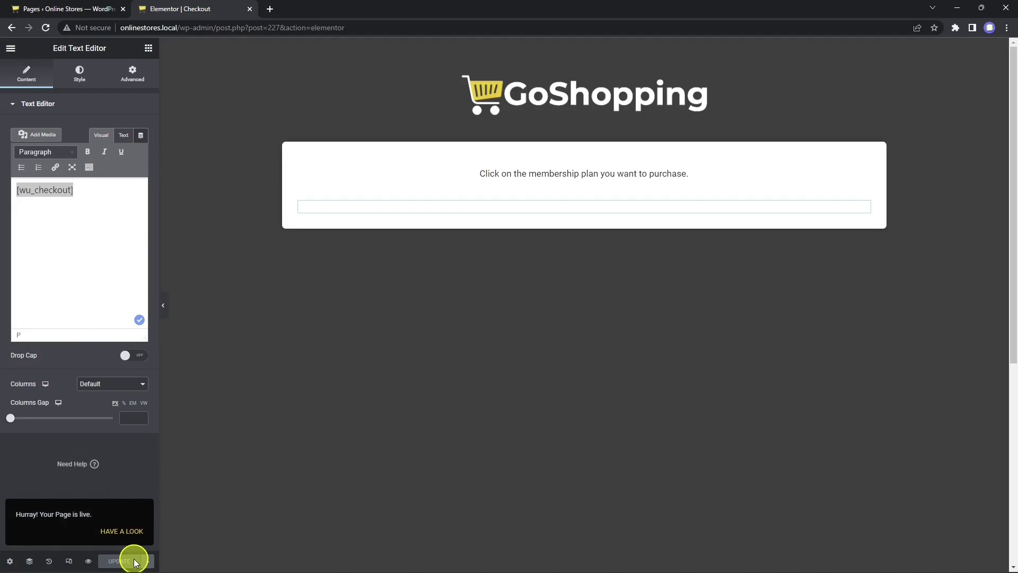
{"action": "left_click", "coordinate": [122, 531]}
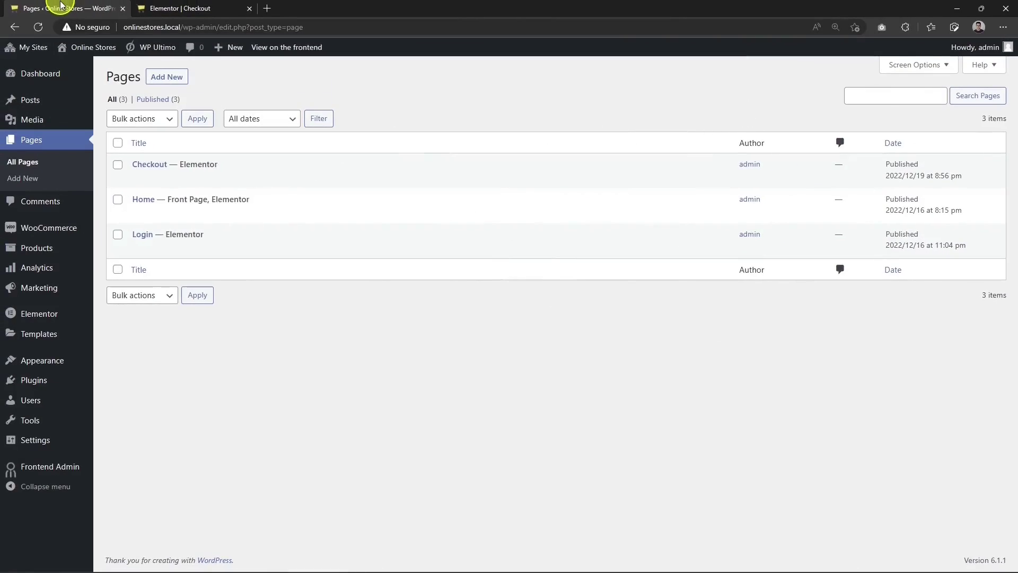
Step: From Network Admin, set Checkout as WP Ultimo's Default Registration Page and save
{"action": "mouse_move", "coordinate": [33, 48]}
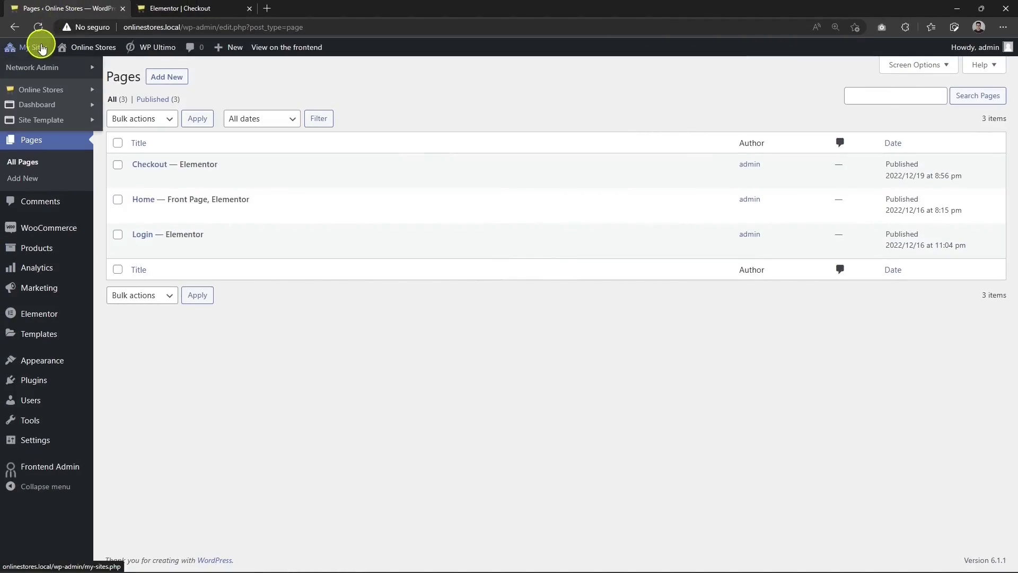
{"action": "mouse_move", "coordinate": [72, 67]}
{"action": "left_click", "coordinate": [126, 68]}
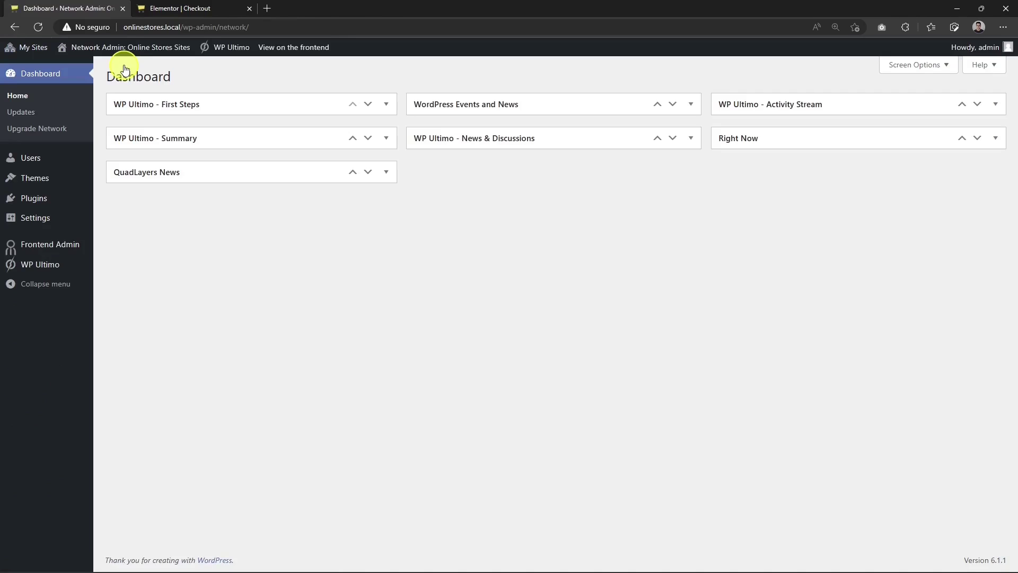
{"action": "mouse_move", "coordinate": [50, 266]}
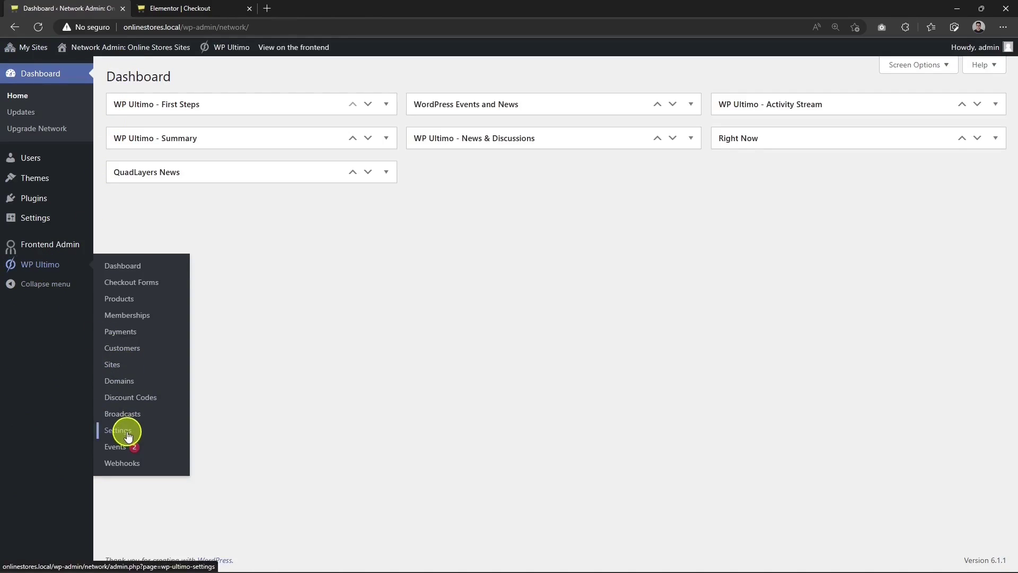
{"action": "left_click", "coordinate": [128, 436]}
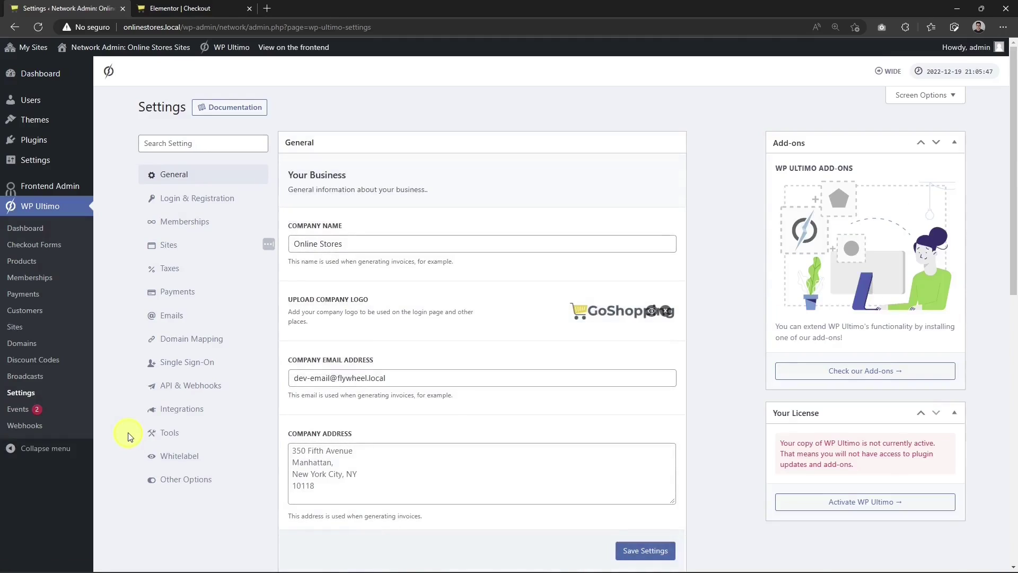
{"action": "left_click", "coordinate": [215, 199]}
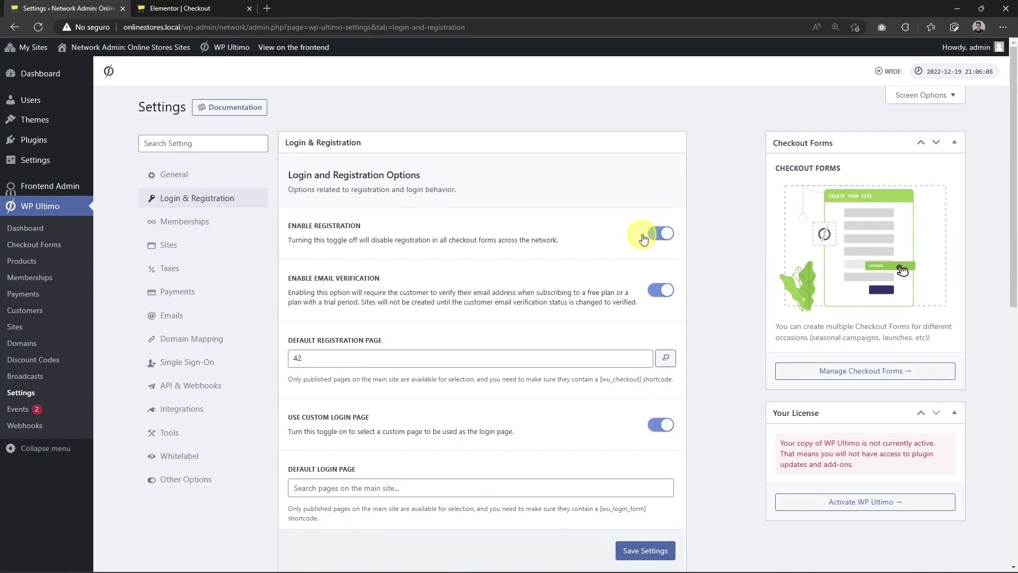
{"action": "left_click", "coordinate": [475, 359]}
{"action": "type", "text": "che"}
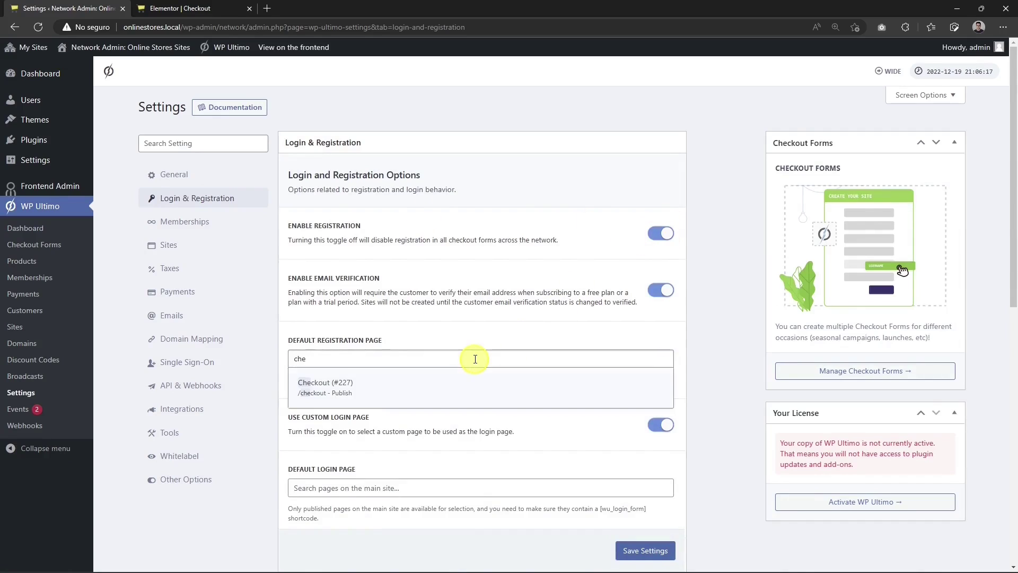
{"action": "left_click", "coordinate": [369, 387]}
{"action": "left_click", "coordinate": [643, 552]}
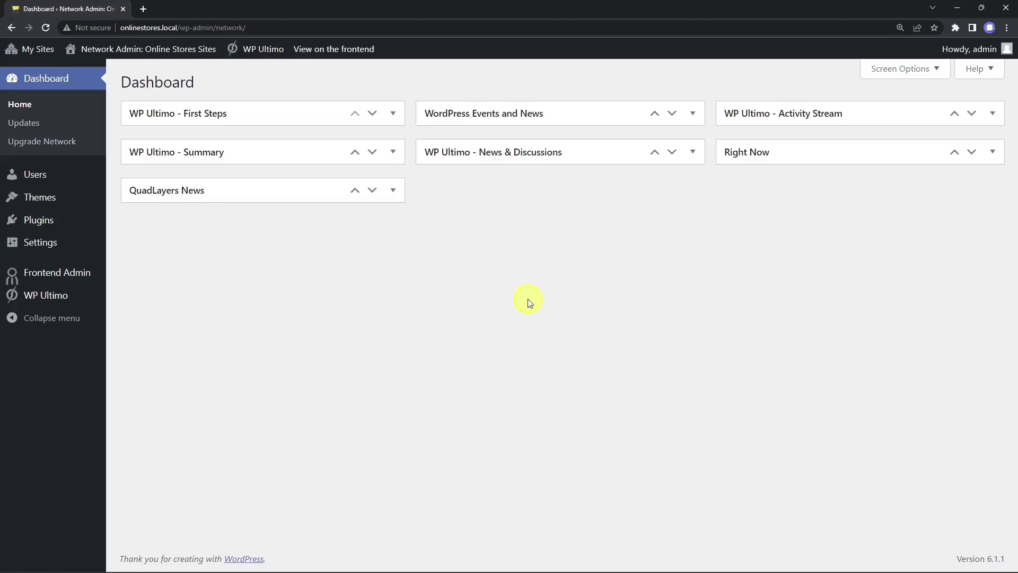
Step: Start a new discount code named Save10 with description 'This is my new discount code.'
{"action": "mouse_move", "coordinate": [47, 294]}
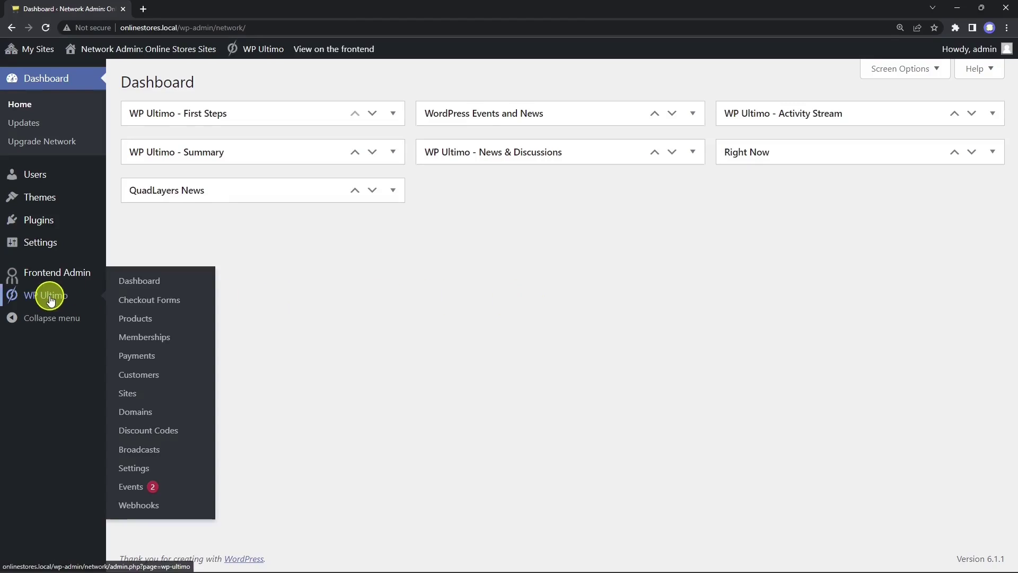
{"action": "left_click", "coordinate": [162, 435]}
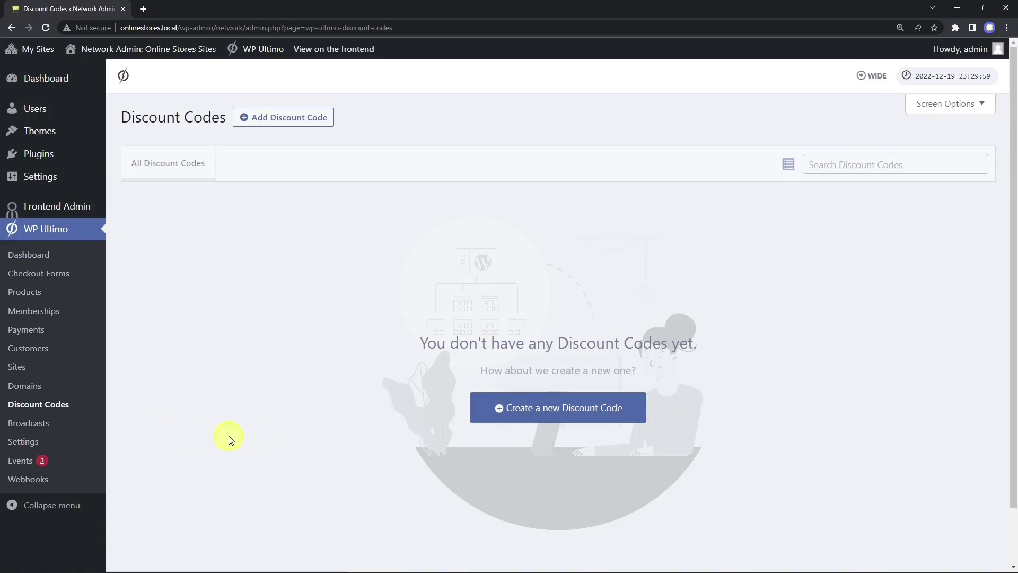
{"action": "left_click", "coordinate": [575, 403]}
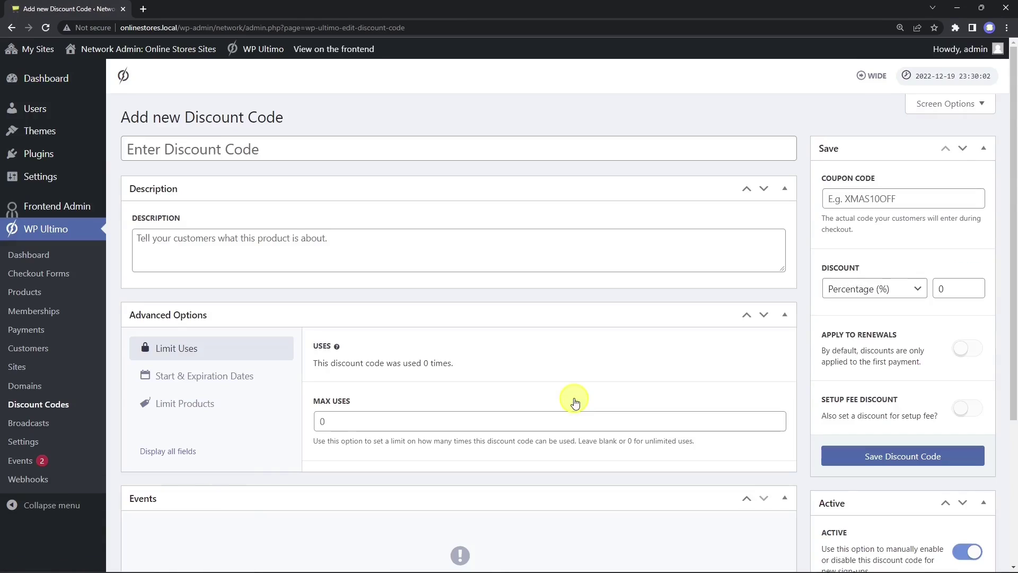
{"action": "left_click", "coordinate": [327, 154]}
{"action": "type", "text": "Save10"}
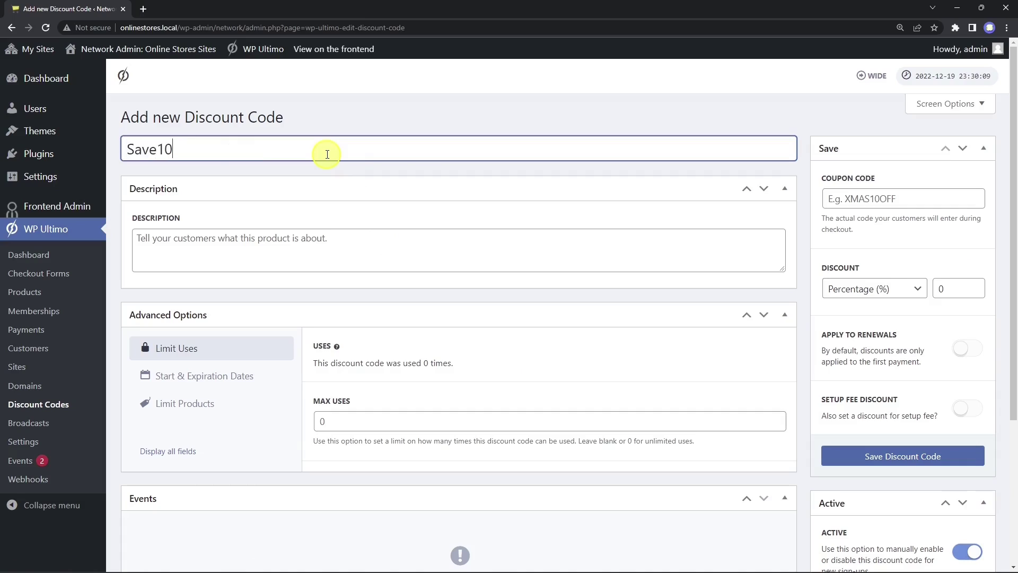
{"action": "left_click", "coordinate": [336, 249]}
{"action": "type", "text": "This is my new discount code."}
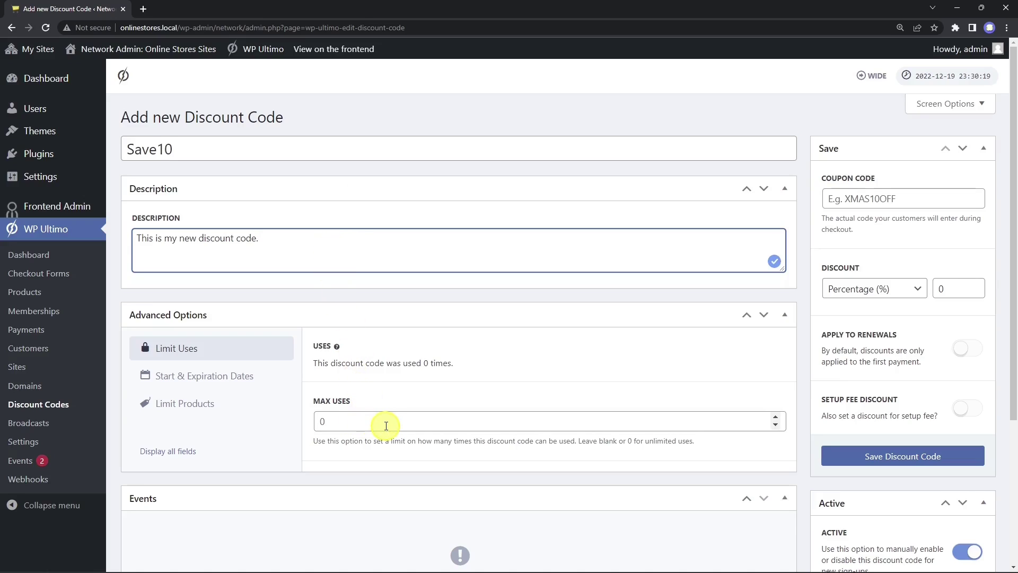
Step: Give the code a start date of 1 December 2022 and expiration of 31 December 2022
{"action": "left_click", "coordinate": [249, 388]}
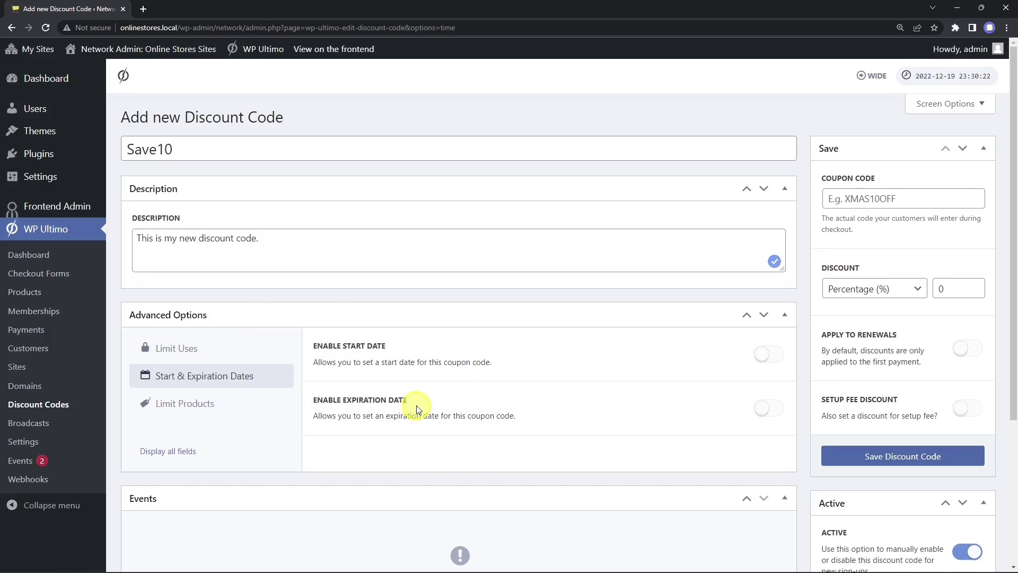
{"action": "left_click", "coordinate": [770, 360]}
{"action": "left_click", "coordinate": [400, 418]}
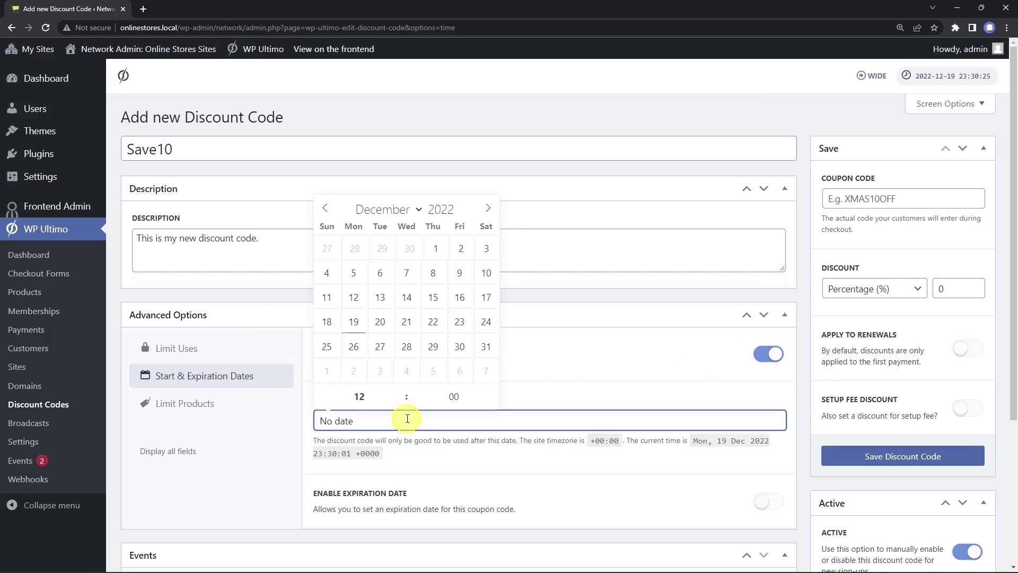
{"action": "left_click", "coordinate": [436, 249]}
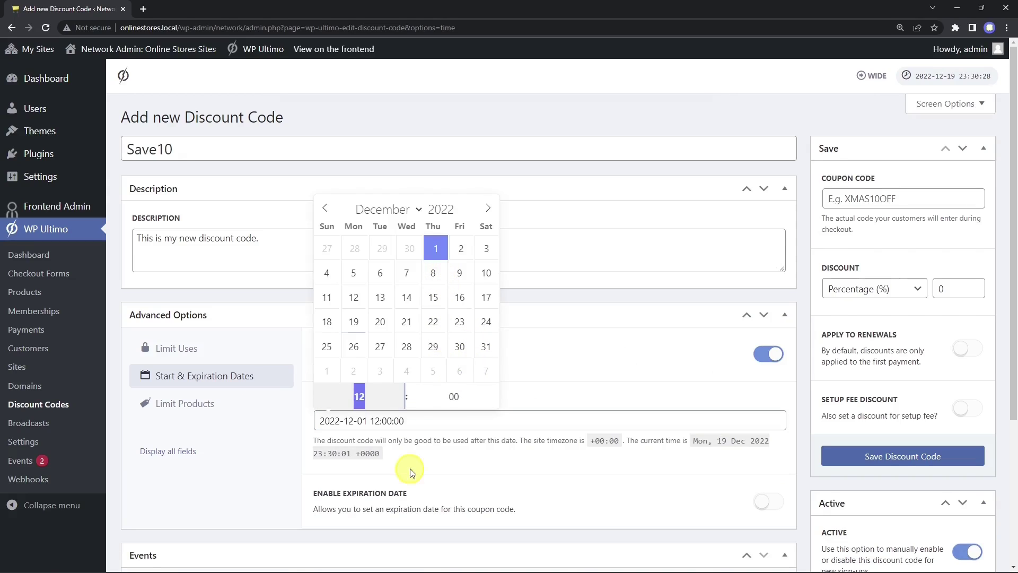
{"action": "left_click", "coordinate": [410, 469]}
{"action": "scroll", "coordinate": [419, 466], "scroll_direction": "down", "scroll_amount": 4}
{"action": "left_click", "coordinate": [767, 300]}
{"action": "left_click", "coordinate": [440, 365]}
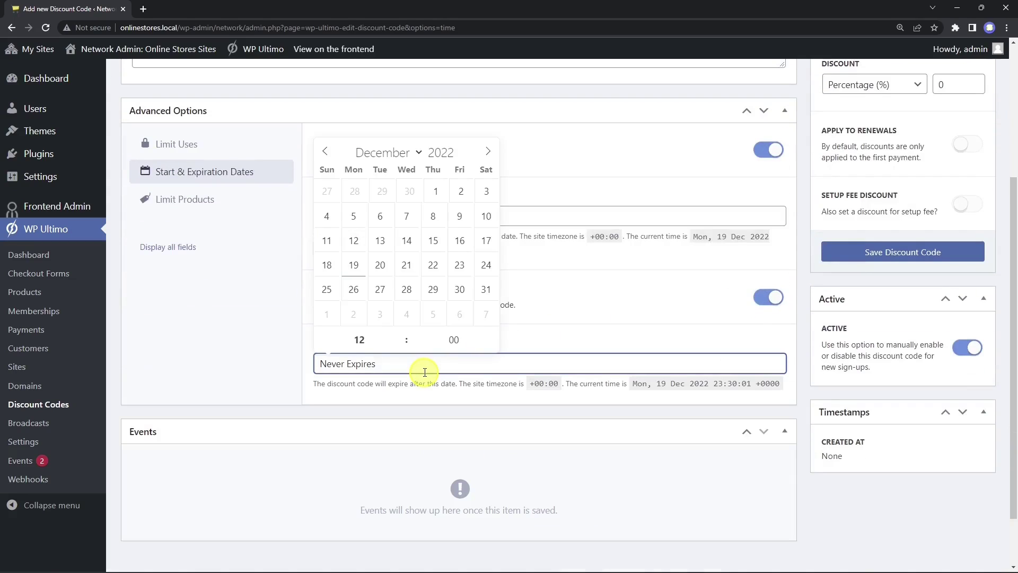
{"action": "left_click", "coordinate": [485, 289]}
{"action": "left_click", "coordinate": [561, 333]}
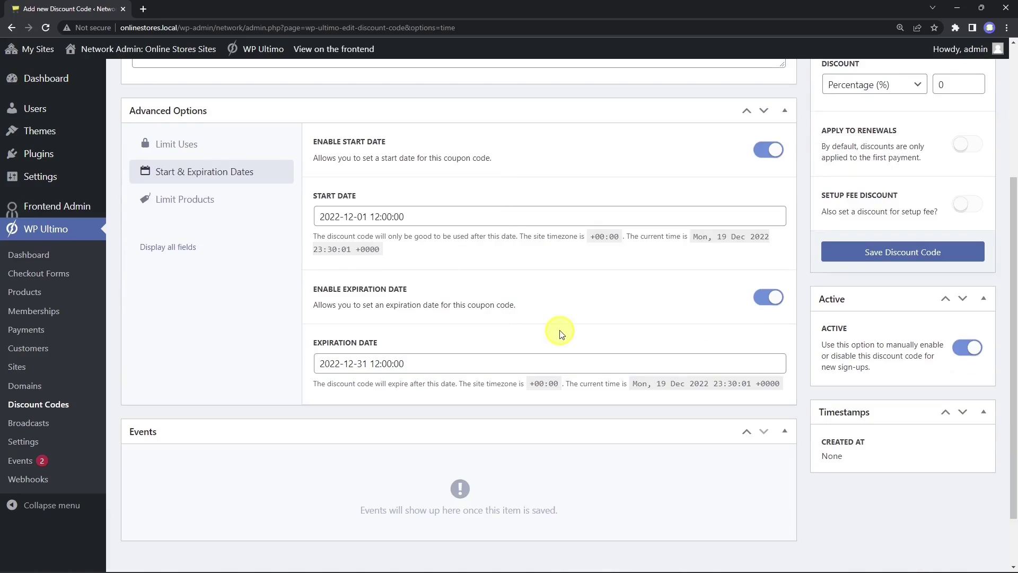
Step: Limit the discount code to selected products: New Plan, Pro and Test Plan
{"action": "left_click", "coordinate": [221, 200]}
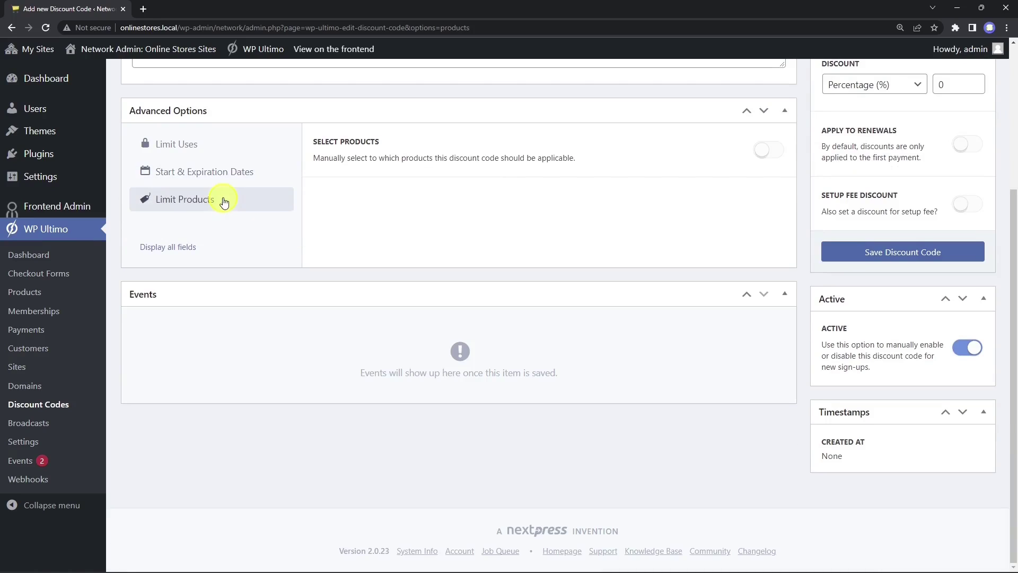
{"action": "scroll", "coordinate": [790, 307], "scroll_direction": "up", "scroll_amount": 2}
{"action": "left_click", "coordinate": [767, 257]}
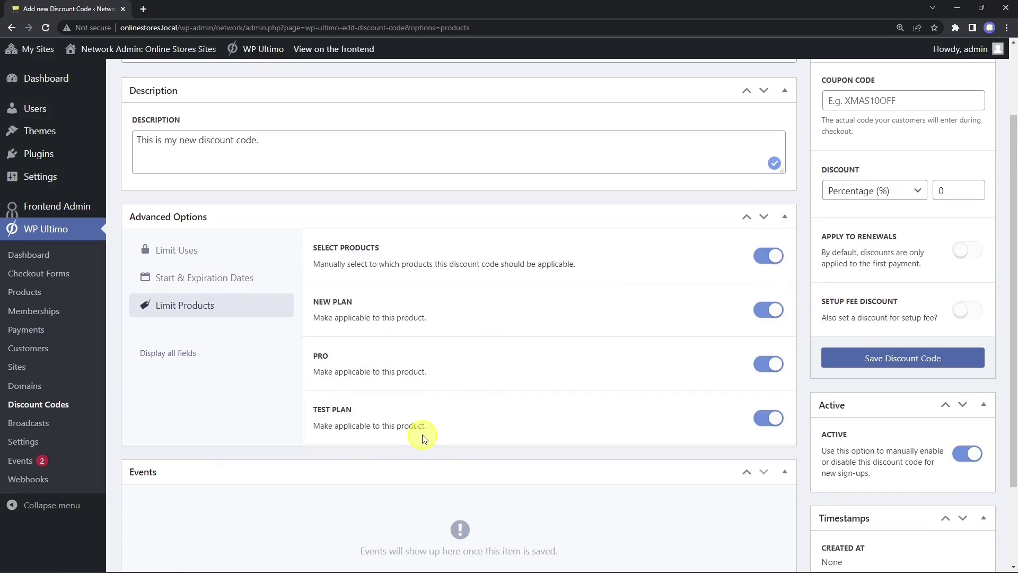
{"action": "scroll", "coordinate": [423, 438], "scroll_direction": "up", "scroll_amount": 2}
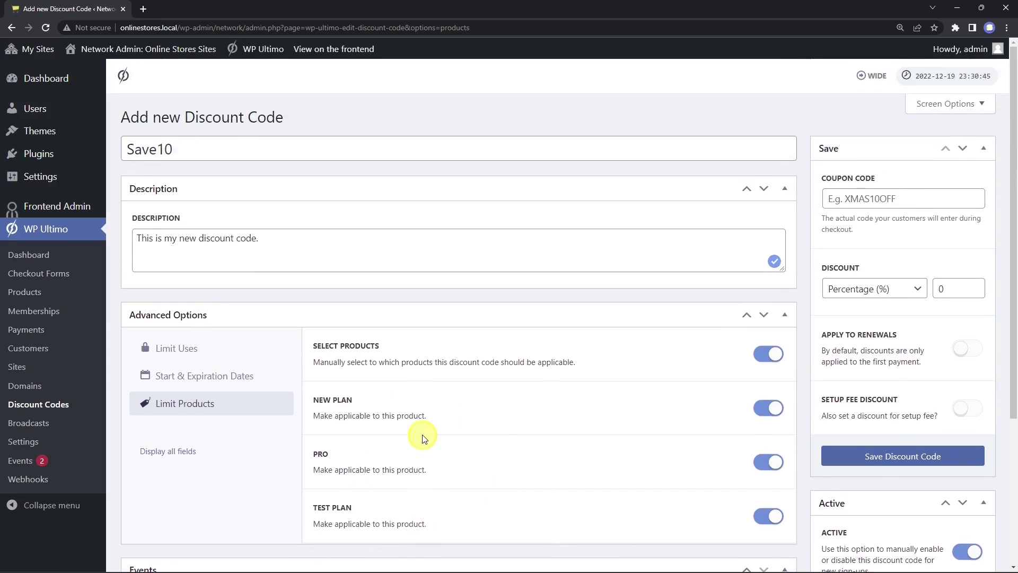
Step: Set the coupon code to SAVE10 with a 10% percentage discount
{"action": "left_click", "coordinate": [926, 197]}
{"action": "type", "text": "SAV"}
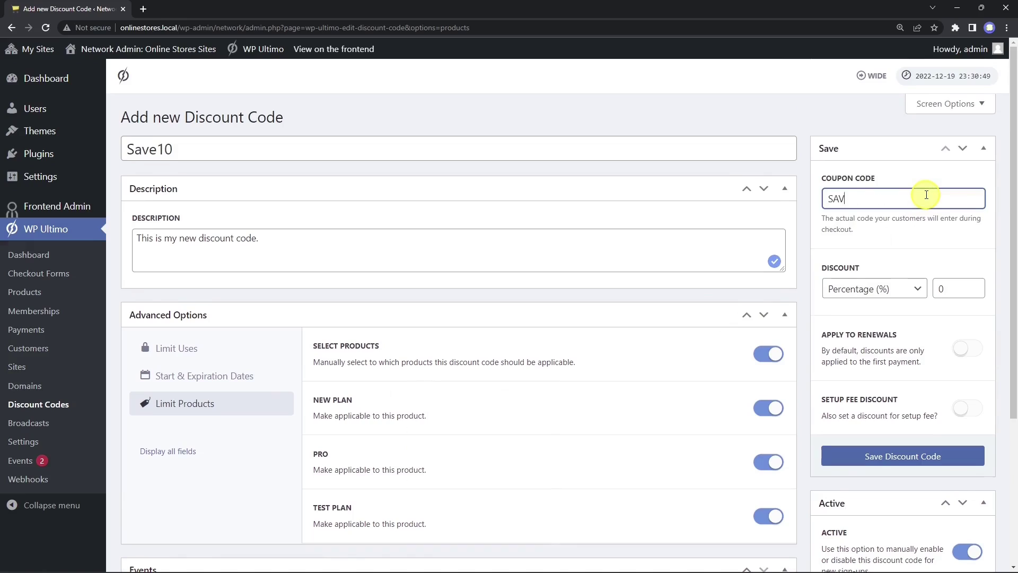
{"action": "type", "text": "E10"}
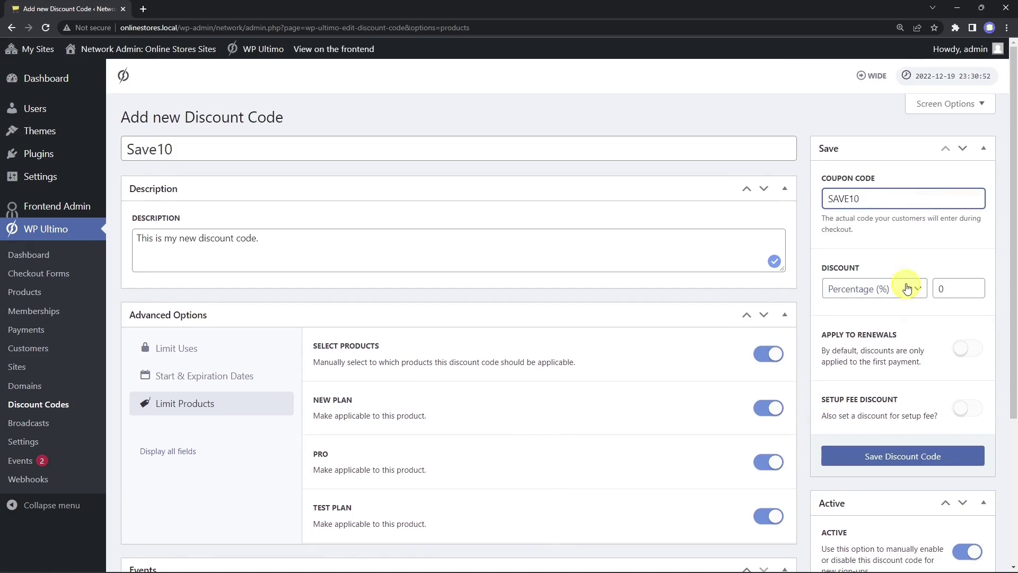
{"action": "left_click", "coordinate": [903, 288]}
{"action": "left_click", "coordinate": [954, 288]}
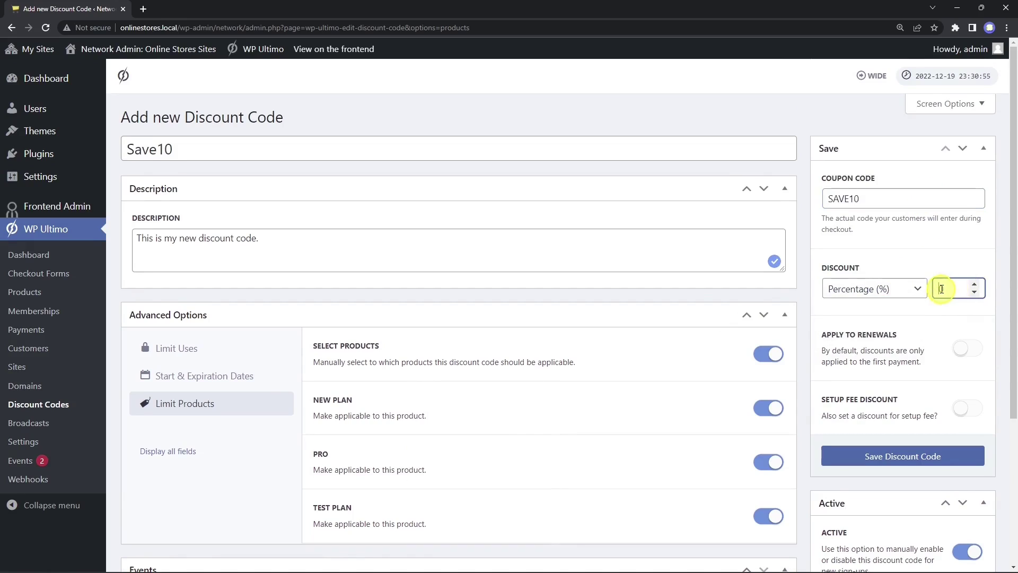
{"action": "type", "text": "10"}
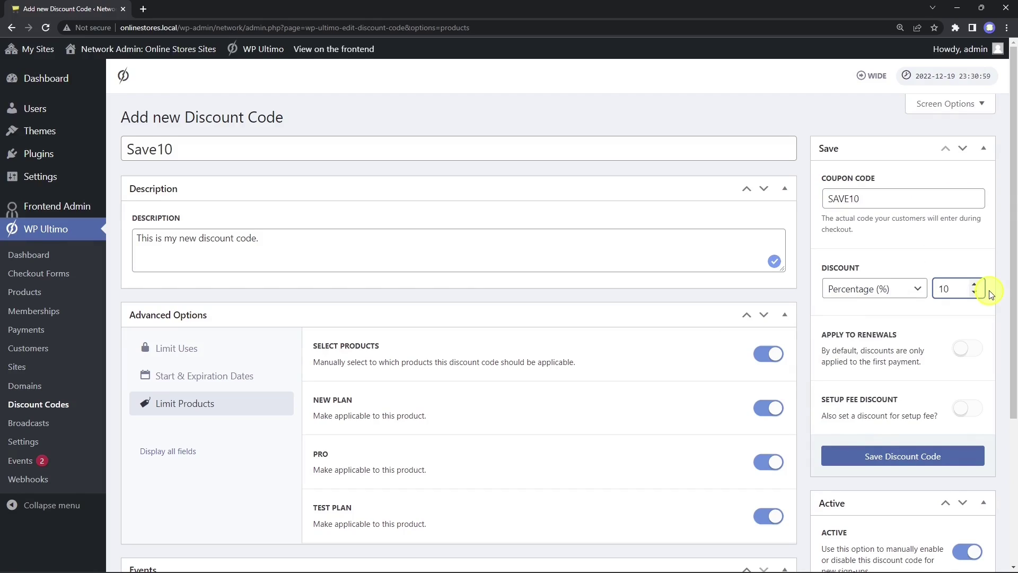
Step: Leave renewal and setup-fee discounts off and save the discount code
{"action": "left_click", "coordinate": [971, 351]}
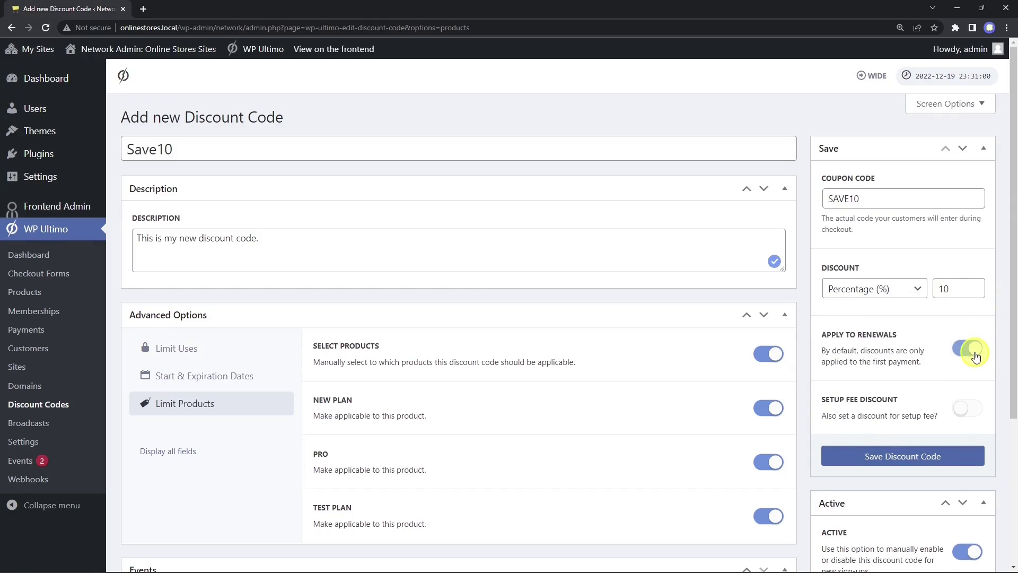
{"action": "left_click", "coordinate": [972, 352]}
{"action": "left_click", "coordinate": [969, 410]}
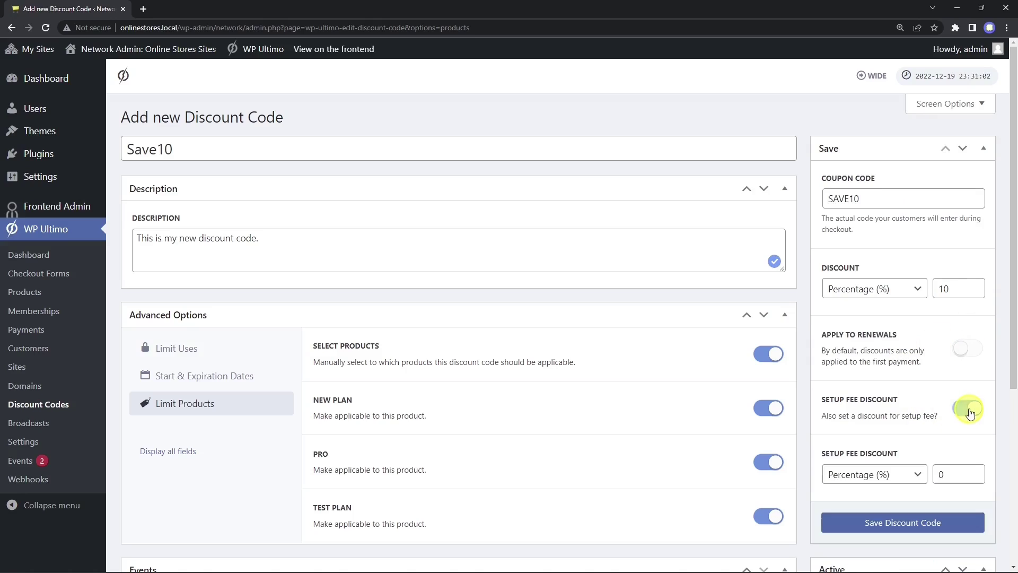
{"action": "left_click", "coordinate": [916, 474]}
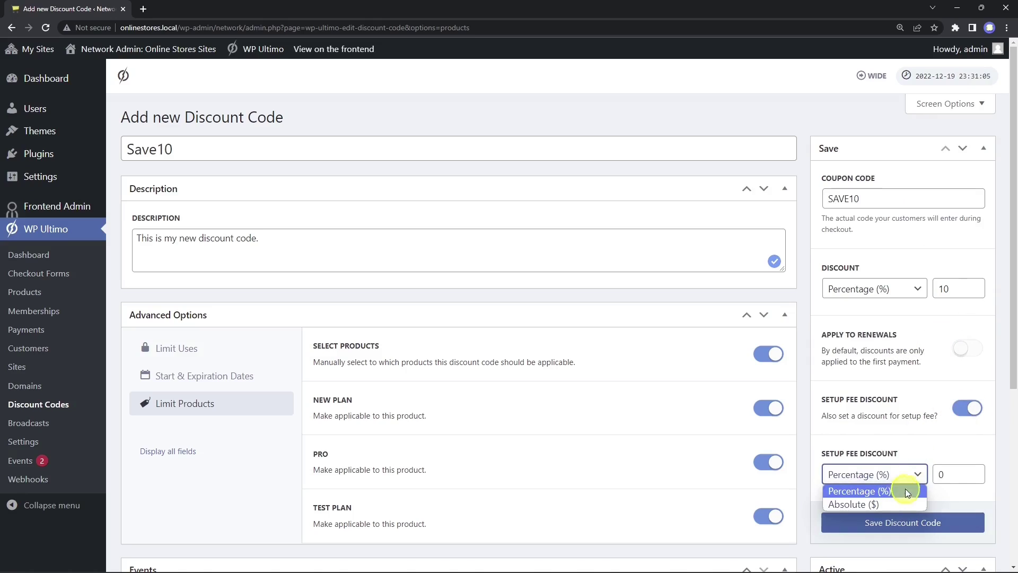
{"action": "left_click", "coordinate": [943, 473]}
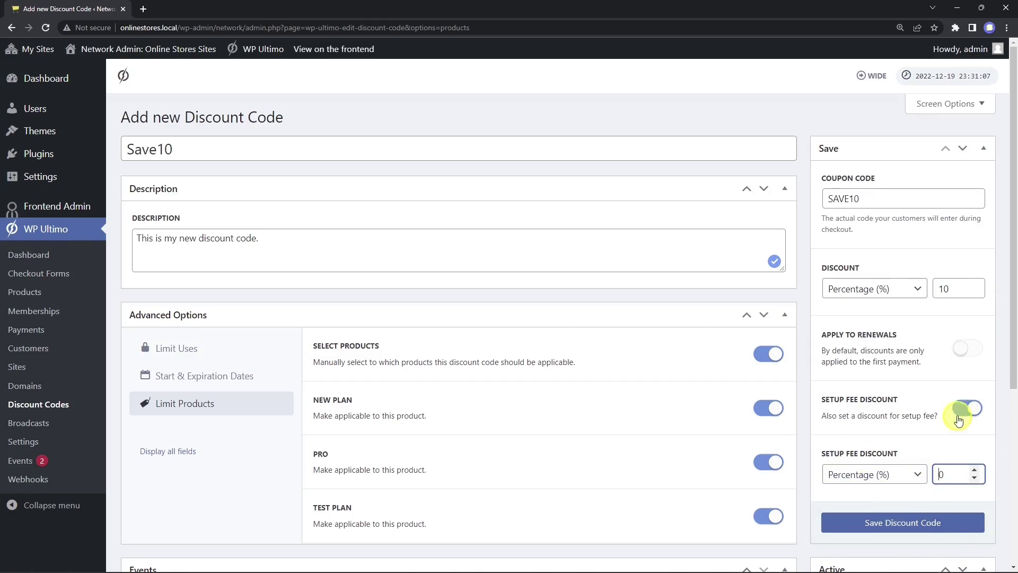
{"action": "left_click", "coordinate": [969, 409]}
{"action": "scroll", "coordinate": [883, 359], "scroll_direction": "down", "scroll_amount": 3}
{"action": "left_click", "coordinate": [926, 297]}
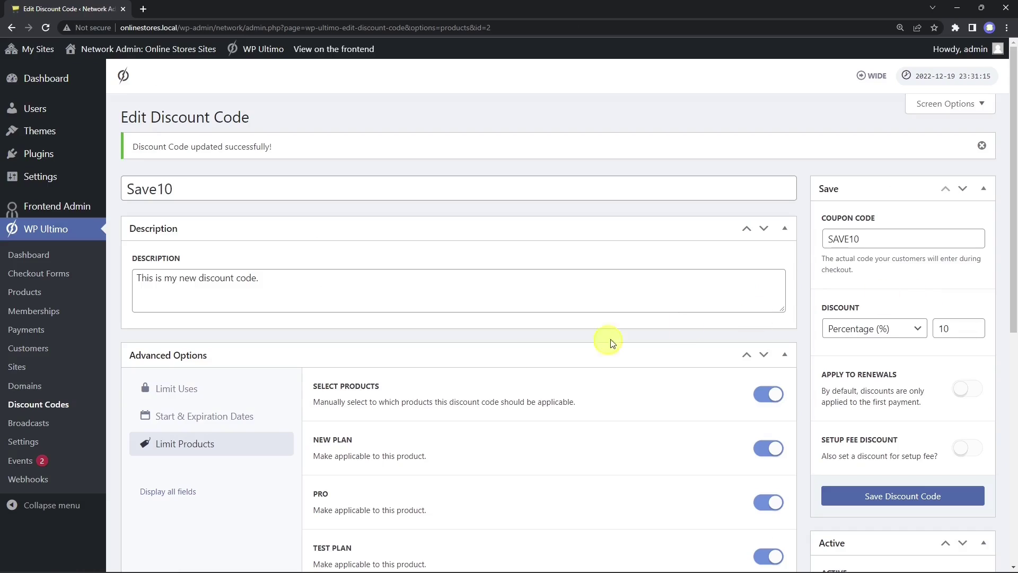
{"action": "left_click", "coordinate": [72, 408]}
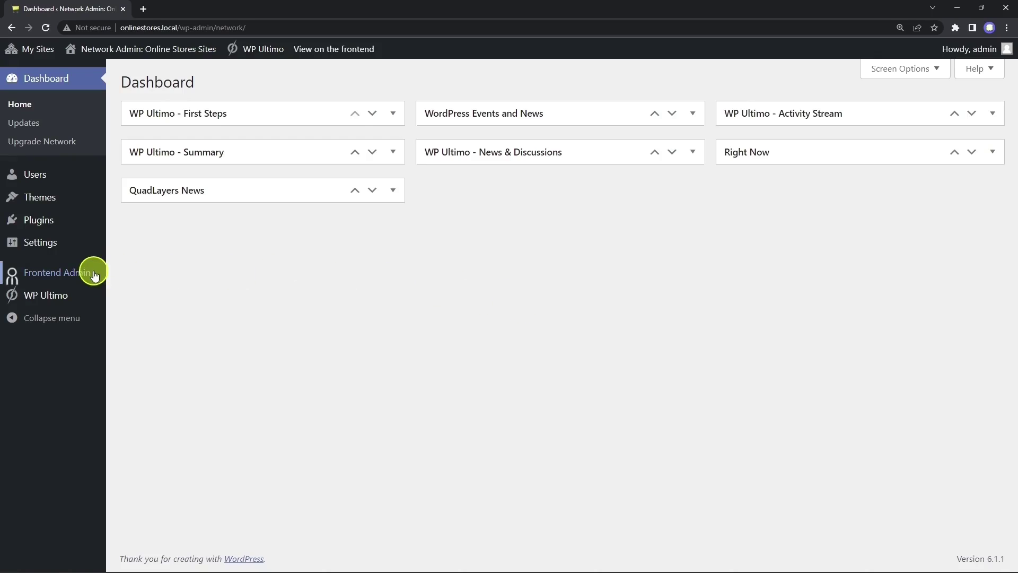
Step: Review the Frontend Admin Access restrictions list of allowed wp-admin pages and save the settings
{"action": "mouse_move", "coordinate": [86, 273]}
{"action": "left_click", "coordinate": [146, 295]}
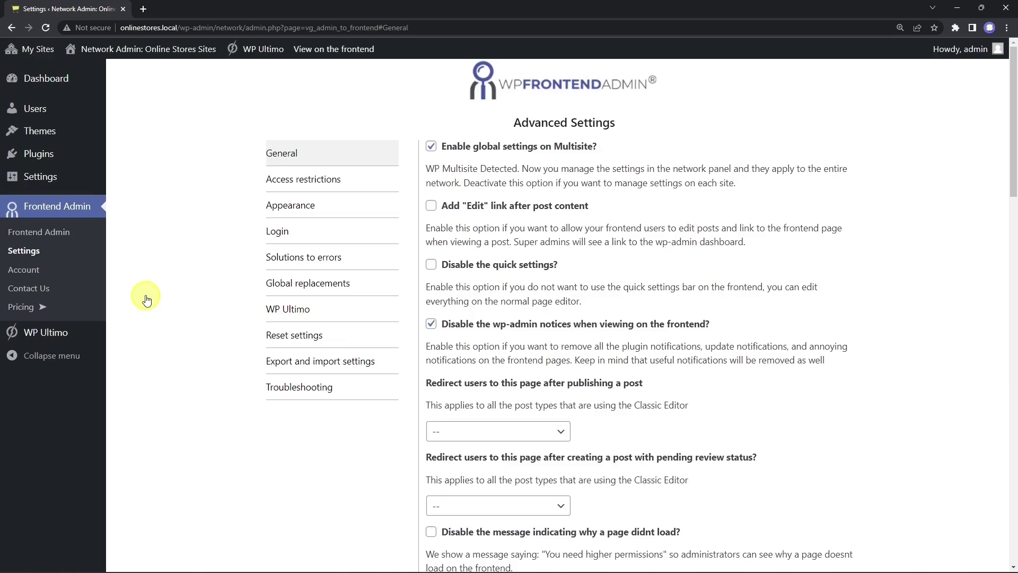
{"action": "left_click", "coordinate": [307, 186]}
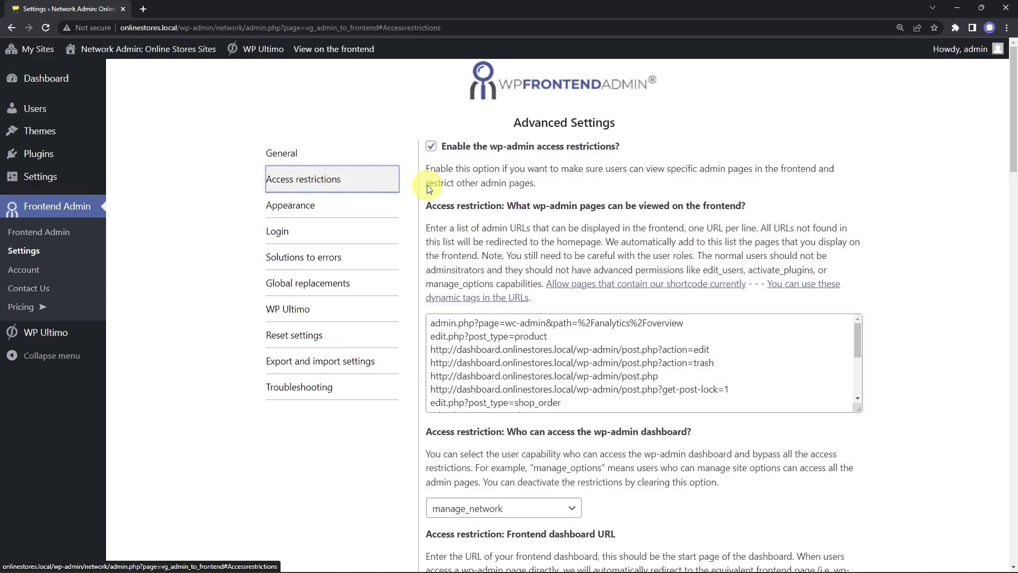
{"action": "left_click_drag", "start_coordinate": [426, 206], "coordinate": [786, 199]}
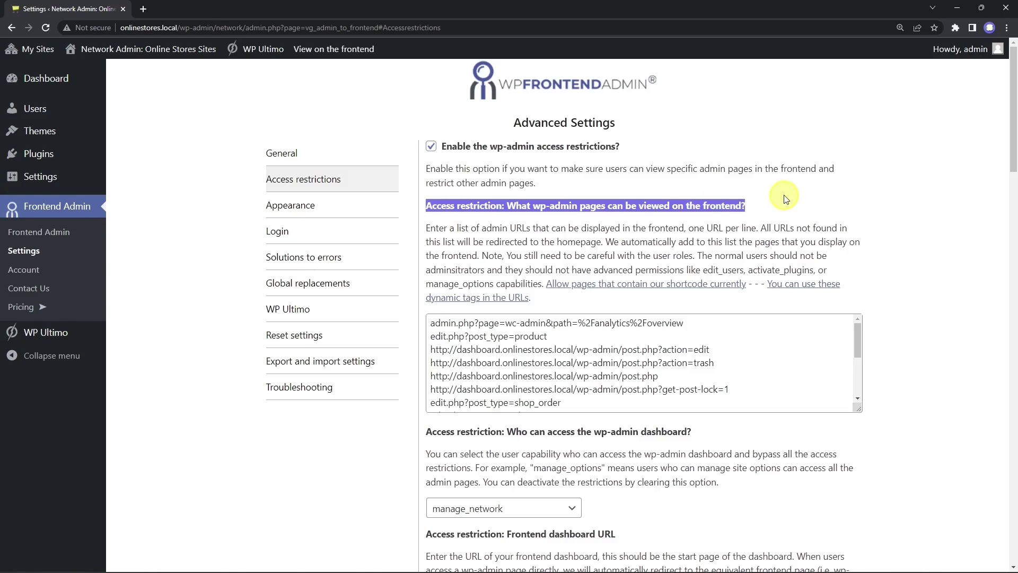
{"action": "scroll", "coordinate": [713, 347], "scroll_direction": "down", "scroll_amount": 5}
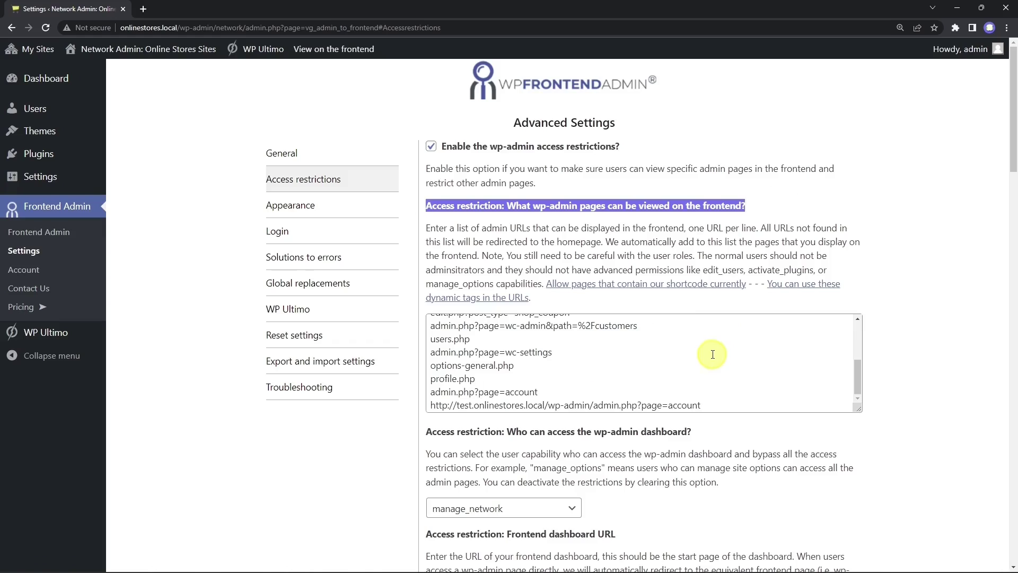
{"action": "scroll", "coordinate": [714, 376], "scroll_direction": "up", "scroll_amount": 5}
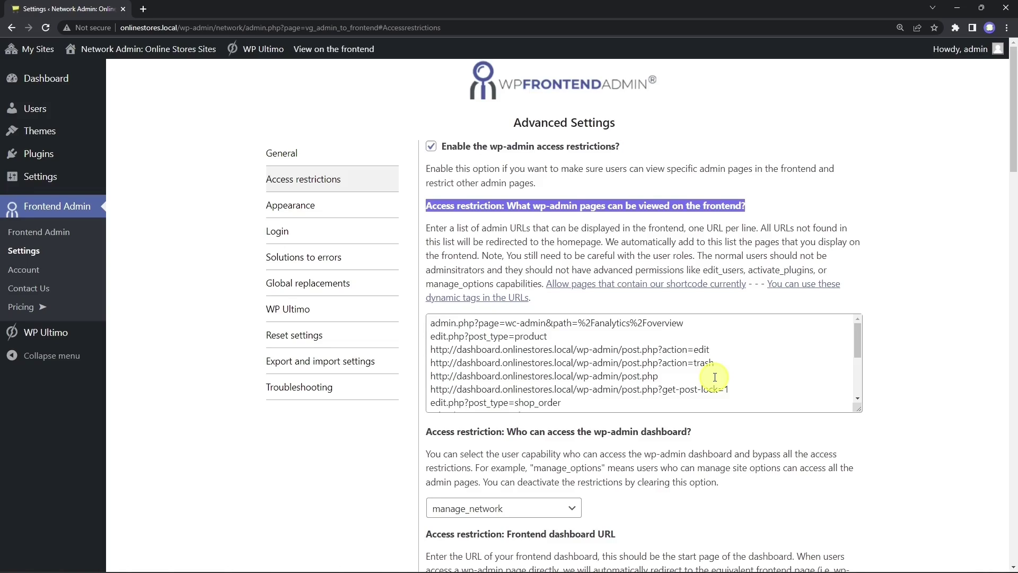
{"action": "scroll", "coordinate": [715, 377], "scroll_direction": "down", "scroll_amount": 15}
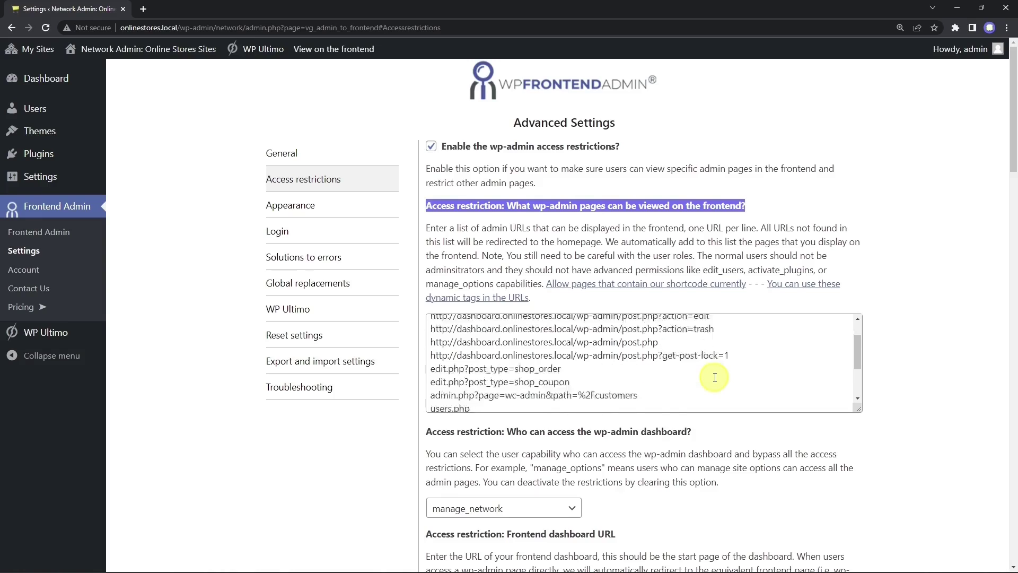
{"action": "scroll", "coordinate": [715, 407], "scroll_direction": "down", "scroll_amount": 5}
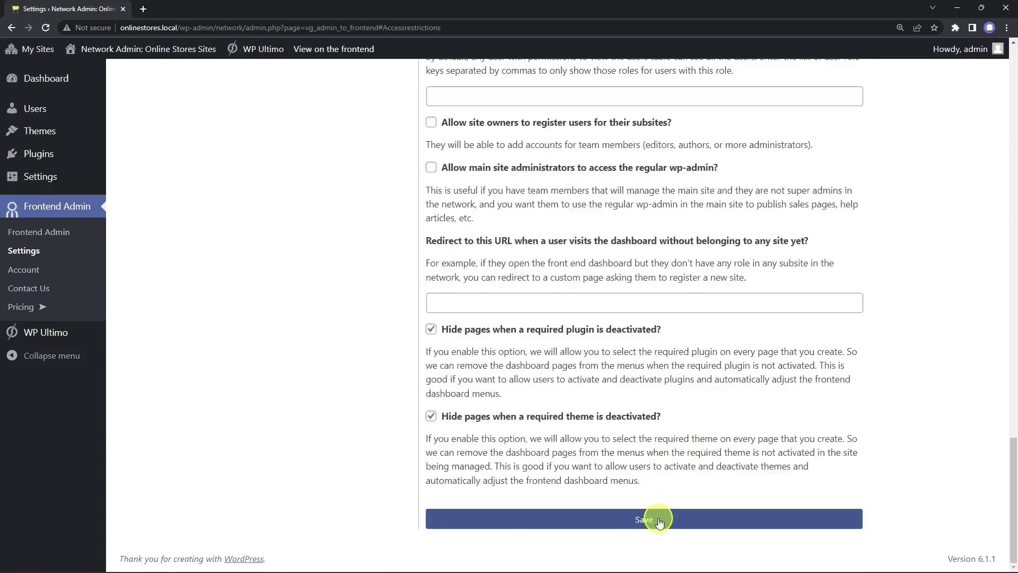
{"action": "left_click", "coordinate": [658, 520]}
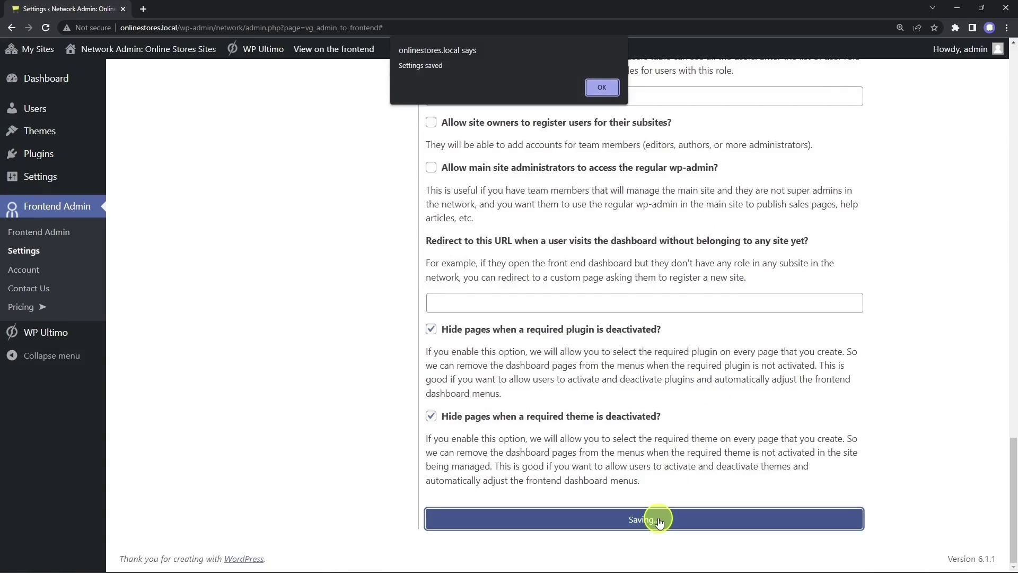
{"action": "left_click", "coordinate": [598, 84]}
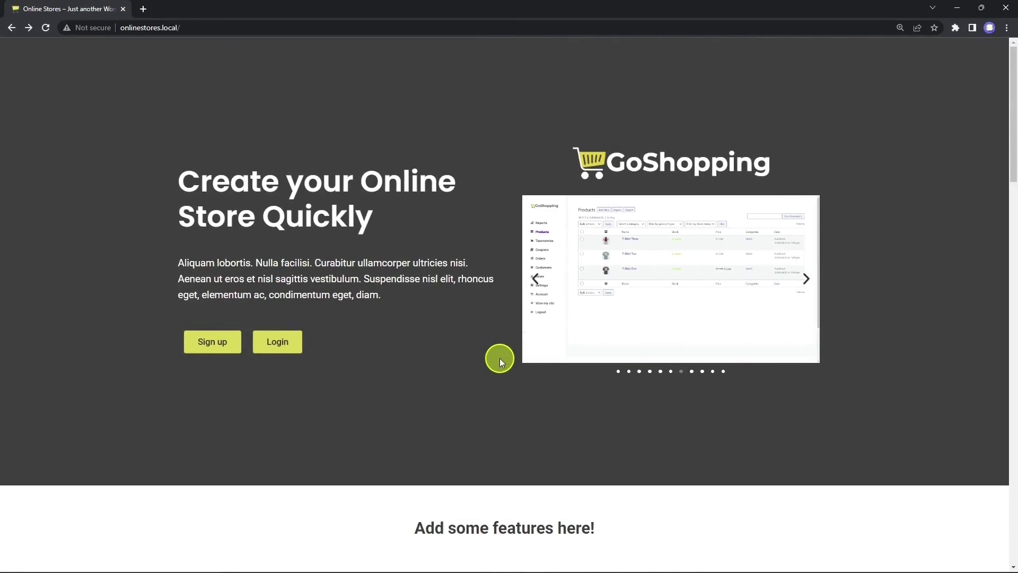
Step: From the GoShopping store home page, start signup and pick the $20/month New Plan
{"action": "left_click", "coordinate": [277, 344]}
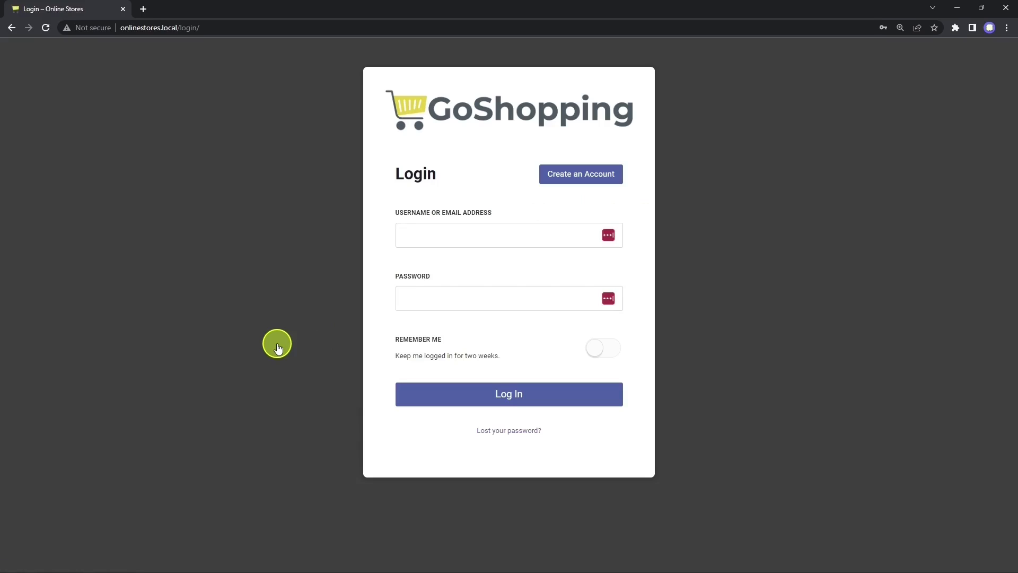
{"action": "left_click", "coordinate": [12, 28]}
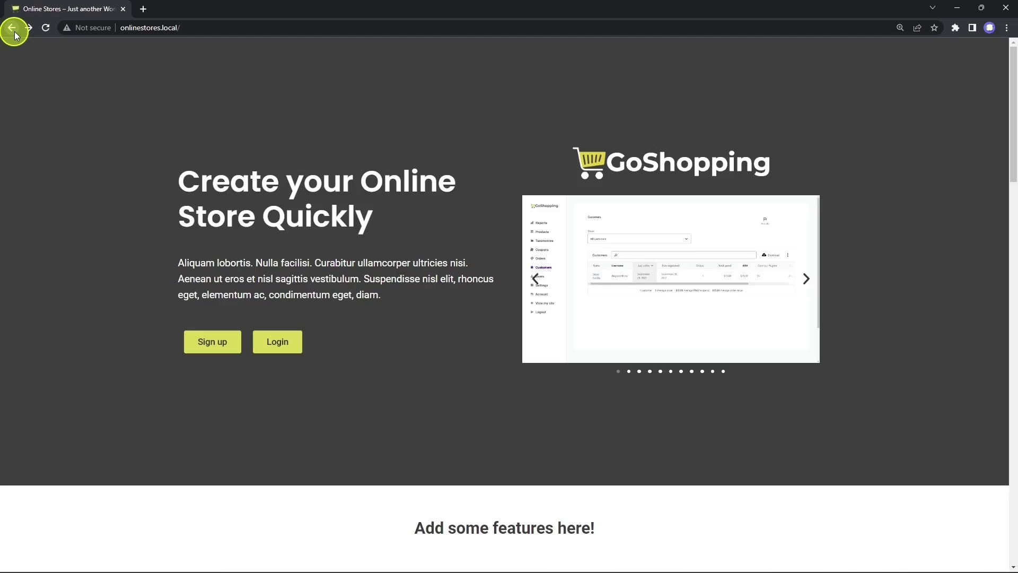
{"action": "left_click", "coordinate": [211, 335]}
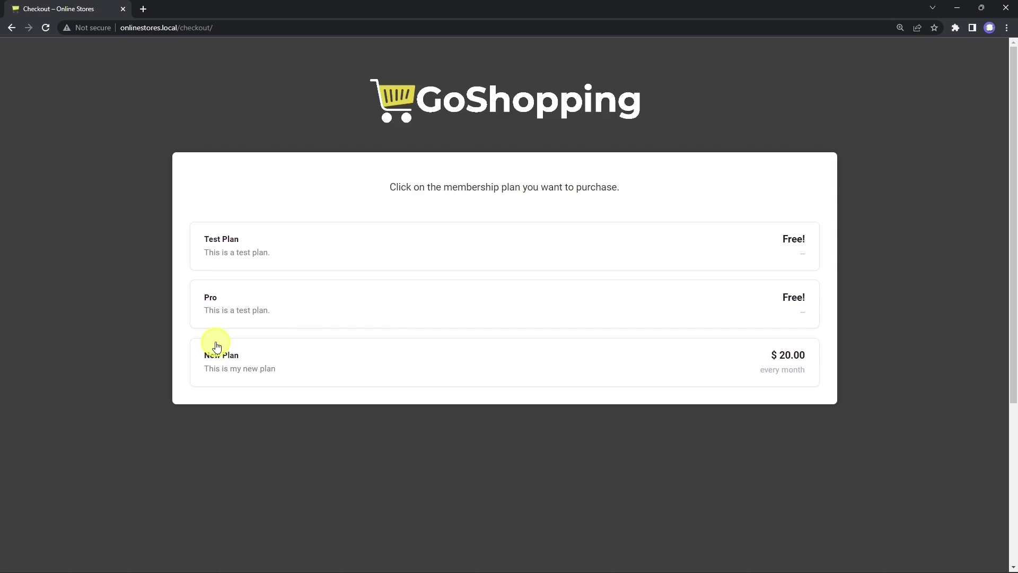
{"action": "left_click", "coordinate": [473, 366]}
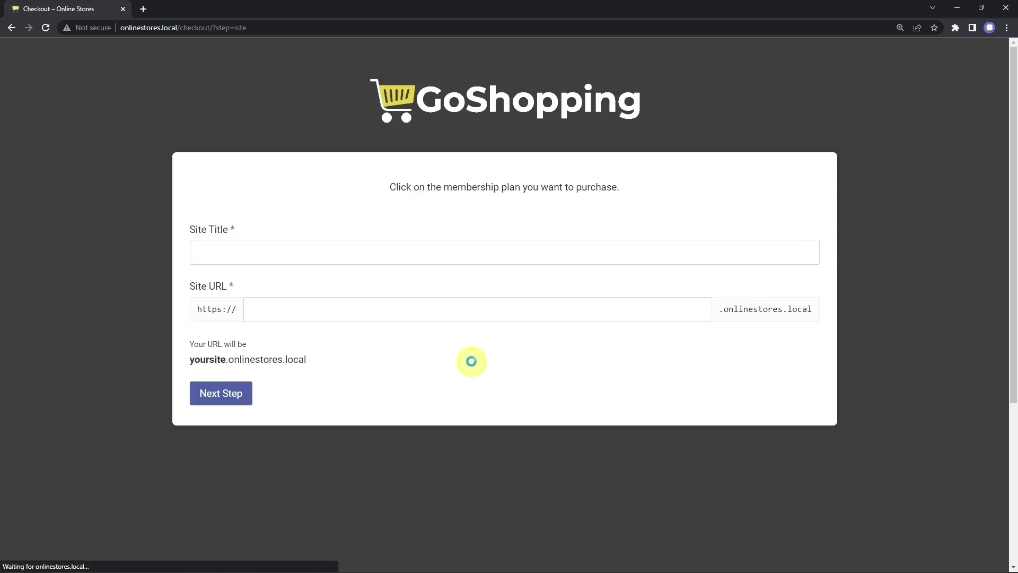
Step: Enter site title 'A New Store' with site URL anewstore and continue
{"action": "left_click", "coordinate": [324, 253]}
{"action": "type", "text": "A New Store"}
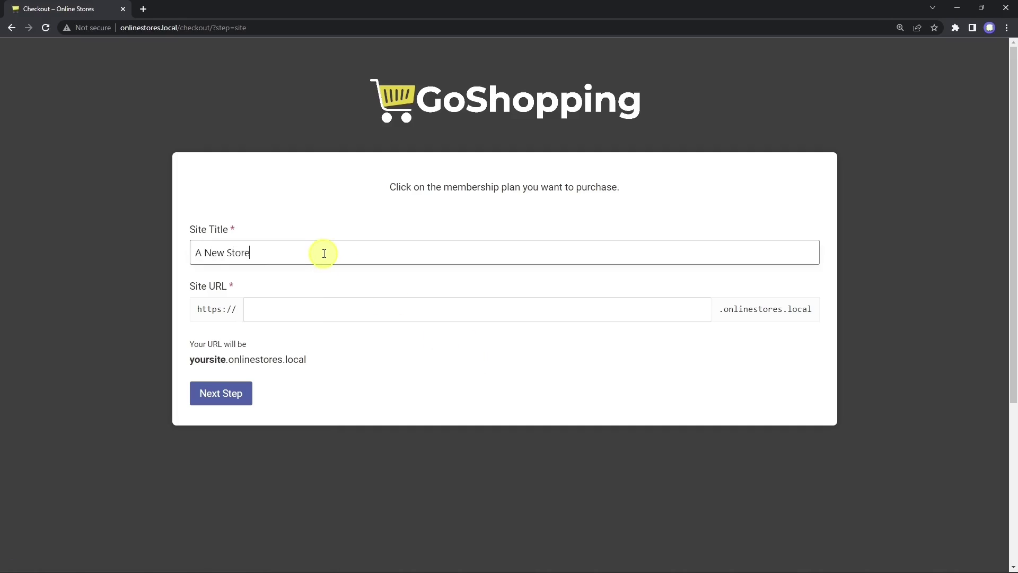
{"action": "key", "text": "Tab"}
{"action": "type", "text": "anewstore"}
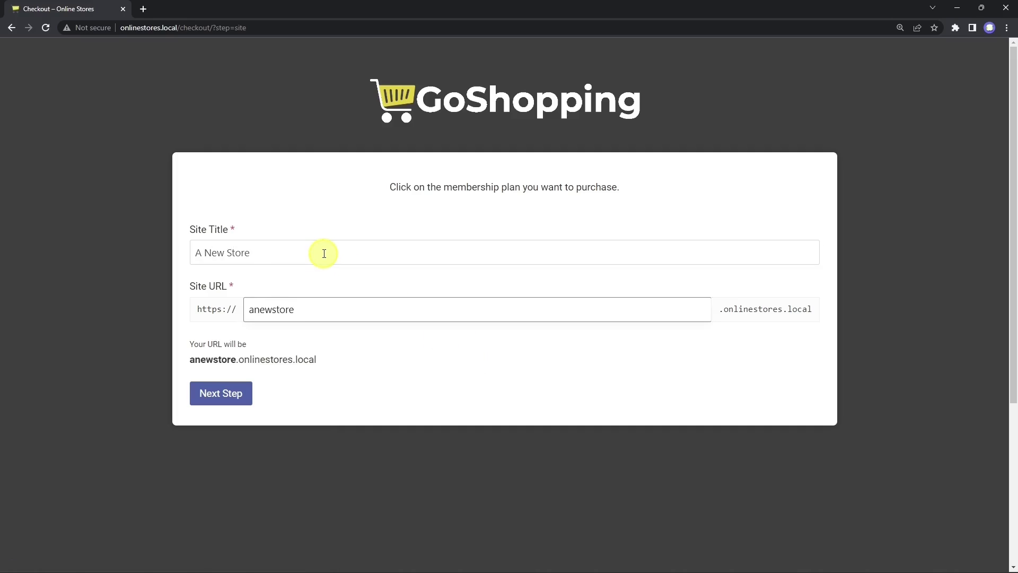
{"action": "left_click", "coordinate": [224, 393]}
Step: Replace the e-mail with the new store's address, set username anewstore and a password, then proceed to payment
{"action": "left_click", "coordinate": [299, 297]}
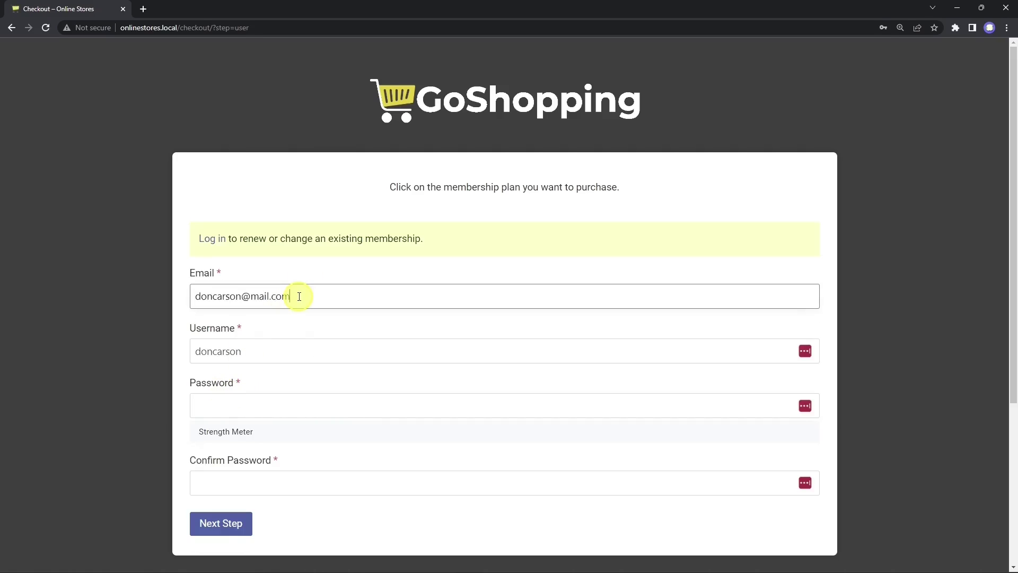
{"action": "key", "text": "ctrl+a"}
{"action": "key", "text": "Tab"}
{"action": "type", "text": "an"}
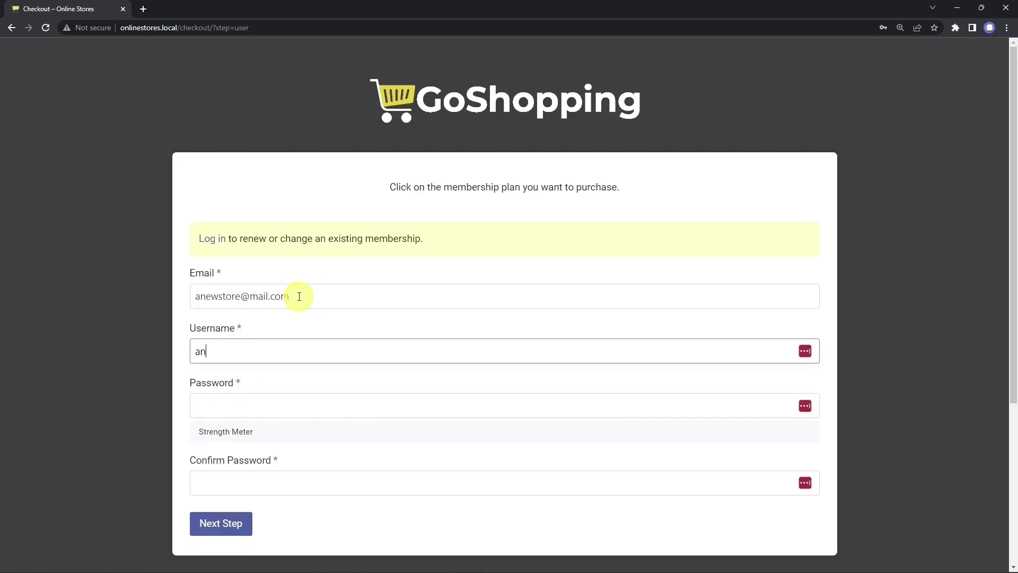
{"action": "type", "text": "ewstore"}
{"action": "left_click", "coordinate": [288, 411]}
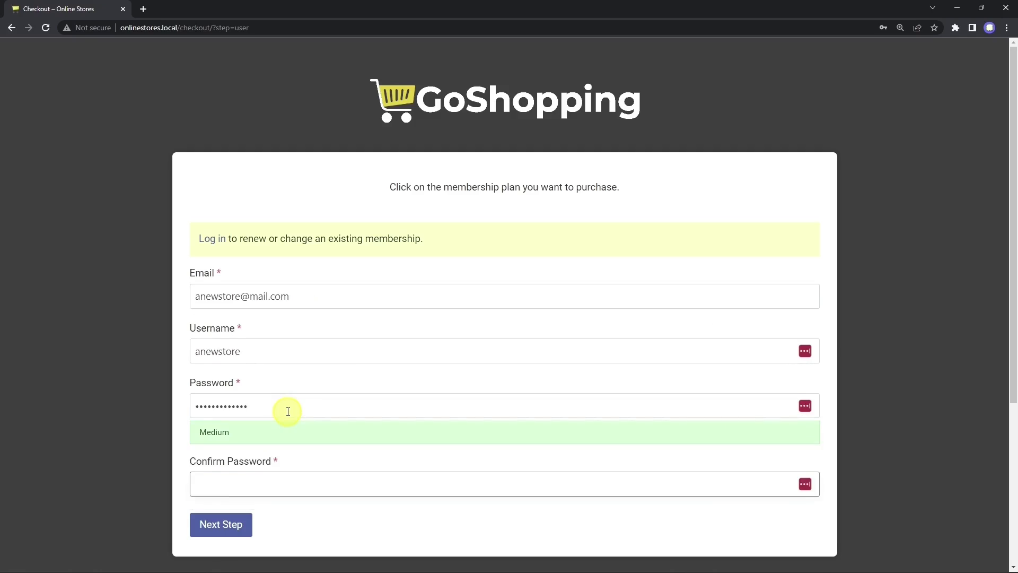
{"action": "type", "text": "•••••••••••••"}
{"action": "key", "text": "Tab"}
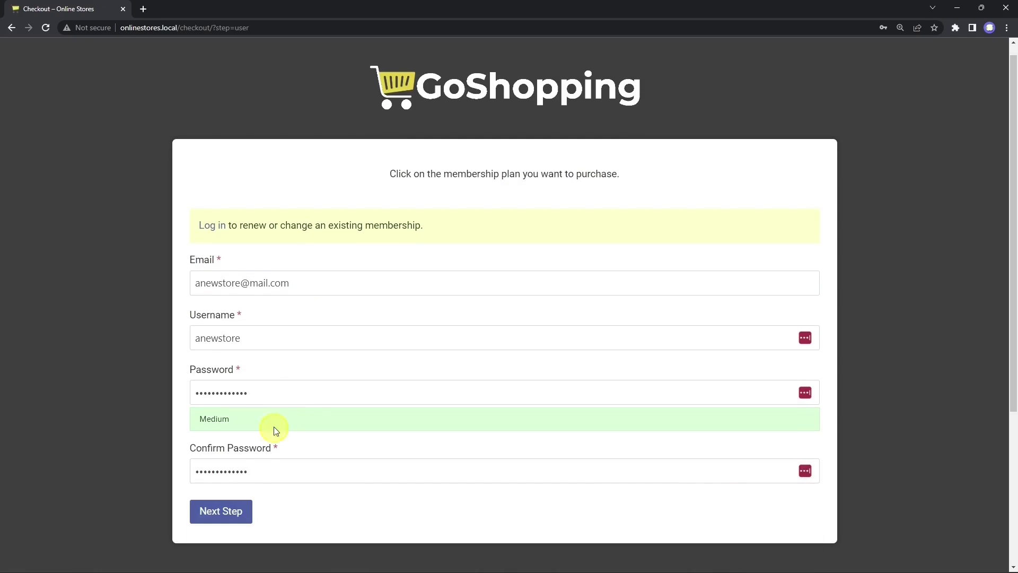
{"action": "left_click", "coordinate": [225, 512]}
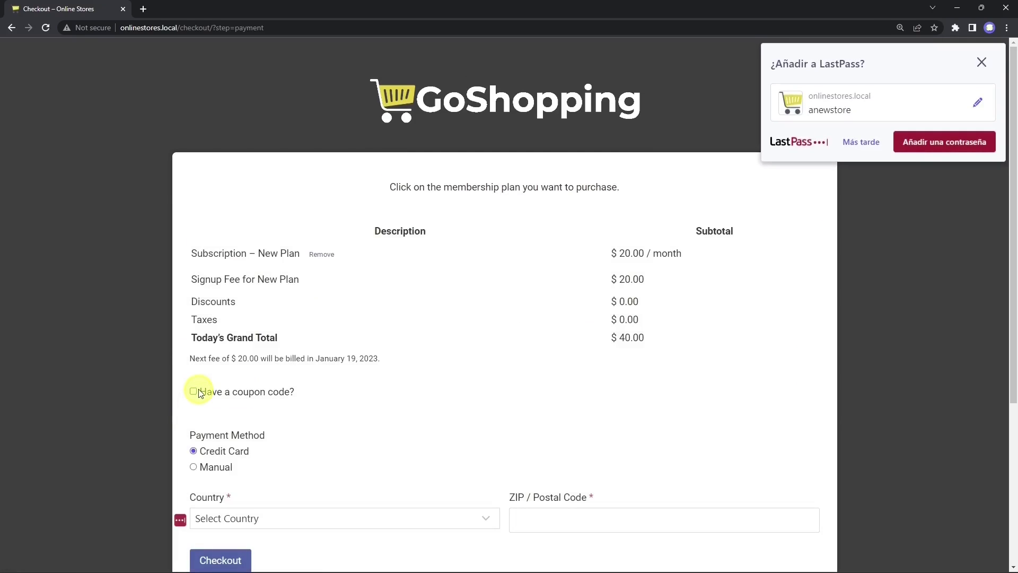
Step: Apply coupon code SAVE100 to the order
{"action": "left_click", "coordinate": [194, 392]}
{"action": "left_click", "coordinate": [222, 448]}
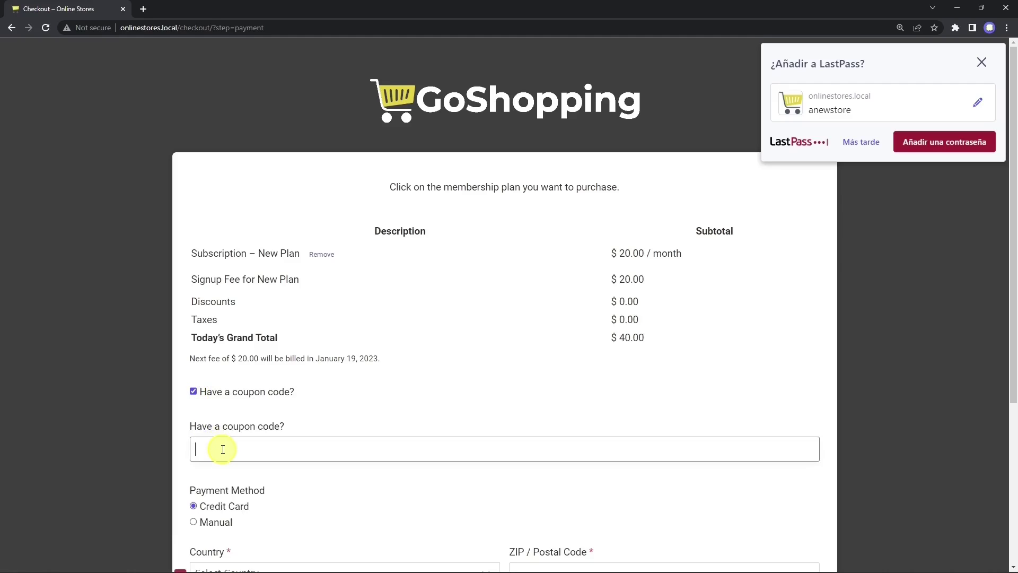
{"action": "type", "text": "SAVE100"}
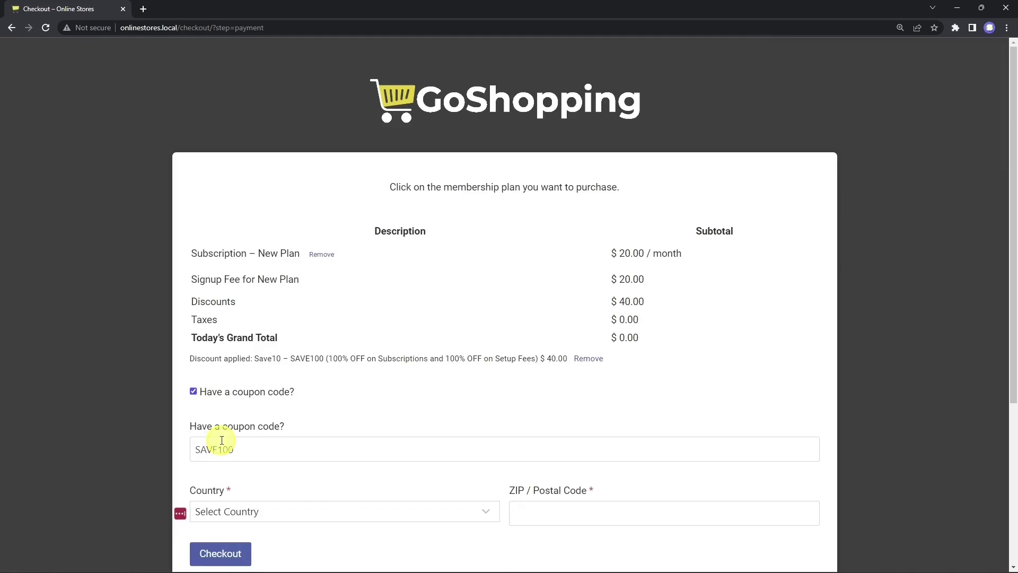
Step: Set billing country to United States and ZIP 98104, then complete the checkout
{"action": "scroll", "coordinate": [273, 424], "scroll_direction": "down", "scroll_amount": 2}
{"action": "left_click", "coordinate": [311, 413]}
{"action": "type", "text": "united s"}
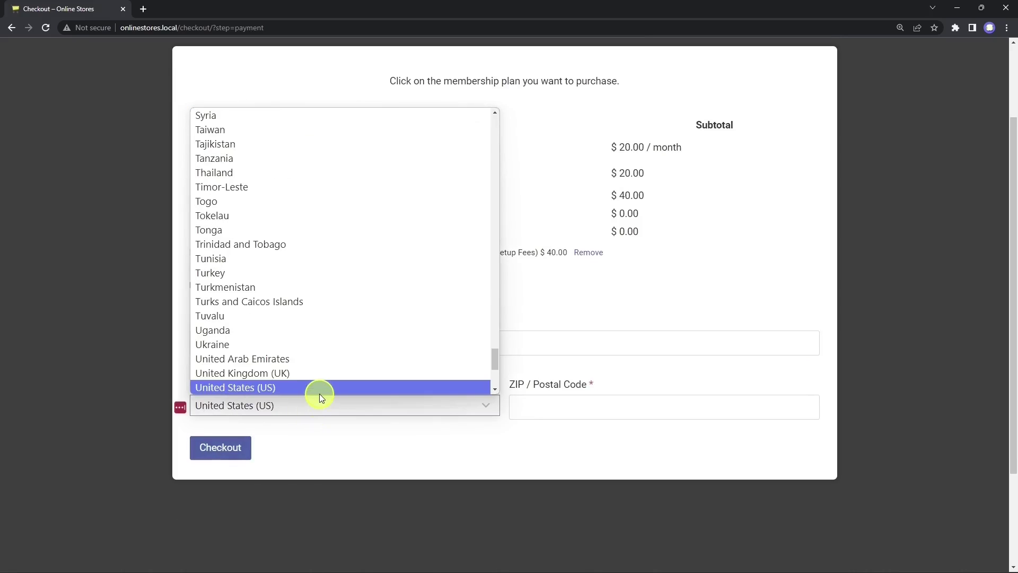
{"action": "left_click", "coordinate": [319, 393]}
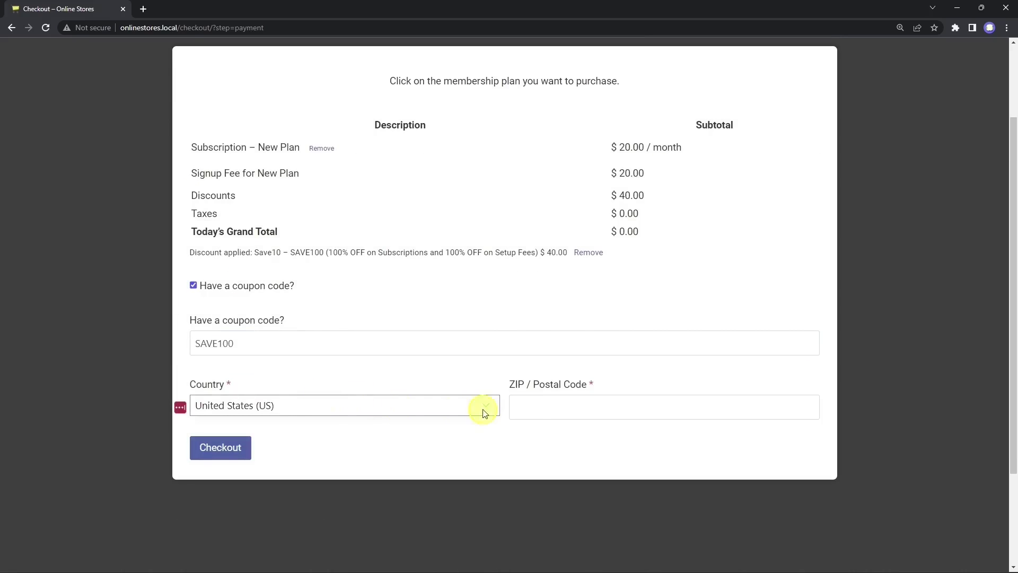
{"action": "left_click", "coordinate": [554, 410]}
{"action": "type", "text": "98104"}
{"action": "left_click", "coordinate": [234, 448]}
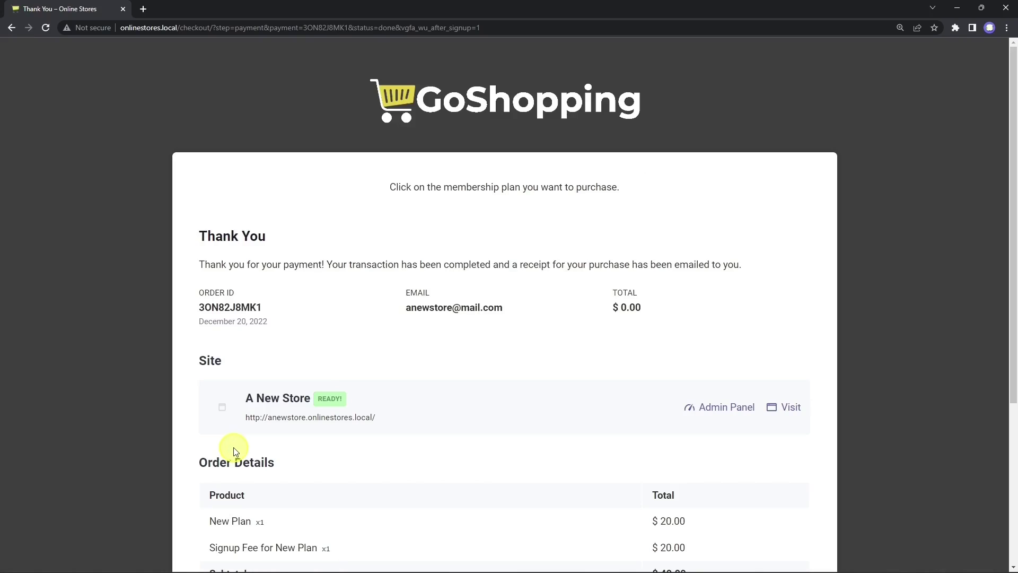
Step: Browse A New Store's eight-product shop, then open its admin panel on the Dashboard tab
{"action": "scroll", "coordinate": [235, 452], "scroll_direction": "down", "scroll_amount": 4}
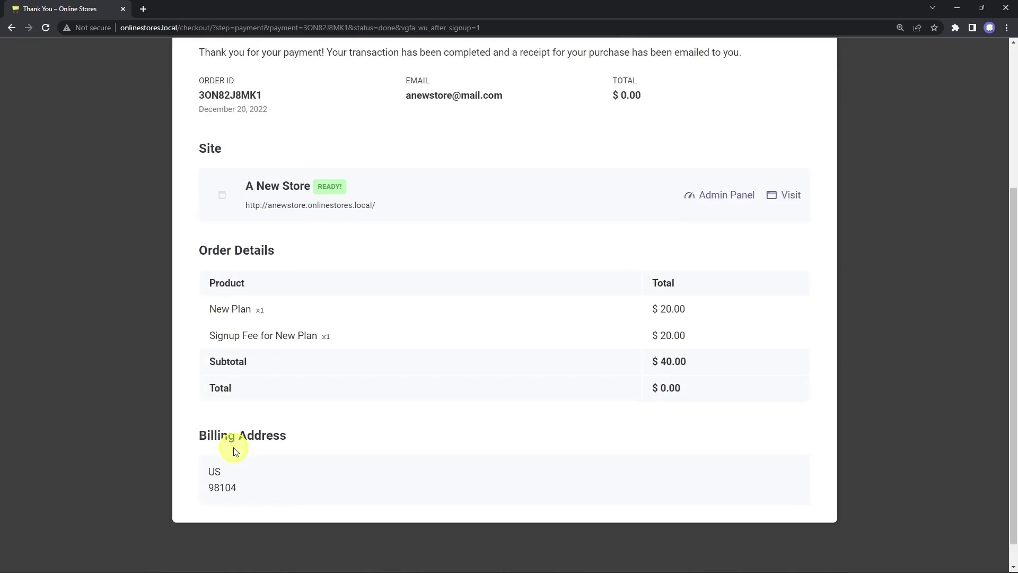
{"action": "scroll", "coordinate": [236, 452], "scroll_direction": "up", "scroll_amount": 4}
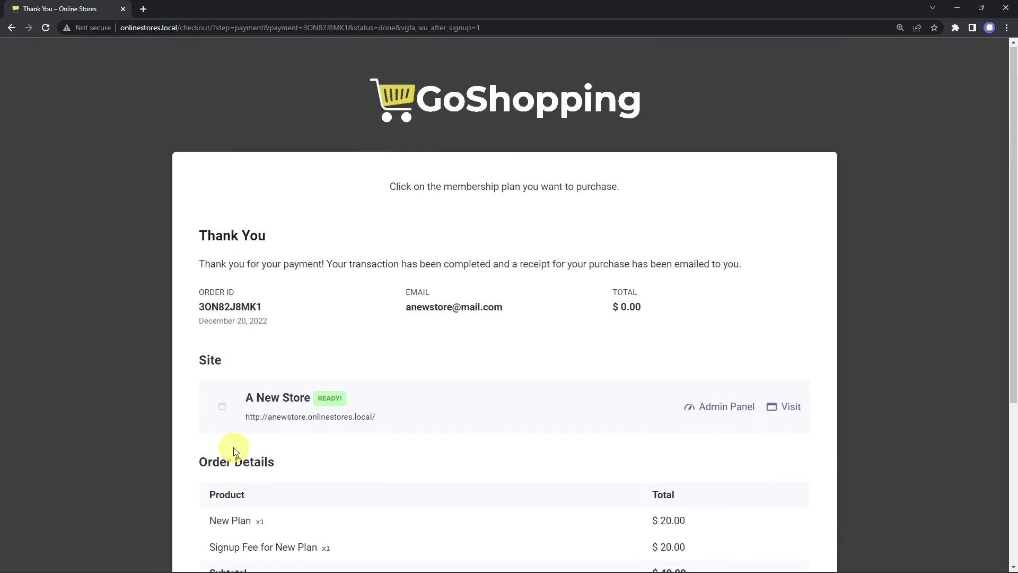
{"action": "left_click", "coordinate": [791, 408]}
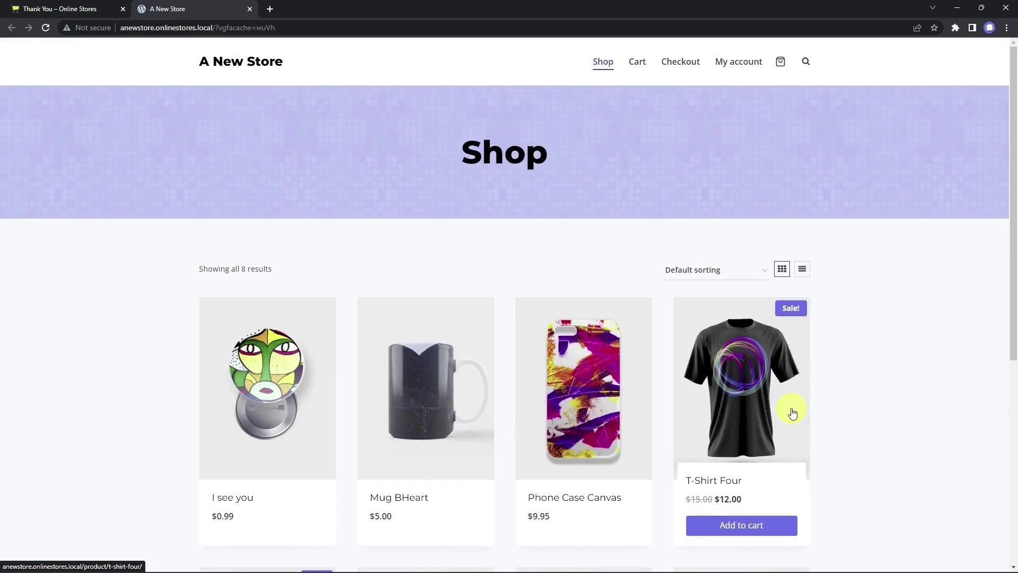
{"action": "scroll", "coordinate": [793, 413], "scroll_direction": "down", "scroll_amount": 6}
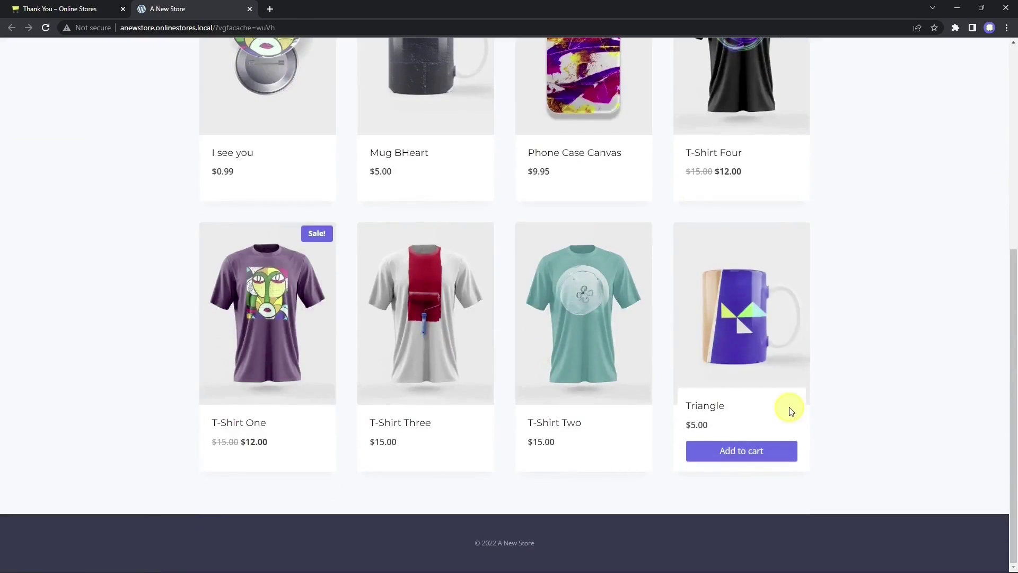
{"action": "scroll", "coordinate": [792, 411], "scroll_direction": "up", "scroll_amount": 6}
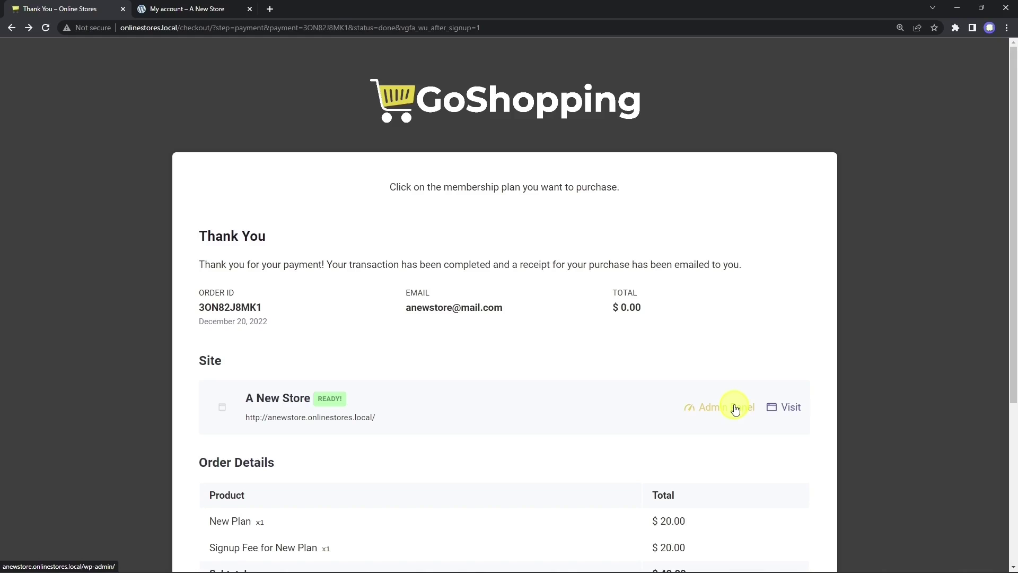
{"action": "left_click", "coordinate": [736, 409]}
{"action": "left_click", "coordinate": [326, 10]}
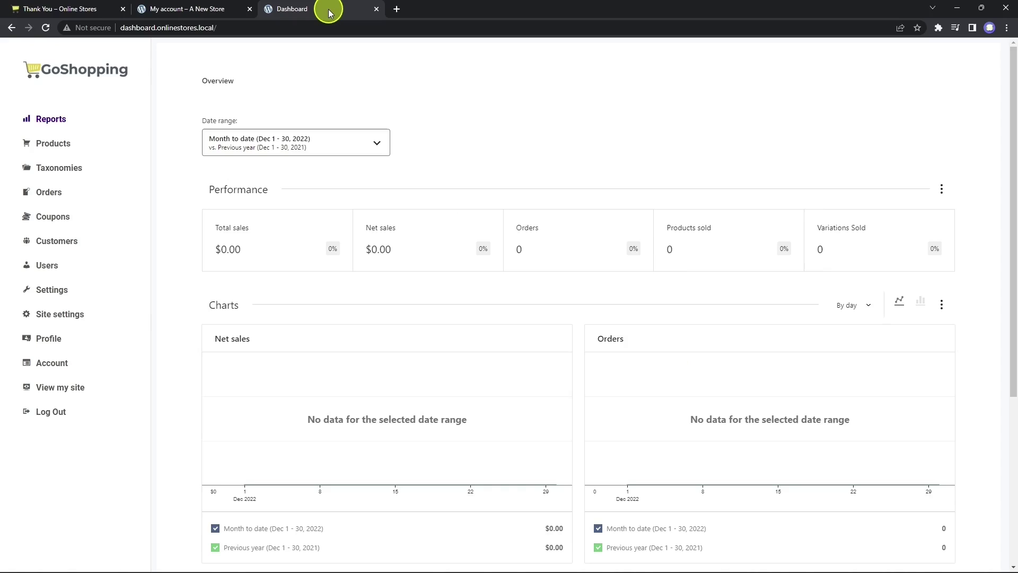
{"action": "scroll", "coordinate": [493, 204], "scroll_direction": "down", "scroll_amount": 5}
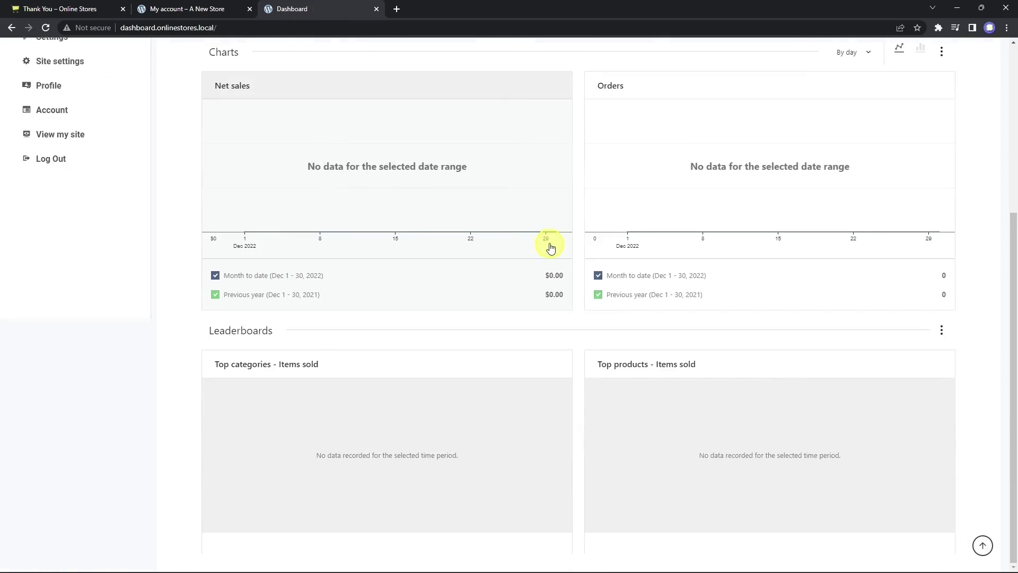
{"action": "scroll", "coordinate": [551, 245], "scroll_direction": "up", "scroll_amount": 5}
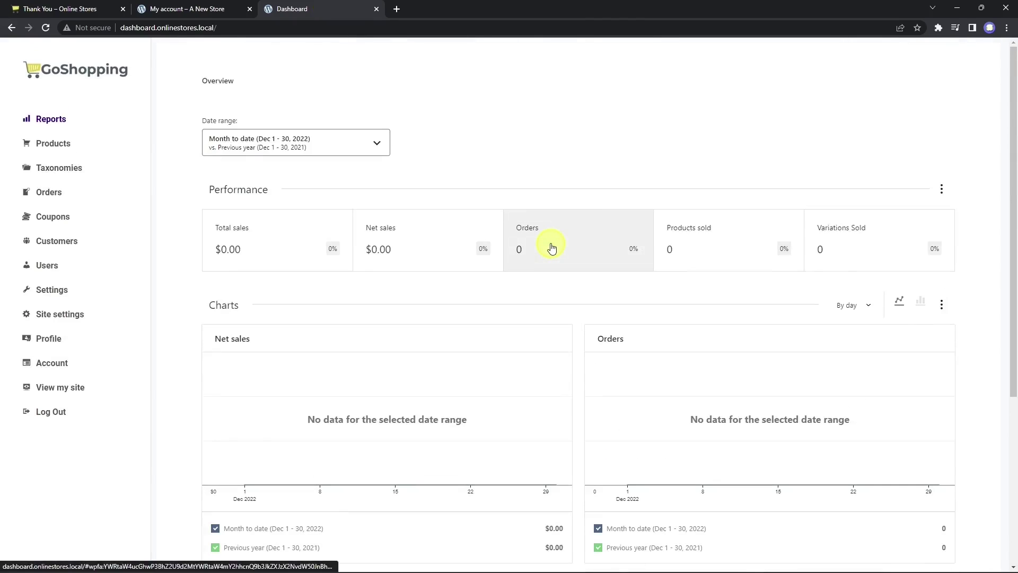
{"action": "left_click", "coordinate": [69, 390]}
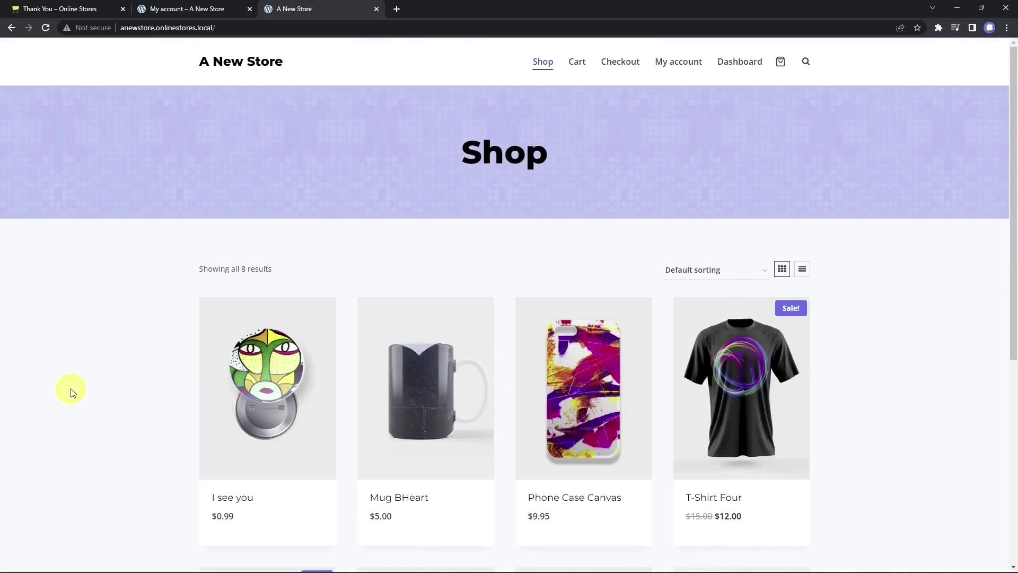
{"action": "left_click", "coordinate": [742, 63]}
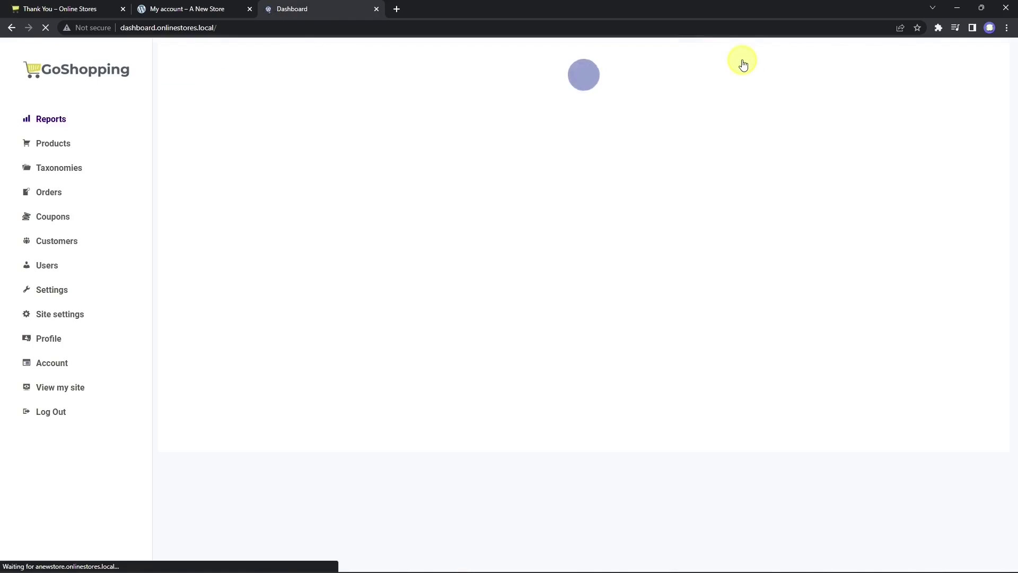